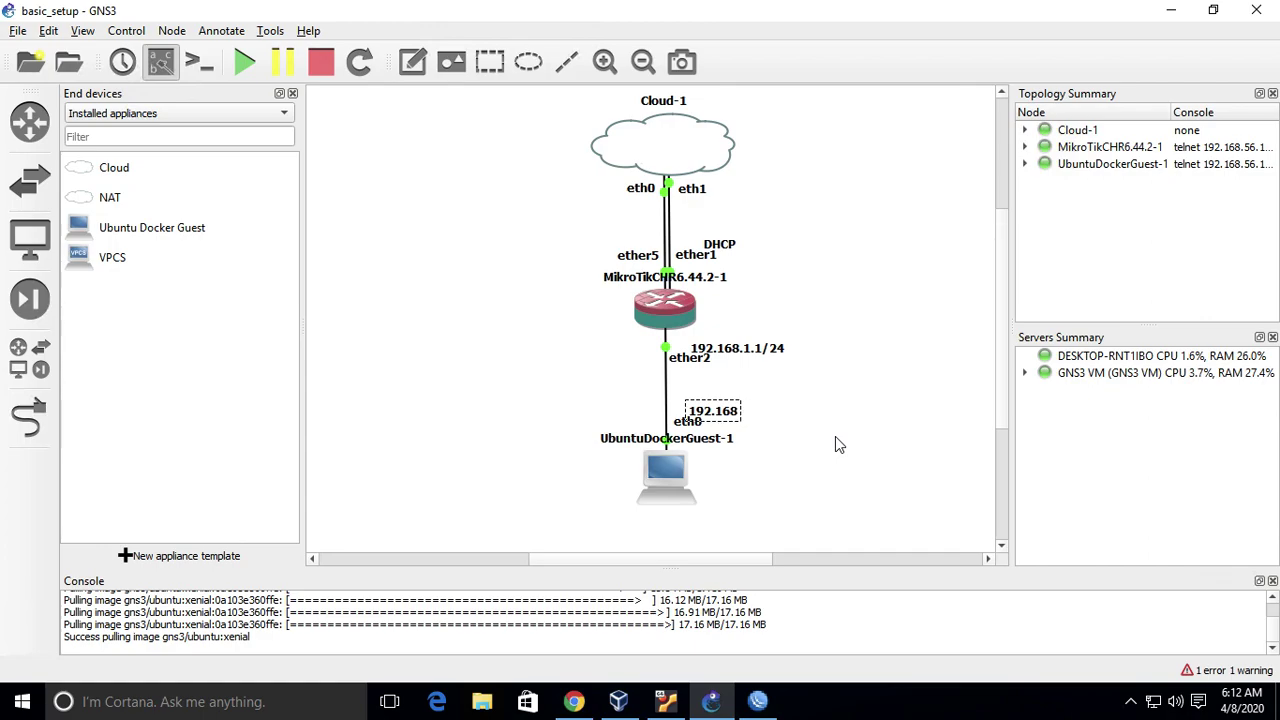
# - Relabel the UbuntuDockerGuest-1 eth0 end of the router link as 'DHCP'
pyautogui.write('DHCP')
pyautogui.click(611, 404)
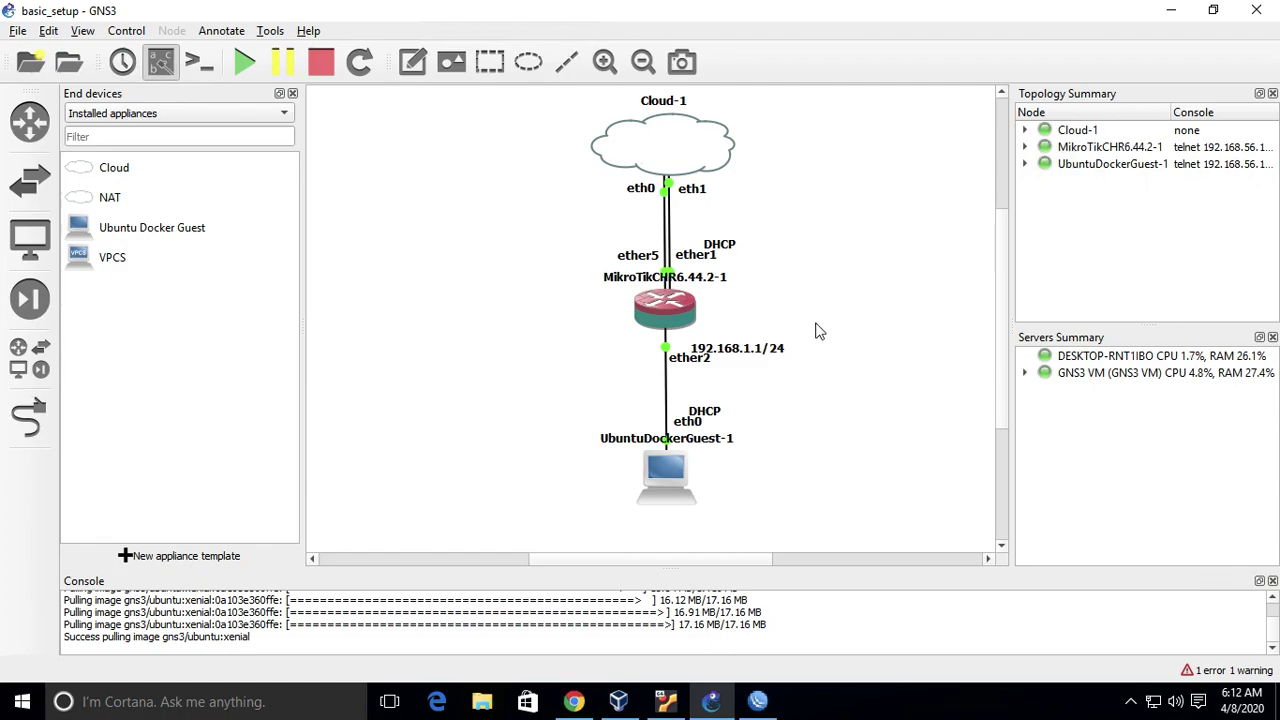
pyautogui.click(665, 470)
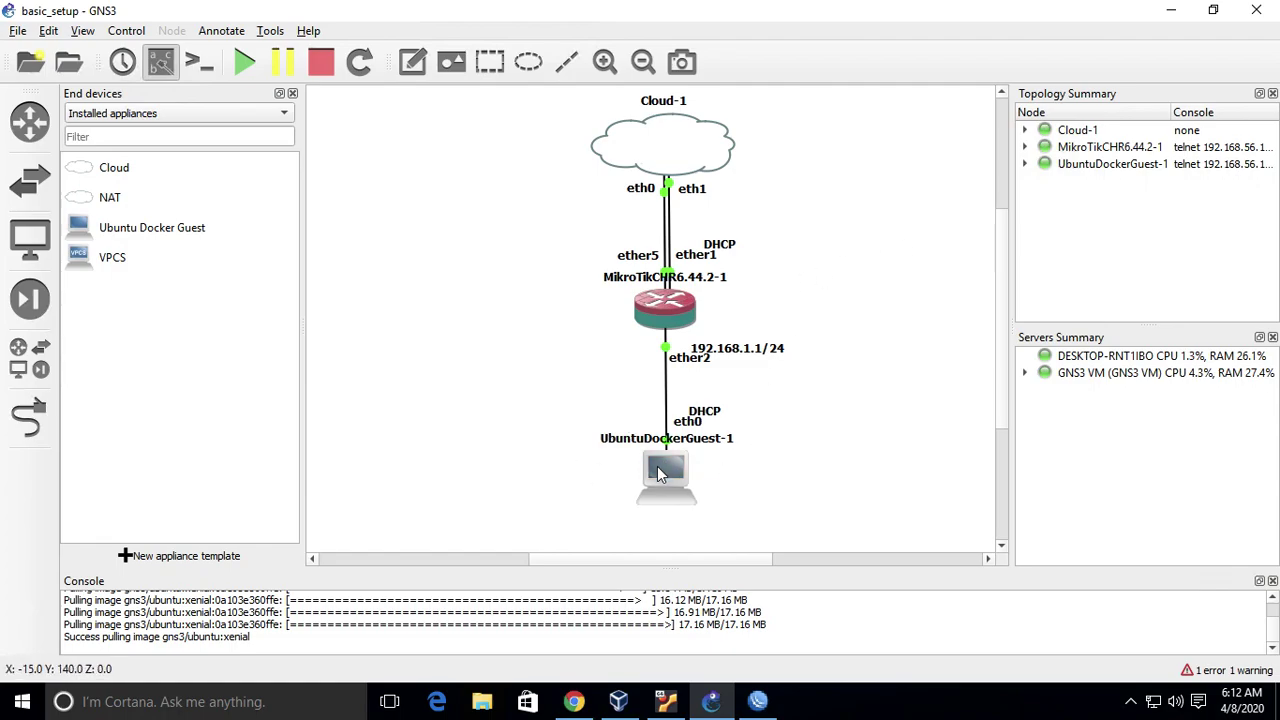
# - Comment out the static eth0 lines in UbuntuDockerGuest-1's network configuration with #
pyautogui.rightClick(660, 472)
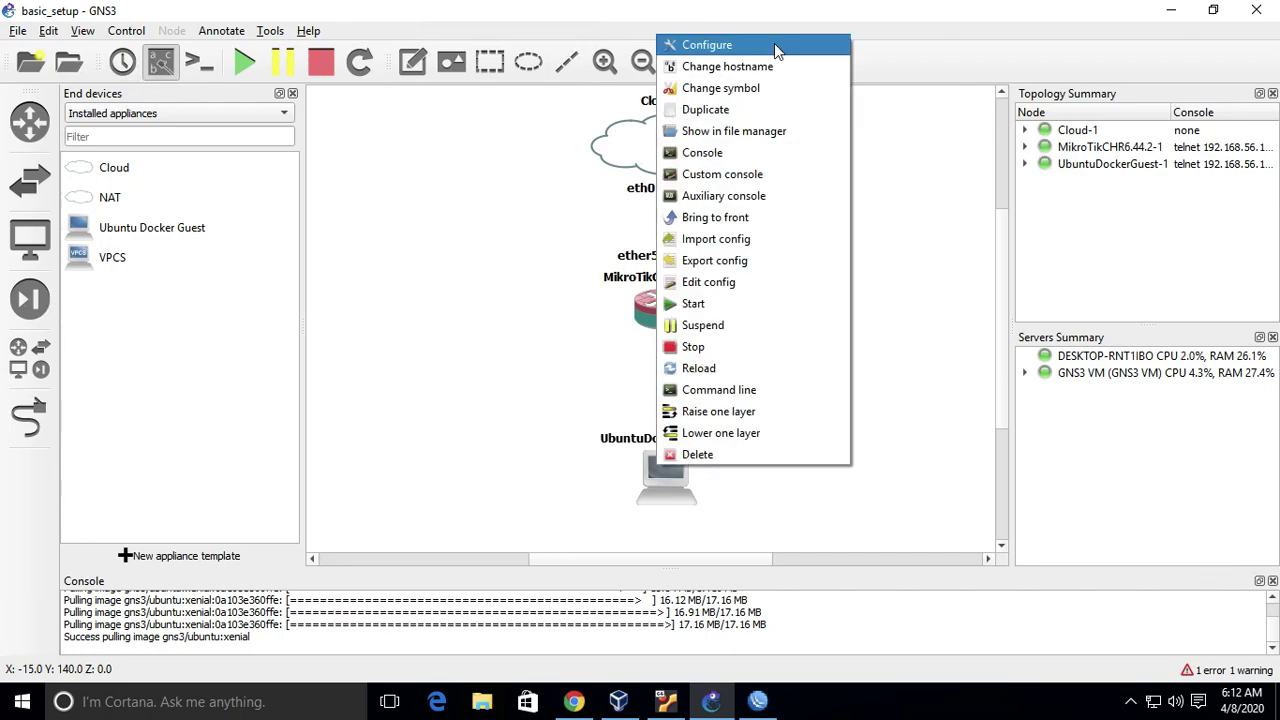
pyautogui.click(774, 43)
pyautogui.click(705, 495)
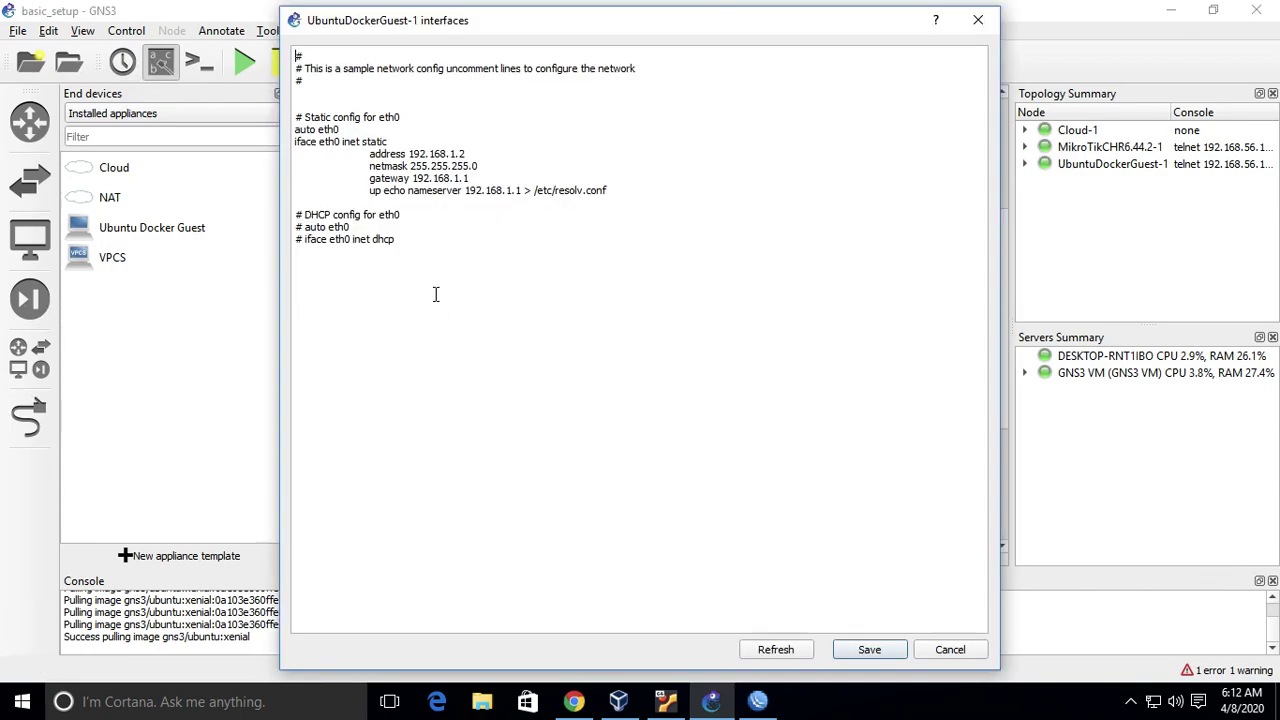
pyautogui.press('Down')
pyautogui.press('Down')
pyautogui.press('Down')
pyautogui.press('Down')
pyautogui.press('Down')
pyautogui.press('Down')
pyautogui.write('#')
pyautogui.press('Down')
pyautogui.write('#')
pyautogui.press('Down')
pyautogui.write('#')
pyautogui.press('Down')
pyautogui.write('#')
pyautogui.press('Down')
pyautogui.write('#')
pyautogui.press('Down')
pyautogui.write('#')
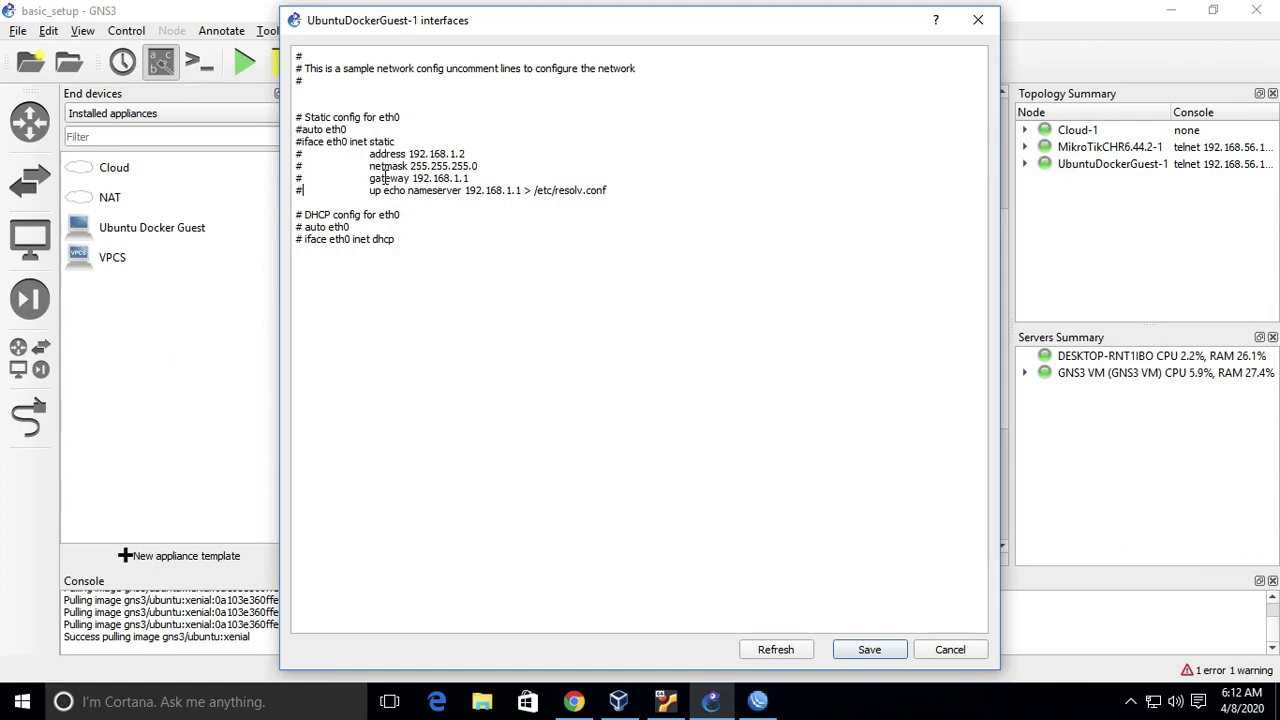
# - Uncomment the DHCP auto eth0 and iface eth0 inet dhcp lines, then save and apply
pyautogui.press('Up')
pyautogui.press('Down')
pyautogui.press('Left')
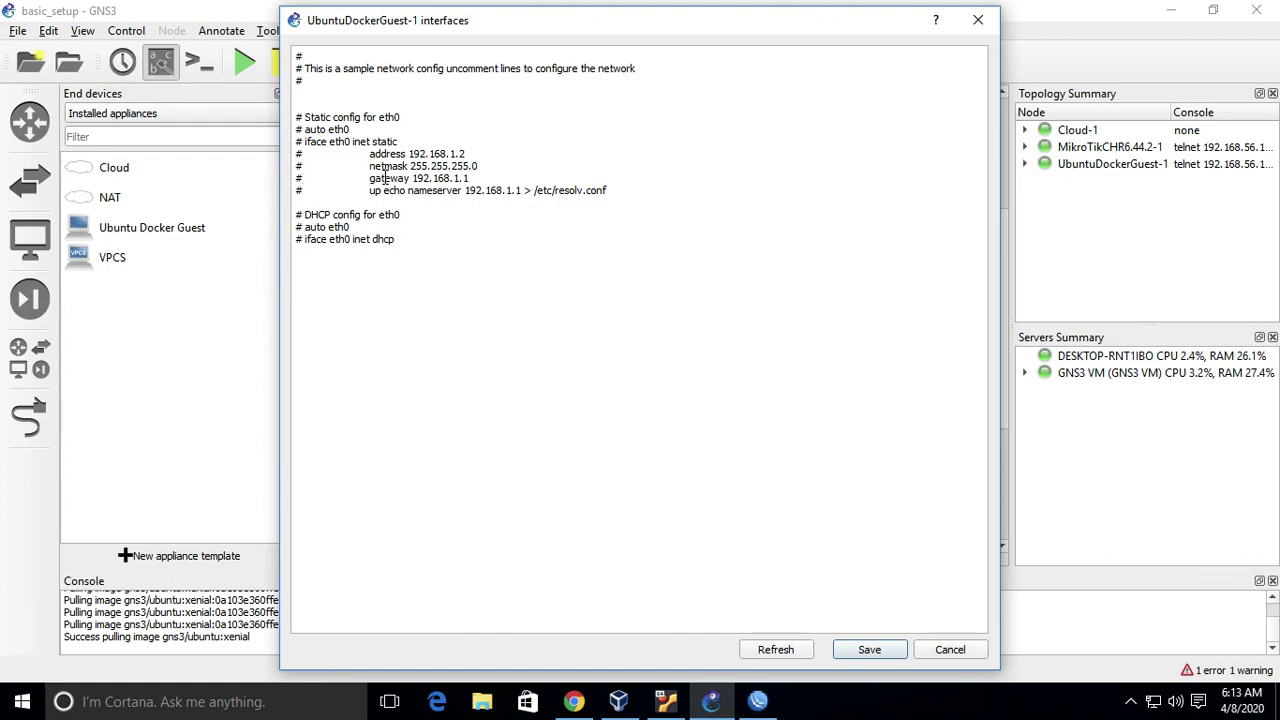
pyautogui.press('BackSpace')
pyautogui.press('Down')
pyautogui.press('Delete')
pyautogui.press('Delete')
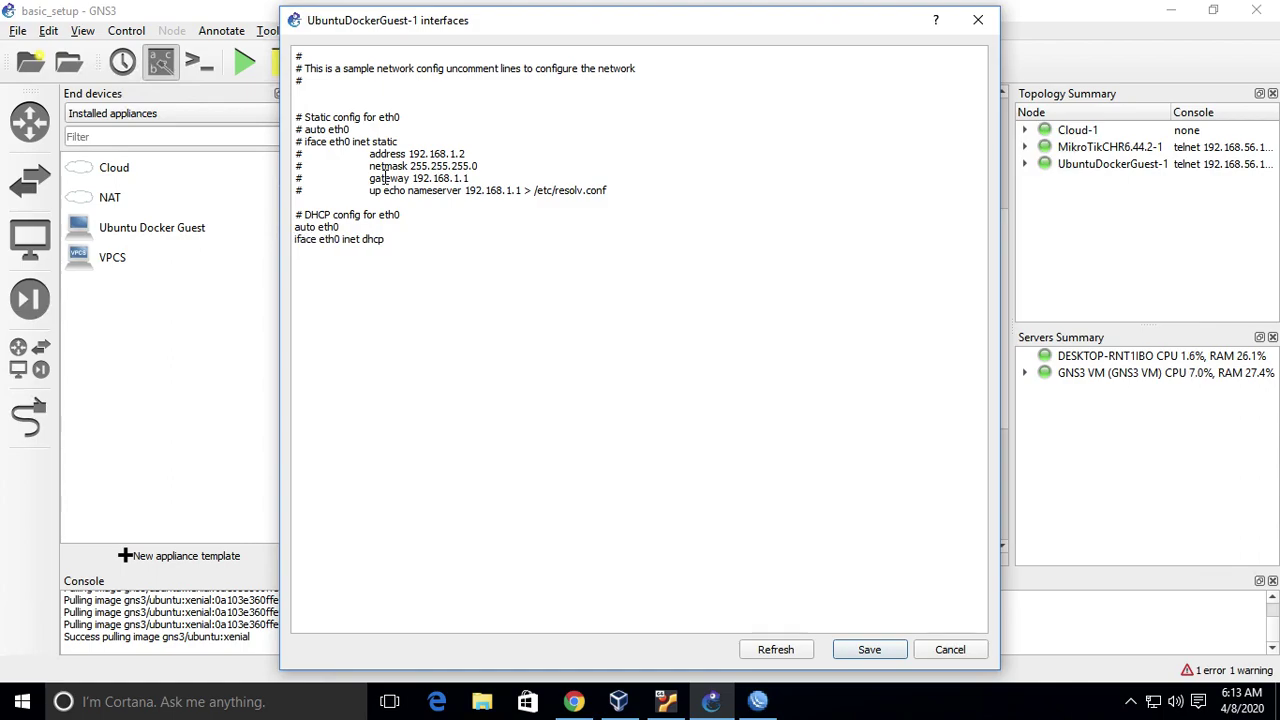
pyautogui.click(884, 652)
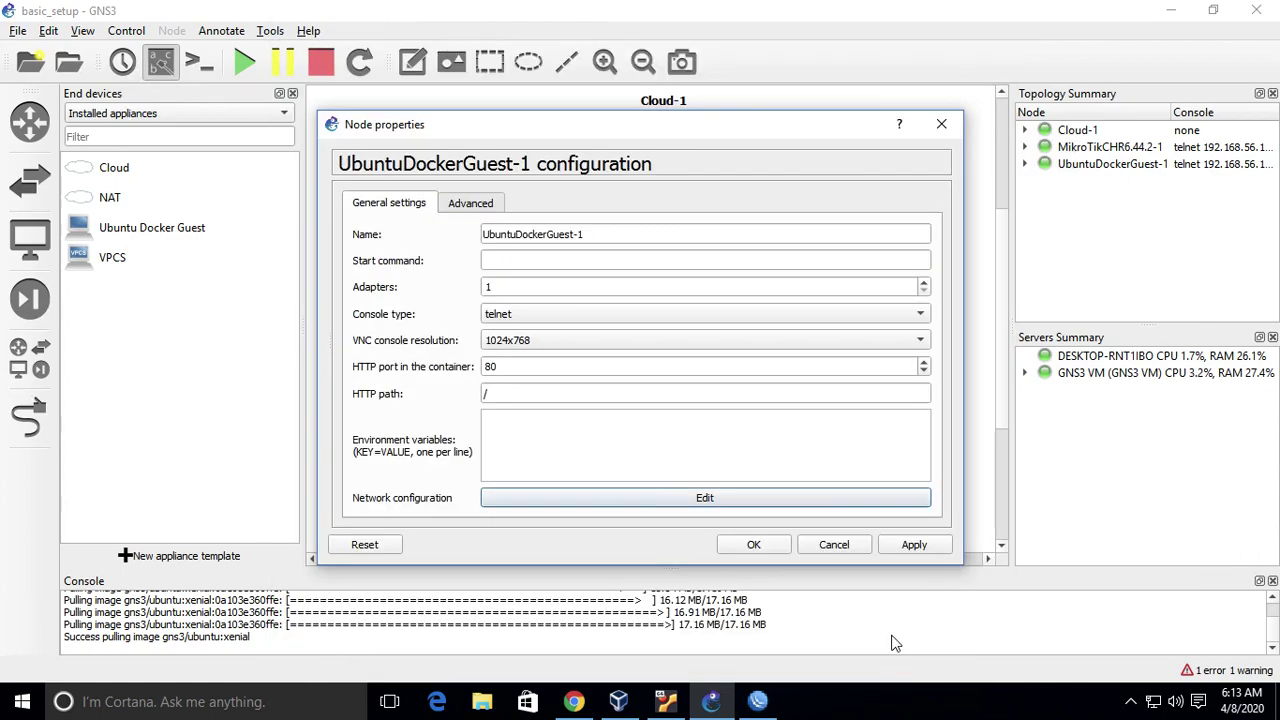
pyautogui.click(940, 553)
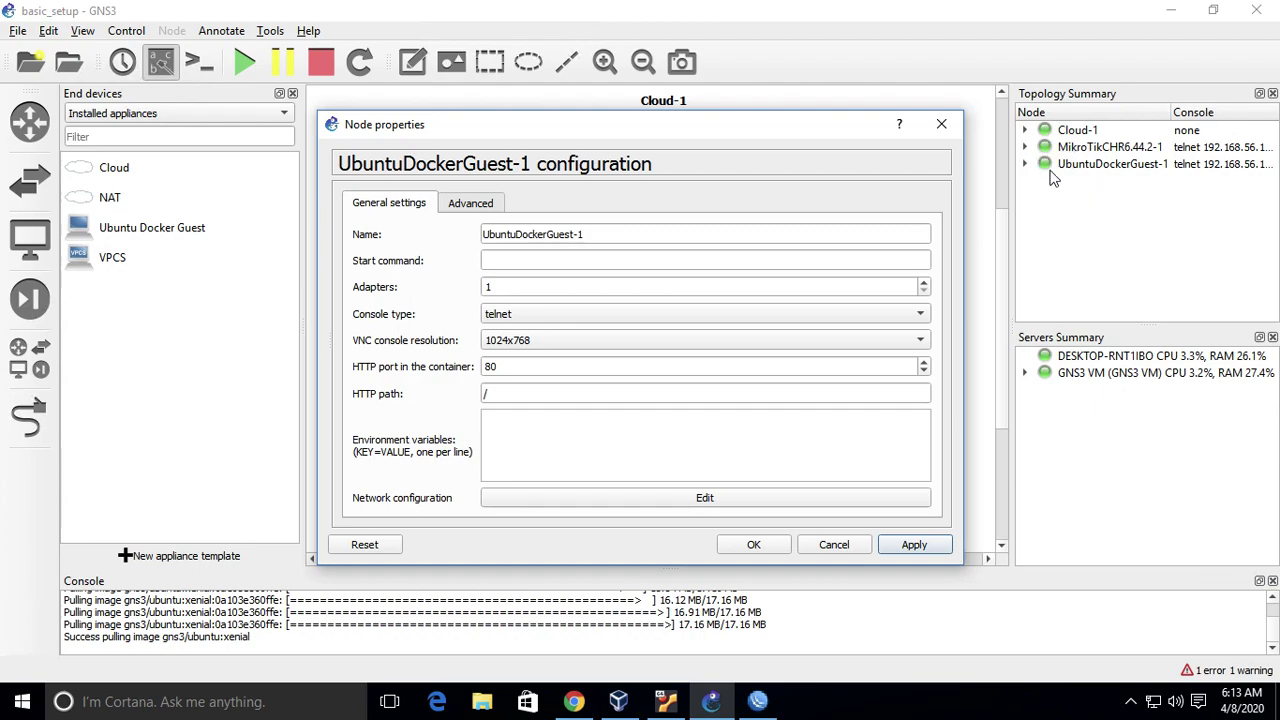
pyautogui.click(770, 547)
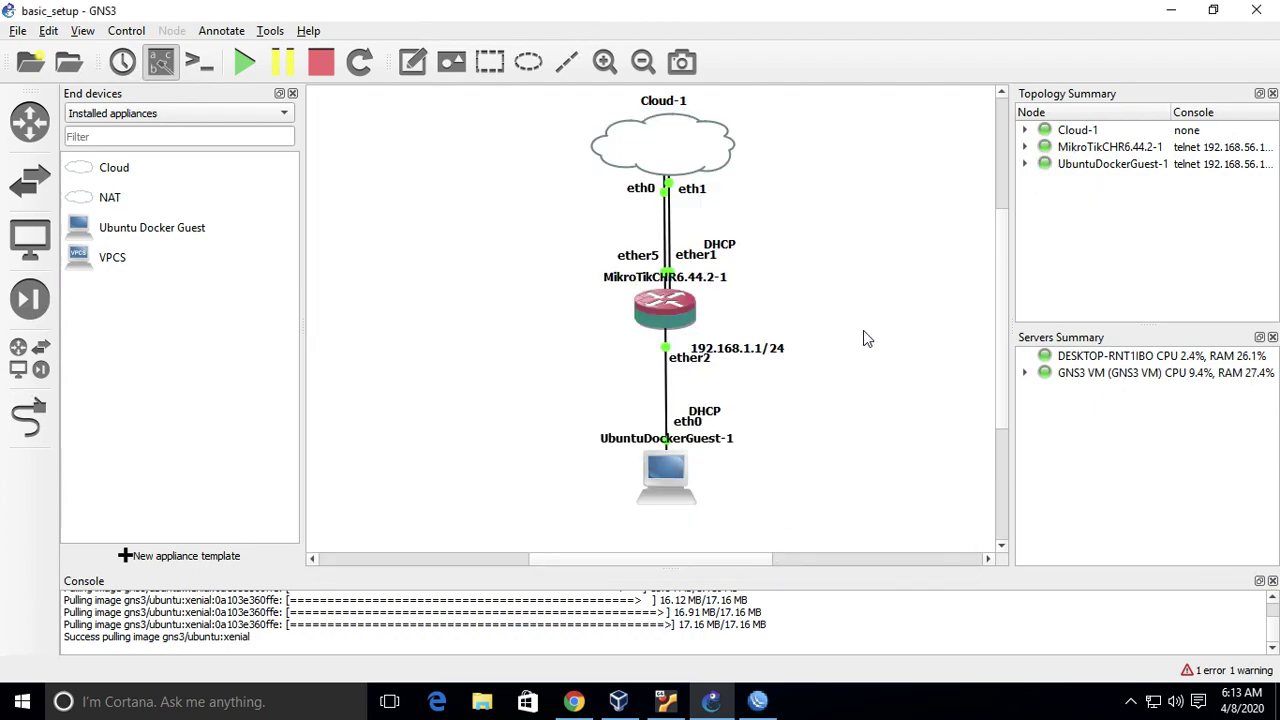
pyautogui.rightClick(677, 483)
pyautogui.click(801, 165)
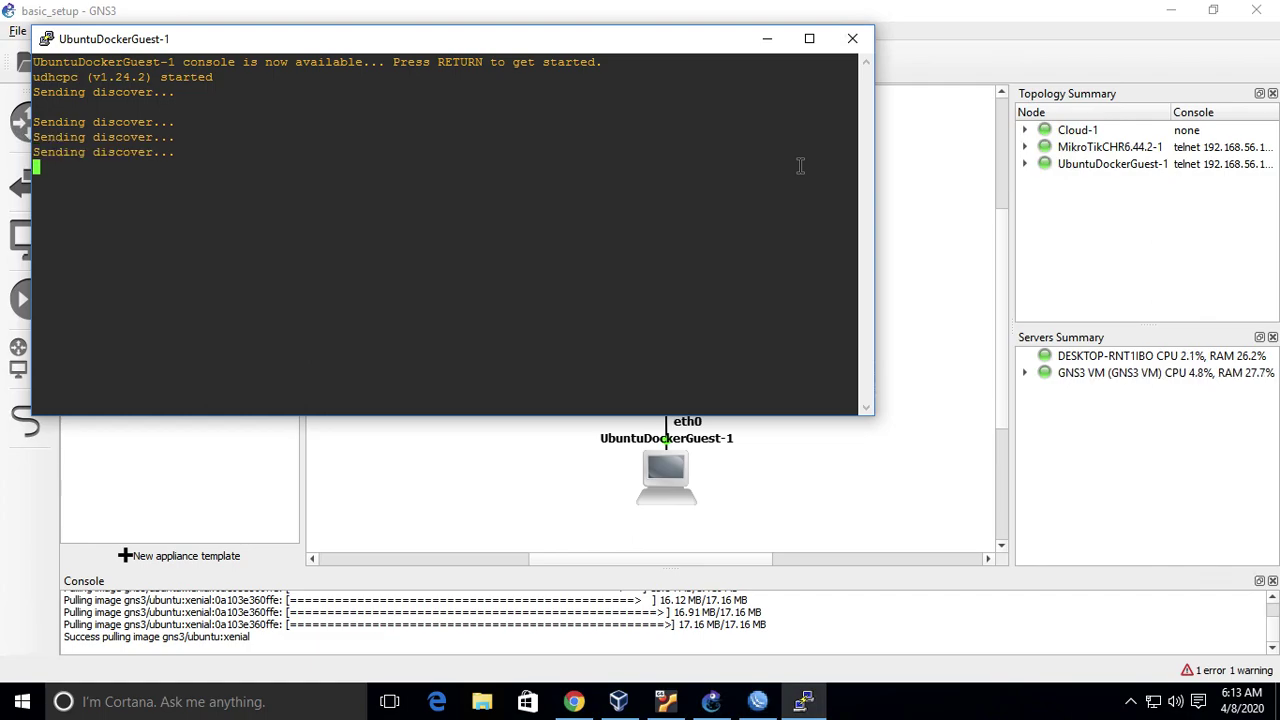
pyautogui.press('Return')
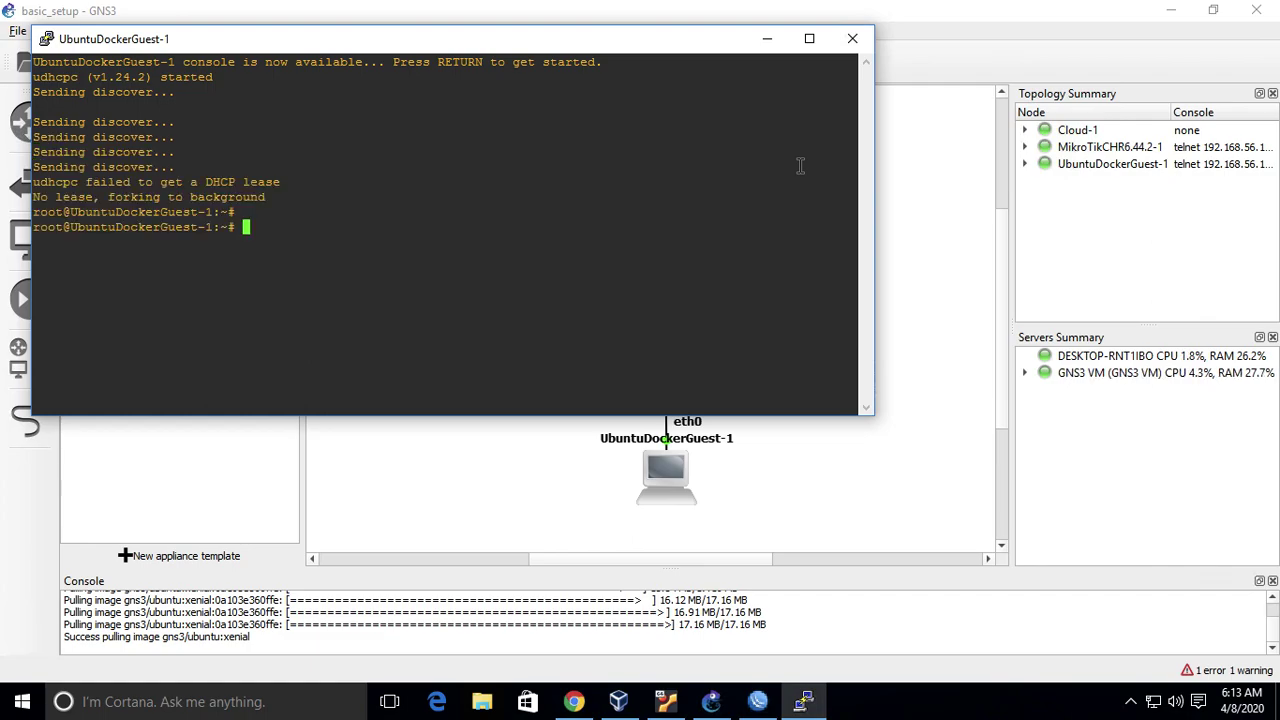
pyautogui.write('ifconfig')
pyautogui.press('Return')
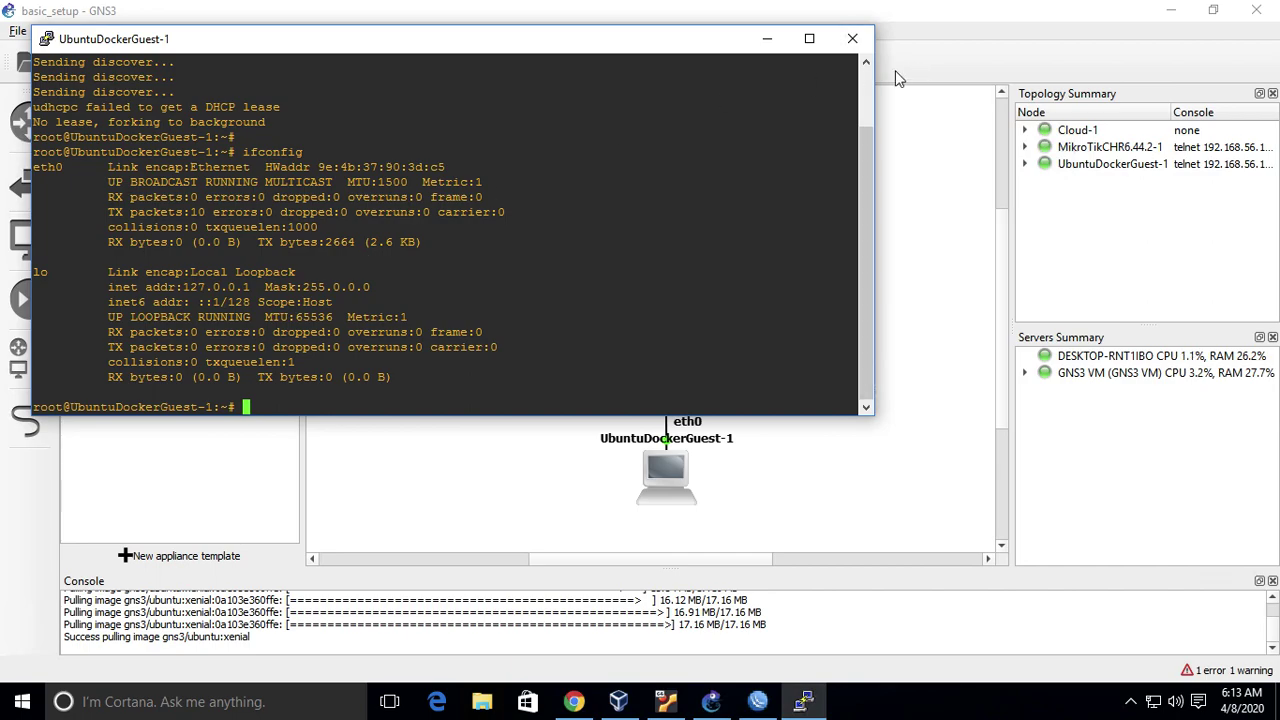
pyautogui.click(852, 39)
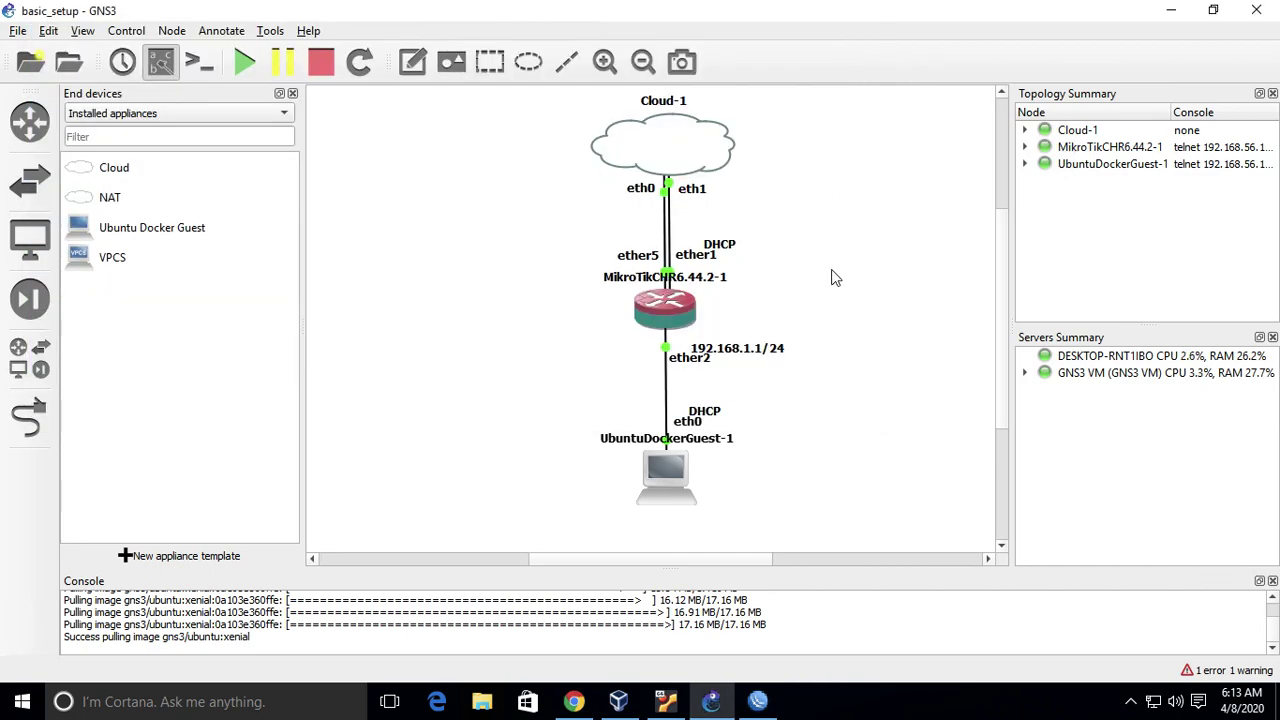
# - Close WinBox's Firewall and DHCP Client windows, keeping the Address List open
pyautogui.click(760, 703)
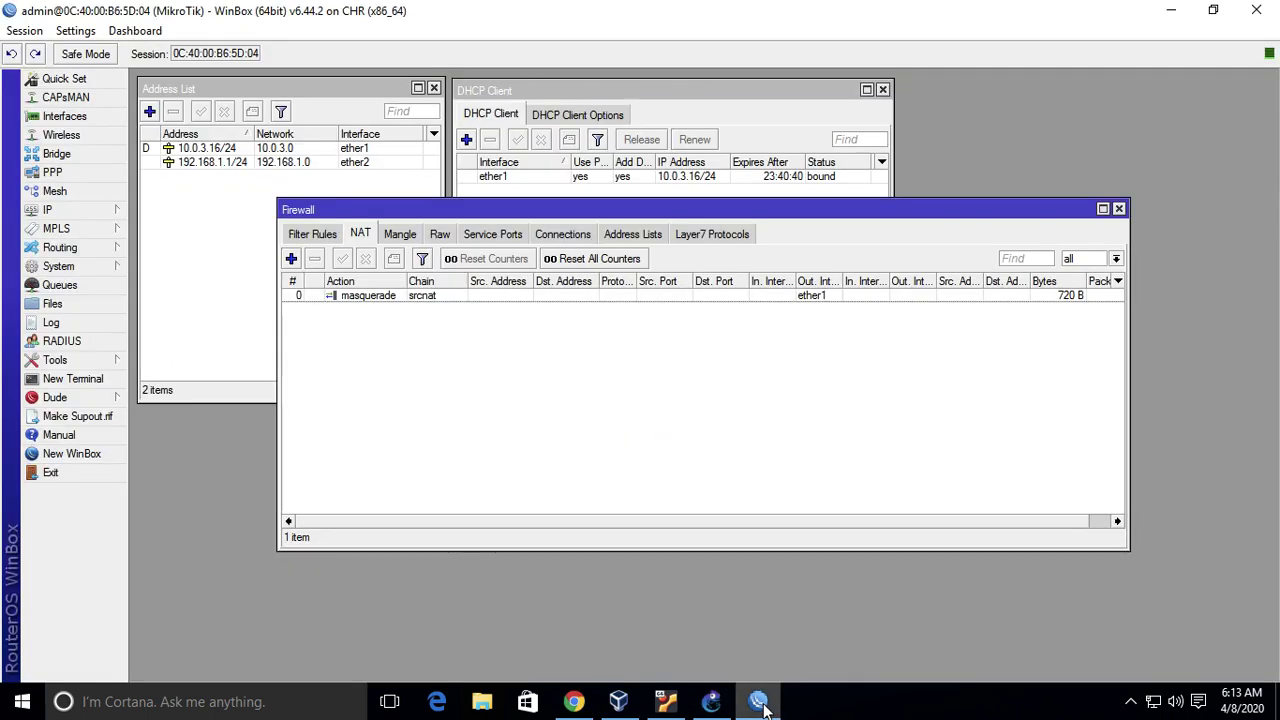
pyautogui.click(1119, 209)
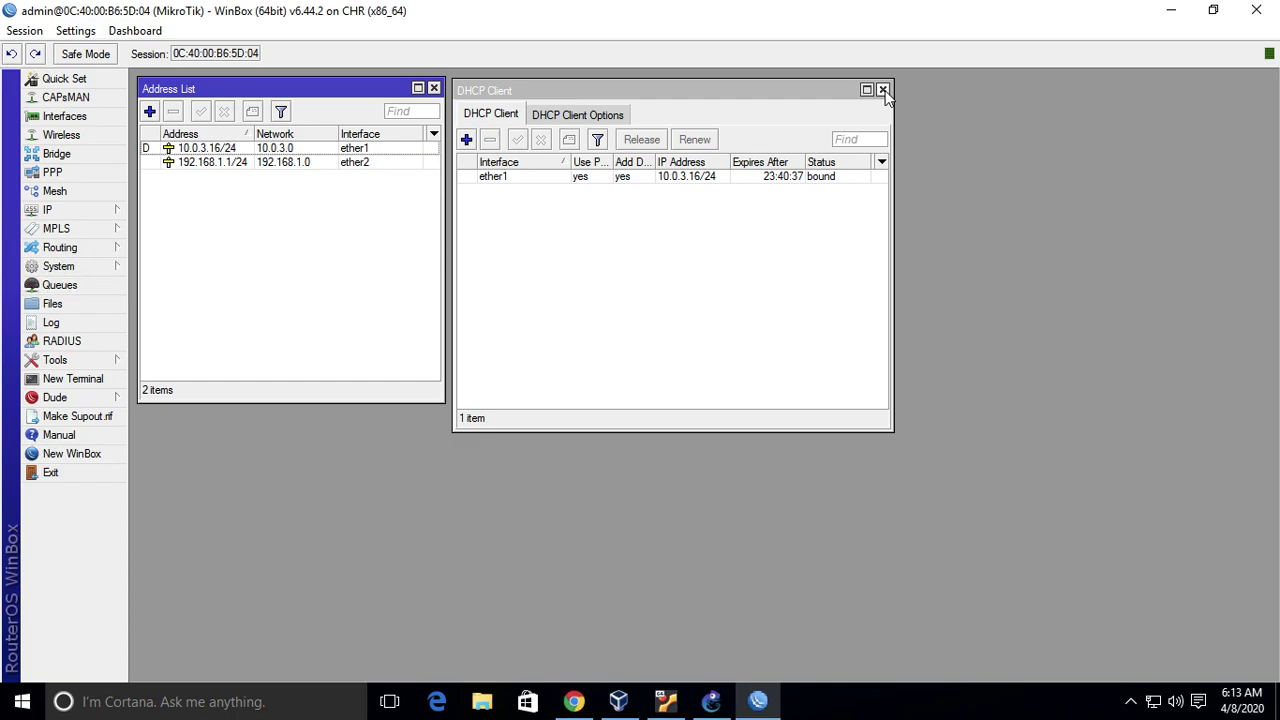
pyautogui.click(882, 89)
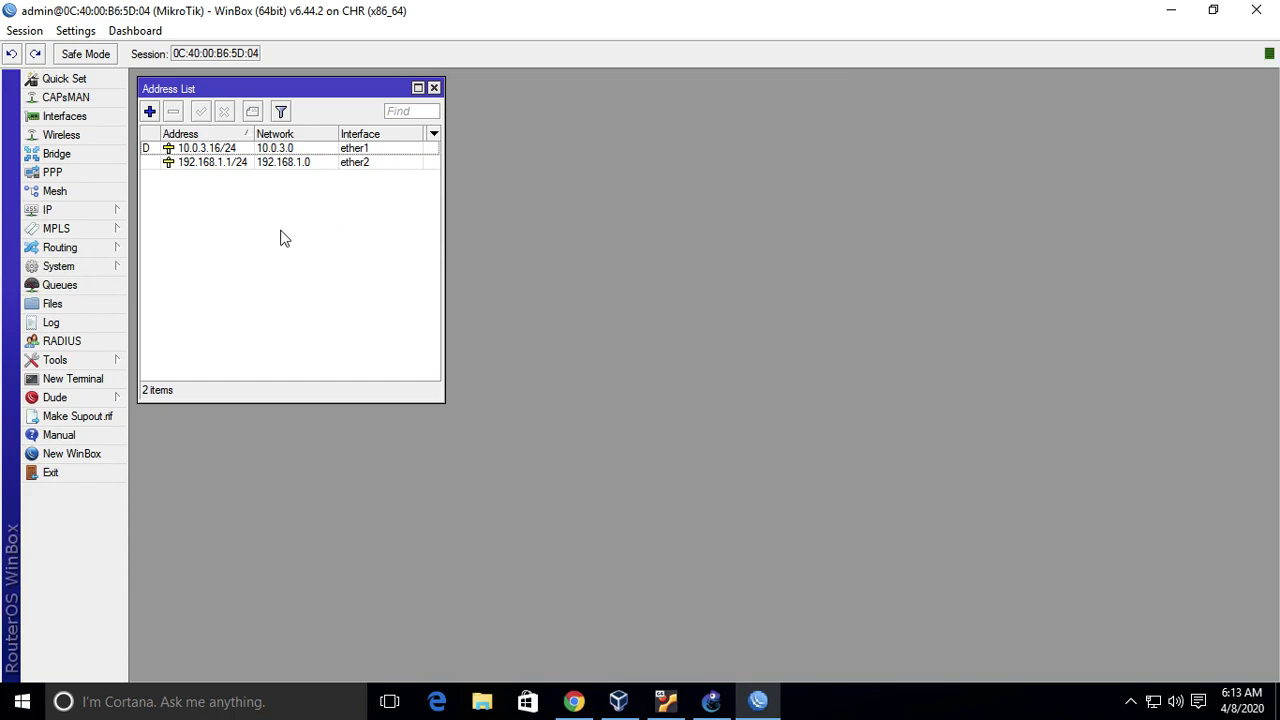
pyautogui.click(711, 700)
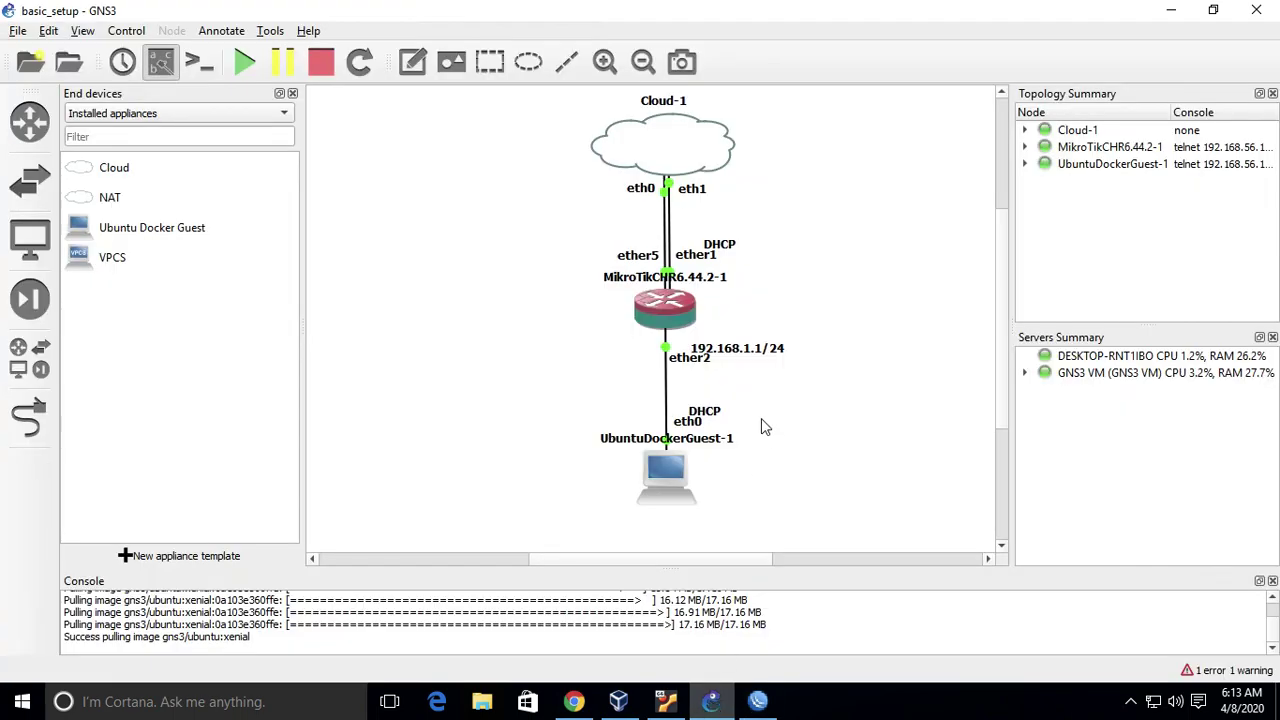
pyautogui.click(757, 700)
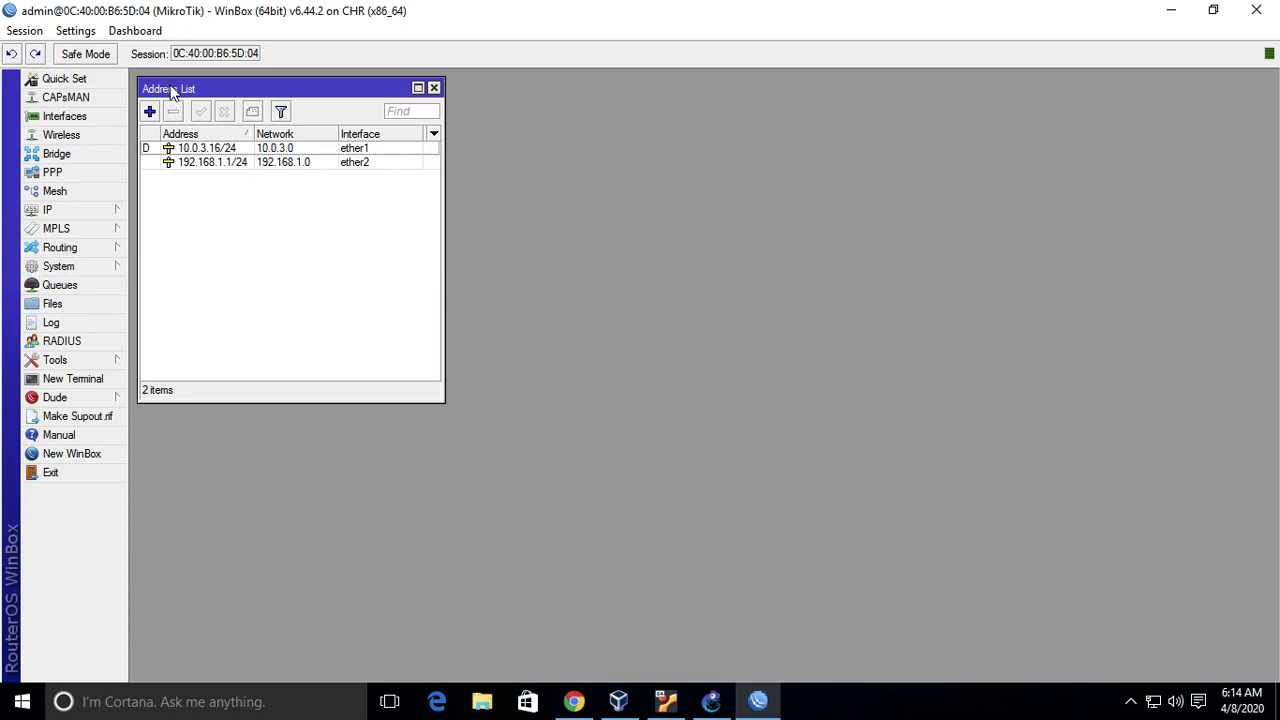
# - Open IP > DHCP Server in WinBox, which lists no servers yet
pyautogui.click(224, 165)
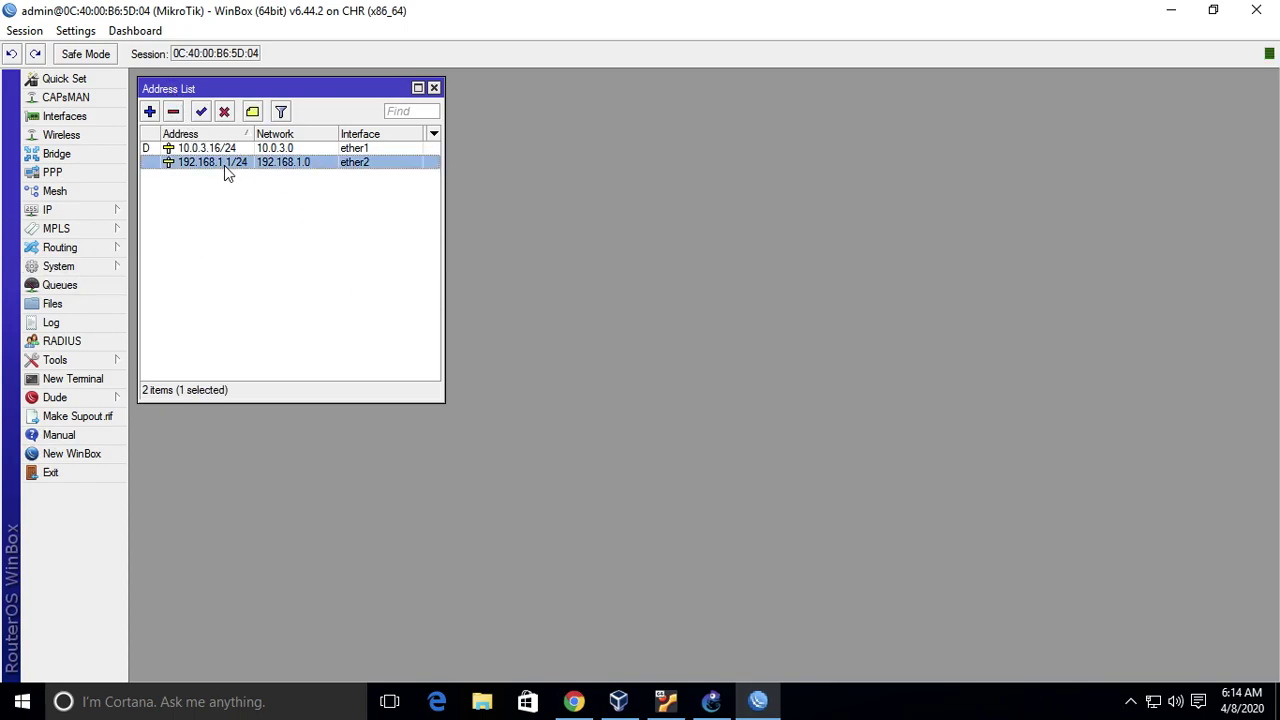
pyautogui.click(240, 228)
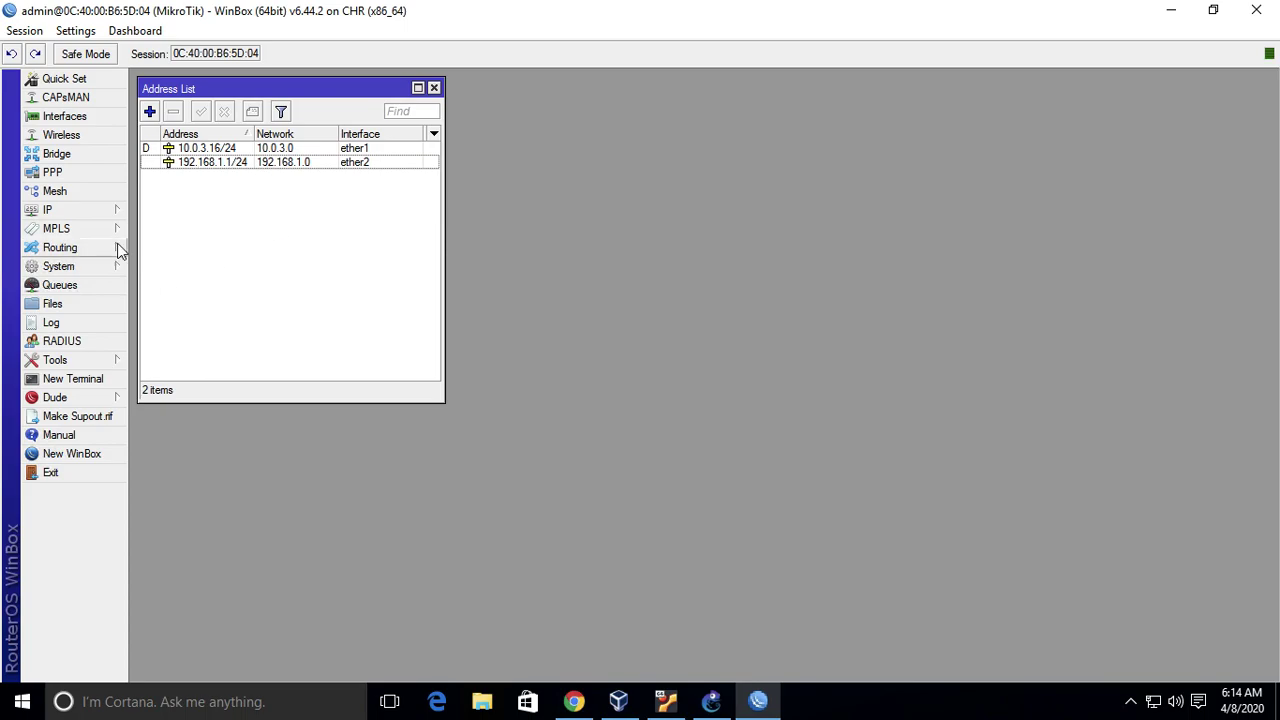
pyautogui.click(82, 215)
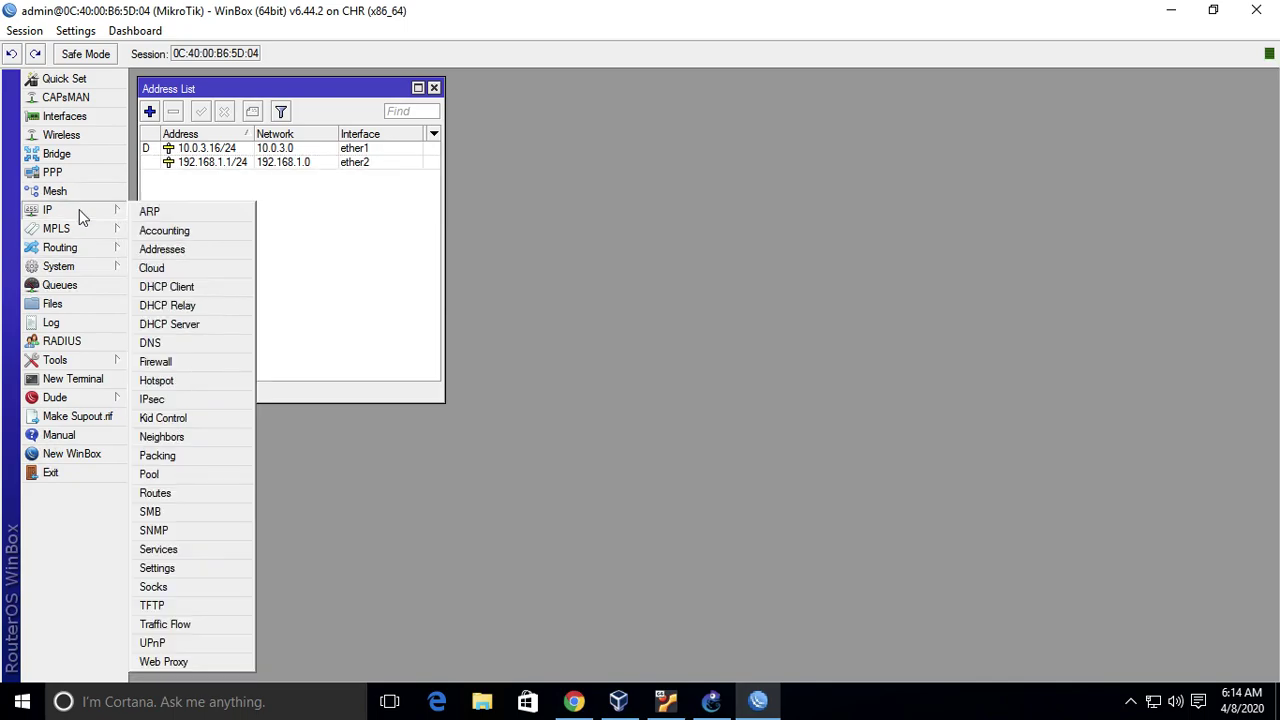
pyautogui.click(218, 330)
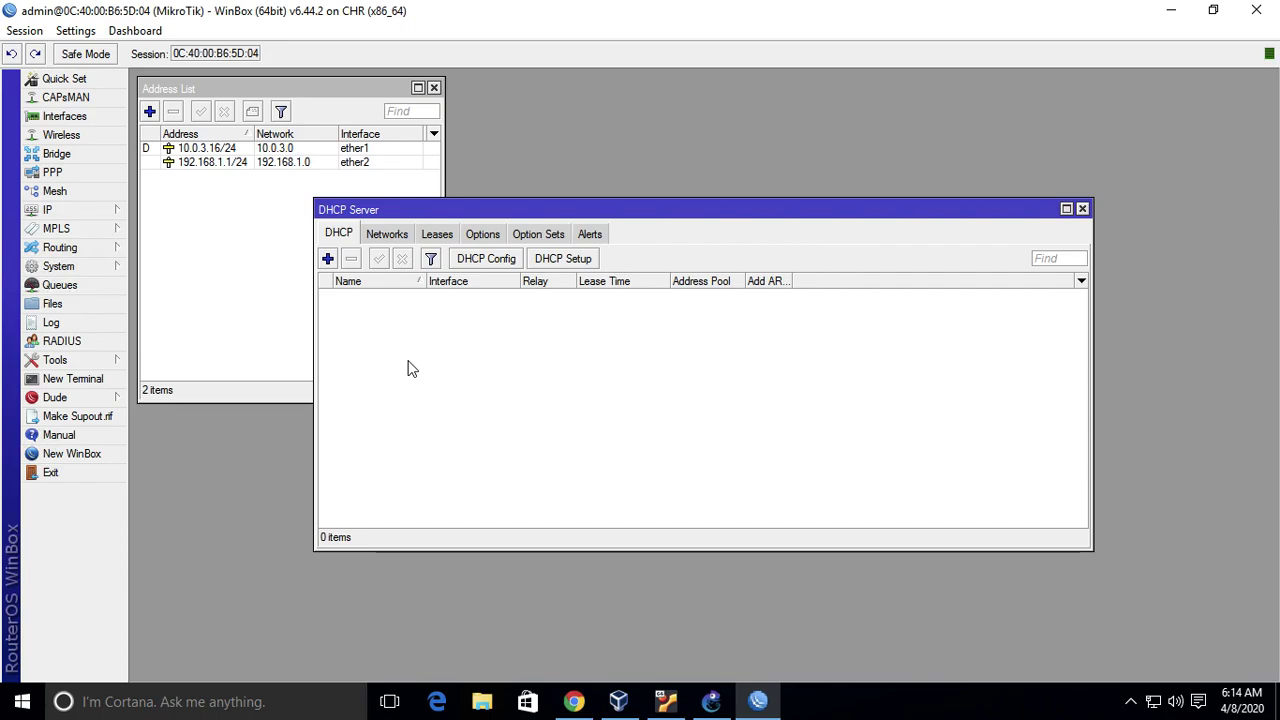
# - Run DHCP Setup with ether2 as the DHCP server interface
pyautogui.click(585, 262)
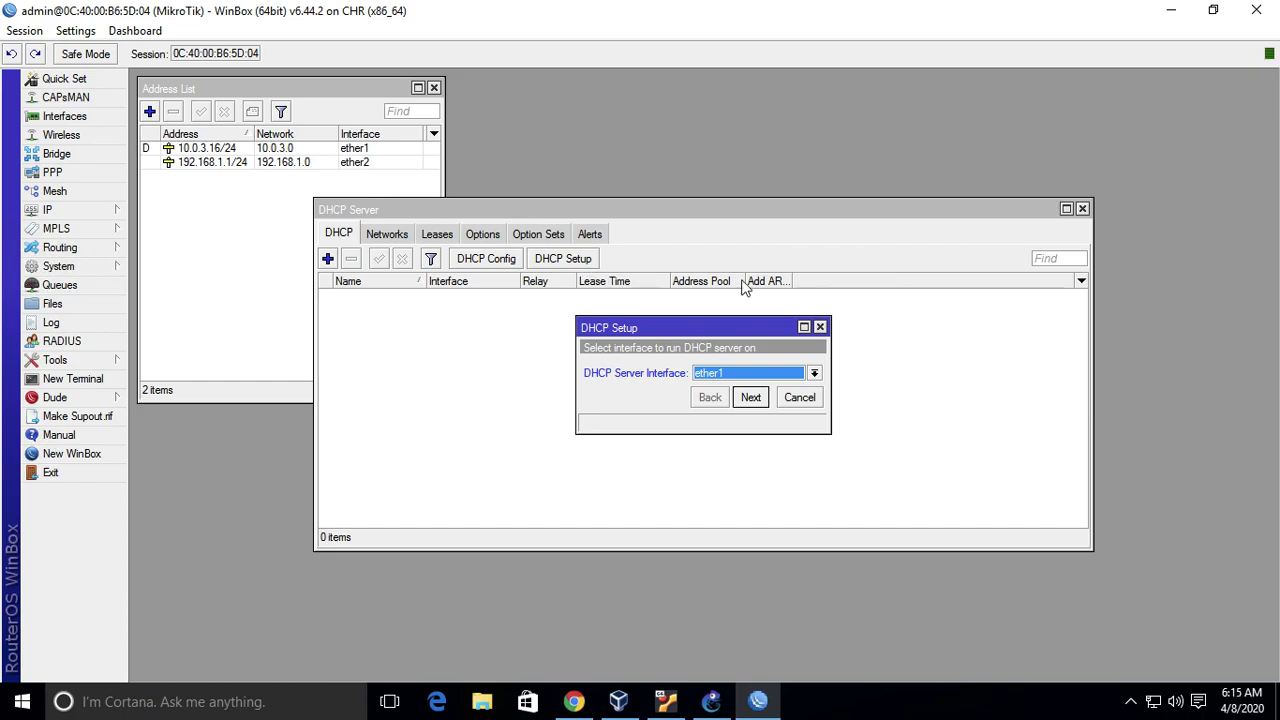
pyautogui.click(813, 376)
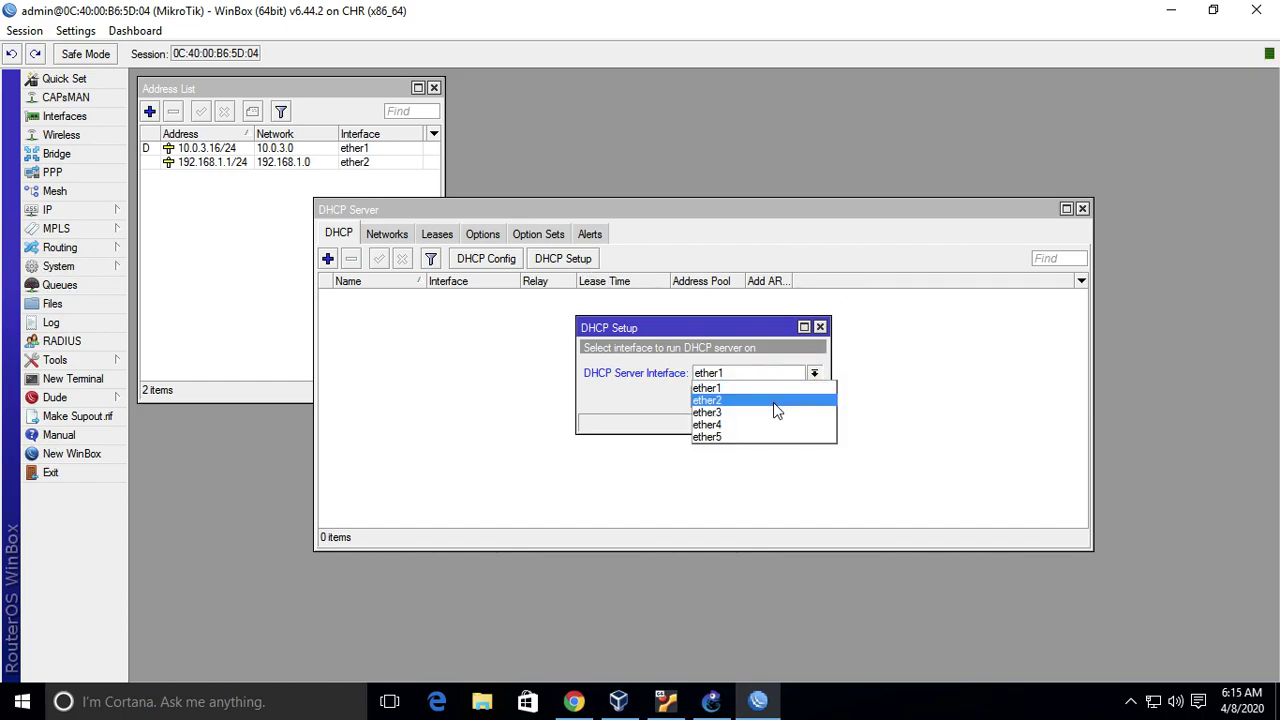
pyautogui.click(773, 402)
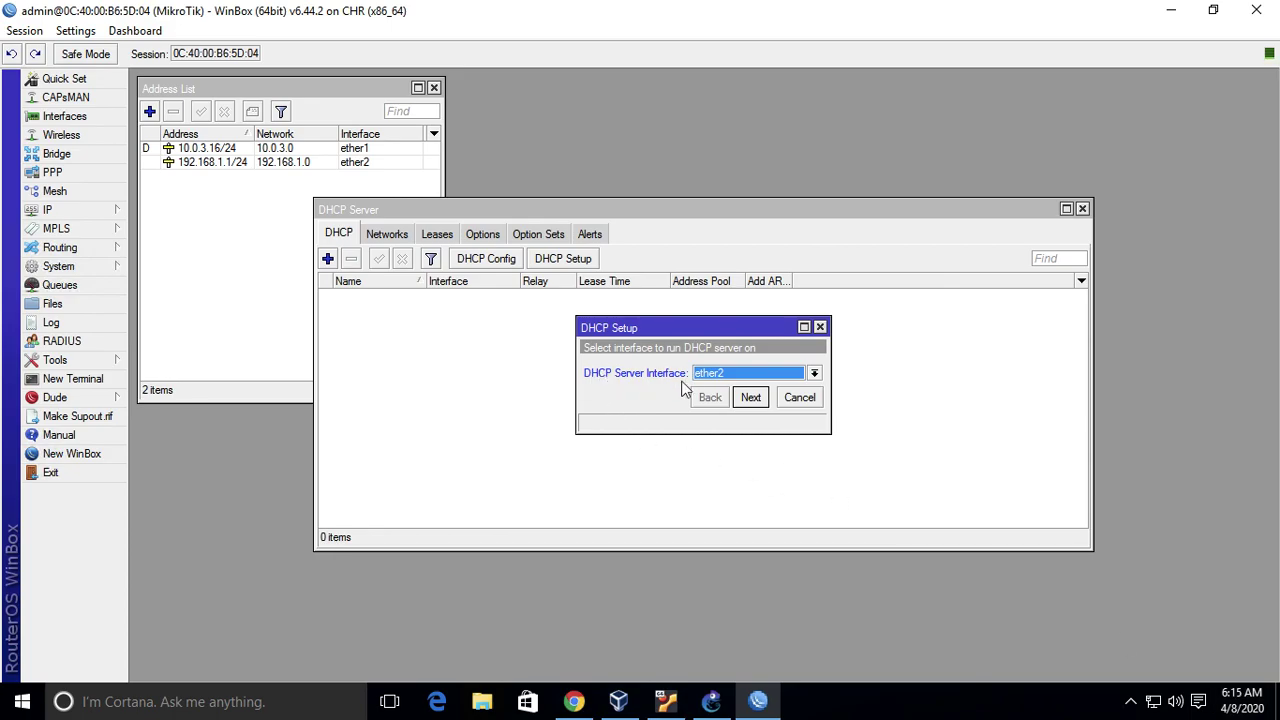
pyautogui.click(711, 702)
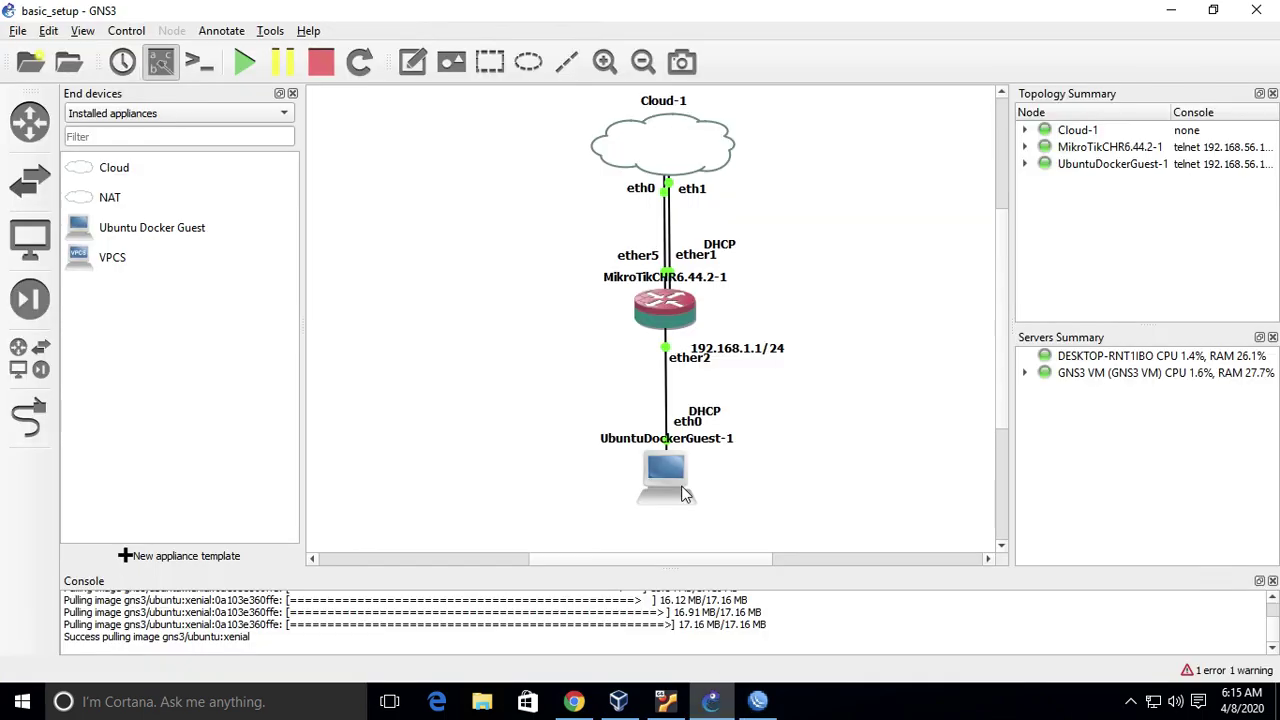
pyautogui.click(758, 704)
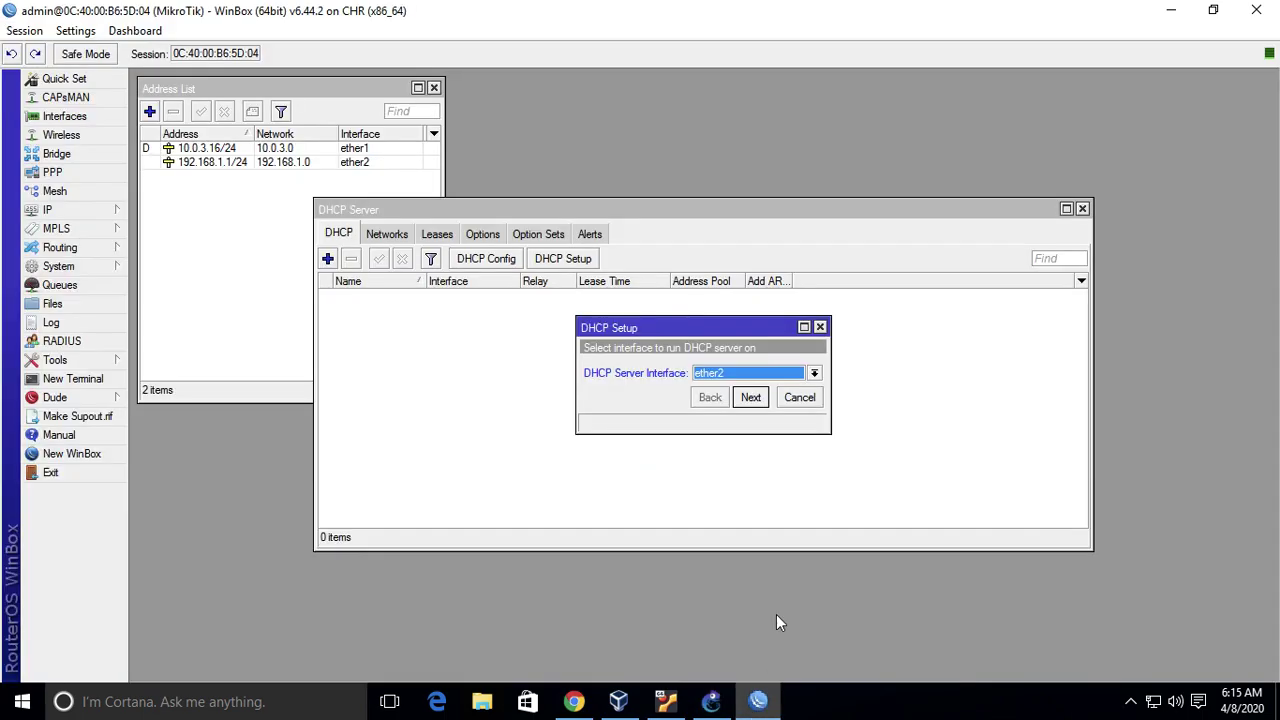
pyautogui.click(759, 395)
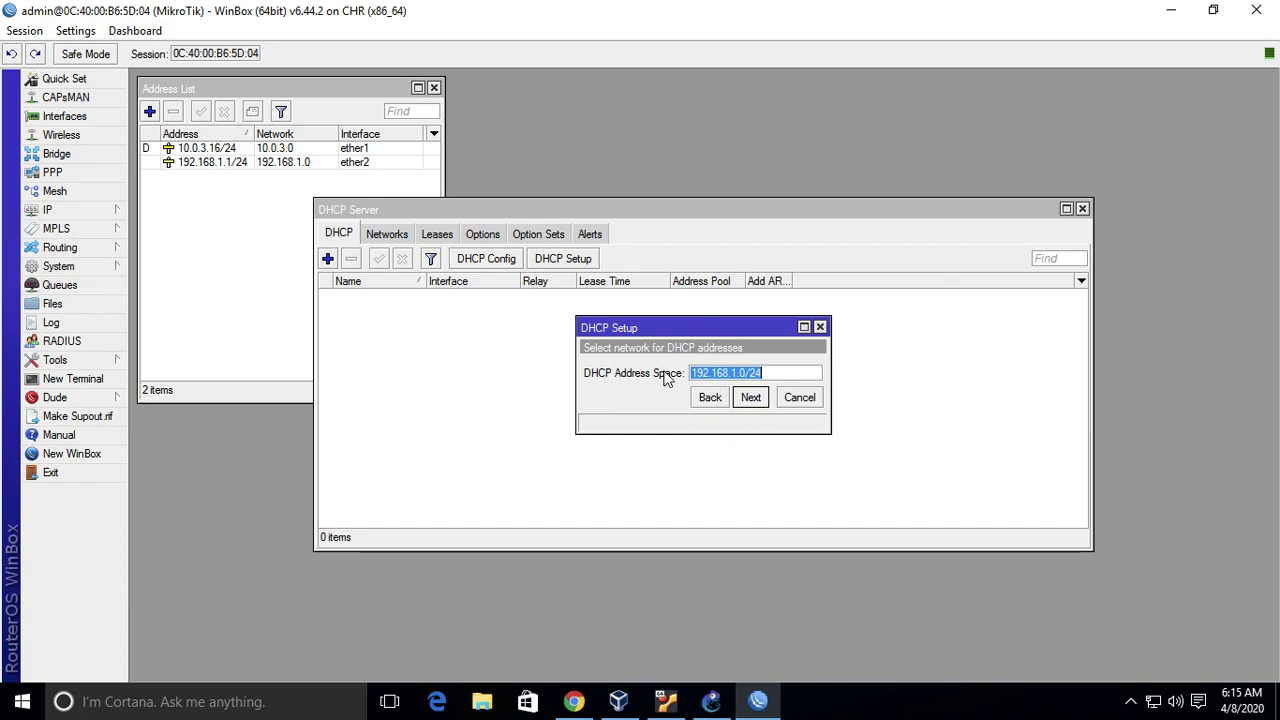
# - Accept address space 192.168.1.0/24, gateway 192.168.1.1 and the 192.168.1.2–192.168.1.254 pool
pyautogui.moveTo(697, 377)
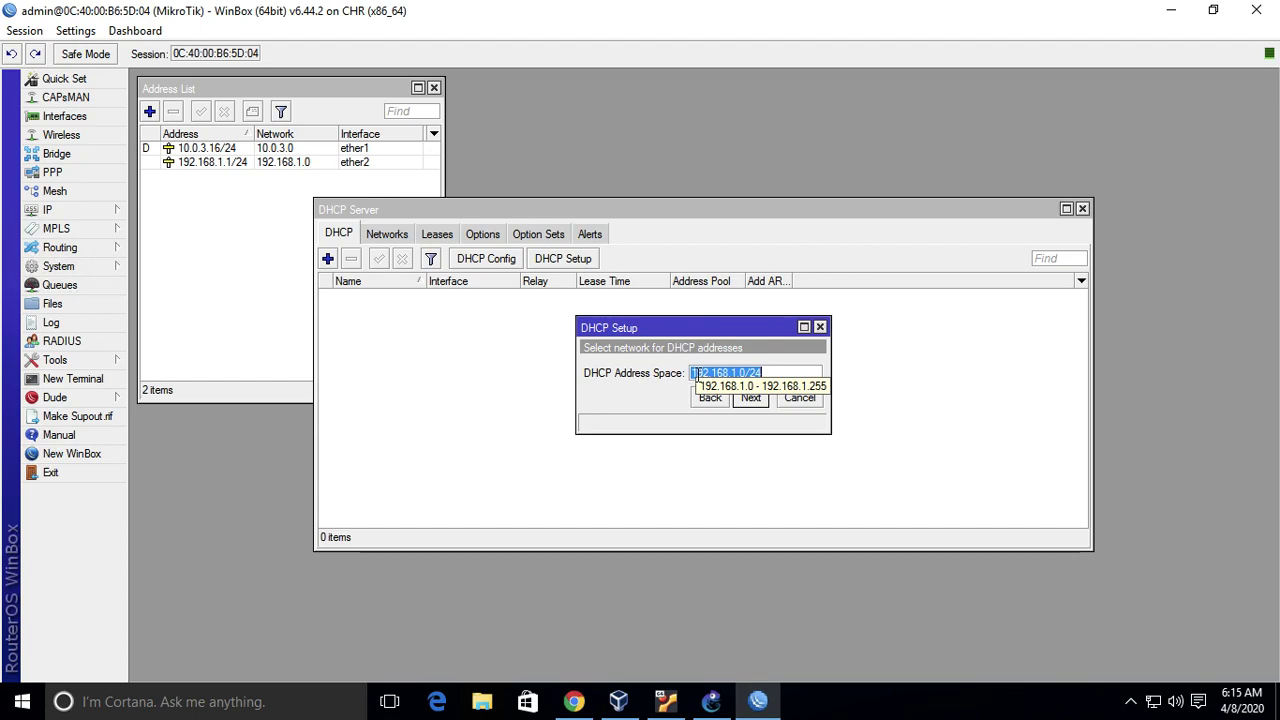
pyautogui.click(751, 397)
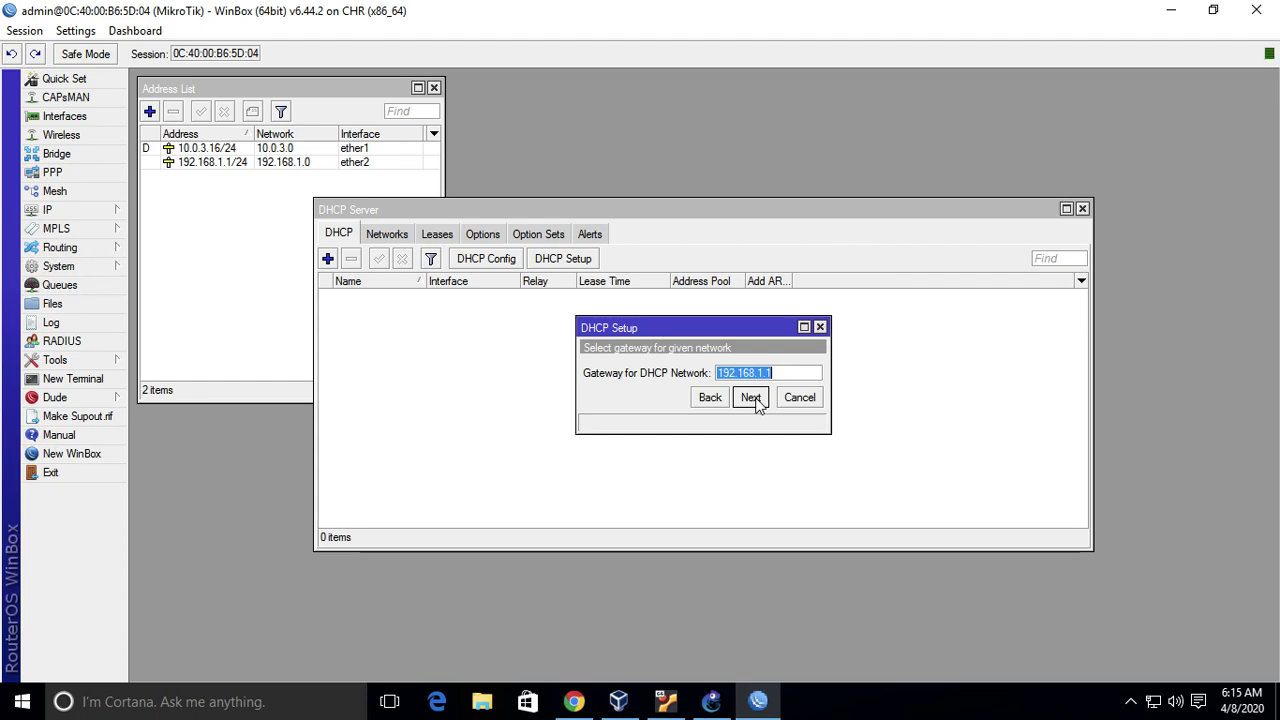
pyautogui.click(751, 398)
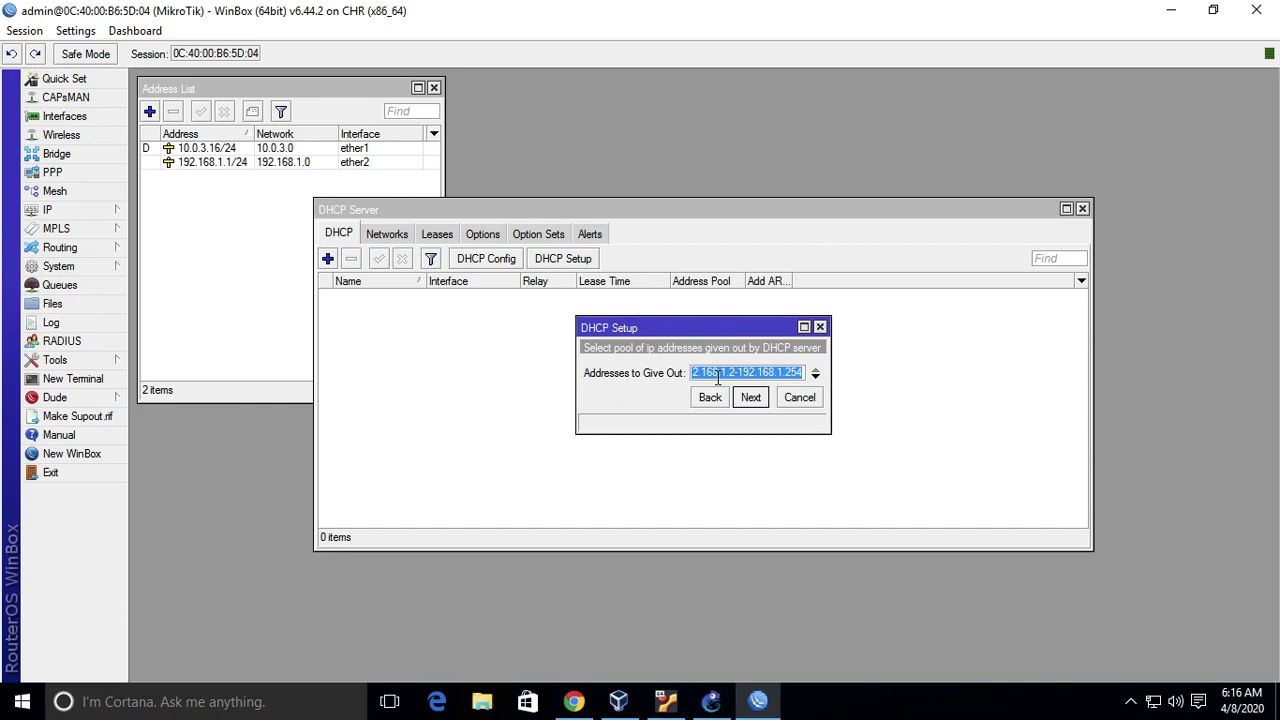
pyautogui.click(750, 397)
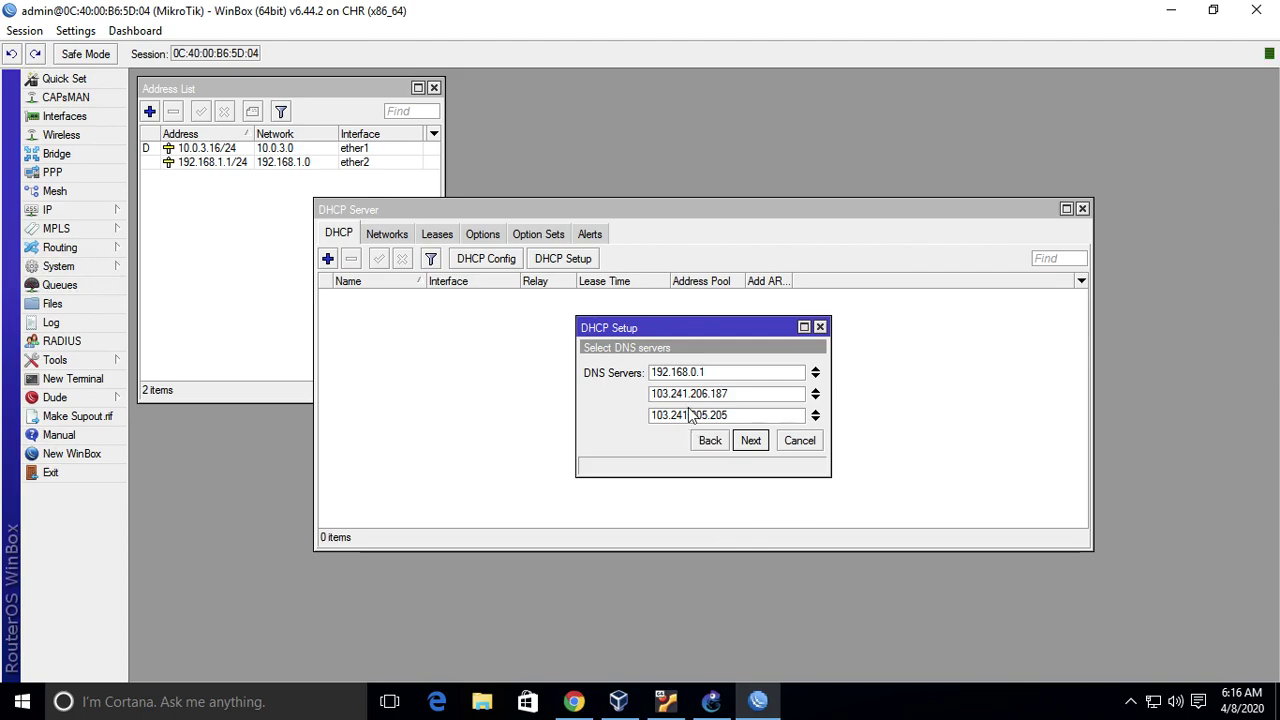
# - Replace the proposed DNS servers with 8.8.8.8 and 8.8.4.4
pyautogui.click(816, 367)
pyautogui.click(816, 367)
pyautogui.write('8.8.8.8')
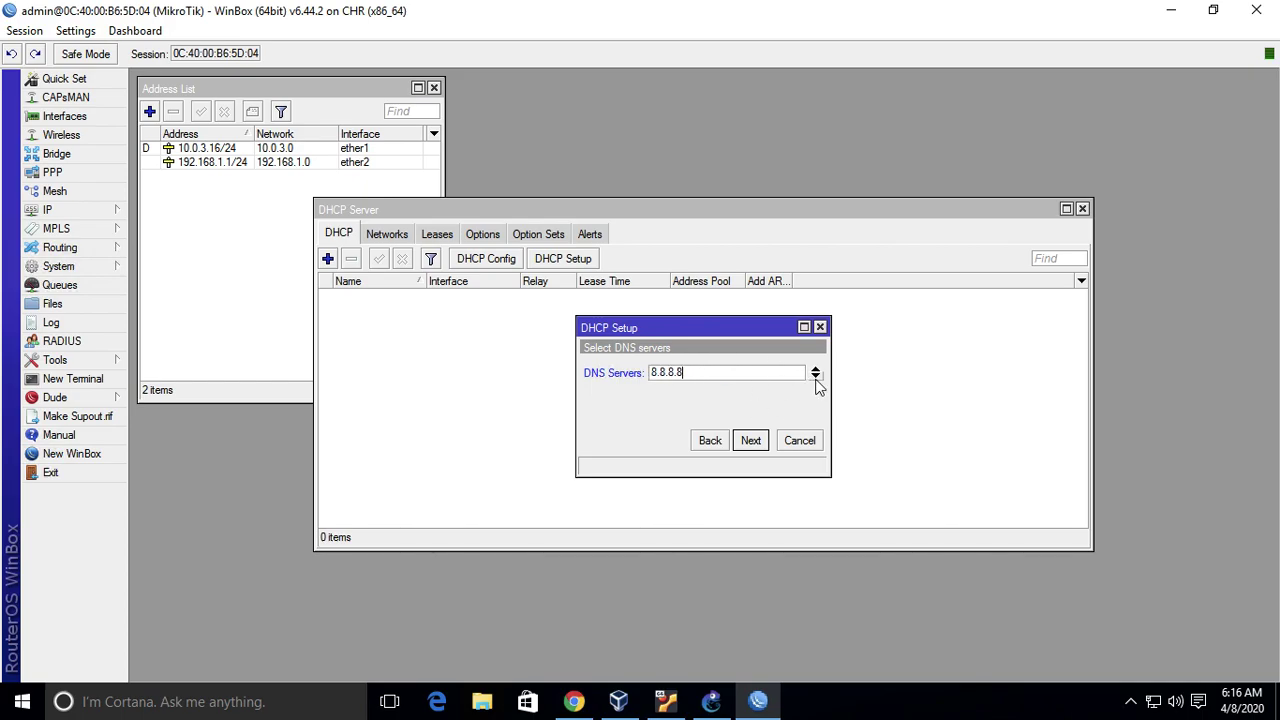
pyautogui.click(816, 377)
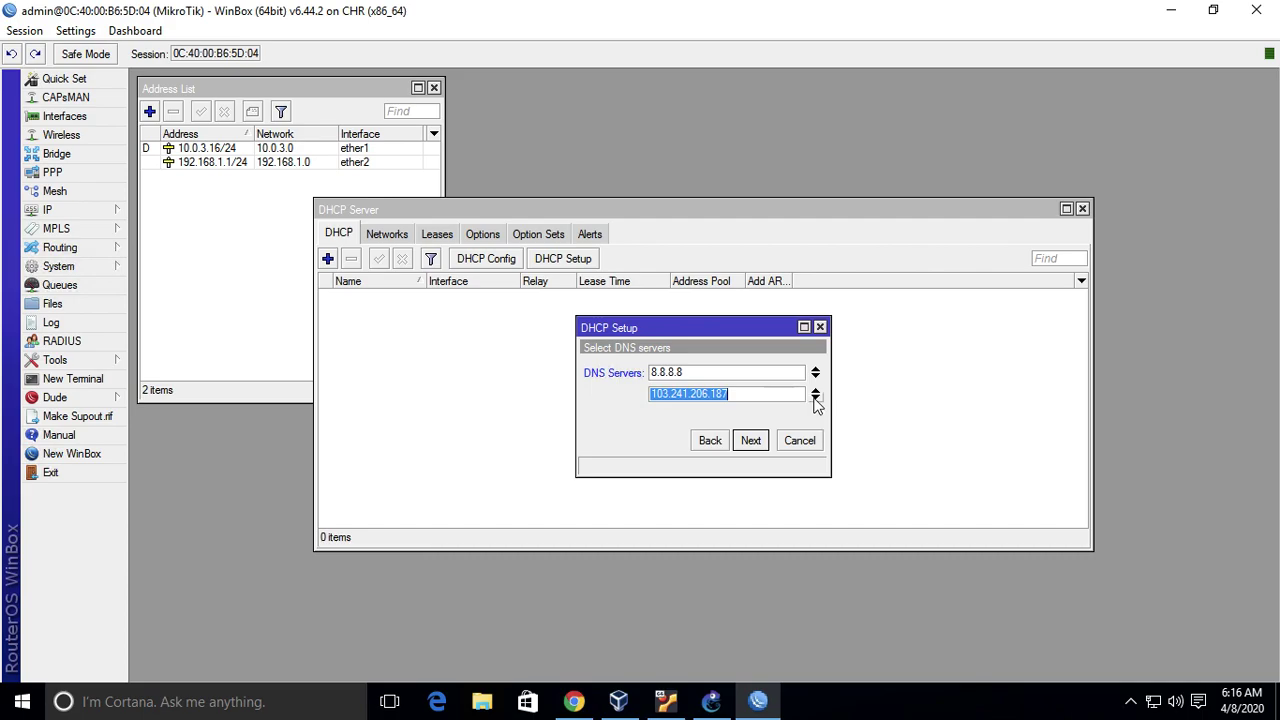
pyautogui.click(816, 399)
pyautogui.click(816, 420)
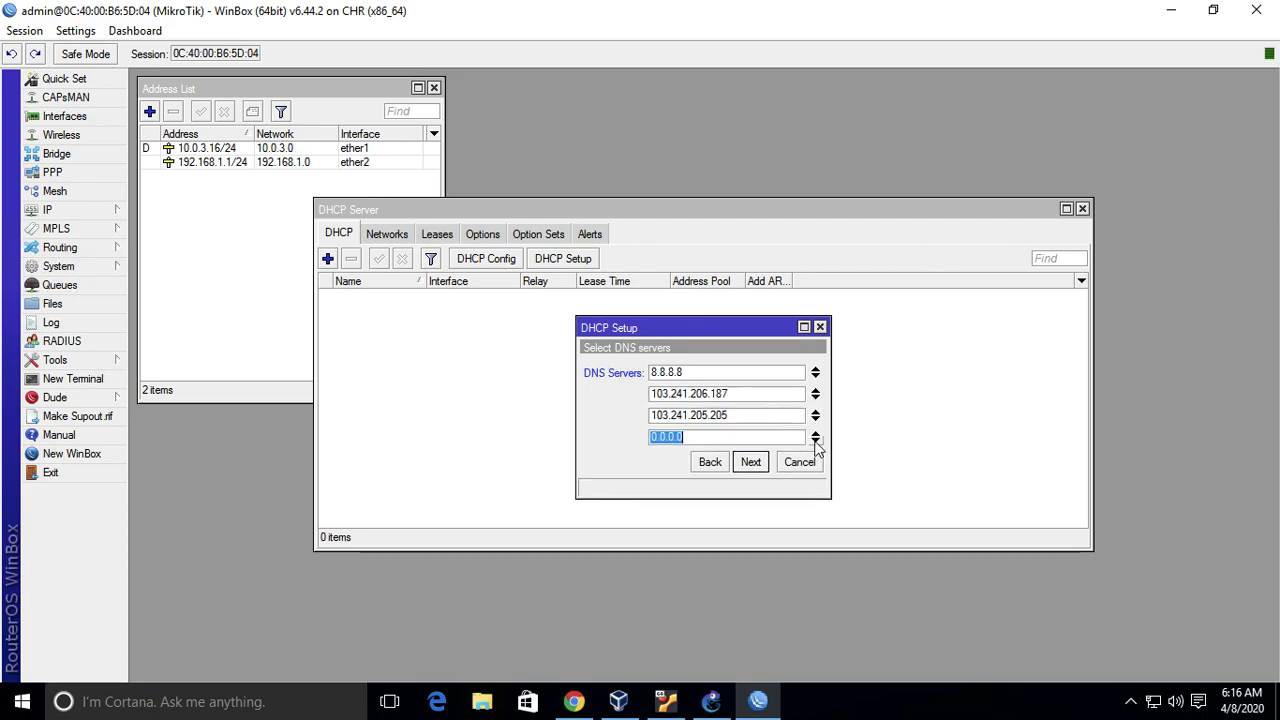
pyautogui.click(816, 432)
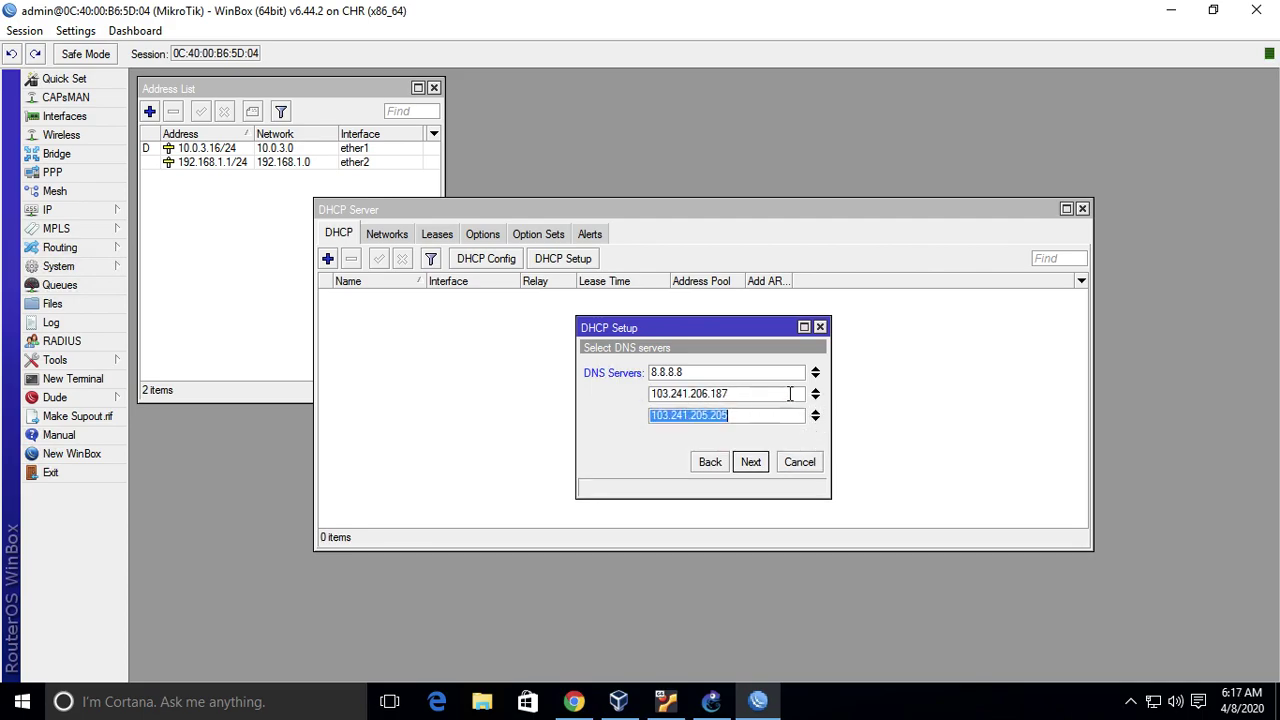
pyautogui.click(816, 419)
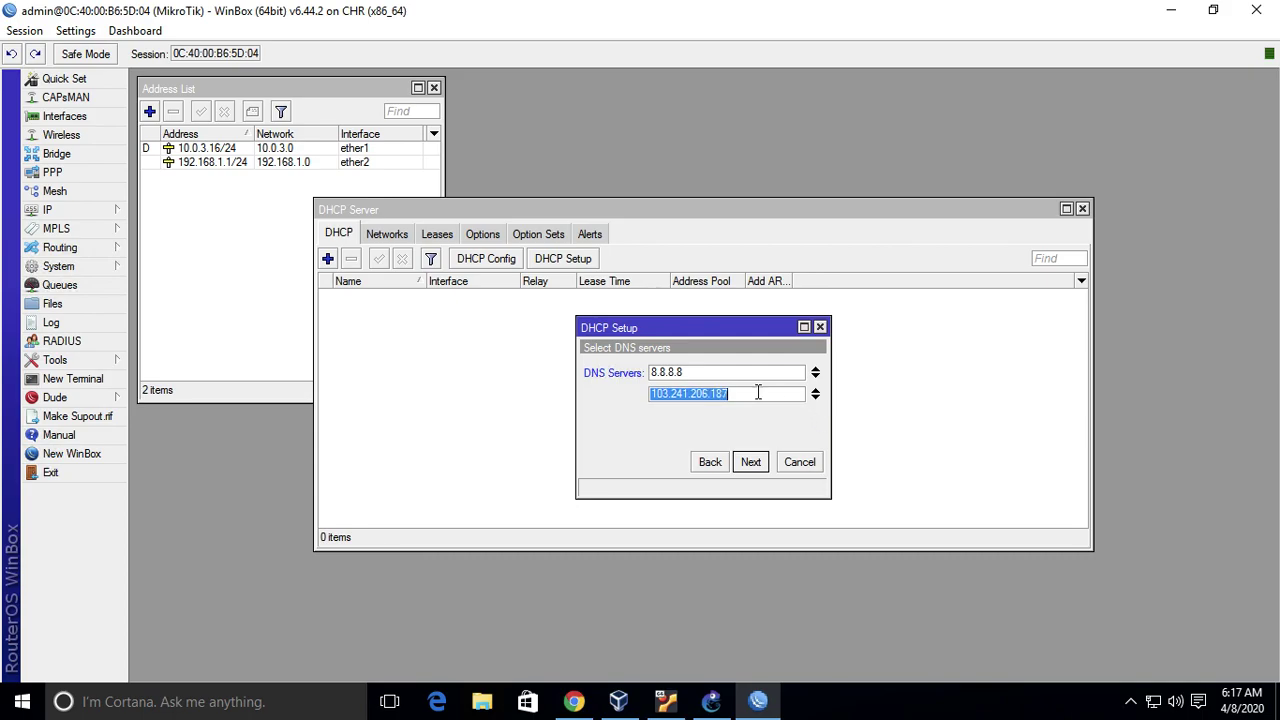
pyautogui.write('8.8.4.4')
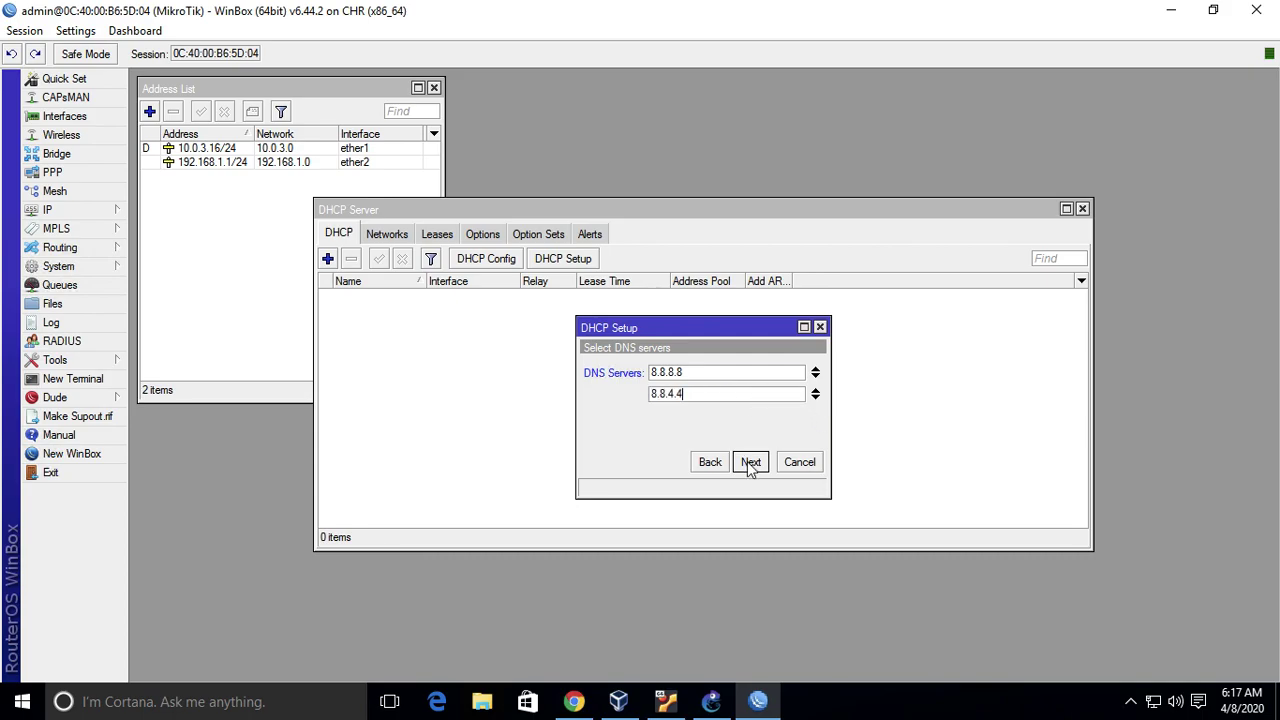
pyautogui.click(750, 461)
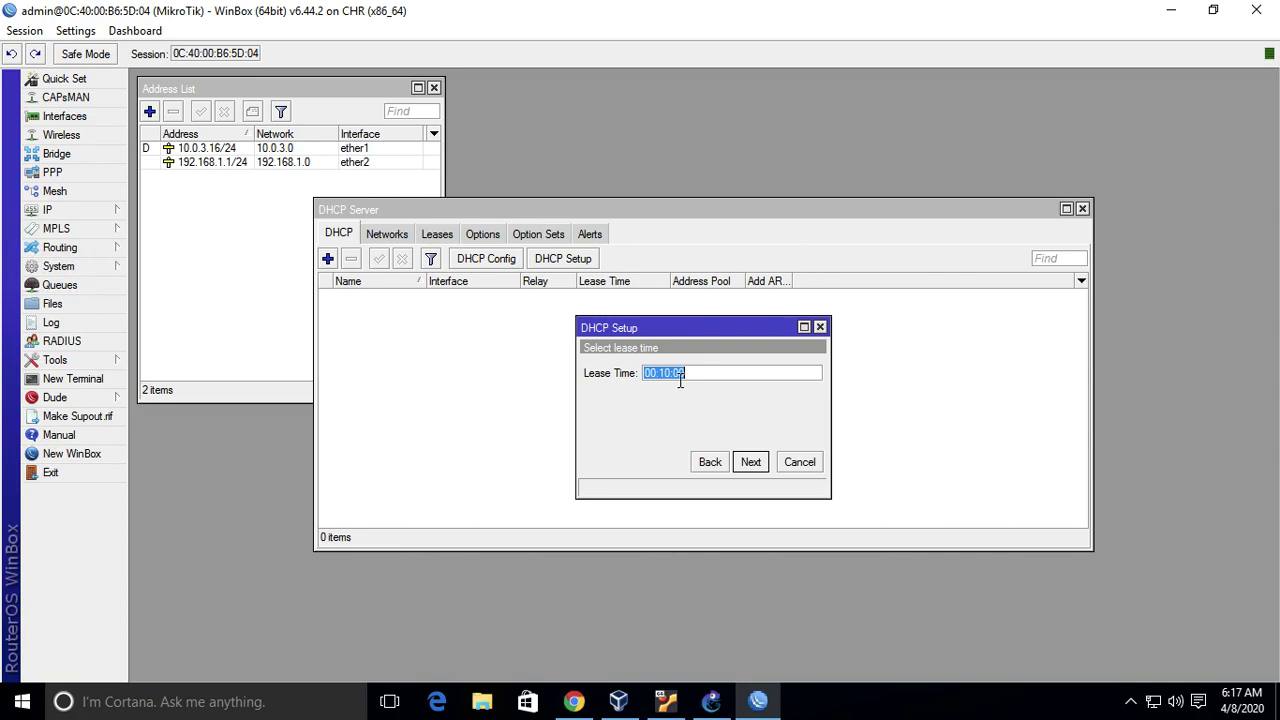
# - Keep the 00:10:00 lease time and finish setup, creating dhcp1 with pool dhcp_pool0
pyautogui.click(686, 372)
pyautogui.click(711, 701)
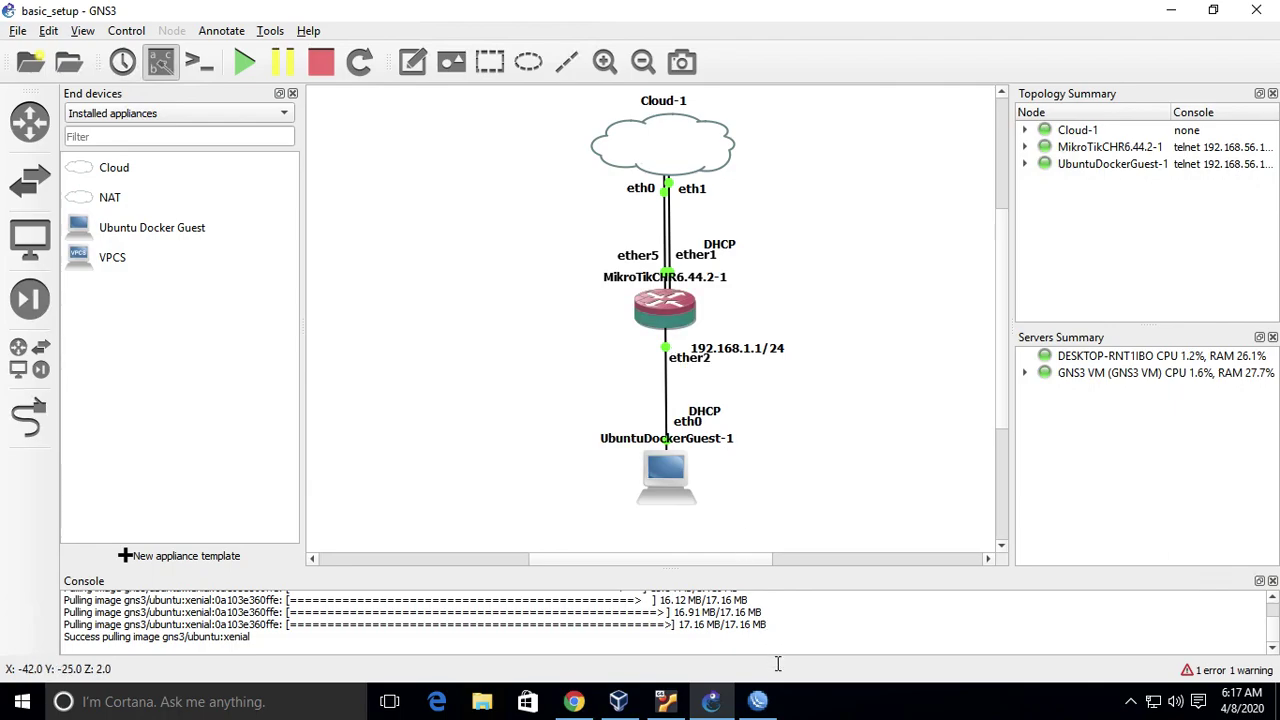
pyautogui.click(758, 702)
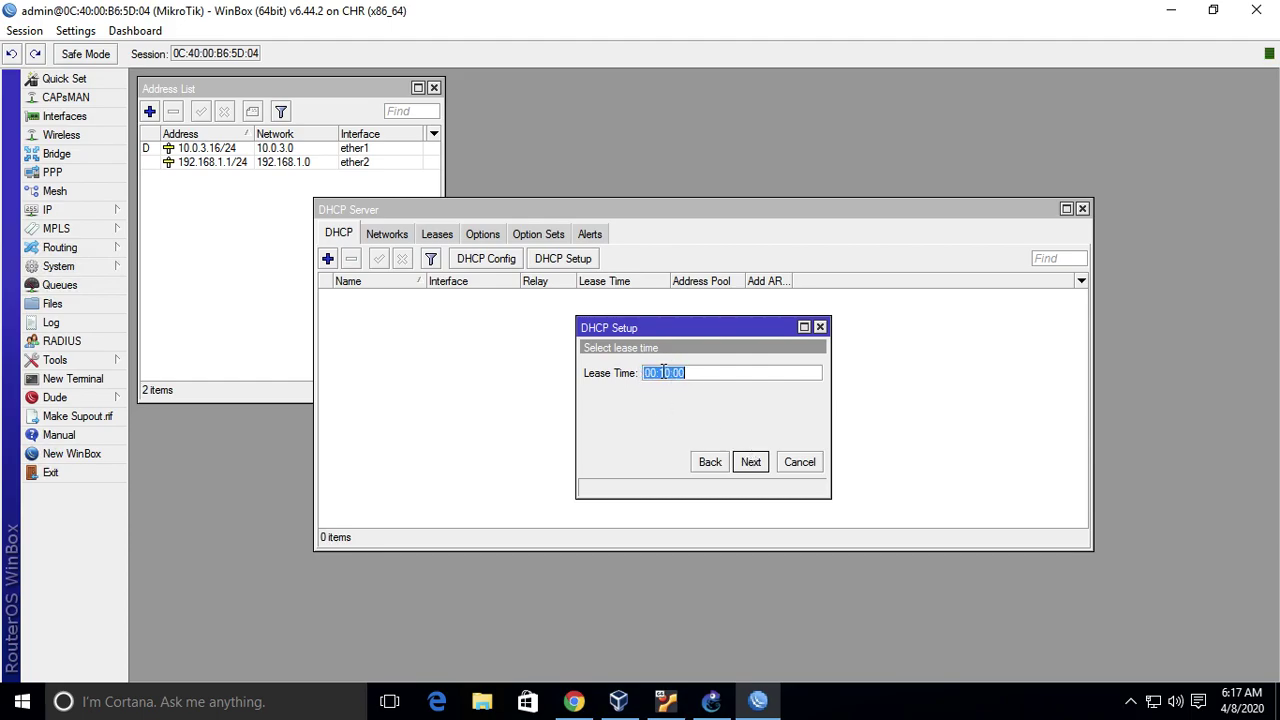
pyautogui.click(756, 462)
pyautogui.click(751, 463)
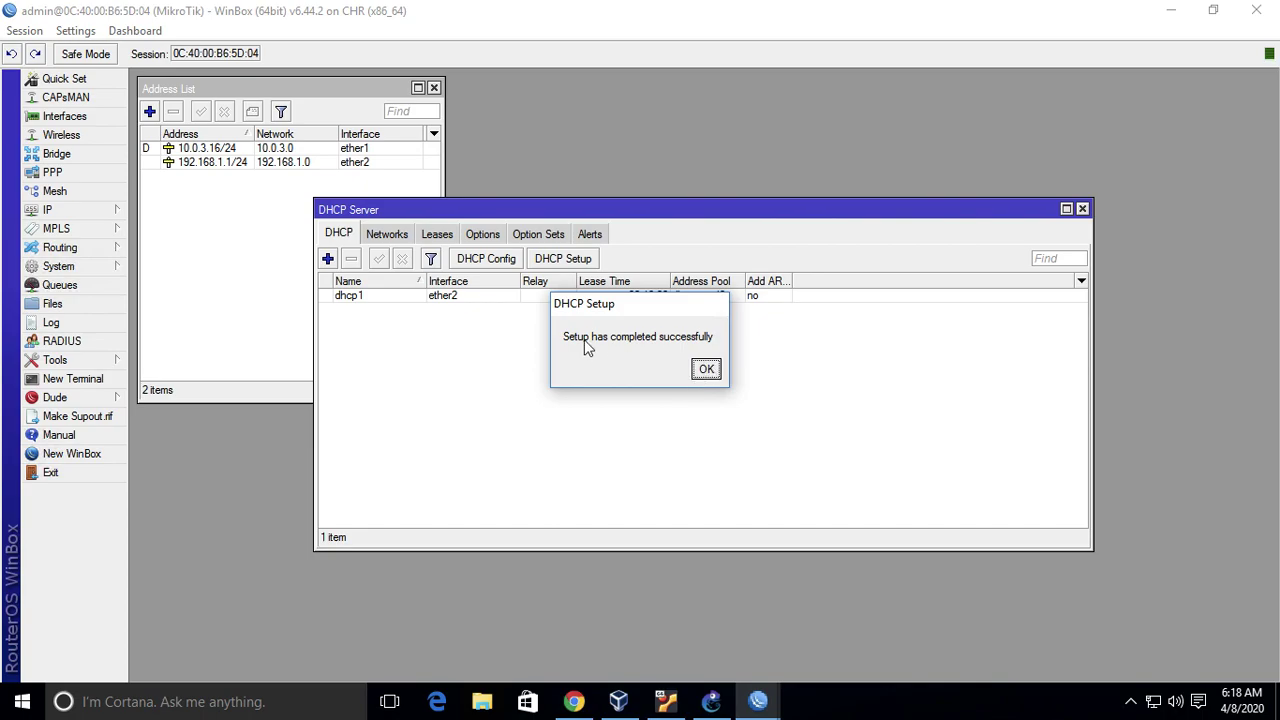
pyautogui.click(707, 370)
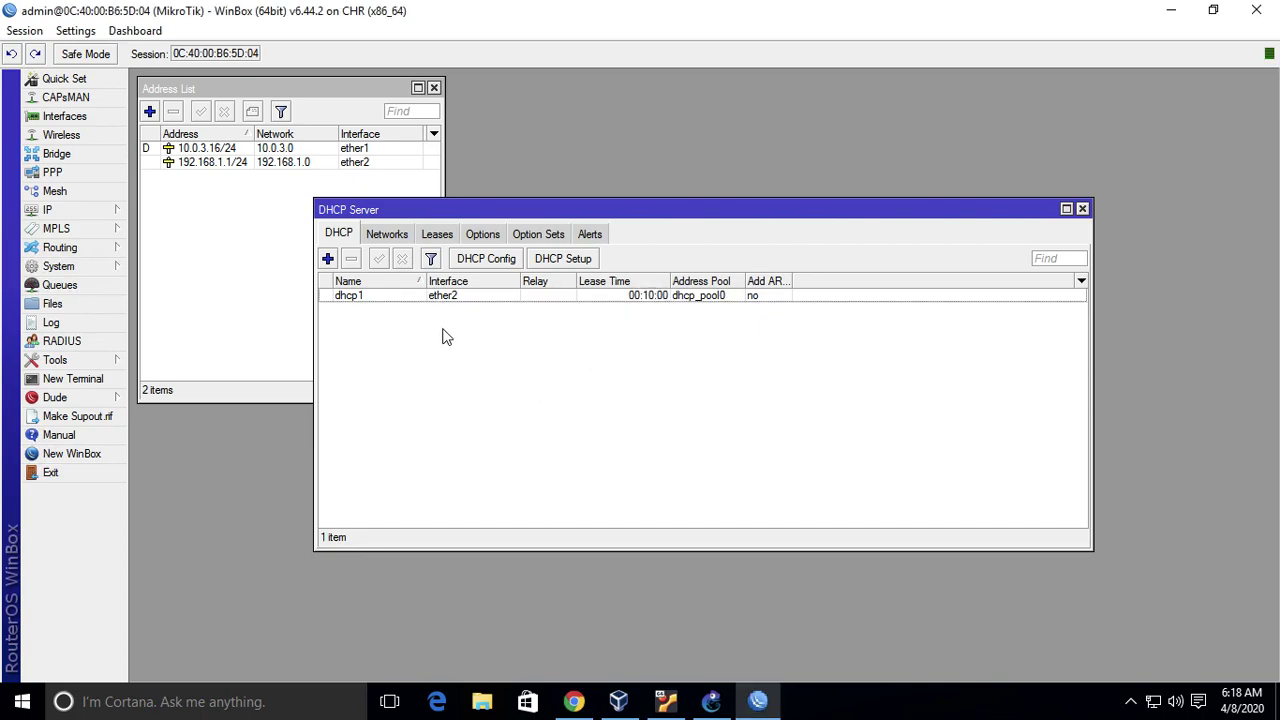
pyautogui.click(351, 298)
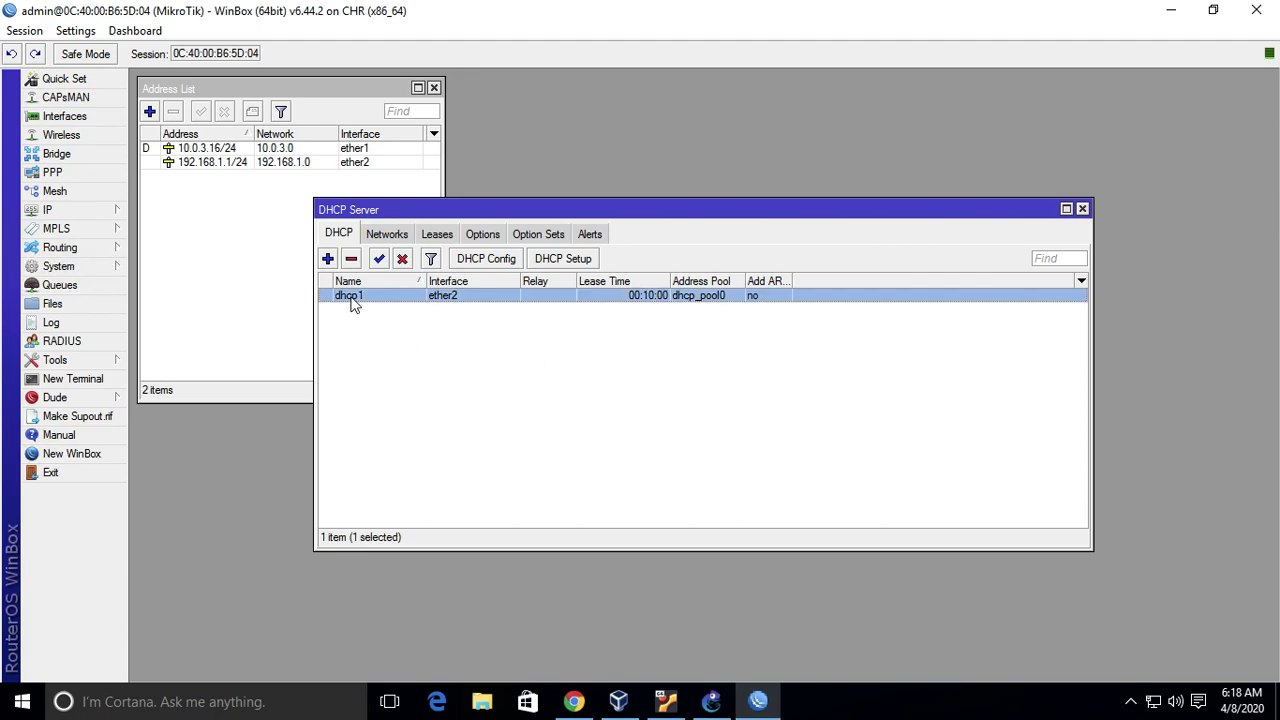
pyautogui.click(429, 362)
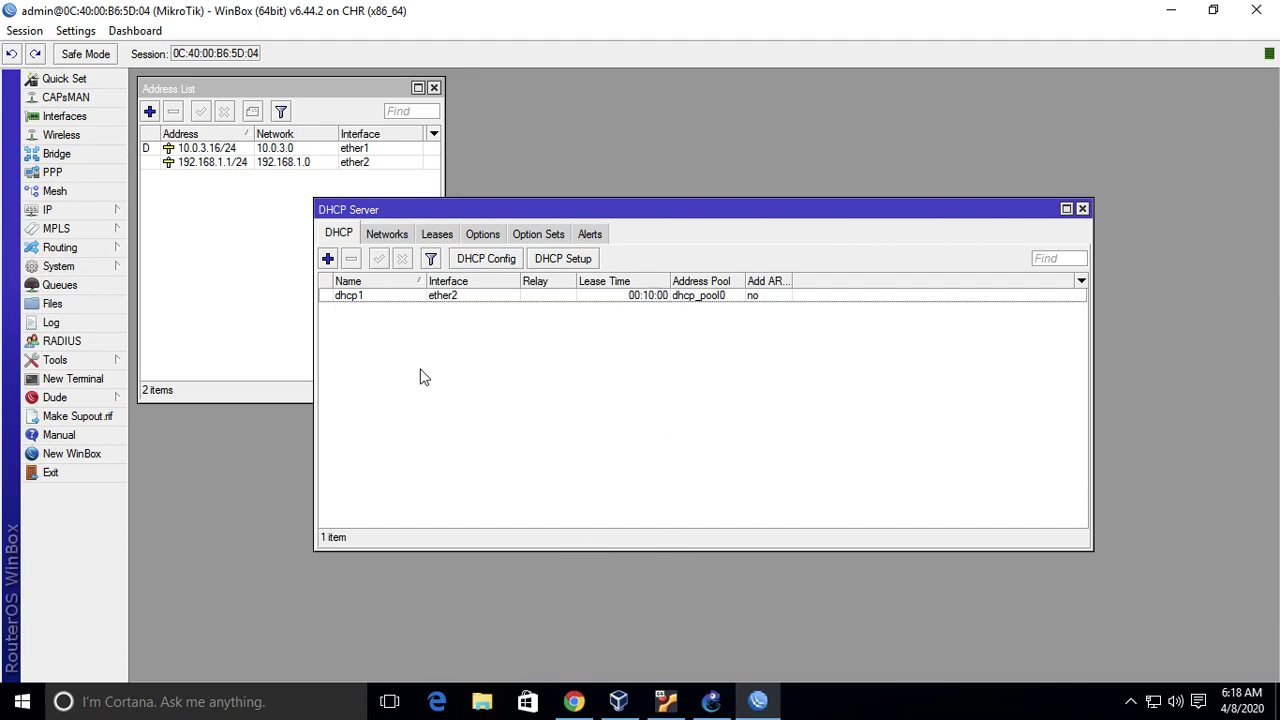
# - Run ifconfig in UbuntuDockerGuest-1's console to confirm eth0 received 192.168.1.254
pyautogui.click(710, 702)
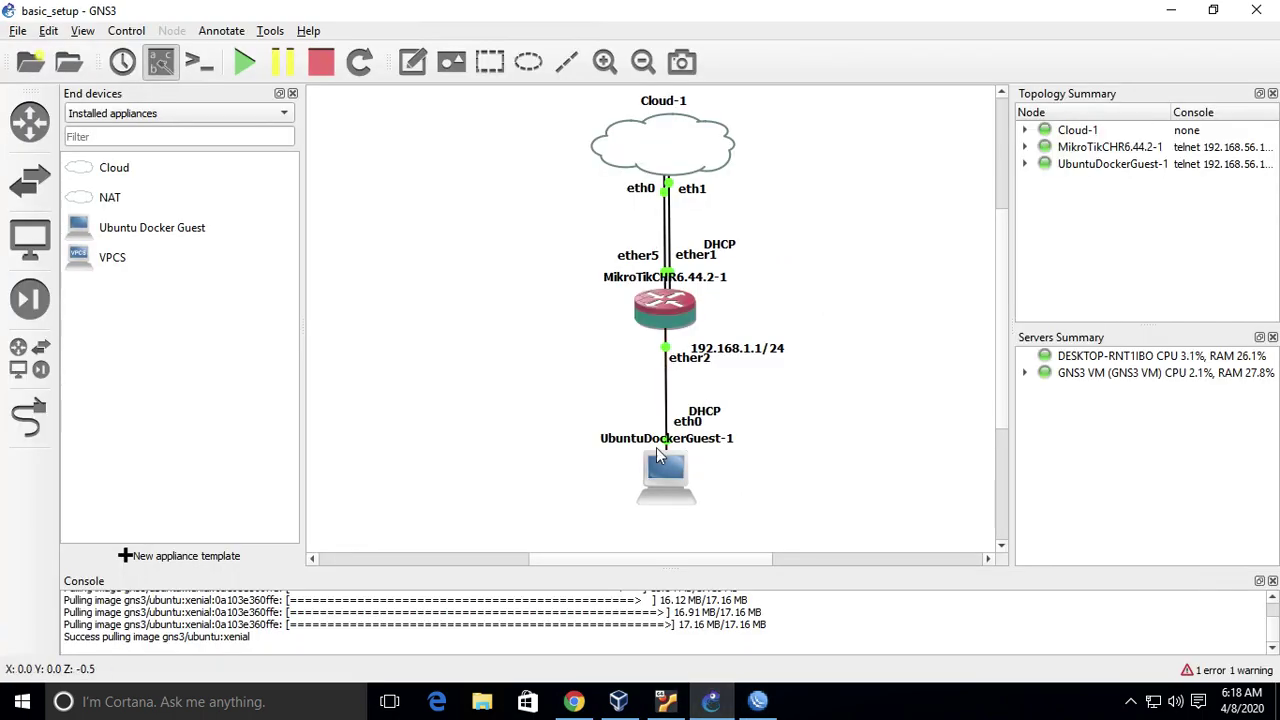
pyautogui.rightClick(672, 479)
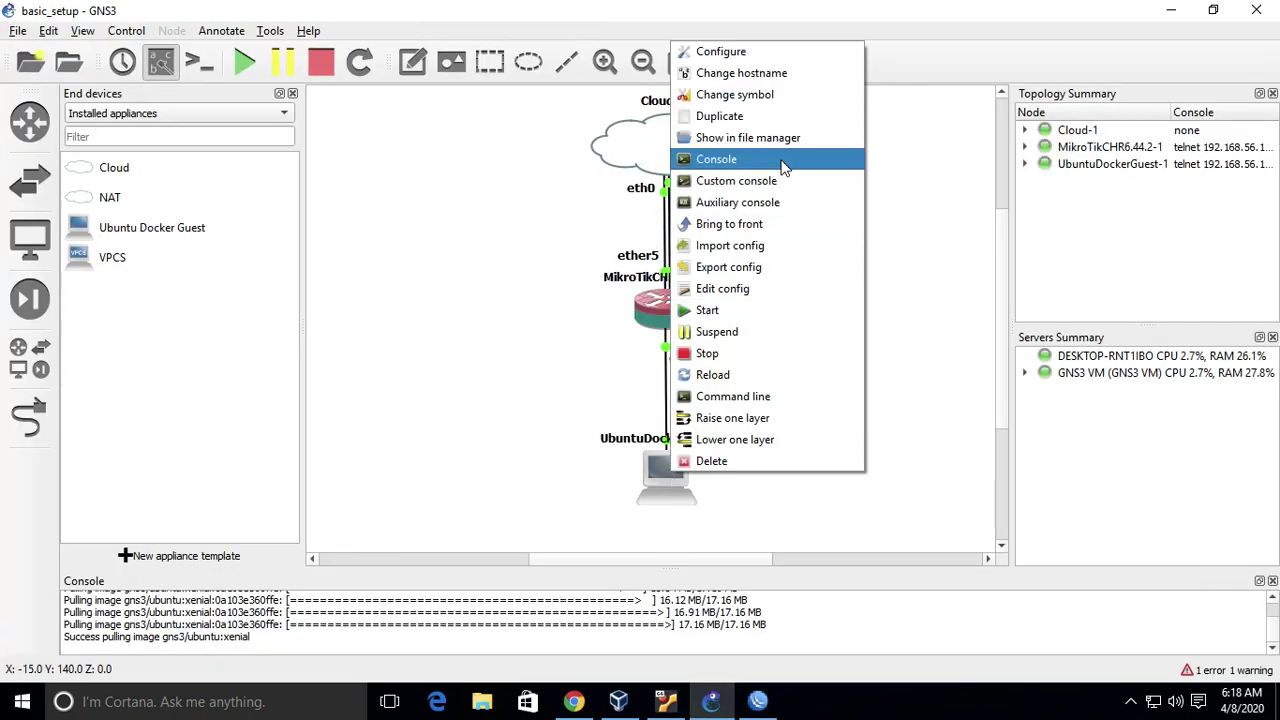
pyautogui.click(737, 160)
pyautogui.write('ifconfig')
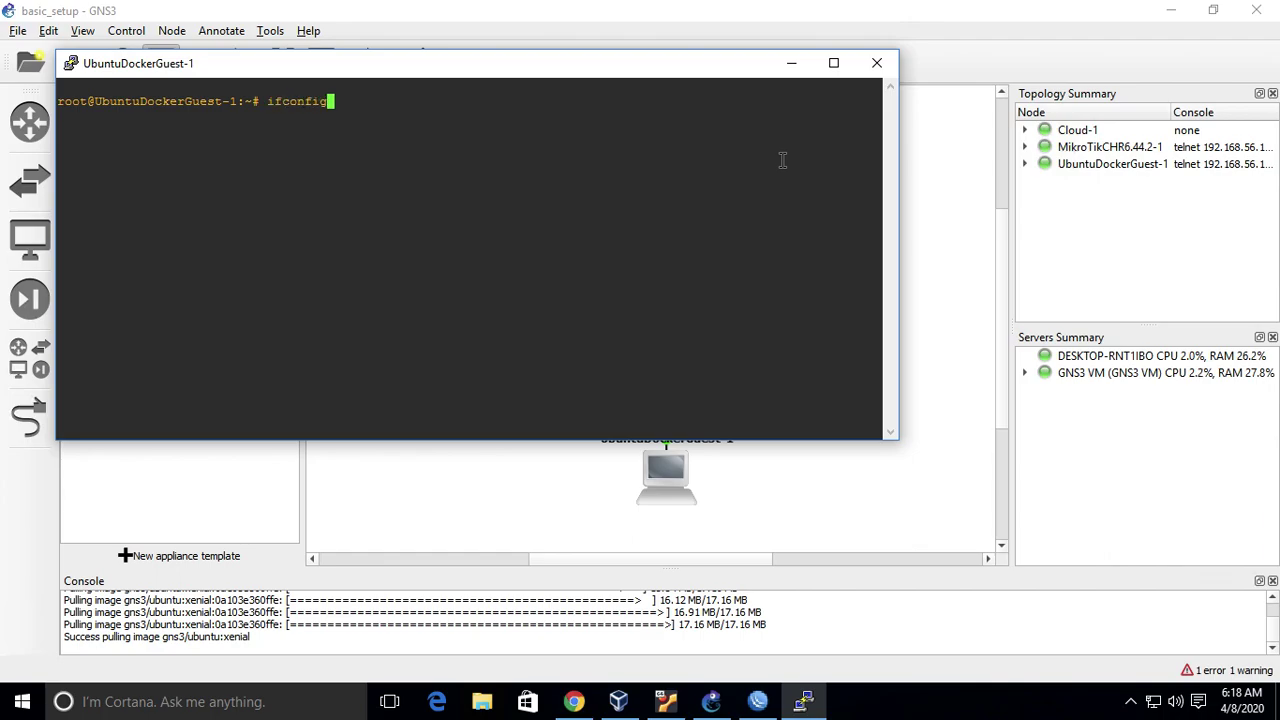
pyautogui.press('Return')
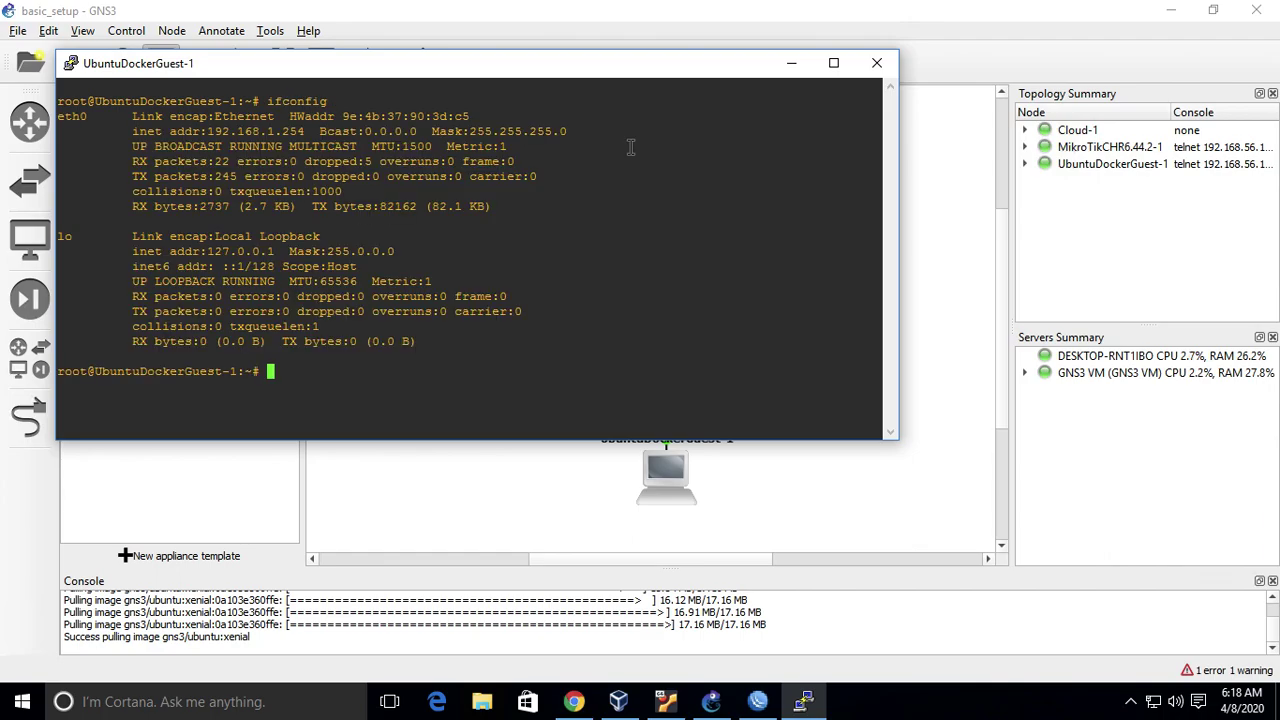
pyautogui.click(209, 131)
pyautogui.moveTo(209, 131); pyautogui.dragTo(302, 117)
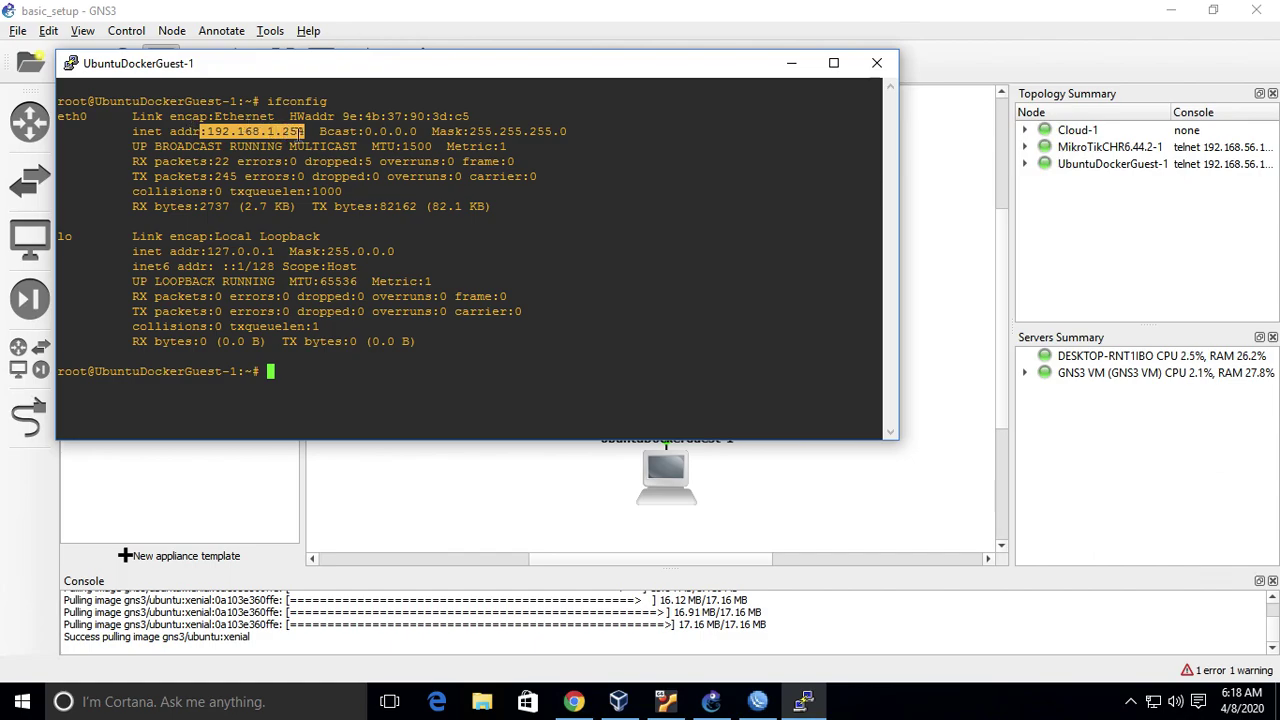
pyautogui.click(298, 133)
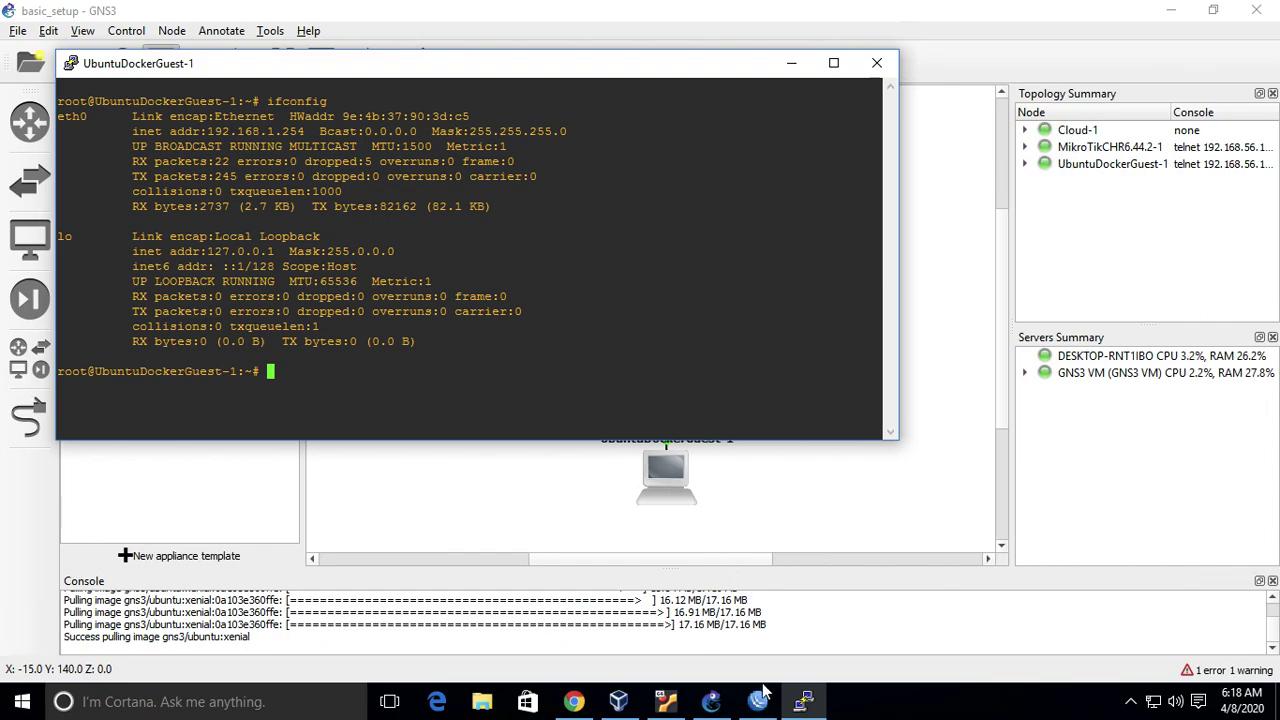
pyautogui.click(760, 697)
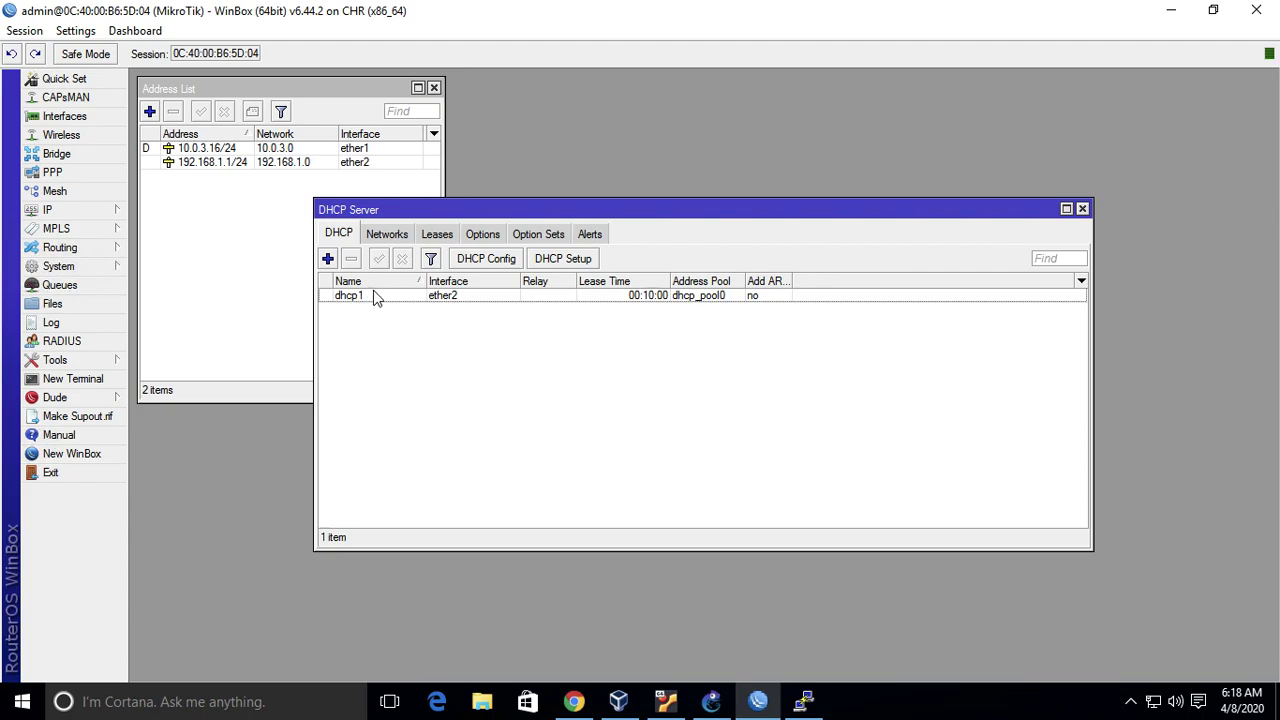
pyautogui.click(437, 234)
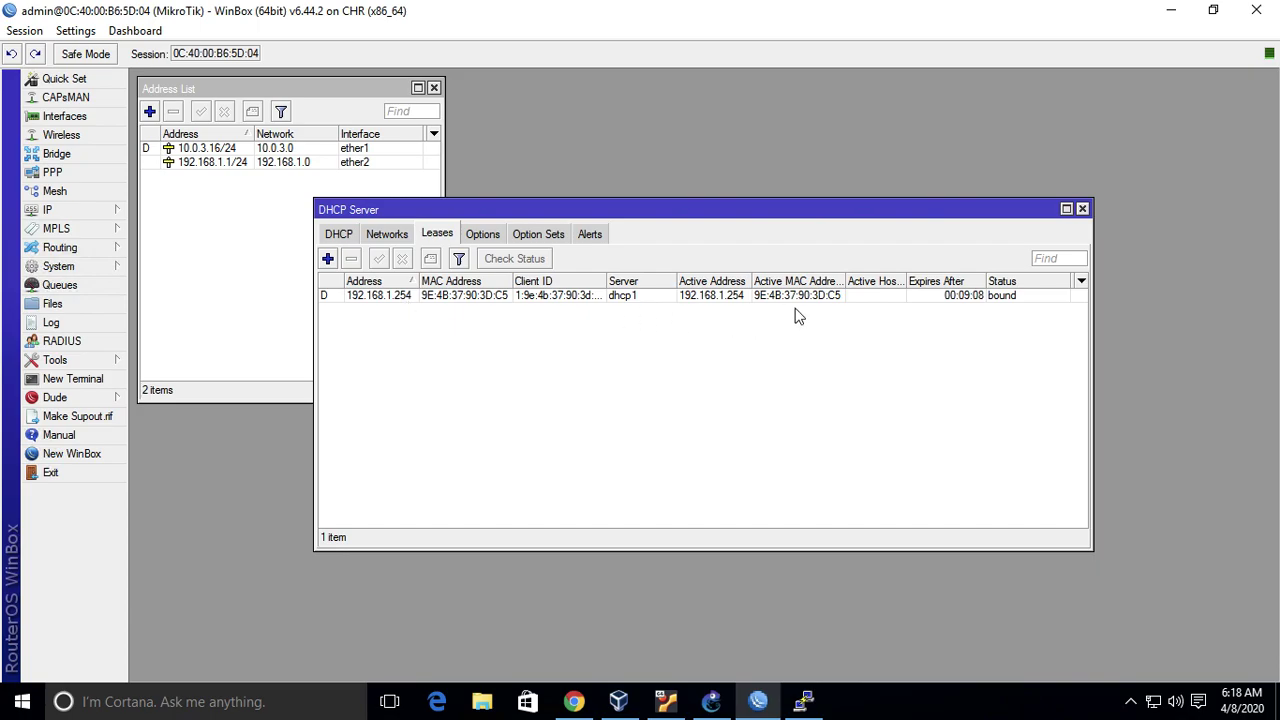
pyautogui.click(337, 236)
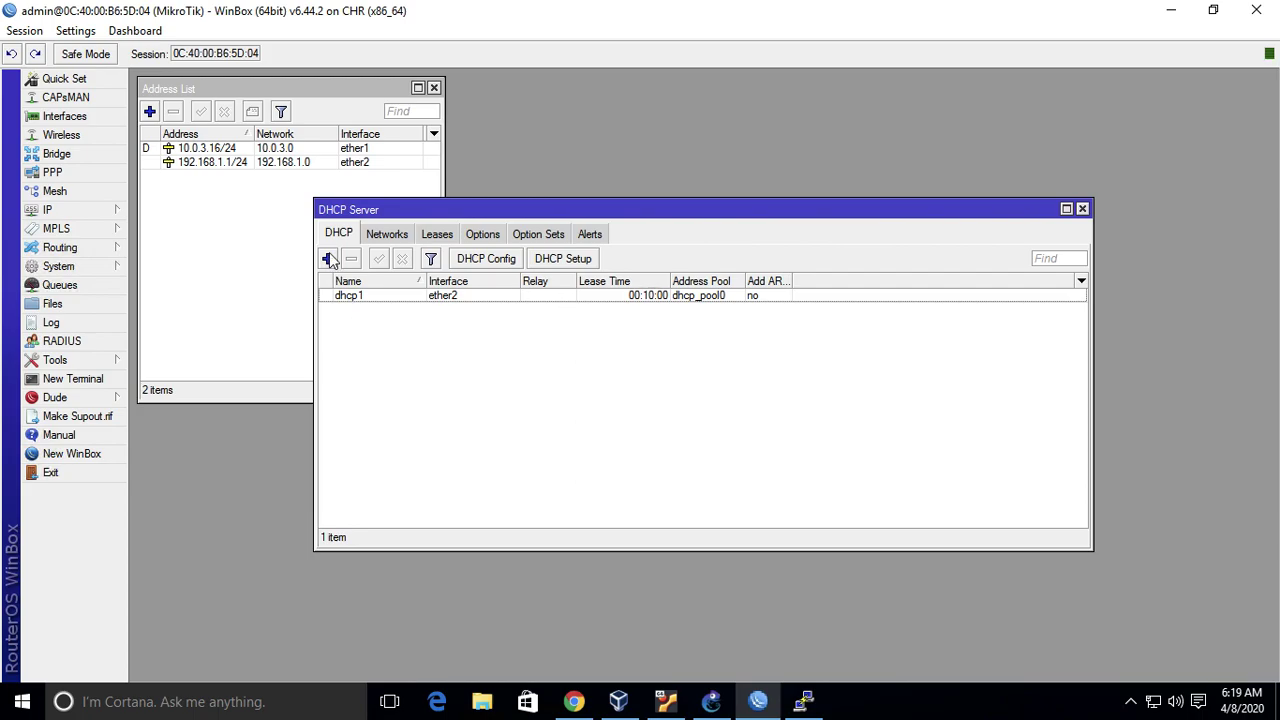
# - Check dhcp1's 192.168.1.0/24 network: gateway 192.168.1.1, DNS 8.8.8.8 and 8.8.4.4
pyautogui.doubleClick(368, 296)
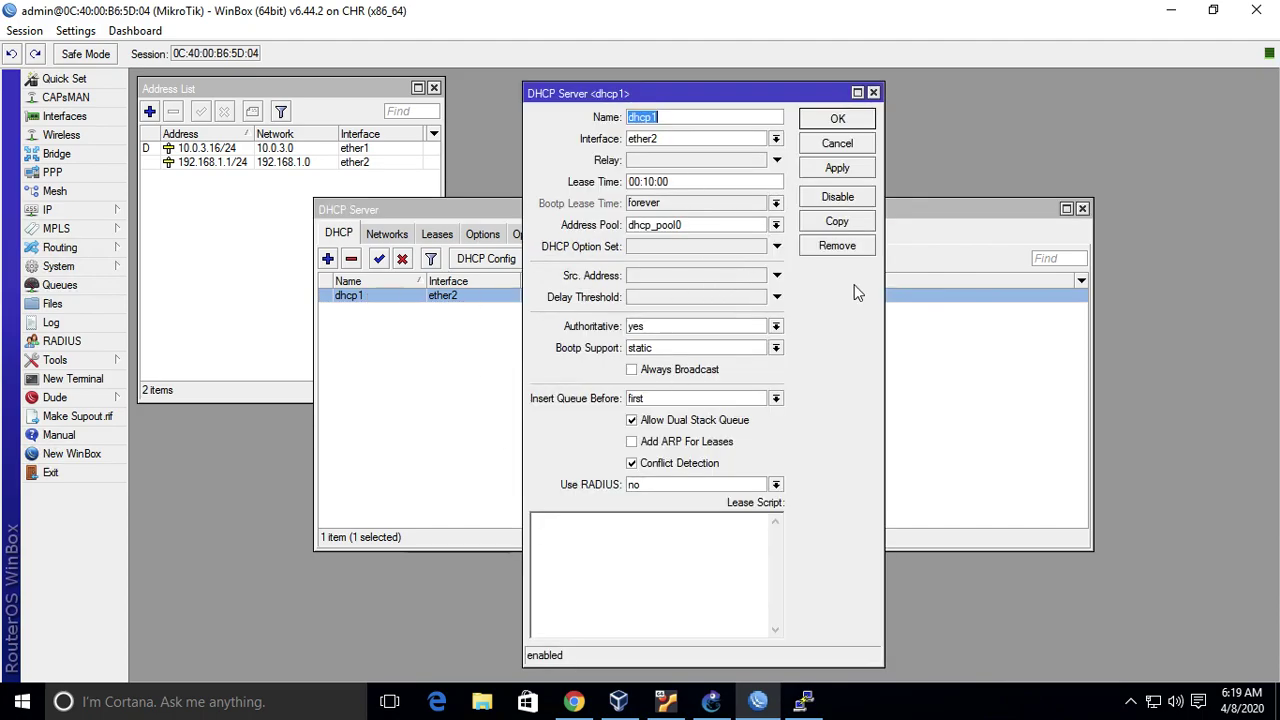
pyautogui.click(862, 143)
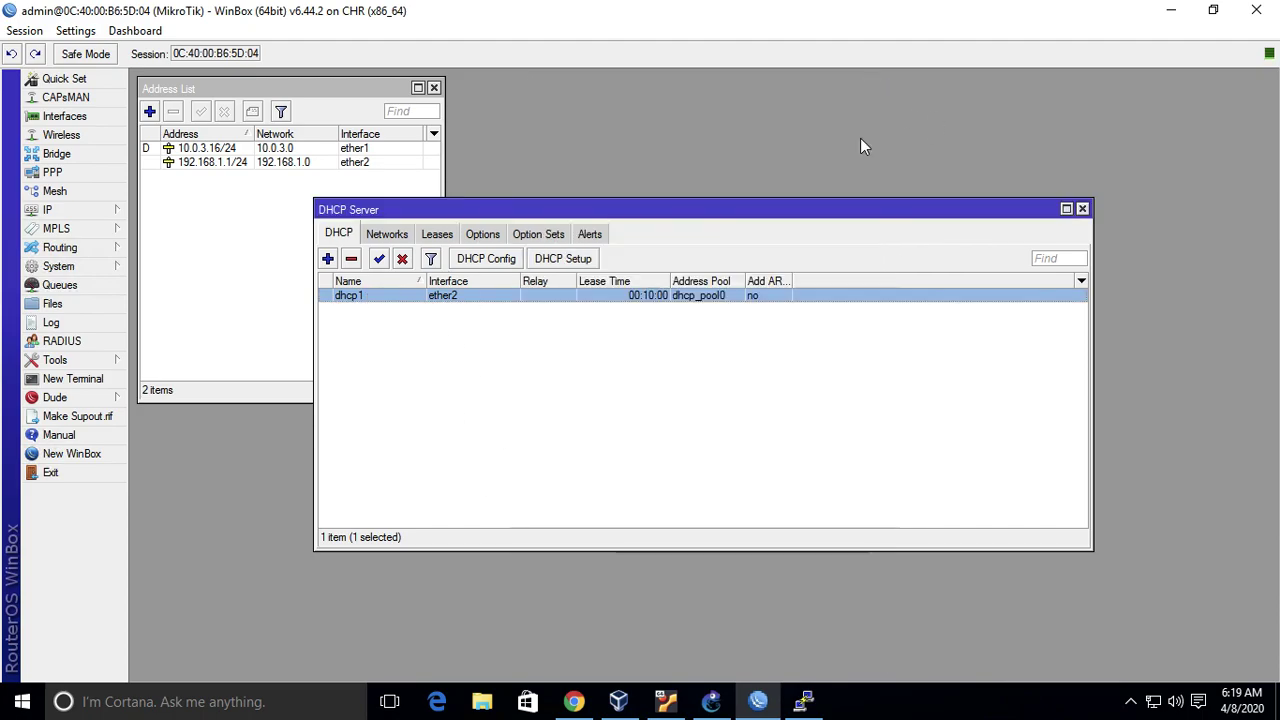
pyautogui.click(392, 233)
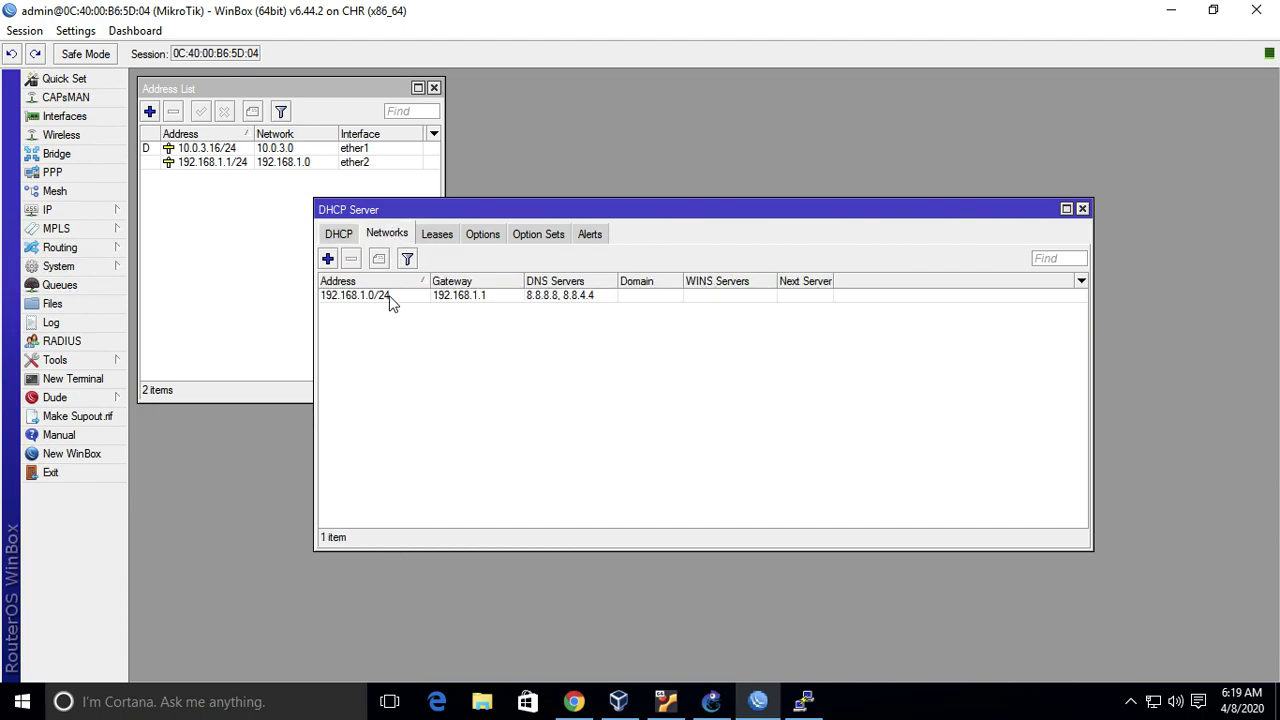
pyautogui.moveTo(391, 304)
pyautogui.click(470, 300)
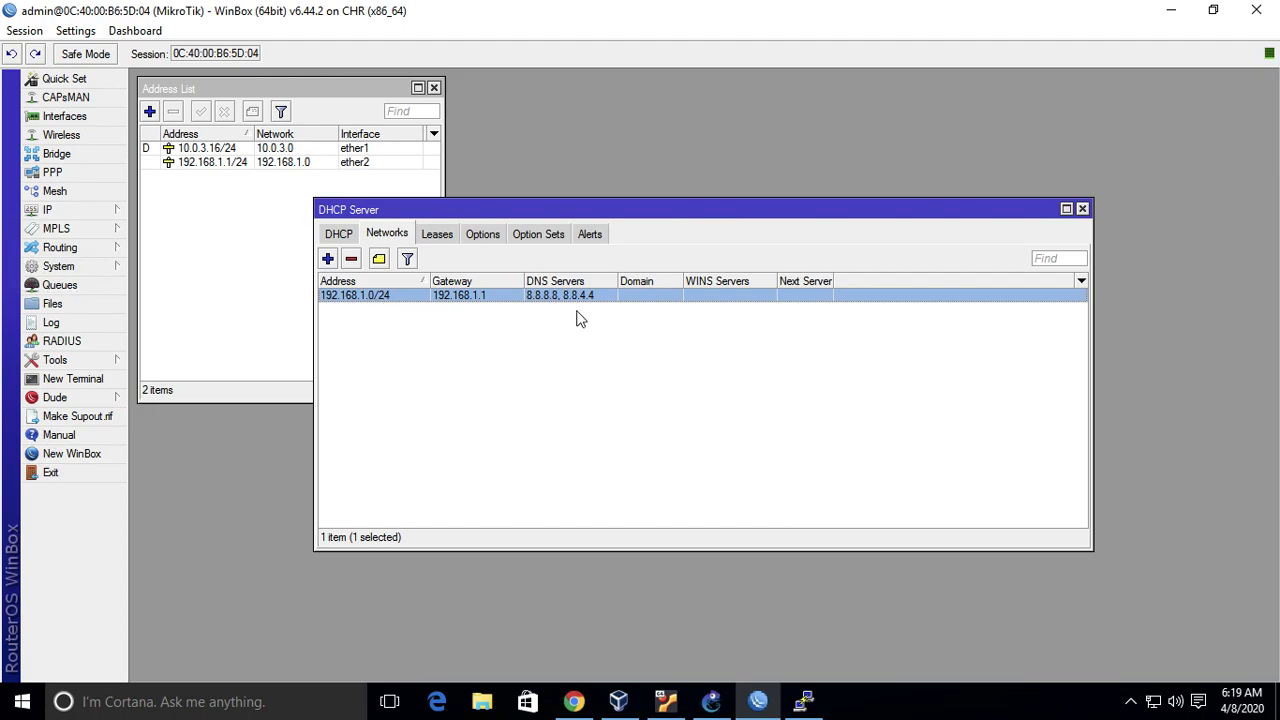
pyautogui.doubleClick(611, 298)
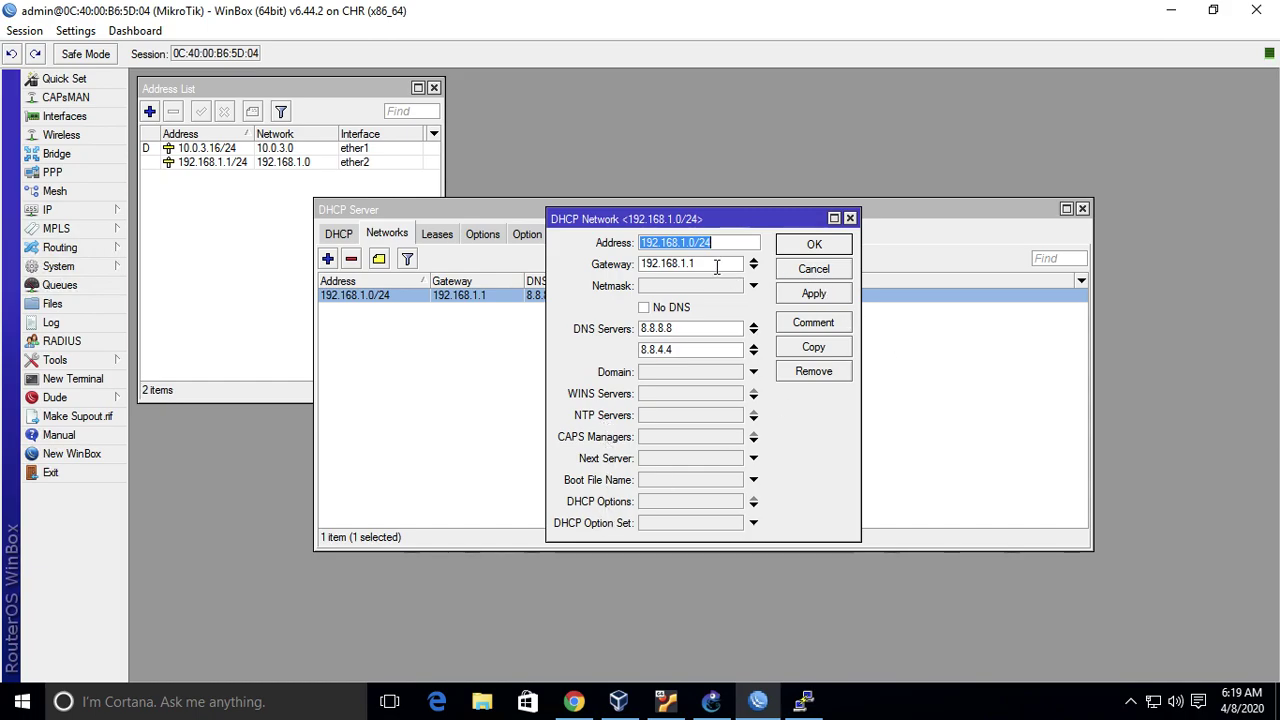
pyautogui.click(826, 272)
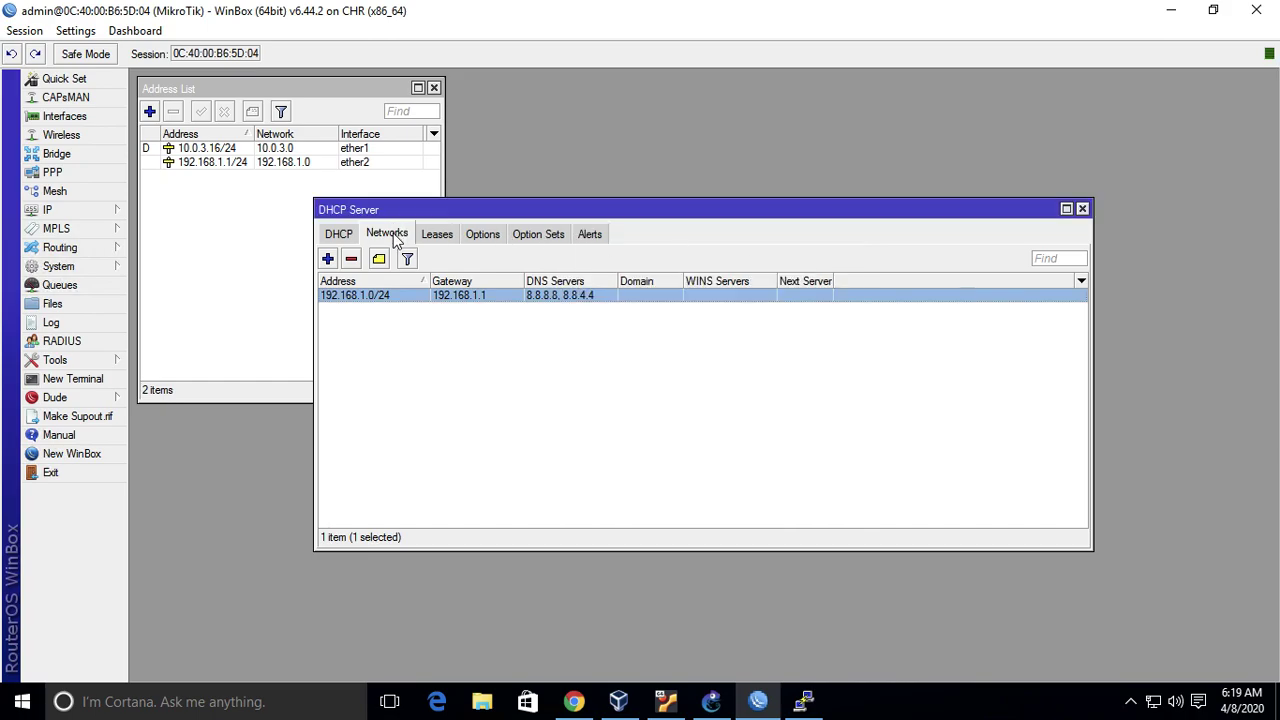
pyautogui.moveTo(508, 209); pyautogui.dragTo(679, 95)
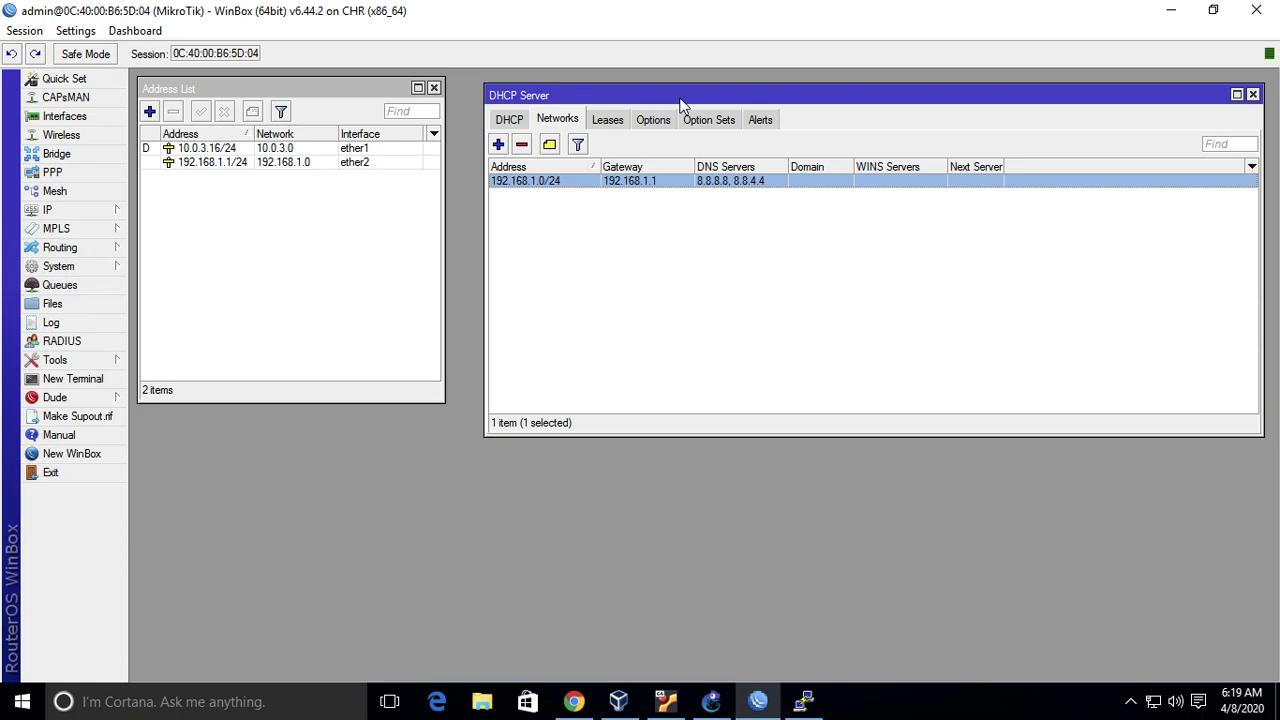
pyautogui.click(88, 219)
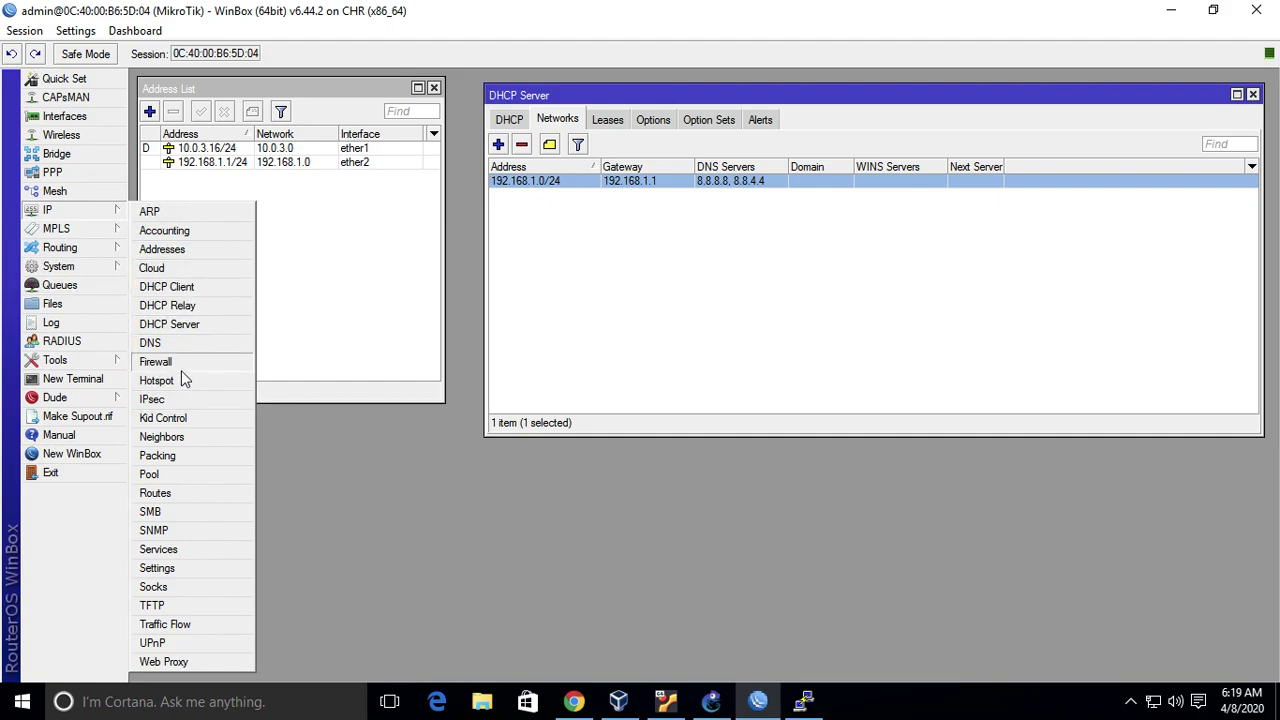
# - Open the IP Pool list and move its window to the lower left
pyautogui.click(177, 475)
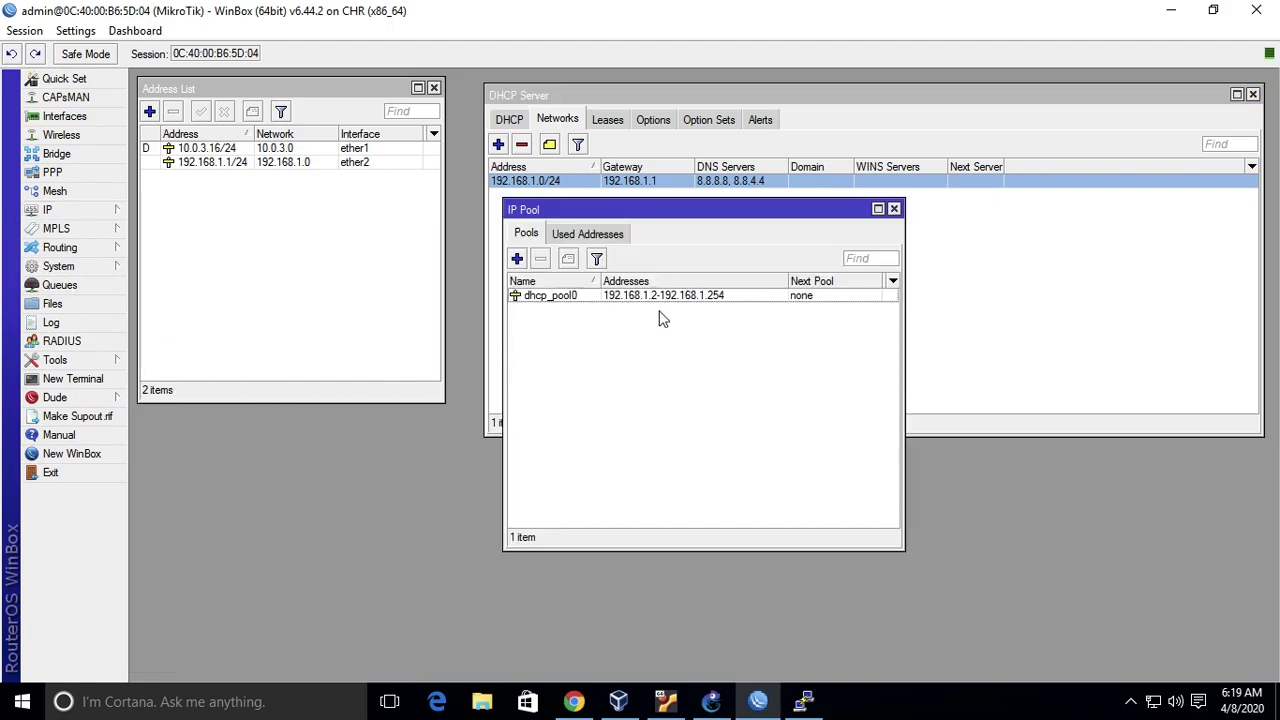
pyautogui.moveTo(736, 203); pyautogui.dragTo(741, 219)
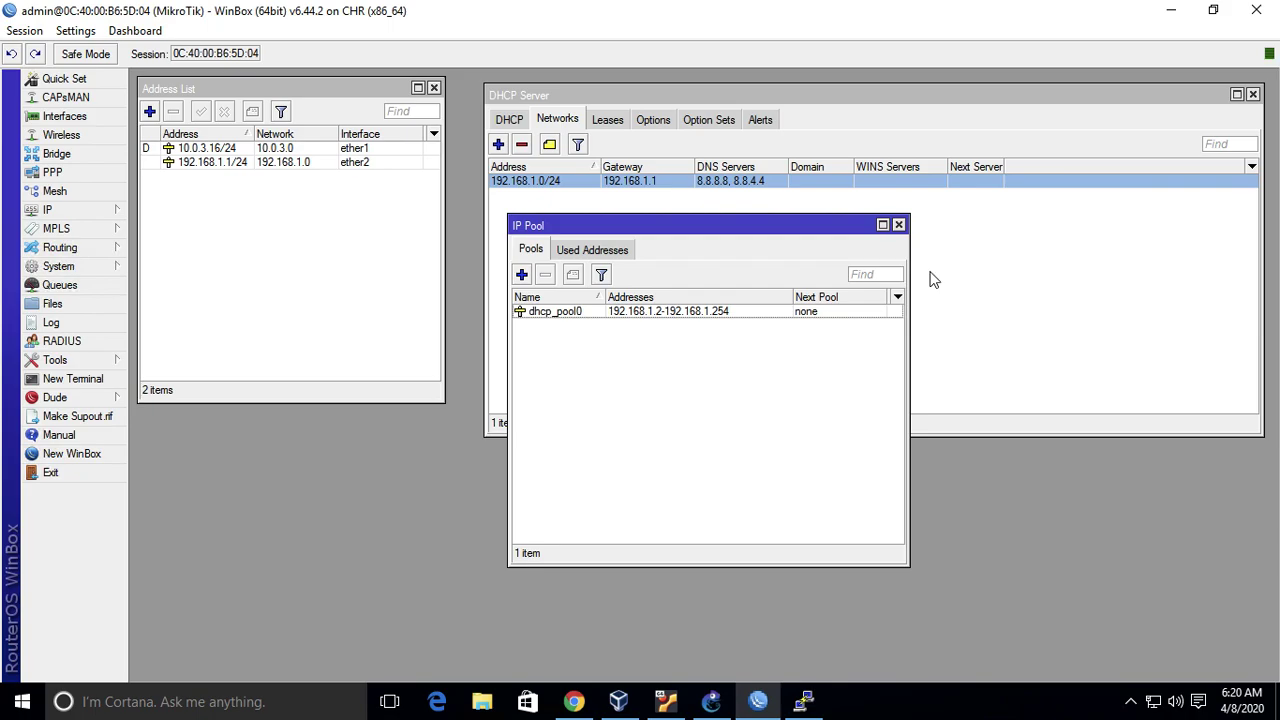
pyautogui.moveTo(740, 228); pyautogui.dragTo(348, 348)
# - Check the dhcp1 server on ether2, then select the 192.168.1.0/24 network and dhcp_pool0 pool
pyautogui.click(600, 290)
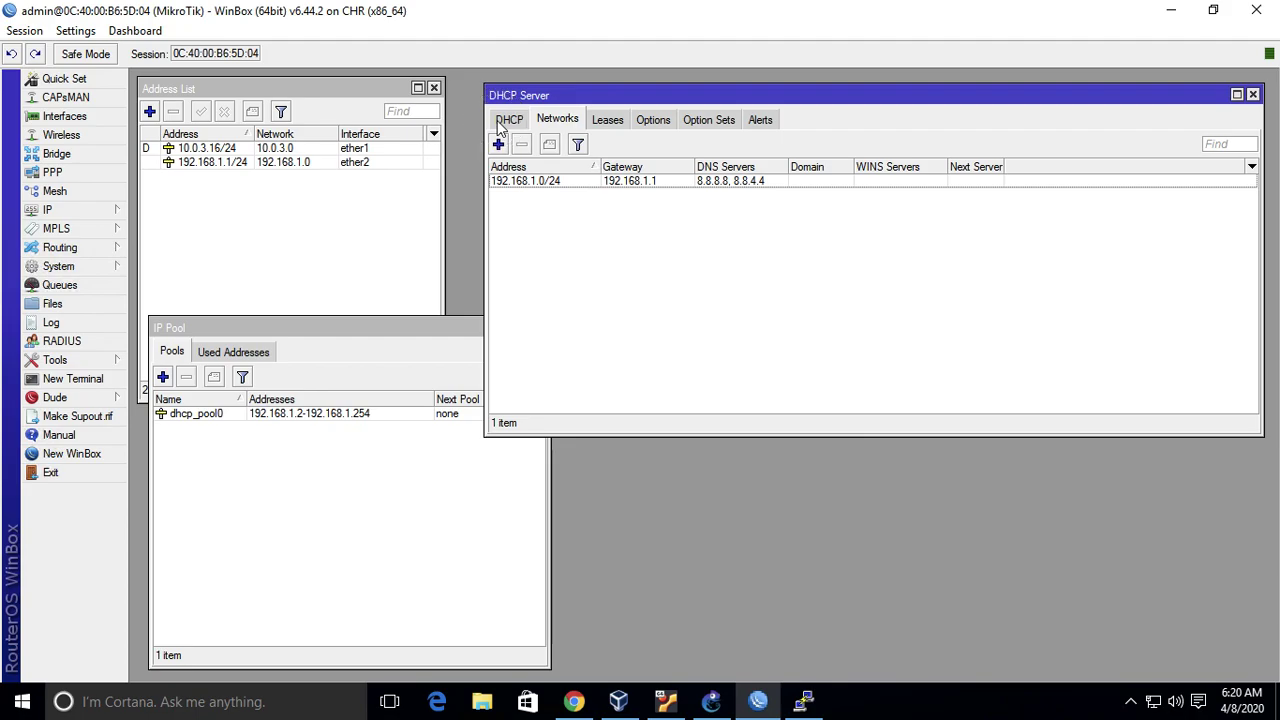
pyautogui.click(505, 121)
pyautogui.click(634, 236)
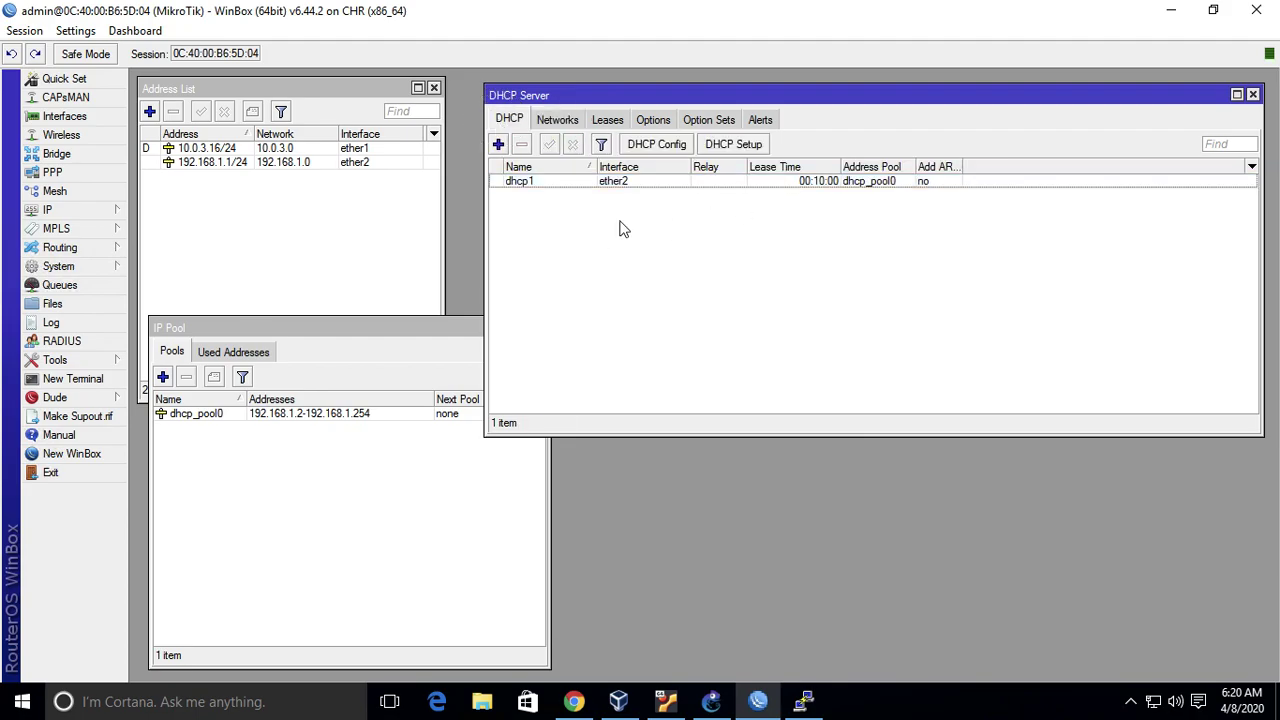
pyautogui.click(526, 184)
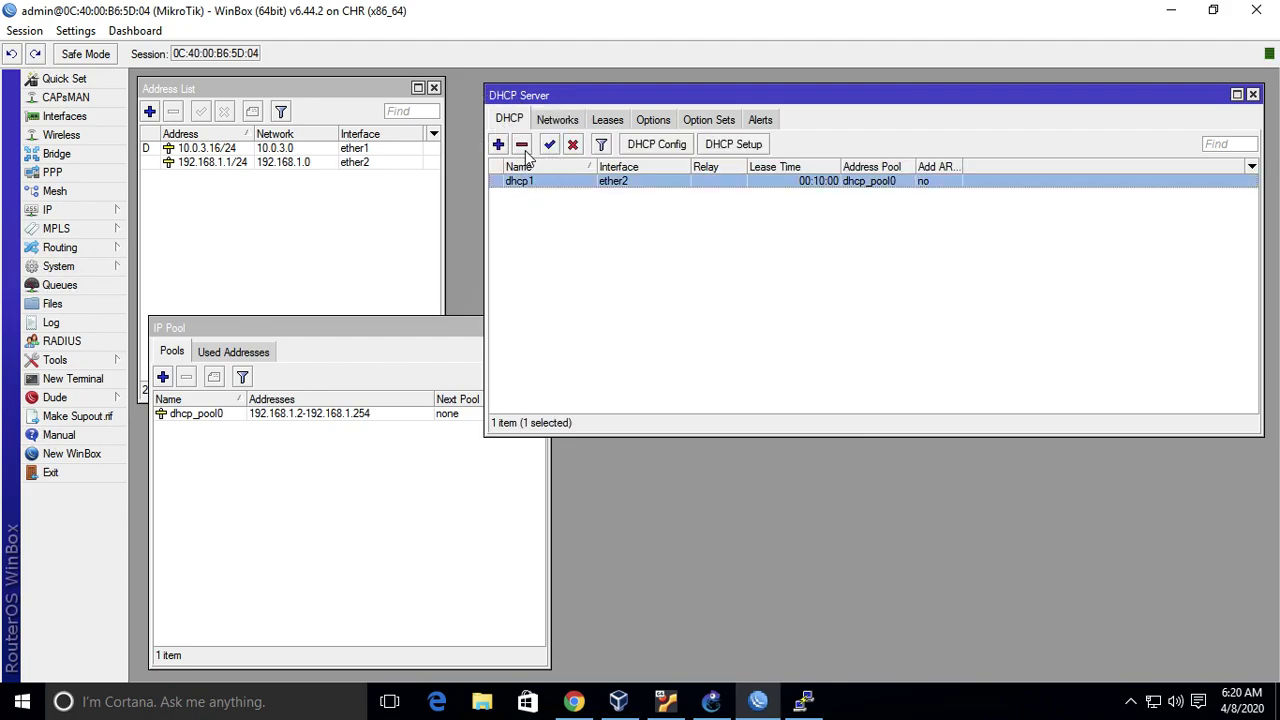
pyautogui.click(566, 285)
pyautogui.click(563, 122)
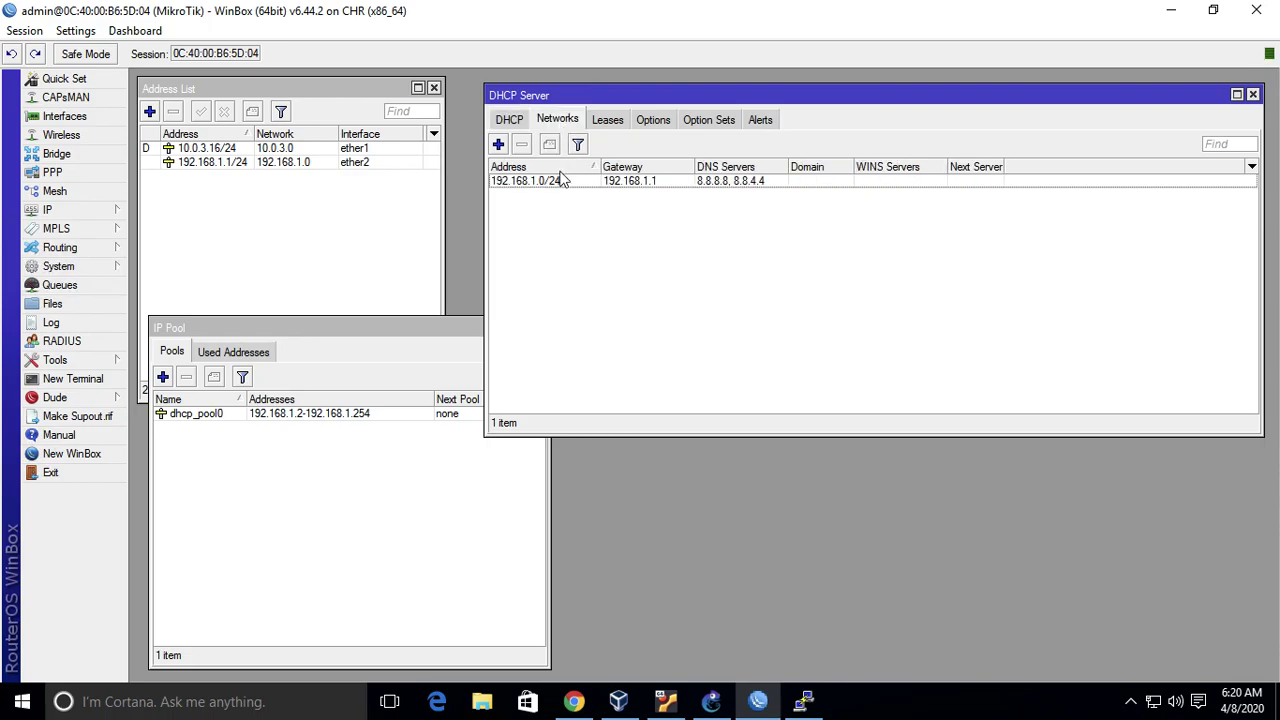
pyautogui.click(563, 182)
pyautogui.click(255, 425)
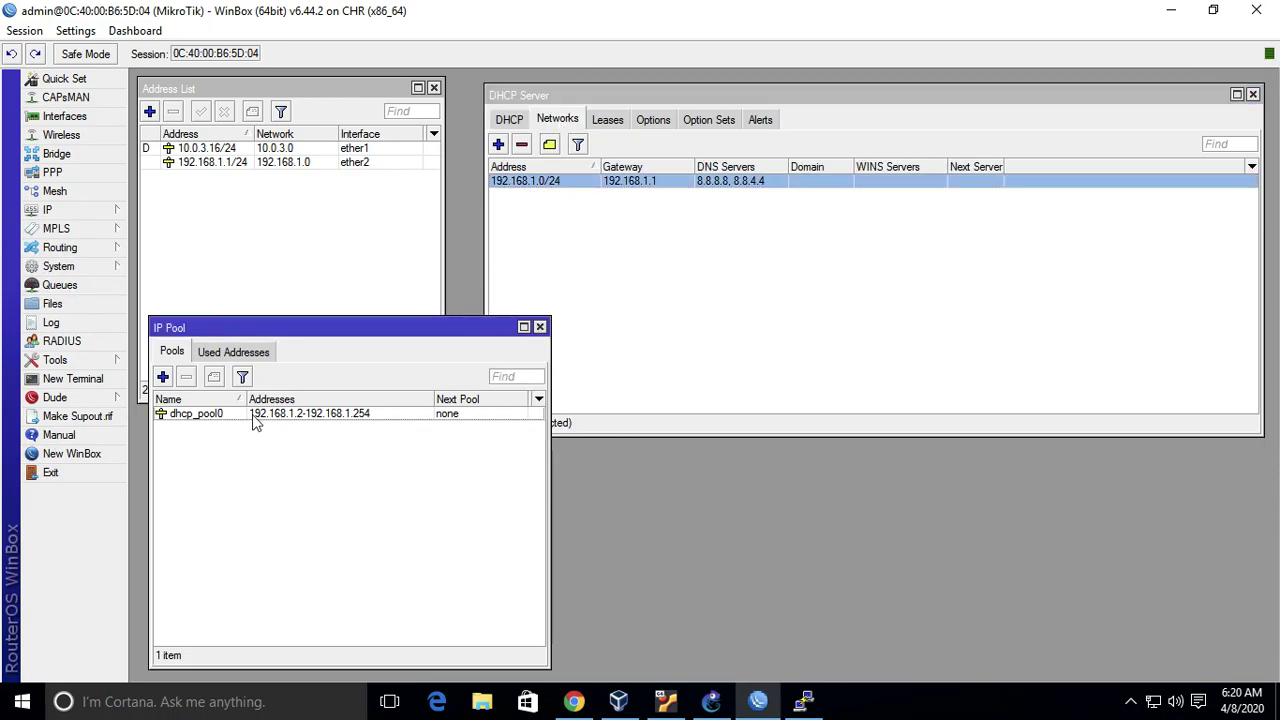
pyautogui.click(254, 418)
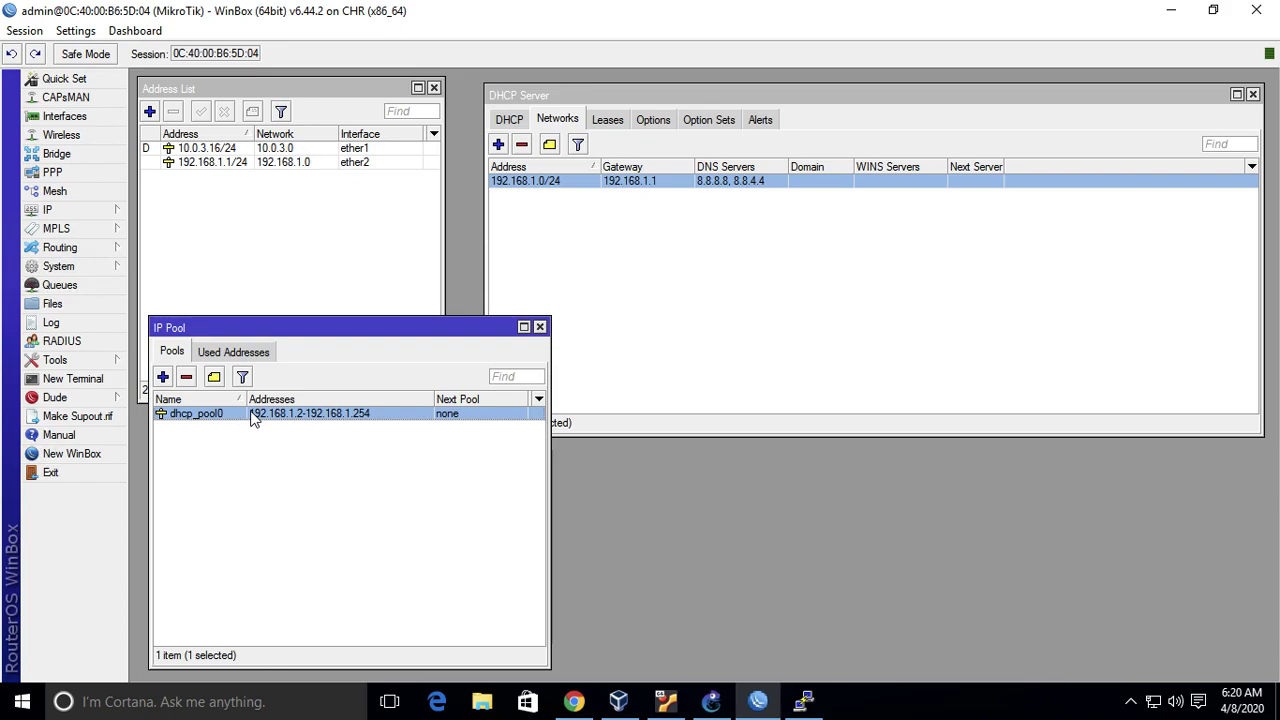
# - Ping google.com from the UbuntuDockerGuest-1 console, getting 0% packet loss
pyautogui.click(805, 703)
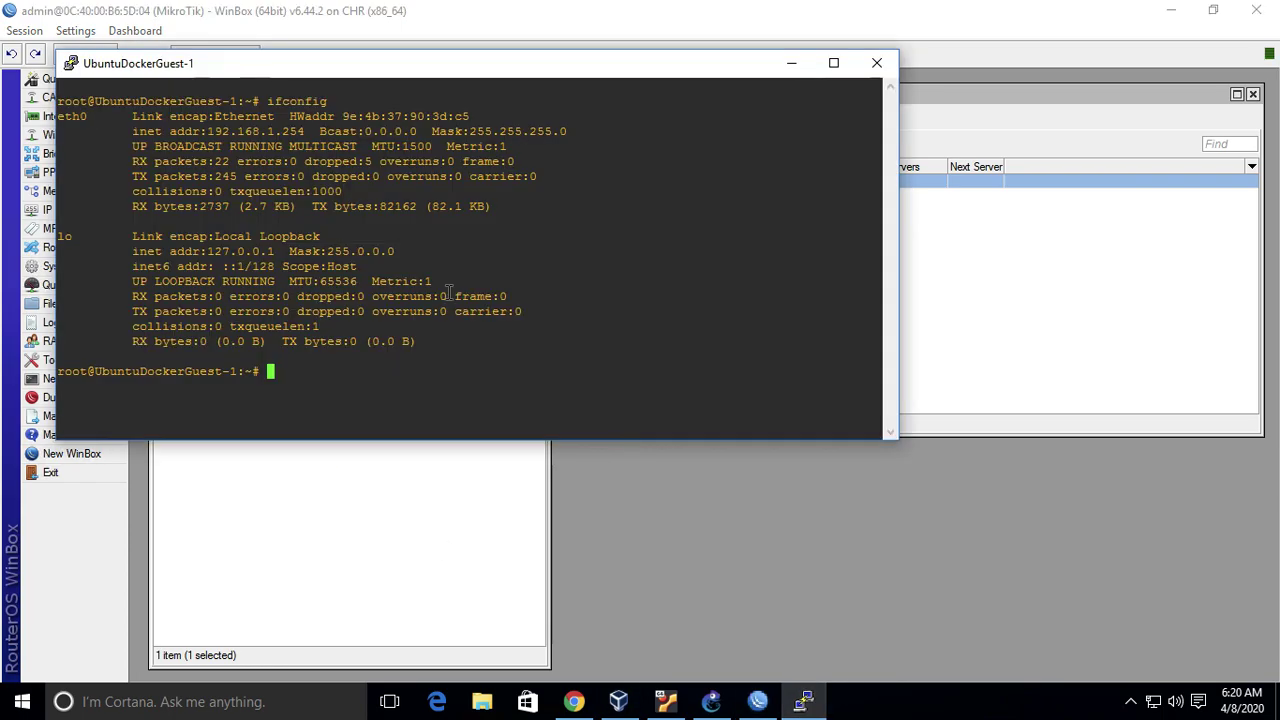
pyautogui.write('ping google.com')
pyautogui.press('Return')
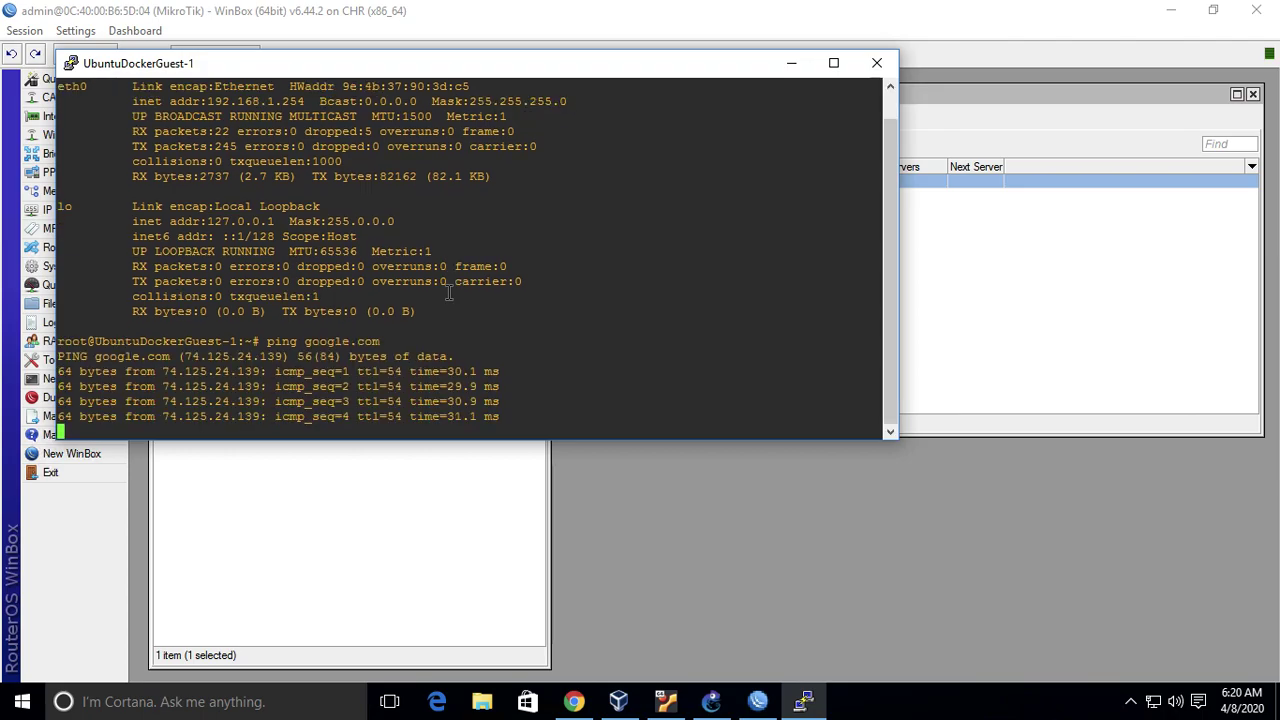
pyautogui.hotkey('ctrl', 'c')
# - Try nslookup google.com and run apt-get install -y nslookup, which fails
pyautogui.write('n')
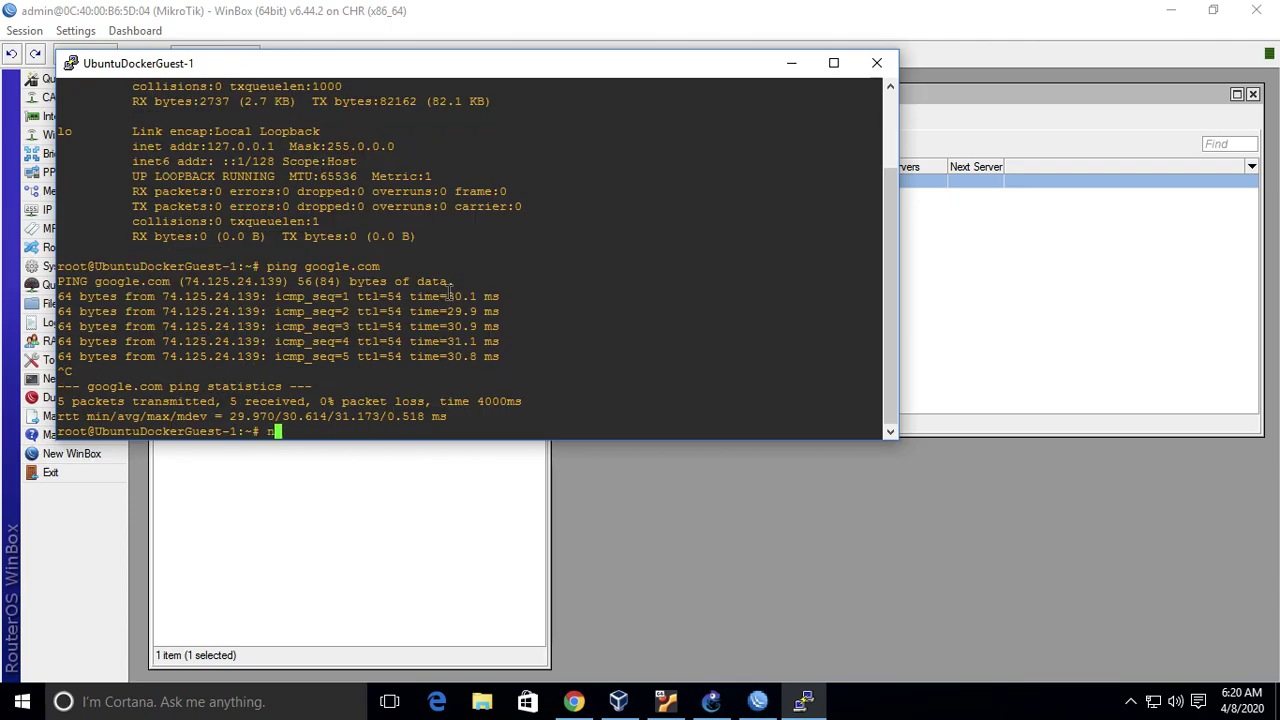
pyautogui.write('slookup google.com')
pyautogui.press('Return')
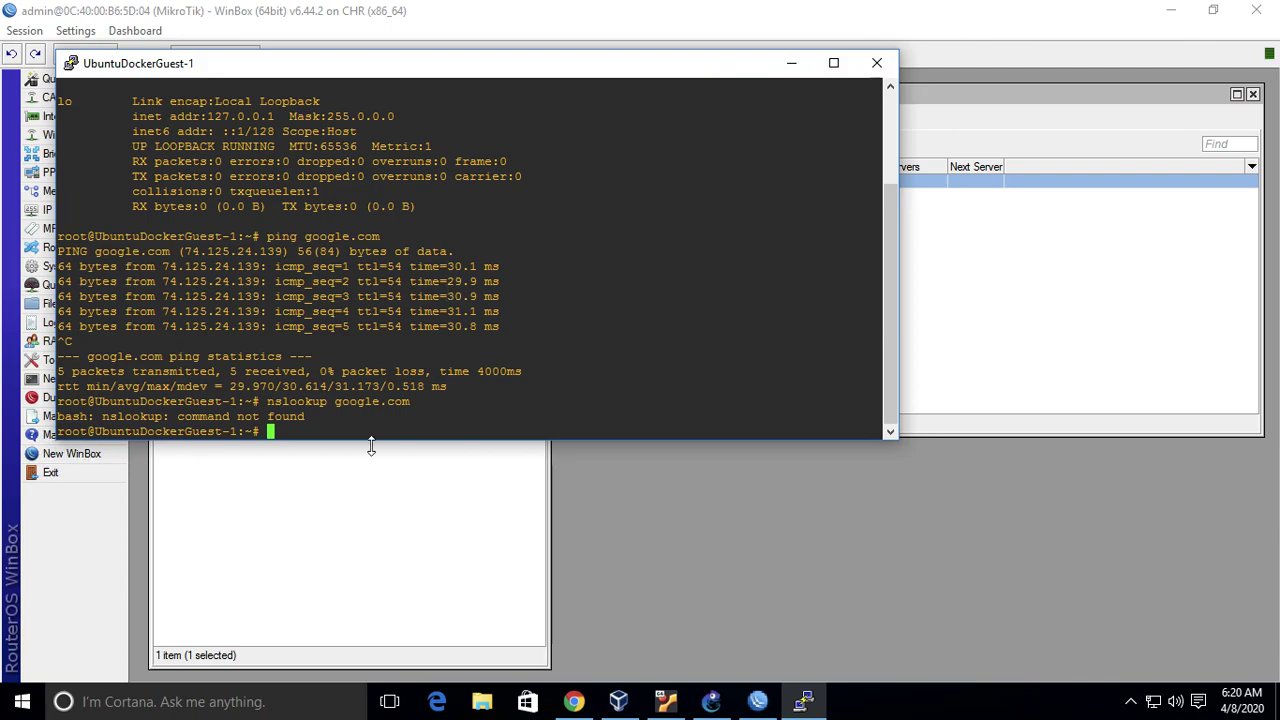
pyautogui.write('apt-get install -y nslookup')
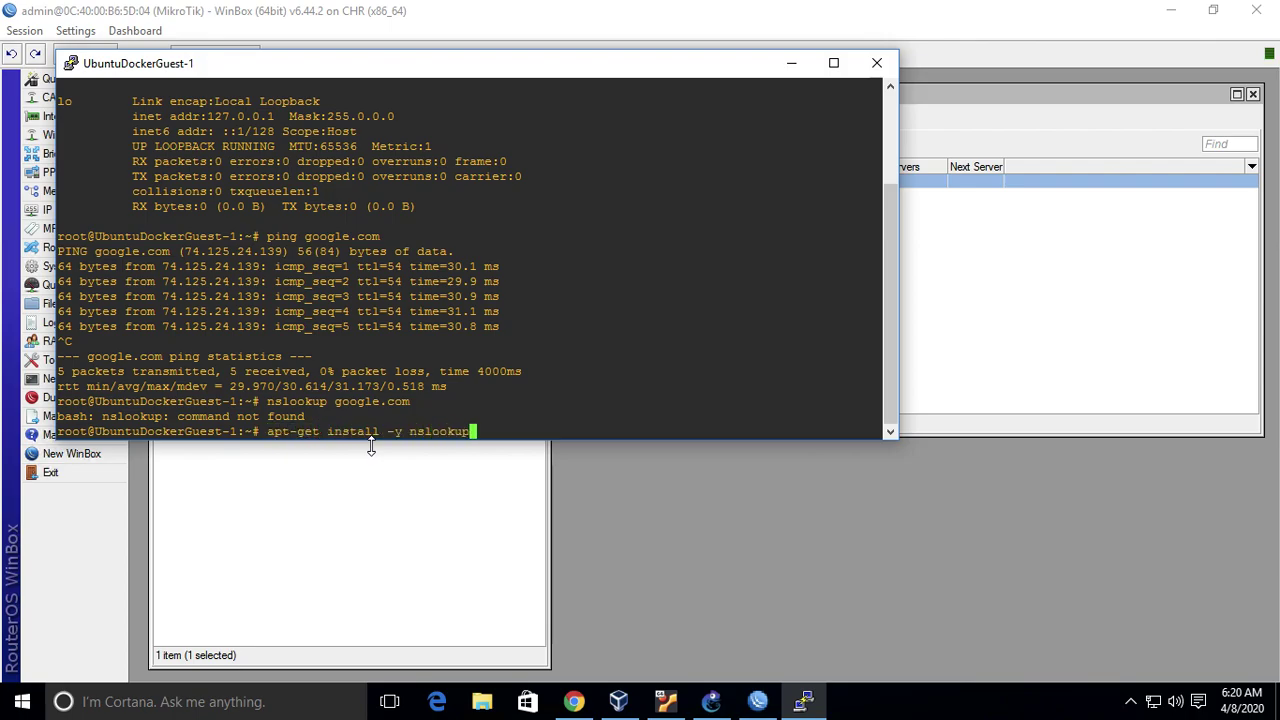
pyautogui.press('Return')
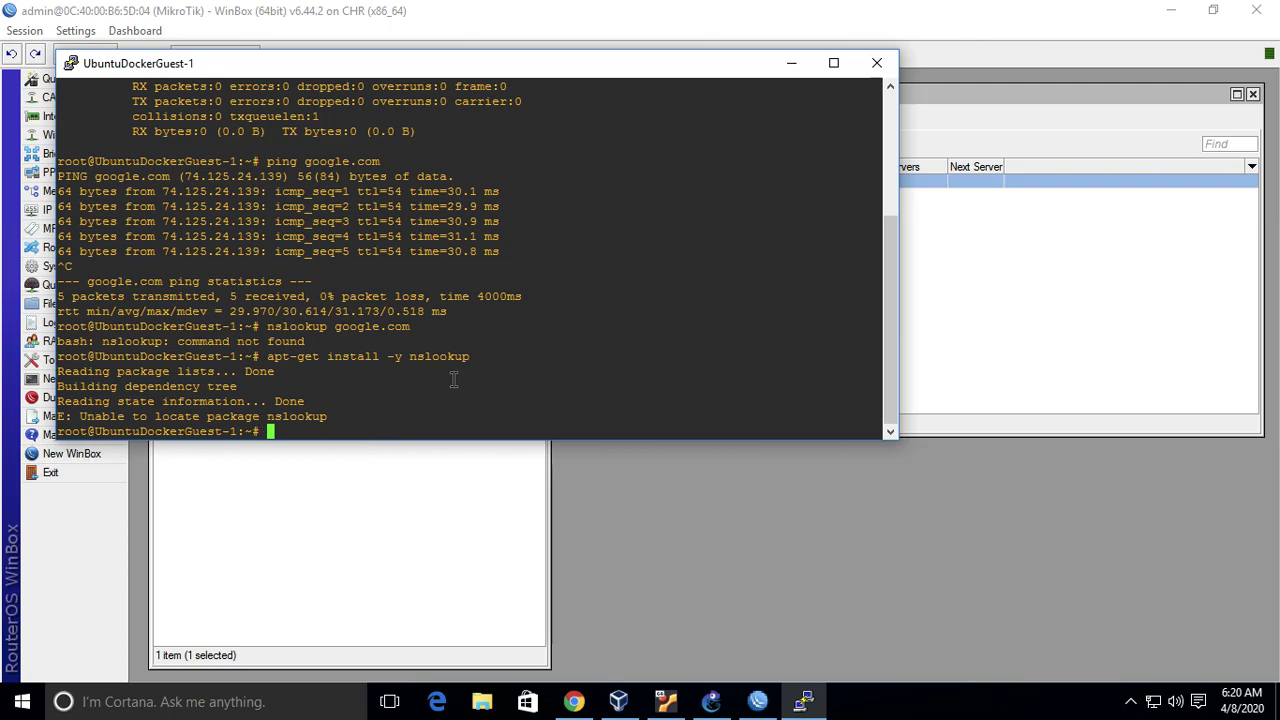
# - Bring the WinBox IP Pool and DHCP Server windows back to the front
pyautogui.click(997, 360)
pyautogui.click(383, 564)
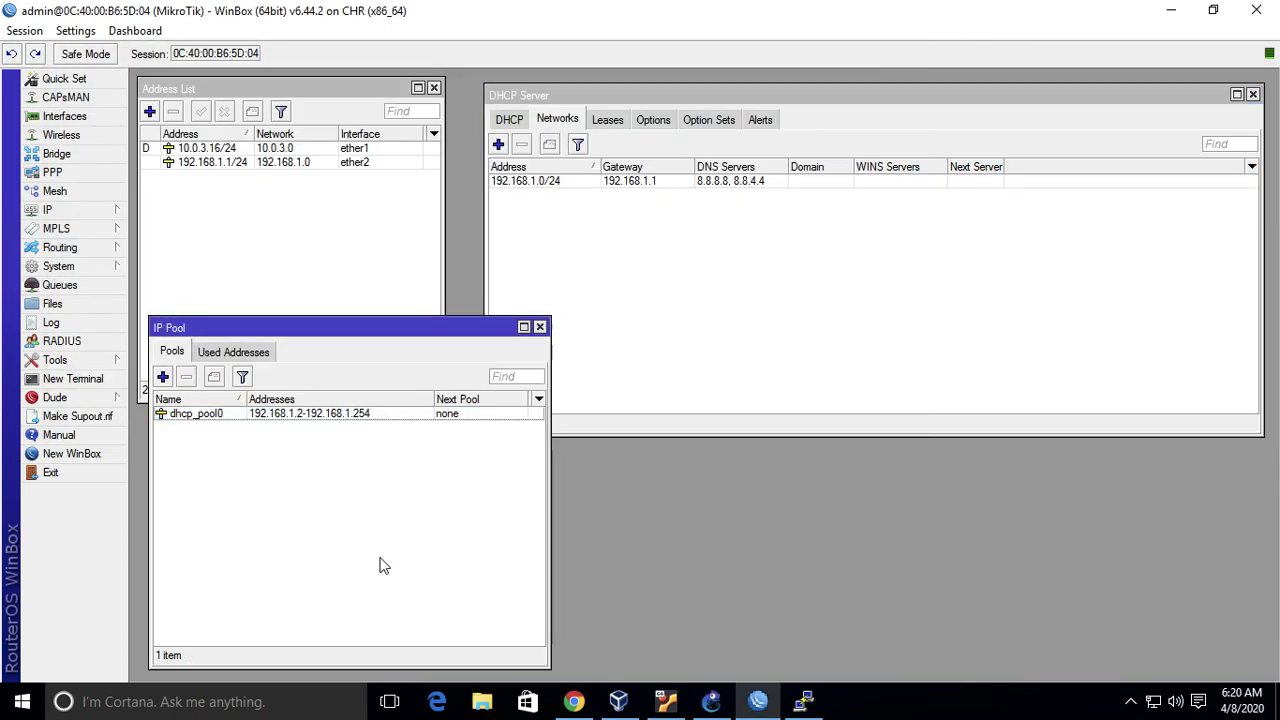
pyautogui.click(672, 330)
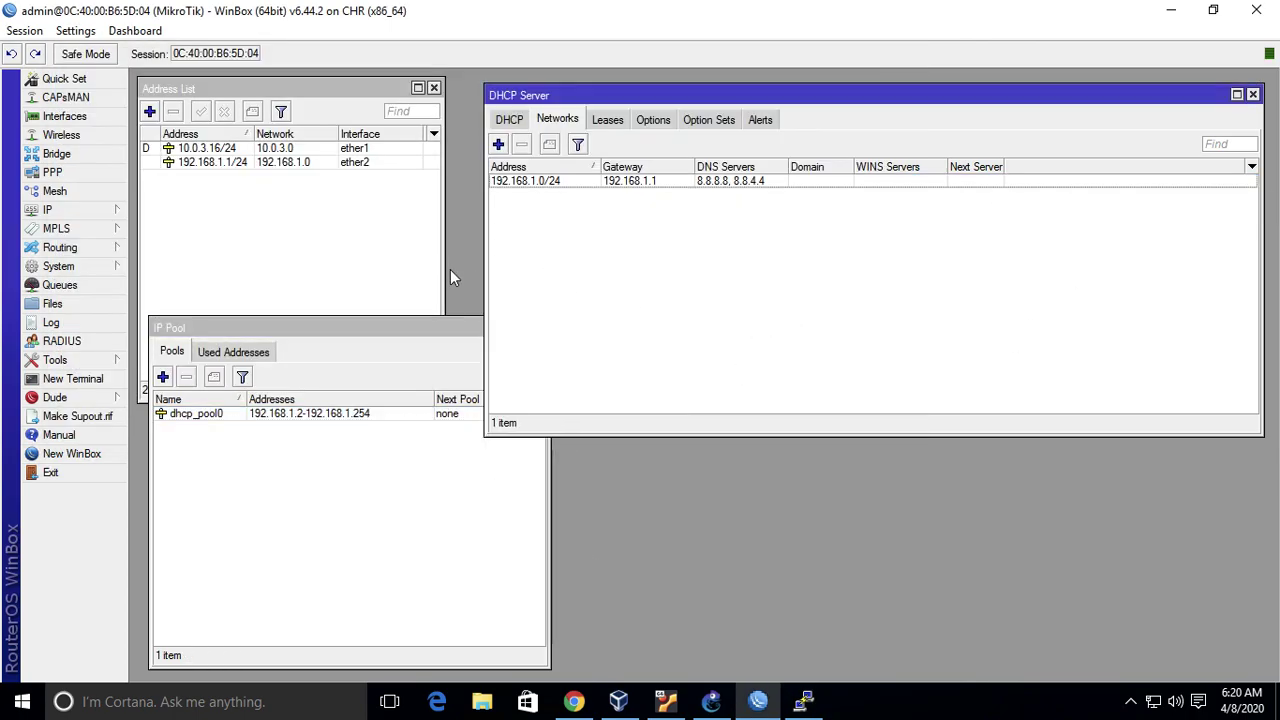
pyautogui.hotkey('ctrl', 'Left')
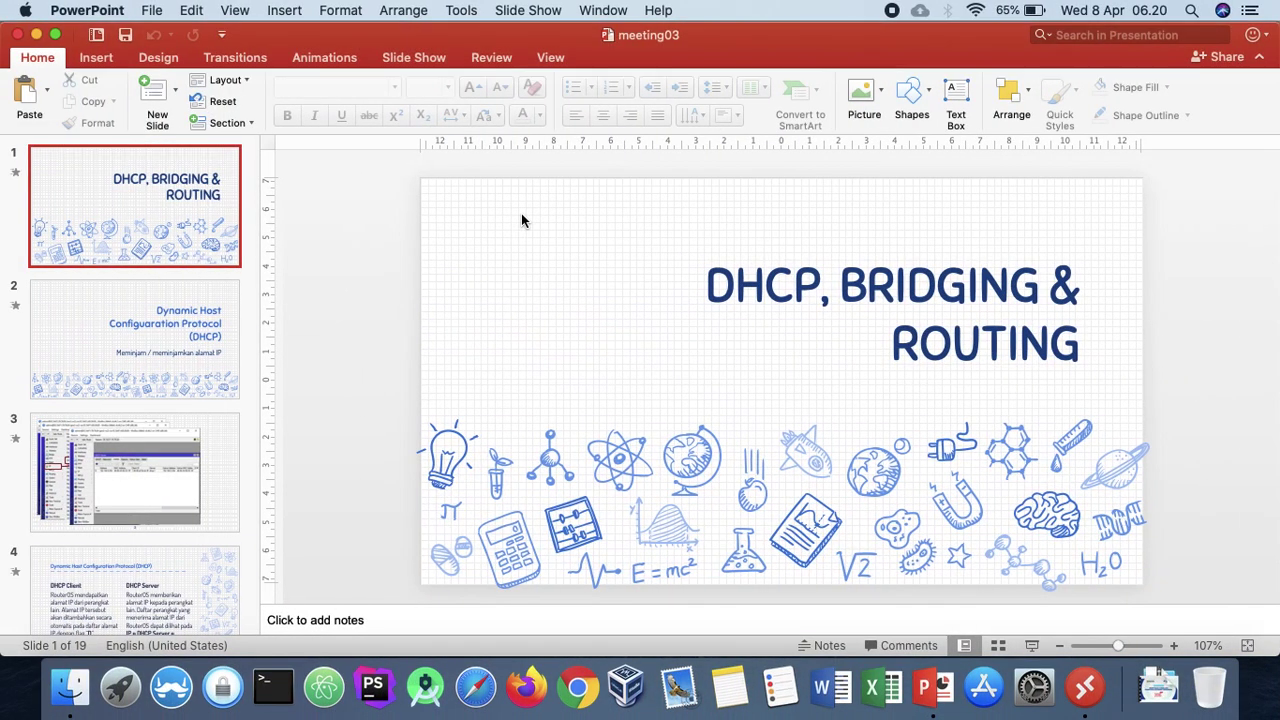
pyautogui.hotkey('ctrl', 'Right')
pyautogui.hotkey('ctrl', 'Left')
pyautogui.hotkey('ctrl', 'Right')
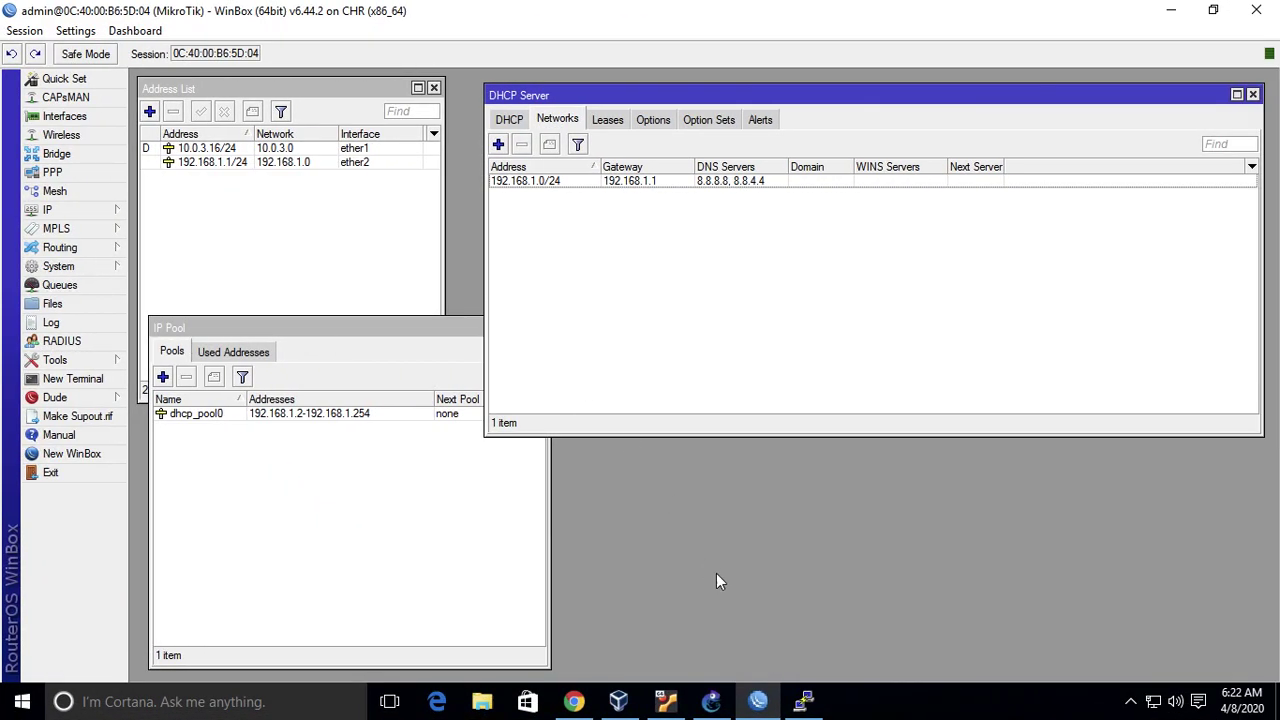
# - Bring up the basic_setup topology and view the router's details, including ether2 at 192.168.1.1/24
pyautogui.click(711, 701)
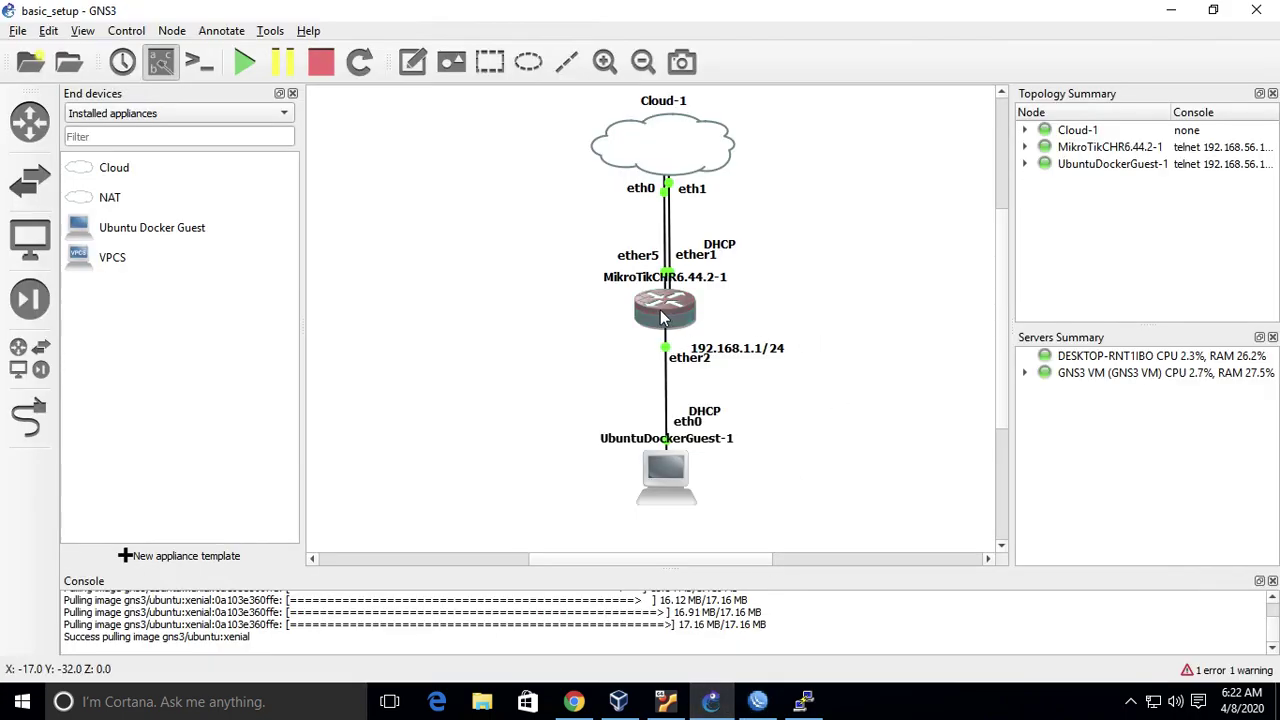
pyautogui.moveTo(661, 317)
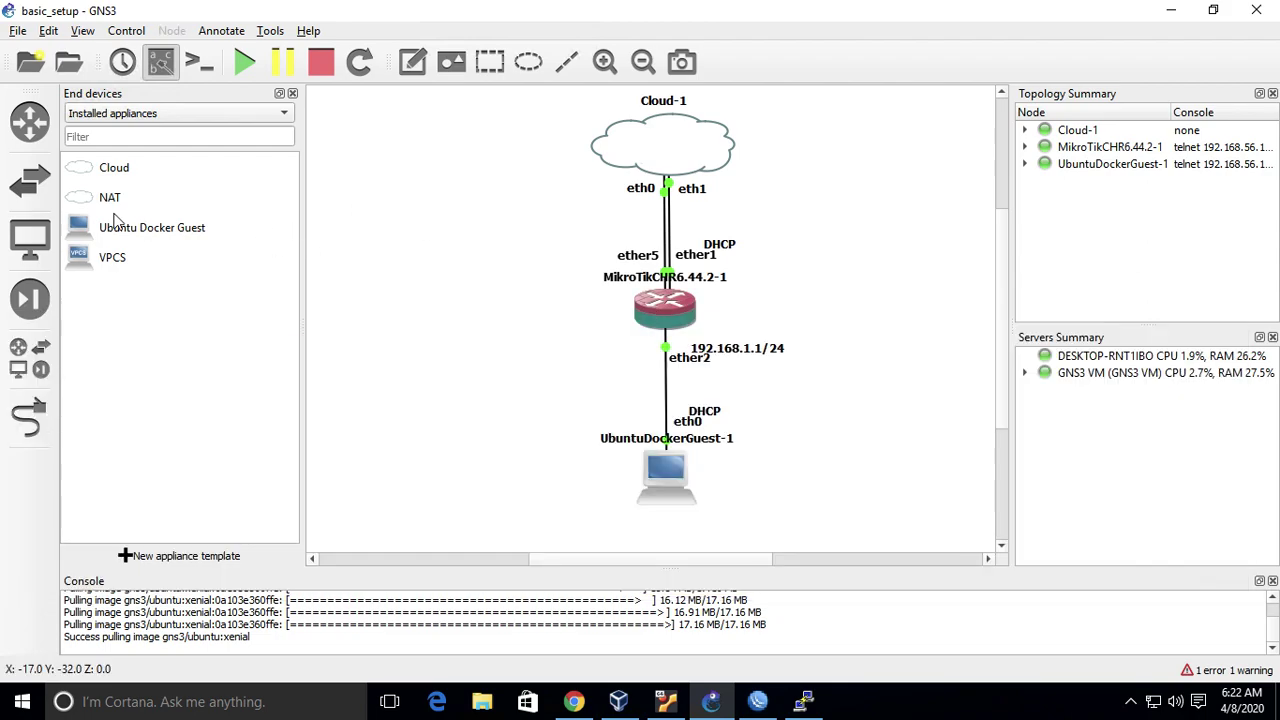
# - Add UbuntuDockerGuest-2 left of the router and delete the ether2–eth0 link
pyautogui.moveTo(116, 224); pyautogui.dragTo(464, 398)
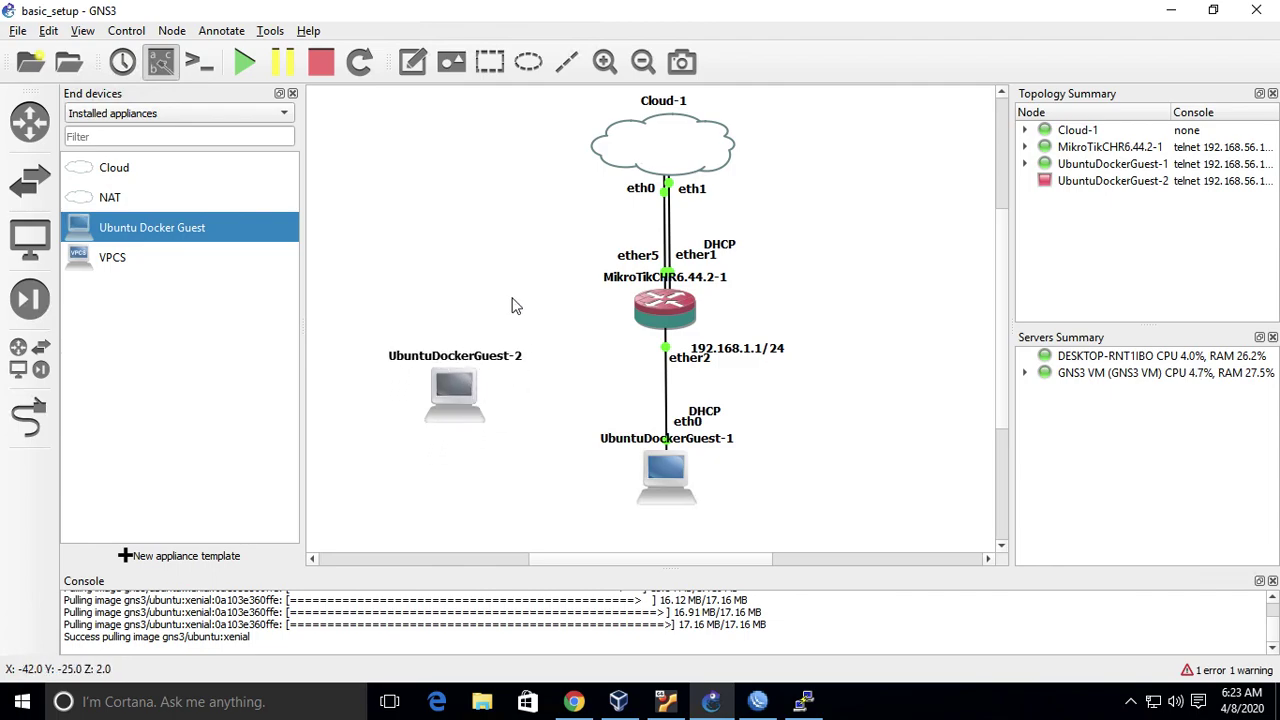
pyautogui.click(18, 422)
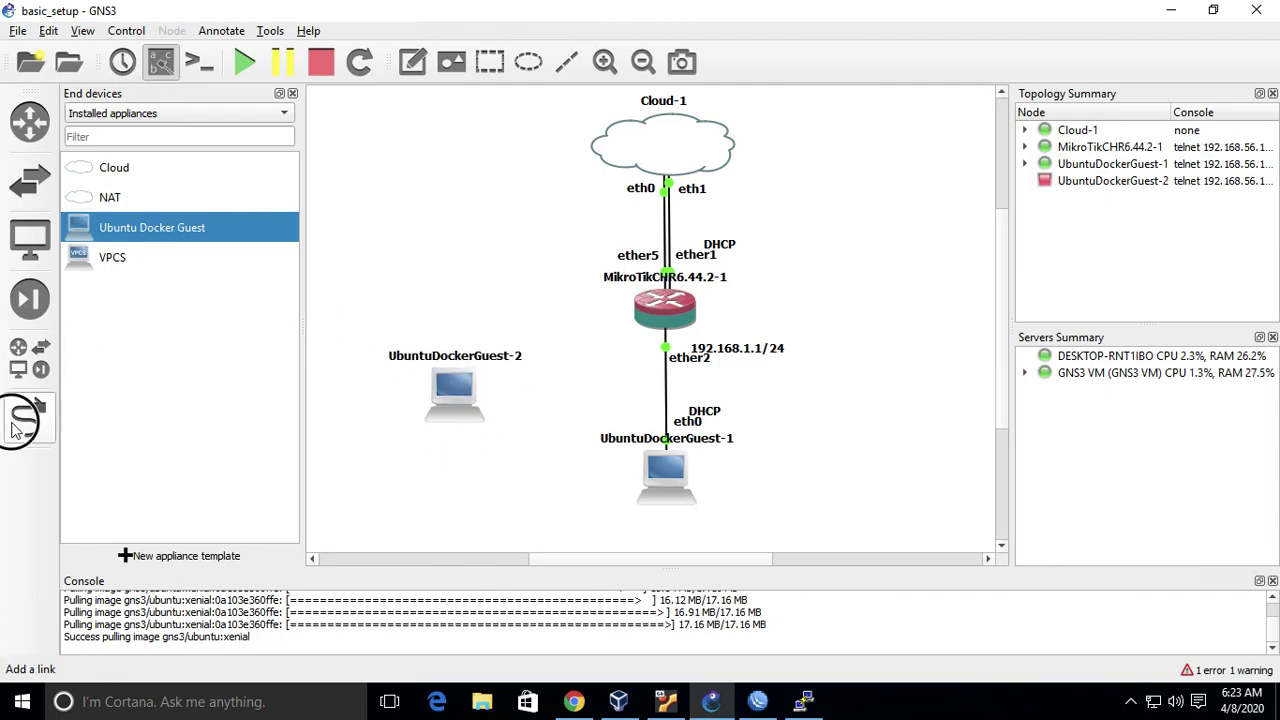
pyautogui.click(22, 432)
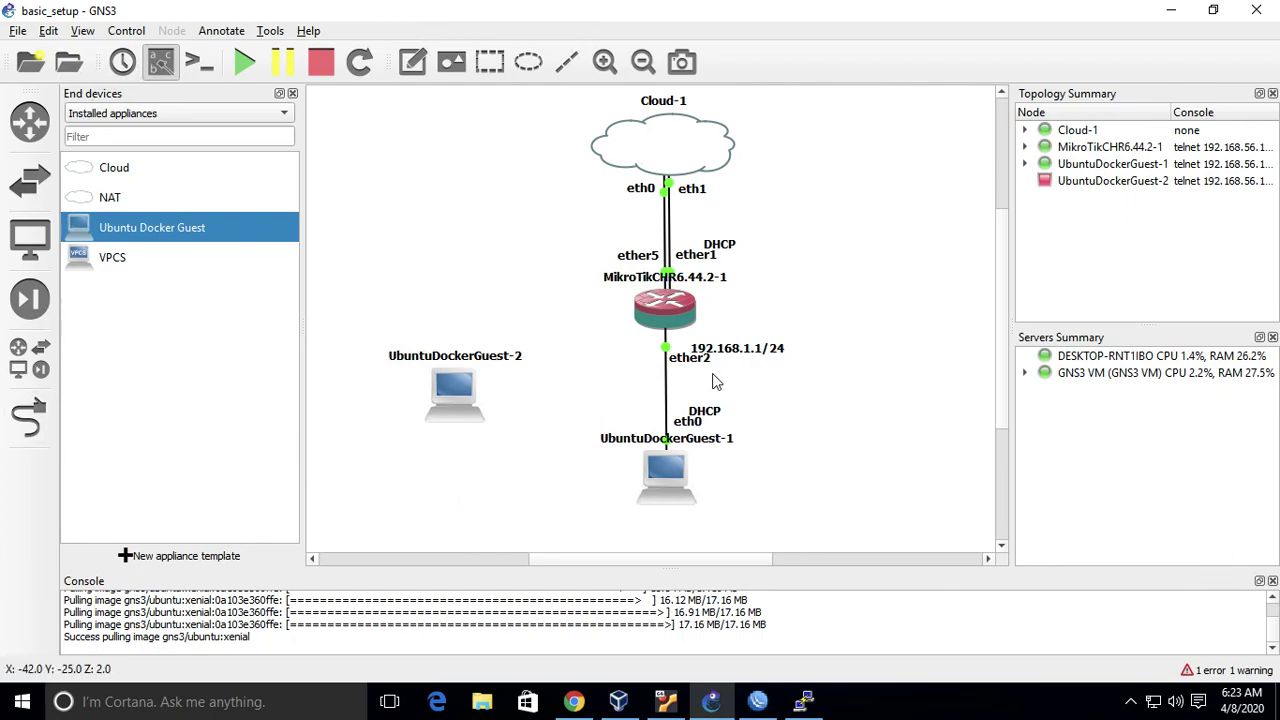
pyautogui.click(667, 402)
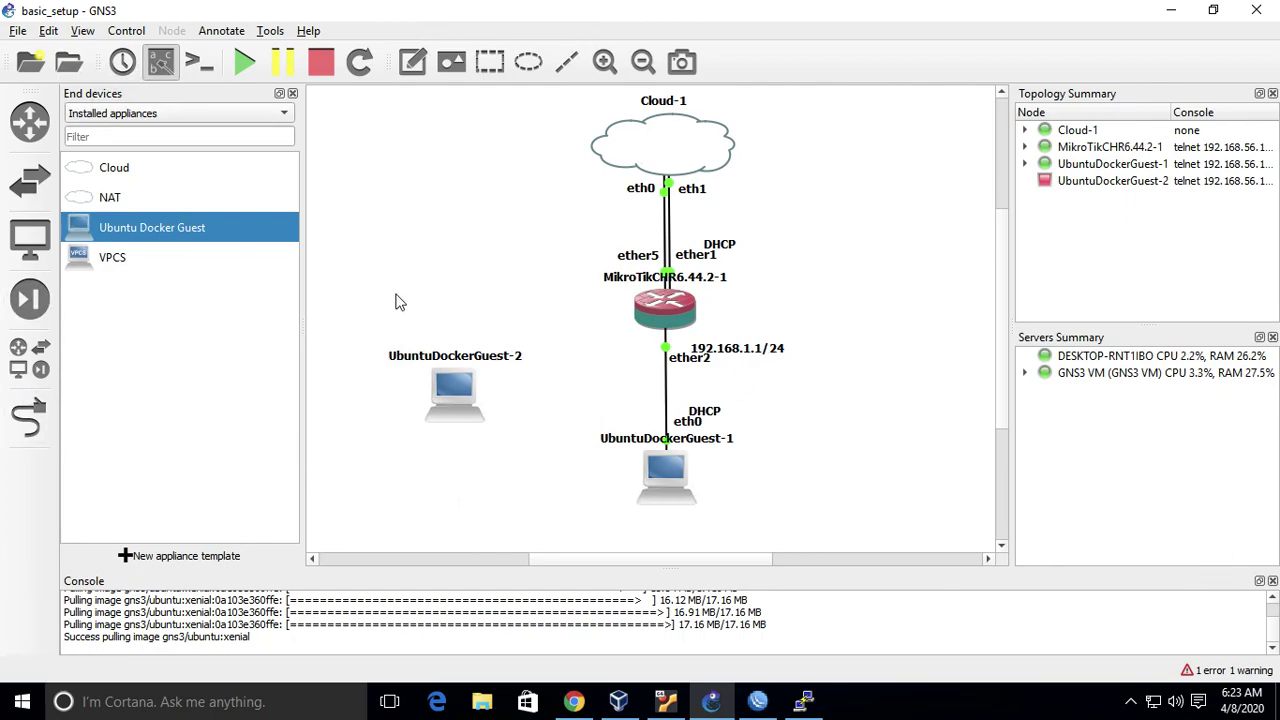
pyautogui.rightClick(670, 397)
pyautogui.click(740, 466)
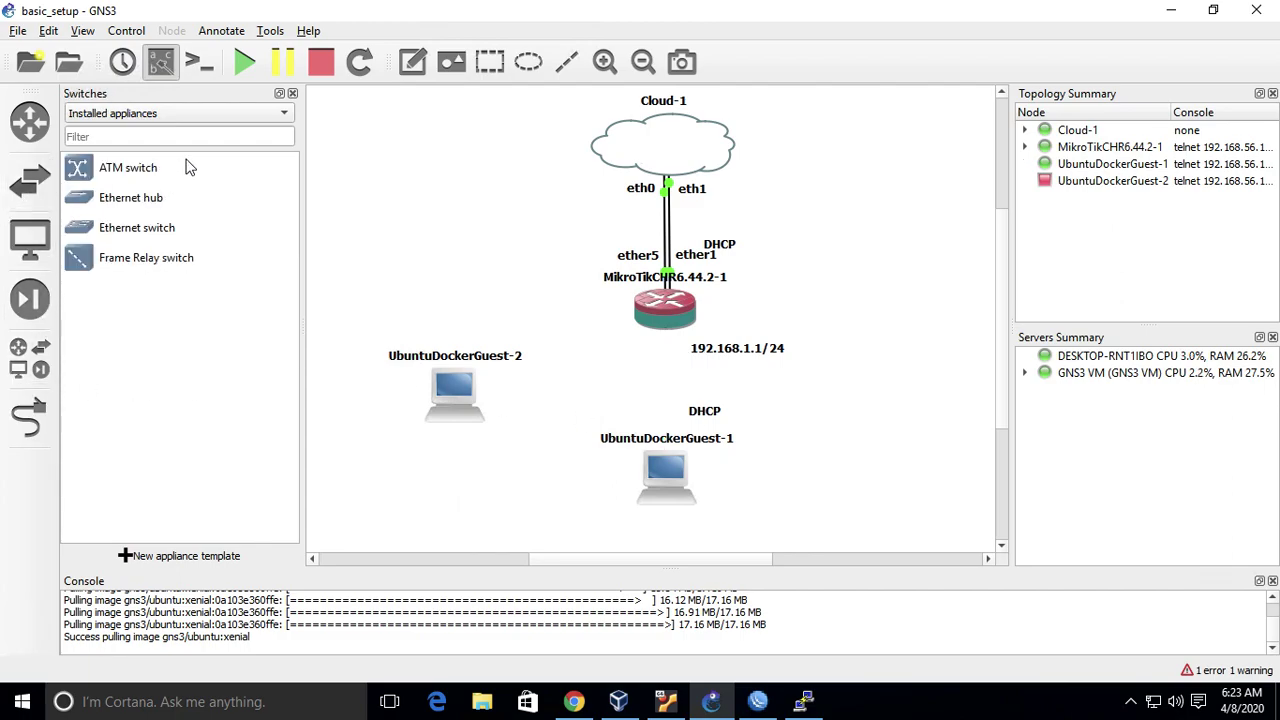
# - Add Ethernethub-1 running on the GNS3 VM, placed below the router
pyautogui.moveTo(183, 210); pyautogui.dragTo(595, 392)
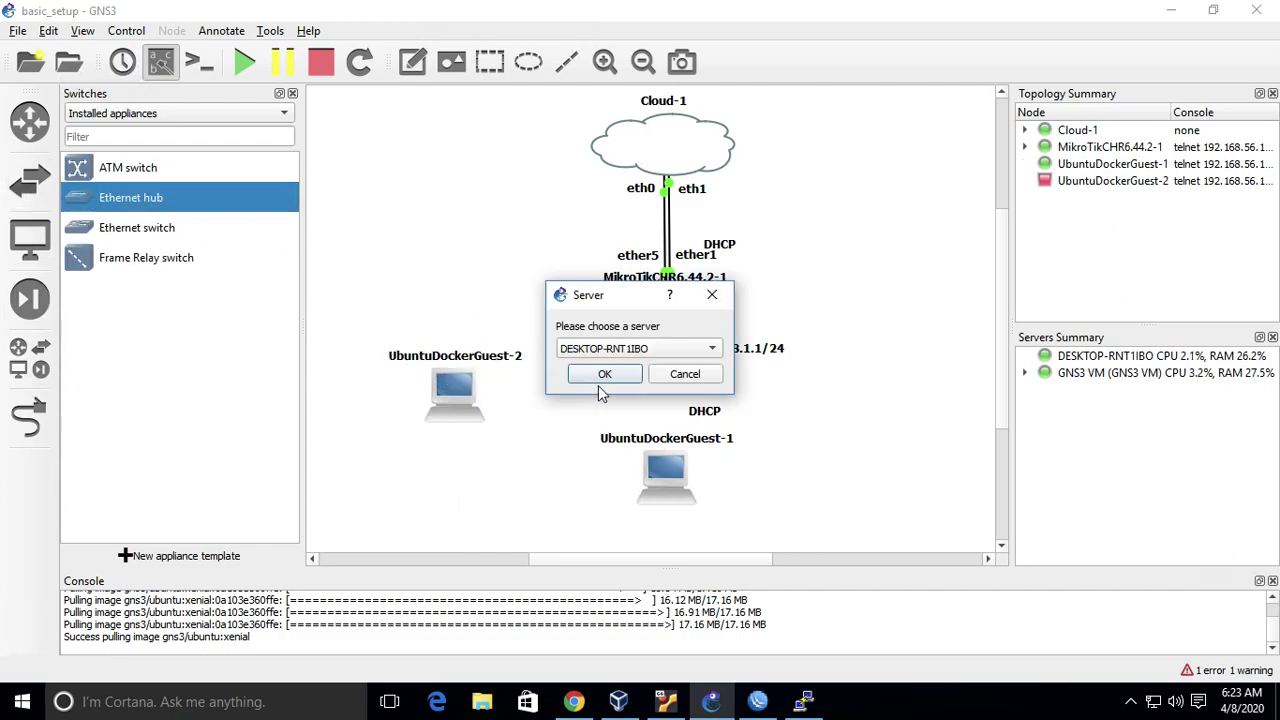
pyautogui.click(645, 349)
pyautogui.click(648, 366)
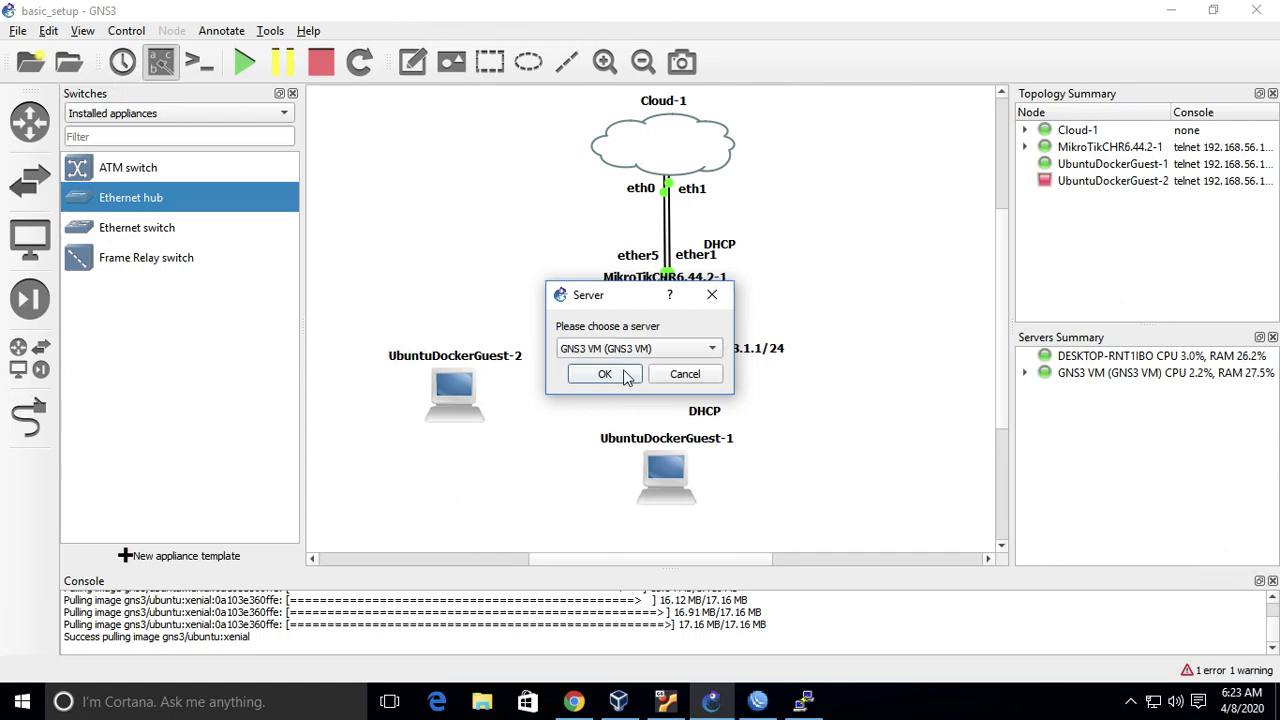
pyautogui.click(632, 376)
pyautogui.moveTo(630, 398); pyautogui.dragTo(603, 388)
# - Link router ether2 to hub port Ethernet0
pyautogui.click(29, 418)
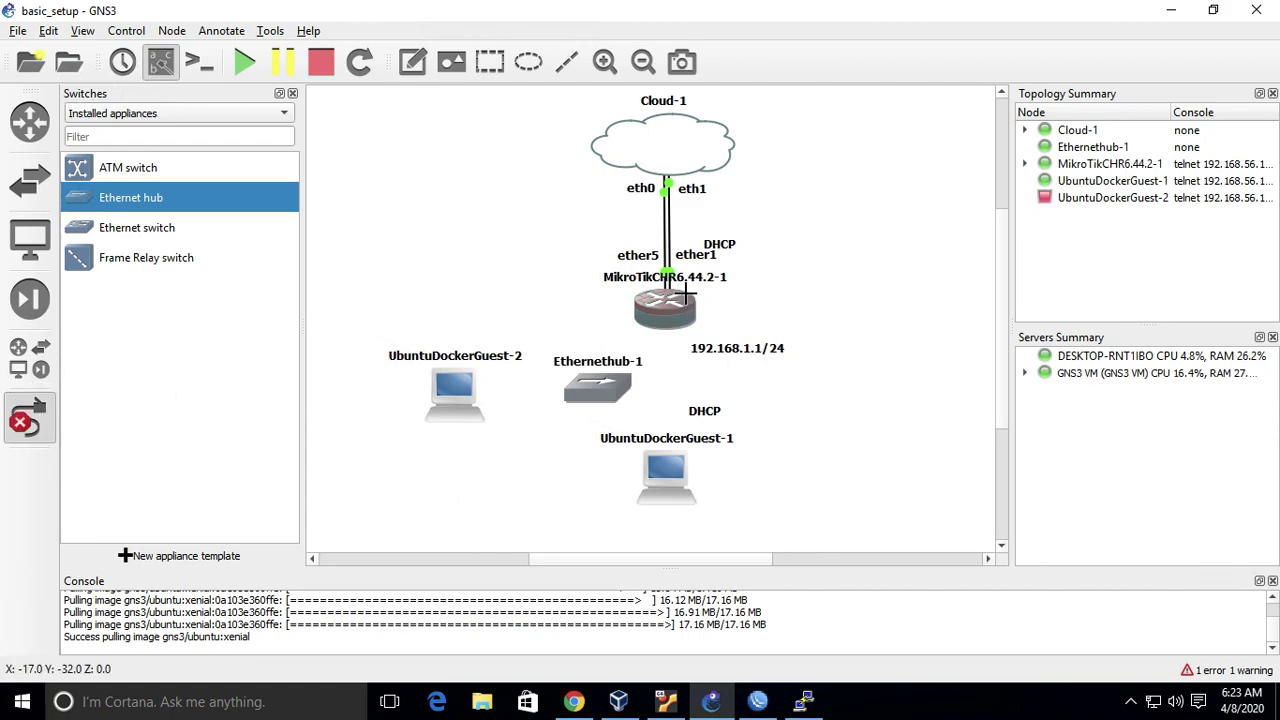
pyautogui.click(670, 312)
pyautogui.click(708, 340)
pyautogui.click(606, 388)
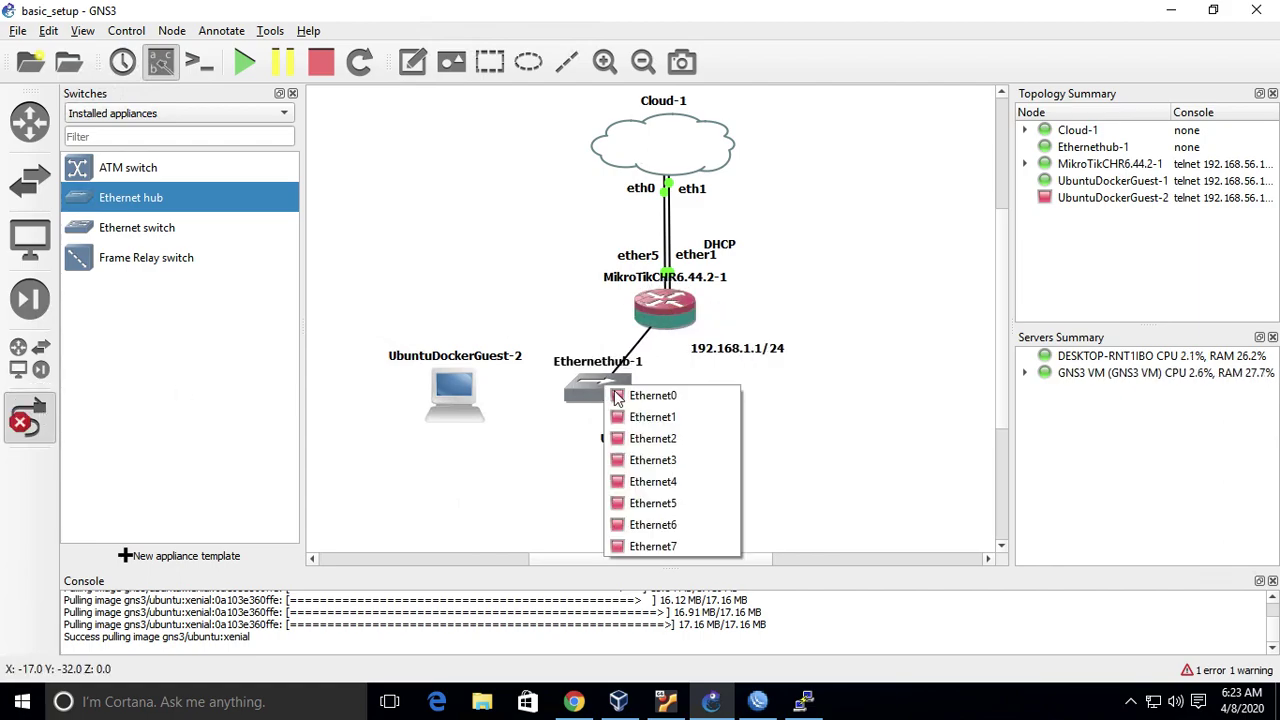
pyautogui.click(653, 396)
pyautogui.click(630, 392)
# - Link the hub to UbuntuDockerGuest-1 eth0 and, via Ethernet2, to UbuntuDockerGuest-2 eth0
pyautogui.click(660, 417)
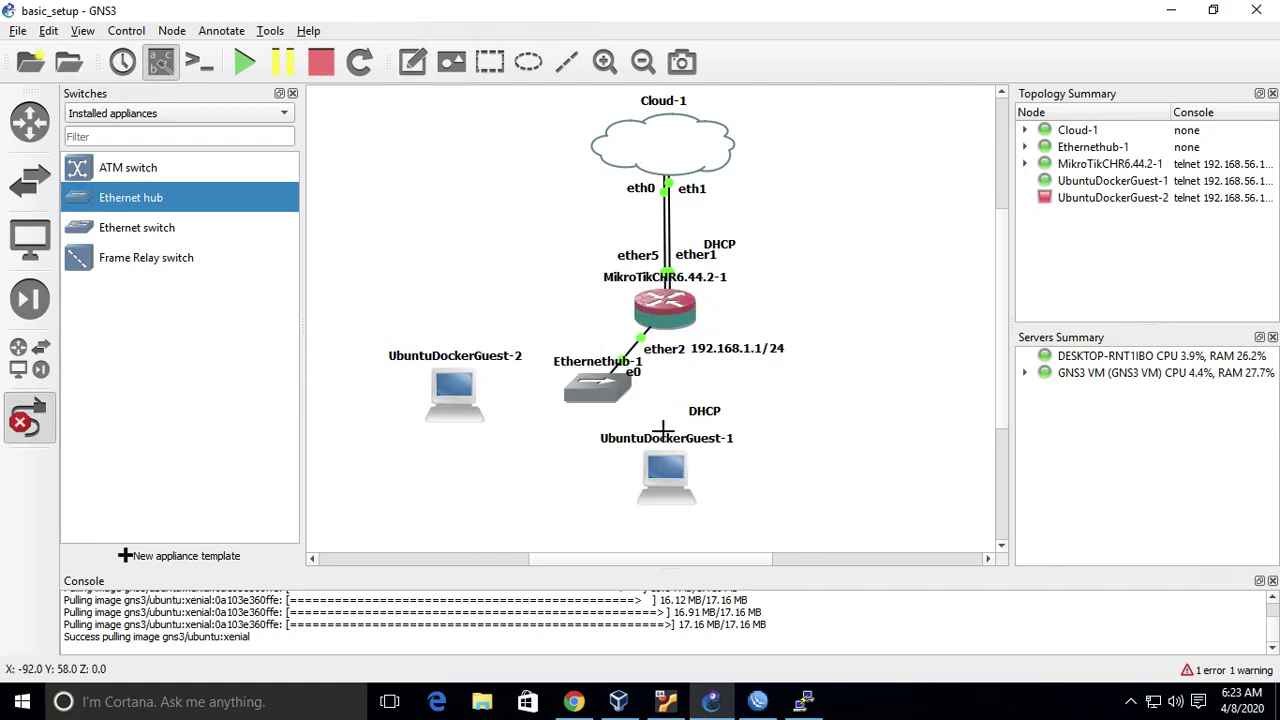
pyautogui.click(671, 467)
pyautogui.click(700, 479)
pyautogui.click(599, 390)
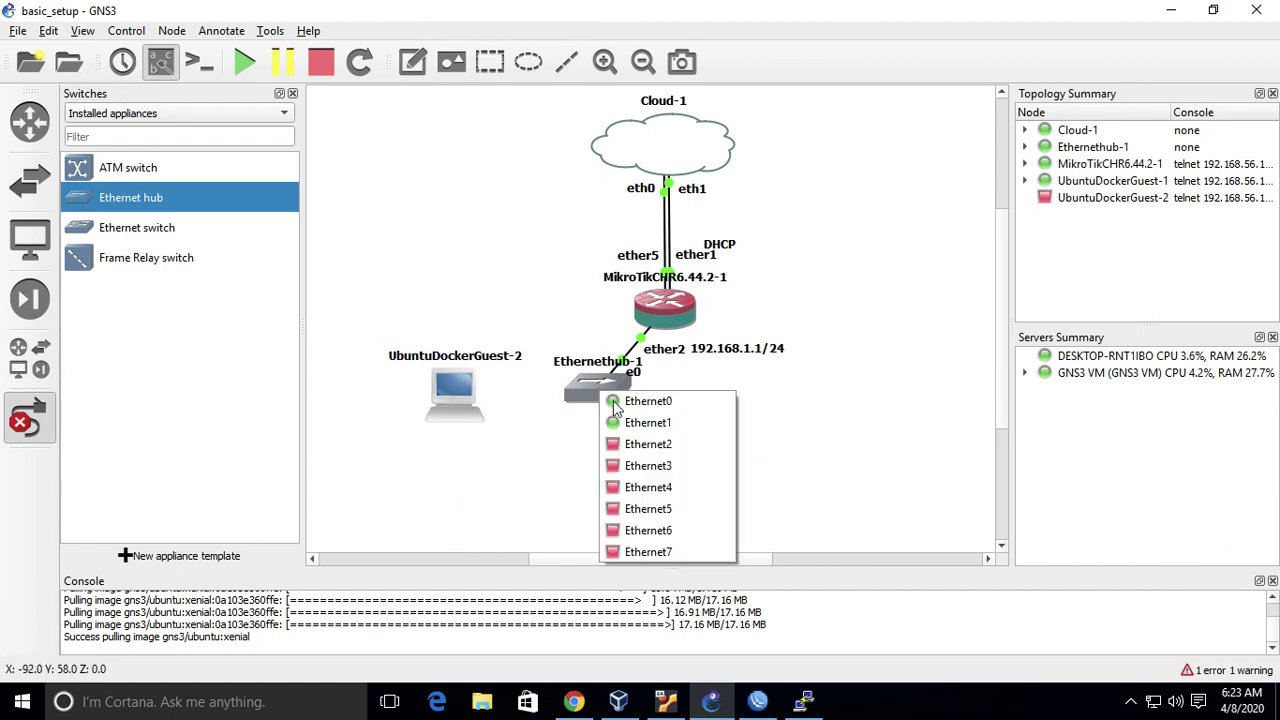
pyautogui.click(643, 444)
pyautogui.click(448, 391)
pyautogui.click(468, 401)
pyautogui.click(42, 422)
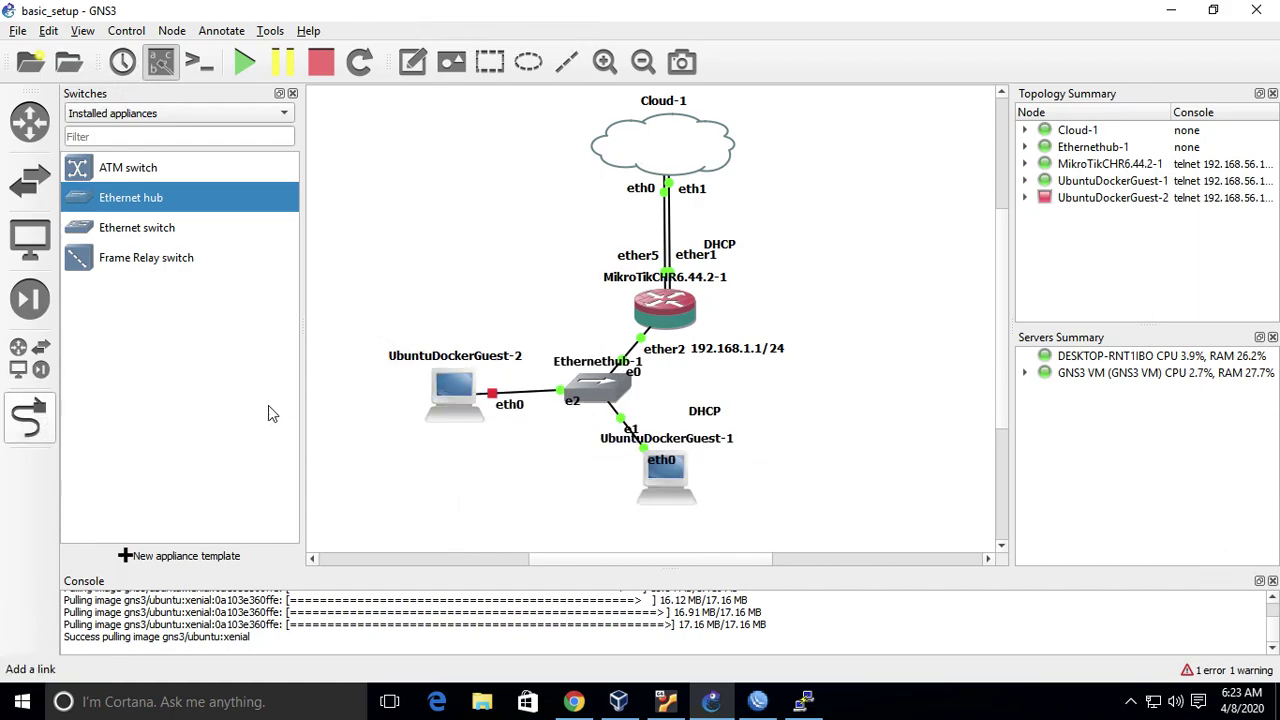
# - Uncomment 'auto eth0' and 'iface eth0 inet dhcp' in UbuntuDockerGuest-2's network configuration and save
pyautogui.rightClick(453, 400)
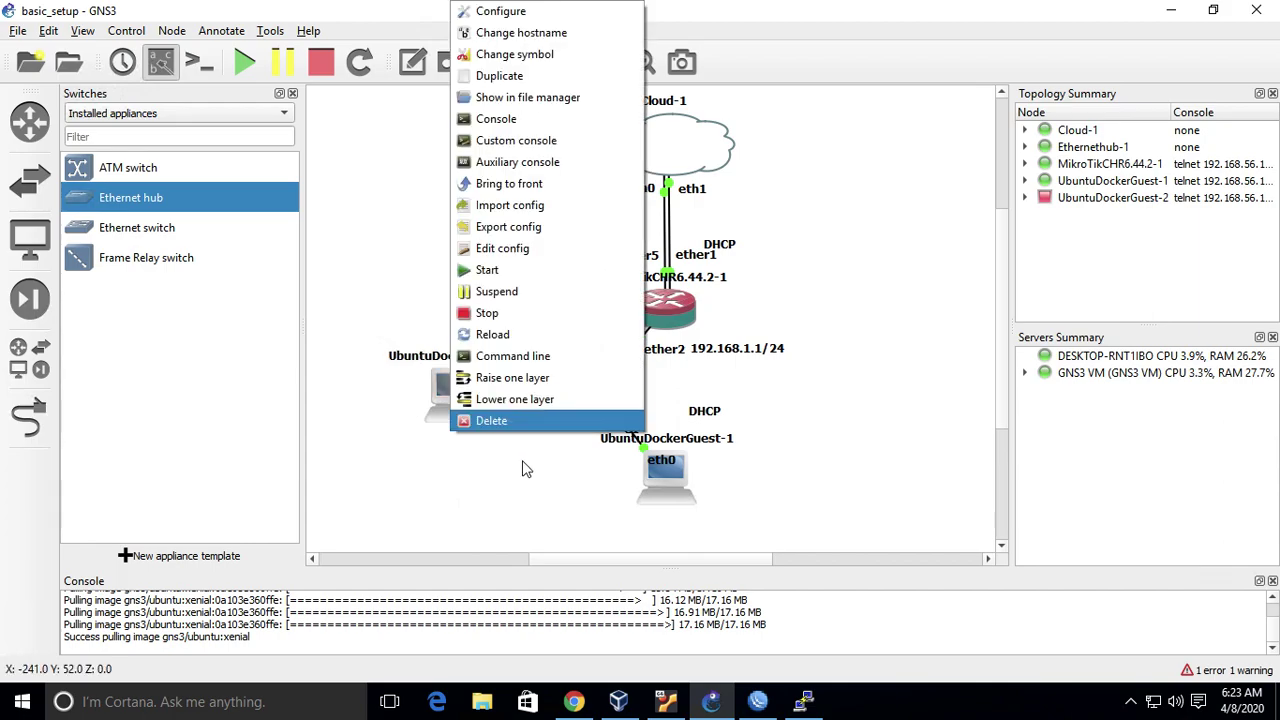
pyautogui.click(572, 20)
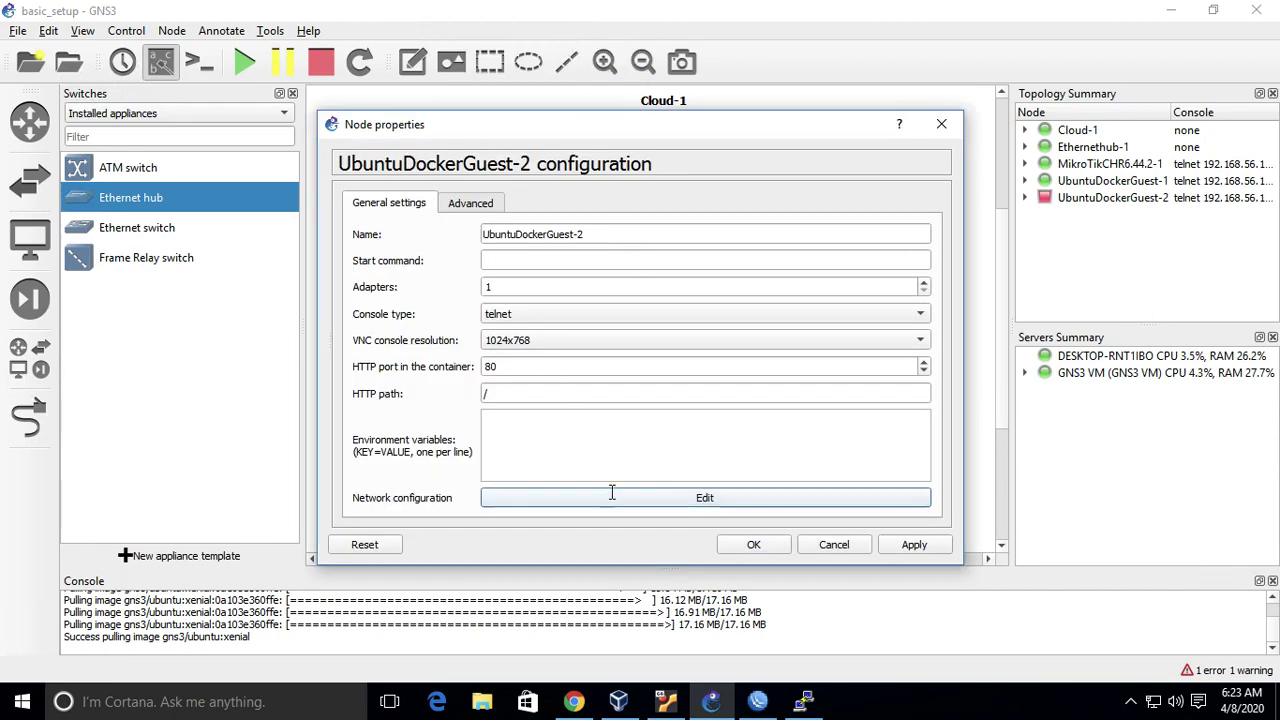
pyautogui.click(611, 491)
pyautogui.click(305, 227)
pyautogui.press('BackSpace')
pyautogui.press('BackSpace')
pyautogui.press('Down')
pyautogui.press('BackSpace')
pyautogui.press('BackSpace')
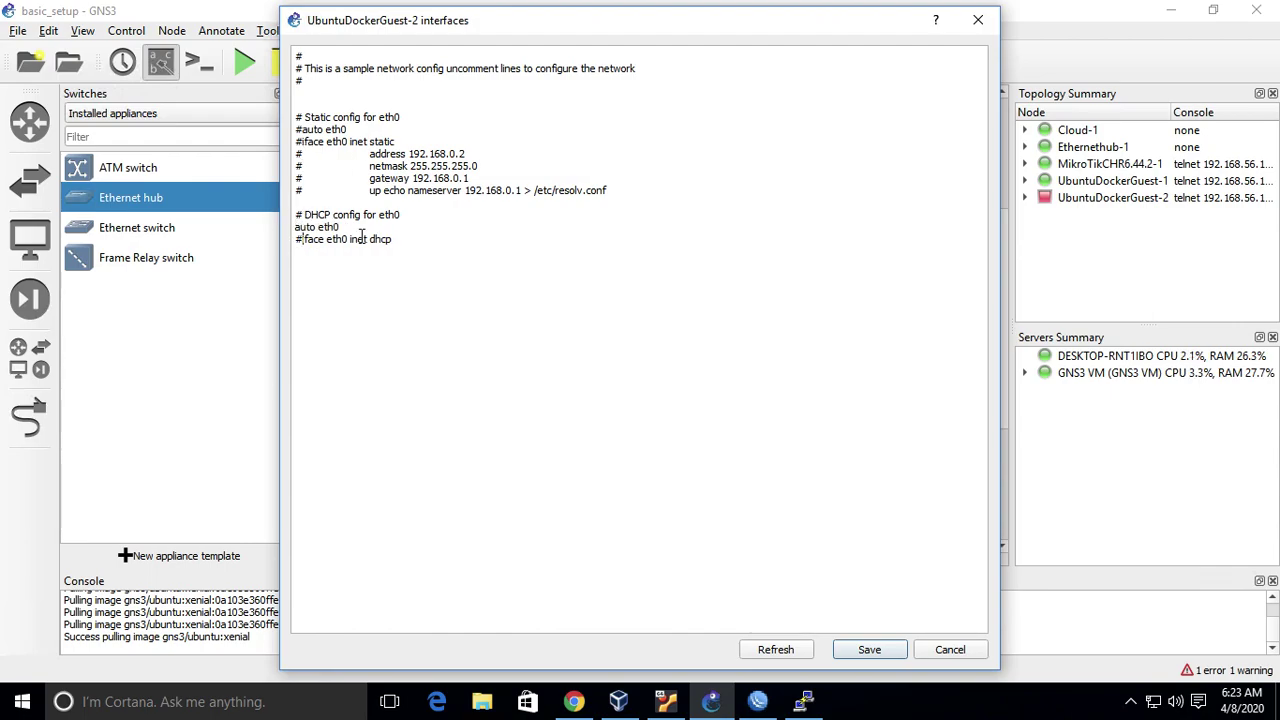
pyautogui.click(869, 649)
# - Apply the configuration and start UbuntuDockerGuest-2
pyautogui.click(912, 548)
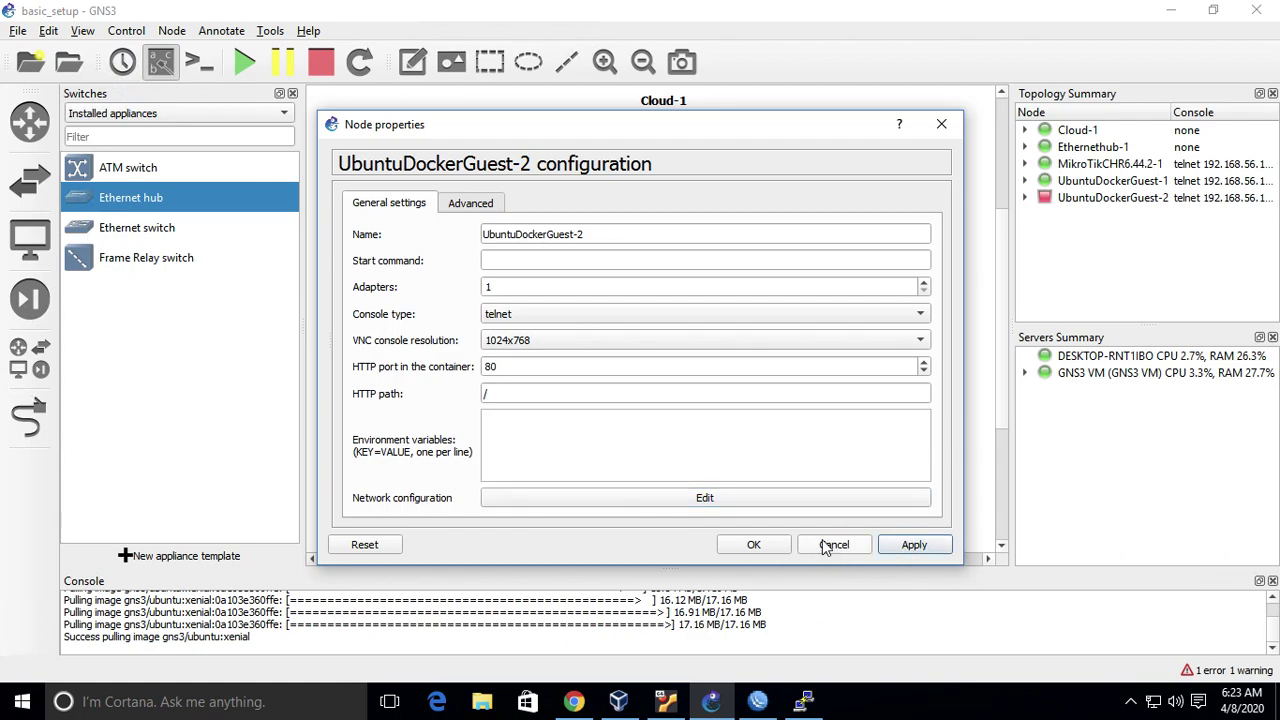
pyautogui.click(776, 548)
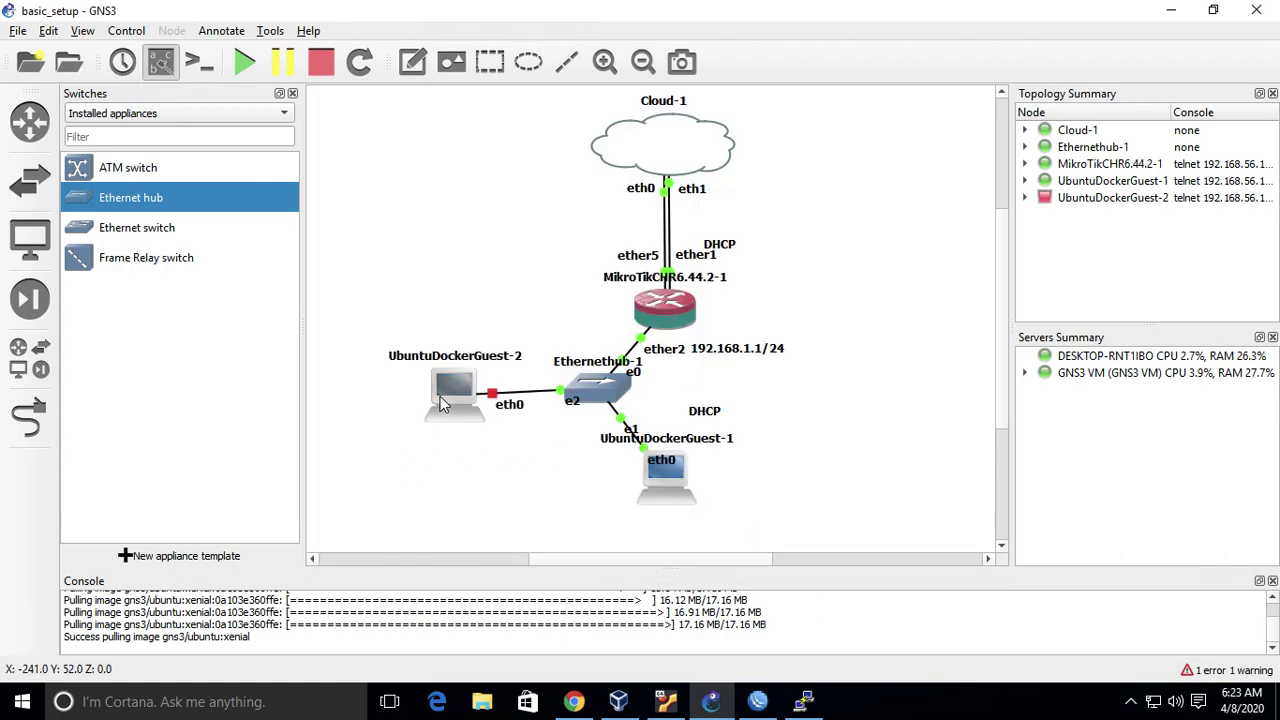
pyautogui.rightClick(444, 402)
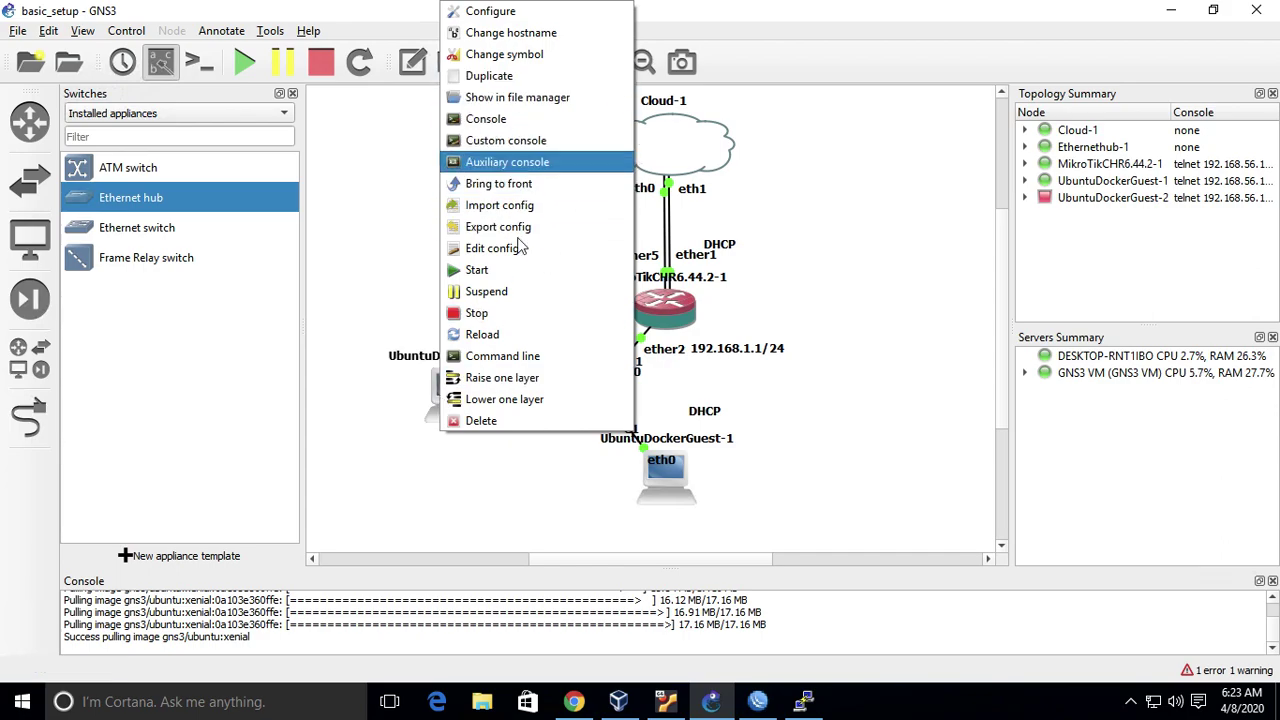
pyautogui.click(518, 276)
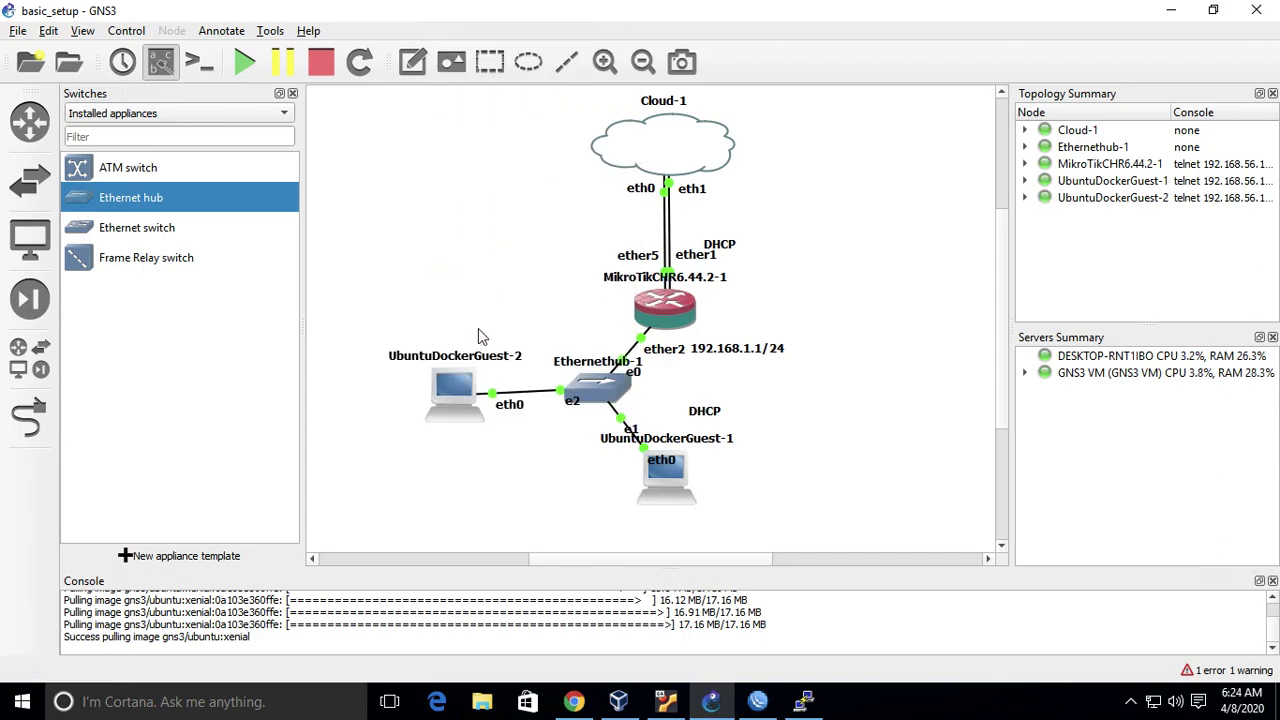
# - Run ifconfig in UbuntuDockerGuest-2's console, showing eth0 at 192.168.1.253
pyautogui.rightClick(460, 398)
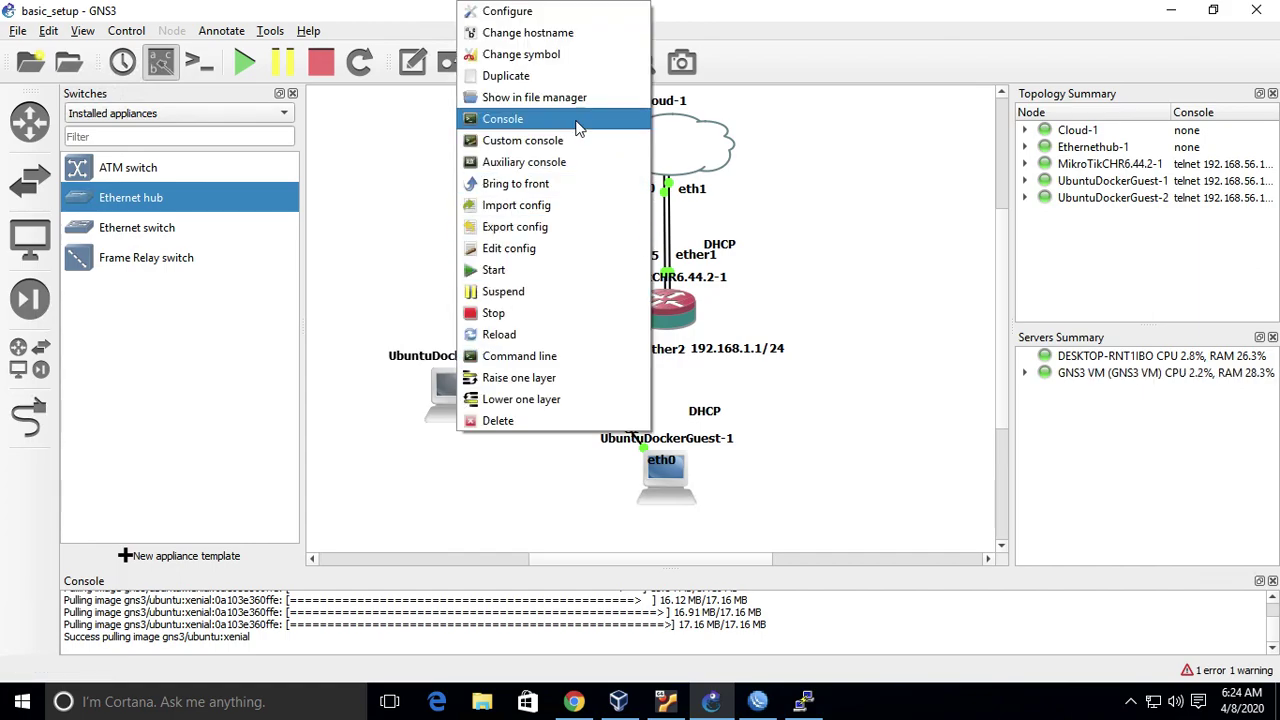
pyautogui.click(577, 126)
pyautogui.write('ifconfig')
pyautogui.press('Return')
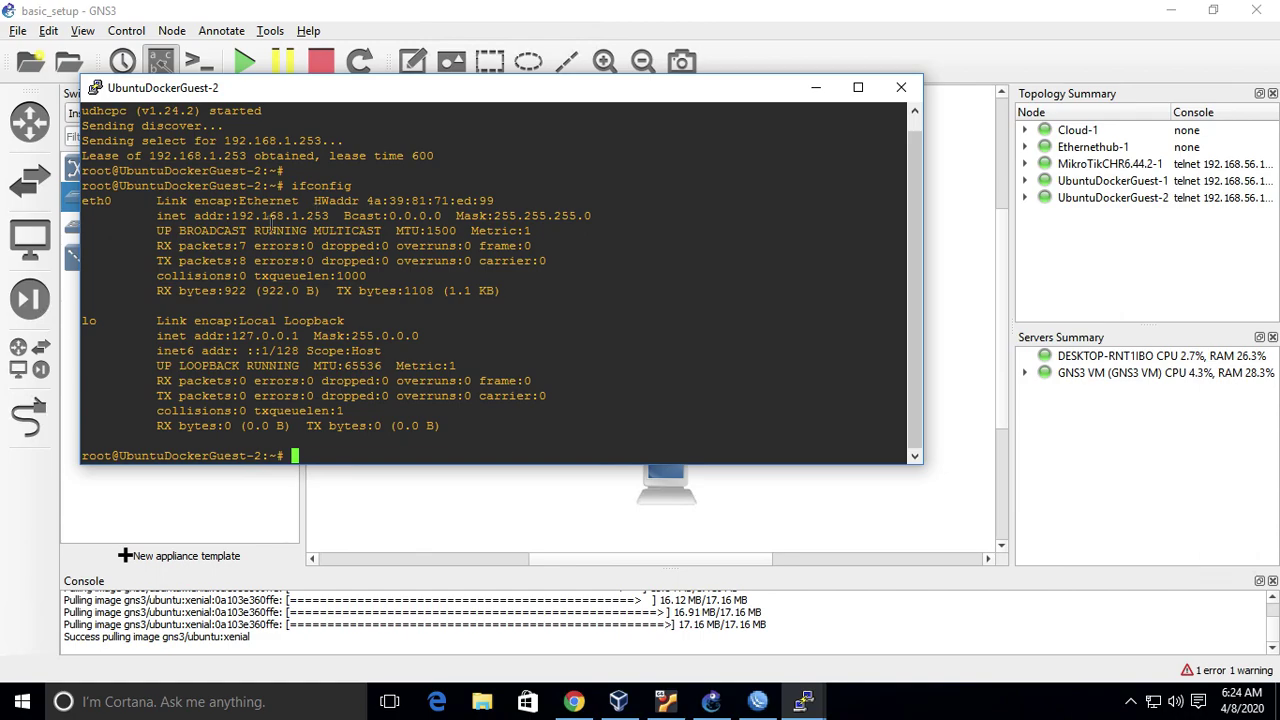
# - Ping google.com with 0% packet loss, then close the console
pyautogui.write('ping google.com')
pyautogui.press('Return')
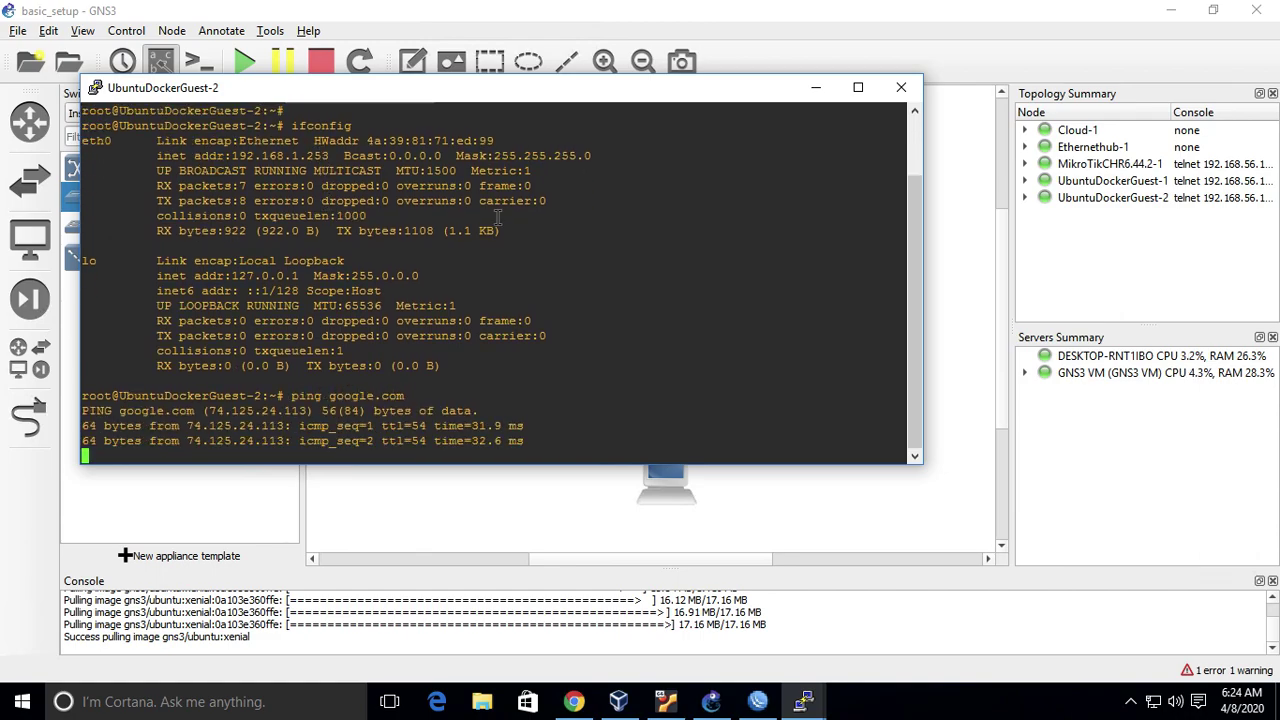
pyautogui.hotkey('ctrl', 'c')
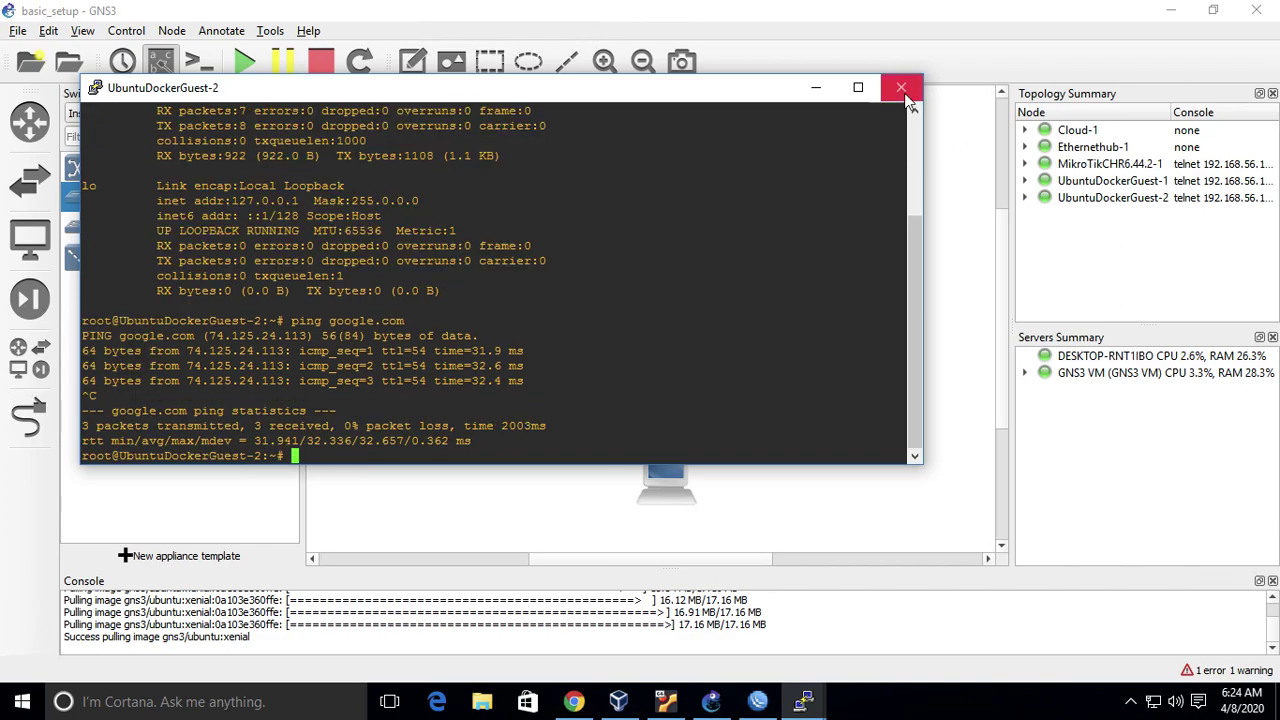
pyautogui.click(902, 89)
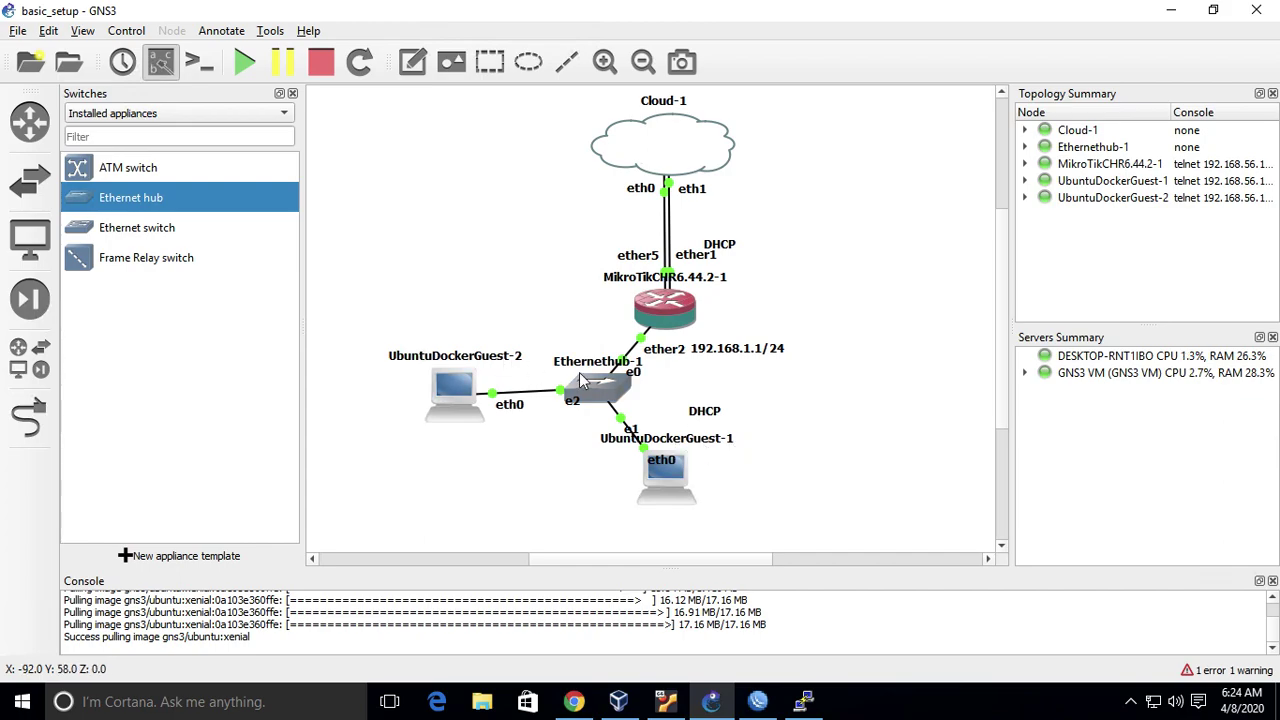
pyautogui.moveTo(668, 325)
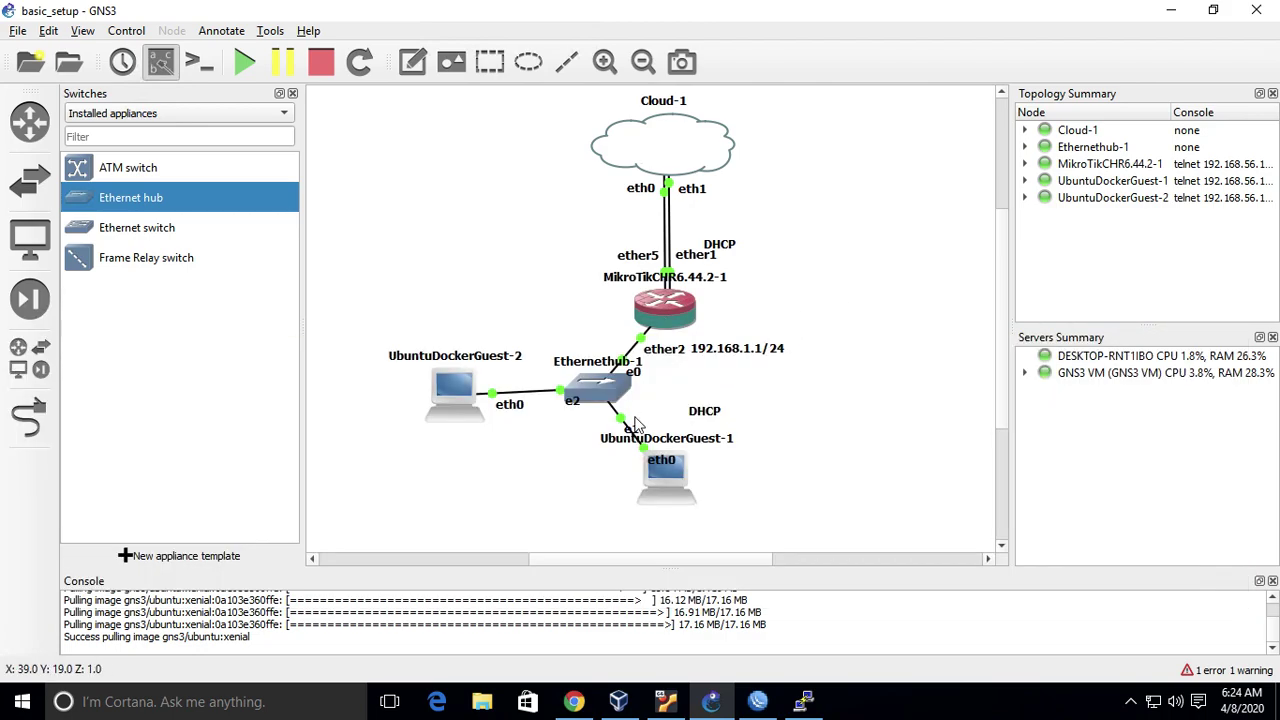
pyautogui.moveTo(603, 407)
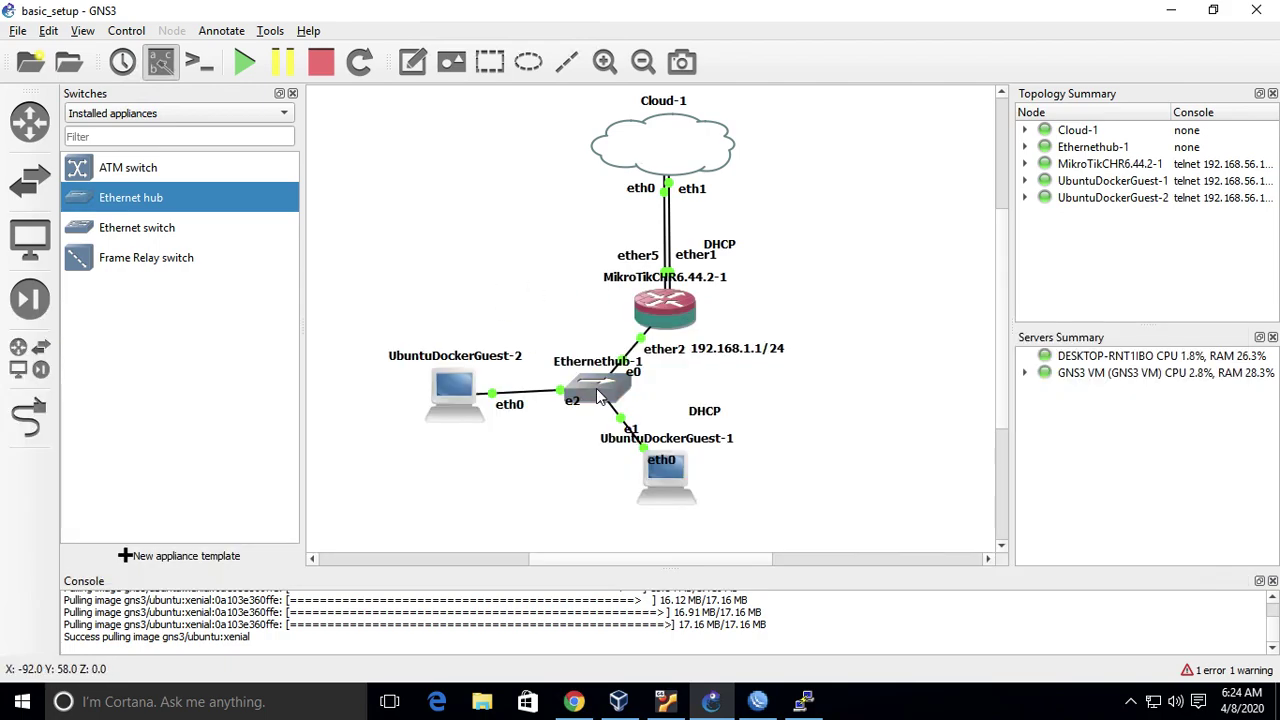
# - Delete Ethernethub-1 and its links, confirming the removal
pyautogui.rightClick(598, 396)
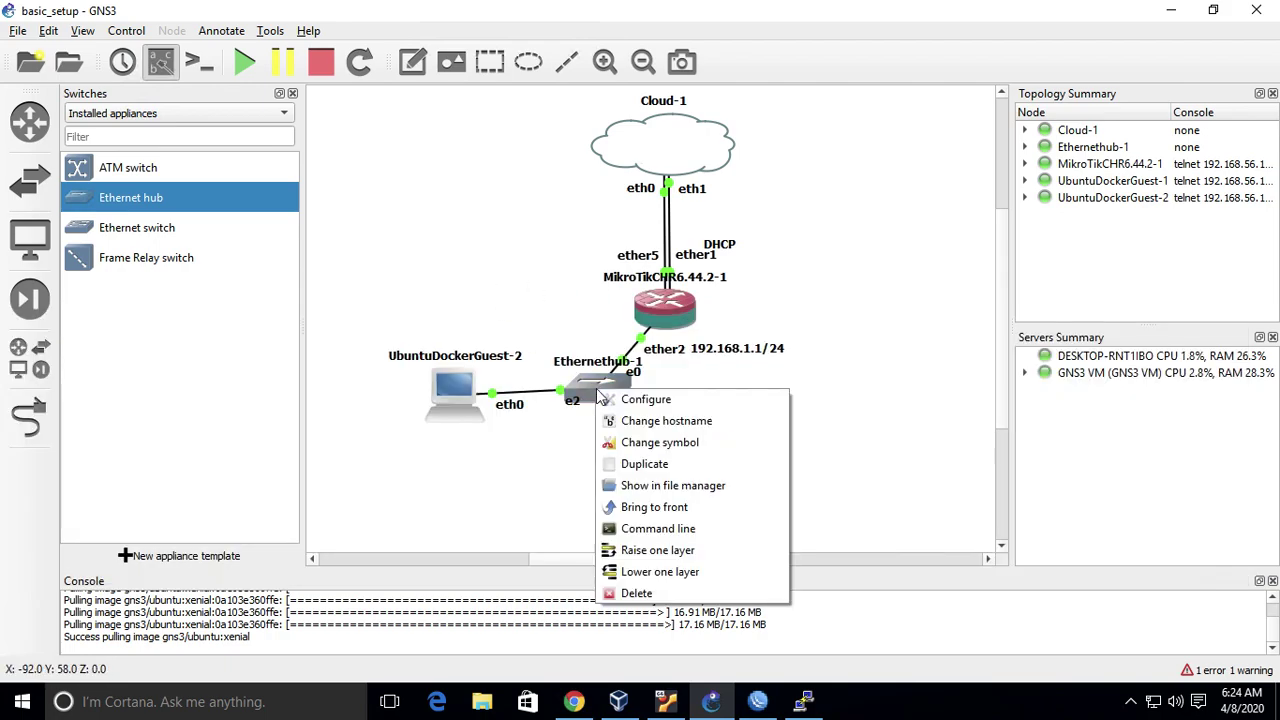
pyautogui.click(659, 595)
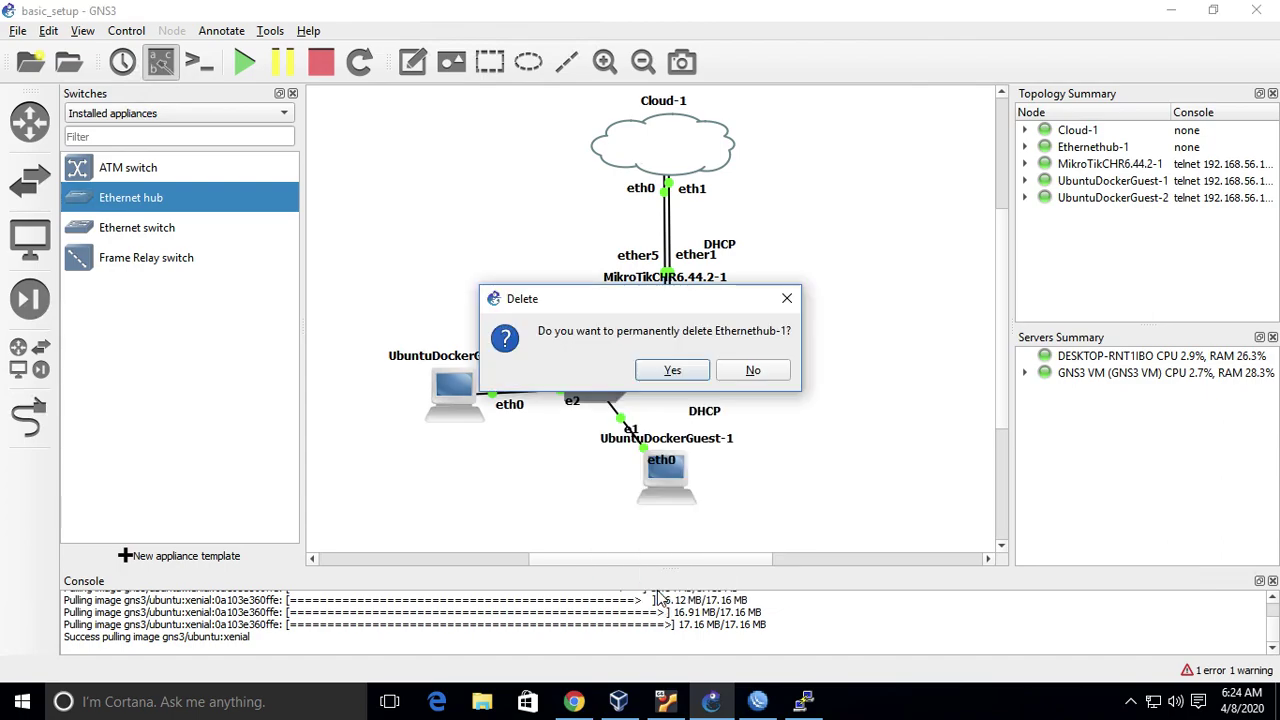
pyautogui.click(676, 370)
# - Move the DHCP label aside and place UbuntuDockerGuest-2 below the router
pyautogui.click(708, 414)
pyautogui.moveTo(806, 345); pyautogui.dragTo(872, 264)
pyautogui.moveTo(667, 492); pyautogui.dragTo(799, 512)
pyautogui.moveTo(472, 412); pyautogui.dragTo(546, 514)
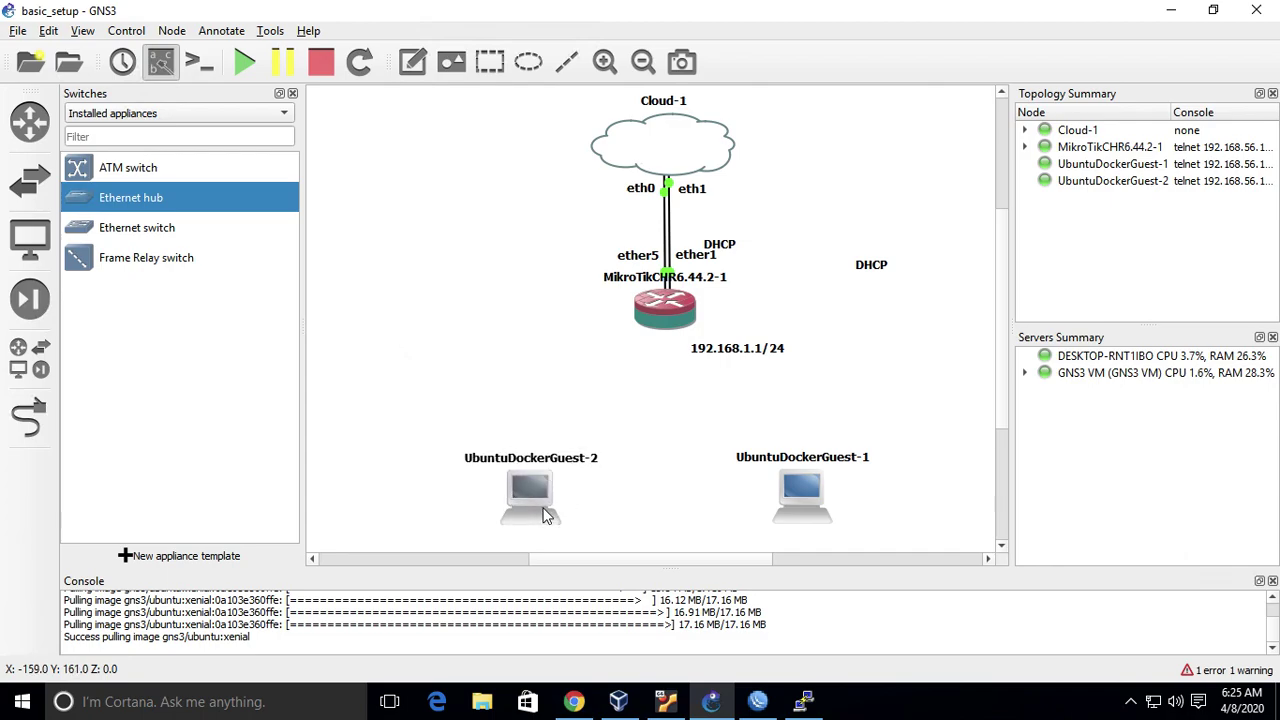
# - Link router ether2 to UbuntuDockerGuest-1 eth0 and ether3 to UbuntuDockerGuest-2 eth0
pyautogui.click(28, 418)
pyautogui.click(684, 306)
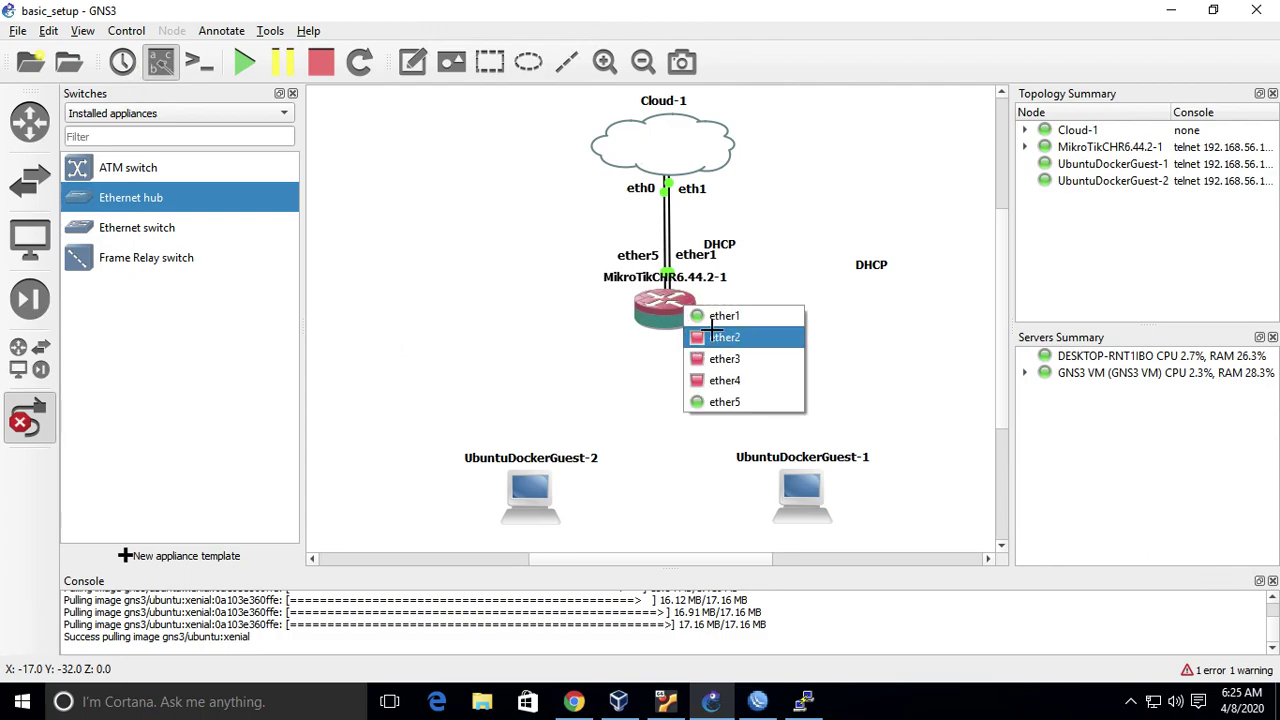
pyautogui.click(744, 390)
pyautogui.click(798, 490)
pyautogui.click(832, 501)
pyautogui.click(663, 306)
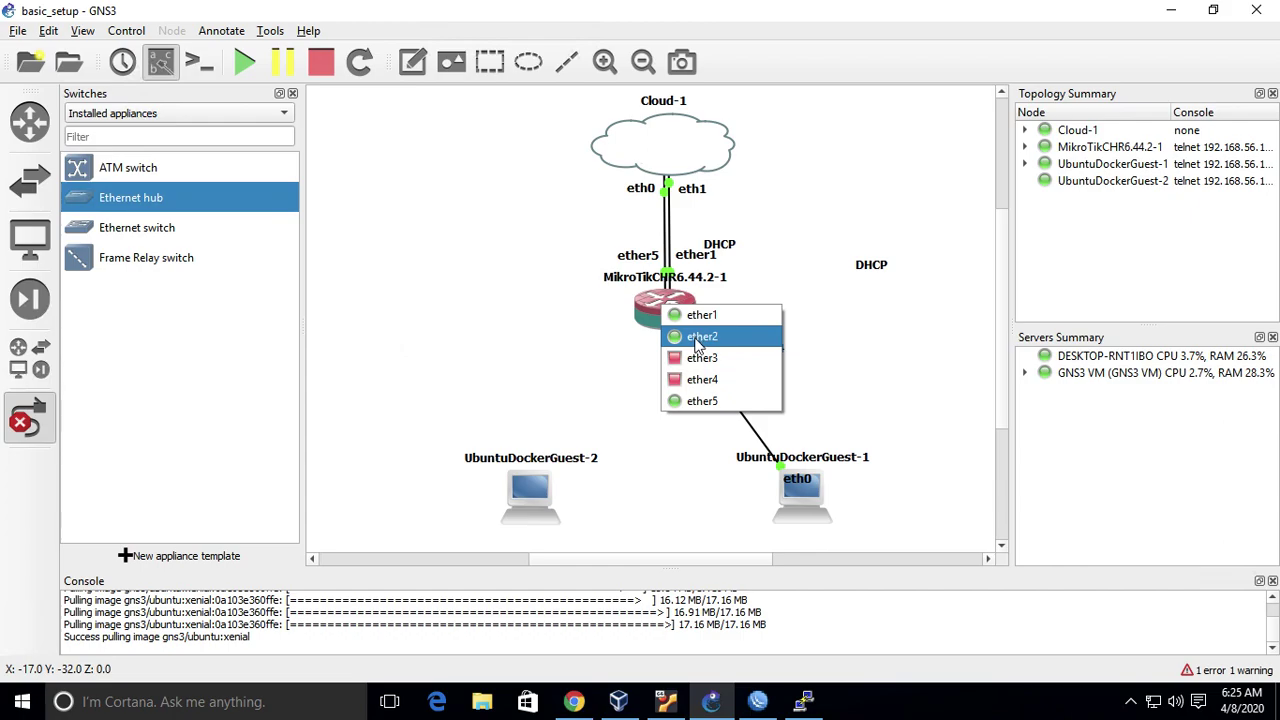
pyautogui.click(707, 358)
pyautogui.click(533, 498)
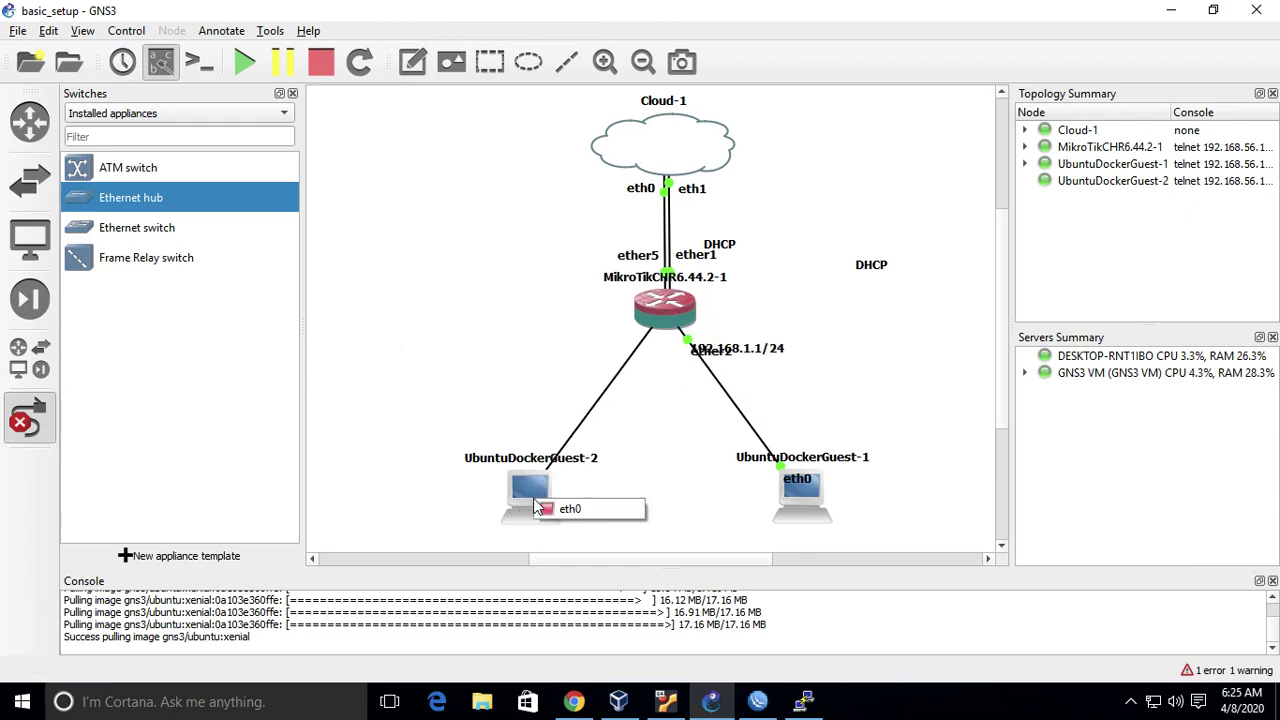
pyautogui.click(562, 516)
pyautogui.rightClick(385, 356)
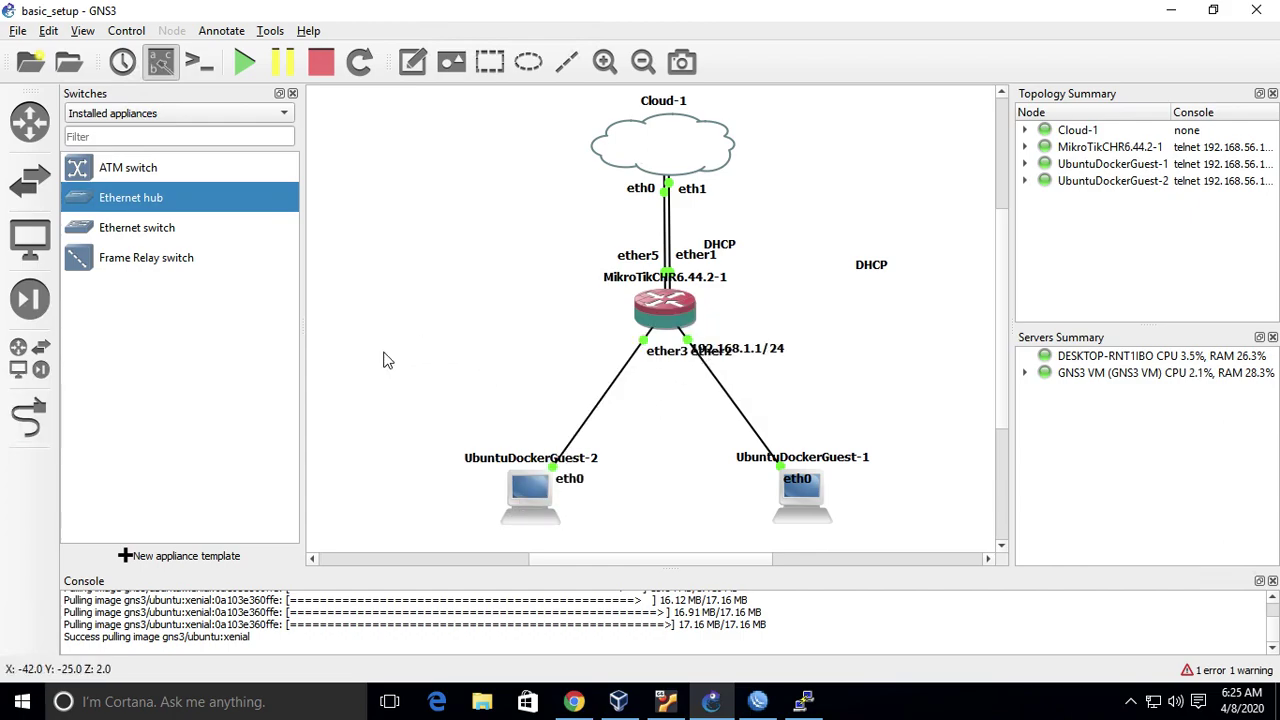
# - Rearrange the ether3, 192.168.1.1/24 and DHCP labels around the router links
pyautogui.moveTo(662, 356); pyautogui.dragTo(605, 348)
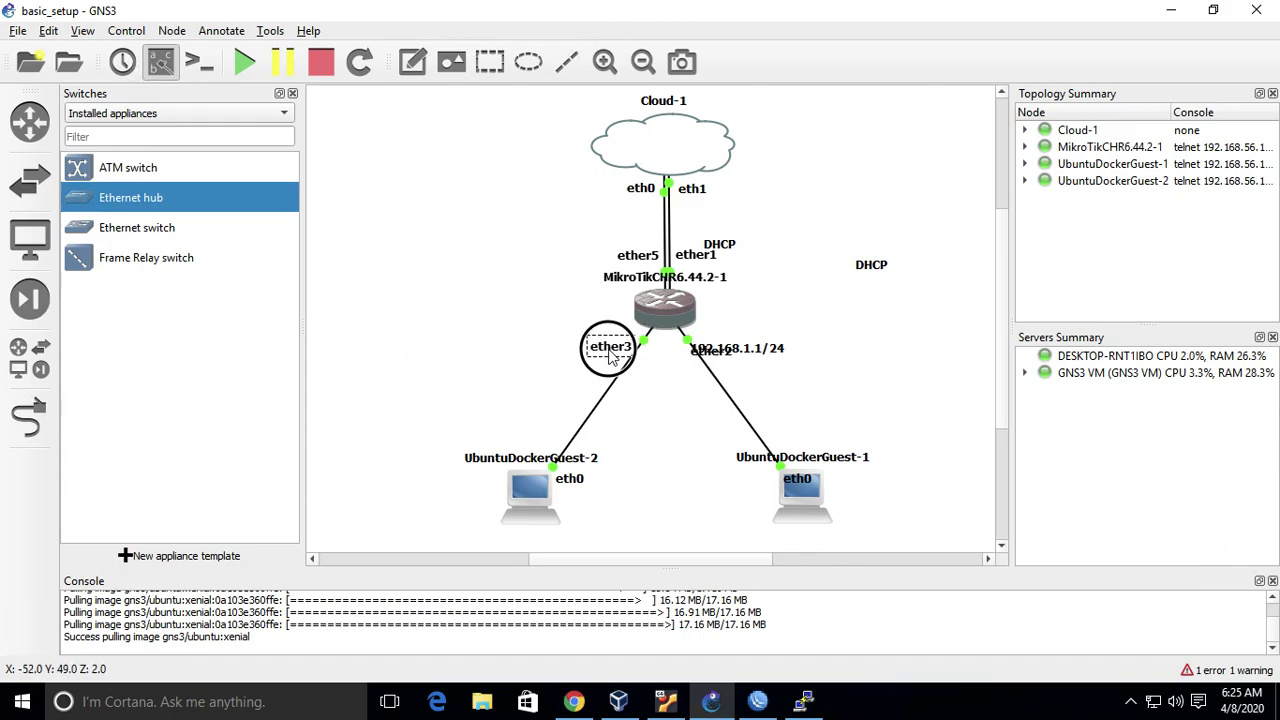
pyautogui.moveTo(727, 360)
pyautogui.mouseDown()
pyautogui.moveTo(855, 377)
pyautogui.moveTo(723, 358)
pyautogui.mouseUp()
pyautogui.click(828, 392)
pyautogui.click(864, 364)
pyautogui.moveTo(866, 368); pyautogui.dragTo(668, 388)
pyautogui.moveTo(870, 266); pyautogui.dragTo(788, 447)
pyautogui.click(784, 318)
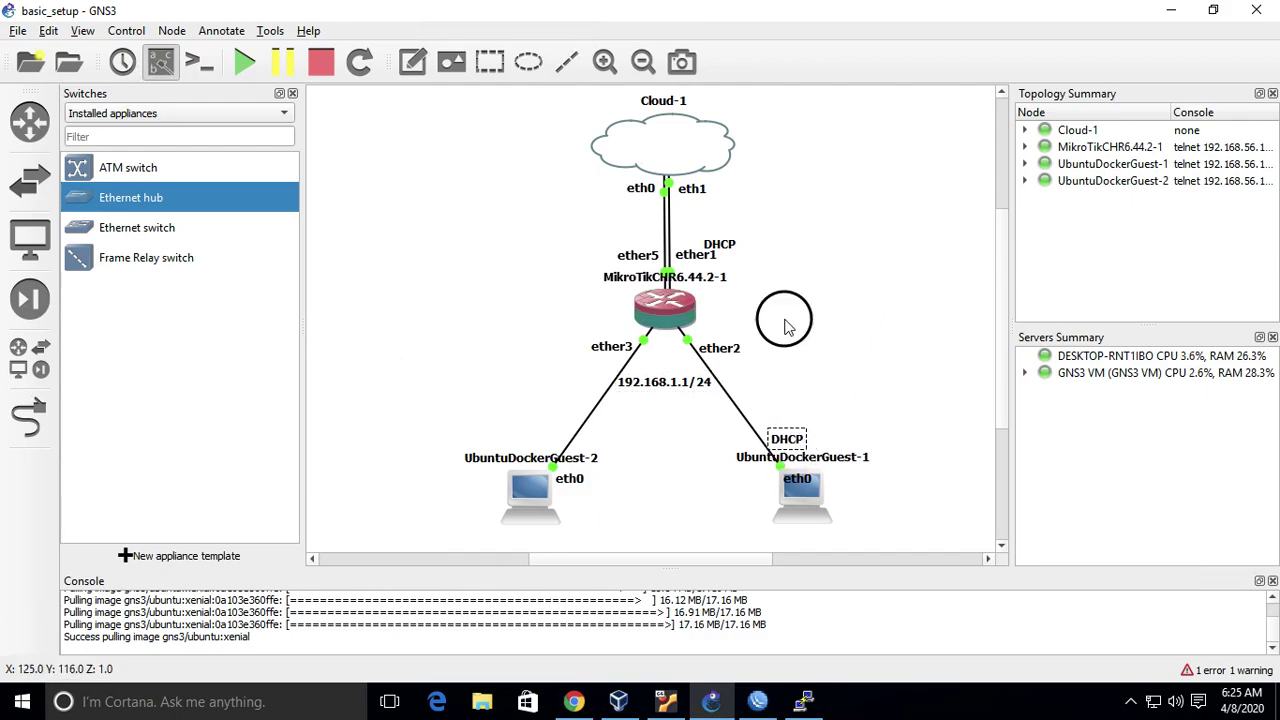
# - Add a 'DHCP' text note above UbuntuDockerGuest-2, then bring WinBox forward
pyautogui.click(412, 62)
pyautogui.click(401, 340)
pyautogui.write('DHCP')
pyautogui.click(500, 296)
pyautogui.moveTo(414, 340); pyautogui.dragTo(544, 443)
pyautogui.click(611, 449)
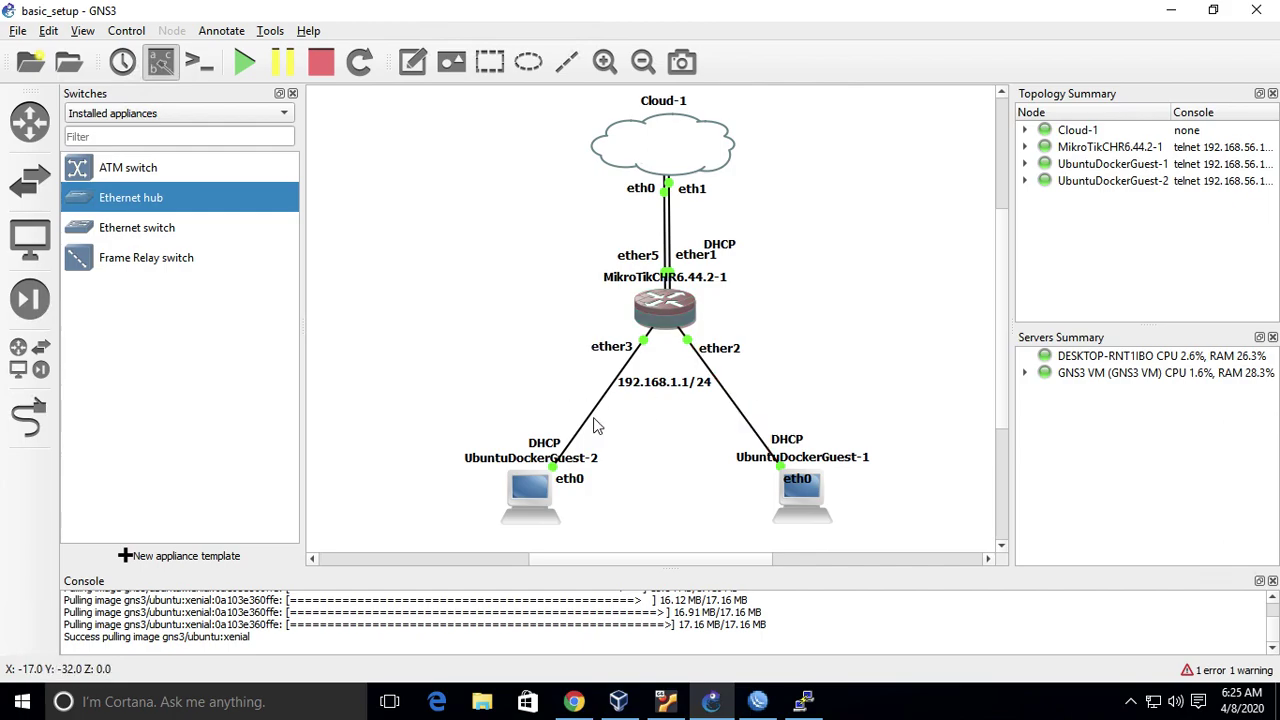
pyautogui.click(690, 390)
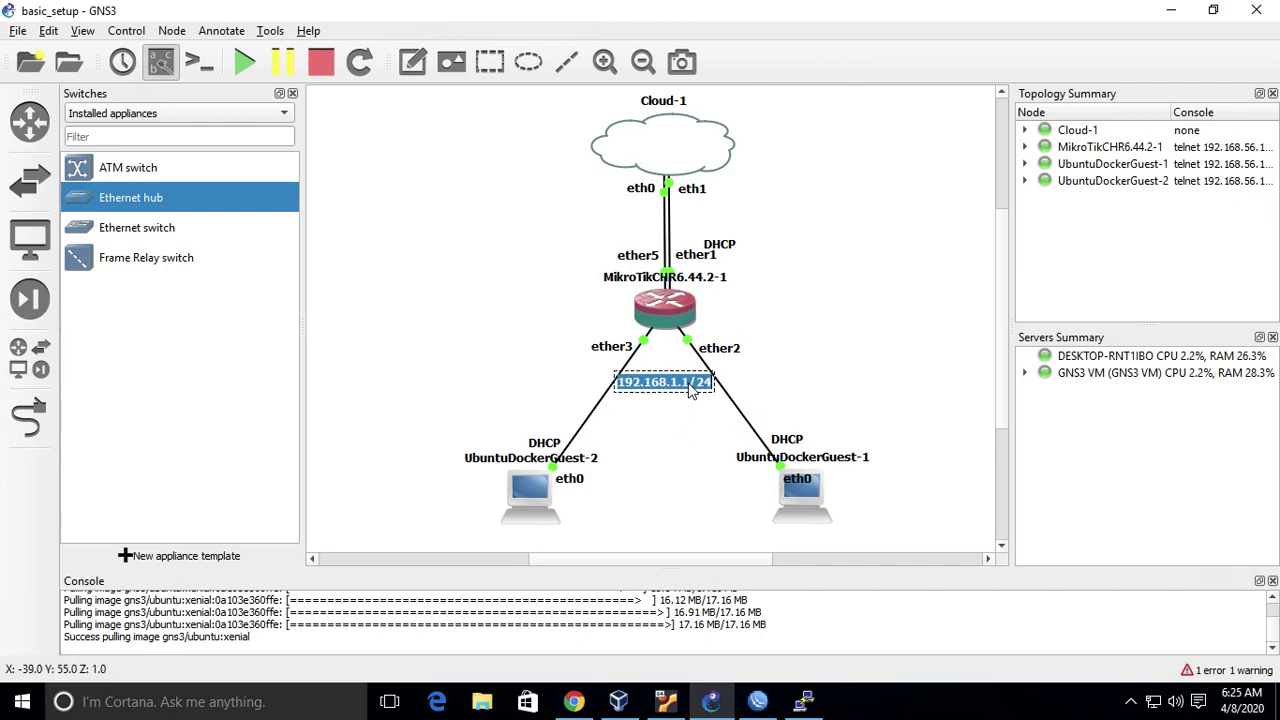
pyautogui.click(797, 367)
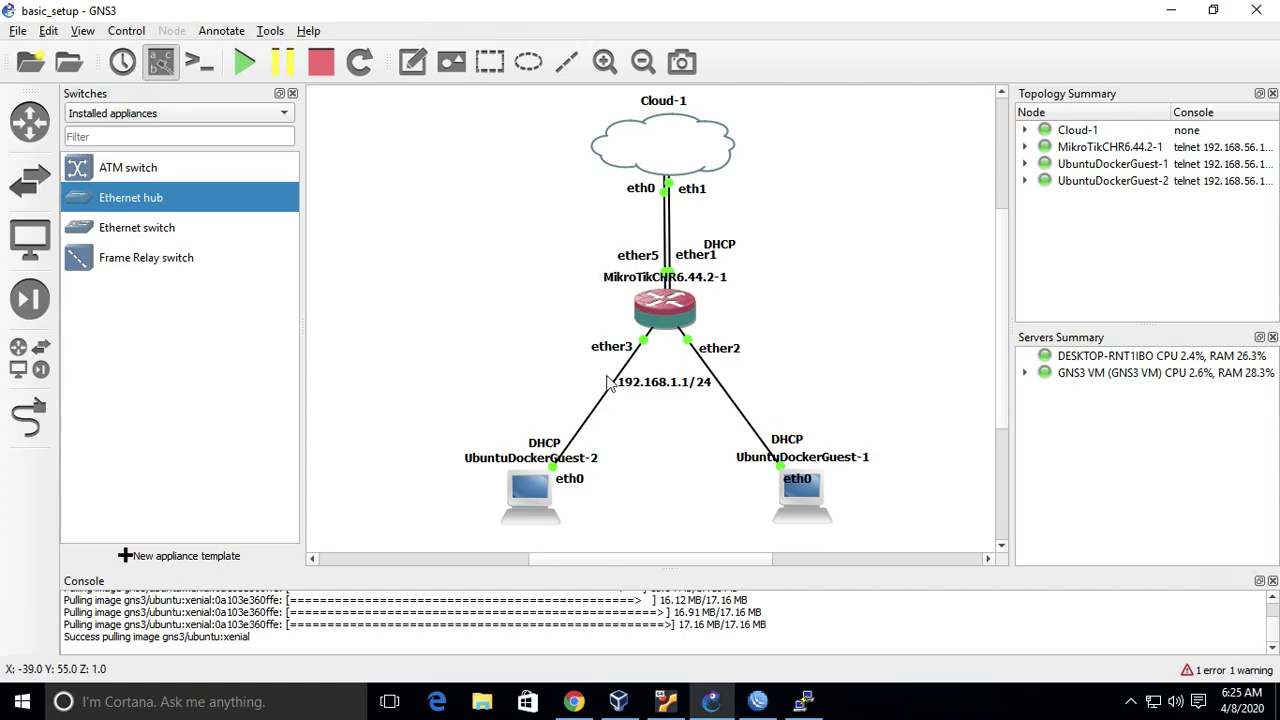
pyautogui.click(760, 703)
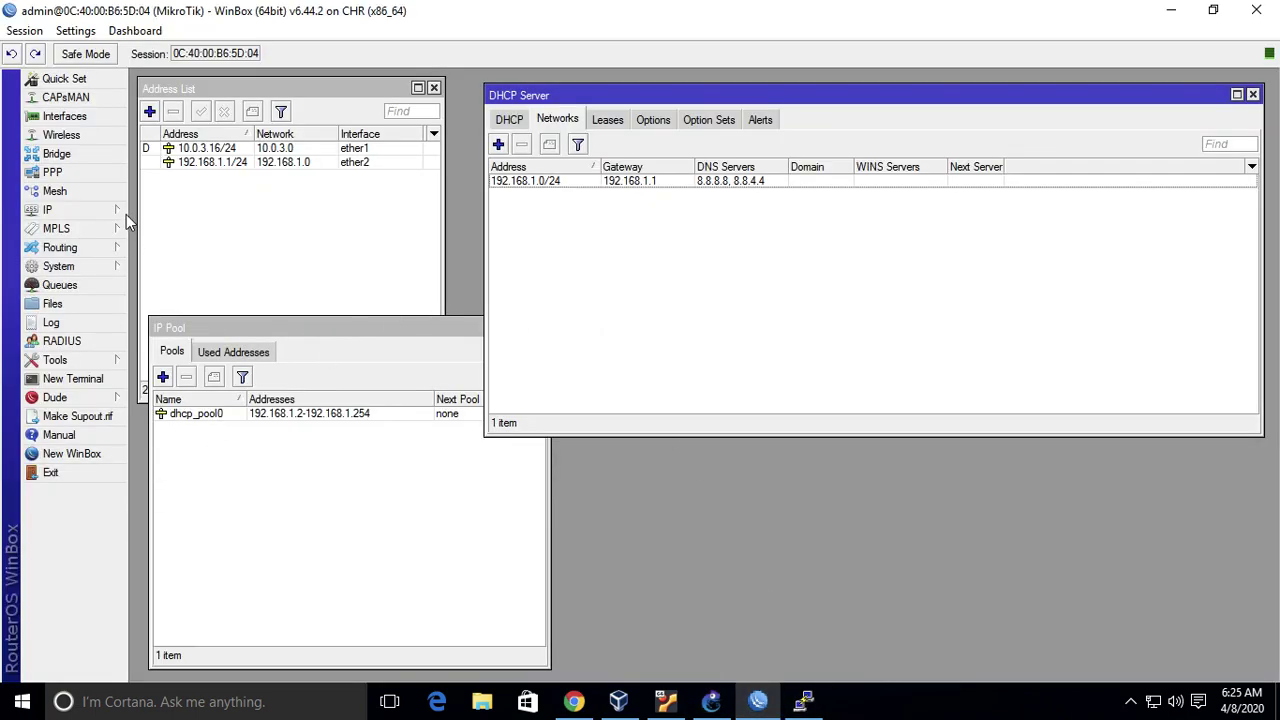
# - Close the IP Pool and DHCP Server windows and create bridge1 with default settings
pyautogui.click(336, 481)
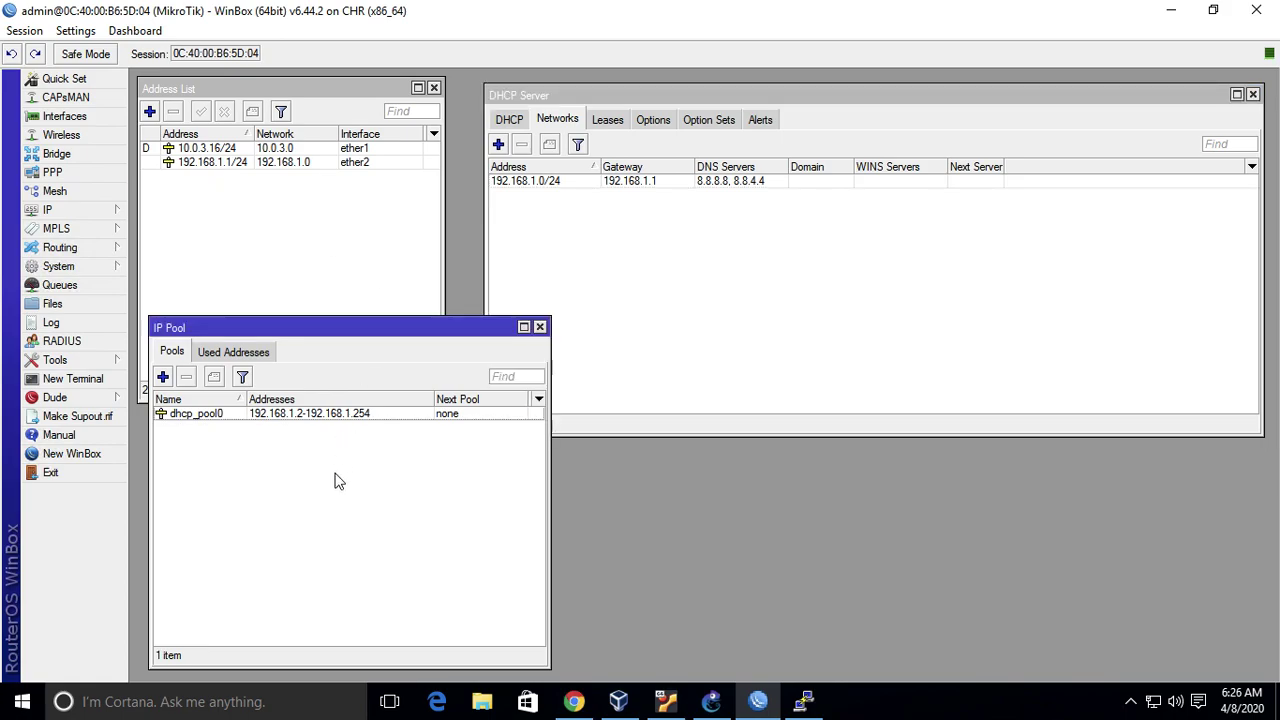
pyautogui.press('Escape')
pyautogui.press('Escape')
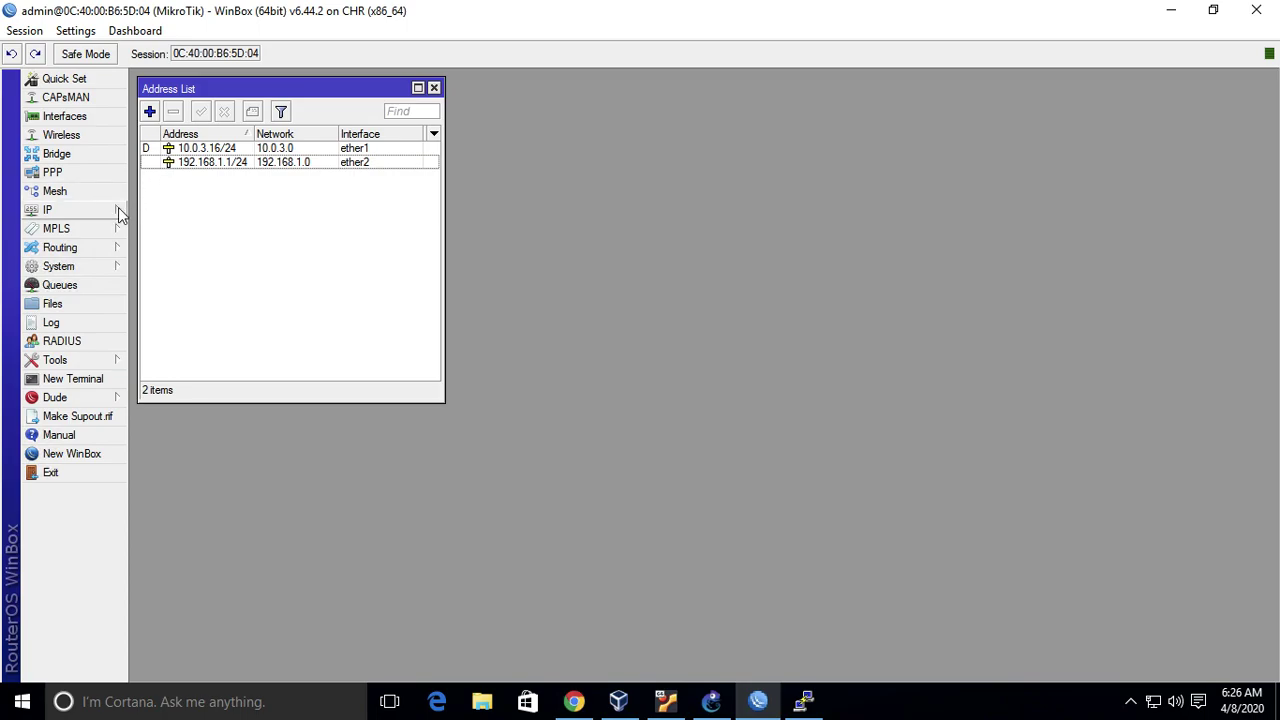
pyautogui.click(57, 154)
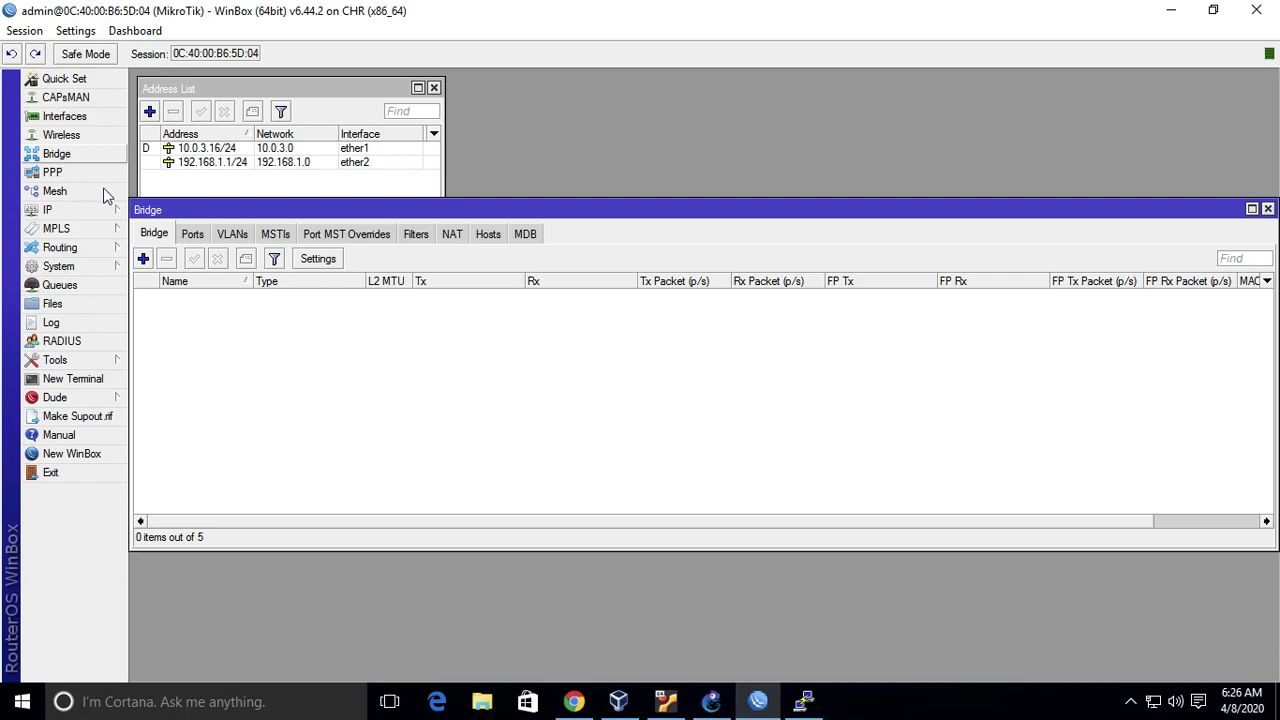
pyautogui.click(145, 260)
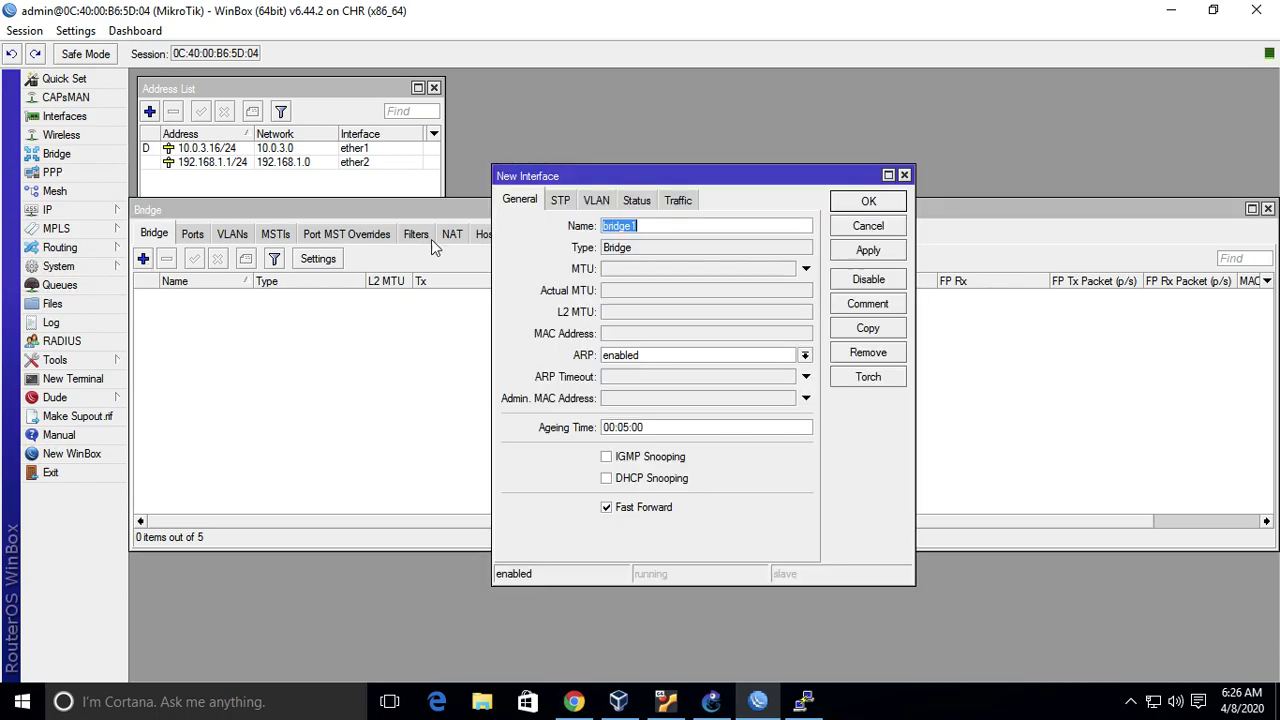
pyautogui.click(864, 202)
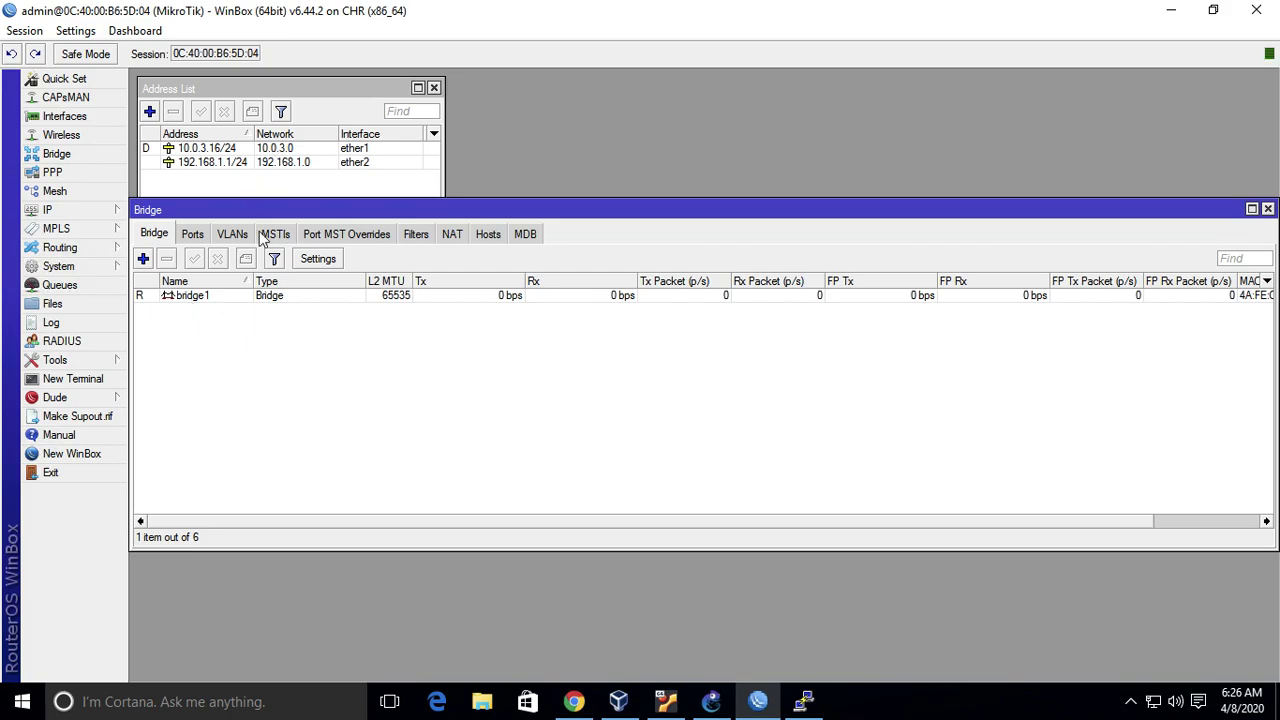
# - Begin adding ether2 as a bridge port, then abandon the attempt
pyautogui.click(193, 236)
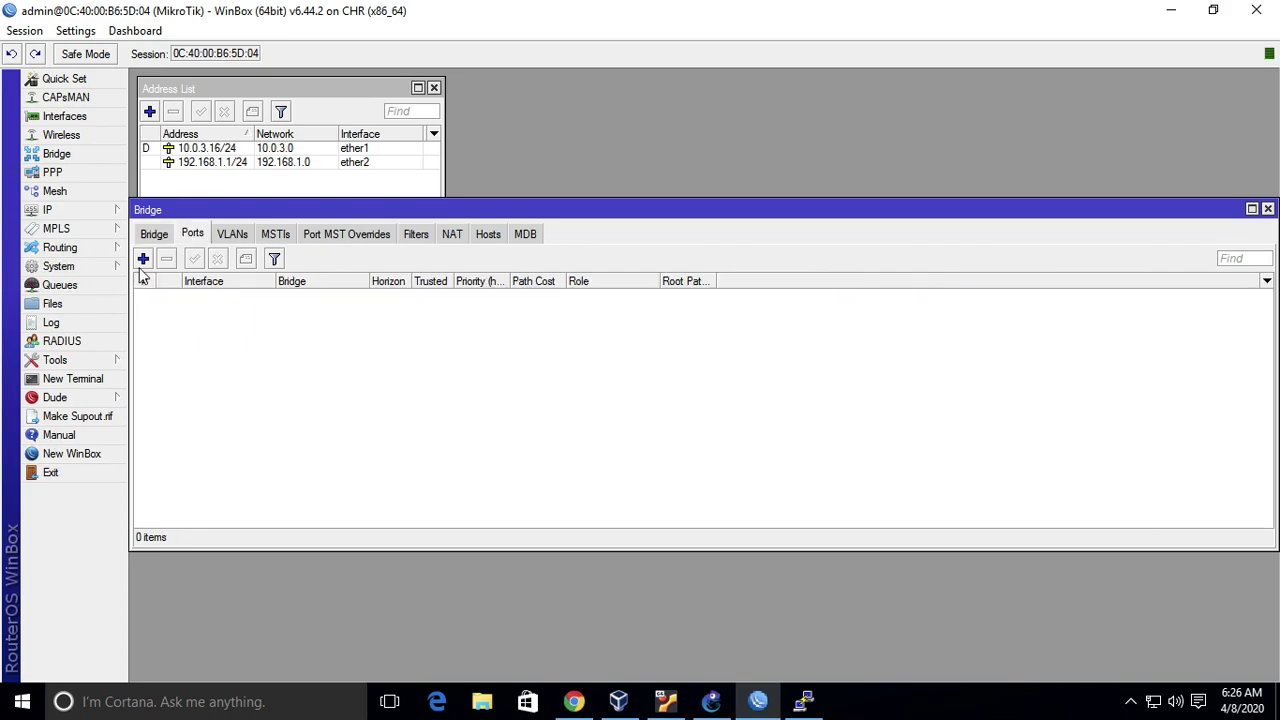
pyautogui.click(151, 236)
pyautogui.click(187, 238)
pyautogui.click(143, 259)
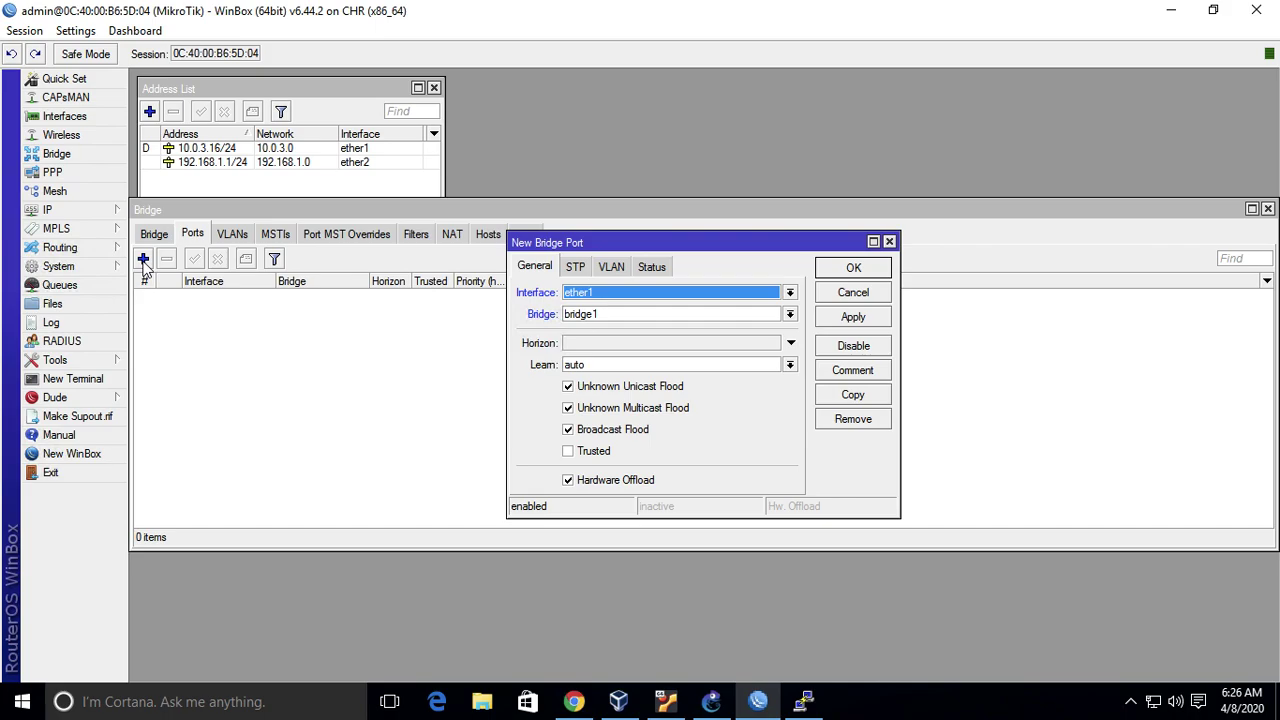
pyautogui.click(641, 297)
pyautogui.click(640, 346)
pyautogui.click(848, 294)
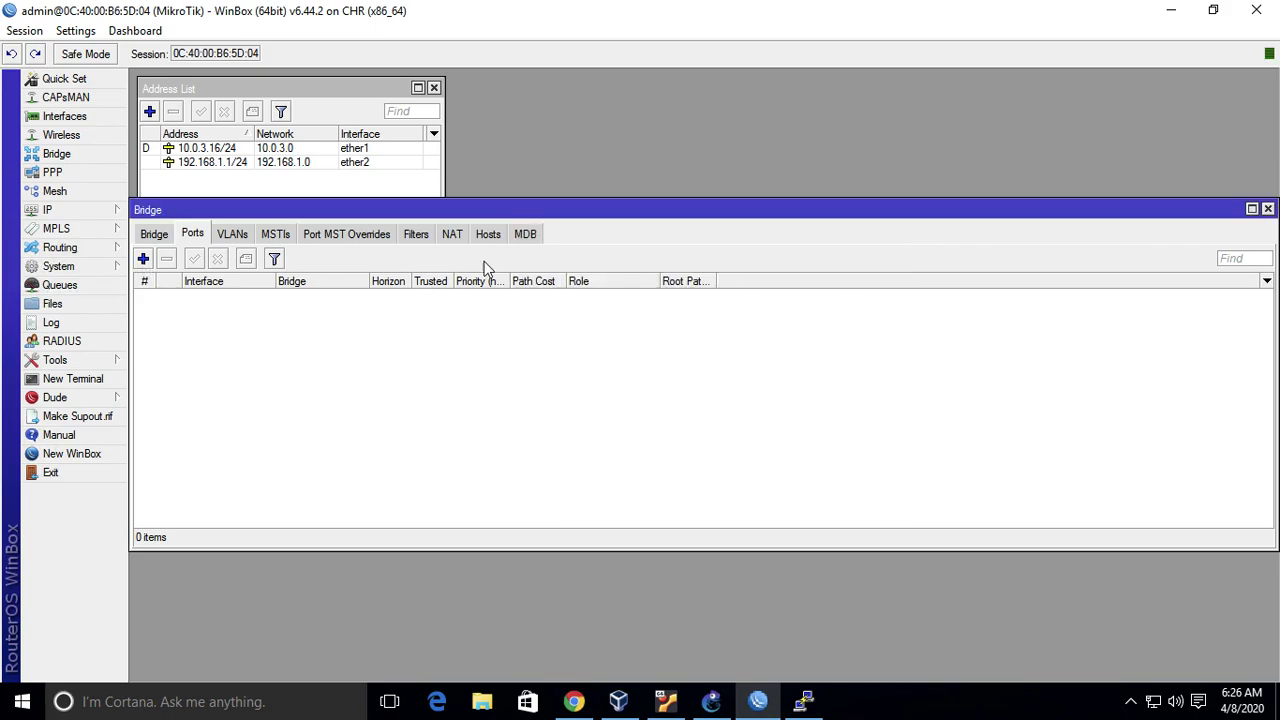
# - Add ether2 as a port of bridge1
pyautogui.click(158, 238)
pyautogui.click(193, 236)
pyautogui.click(151, 257)
pyautogui.click(627, 290)
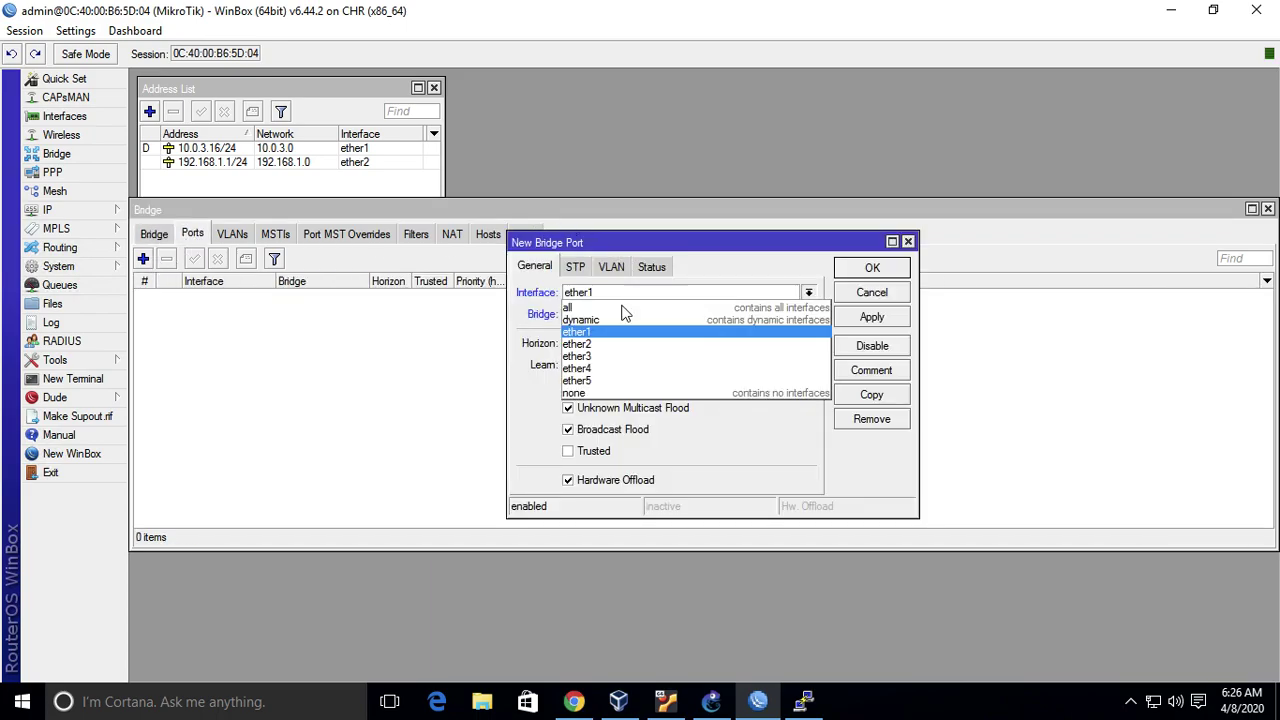
pyautogui.click(620, 346)
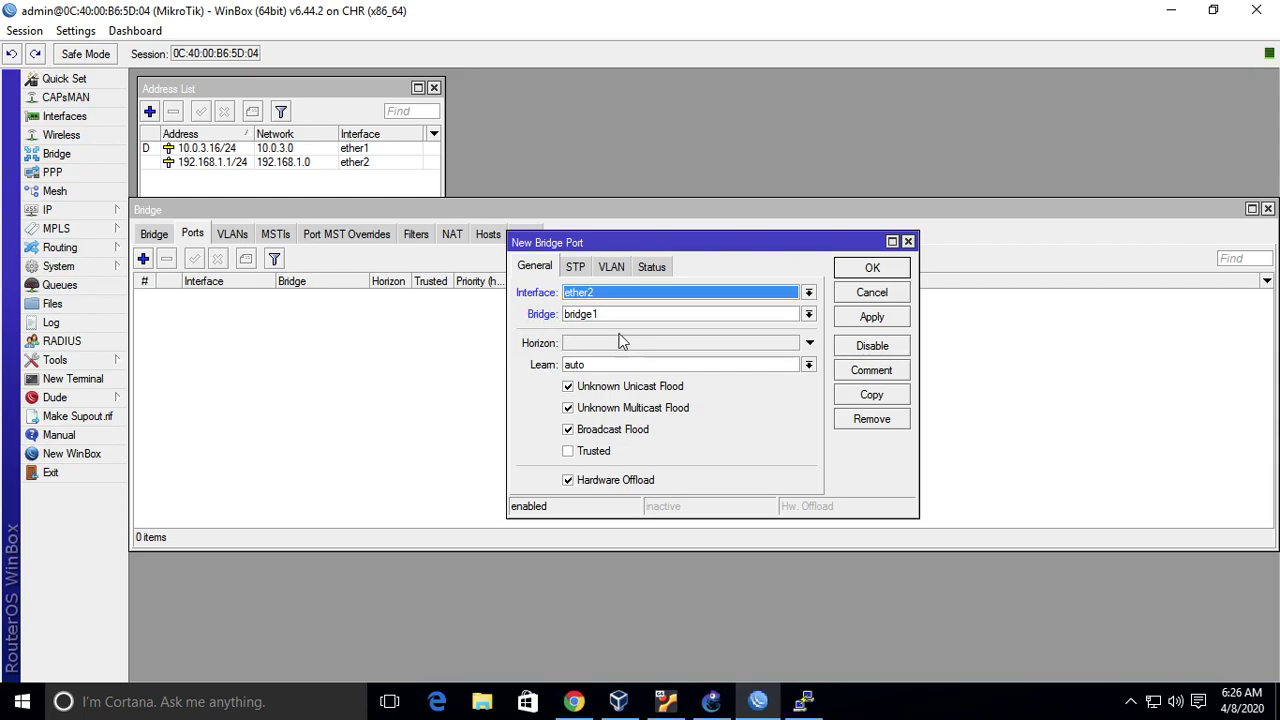
pyautogui.click(898, 270)
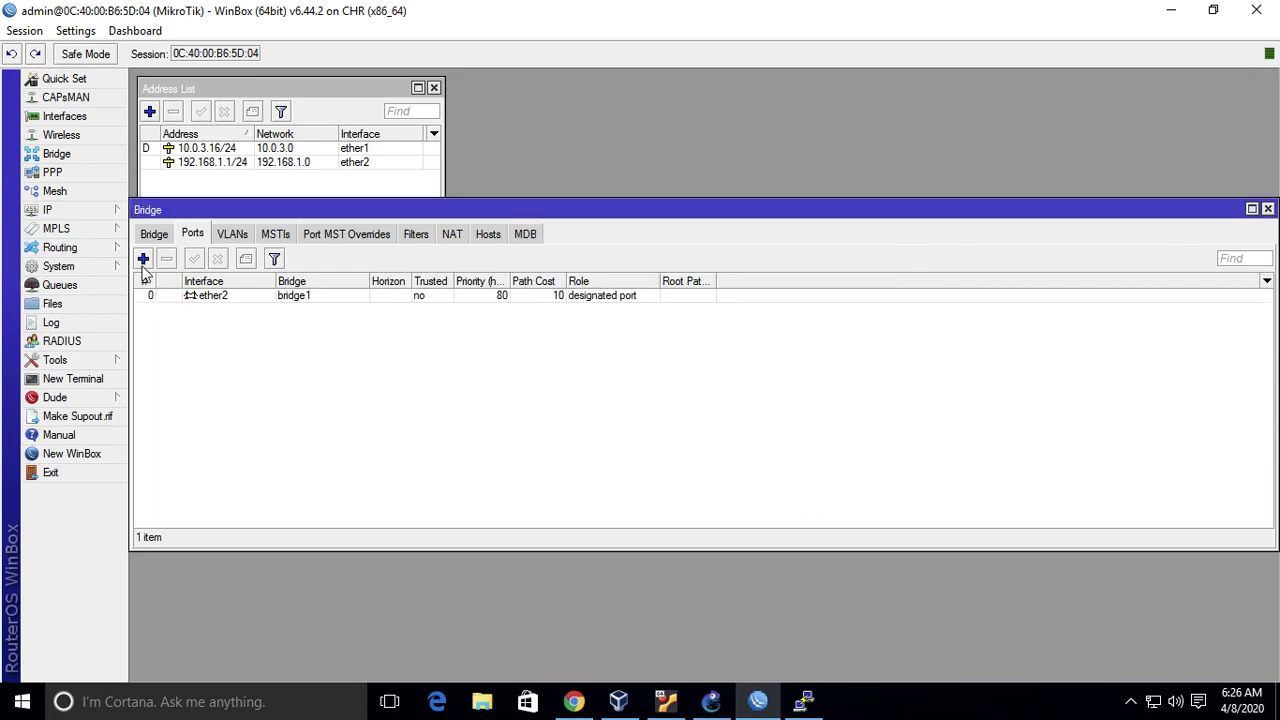
# - Add ether3 as a second port of bridge1
pyautogui.click(144, 260)
pyautogui.click(628, 291)
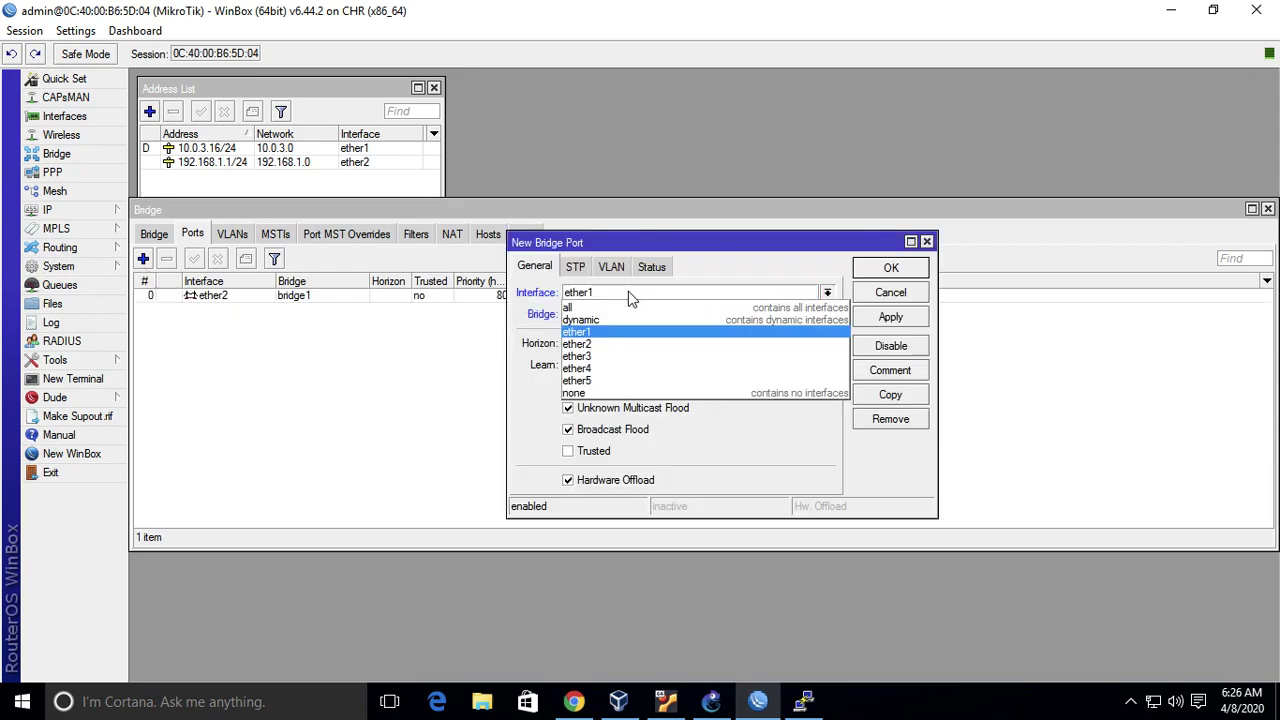
pyautogui.click(620, 357)
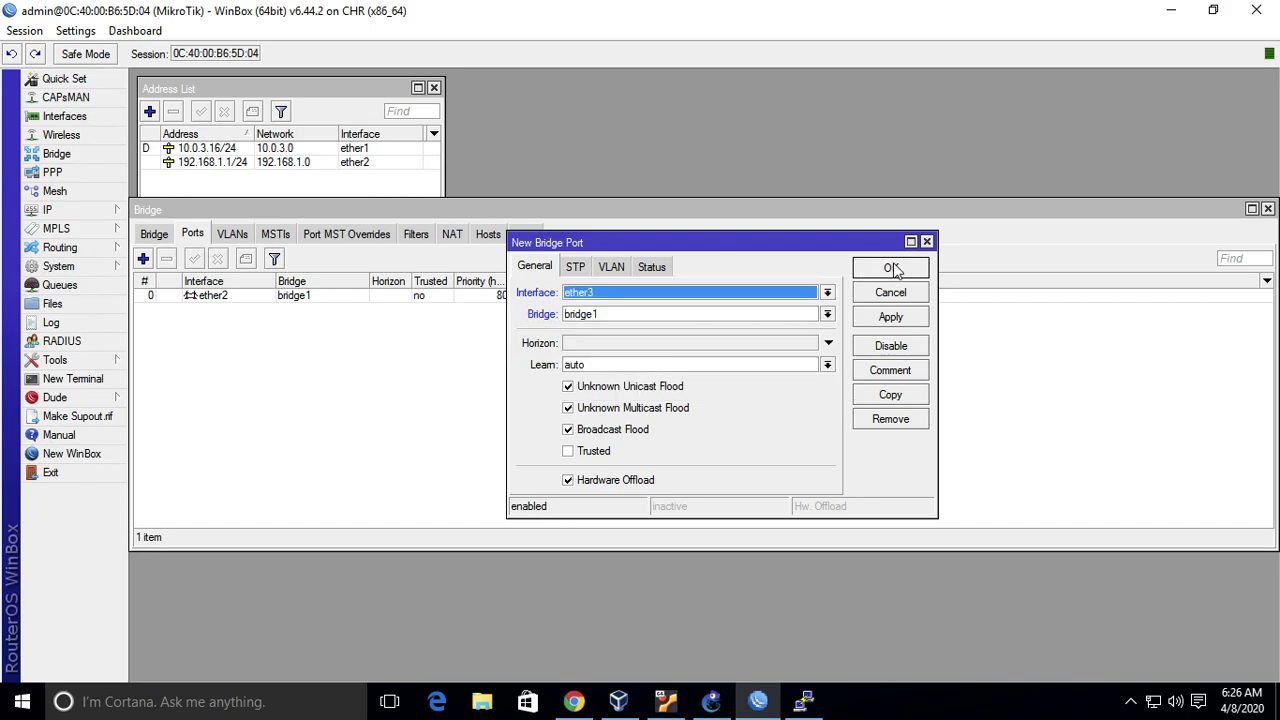
pyautogui.click(891, 268)
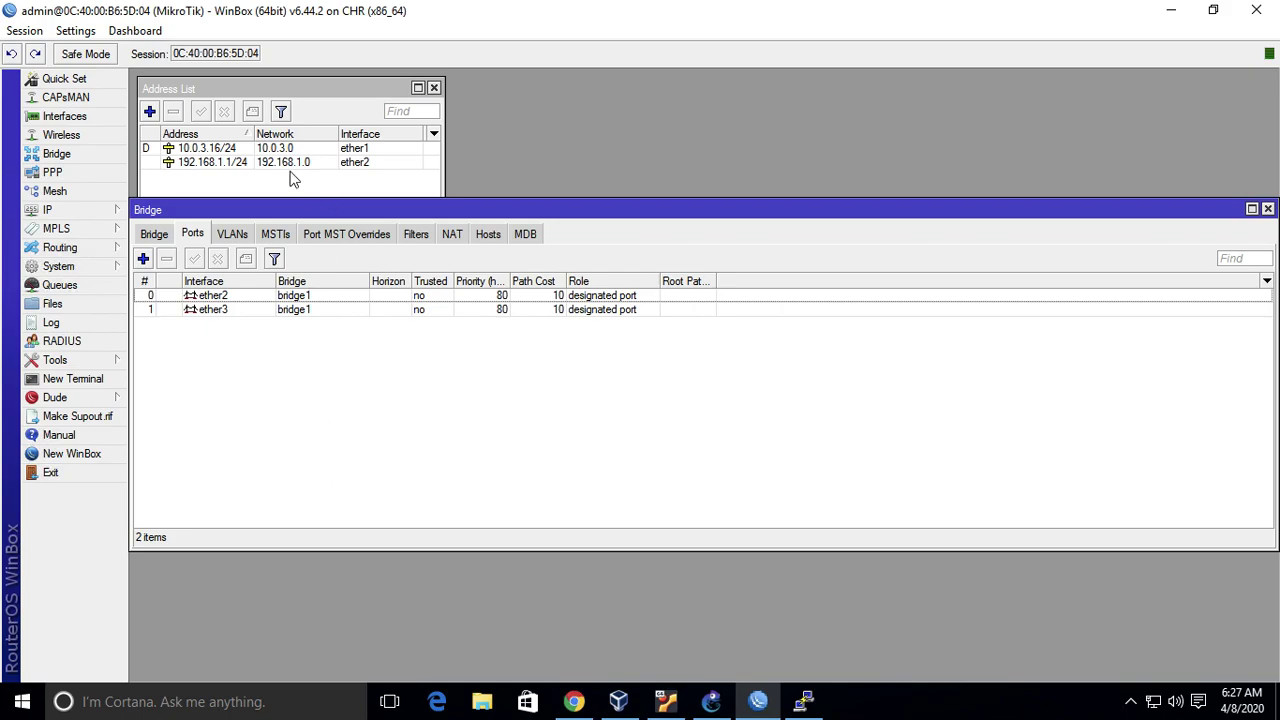
pyautogui.click(268, 188)
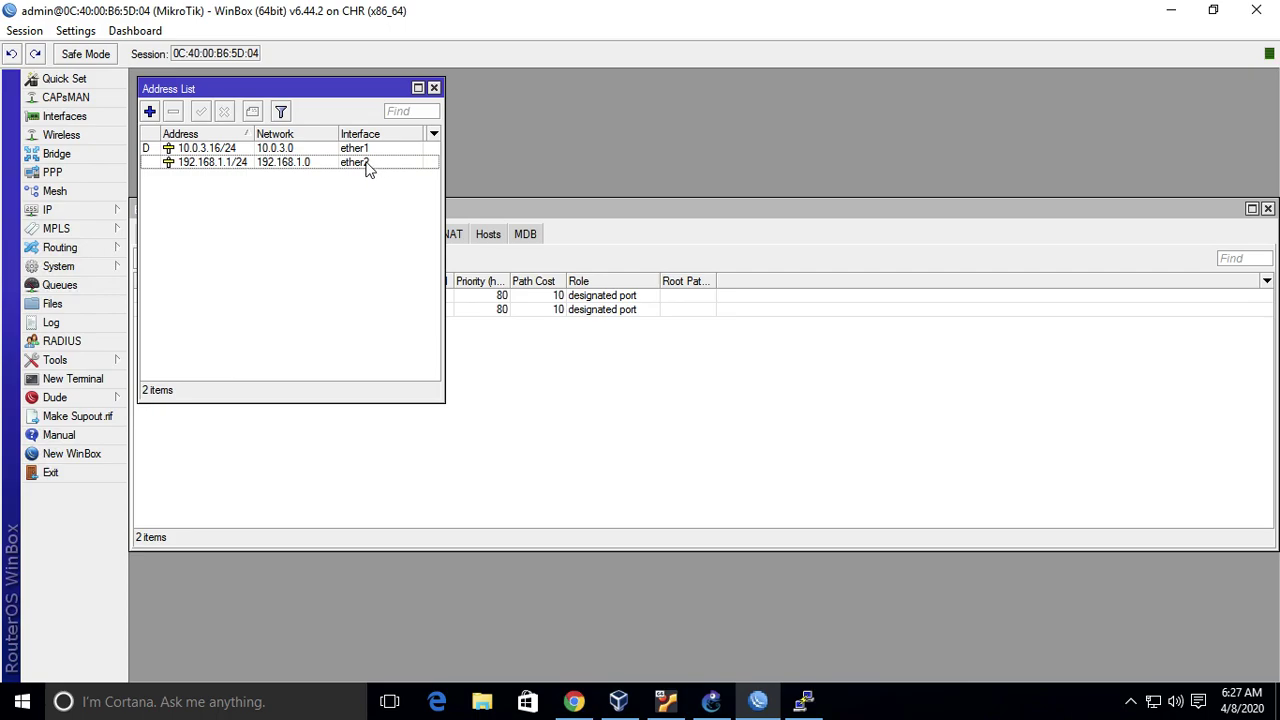
# - Check the WinBox DHCP server leases, confirming both guests are bound
pyautogui.click(797, 697)
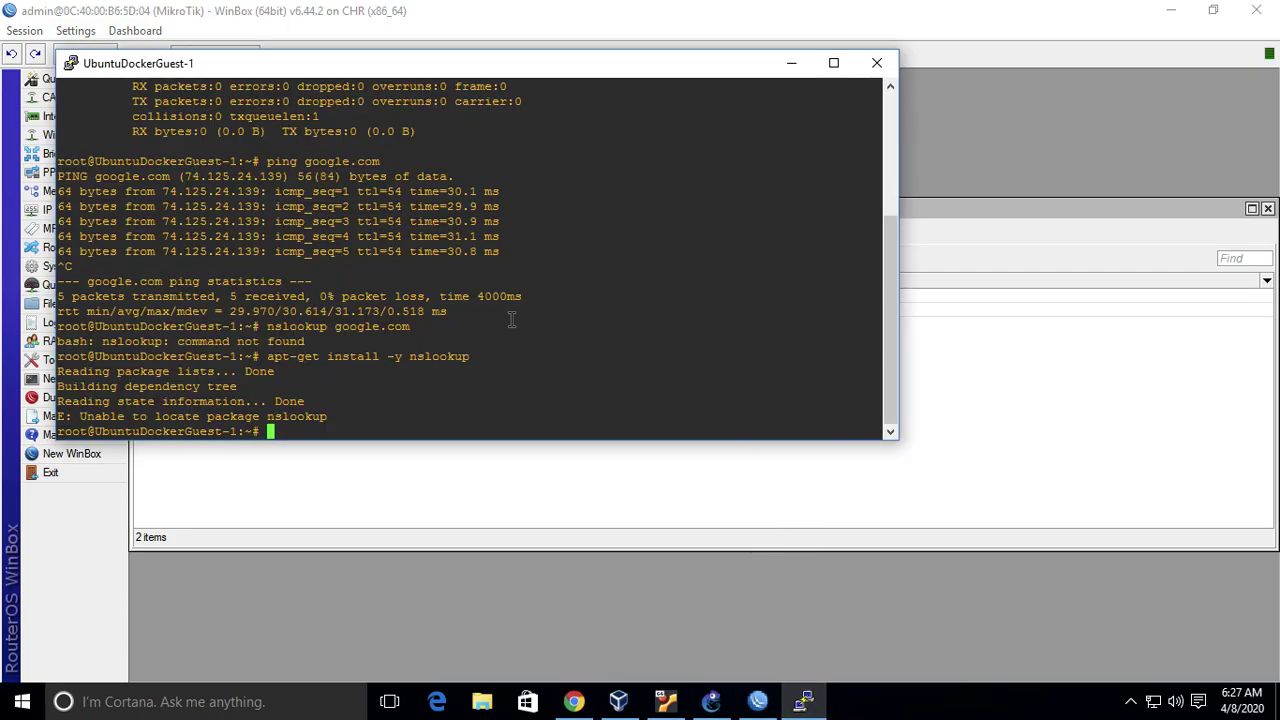
pyautogui.write('ifcon')
pyautogui.click(1068, 338)
pyautogui.click(113, 214)
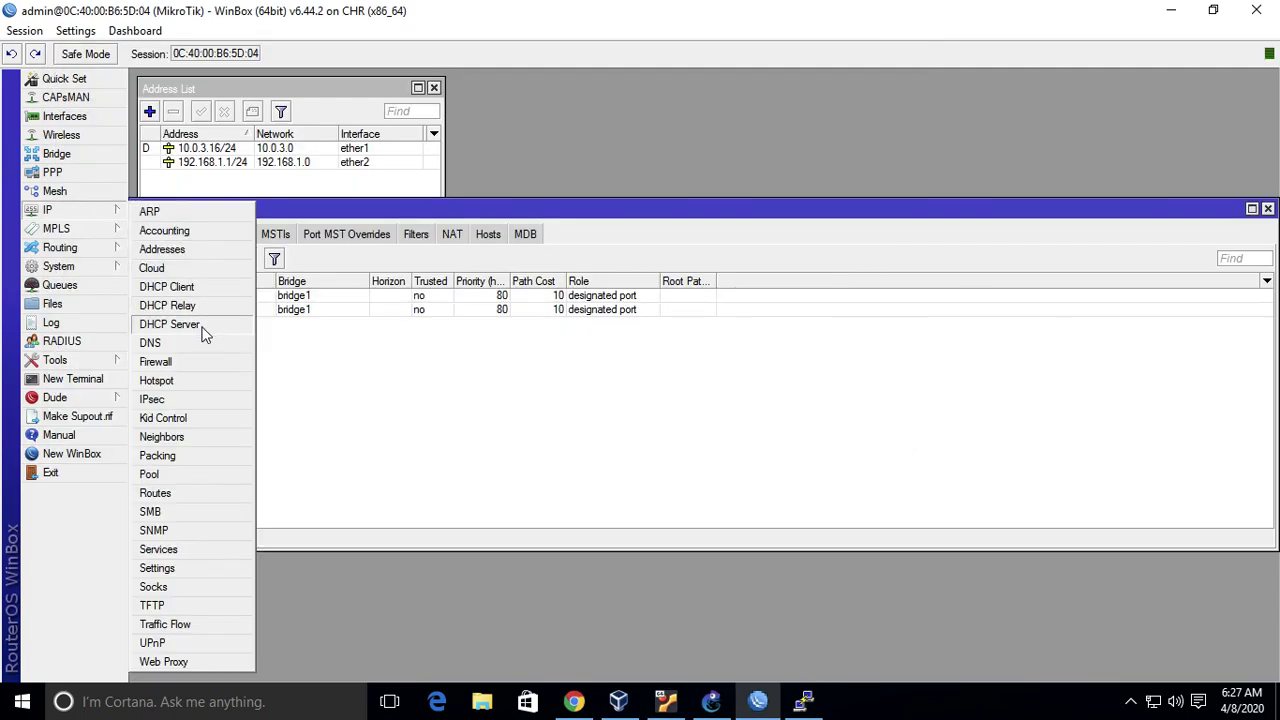
pyautogui.click(205, 323)
pyautogui.click(612, 121)
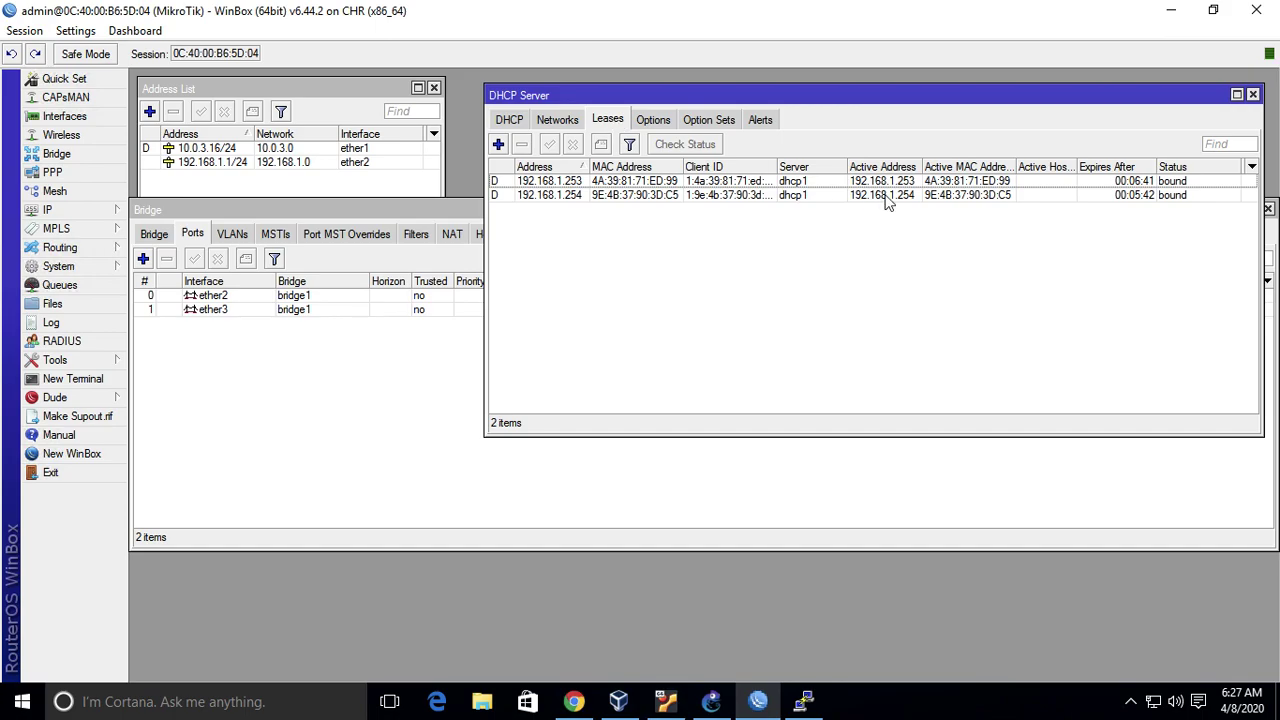
pyautogui.click(1252, 94)
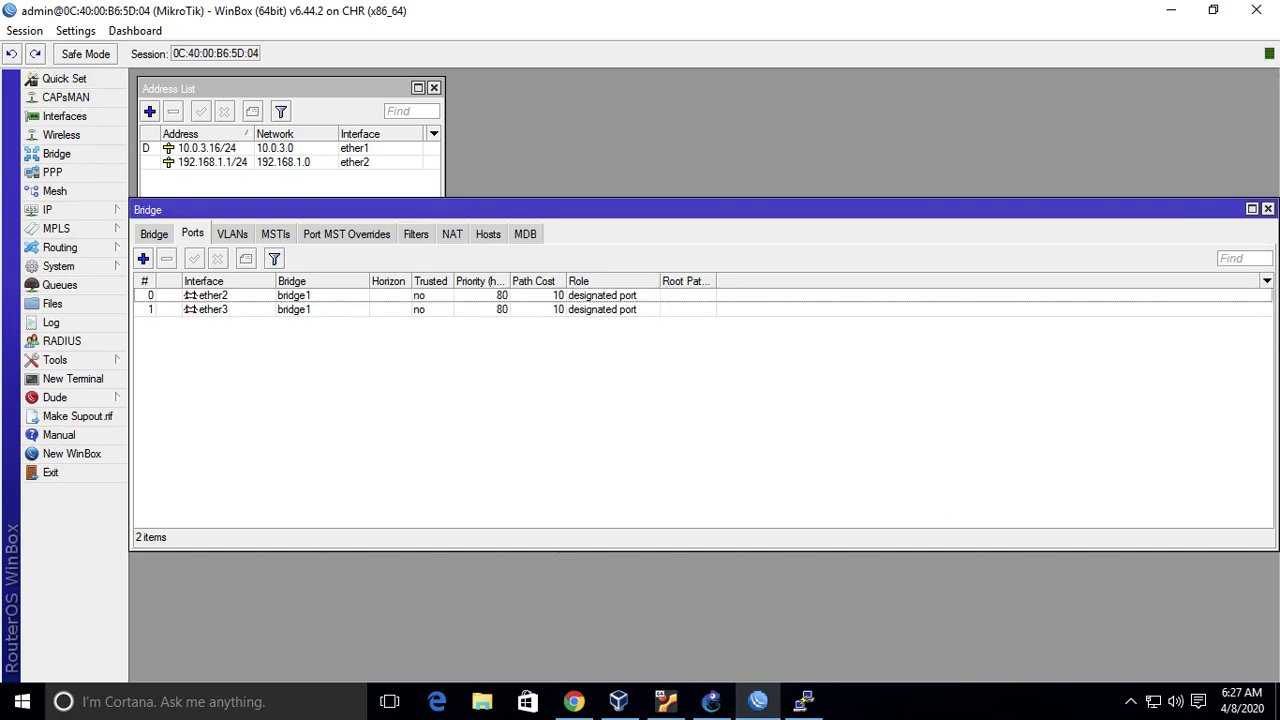
# - Ping google.com from UbuntuDockerGuest-1's terminal, confirming 0% packet loss
pyautogui.click(806, 705)
pyautogui.write('pin^C')
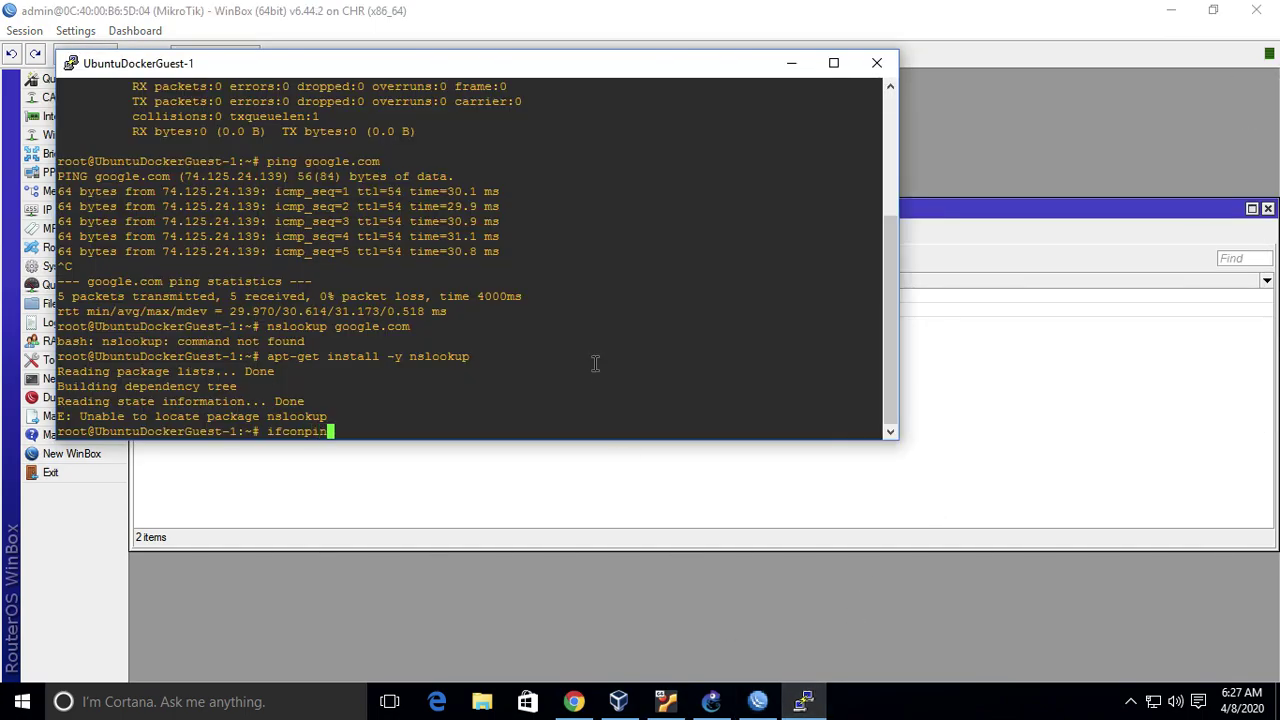
pyautogui.hotkey('ctrl', 'c')
pyautogui.write('ping google.com')
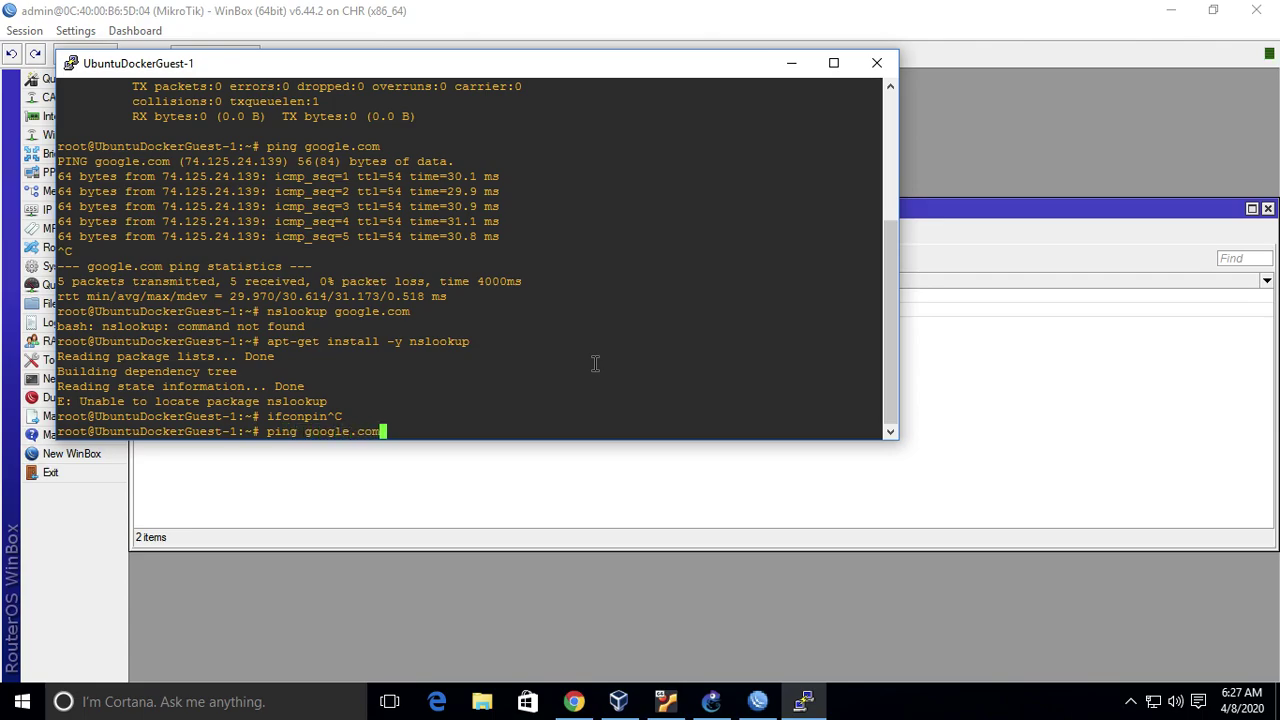
pyautogui.press('Return')
pyautogui.hotkey('ctrl', 'c')
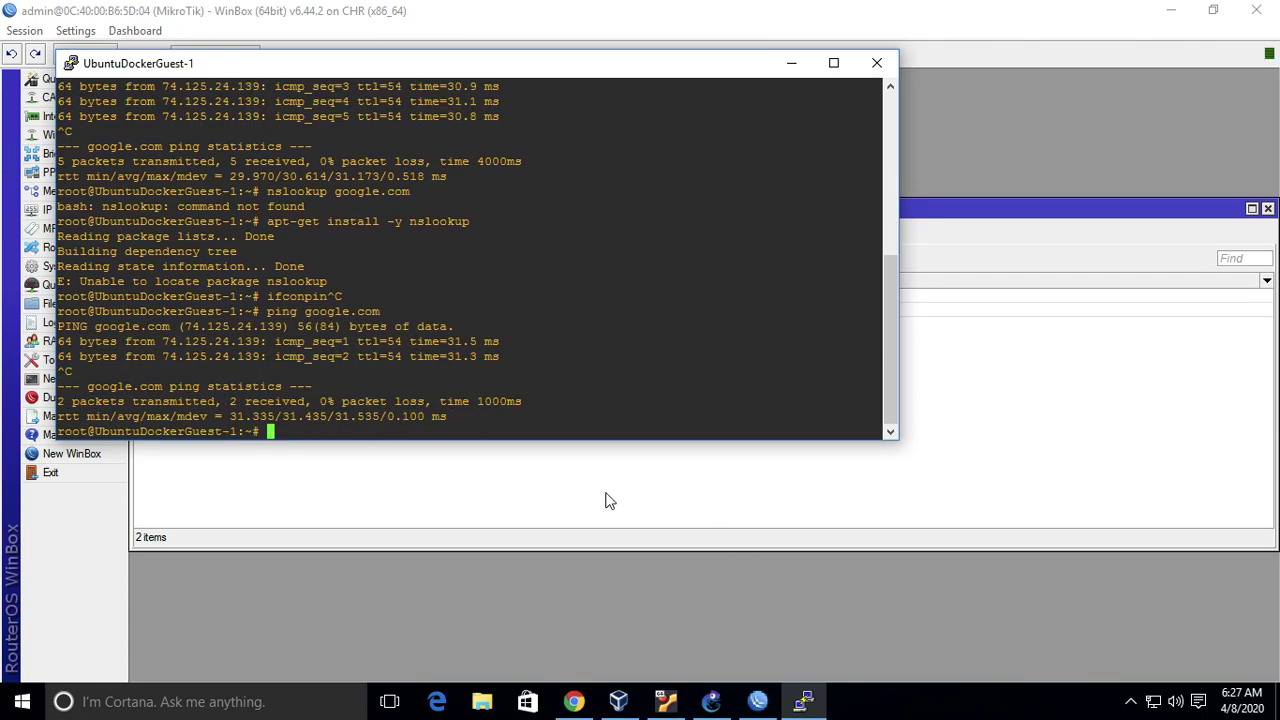
# - Open UbuntuDockerGuest-2's console from GNS3 and ping google.com until replies arrive
pyautogui.click(713, 703)
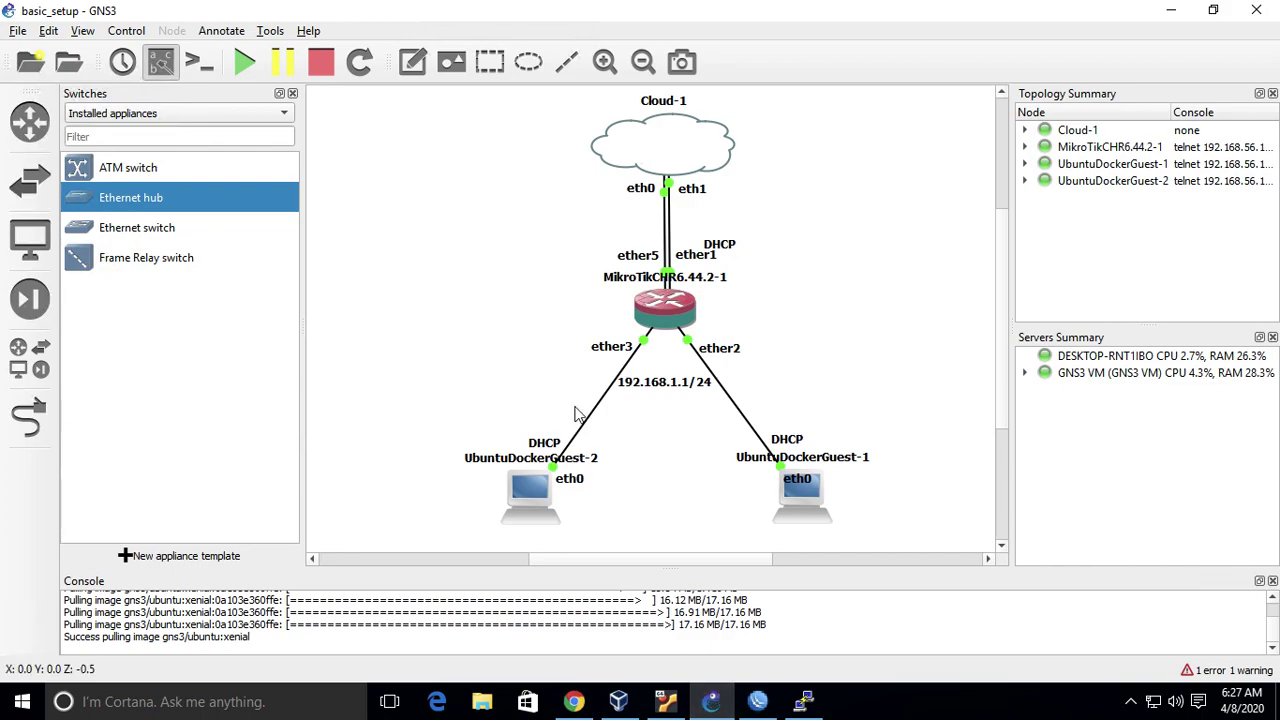
pyautogui.rightClick(533, 500)
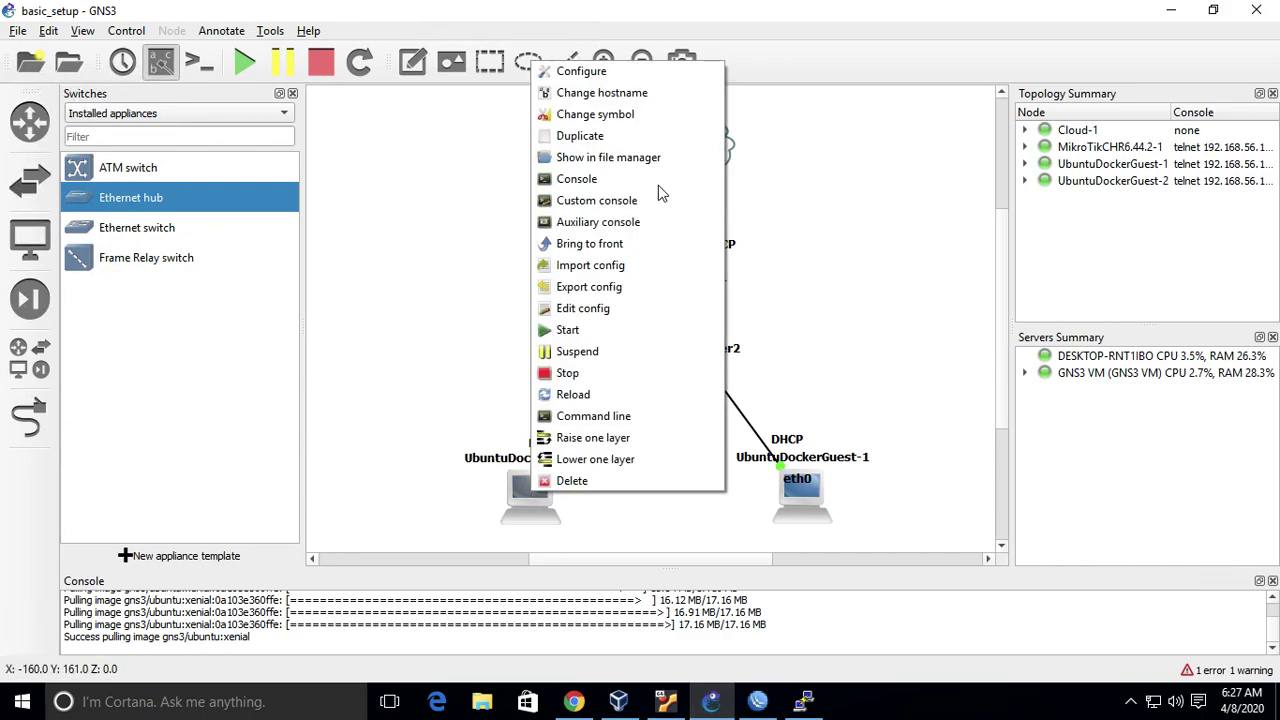
pyautogui.click(603, 180)
pyautogui.write('ping google.com')
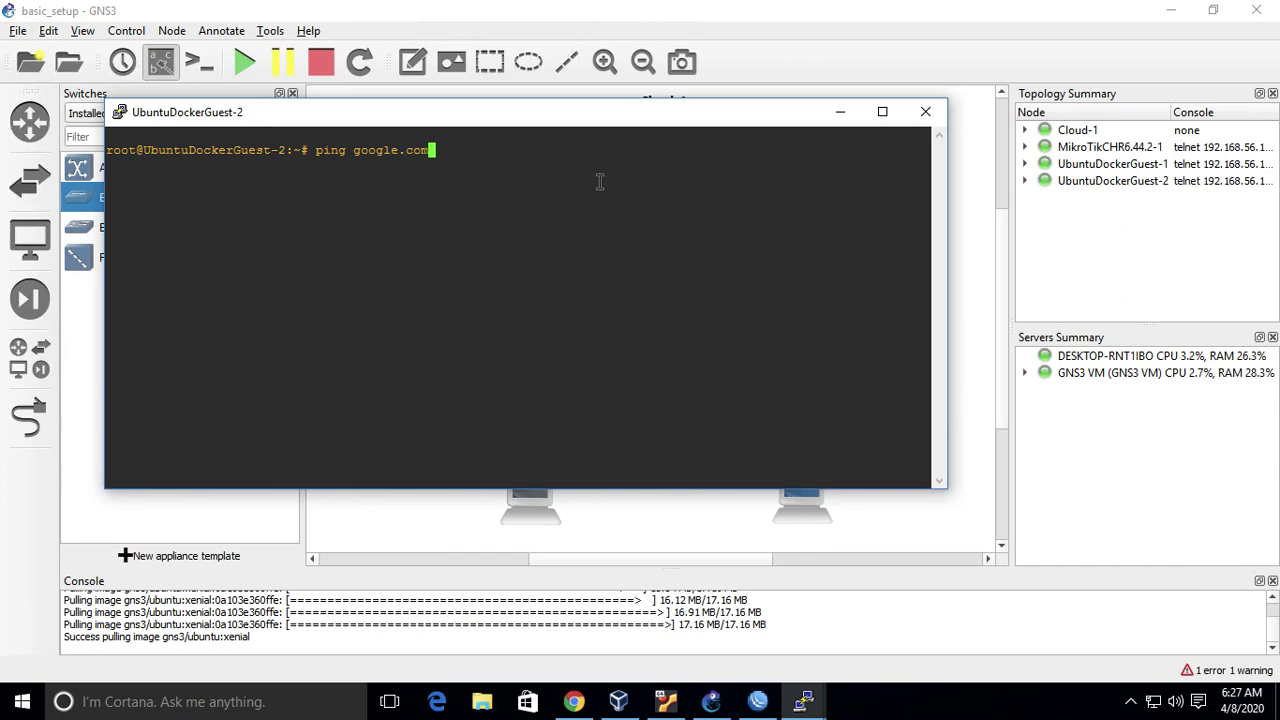
pyautogui.press('Return')
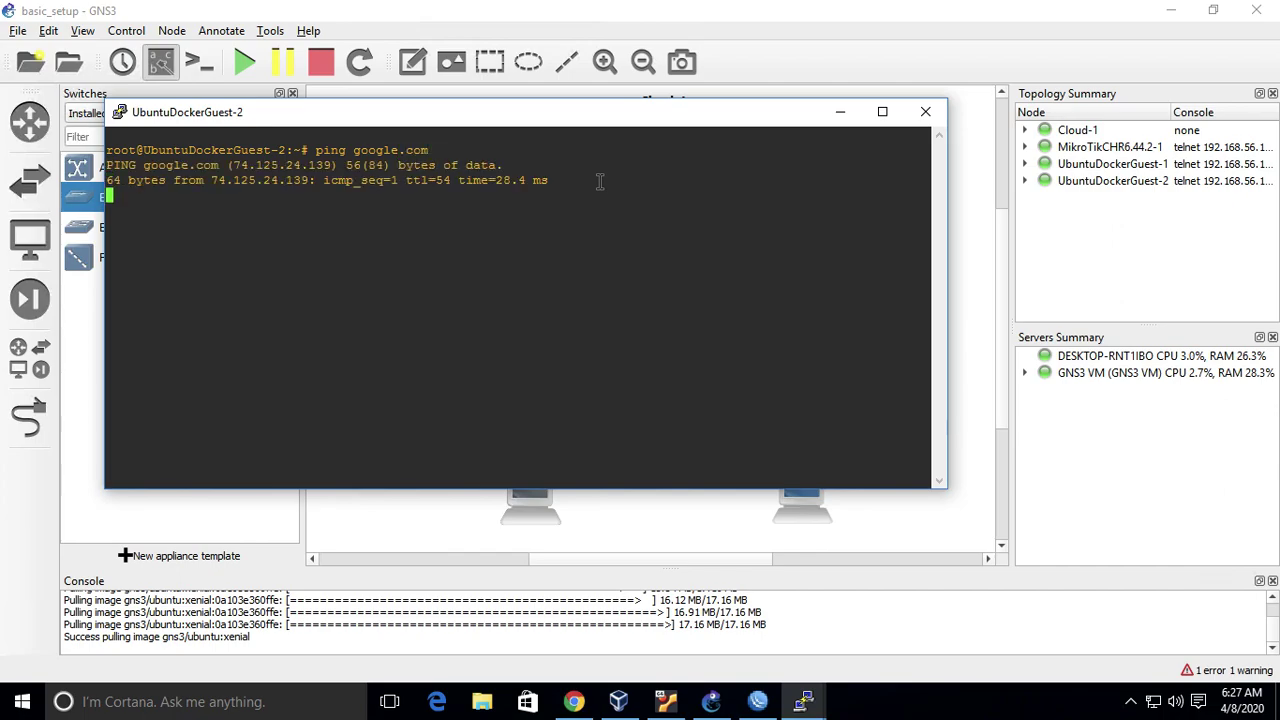
pyautogui.hotkey('ctrl', 'c')
pyautogui.click(758, 701)
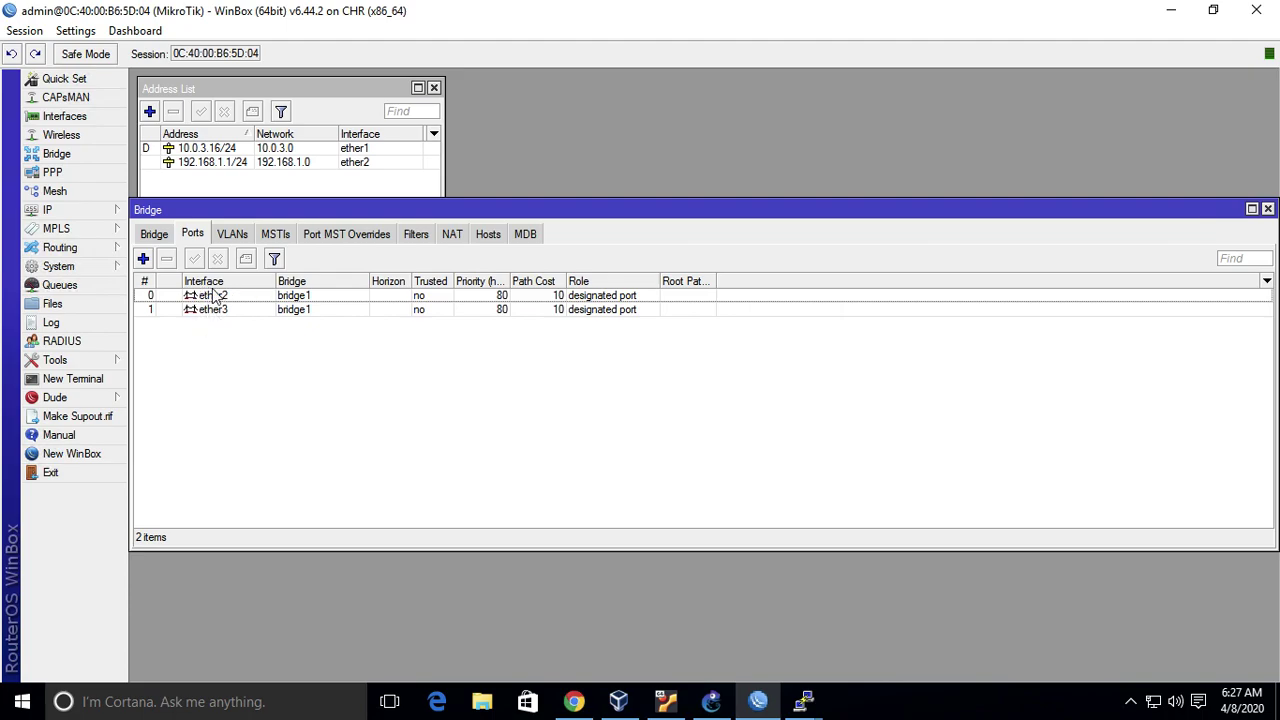
# - Reassign the 192.168.1.1/24 address to interface bridge1 in the router's address list
pyautogui.click(321, 194)
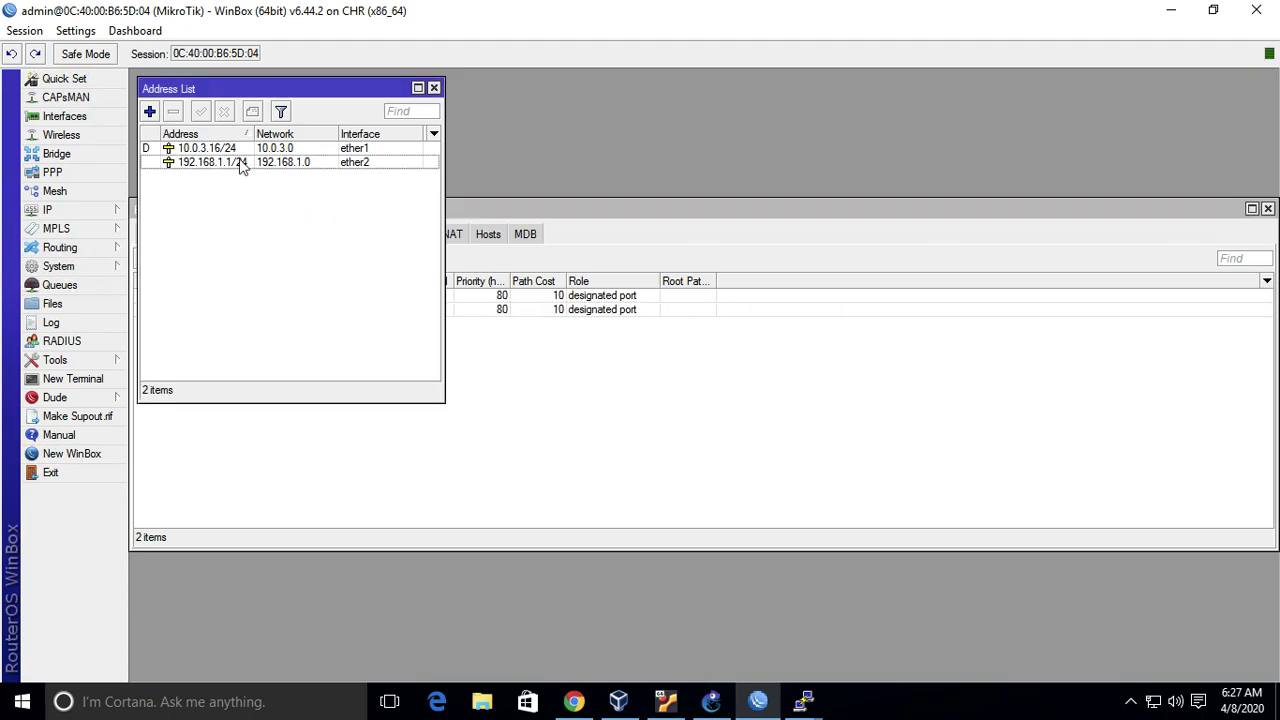
pyautogui.click(240, 164)
pyautogui.doubleClick(240, 164)
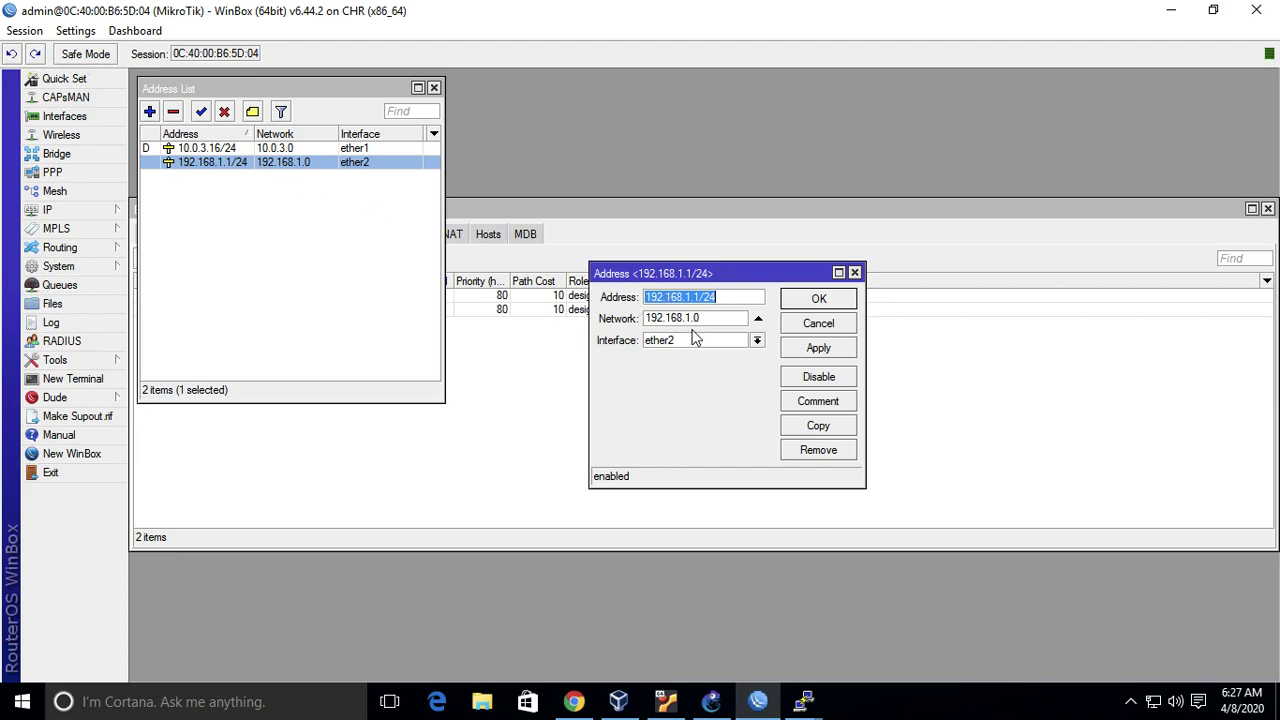
pyautogui.click(760, 345)
pyautogui.click(744, 357)
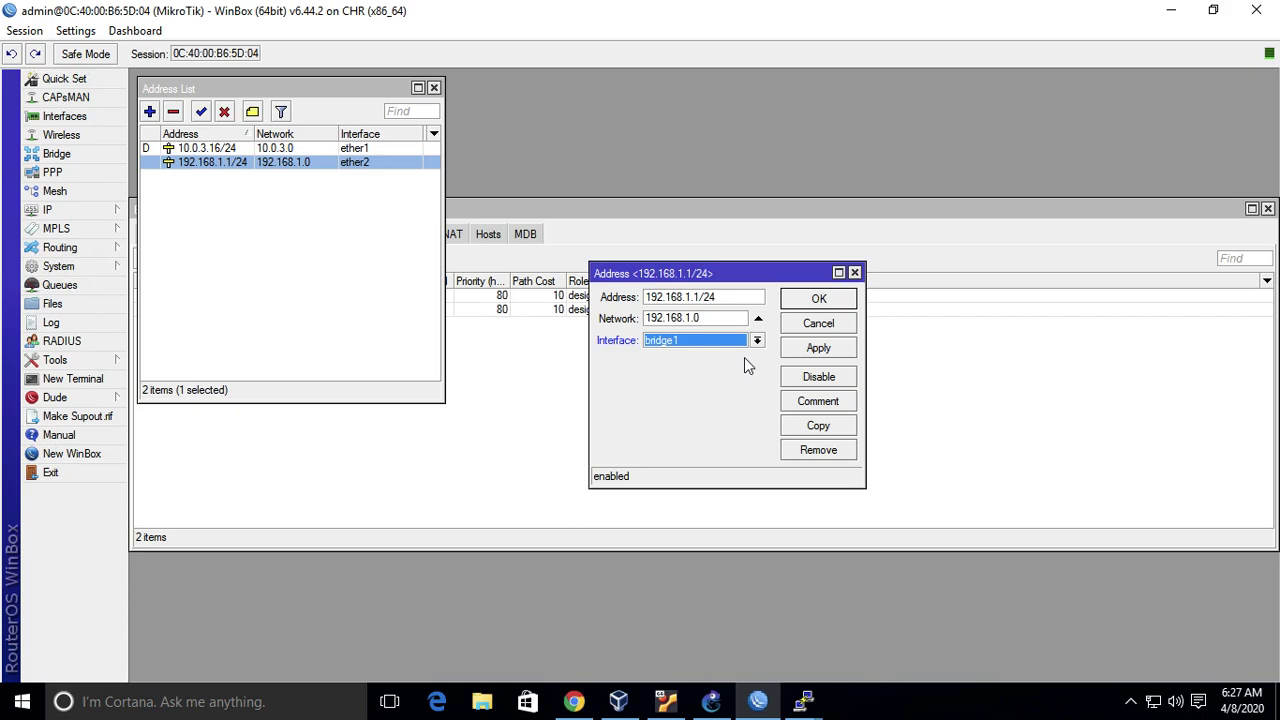
pyautogui.click(823, 299)
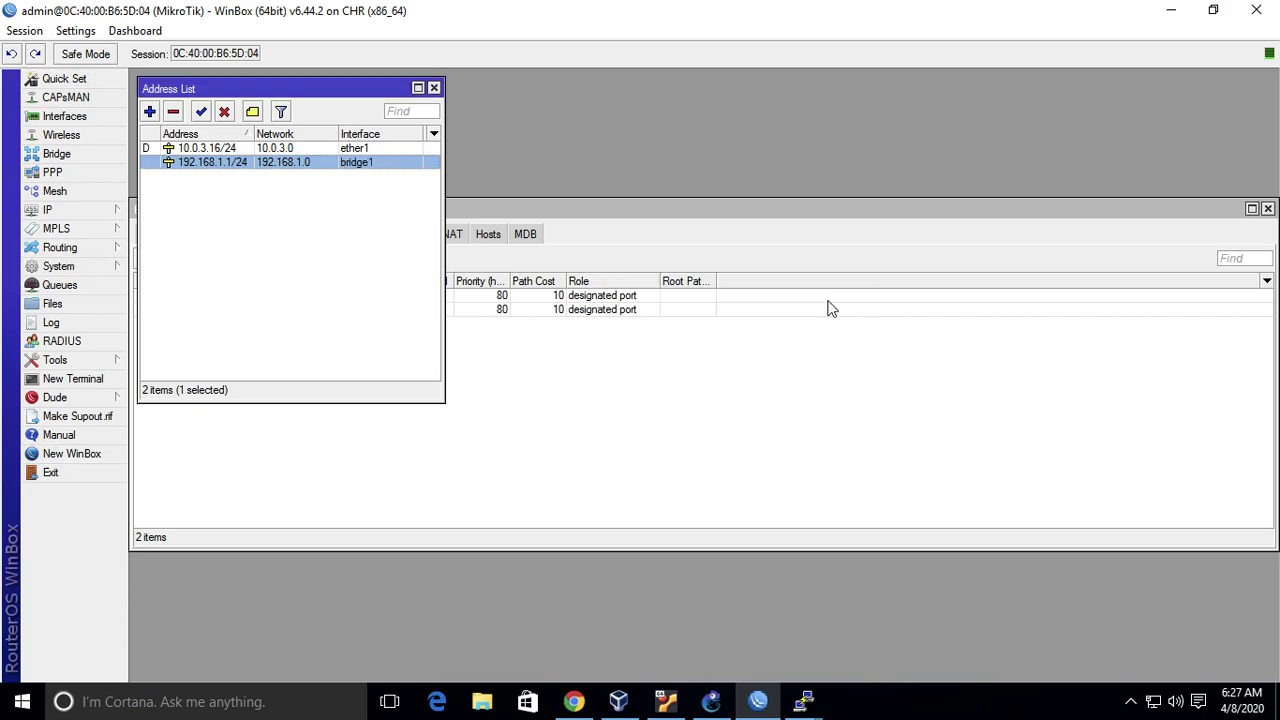
pyautogui.click(342, 281)
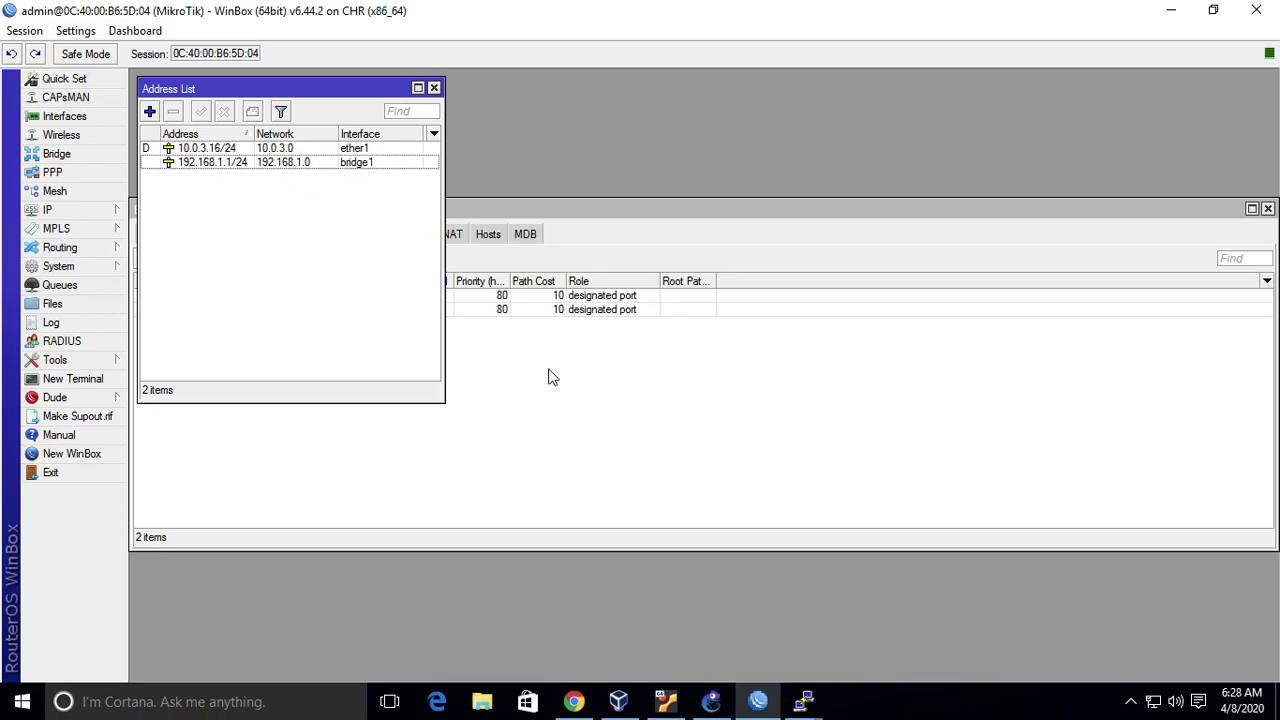
# - Review bridge1's ports list and select the ether2 port entry
pyautogui.click(573, 410)
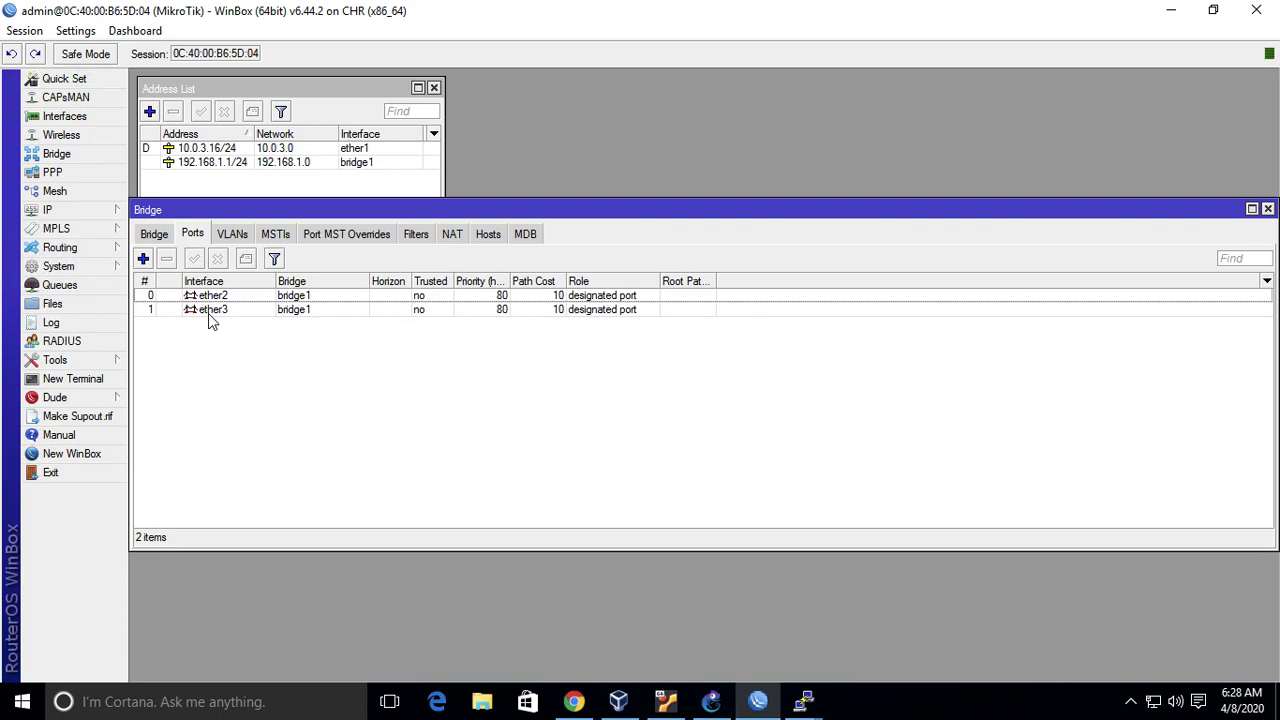
pyautogui.click(278, 190)
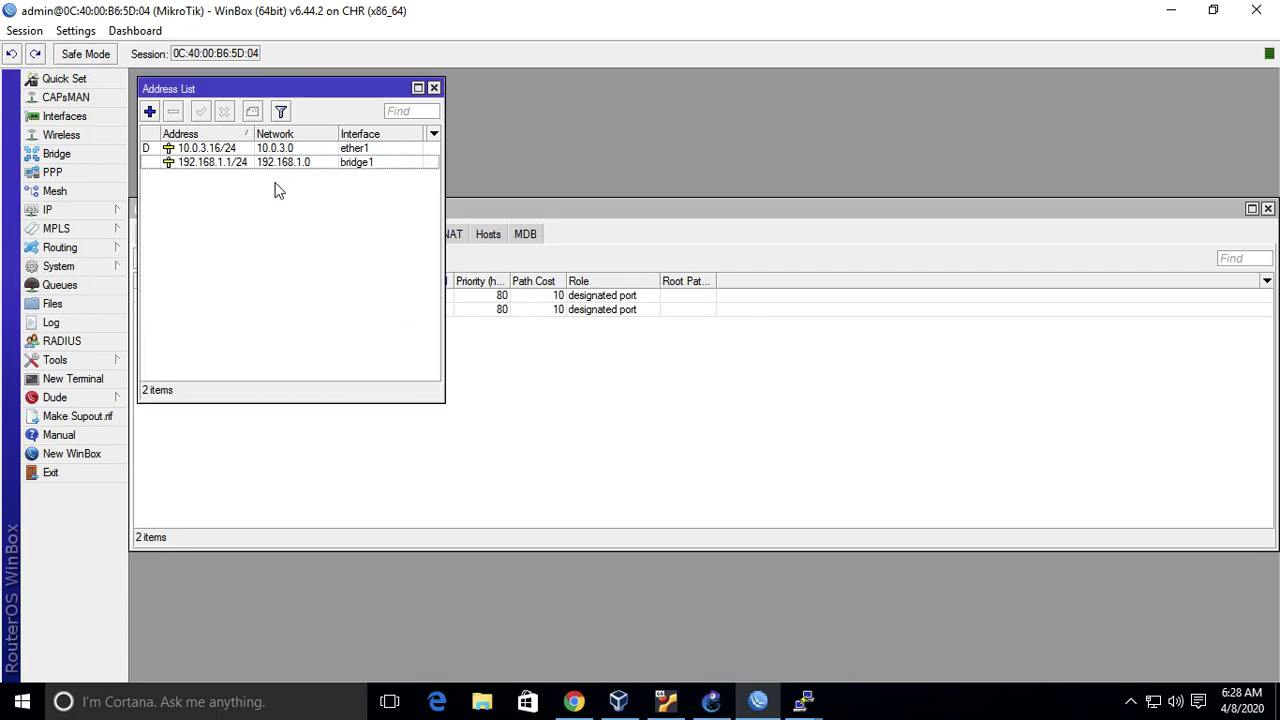
pyautogui.click(497, 505)
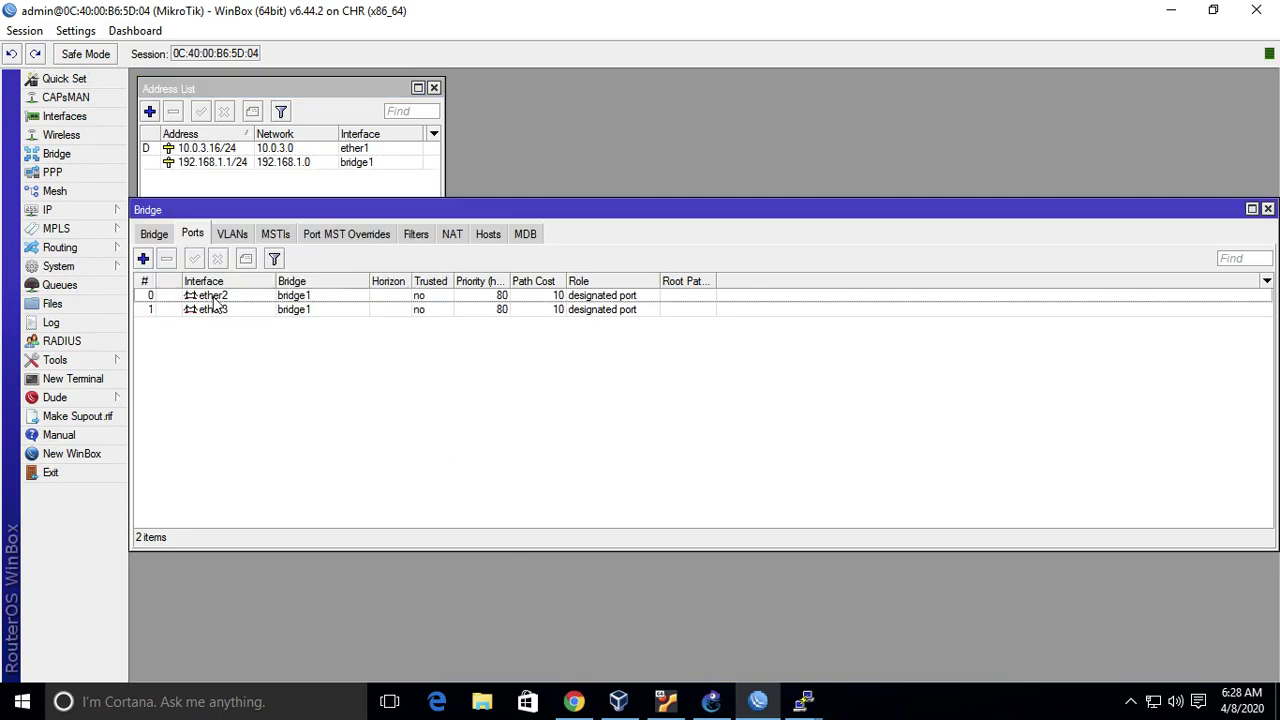
pyautogui.click(212, 298)
pyautogui.click(711, 701)
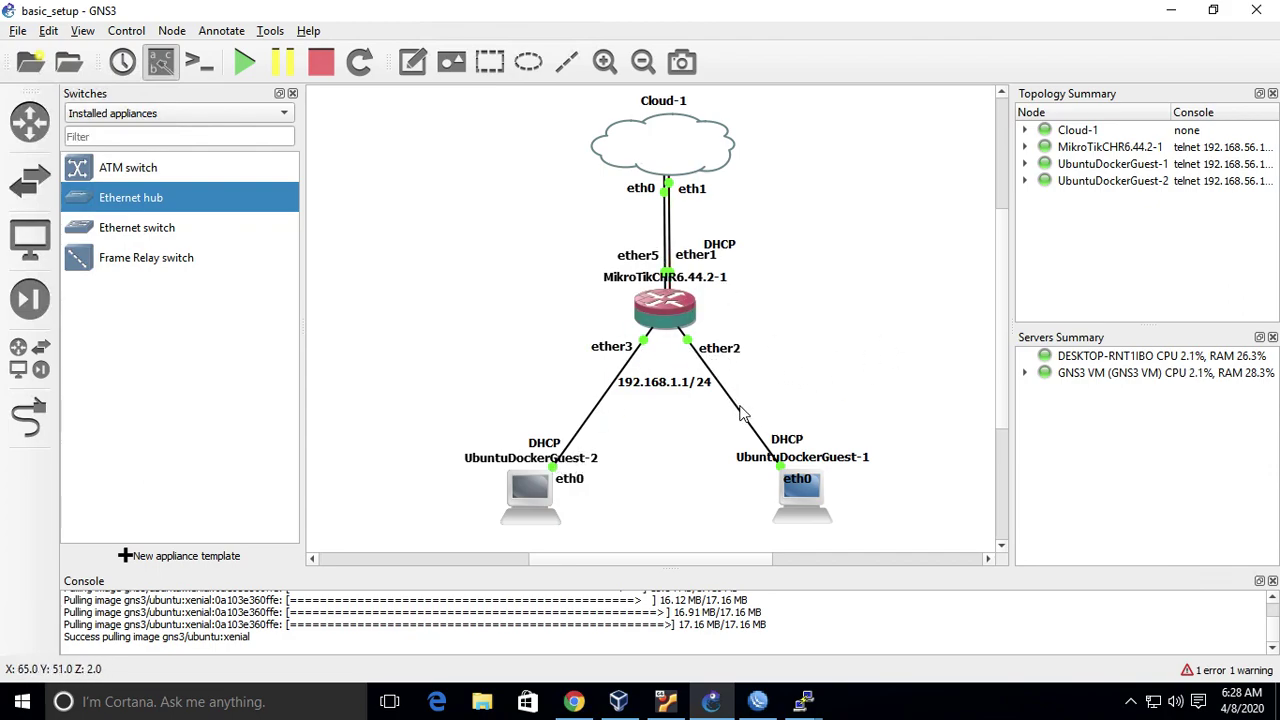
pyautogui.moveTo(807, 492)
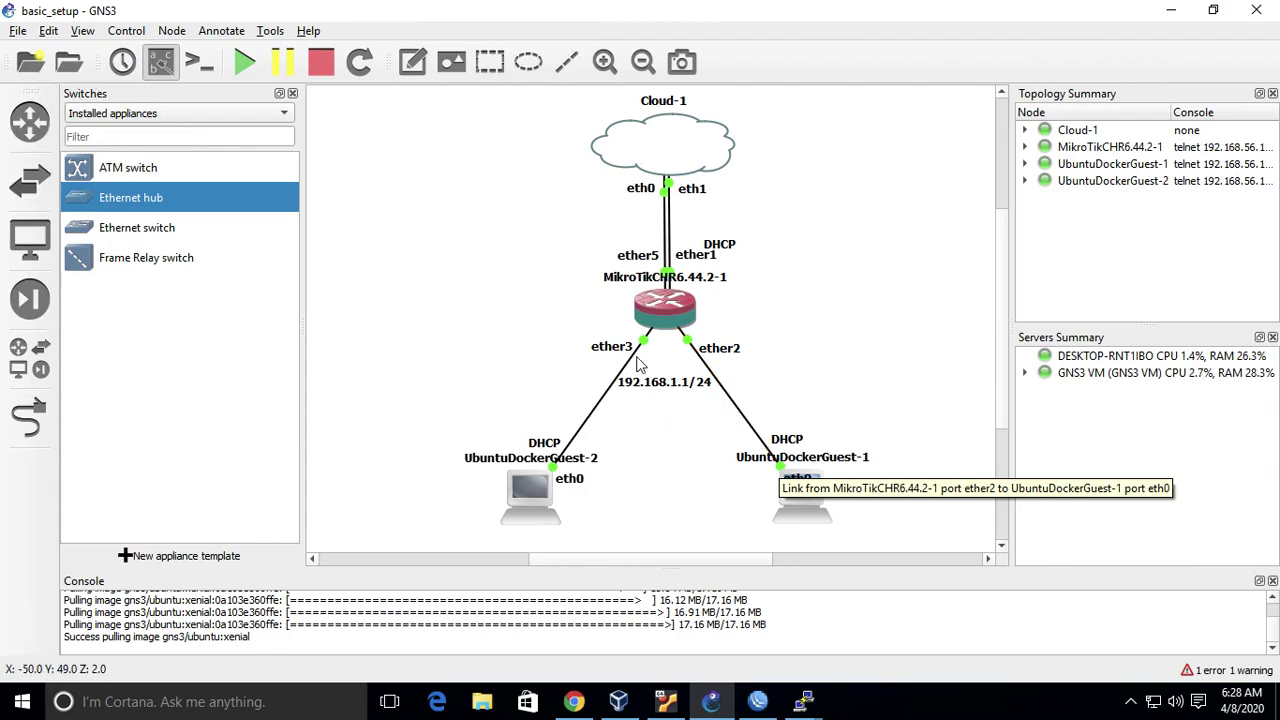
# - Review the address list showing 192.168.1.1/24 on bridge1 alongside bridge1's ports
pyautogui.click(757, 700)
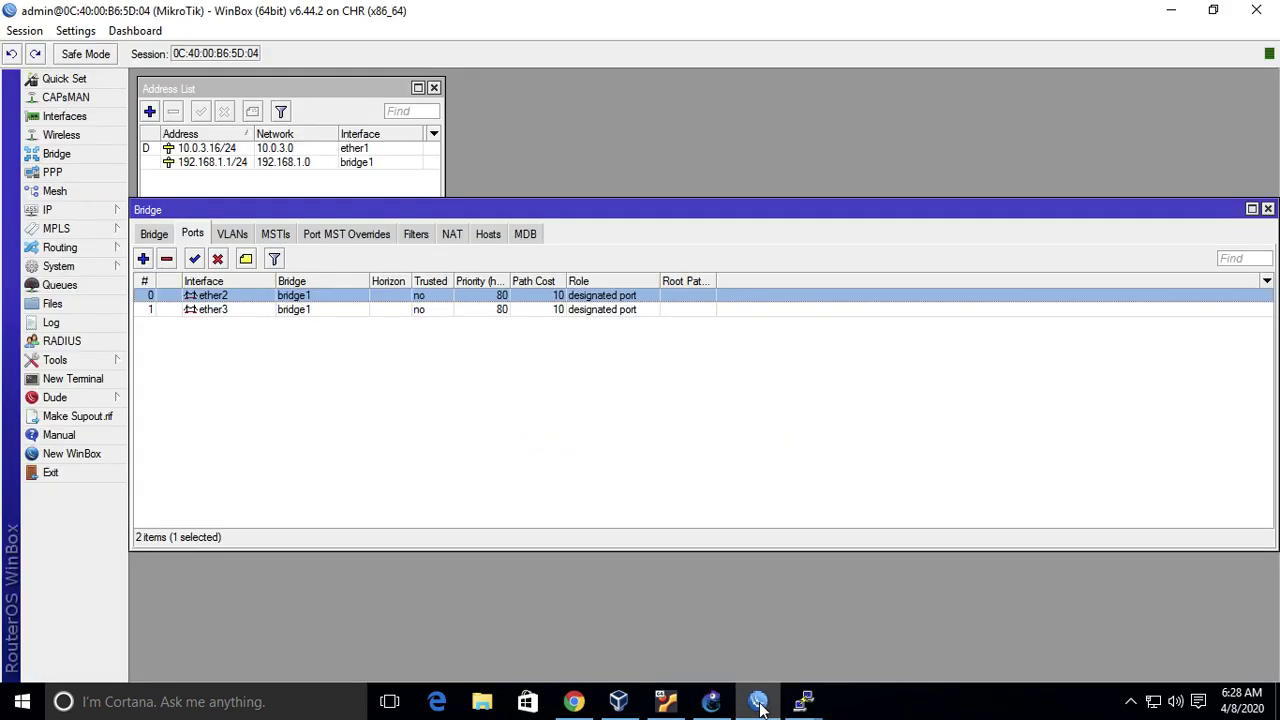
pyautogui.click(311, 178)
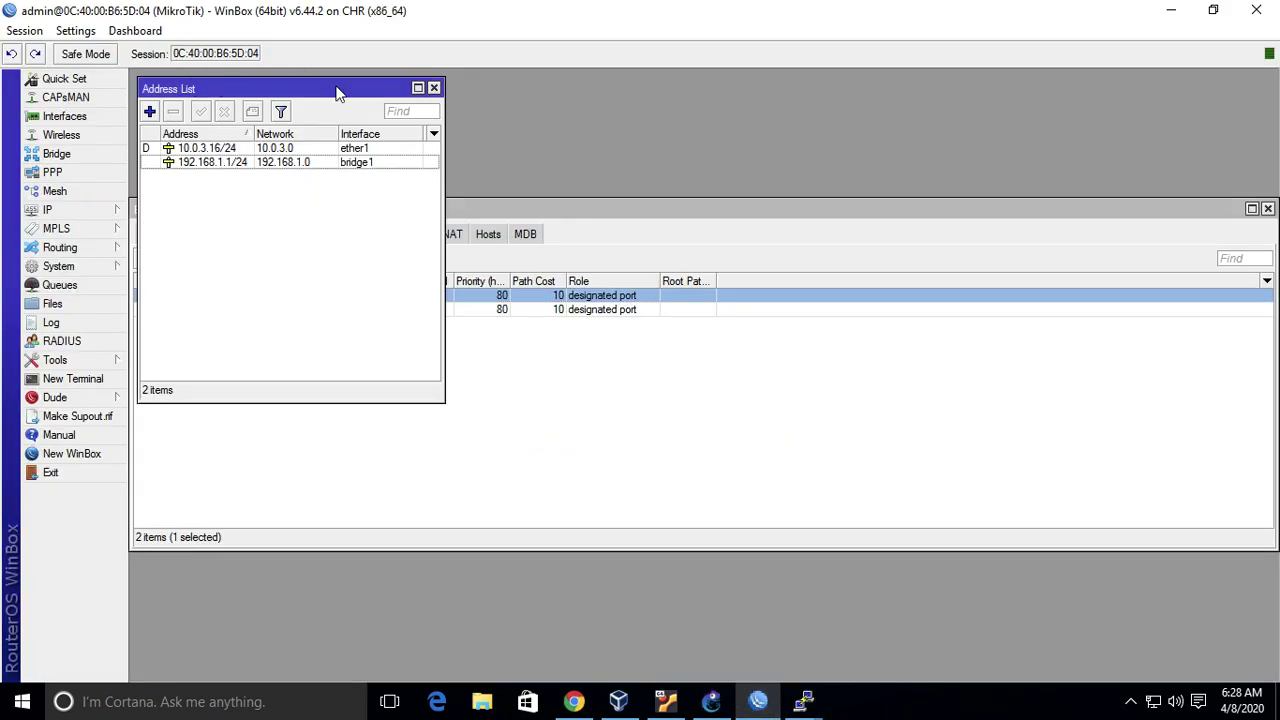
pyautogui.click(211, 165)
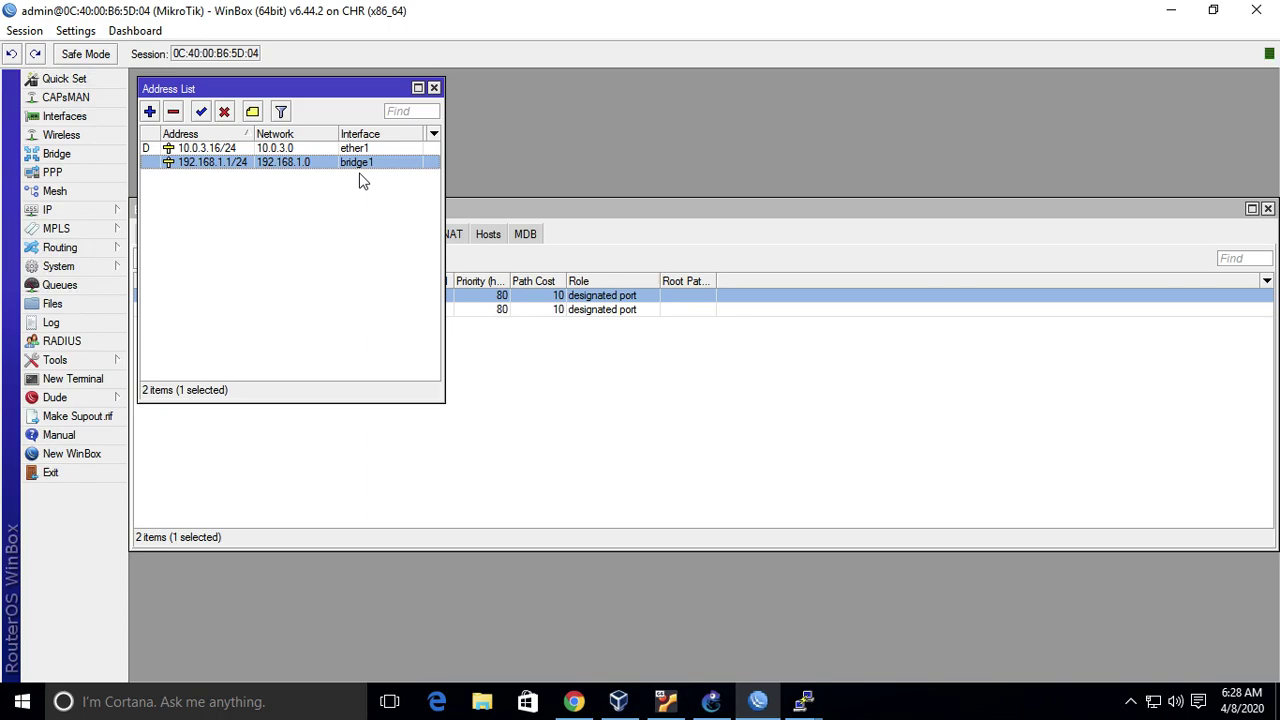
pyautogui.click(397, 335)
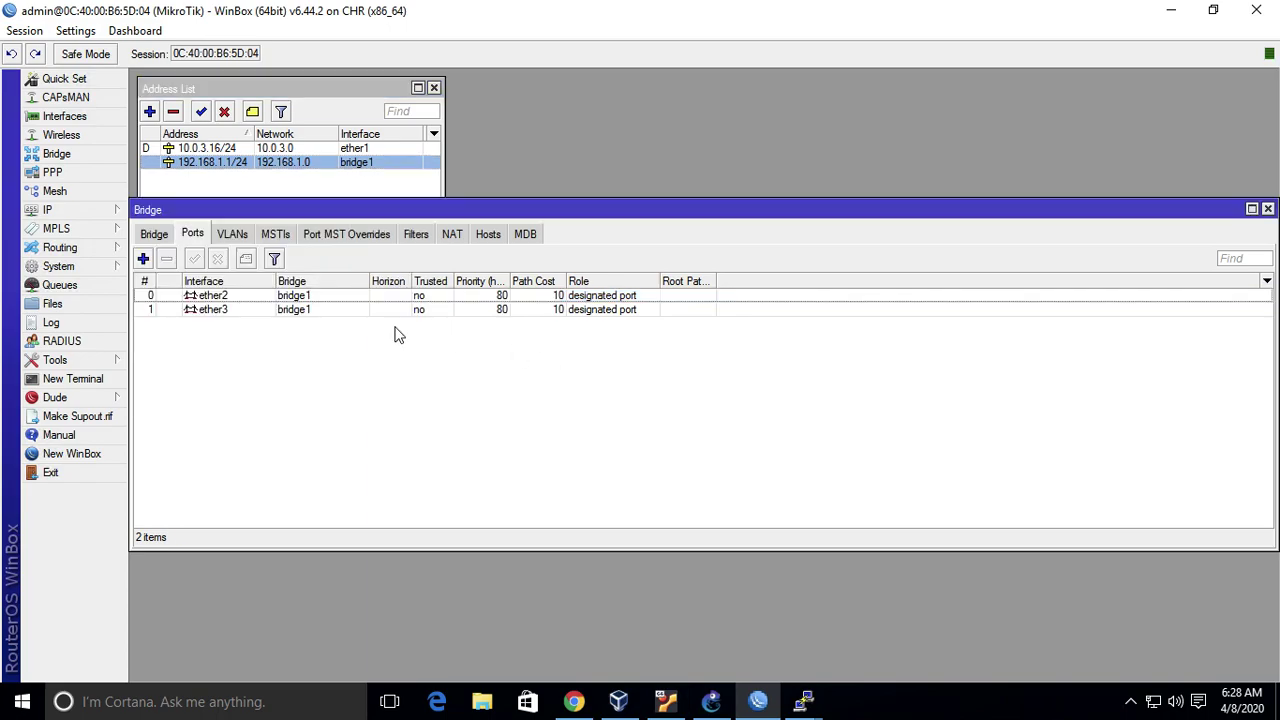
pyautogui.click(285, 188)
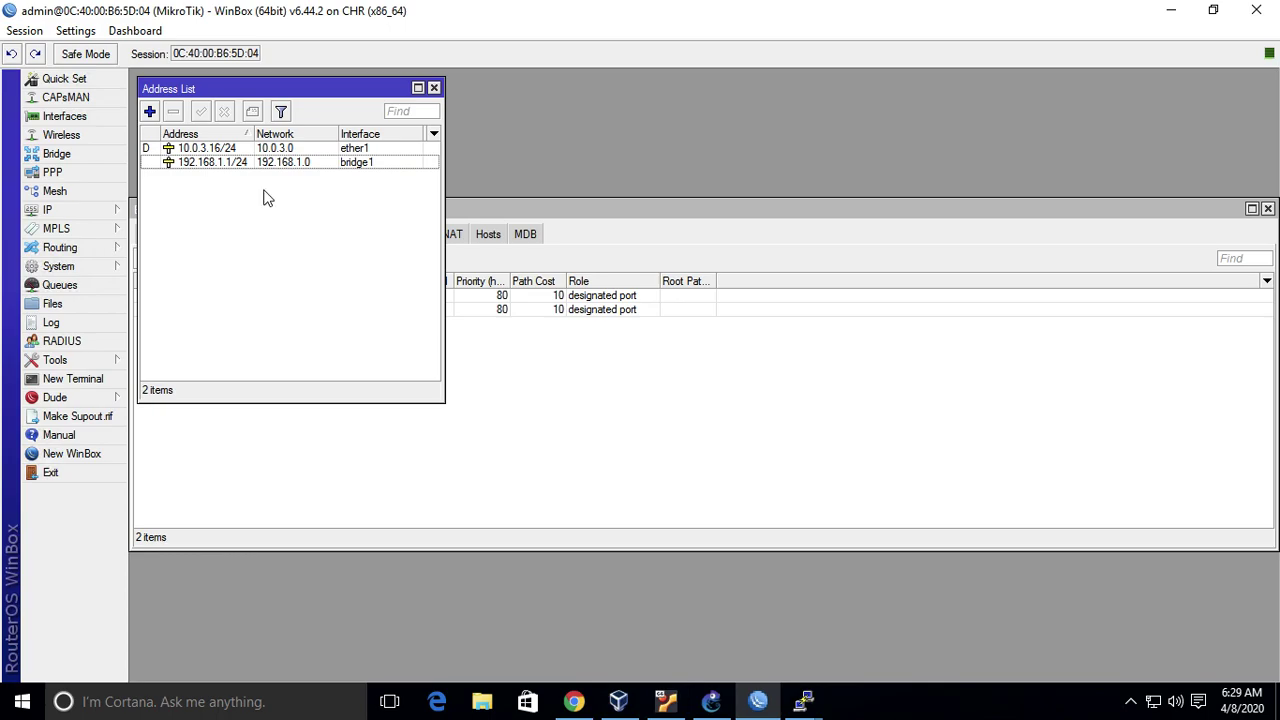
# - Ping google.com from UbuntuDockerGuest-2's PuTTY console, getting replies from 74.125.24.102
pyautogui.click(521, 407)
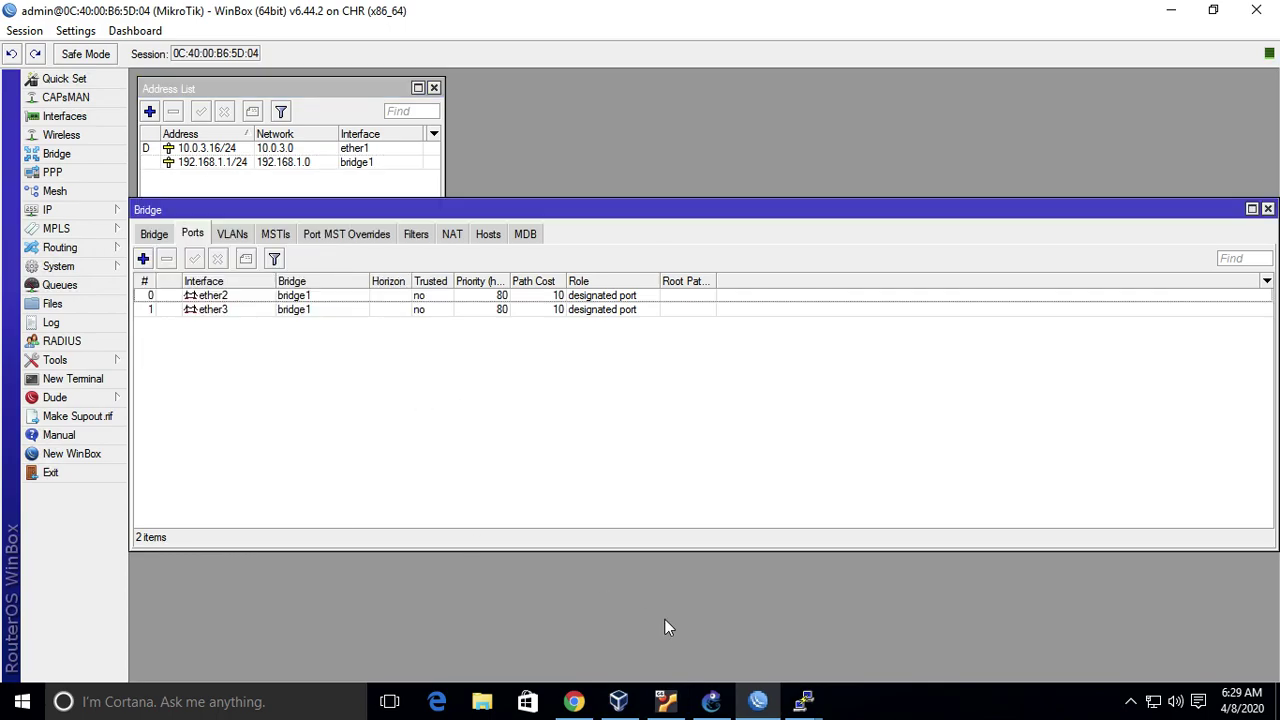
pyautogui.moveTo(805, 700)
pyautogui.click(875, 648)
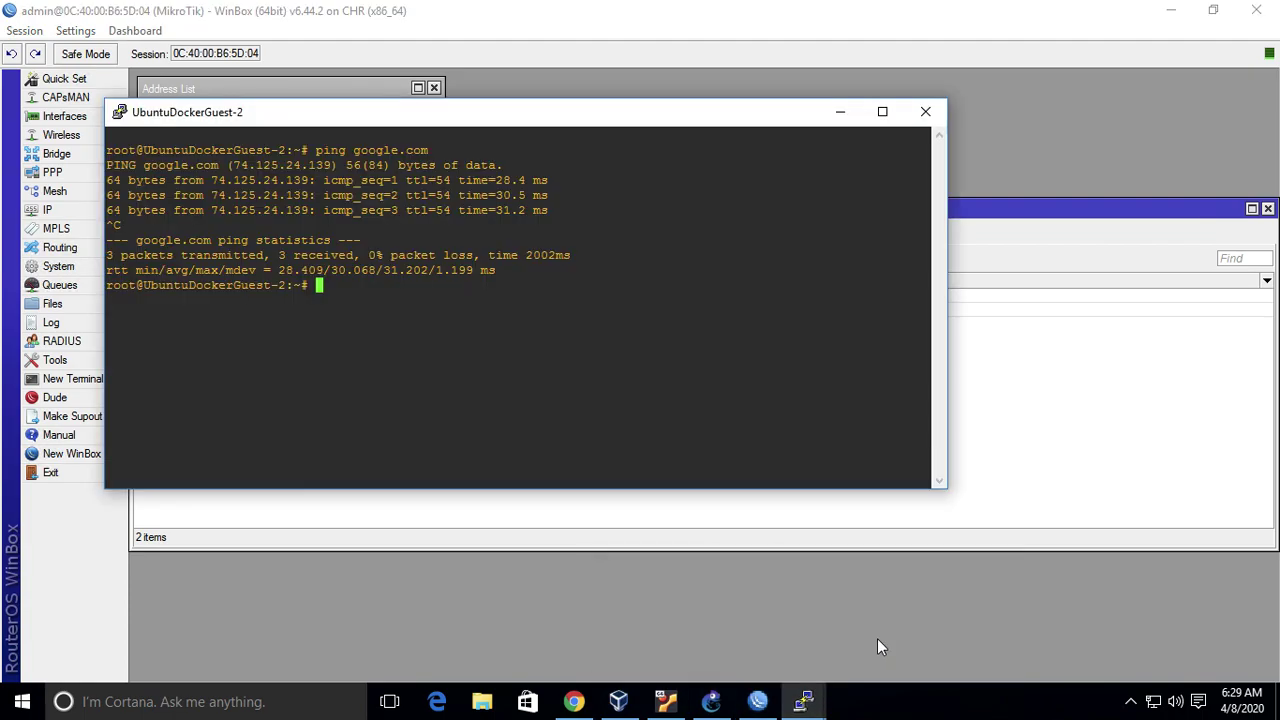
pyautogui.write('ping google.com')
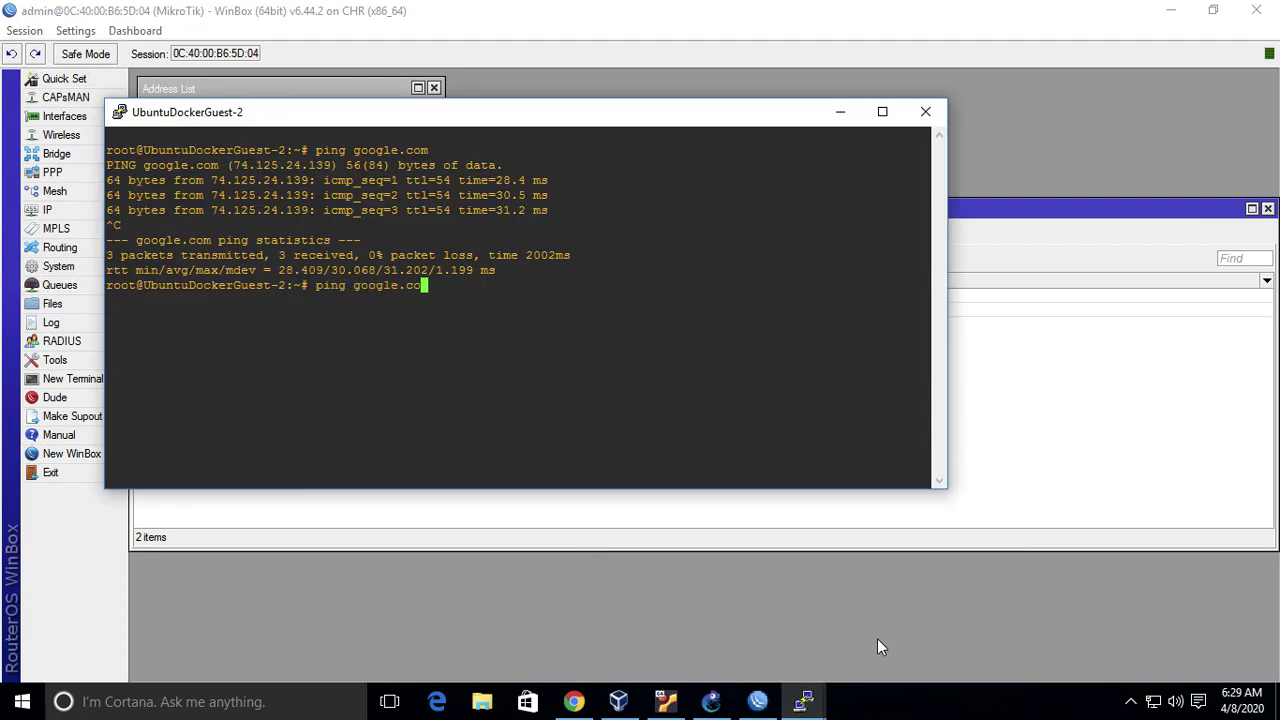
pyautogui.press('Return')
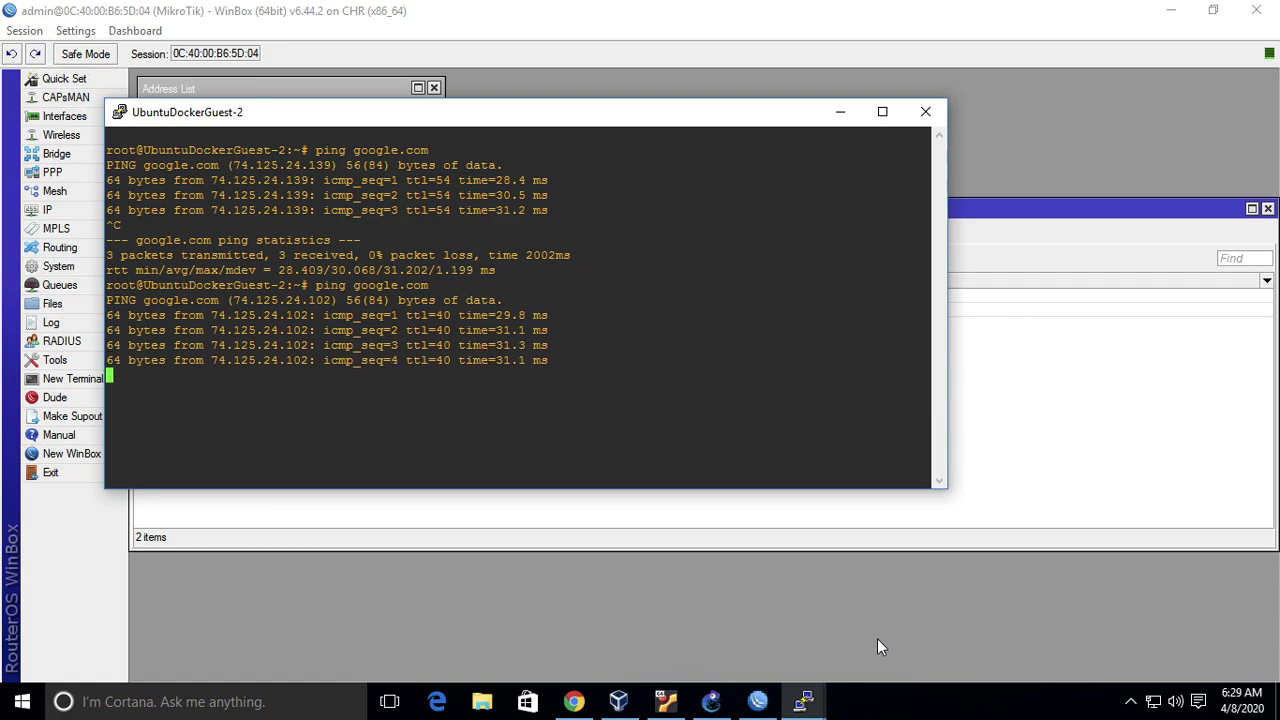
pyautogui.hotkey('ctrl', 'c')
pyautogui.hotkey('ctrl', 'Left')
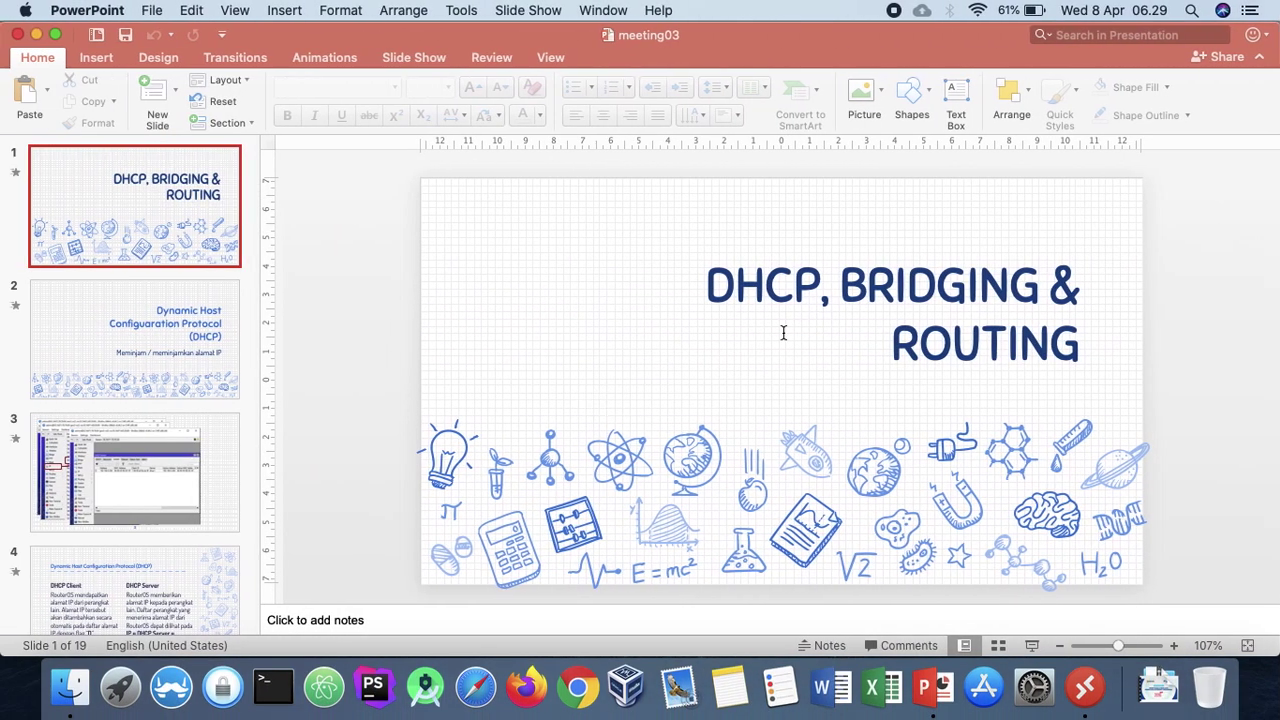
# - Pause the screen recording from the macOS menu bar
pyautogui.click(893, 14)
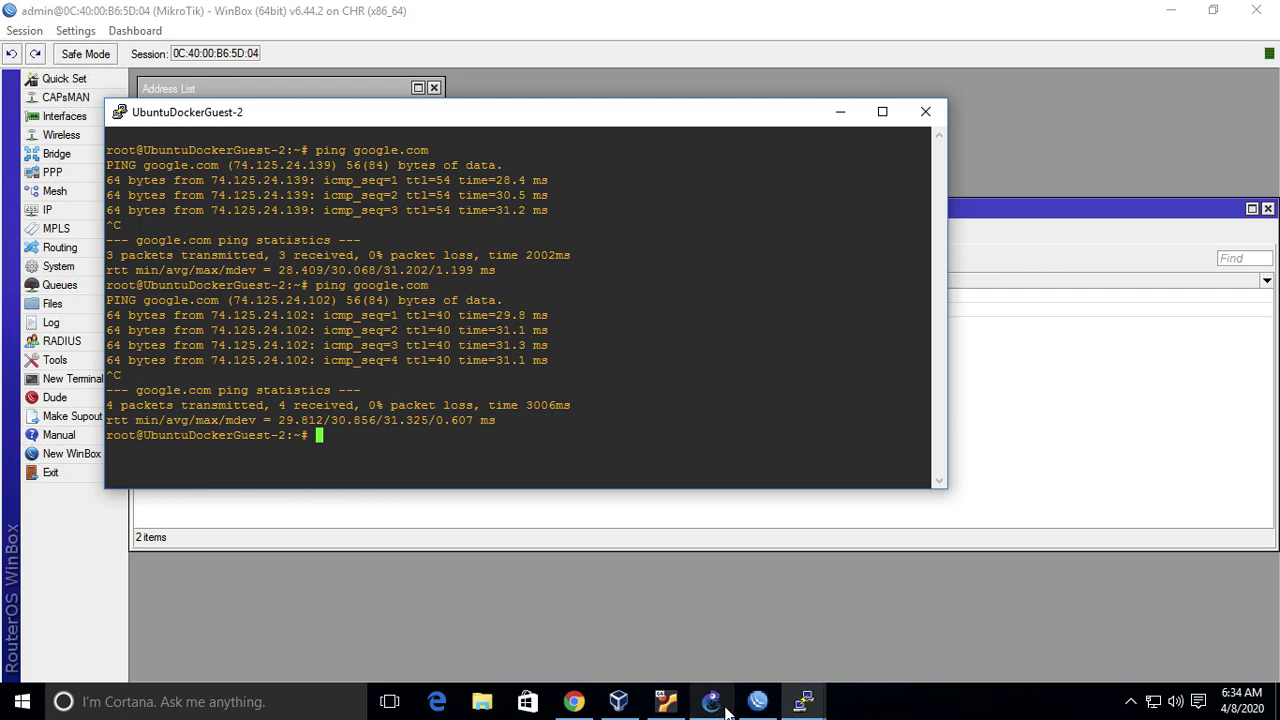
# - Delete the link between router ether3 and UbuntuDockerGuest-2
pyautogui.click(712, 697)
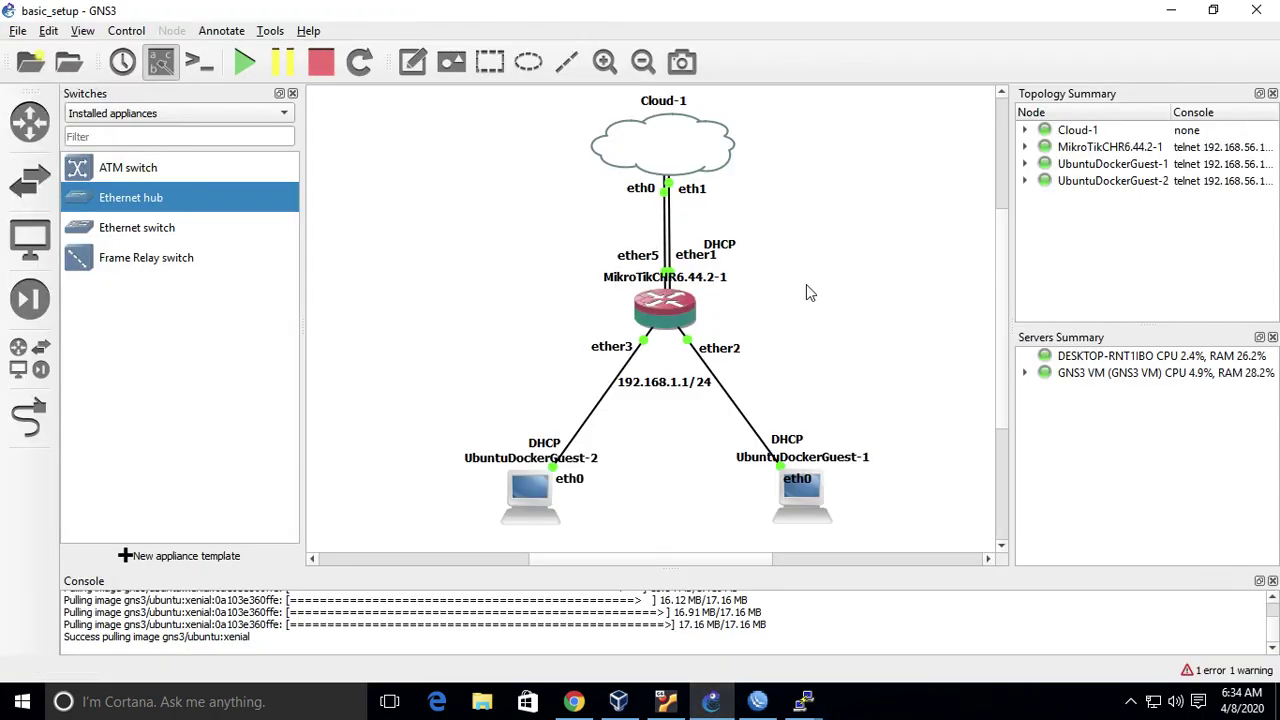
pyautogui.click(657, 388)
pyautogui.rightClick(655, 388)
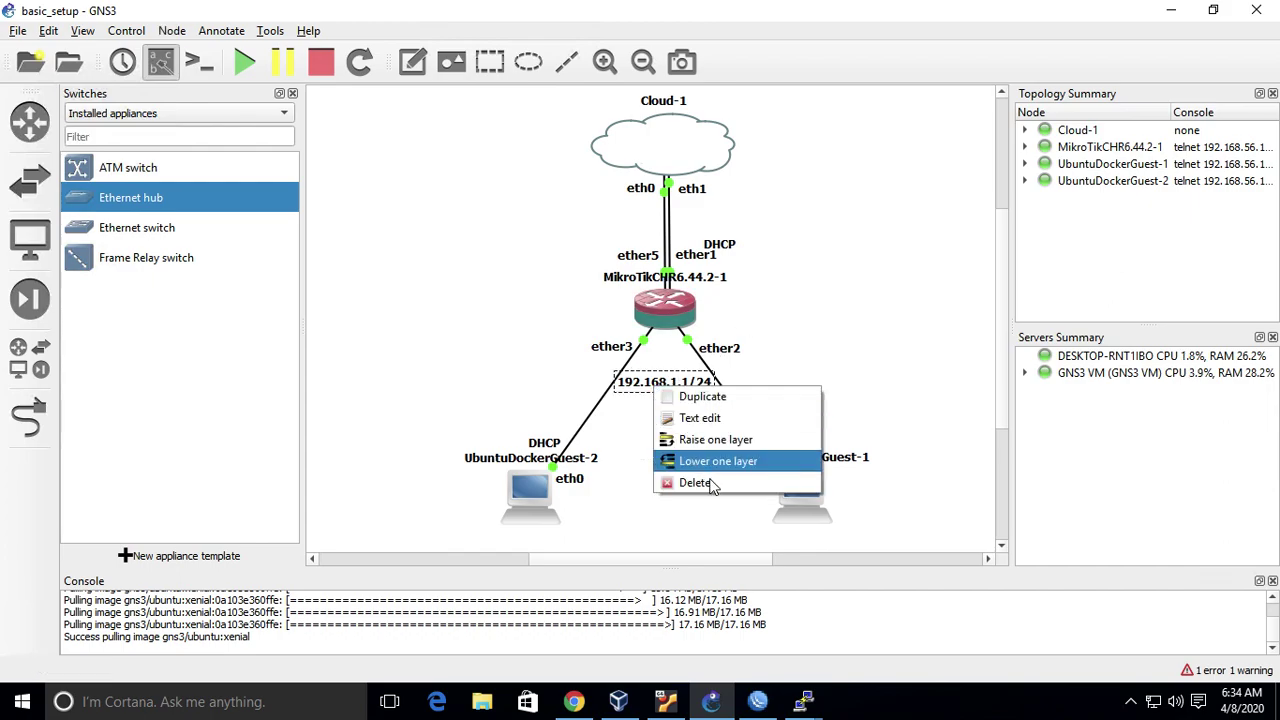
pyautogui.click(865, 374)
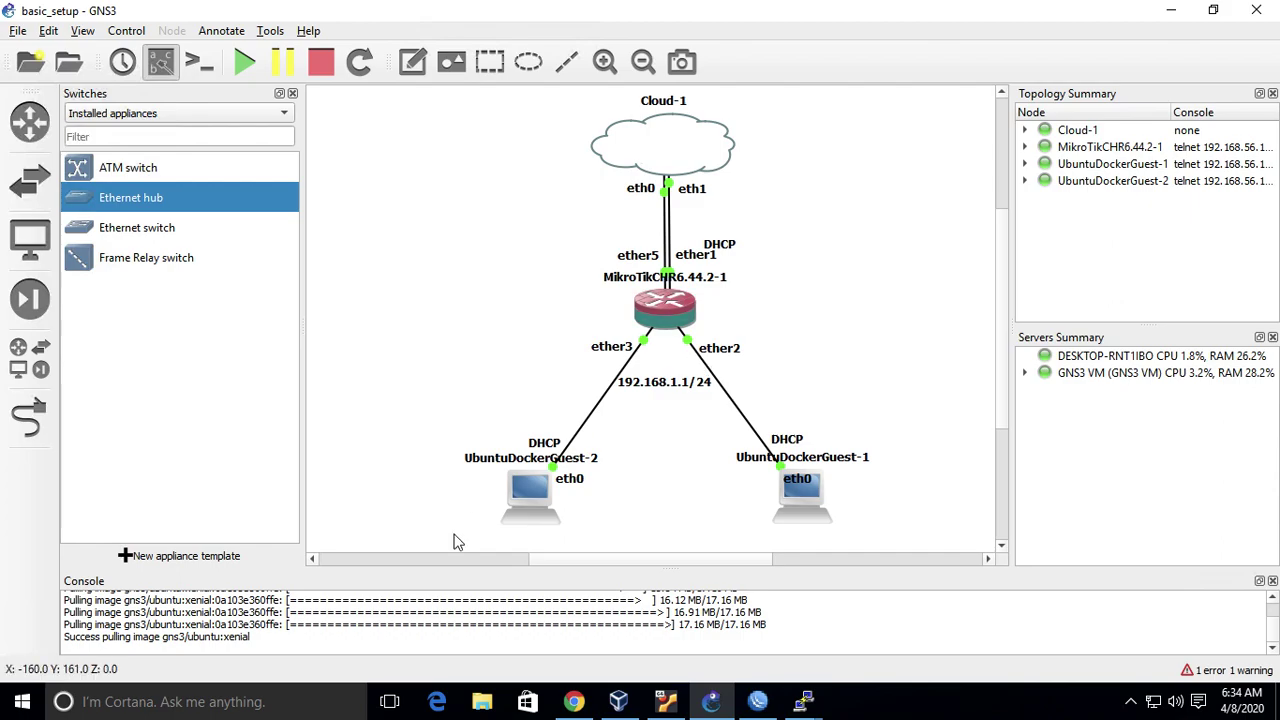
pyautogui.rightClick(598, 414)
pyautogui.click(652, 478)
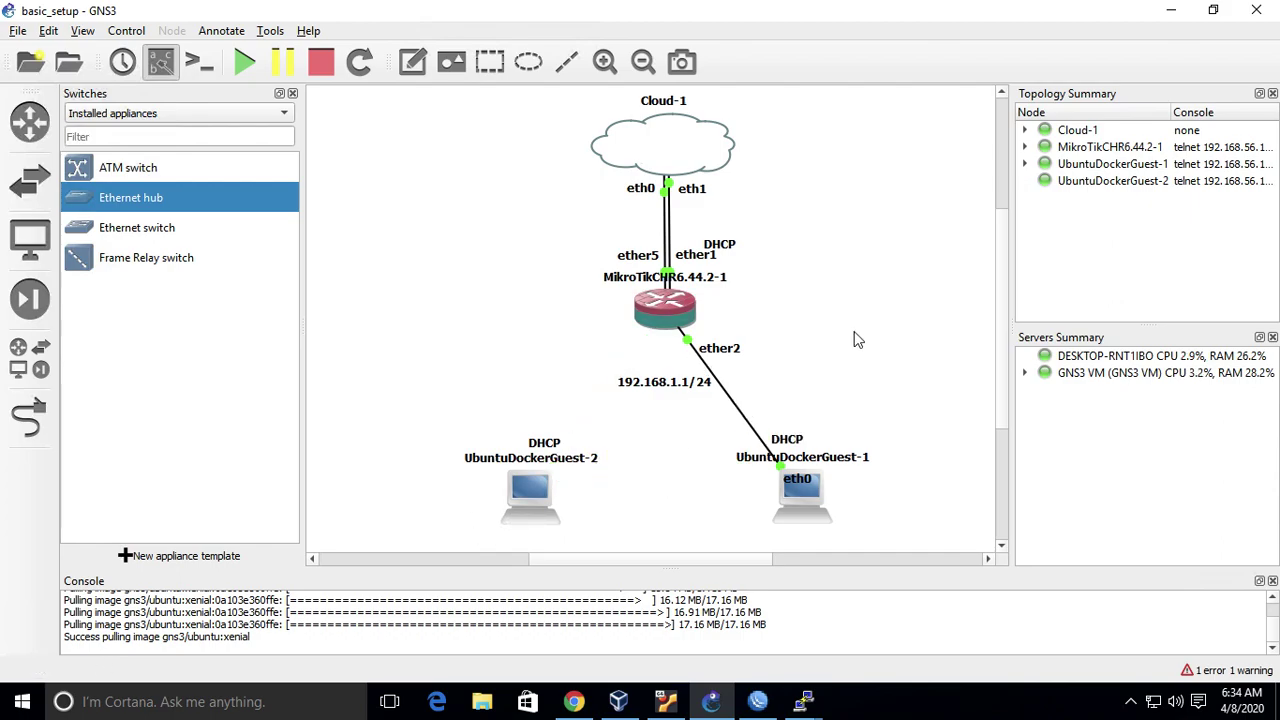
# - Move UbuntuDockerGuest-1 directly below the router and tidy its DHCP and ether2 labels
pyautogui.moveTo(815, 508); pyautogui.dragTo(680, 507)
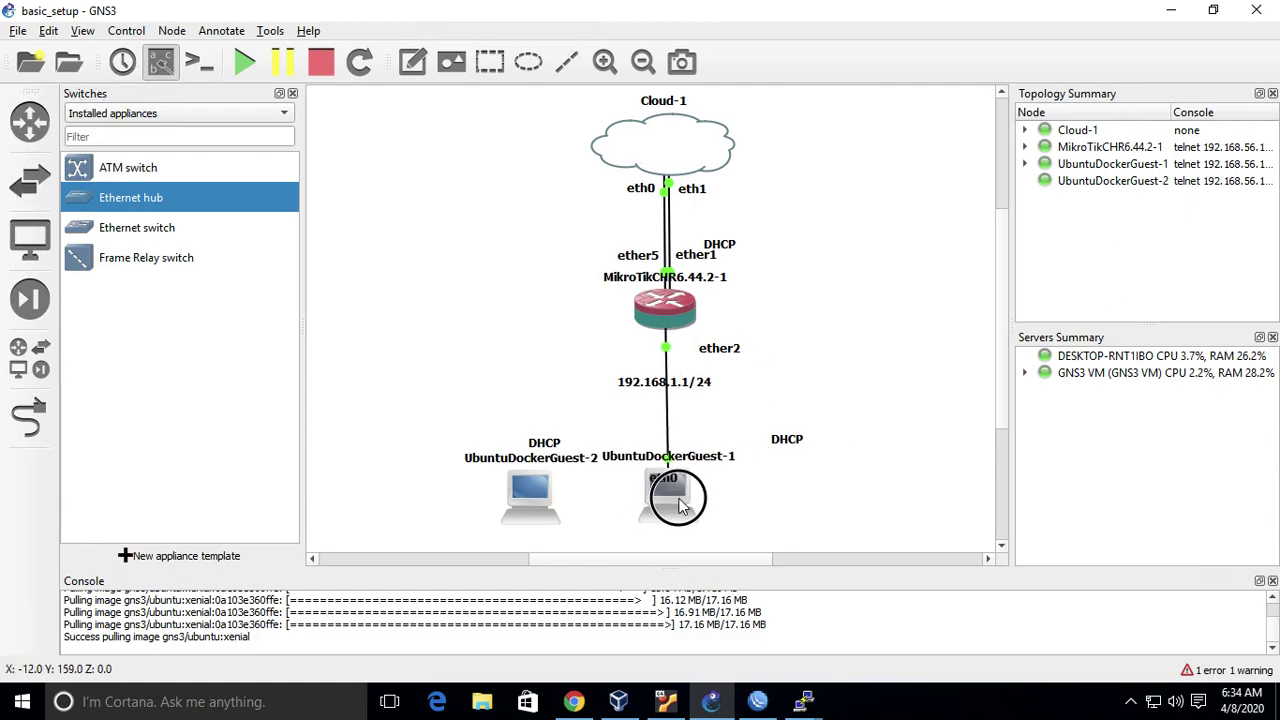
pyautogui.moveTo(778, 441); pyautogui.dragTo(676, 451)
pyautogui.click(686, 386)
pyautogui.click(697, 350)
pyautogui.moveTo(697, 350); pyautogui.dragTo(767, 357)
pyautogui.click(772, 446)
# - Move UbuntuDockerGuest-2 and its DHCP label to the right of the canvas
pyautogui.moveTo(534, 488); pyautogui.dragTo(910, 485)
pyautogui.moveTo(540, 444); pyautogui.dragTo(961, 441)
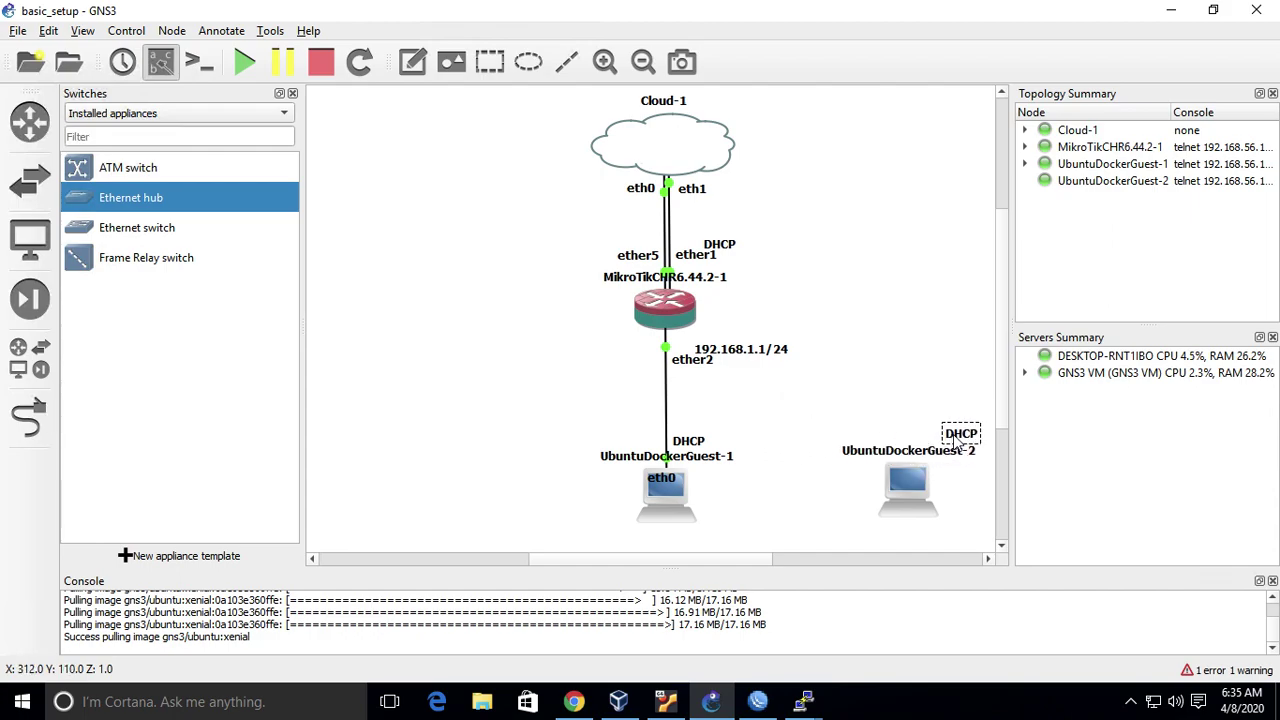
pyautogui.click(938, 319)
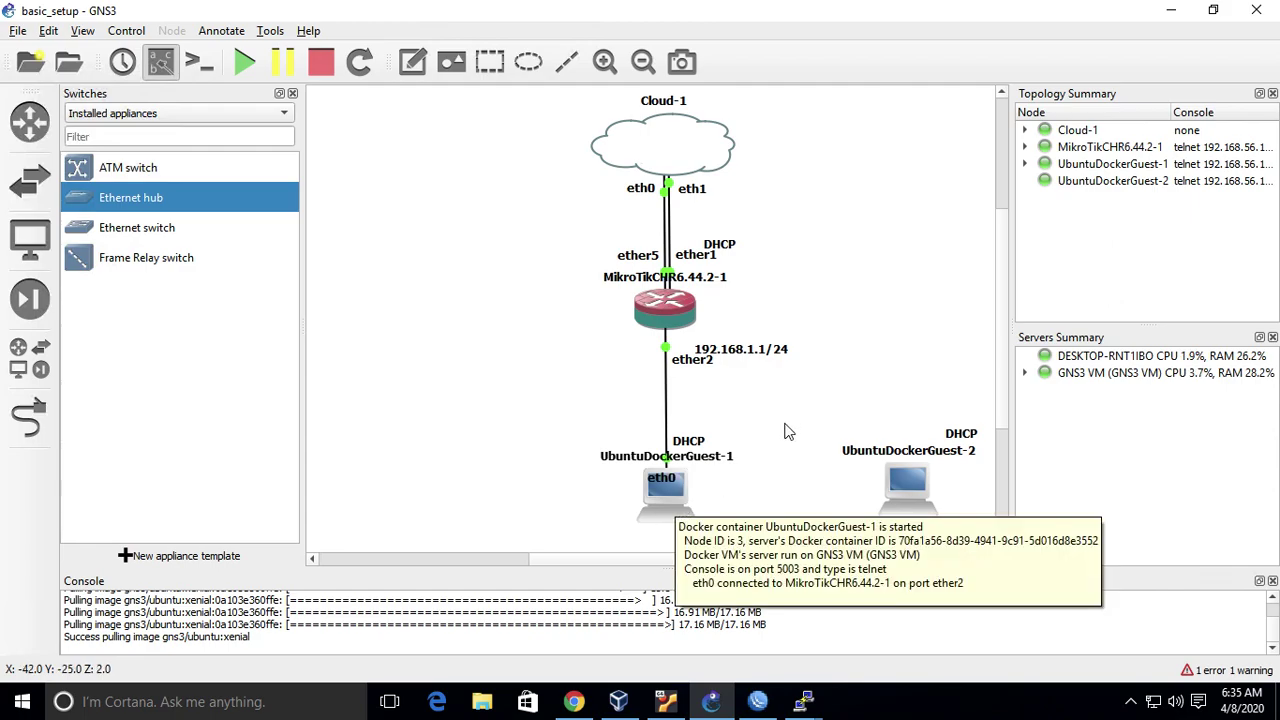
pyautogui.moveTo(686, 492)
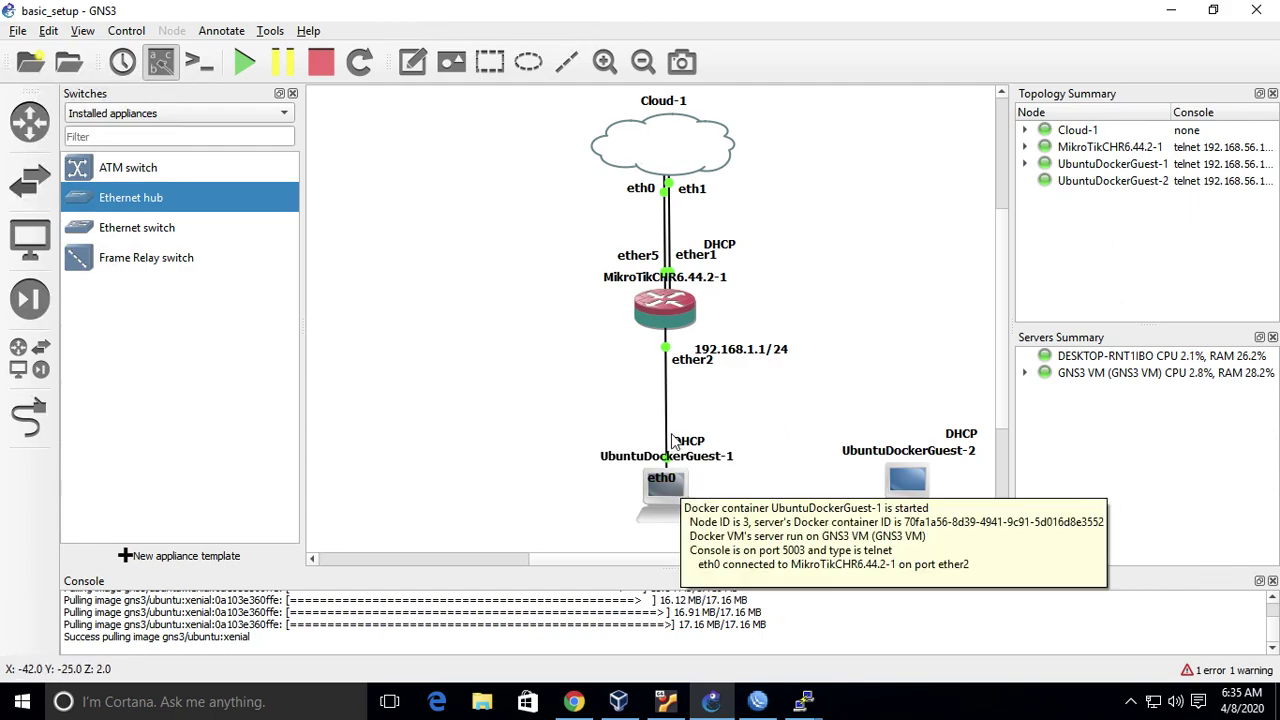
pyautogui.moveTo(674, 313)
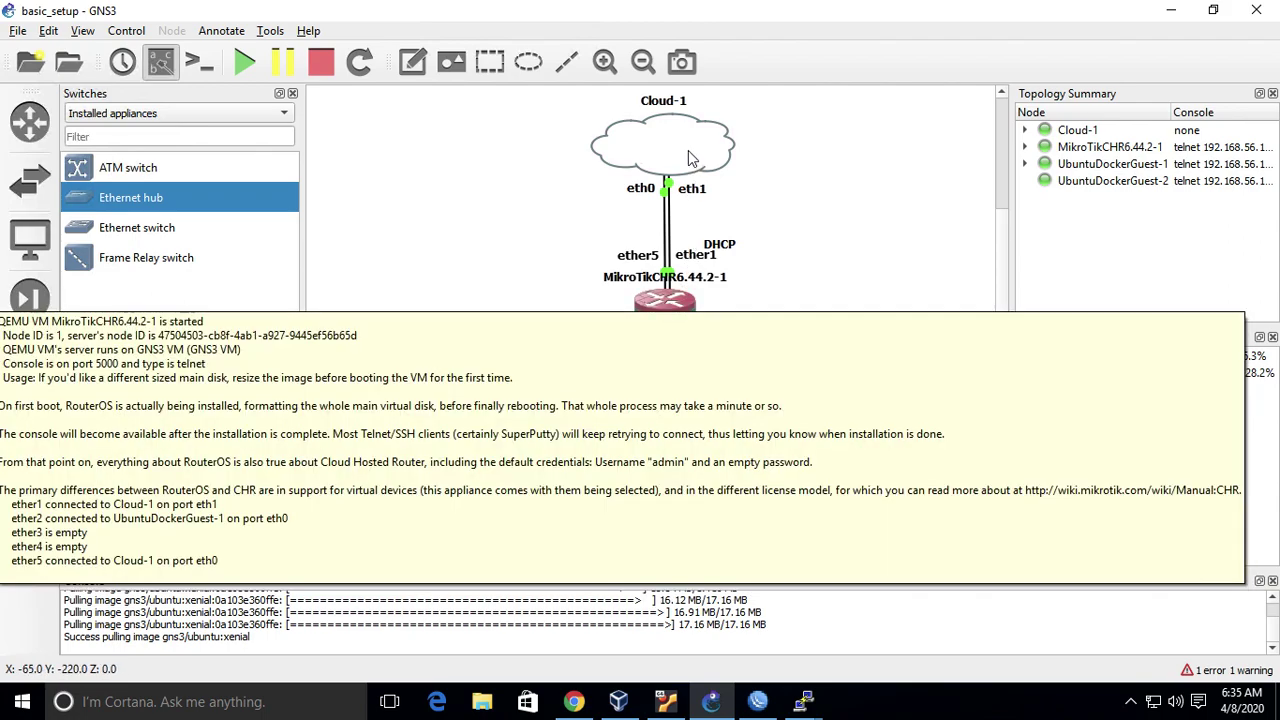
pyautogui.moveTo(697, 150)
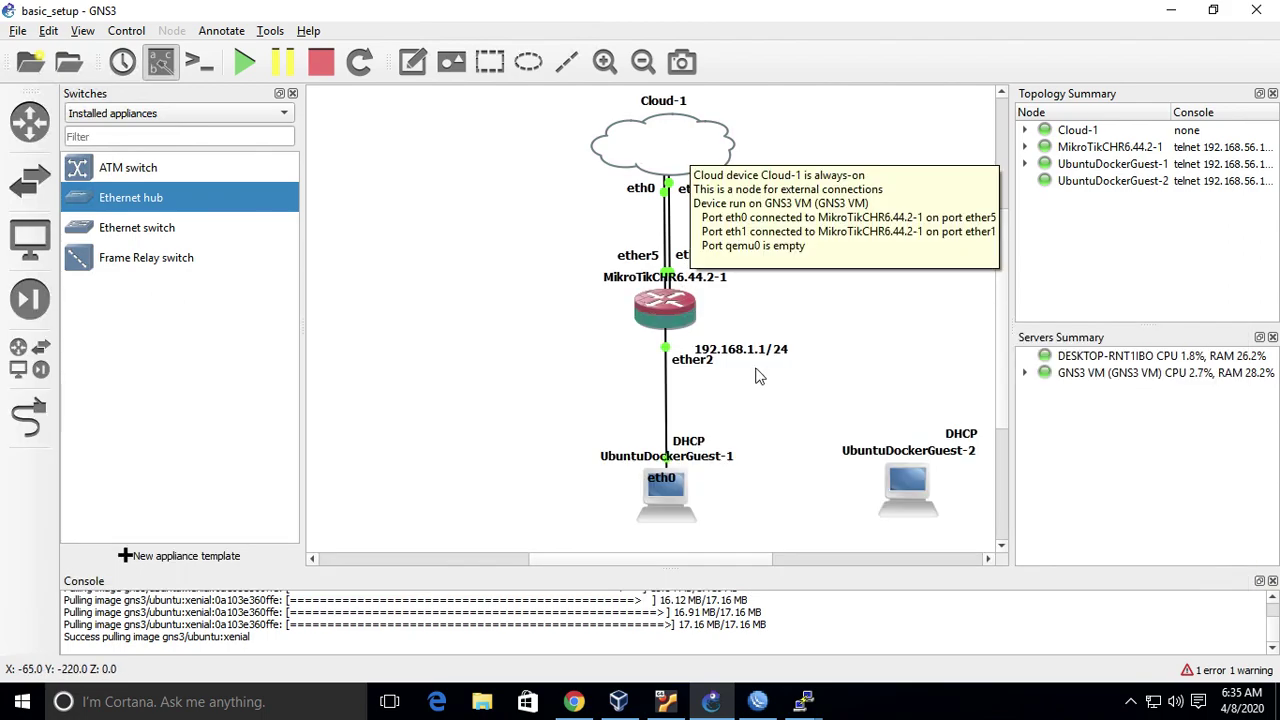
# - Traceroute google.com and ilkom.unej.ac.id from UbuntuDockerGuest-1, stopping each stalled run
pyautogui.click(812, 704)
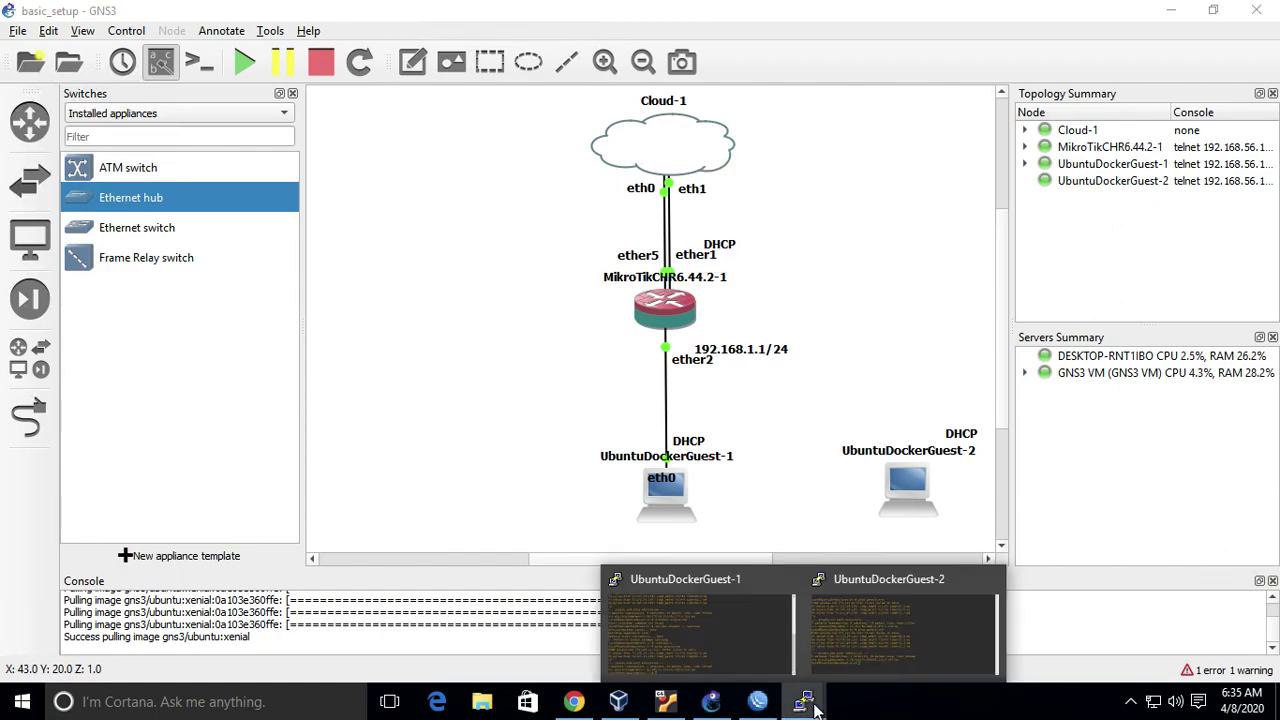
pyautogui.click(736, 628)
pyautogui.write('traceroute google.com')
pyautogui.press('Return')
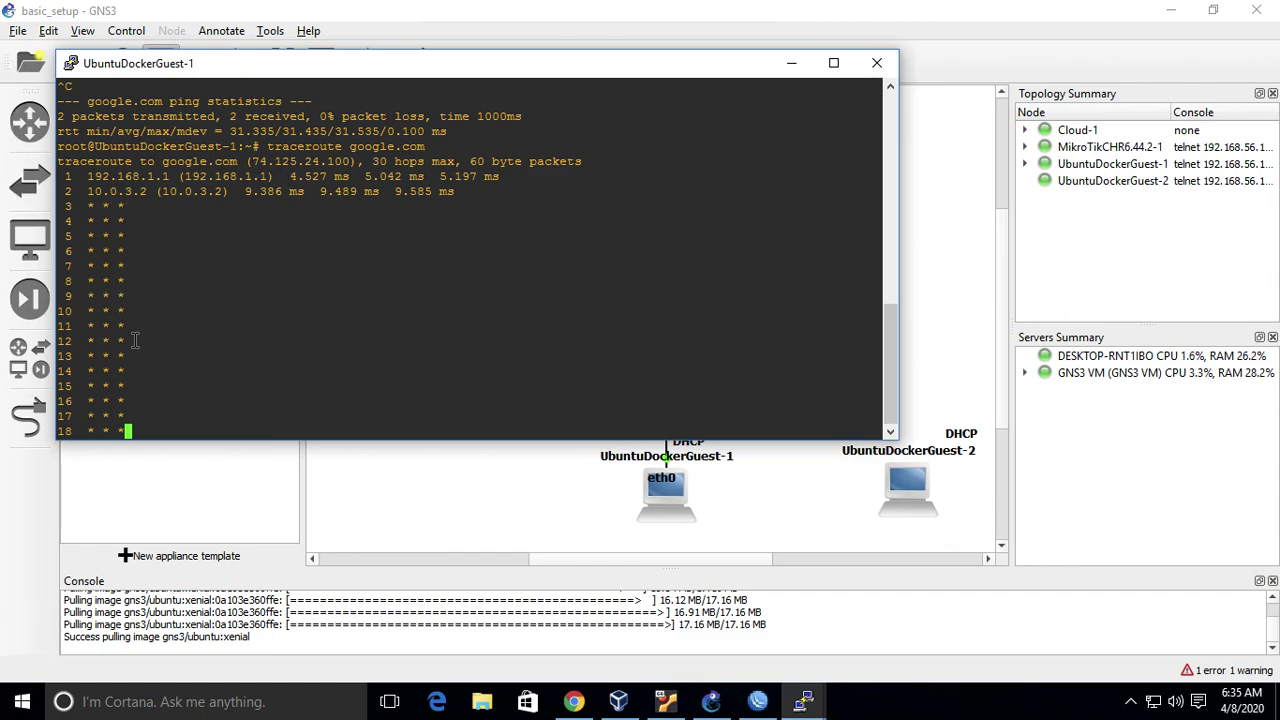
pyautogui.hotkey('ctrl', 'c')
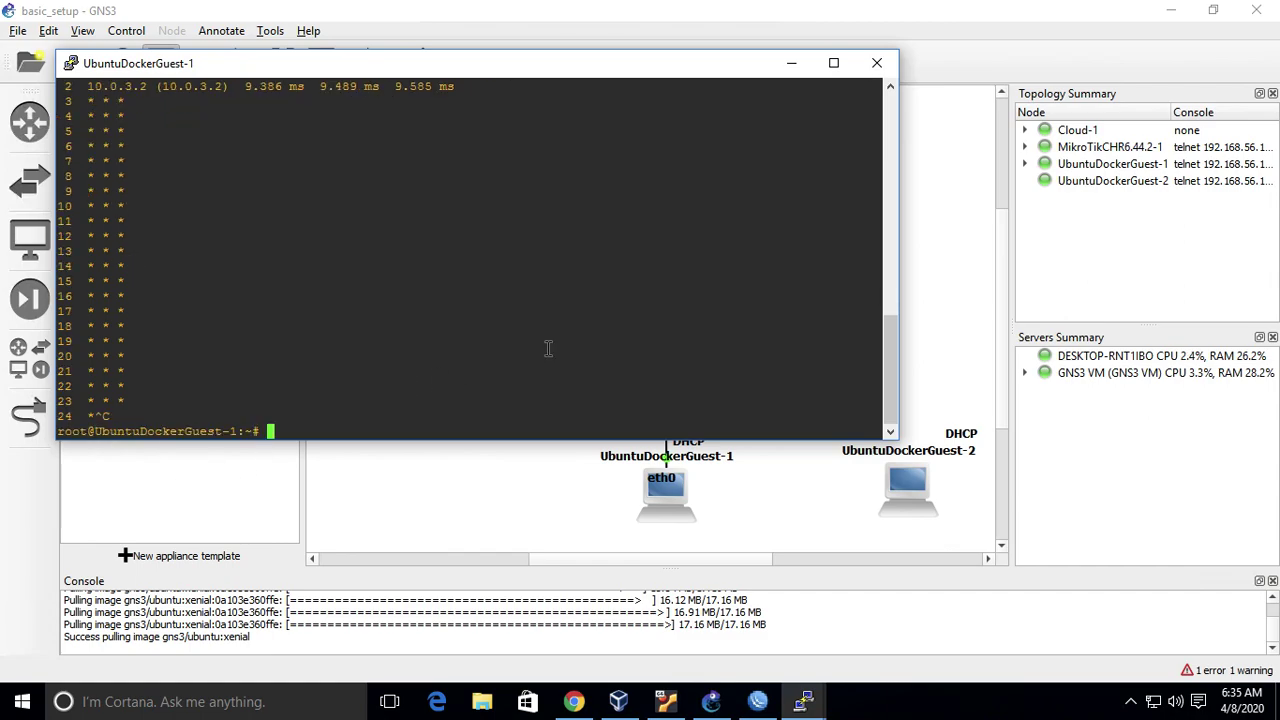
pyautogui.write('traceroute ilkom.')
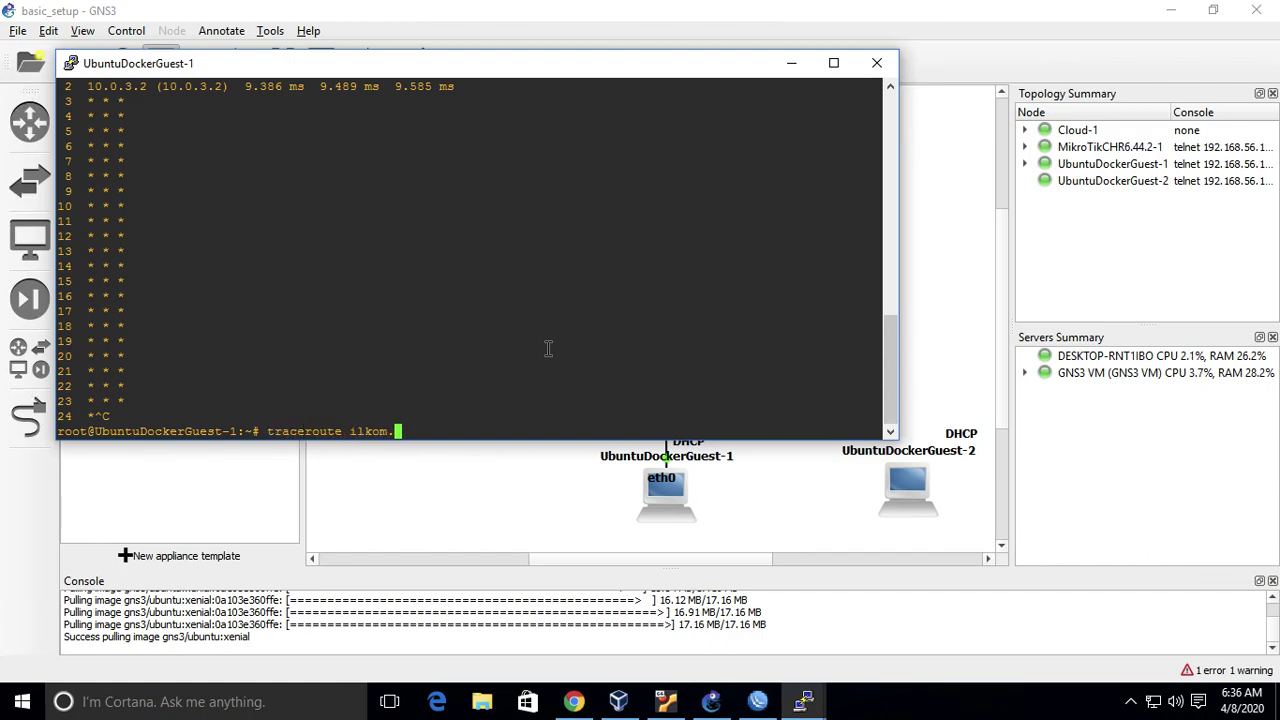
pyautogui.write('unej.ac.id')
pyautogui.press('Return')
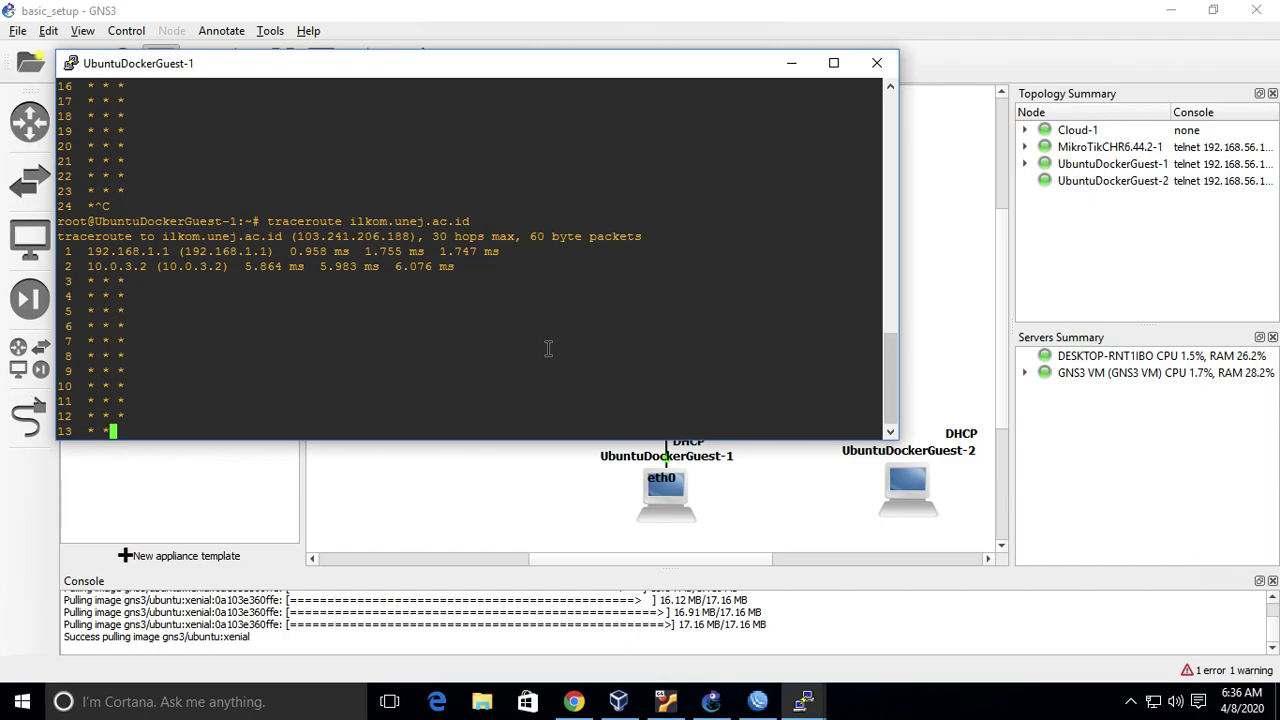
pyautogui.hotkey('ctrl', 'c')
# - Ping google.com from UbuntuDockerGuest-1, getting 4 replies with 0% loss
pyautogui.write('ping google.com')
pyautogui.press('Return')
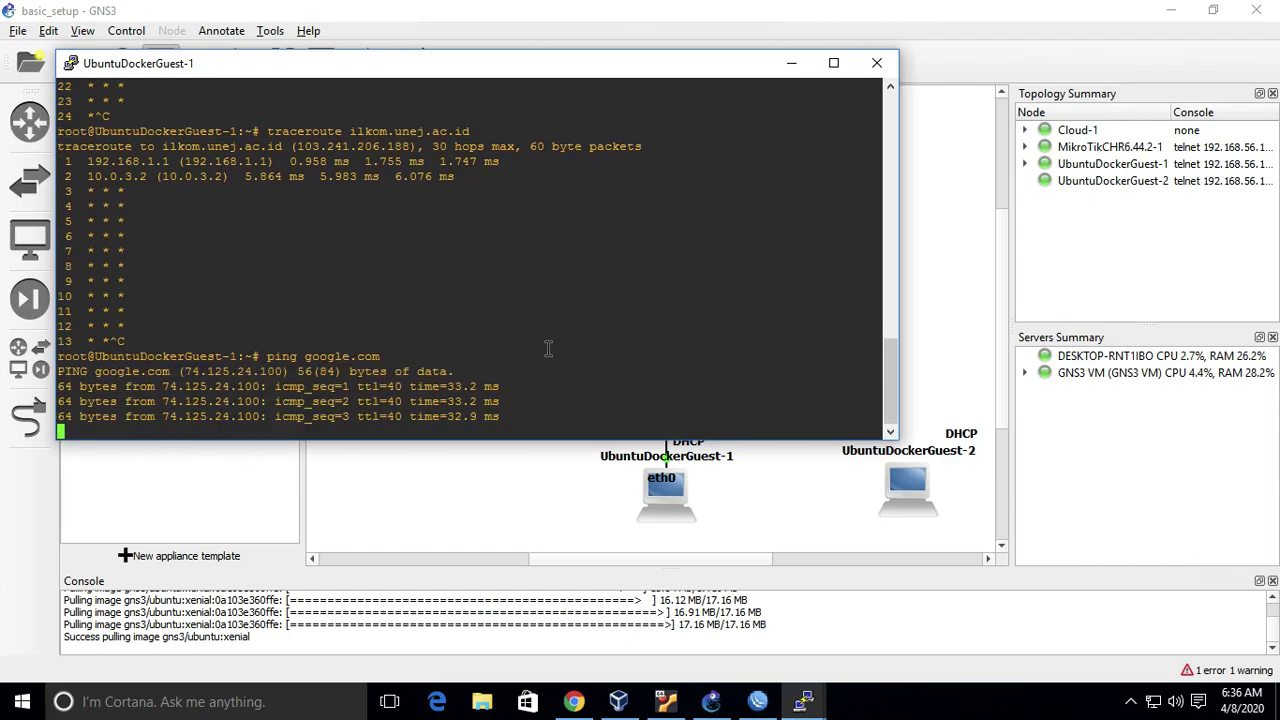
pyautogui.hotkey('ctrl', 'c')
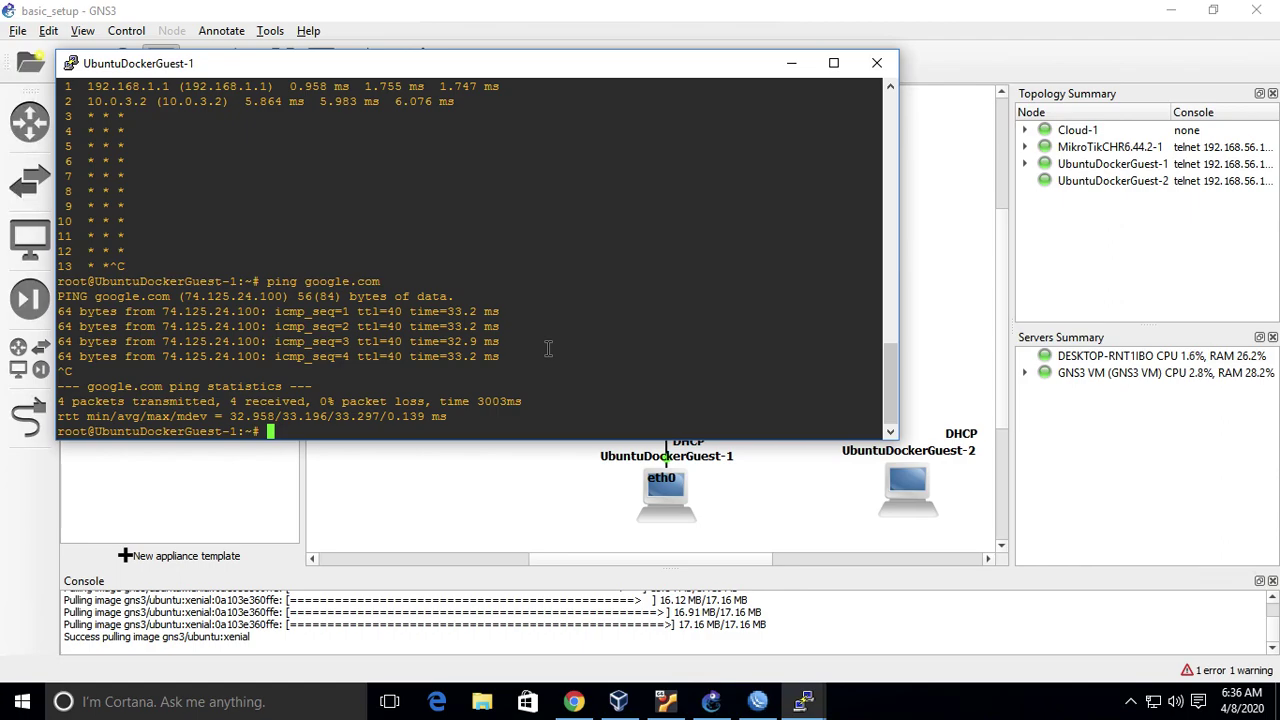
pyautogui.hotkey('alt', 'Tab')
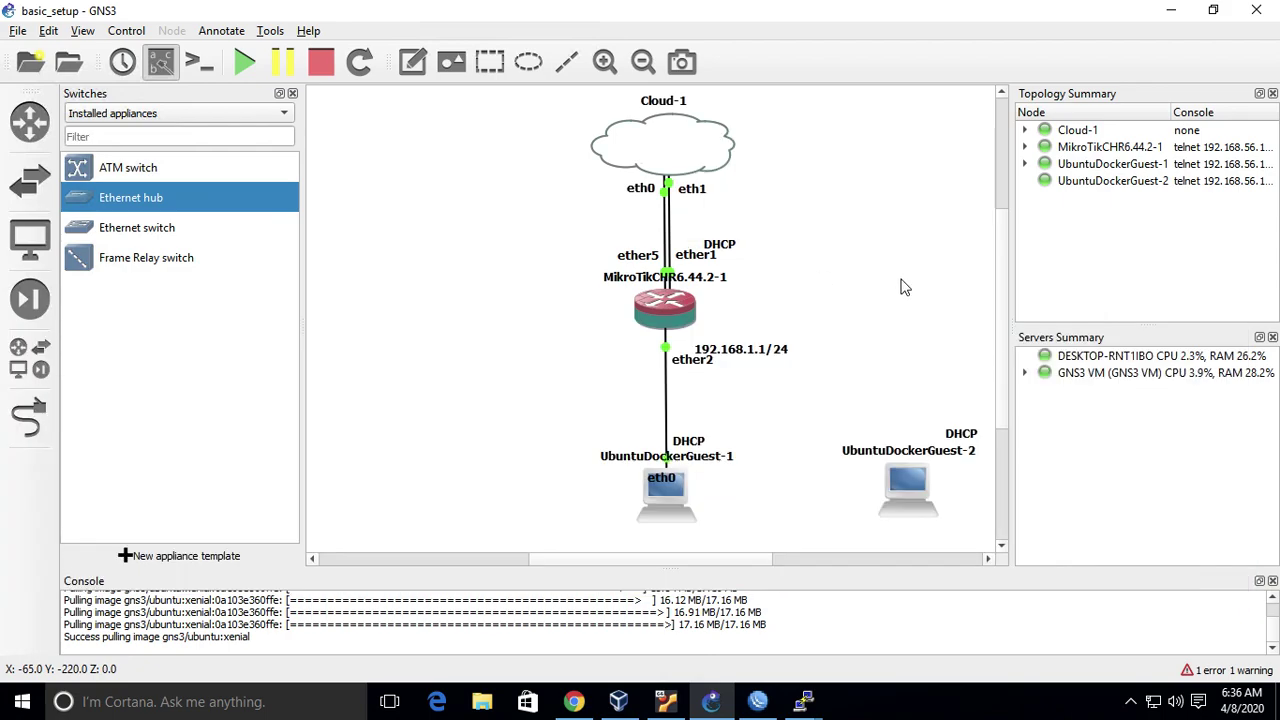
# - Add a MikroTik CHR router to the right of router 1 and start it
pyautogui.hscroll(5, 903, 287)
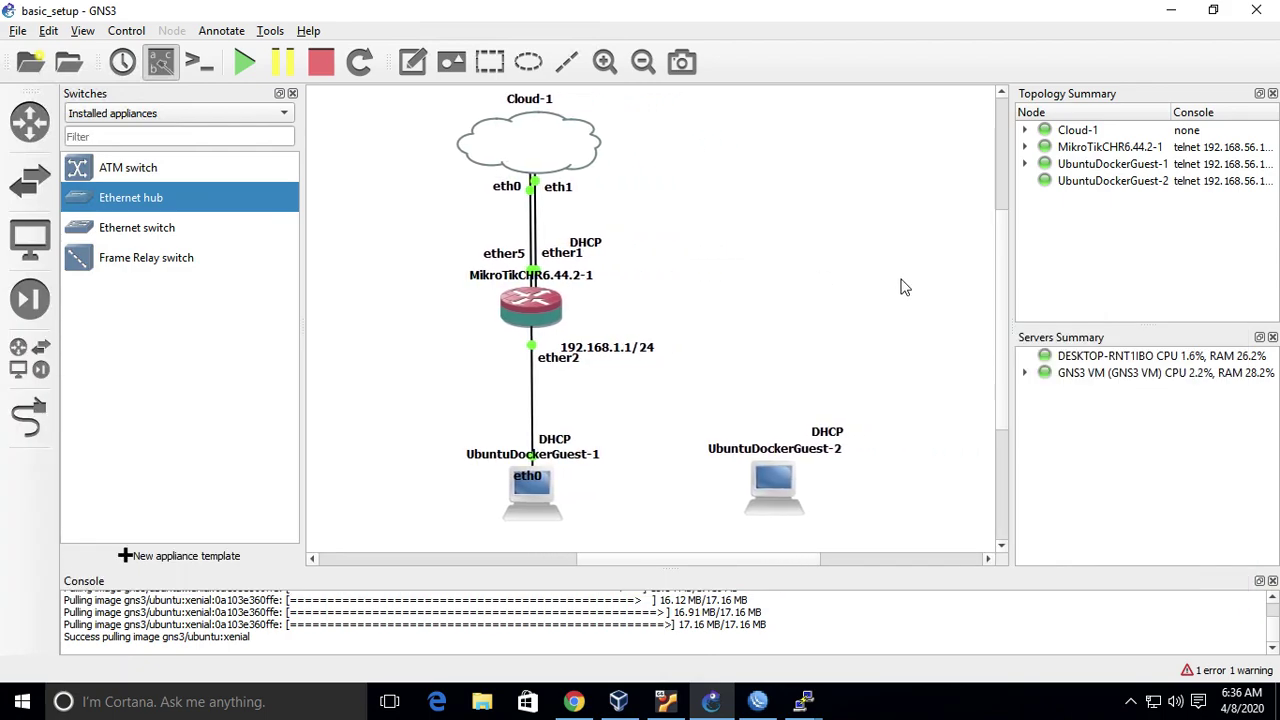
pyautogui.scroll(-1, 903, 287)
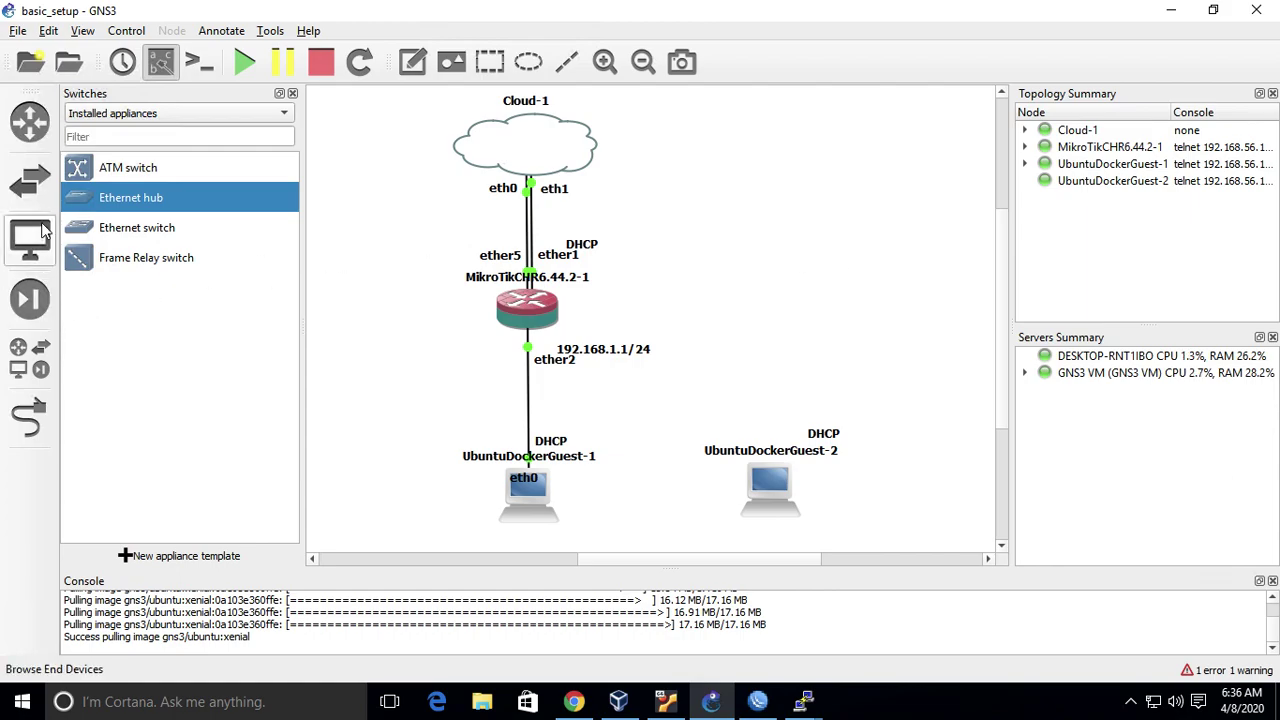
pyautogui.click(29, 121)
pyautogui.moveTo(200, 167); pyautogui.dragTo(850, 322)
pyautogui.click(845, 320)
pyautogui.rightClick(840, 316)
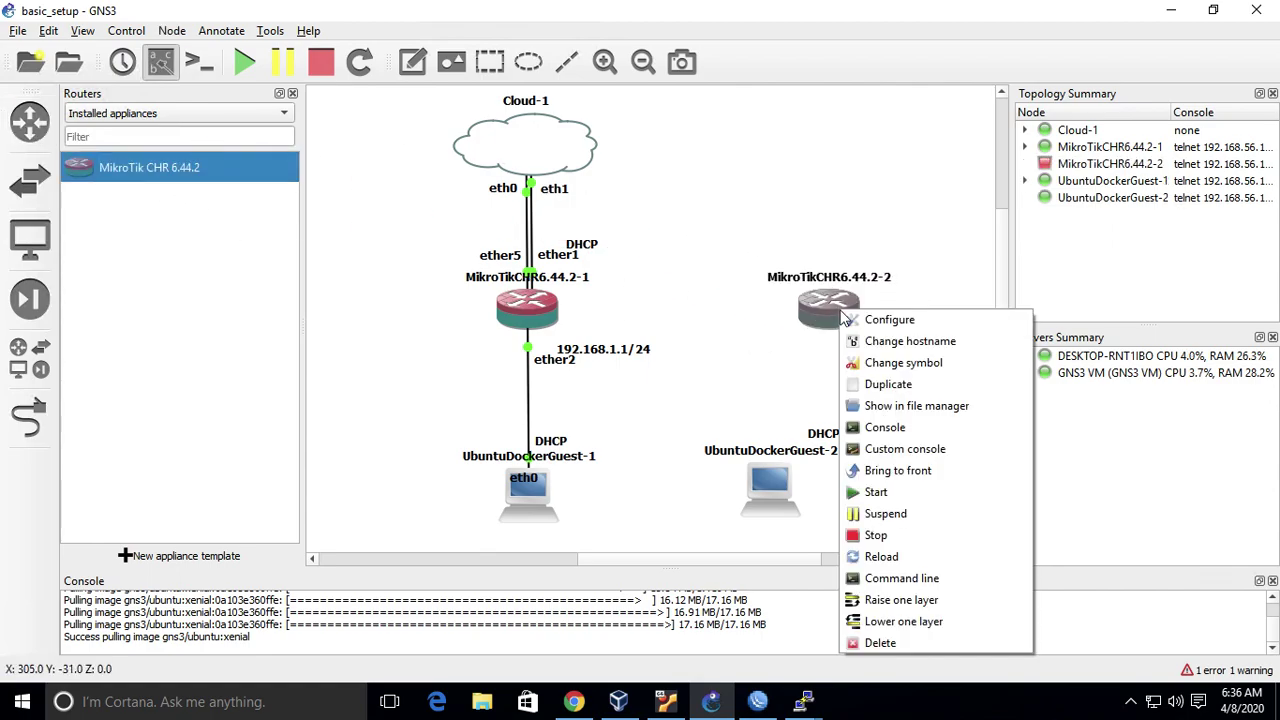
pyautogui.click(891, 492)
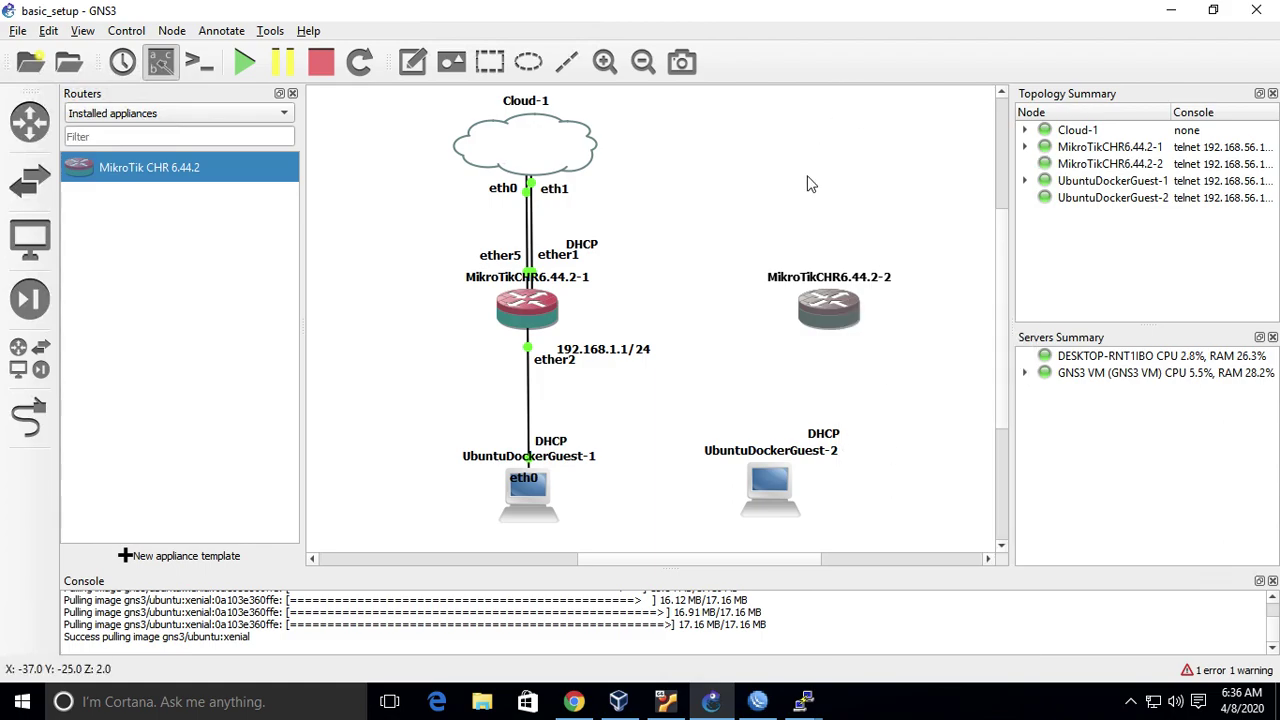
pyautogui.moveTo(830, 310); pyautogui.dragTo(803, 315)
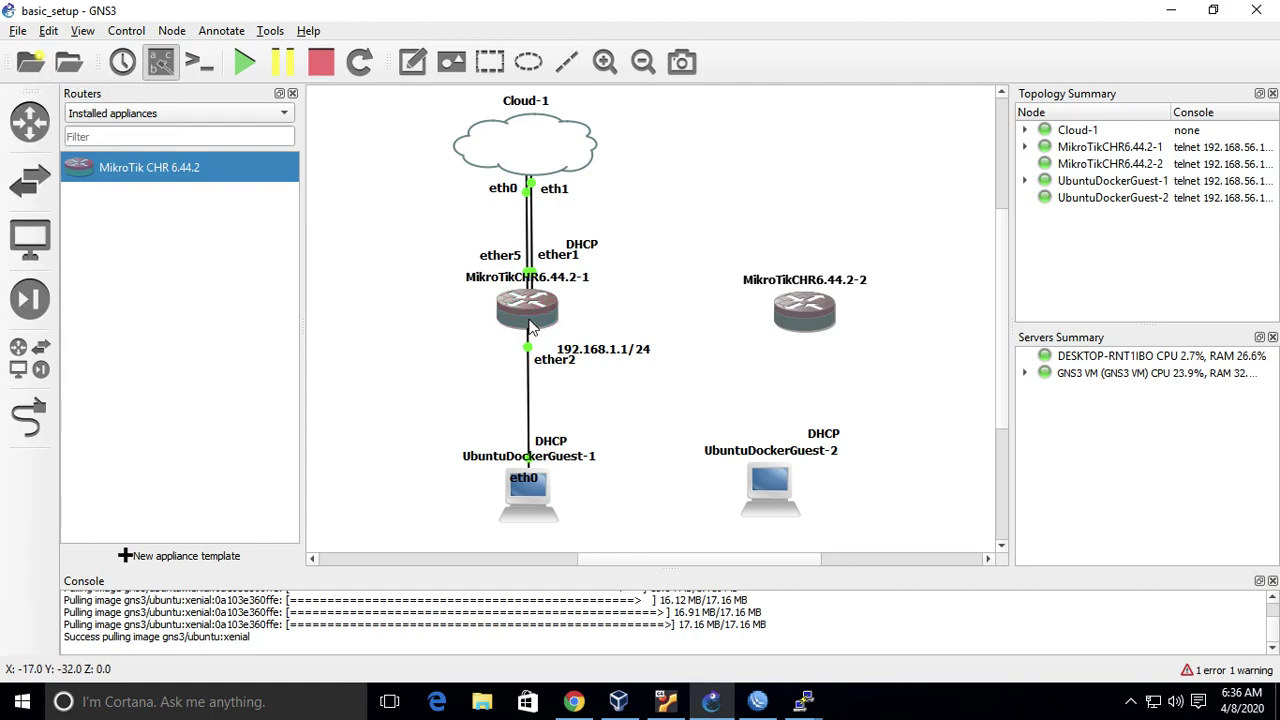
# - Attempt a link from router 1's ether3 to MikroTikCHR6.44.2-2, then cancel it
pyautogui.click(30, 418)
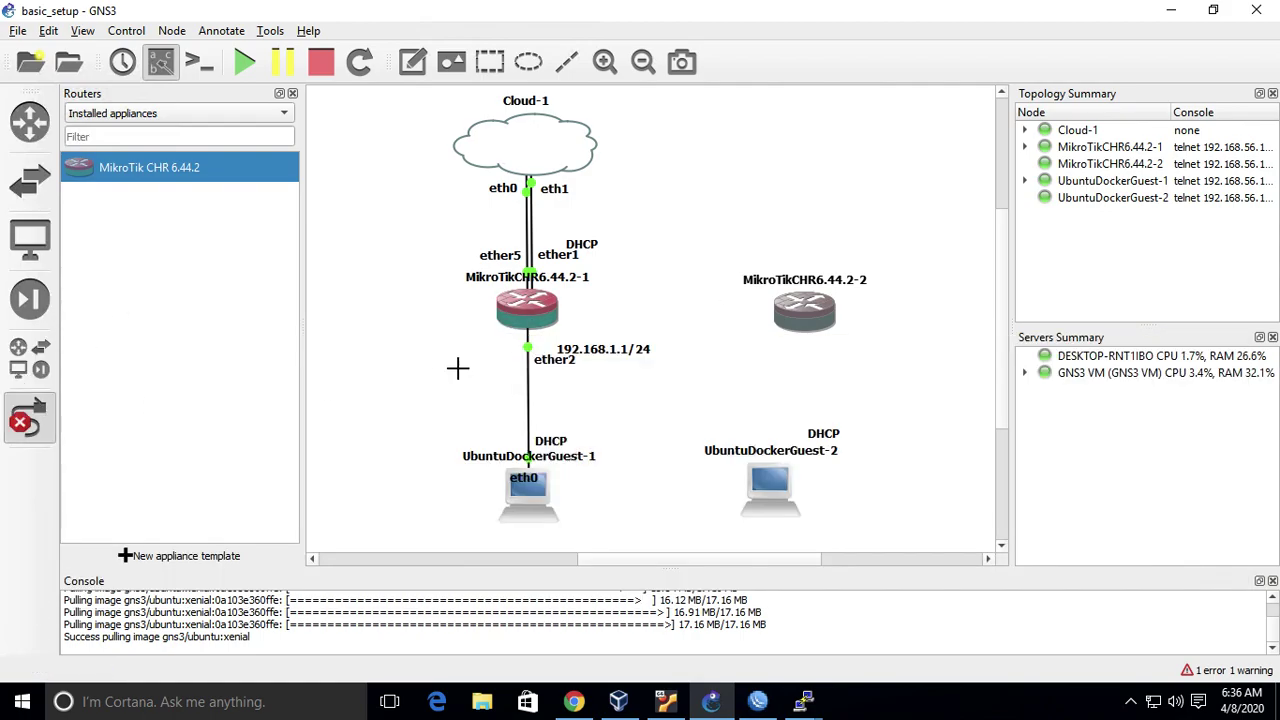
pyautogui.click(536, 310)
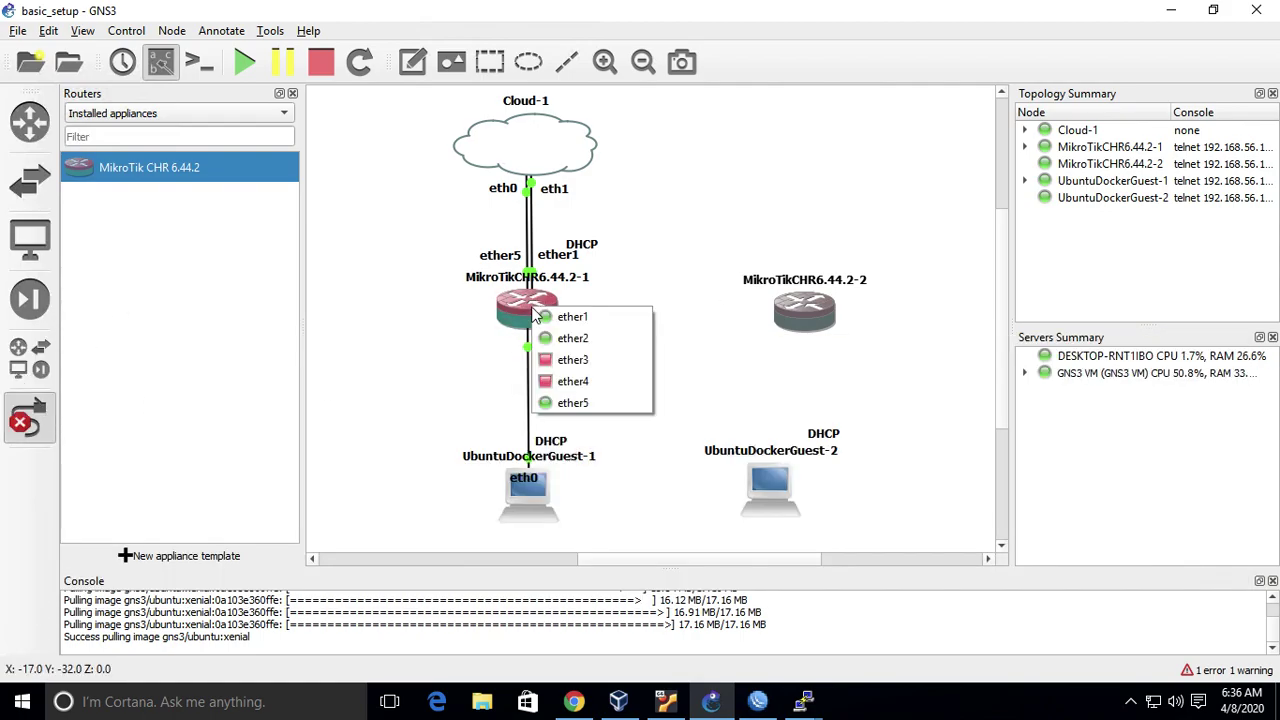
pyautogui.click(620, 359)
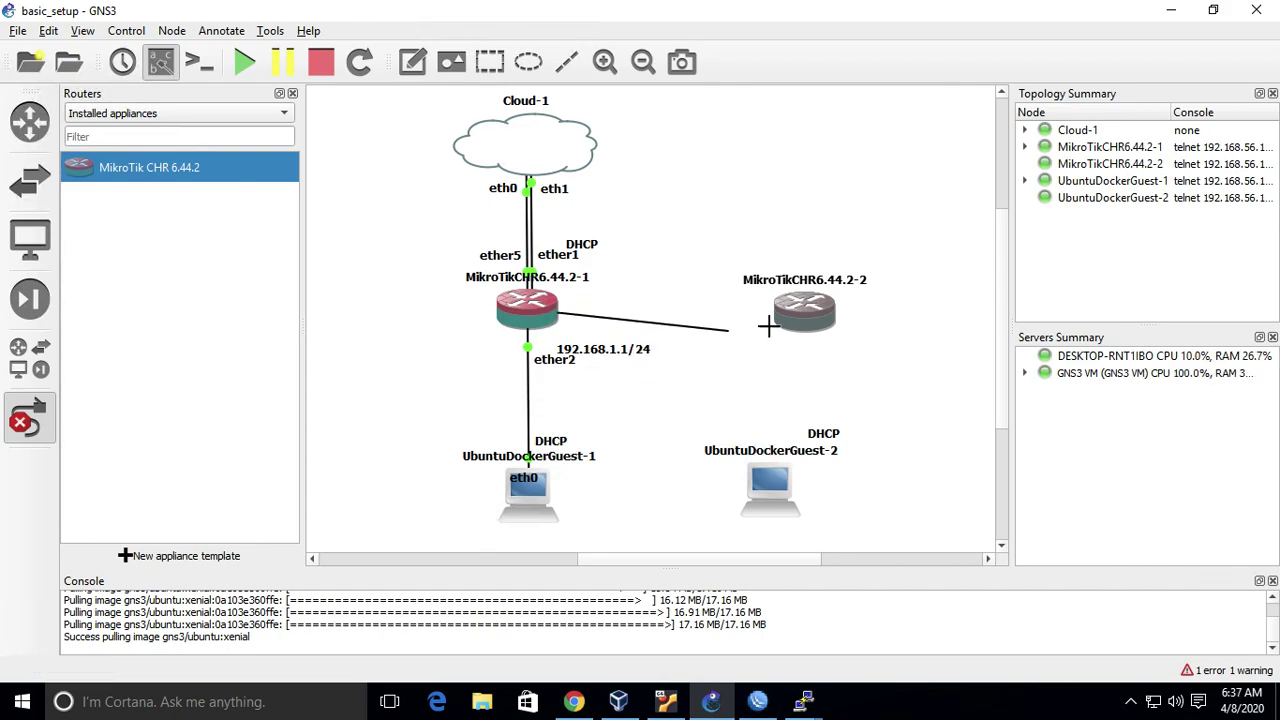
pyautogui.click(810, 310)
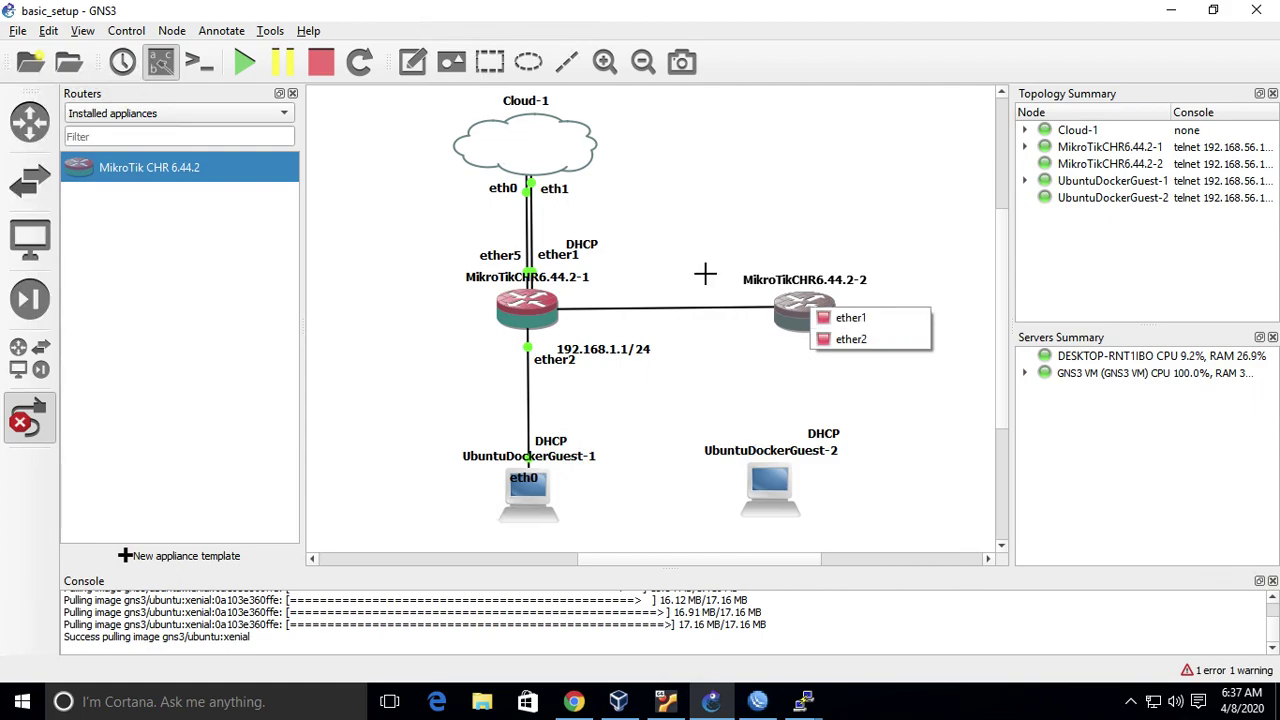
pyautogui.press('Escape')
pyautogui.press('Escape')
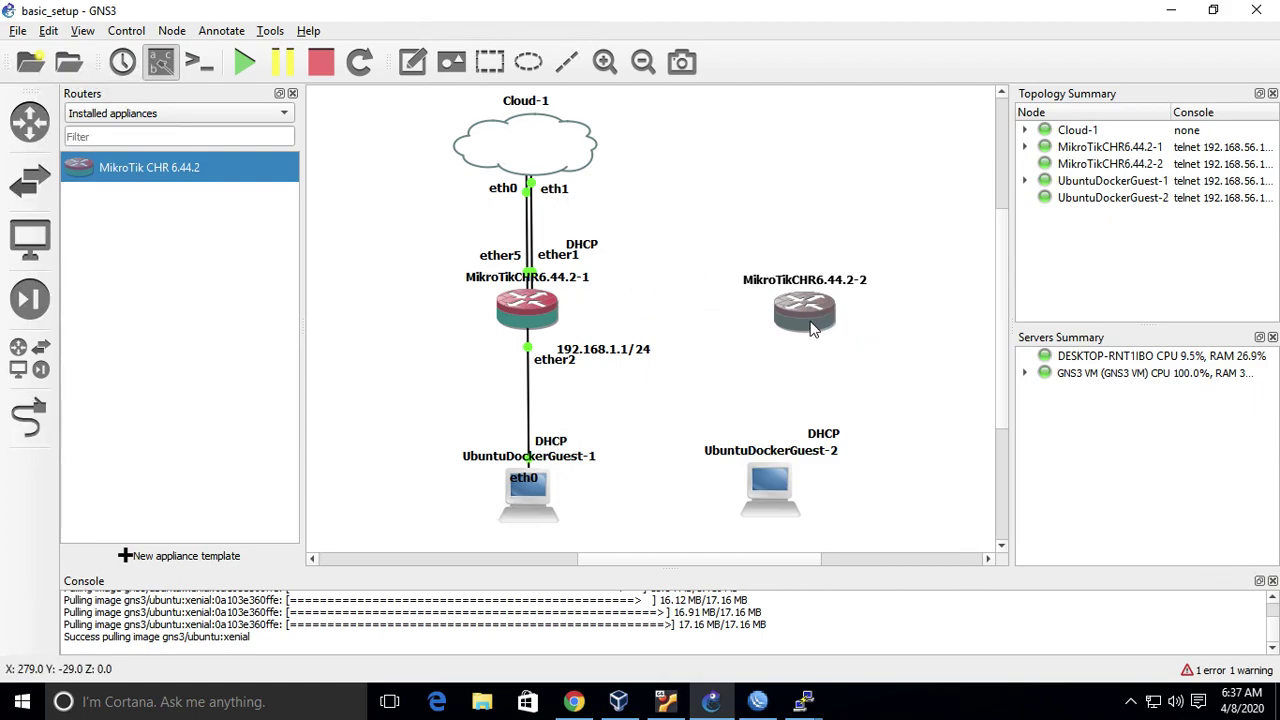
# - Set MikroTikCHR6.44.2-2's network adapter count to 5 in its node configuration
pyautogui.rightClick(812, 328)
pyautogui.click(850, 333)
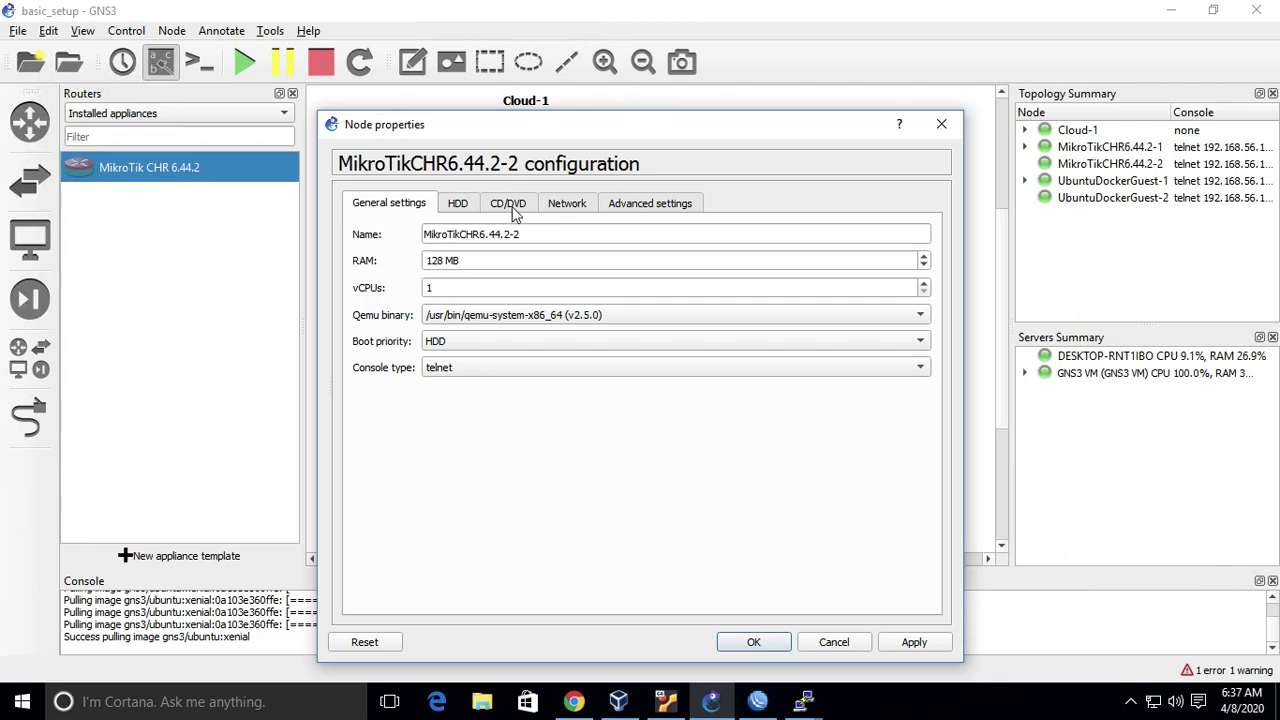
pyautogui.click(566, 204)
pyautogui.click(924, 233)
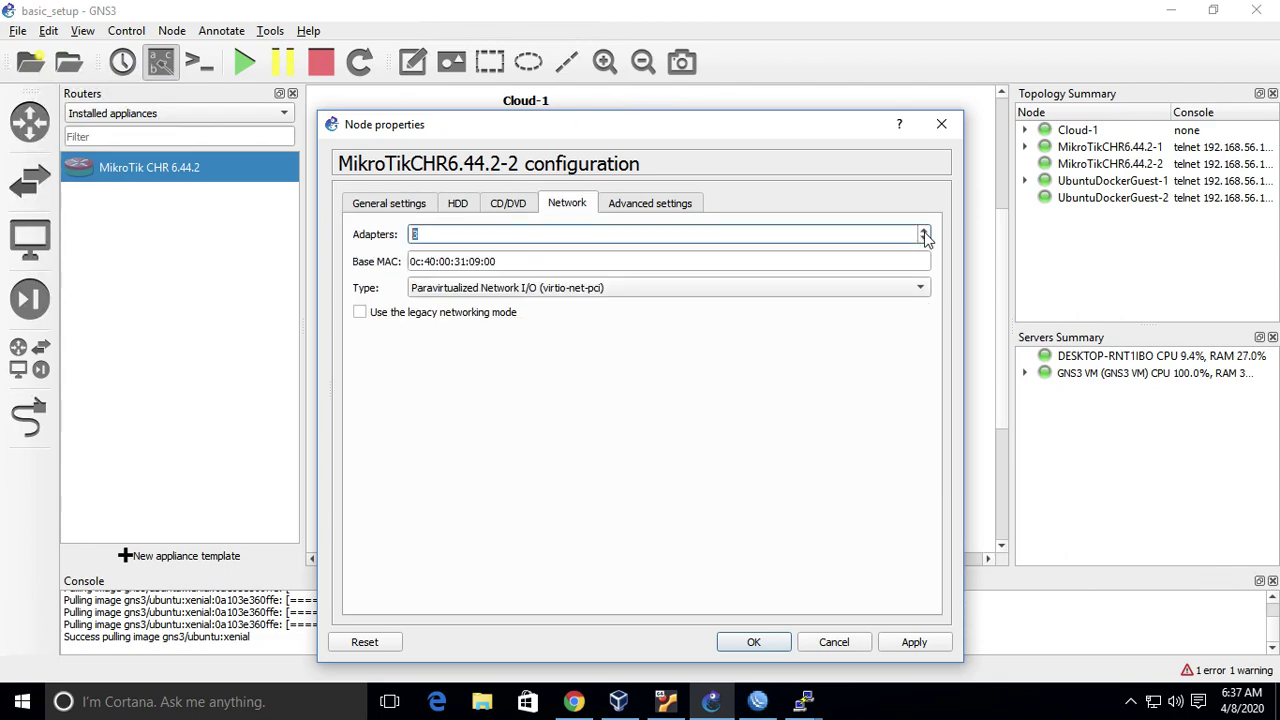
pyautogui.click(908, 641)
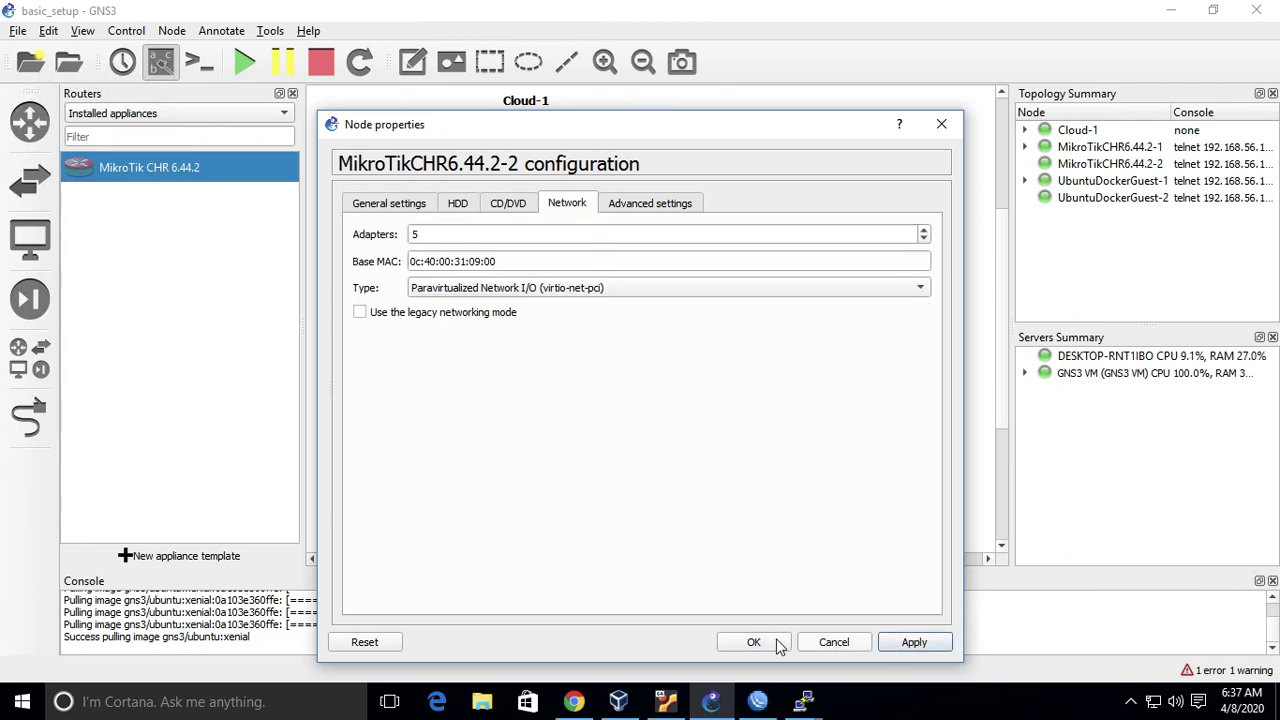
pyautogui.click(762, 642)
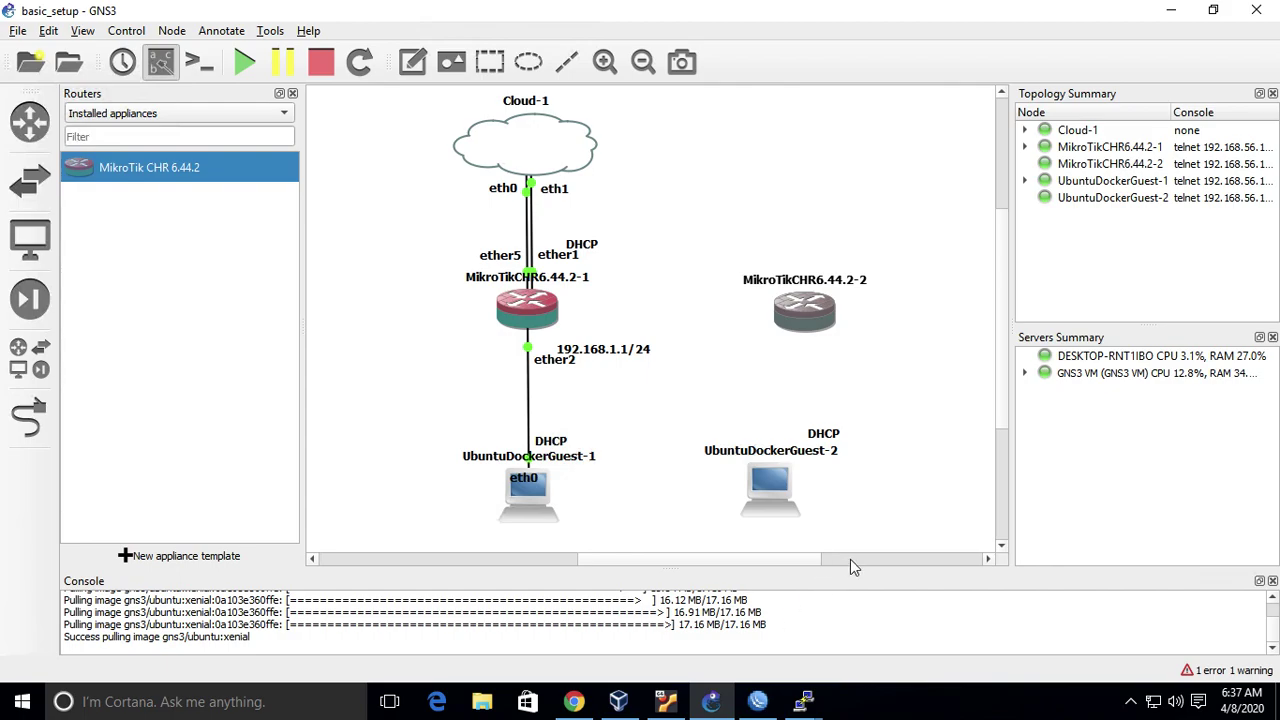
# - Link router 1 (MikroTikCHR6.44.2-1) ether3 to MikroTikCHR6.44.2-2 ether1
pyautogui.moveTo(806, 312); pyautogui.dragTo(806, 315)
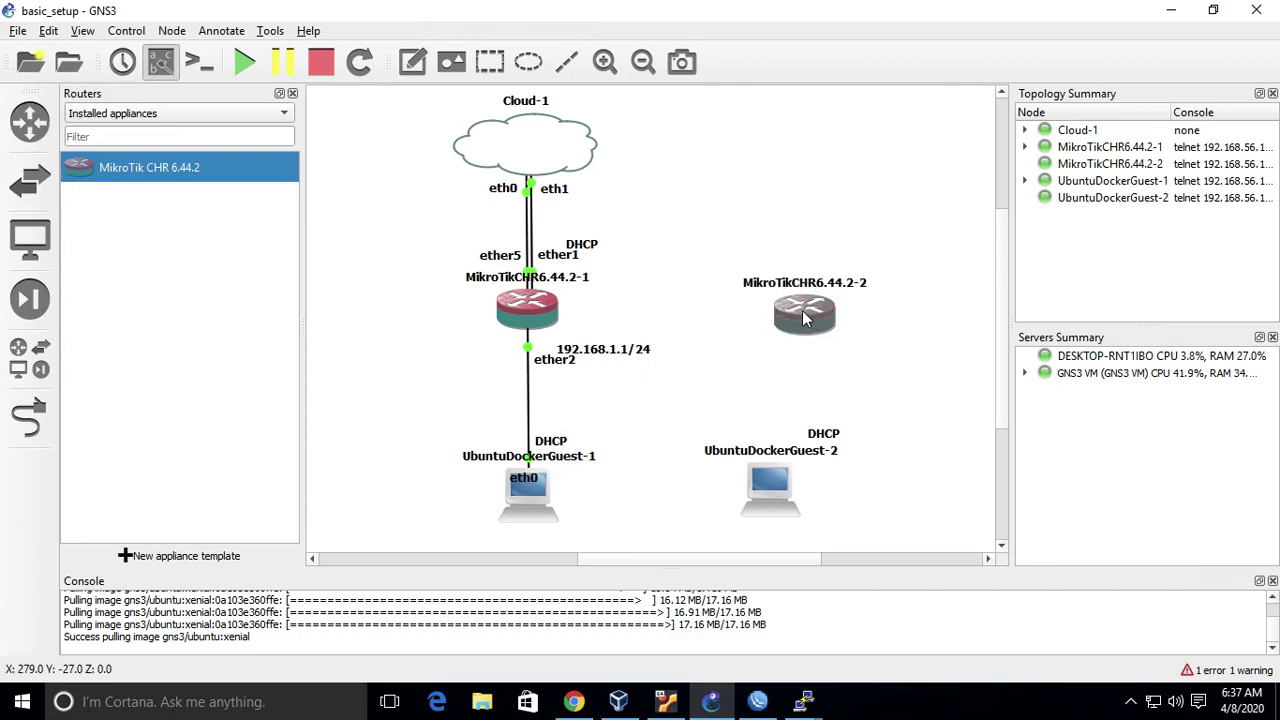
pyautogui.click(29, 418)
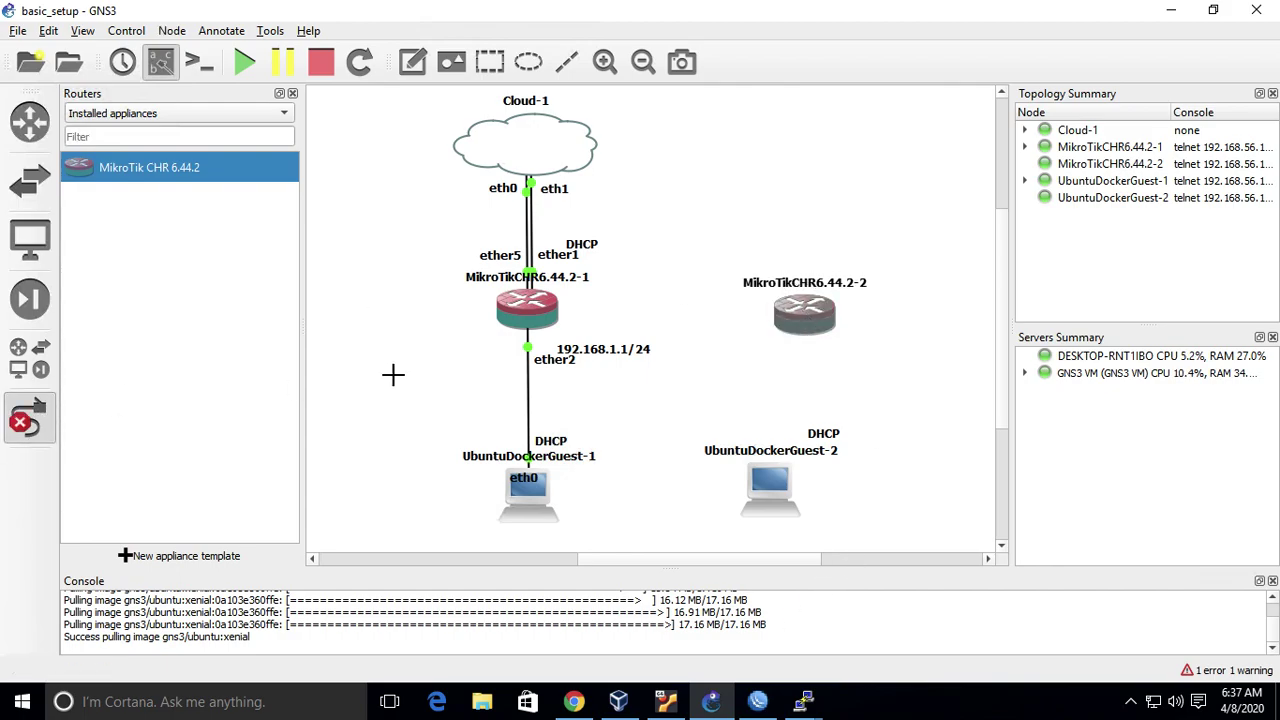
pyautogui.click(525, 312)
pyautogui.click(572, 346)
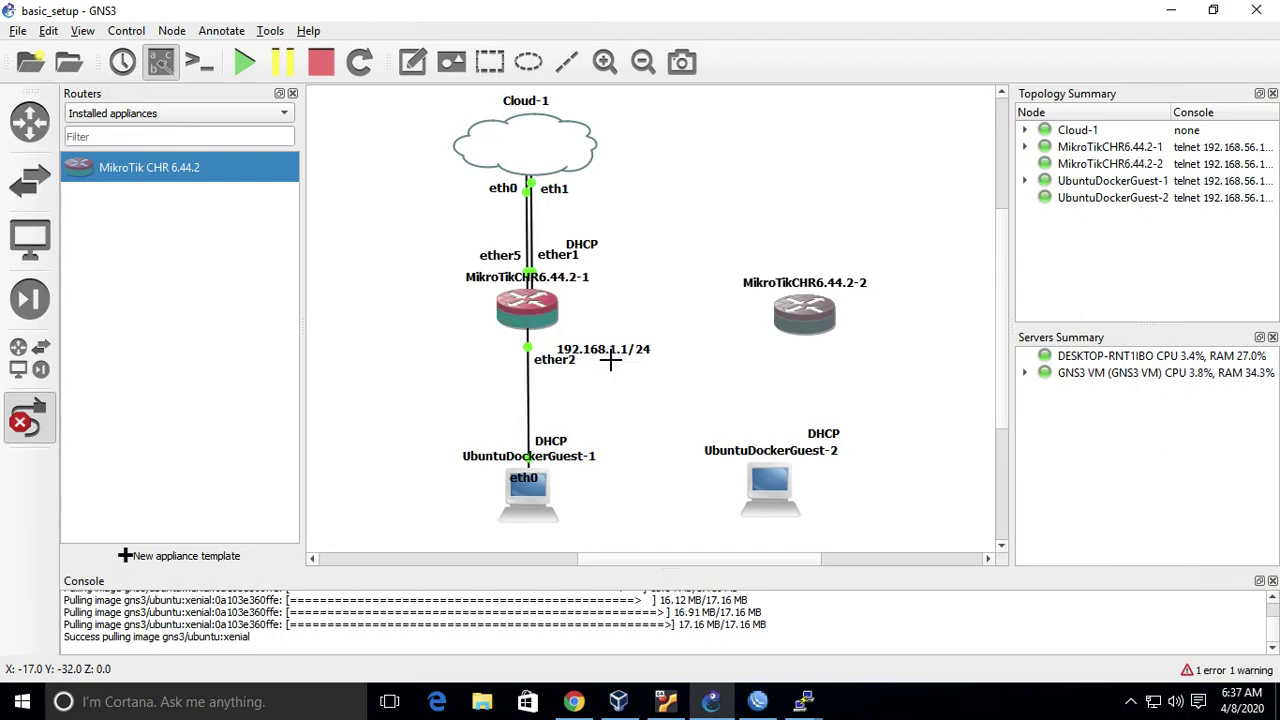
pyautogui.click(802, 316)
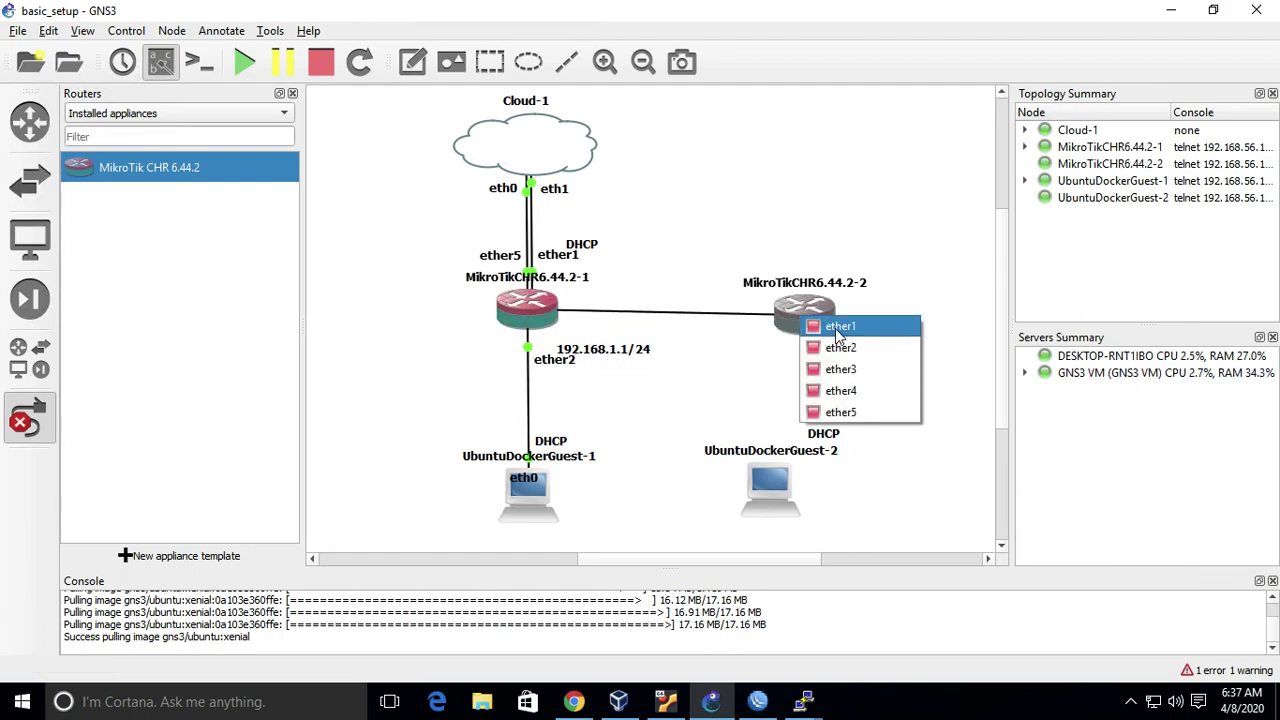
pyautogui.click(838, 331)
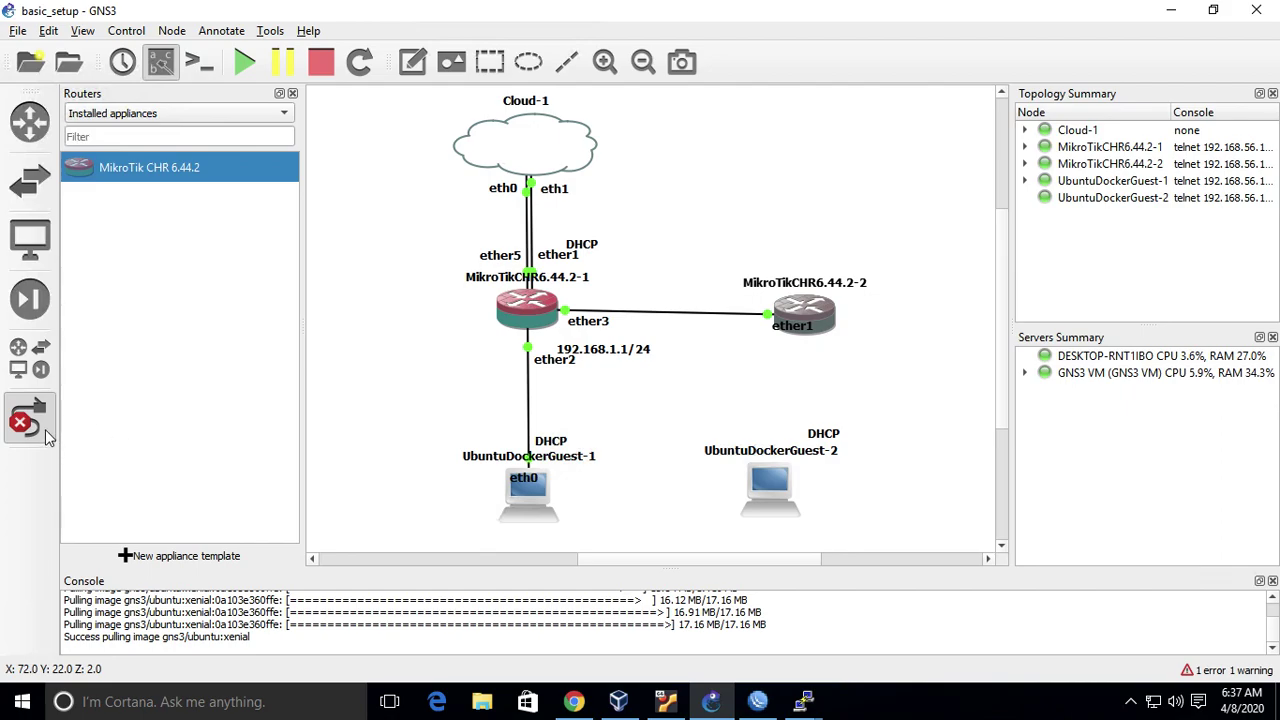
# - Link MikroTikCHR6.44.2-2 ether2 to UbuntuDockerGuest-2 eth0
pyautogui.click(823, 310)
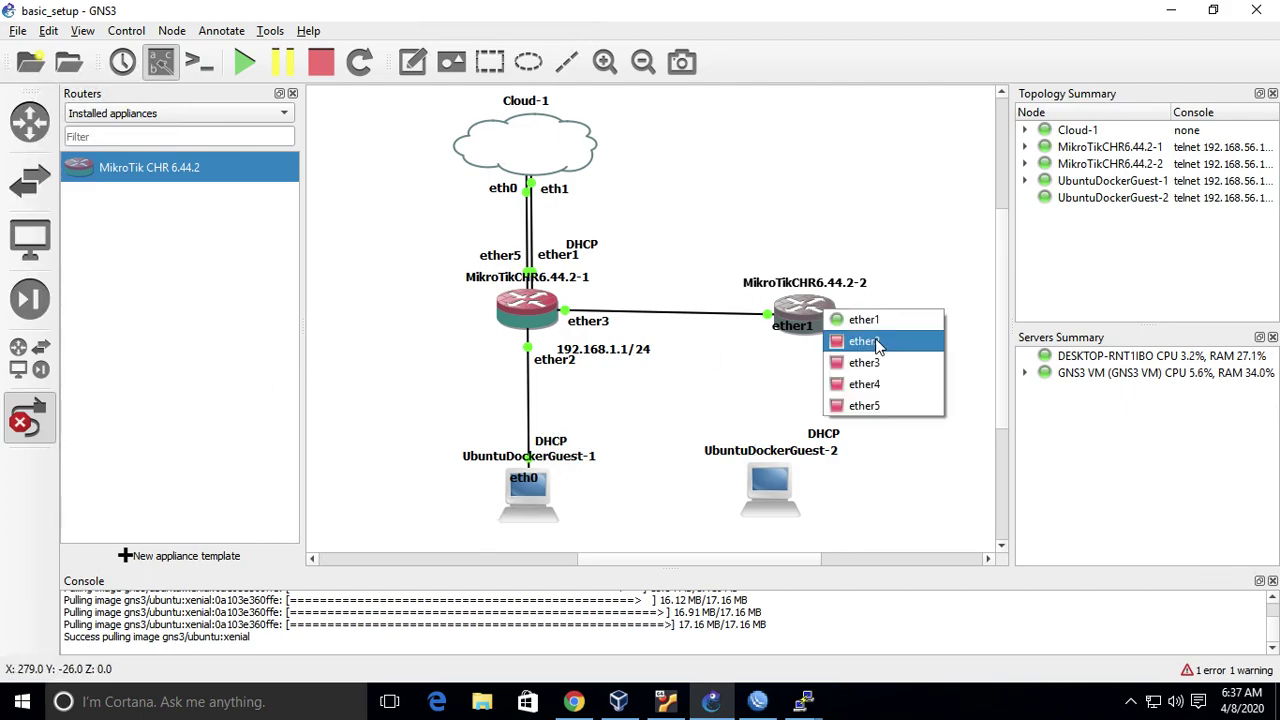
pyautogui.click(880, 341)
pyautogui.click(774, 487)
pyautogui.click(808, 491)
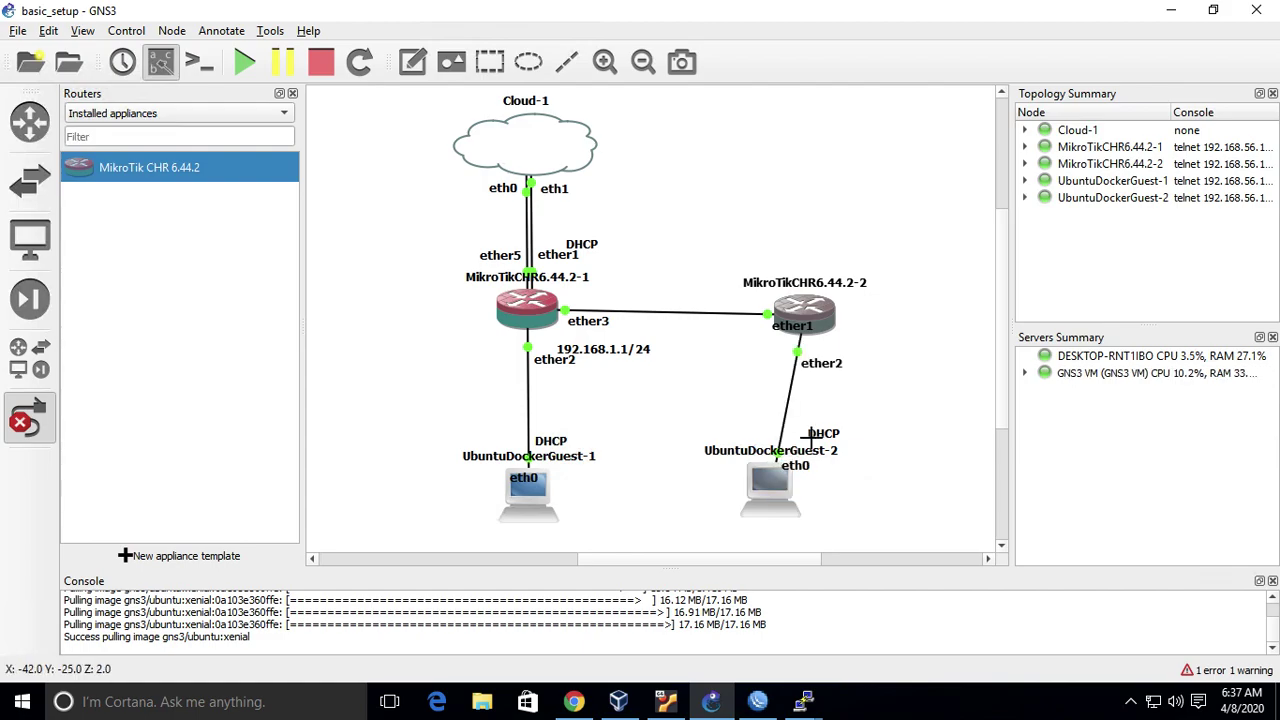
pyautogui.rightClick(815, 447)
# - Place UbuntuDockerGuest-2 under router 2 and move the routers' ether and 192.168.1.1/24 labels clear of links
pyautogui.moveTo(772, 492); pyautogui.dragTo(803, 500)
pyautogui.moveTo(803, 321); pyautogui.dragTo(804, 316)
pyautogui.moveTo(836, 366); pyautogui.dragTo(846, 367)
pyautogui.click(779, 322)
pyautogui.moveTo(779, 322); pyautogui.dragTo(735, 322)
pyautogui.moveTo(628, 358); pyautogui.dragTo(481, 401)
pyautogui.moveTo(575, 357); pyautogui.dragTo(494, 350)
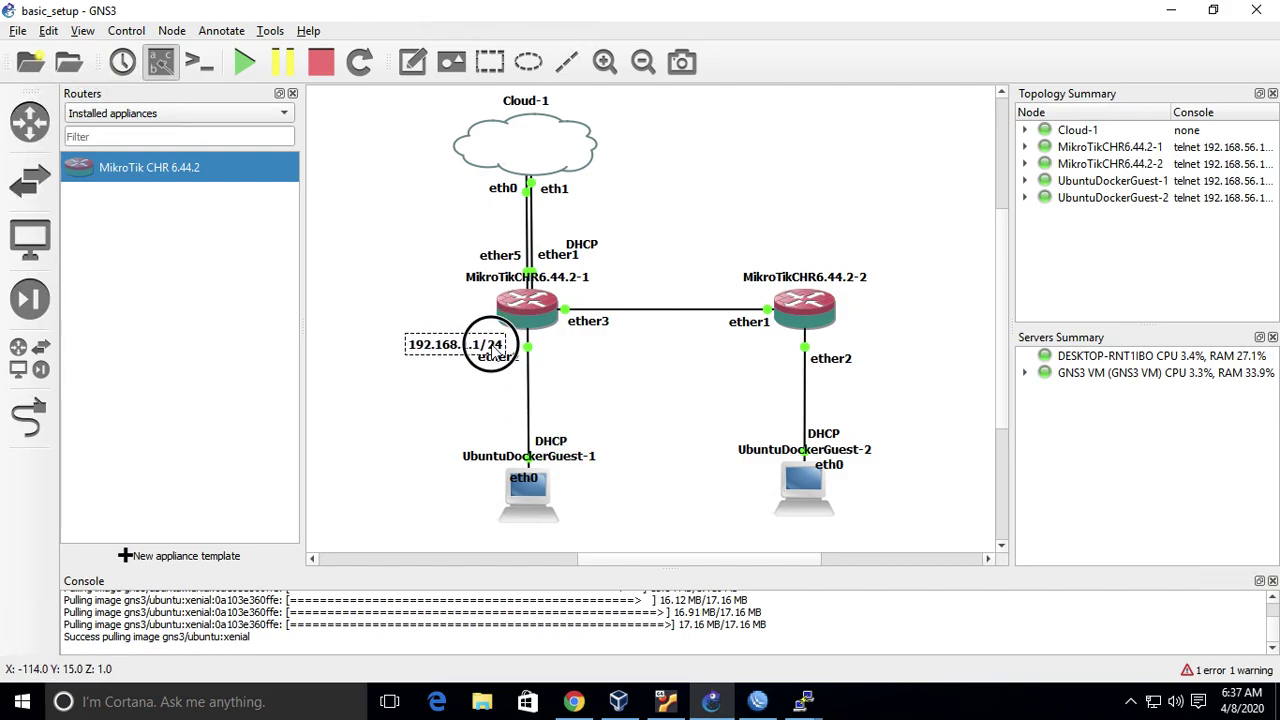
pyautogui.click(680, 434)
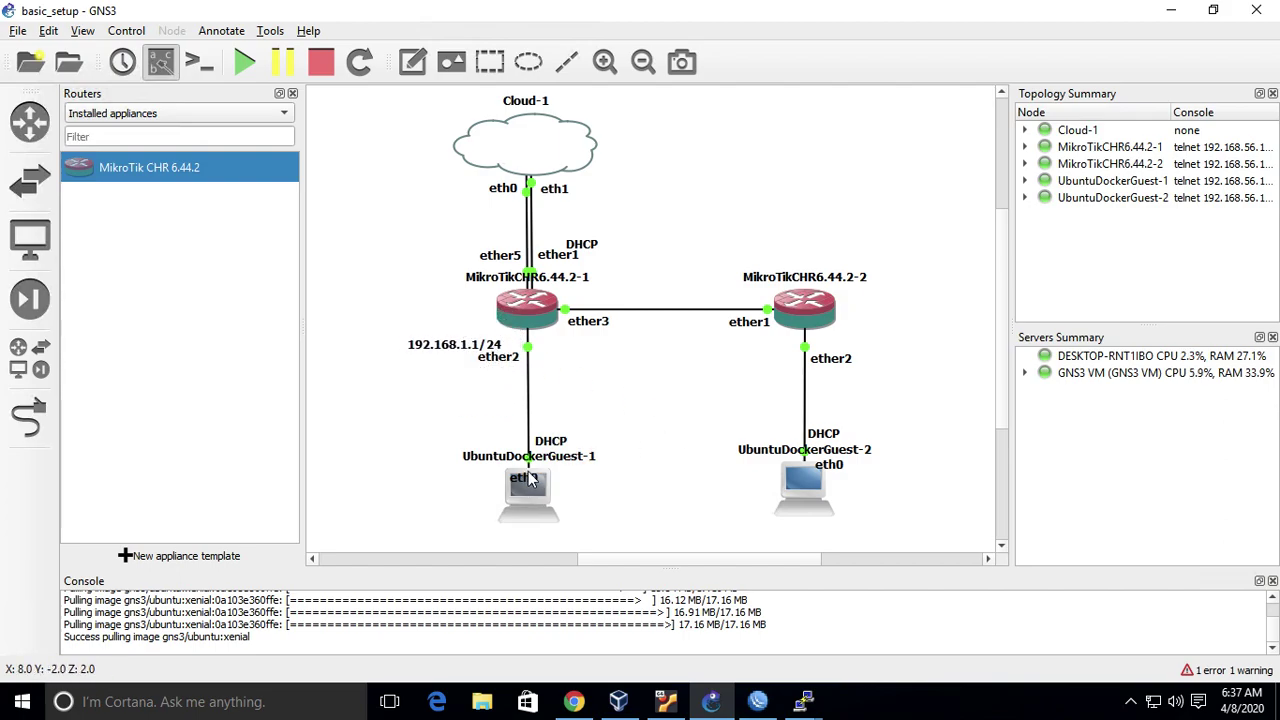
# - Reposition the DHCP and eth0 labels of both Ubuntu guests
pyautogui.moveTo(560, 442); pyautogui.dragTo(560, 412)
pyautogui.click(548, 460)
pyautogui.moveTo(548, 460); pyautogui.dragTo(569, 436)
pyautogui.moveTo(826, 434); pyautogui.dragTo(858, 402)
pyautogui.moveTo(838, 467); pyautogui.dragTo(833, 450)
pyautogui.moveTo(860, 406); pyautogui.dragTo(843, 433)
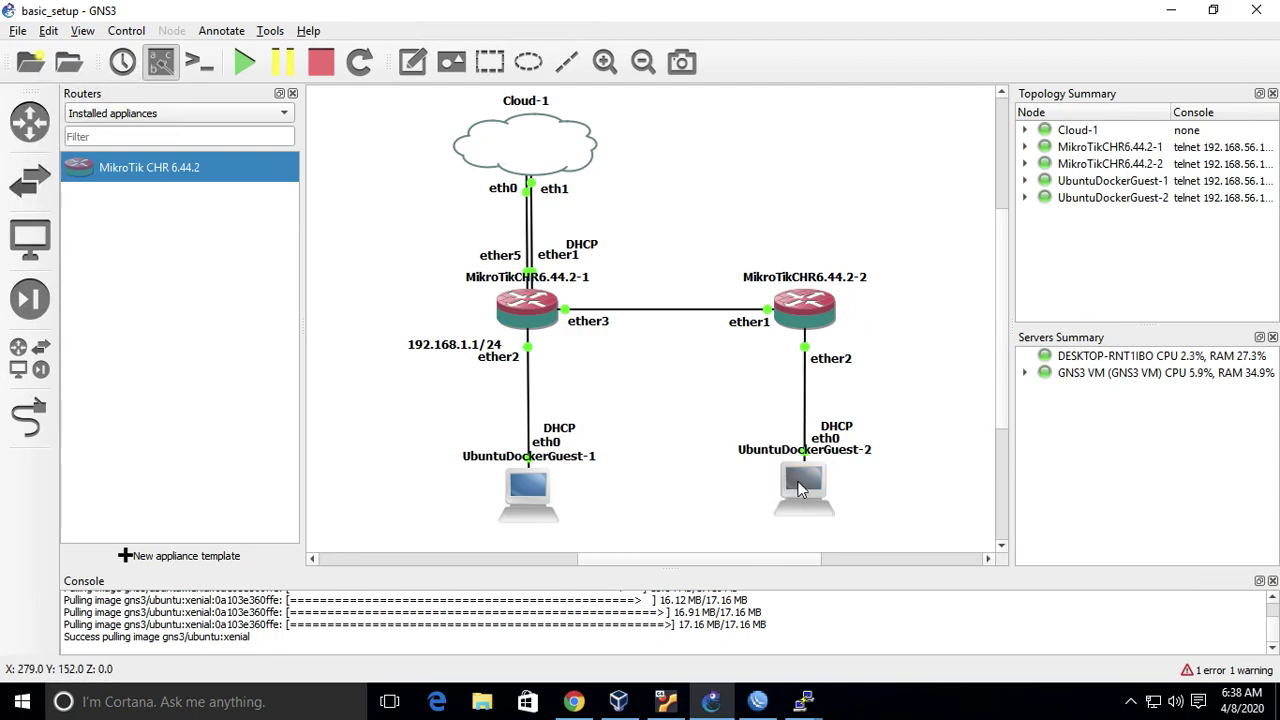
pyautogui.moveTo(801, 487)
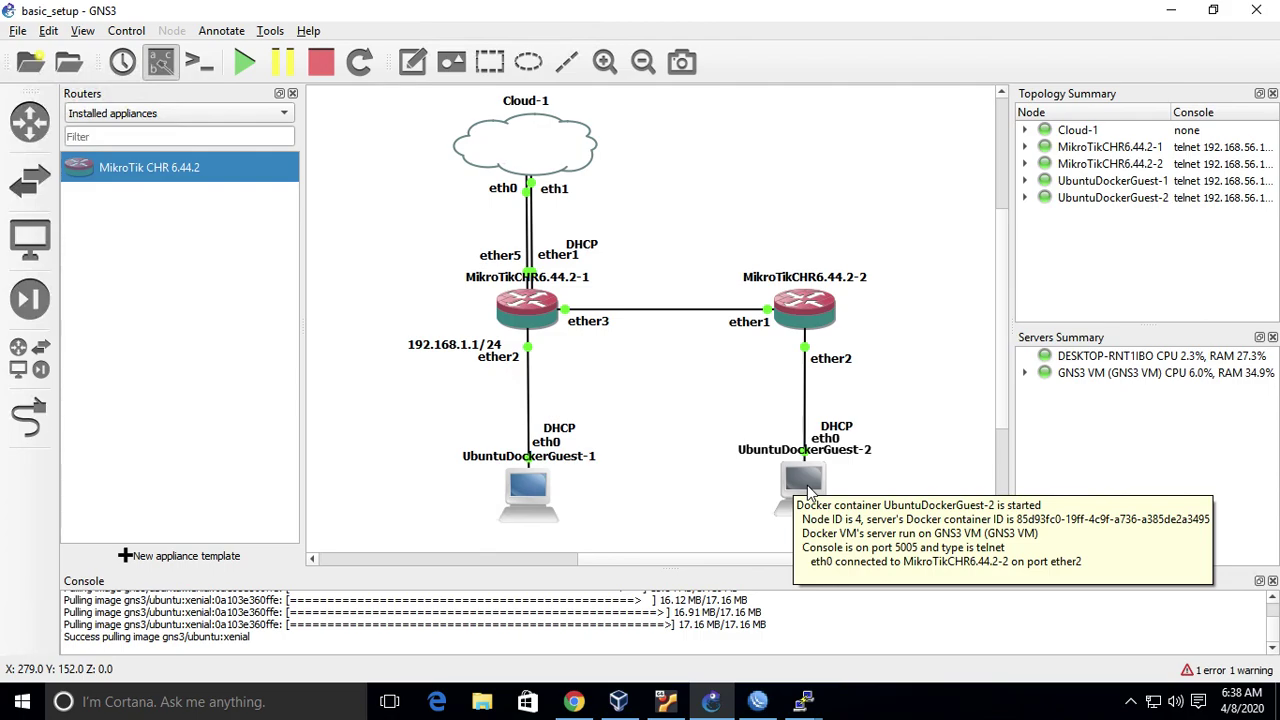
pyautogui.moveTo(512, 316)
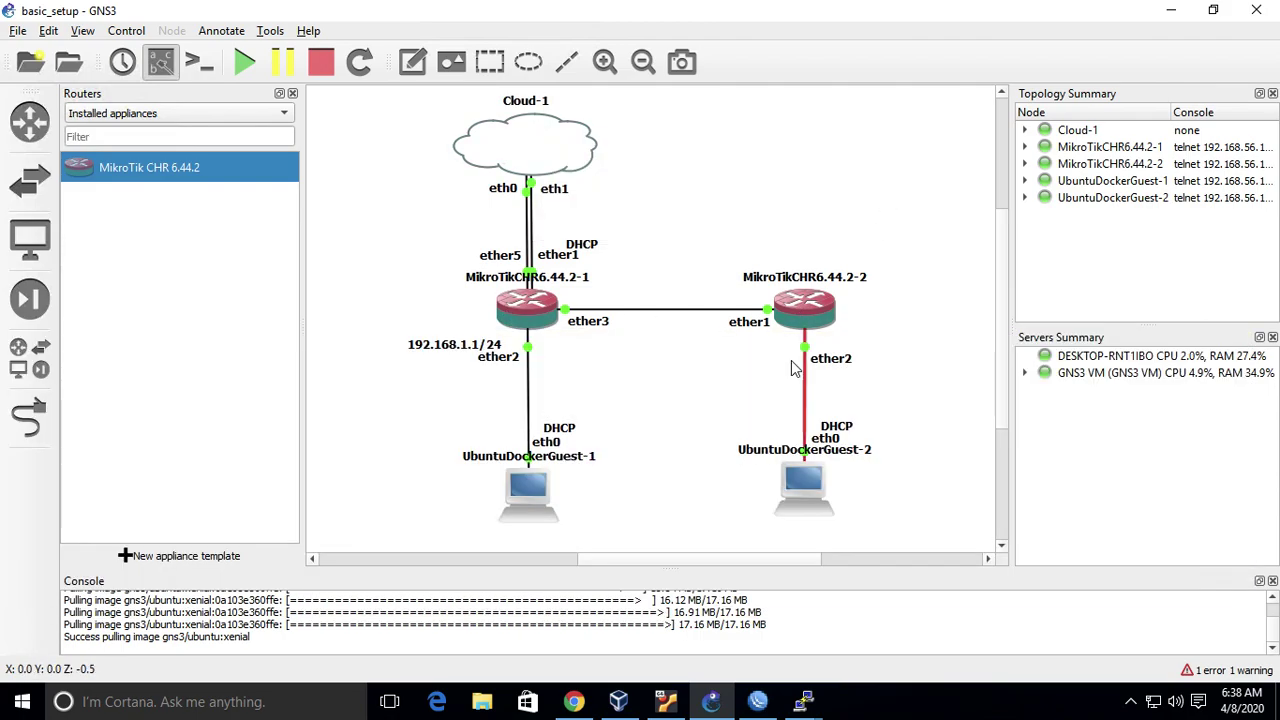
pyautogui.moveTo(795, 312)
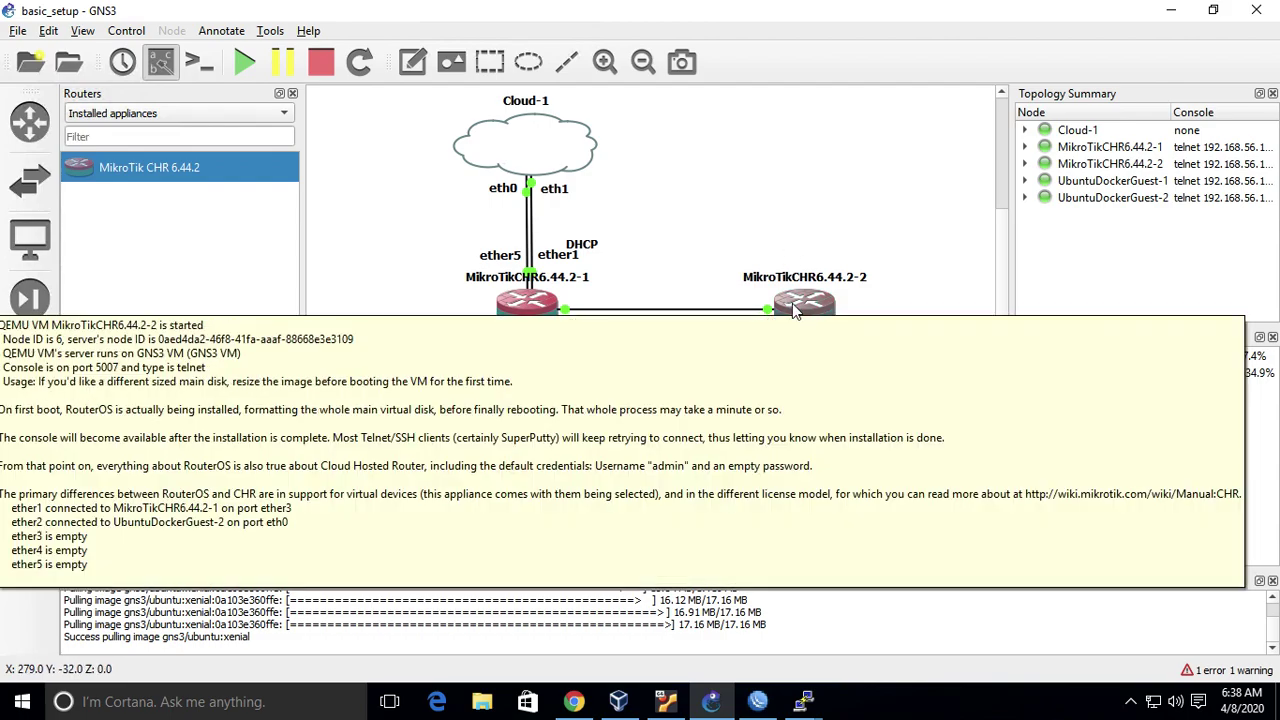
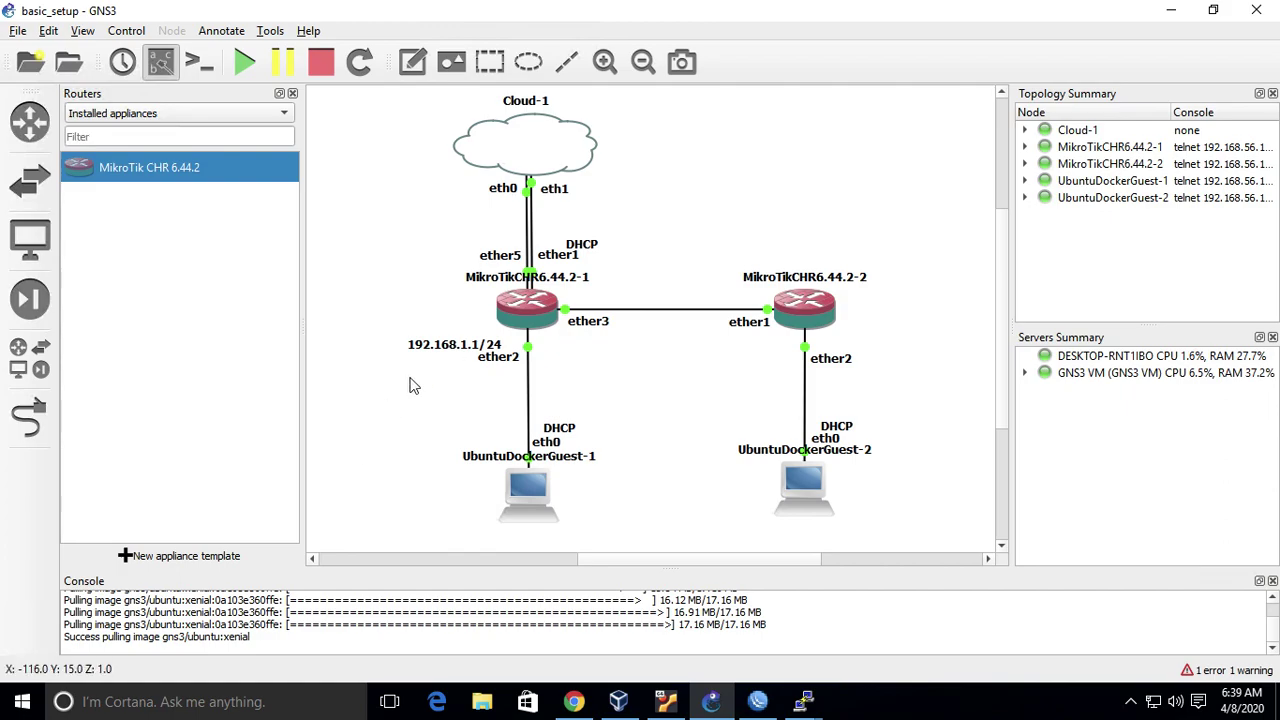
# - Add a 192.168.2.1/24 note beside MikroTikCHR6.44.2-2's ether2
pyautogui.click(472, 345)
pyautogui.click(651, 406)
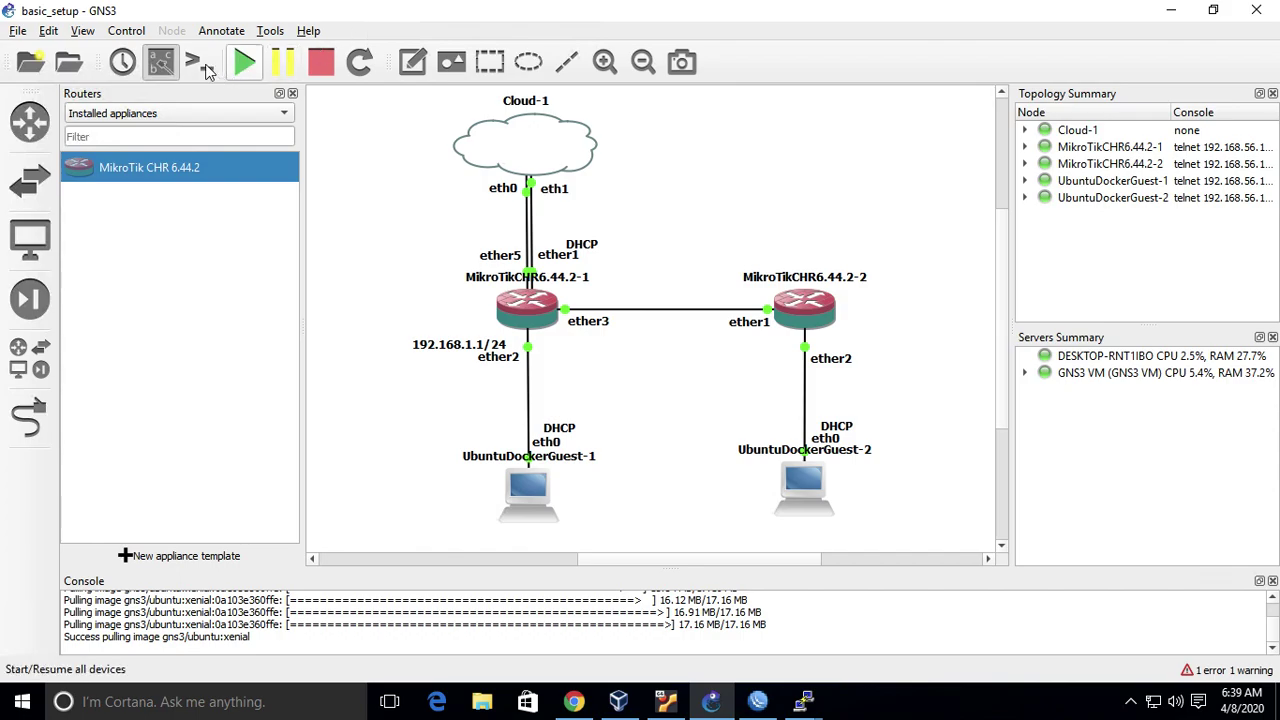
pyautogui.click(412, 62)
pyautogui.click(701, 384)
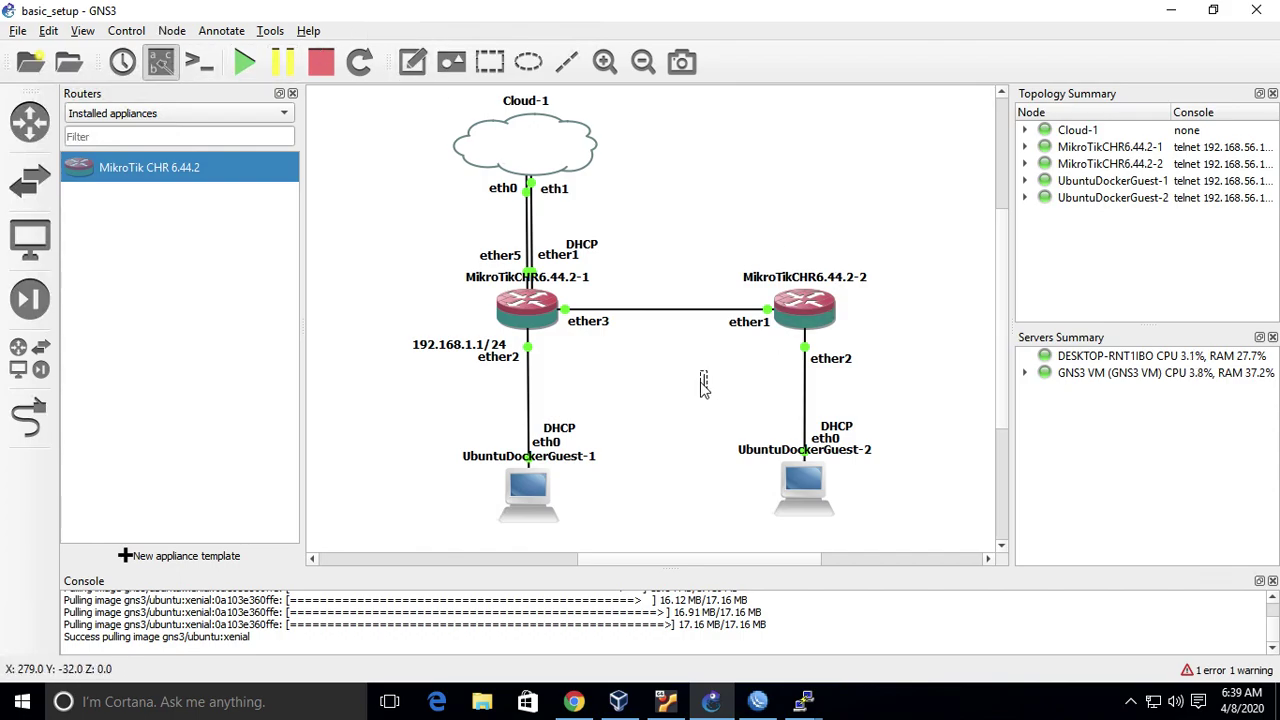
pyautogui.write('192.168.2.1/24')
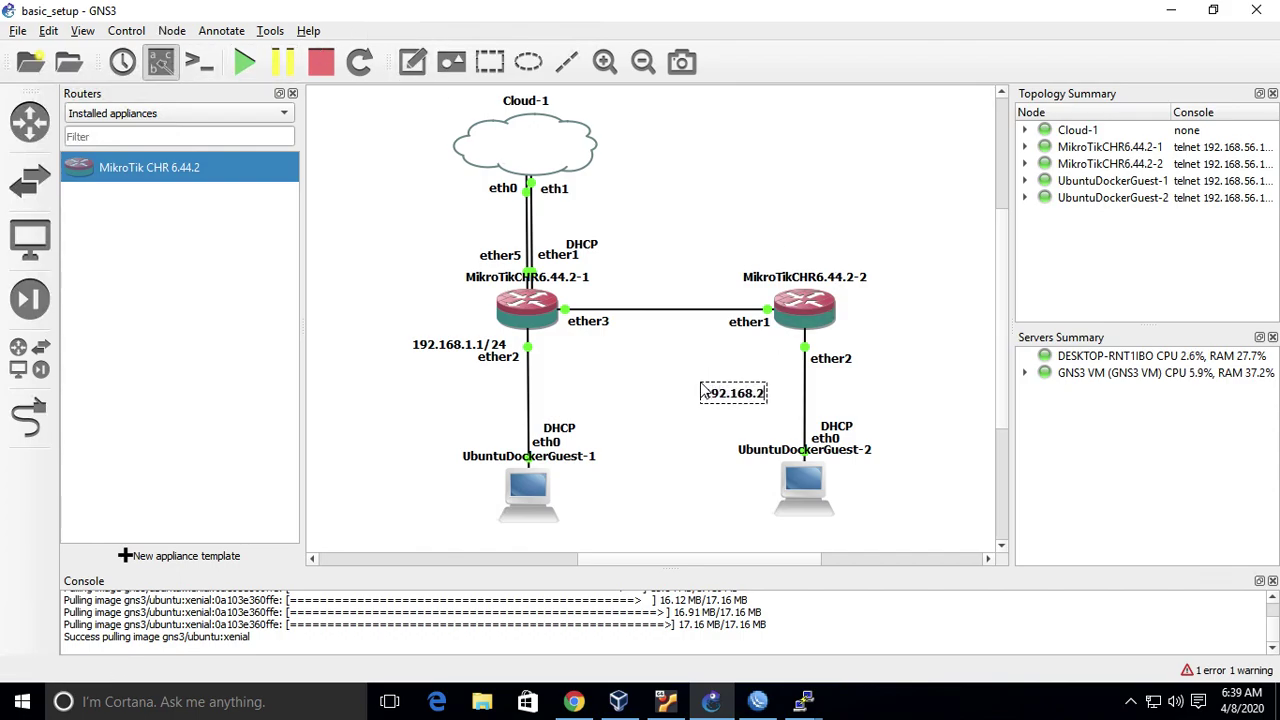
pyautogui.click(750, 403)
pyautogui.moveTo(750, 403); pyautogui.dragTo(867, 355)
pyautogui.click(947, 297)
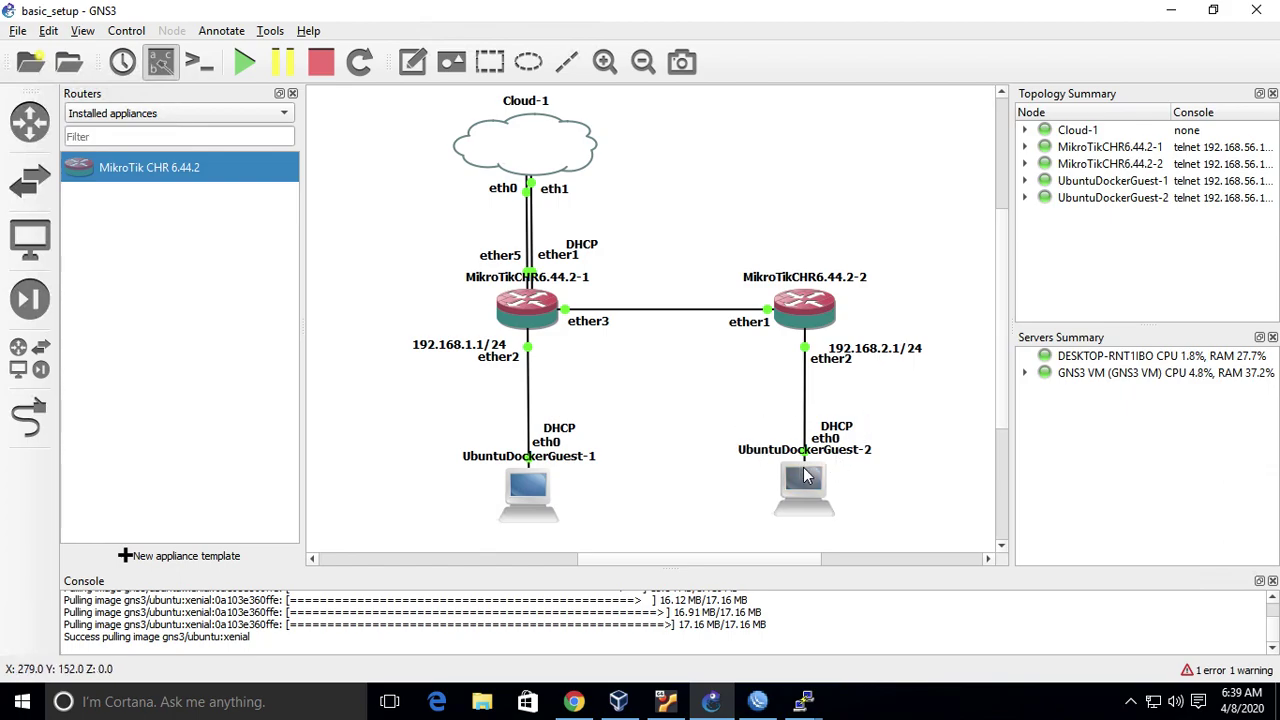
# - Add a 192.168.0.0/30 note onto the router-to-router link
pyautogui.moveTo(790, 498)
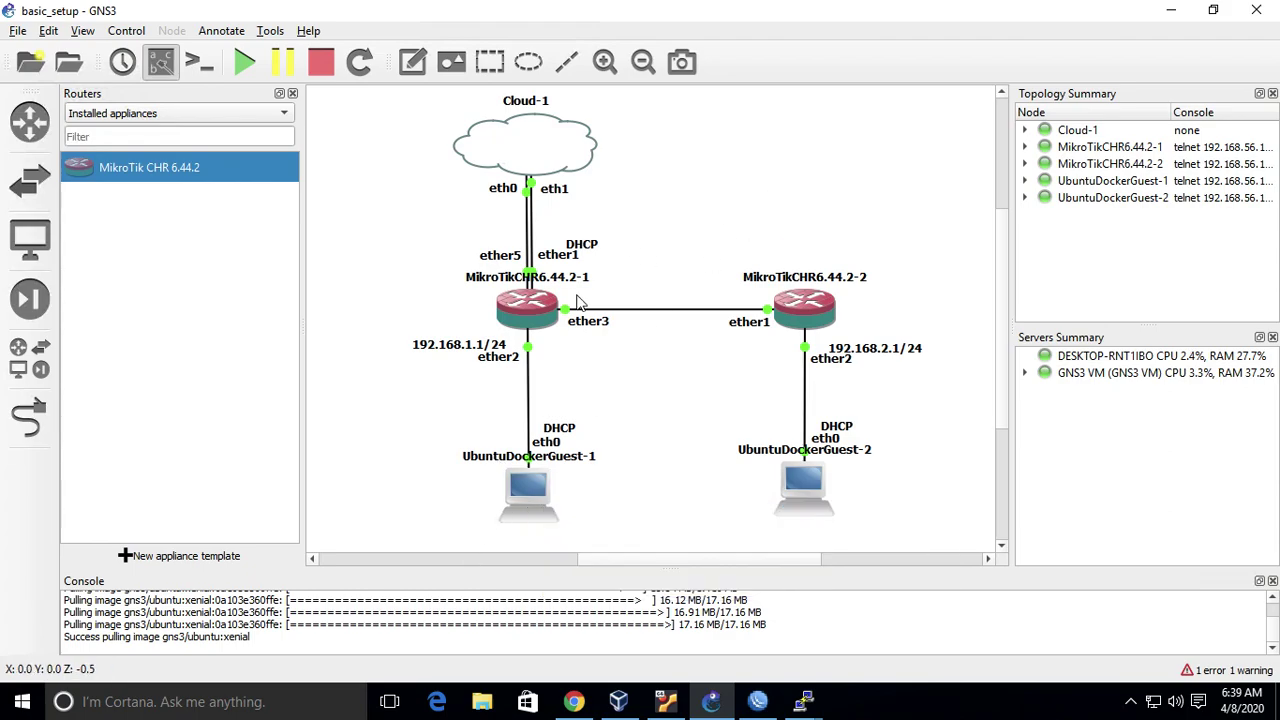
pyautogui.moveTo(574, 312)
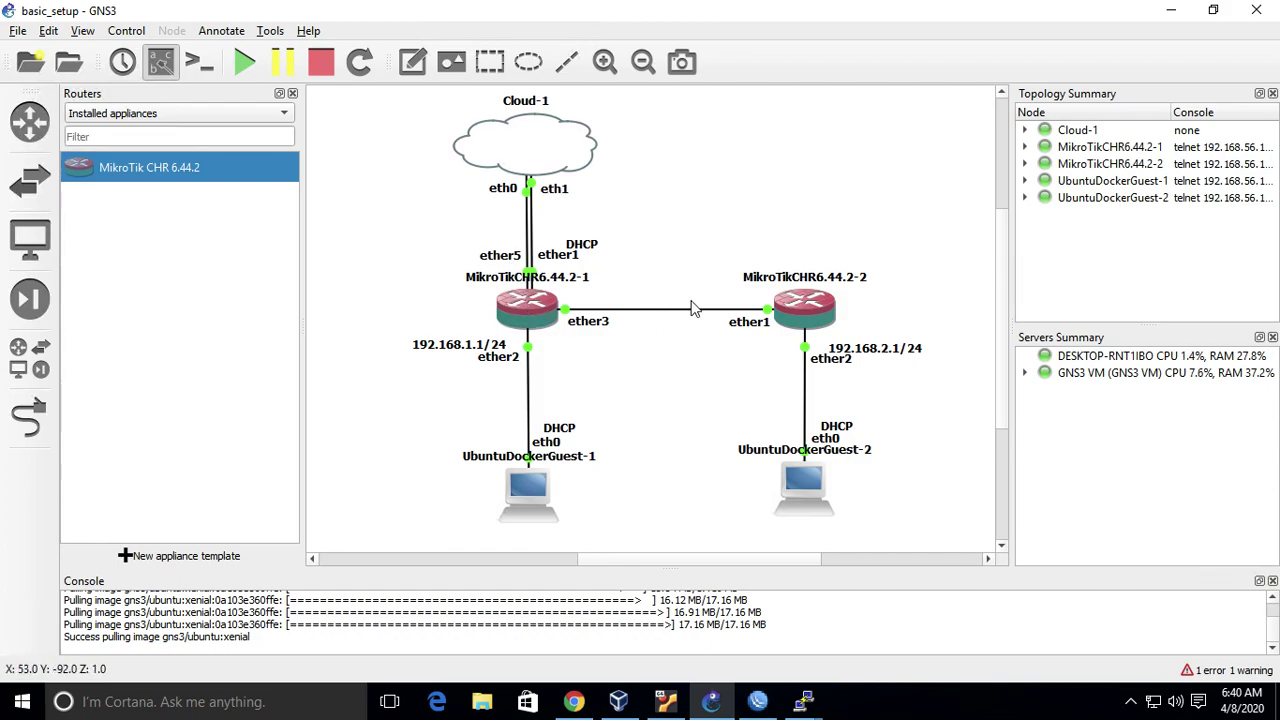
pyautogui.click(412, 61)
pyautogui.click(682, 186)
pyautogui.write('192.168.')
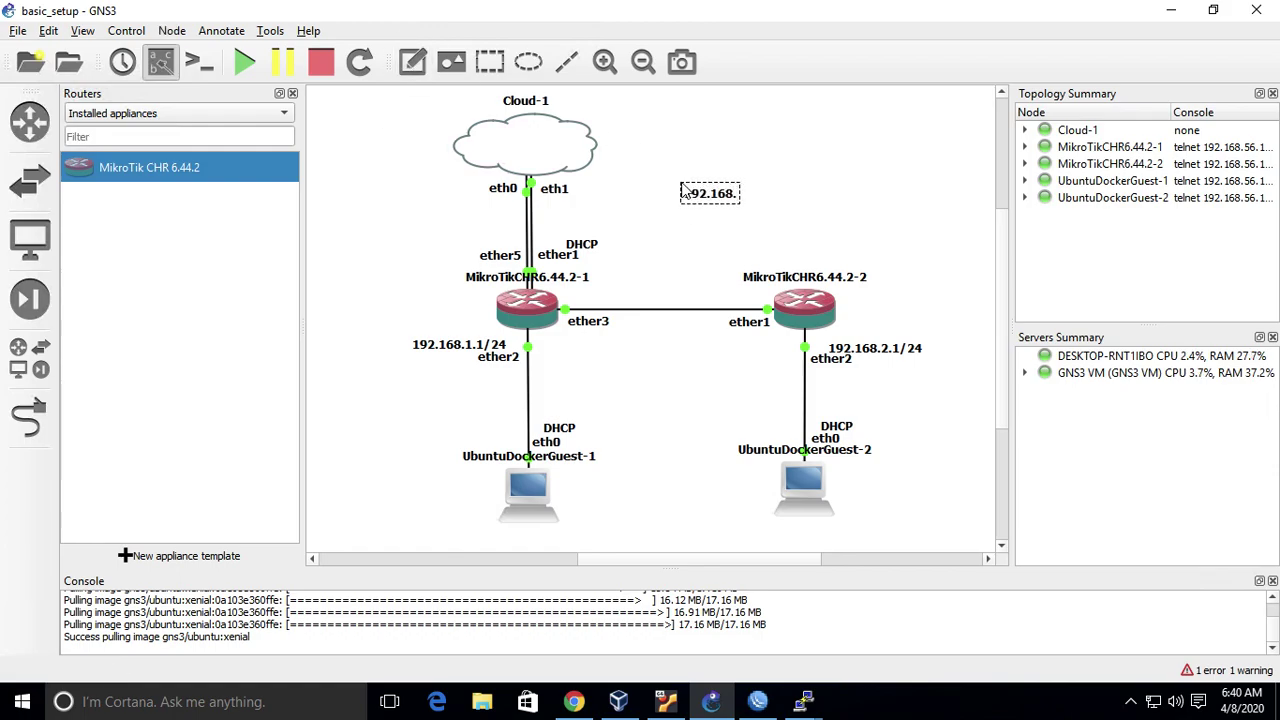
pyautogui.write('0.0/30')
pyautogui.click(835, 165)
pyautogui.moveTo(737, 196); pyautogui.dragTo(676, 308)
pyautogui.click(700, 235)
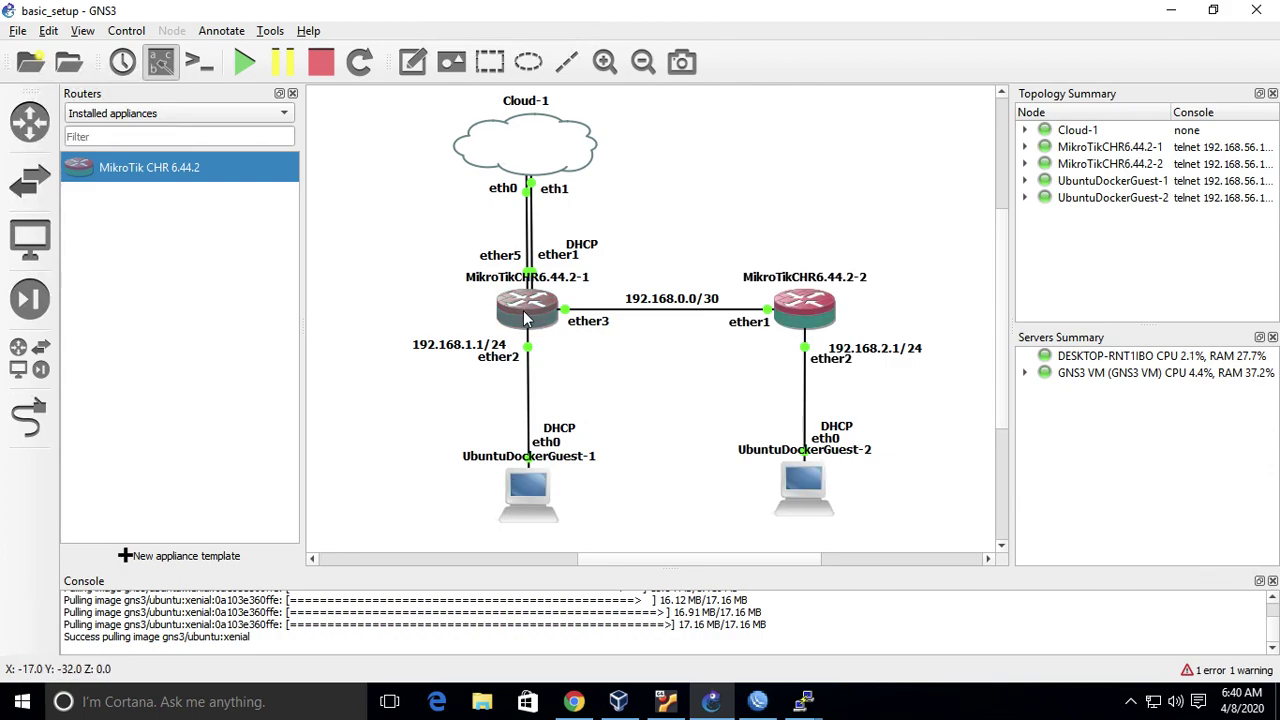
pyautogui.moveTo(527, 318)
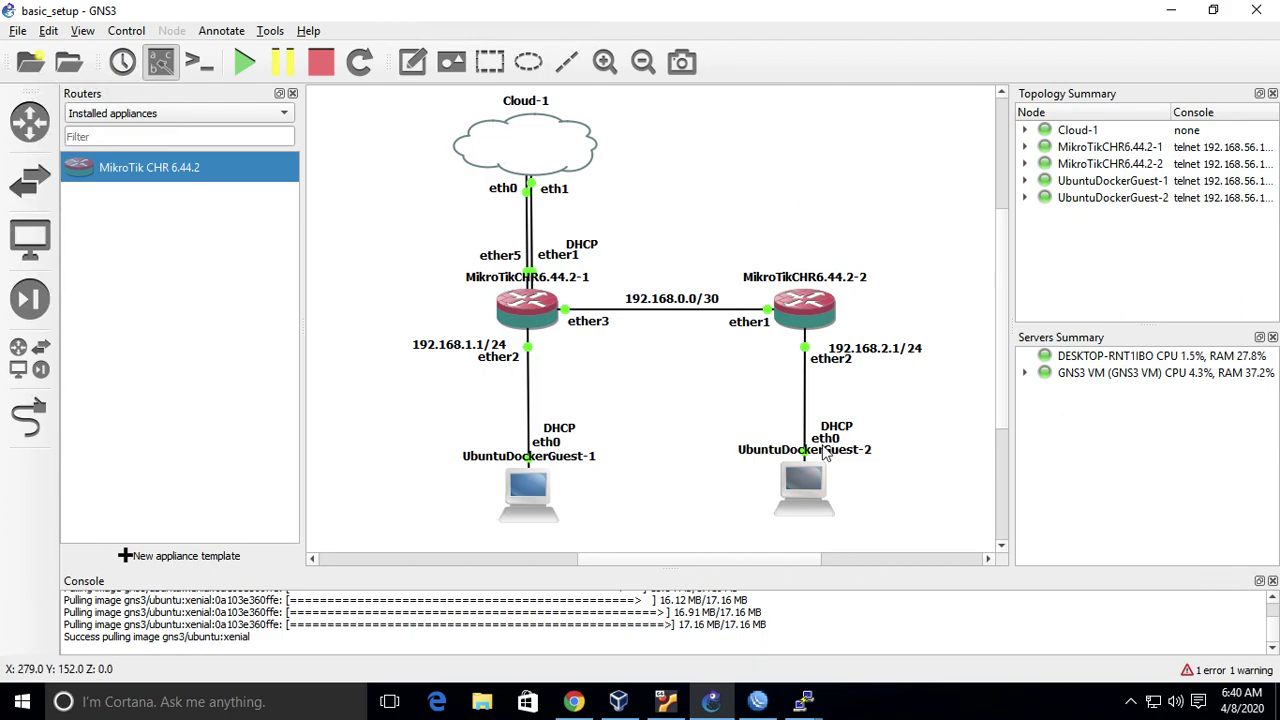
# - Delete bridge1 from the first router's bridge settings in WinBox
pyautogui.click(759, 703)
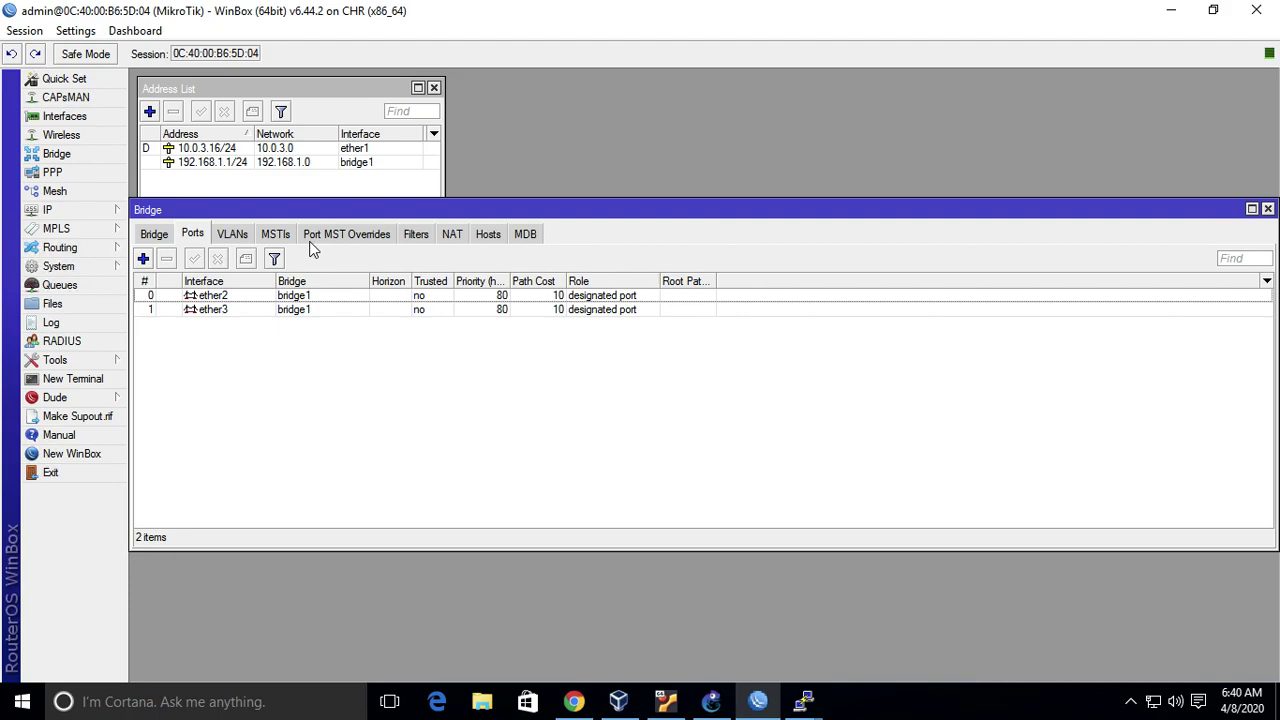
pyautogui.click(268, 301)
pyautogui.keyDown('shift'); pyautogui.click(272, 311); pyautogui.keyUp('shift')
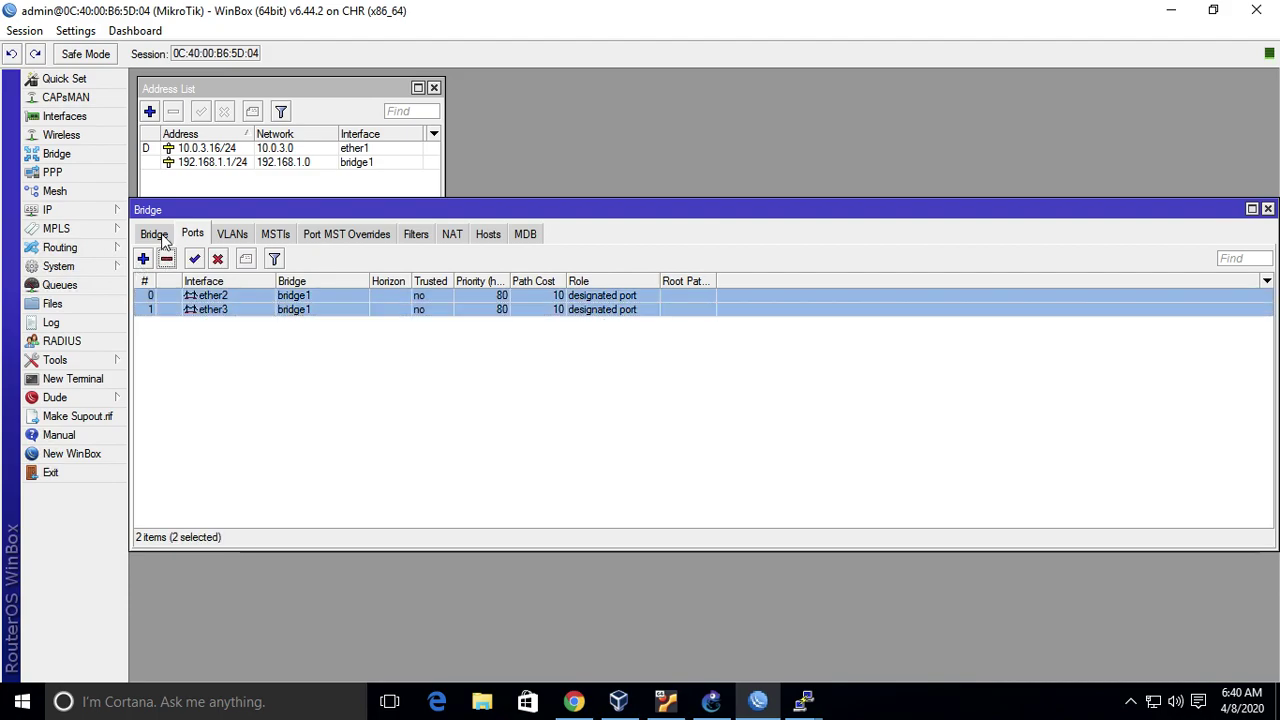
pyautogui.click(160, 236)
pyautogui.click(205, 297)
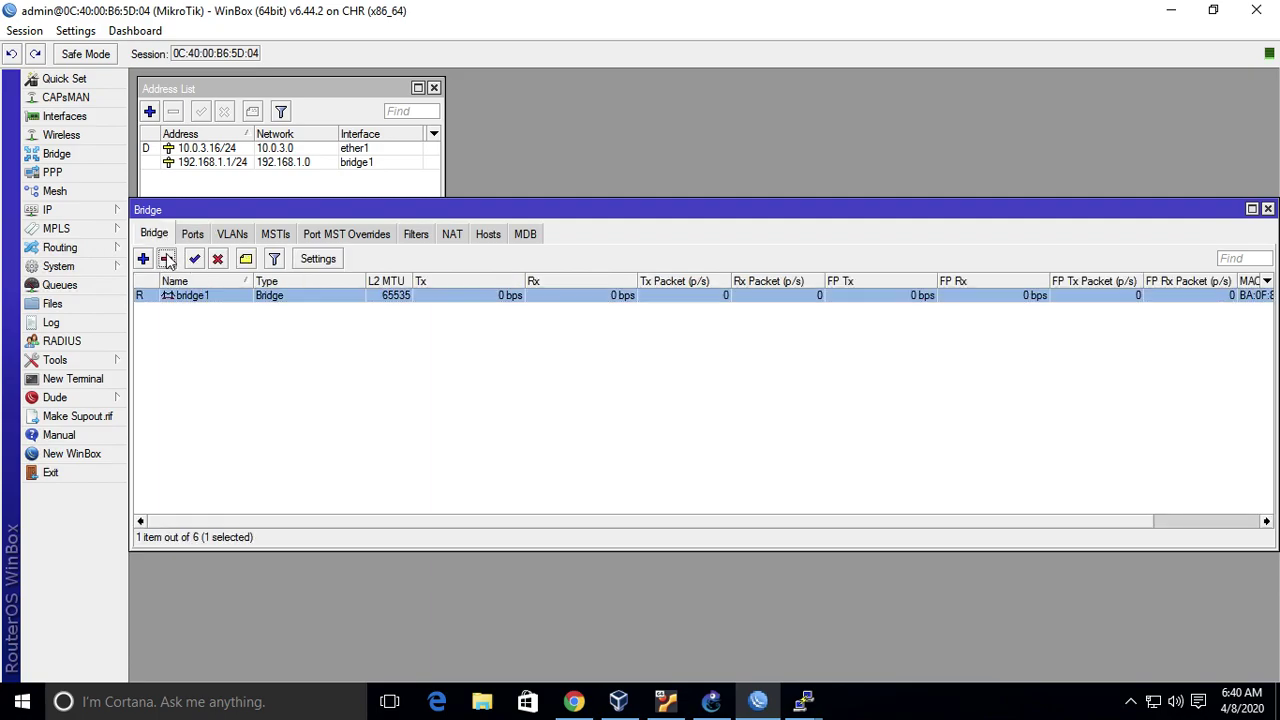
pyautogui.click(168, 259)
pyautogui.click(1267, 209)
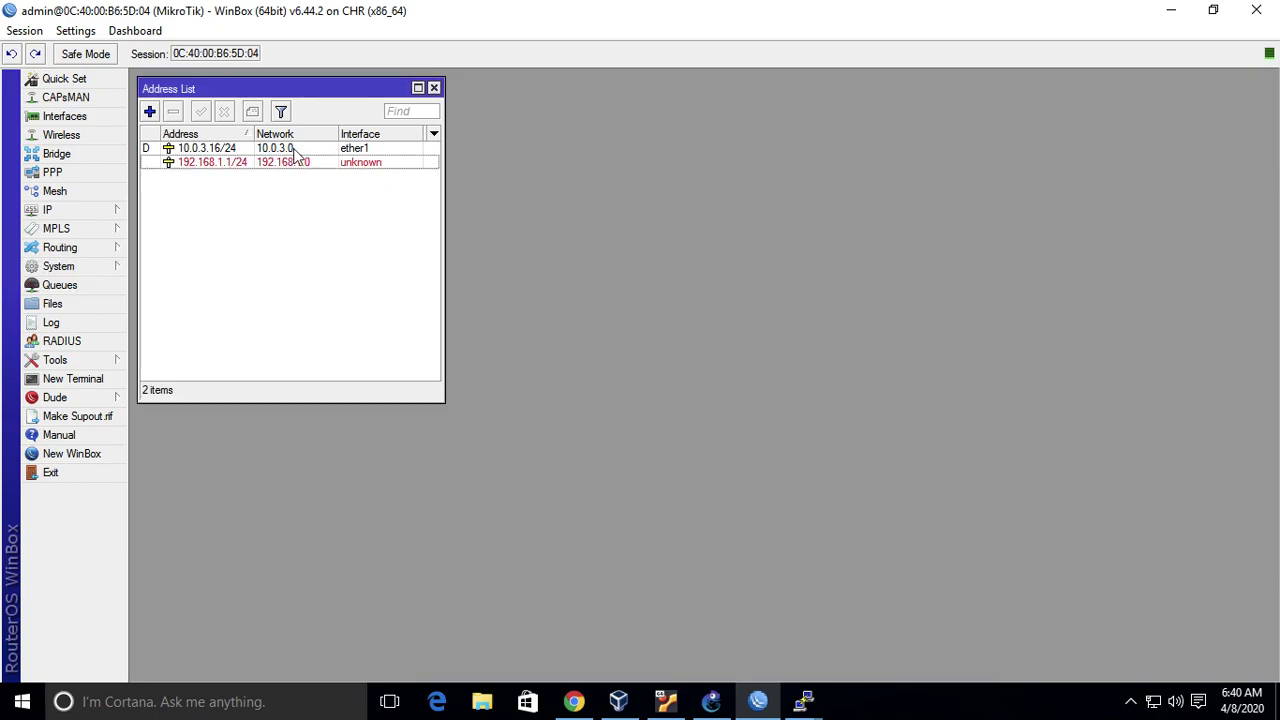
# - Reassign the 192.168.1.1/24 address to interface ether2
pyautogui.doubleClick(295, 162)
pyautogui.click(737, 350)
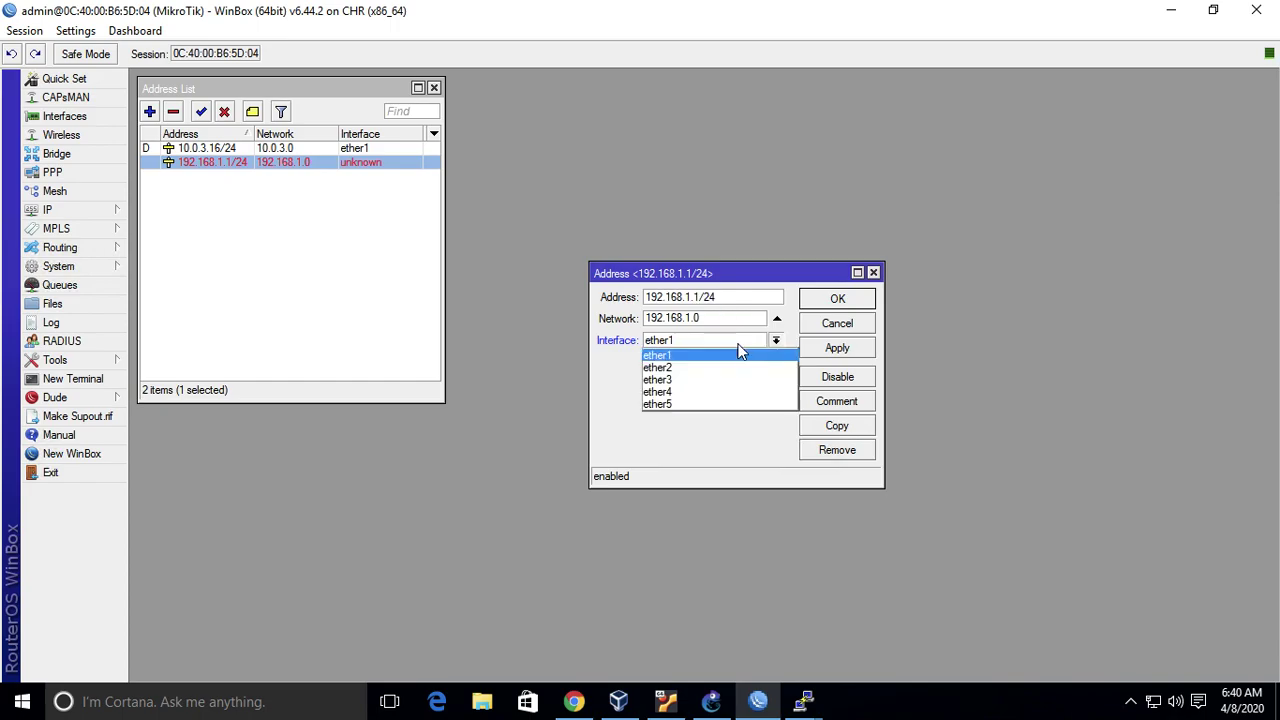
pyautogui.click(733, 363)
pyautogui.click(840, 299)
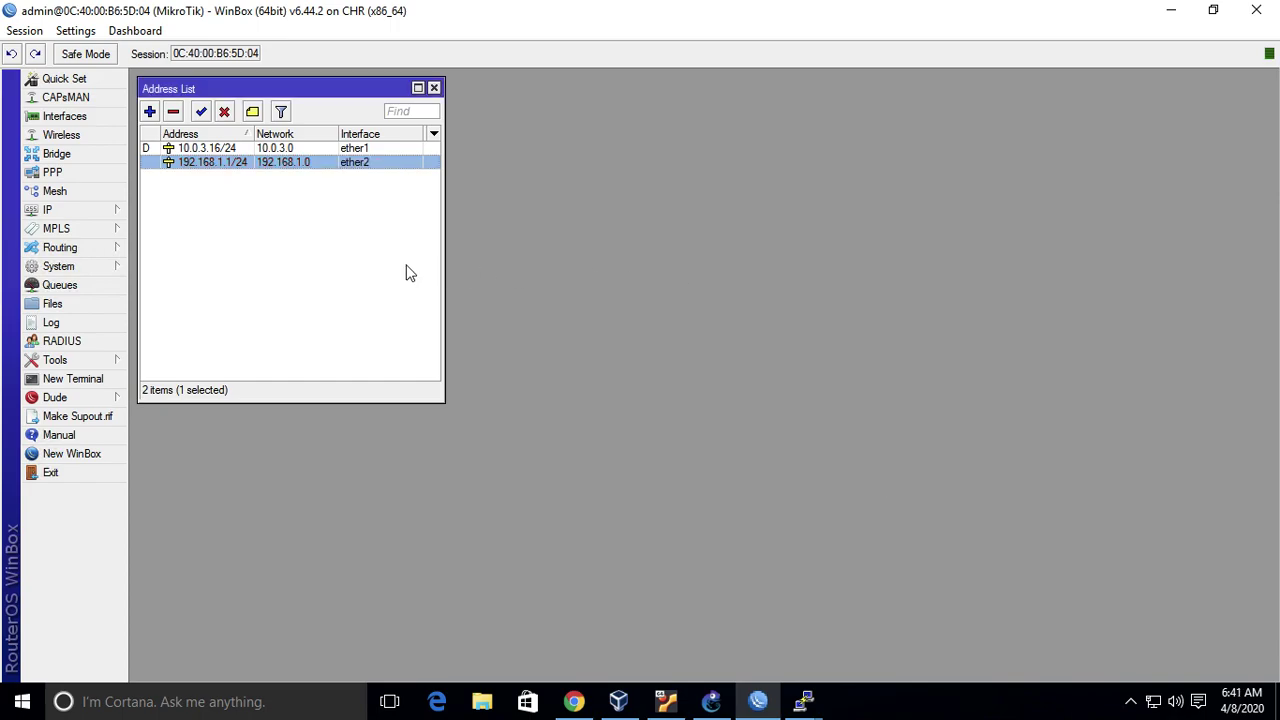
pyautogui.click(711, 700)
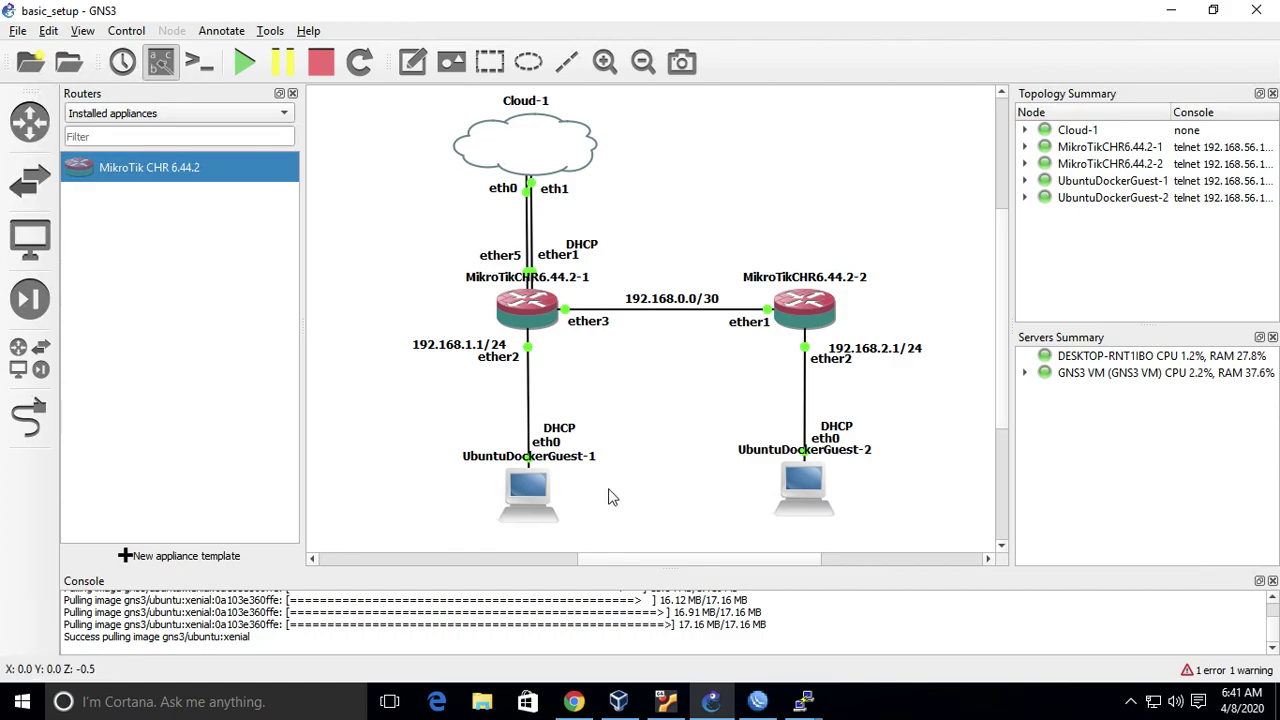
# - Ping gateway 192.168.1.1 from UbuntuDockerGuest-1's terminal
pyautogui.moveTo(806, 700)
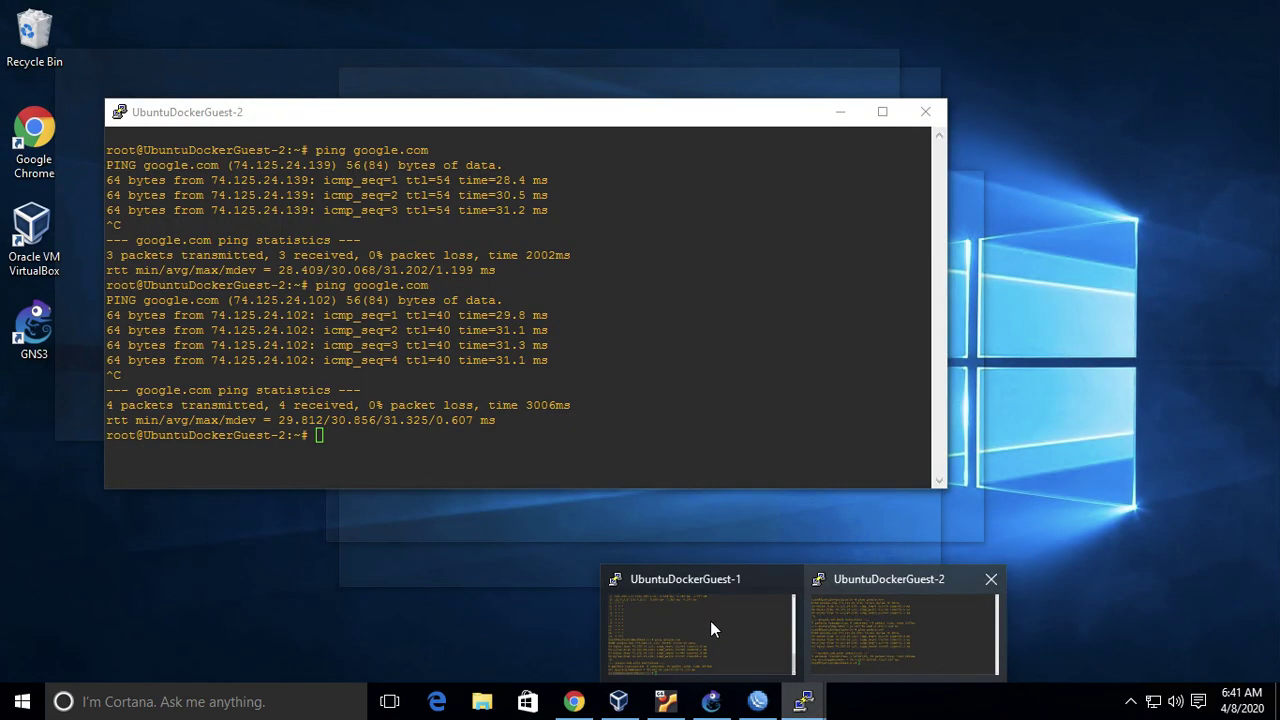
pyautogui.click(710, 628)
pyautogui.write('ip')
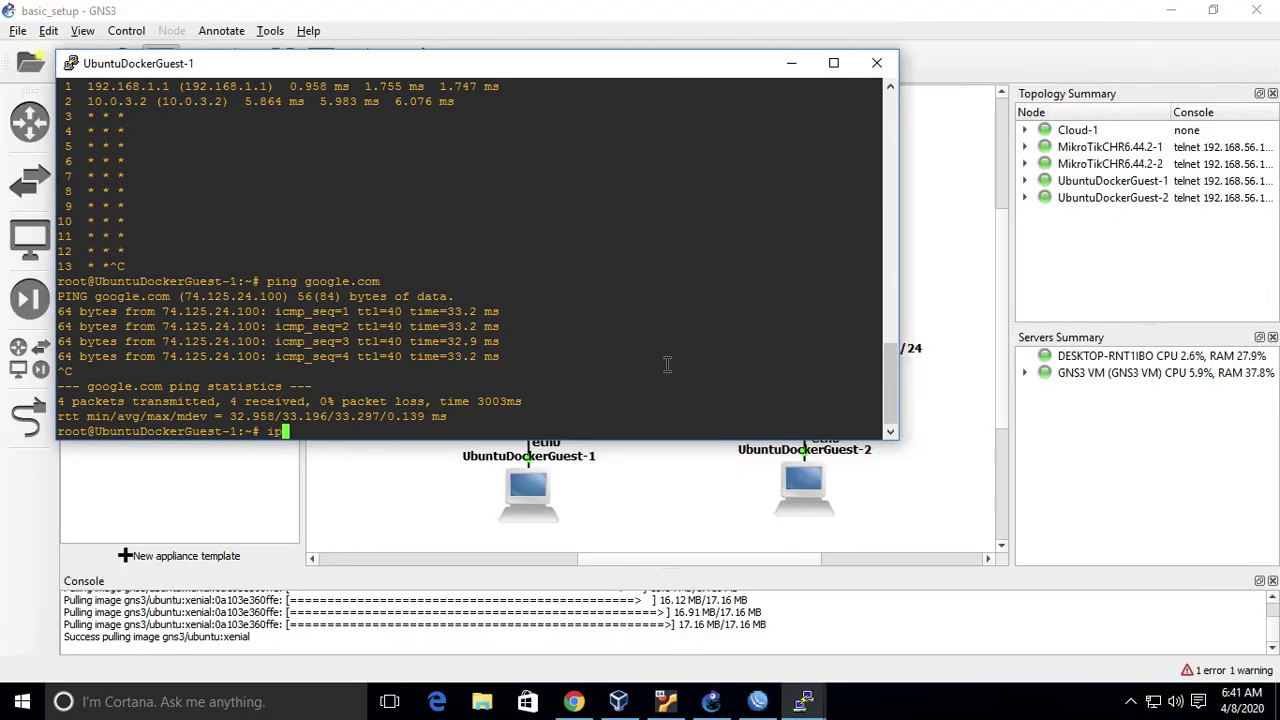
pyautogui.press('BackSpace')
pyautogui.press('BackSpace')
pyautogui.write('ping 192.168.1.1')
pyautogui.press('Return')
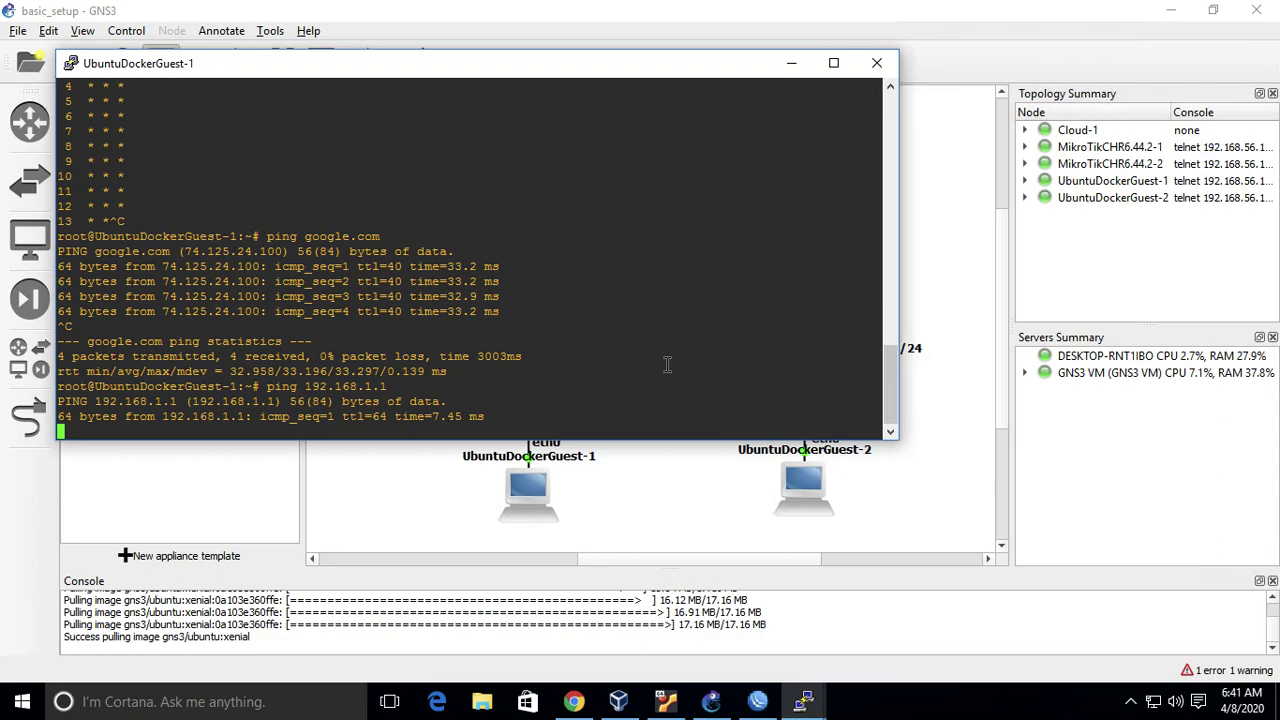
pyautogui.click(960, 200)
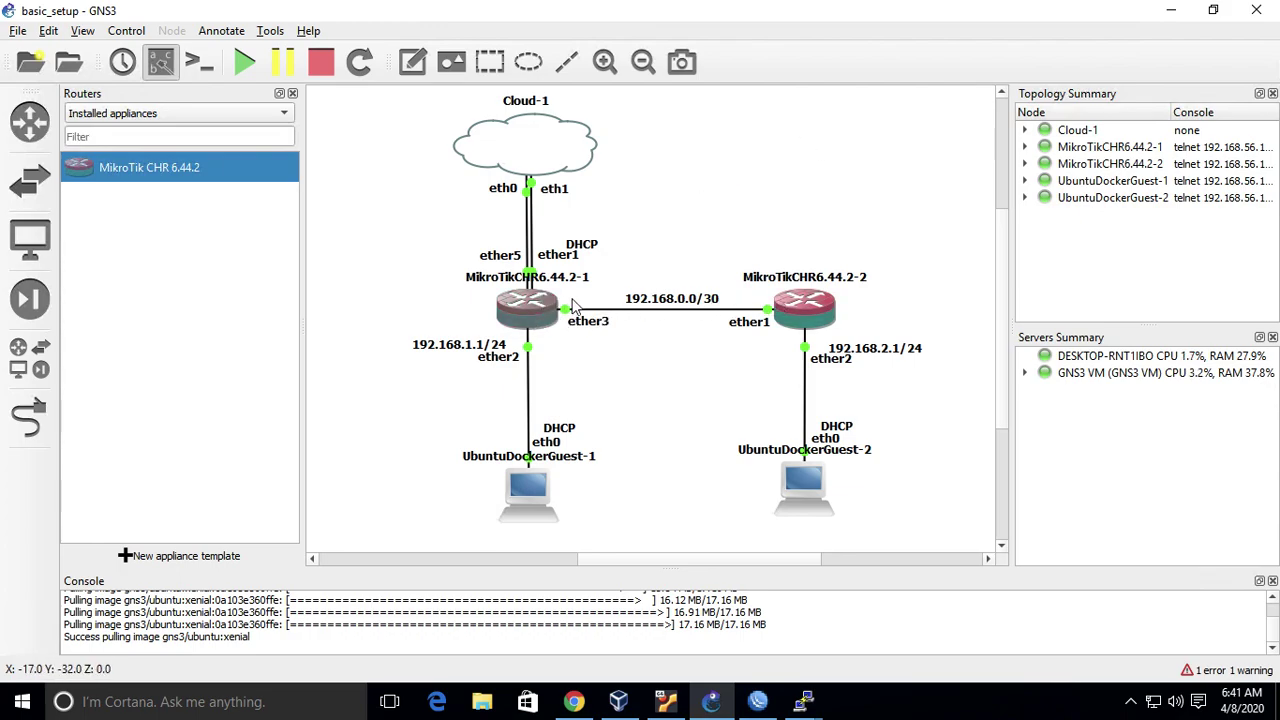
# - Relabel the link note 192.168.0.1/30 beside ether3 and add a 192.168.0.2/30 note beside ether1
pyautogui.doubleClick(699, 308)
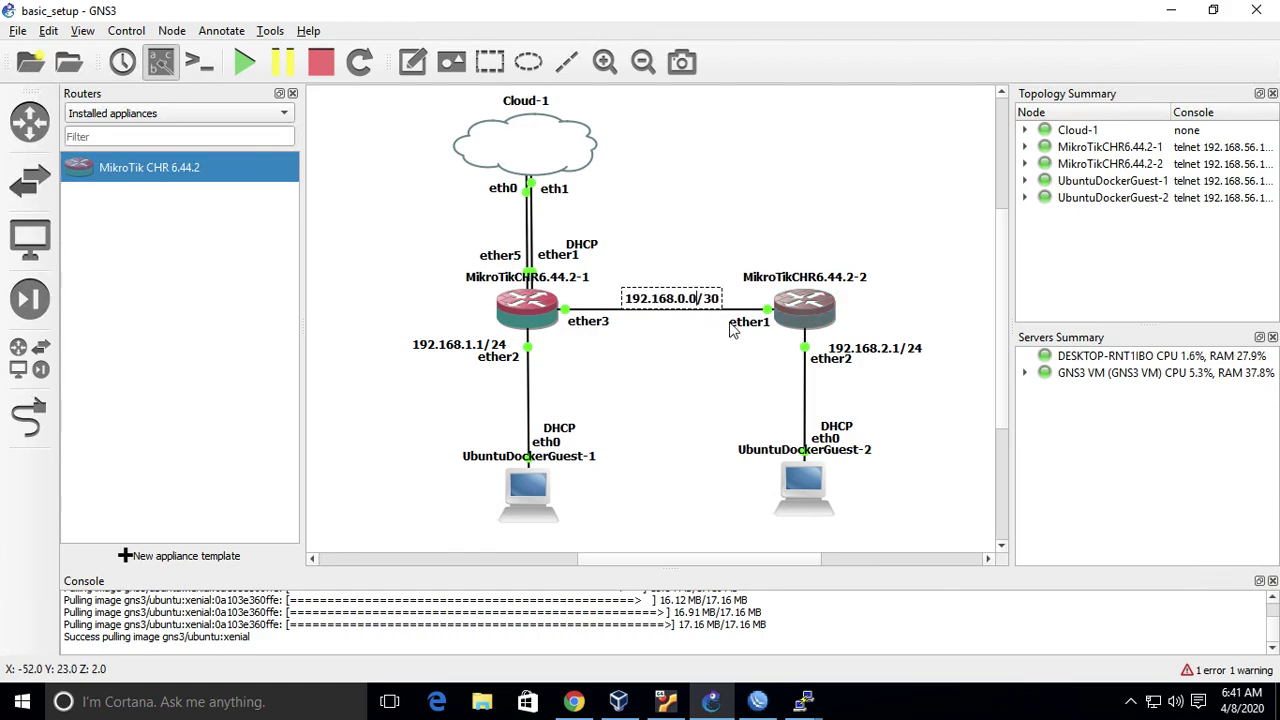
pyautogui.moveTo(690, 298); pyautogui.dragTo(618, 298)
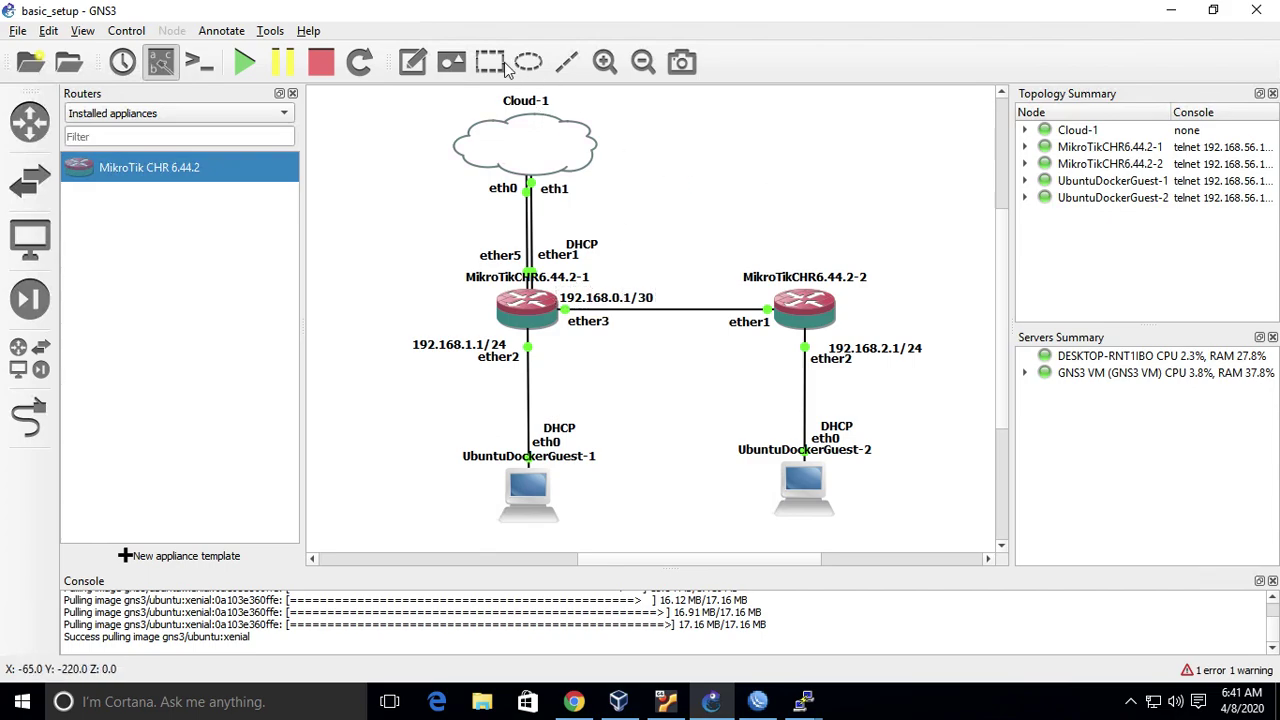
pyautogui.click(412, 62)
pyautogui.click(662, 369)
pyautogui.write('192.168.0.')
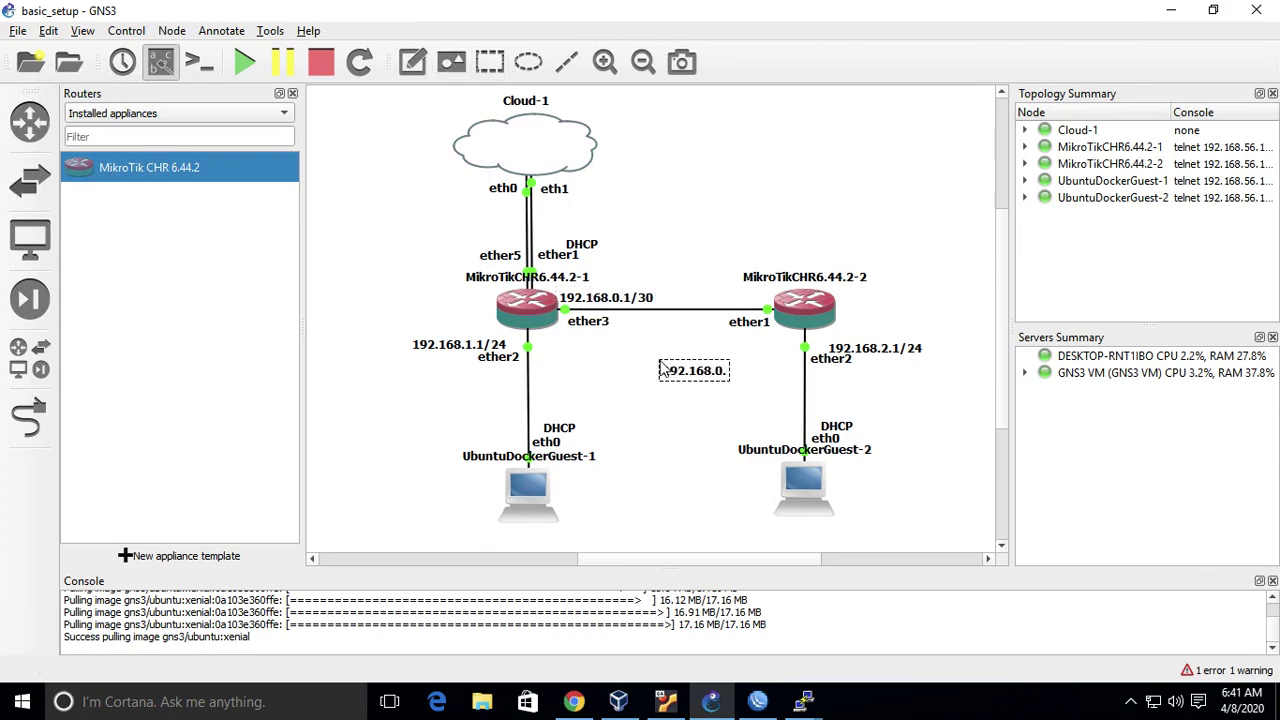
pyautogui.write('2/30')
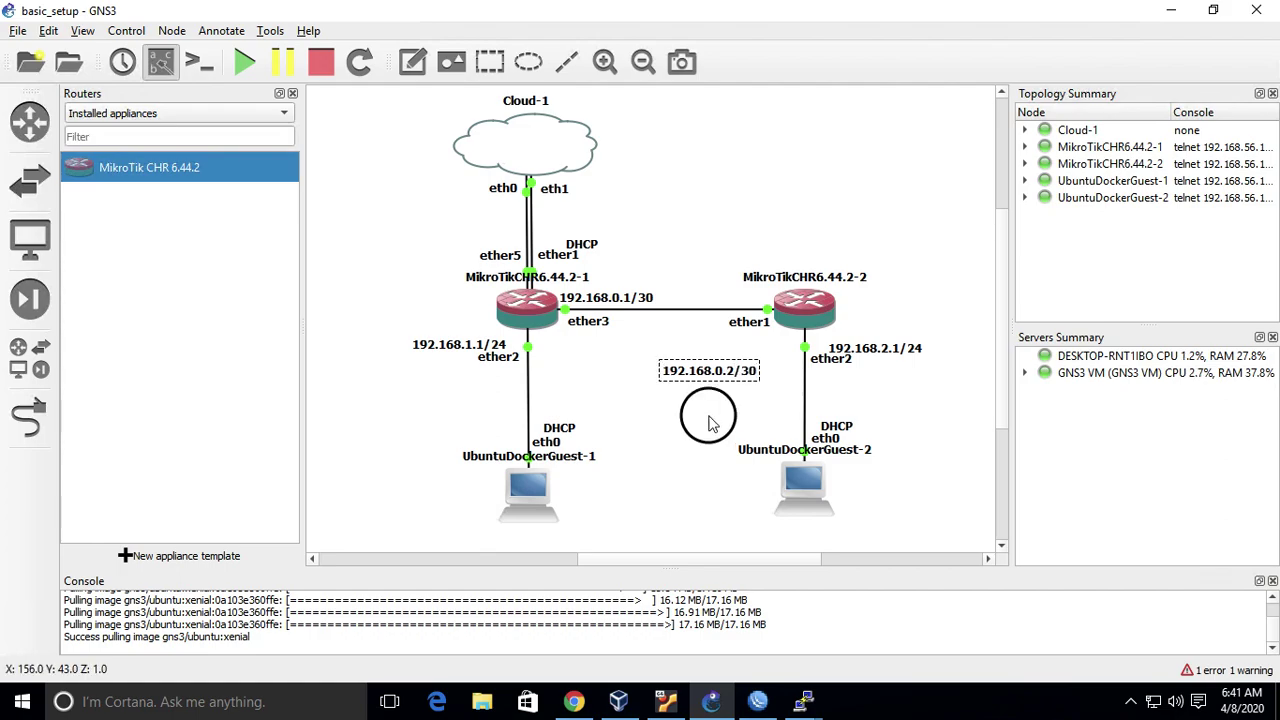
pyautogui.moveTo(712, 374); pyautogui.dragTo(711, 335)
pyautogui.click(955, 280)
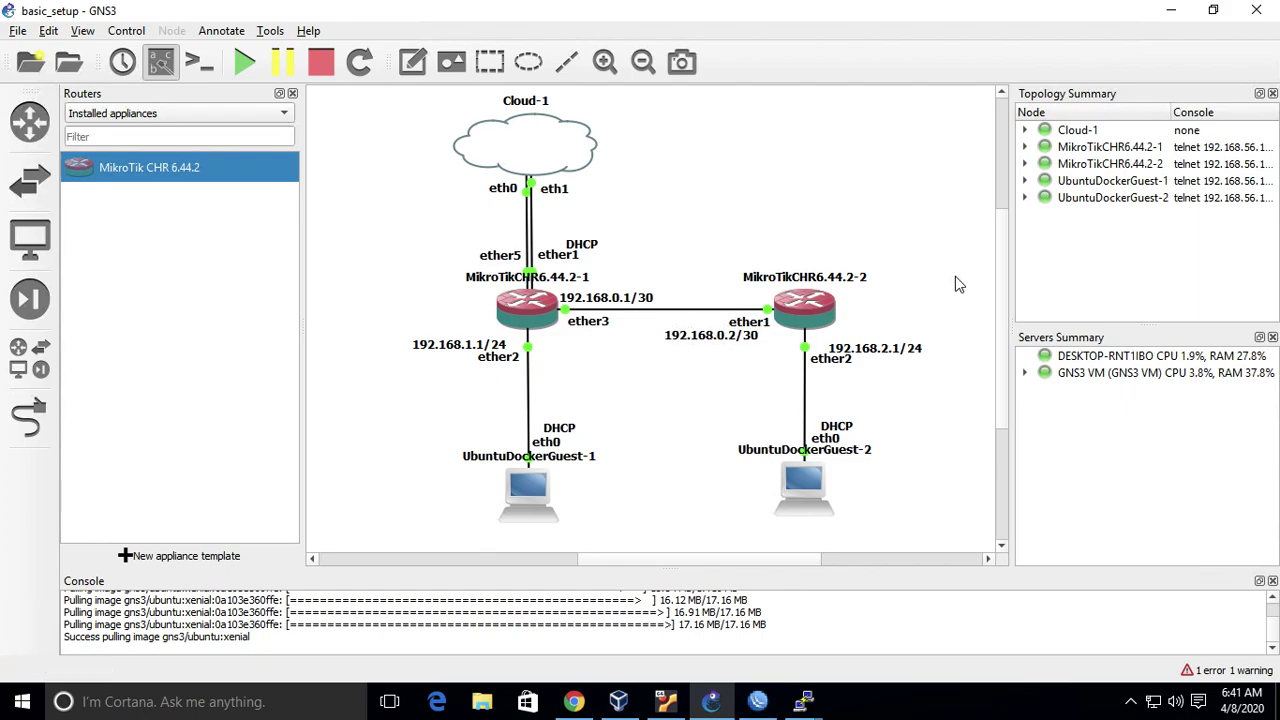
# - Add address 192.168.0.1/30 on ether3 of the first router
pyautogui.click(757, 701)
pyautogui.click(149, 111)
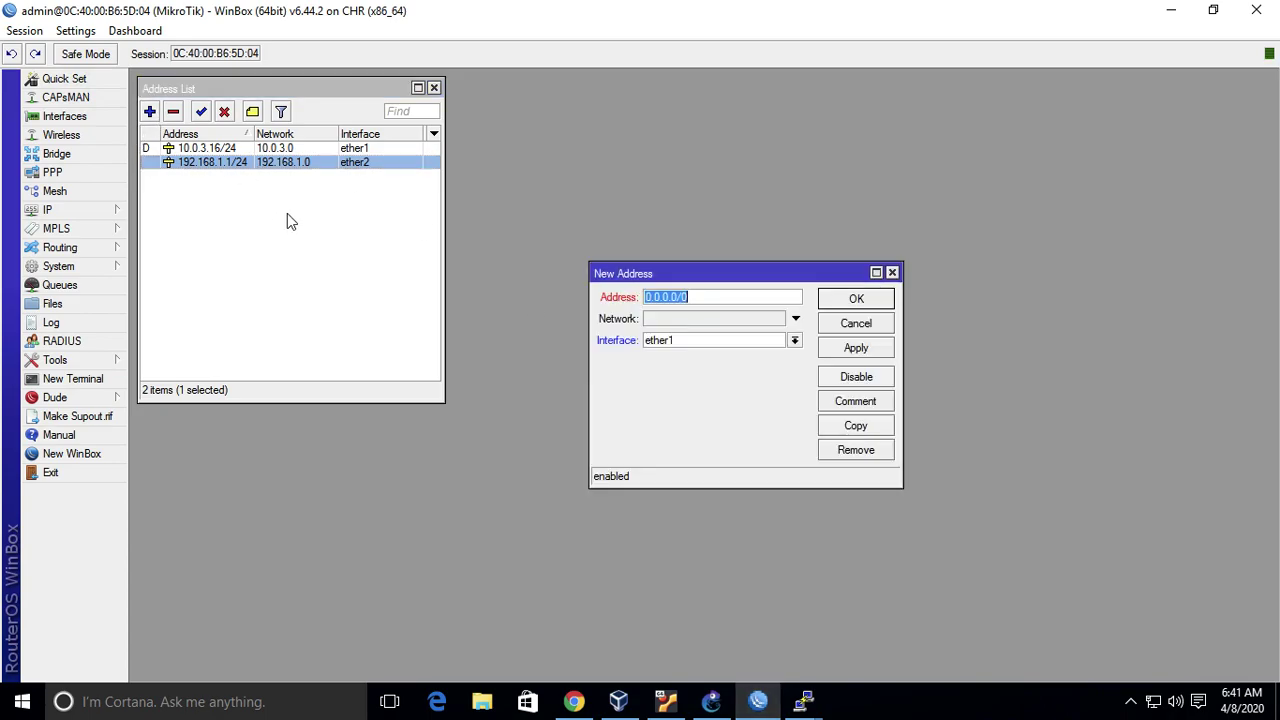
pyautogui.write('192.168.0.1/30')
pyautogui.click(795, 341)
pyautogui.click(781, 381)
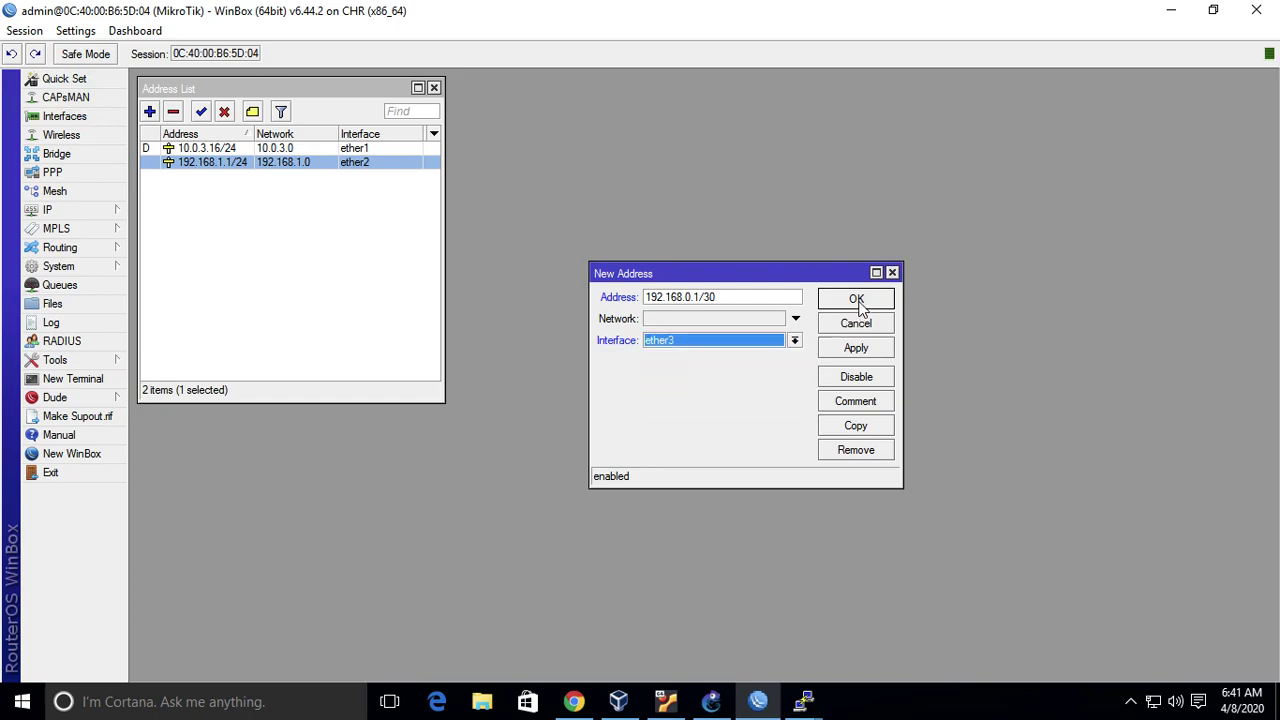
pyautogui.click(857, 300)
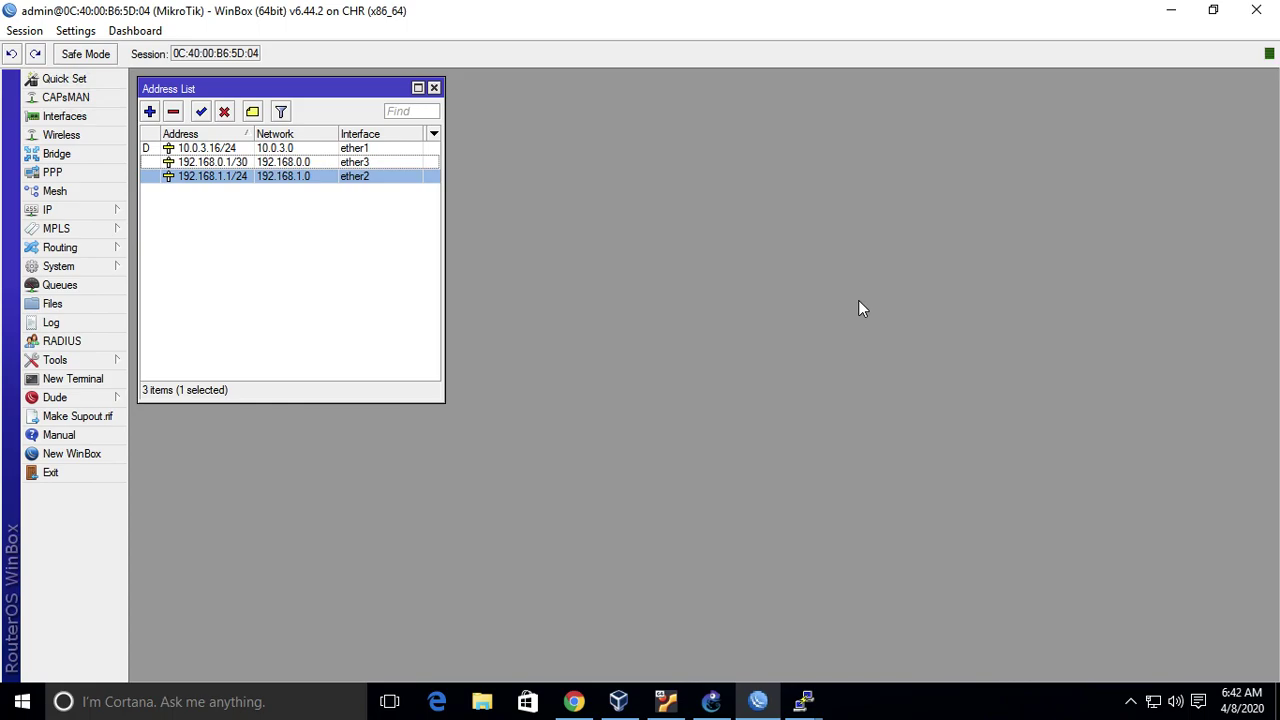
pyautogui.click(711, 701)
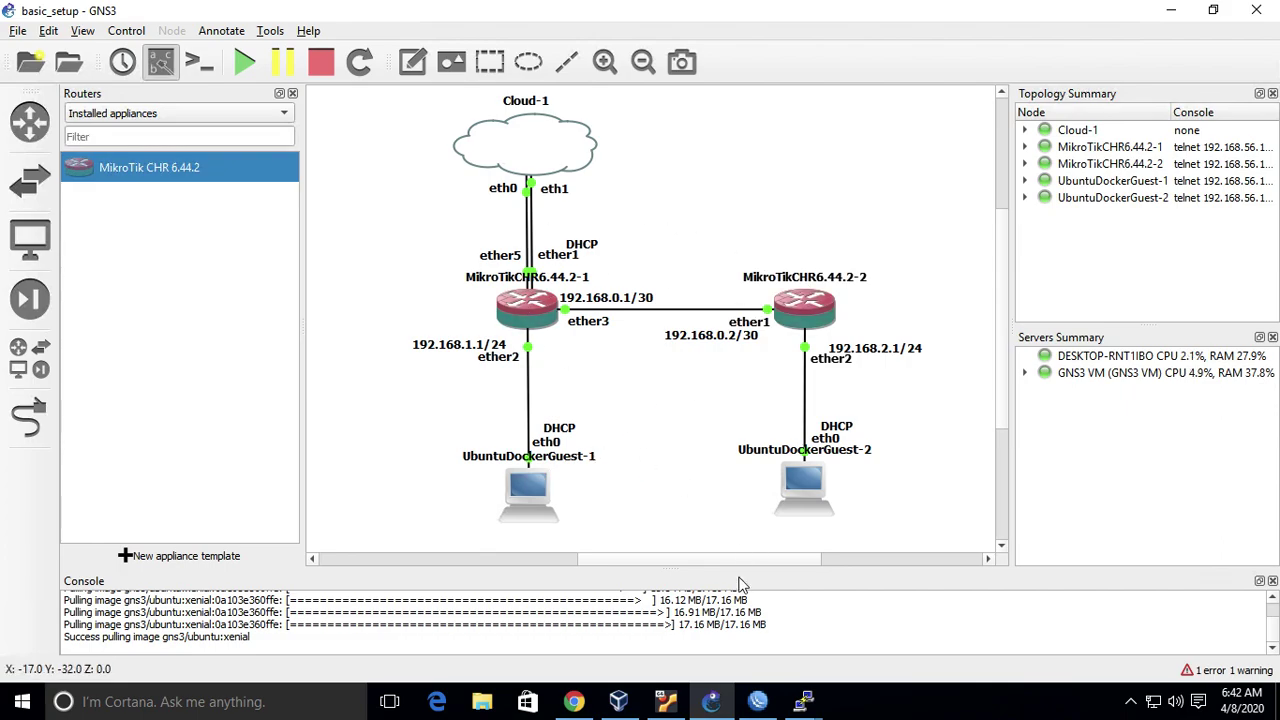
# - Open a new WinBox connection window alongside the router session
pyautogui.click(758, 701)
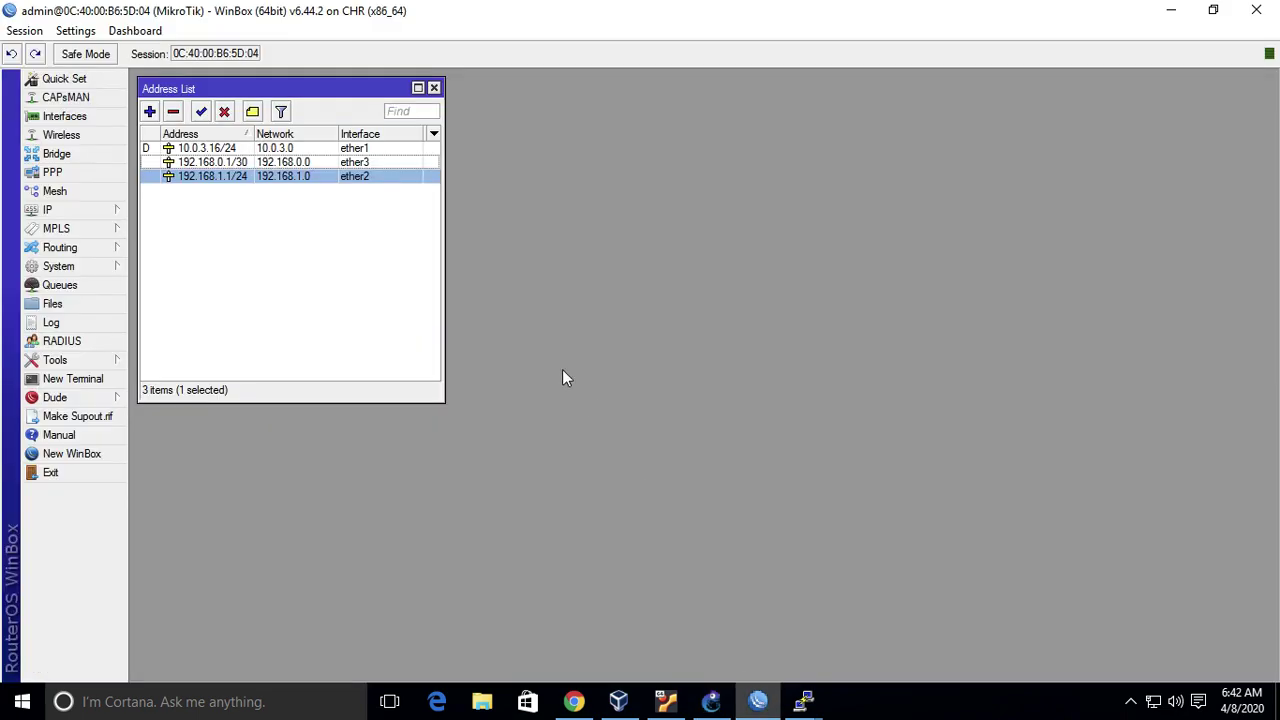
pyautogui.click(66, 453)
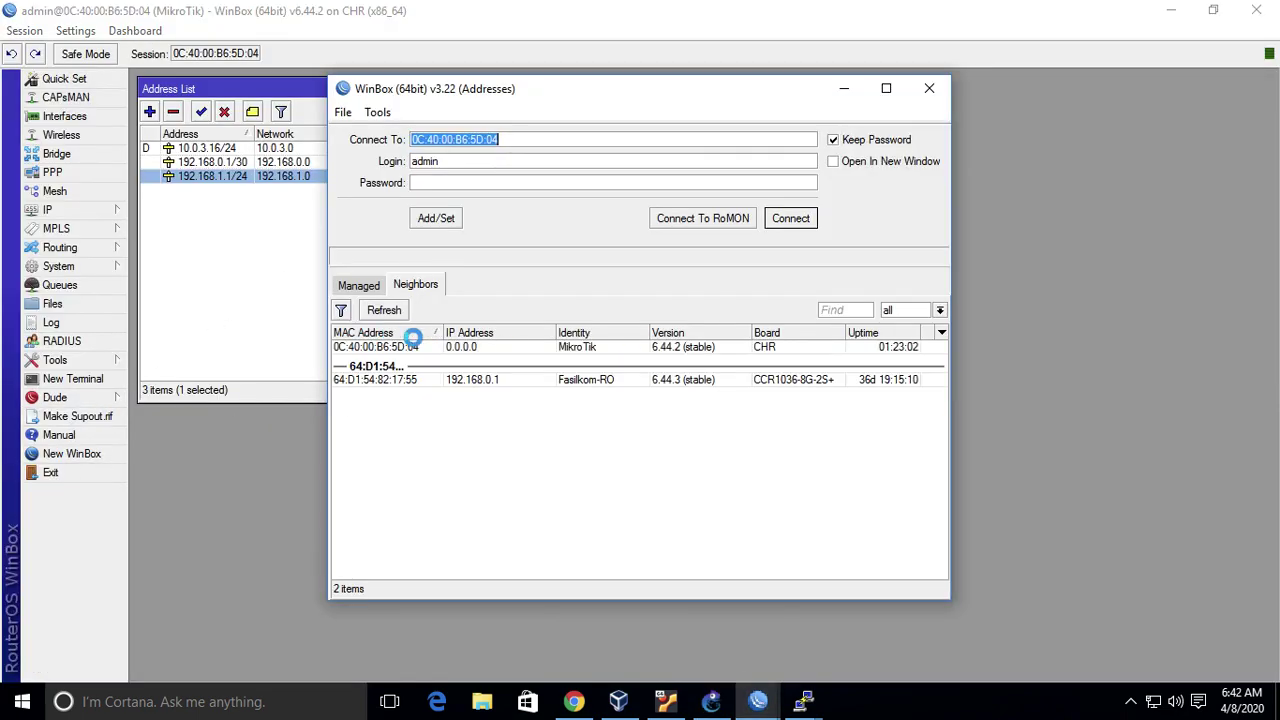
pyautogui.click(711, 700)
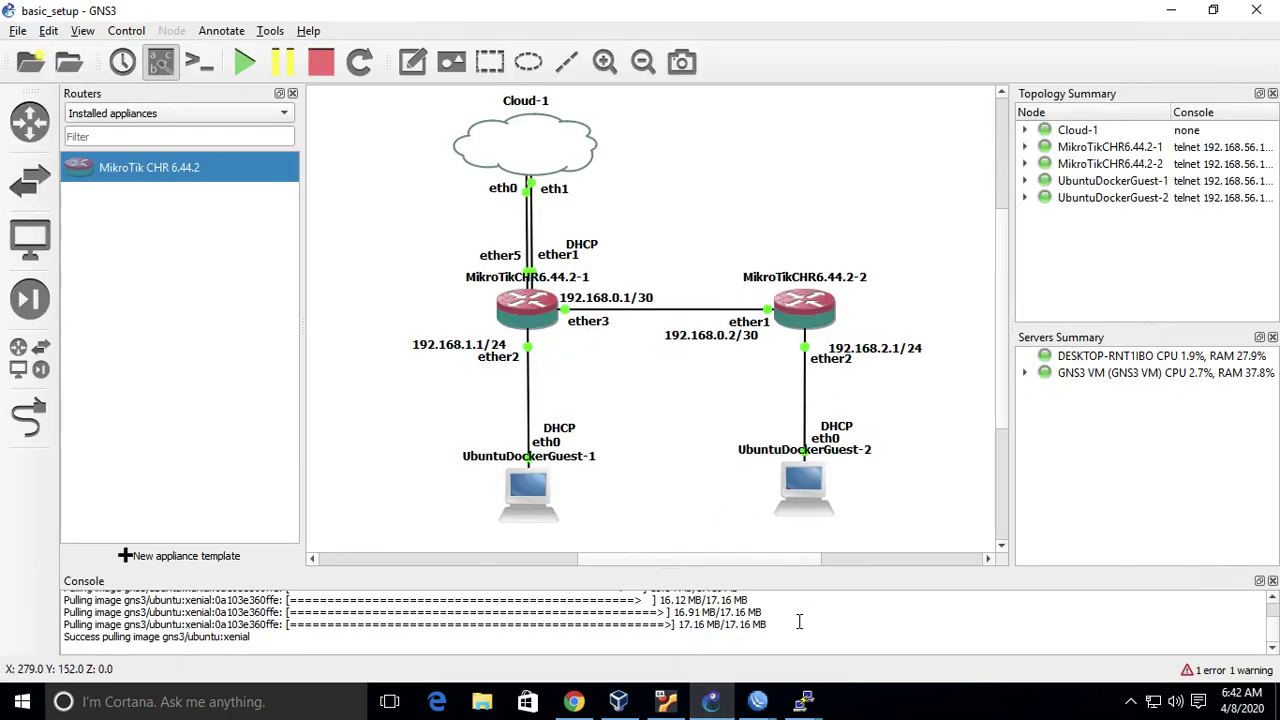
pyautogui.click(760, 704)
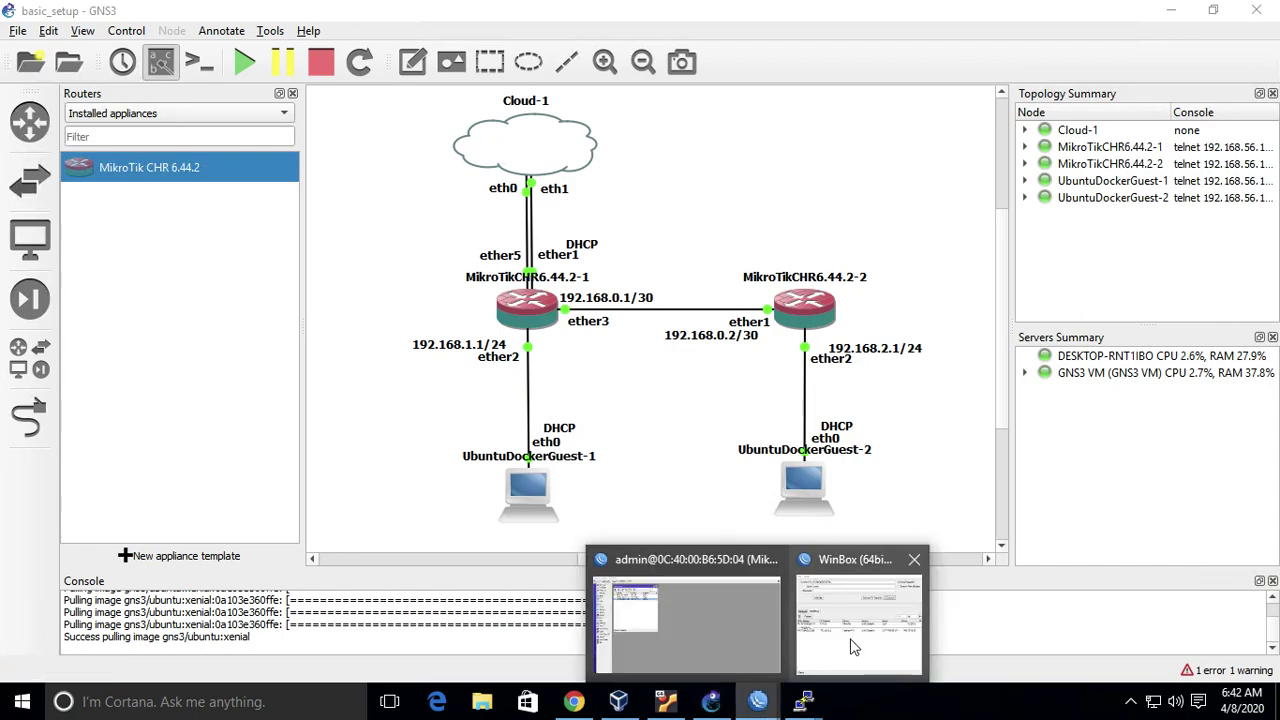
pyautogui.click(851, 630)
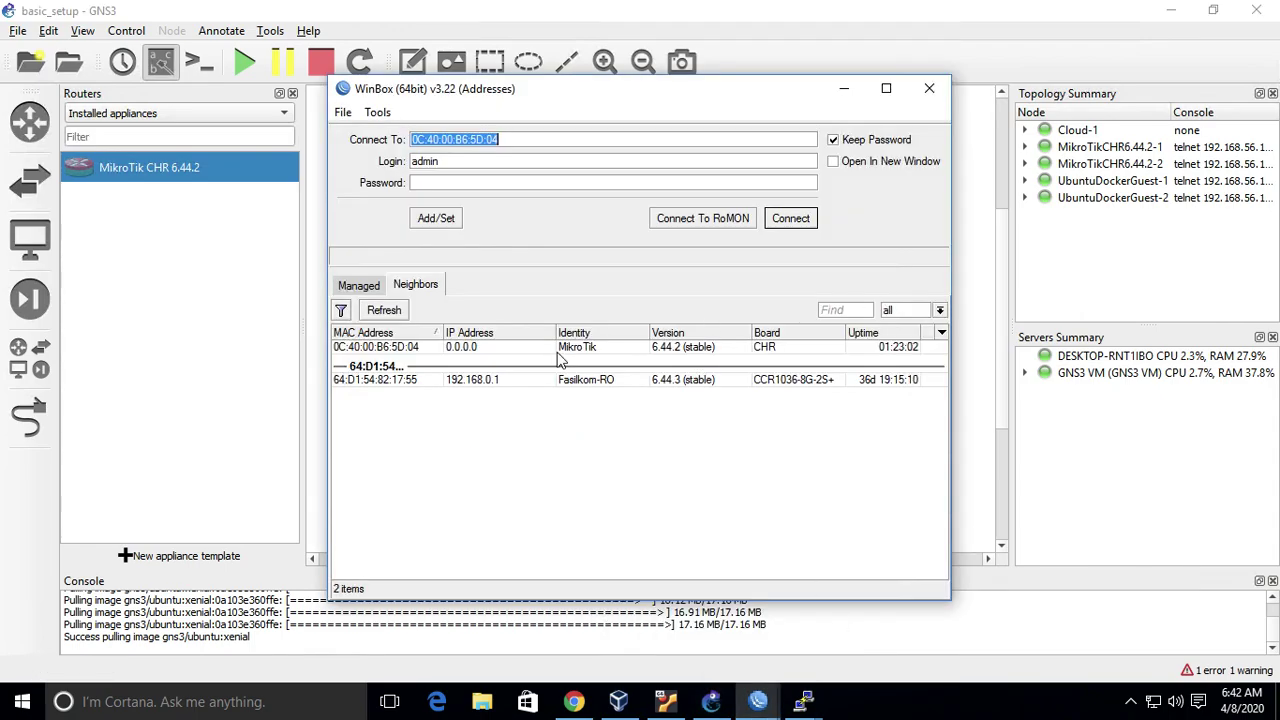
pyautogui.click(969, 230)
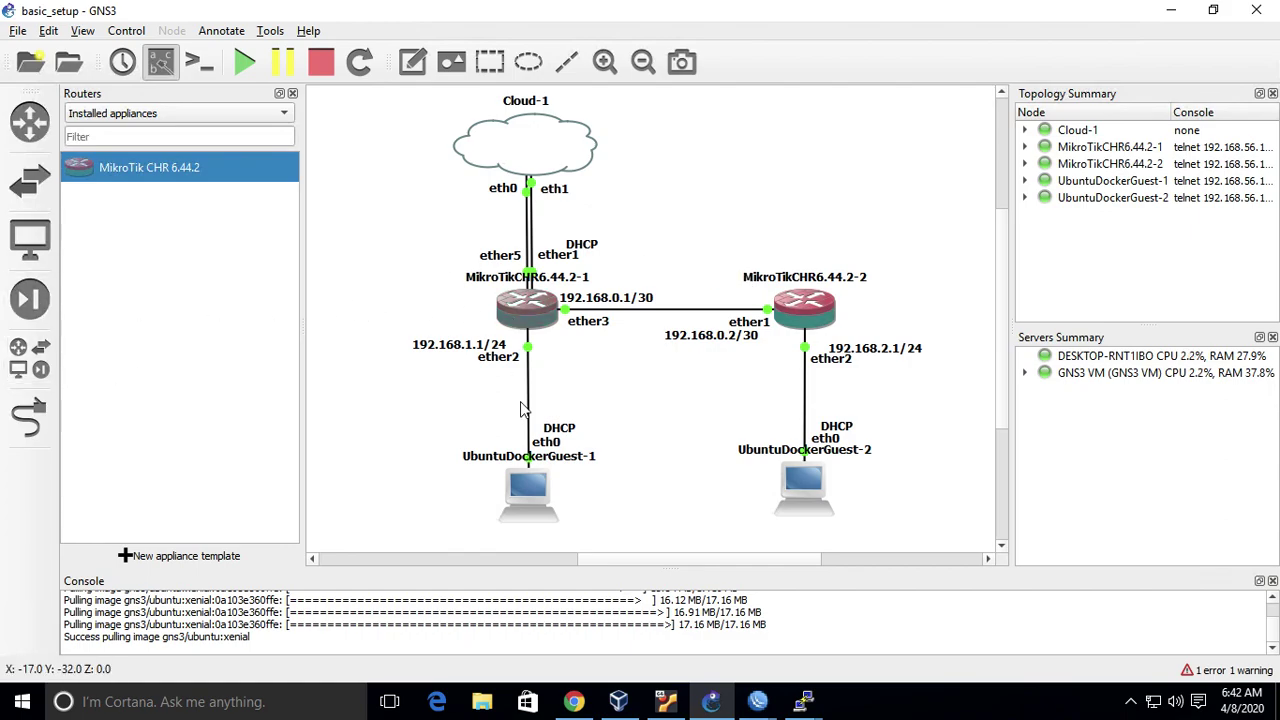
# - Enable RoMON on the first router under Tools > RoMON and set its secret
pyautogui.moveTo(748, 705)
pyautogui.click(670, 620)
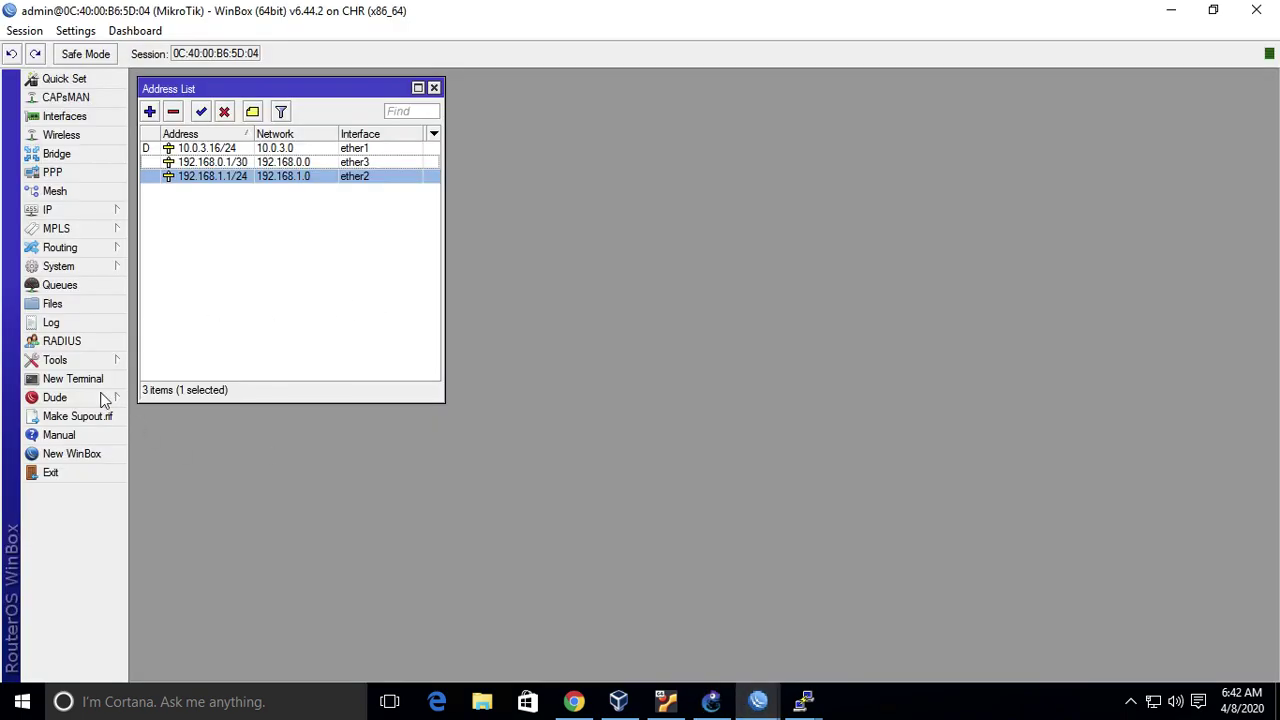
pyautogui.click(68, 364)
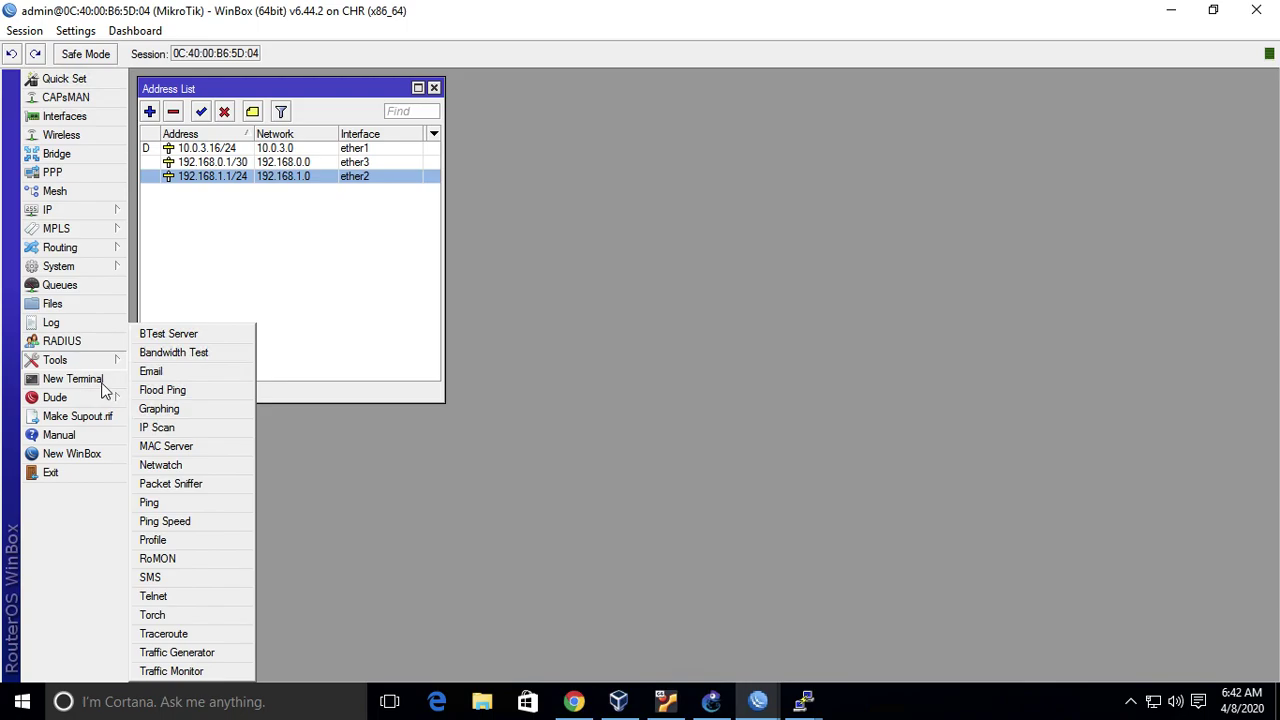
pyautogui.click(195, 560)
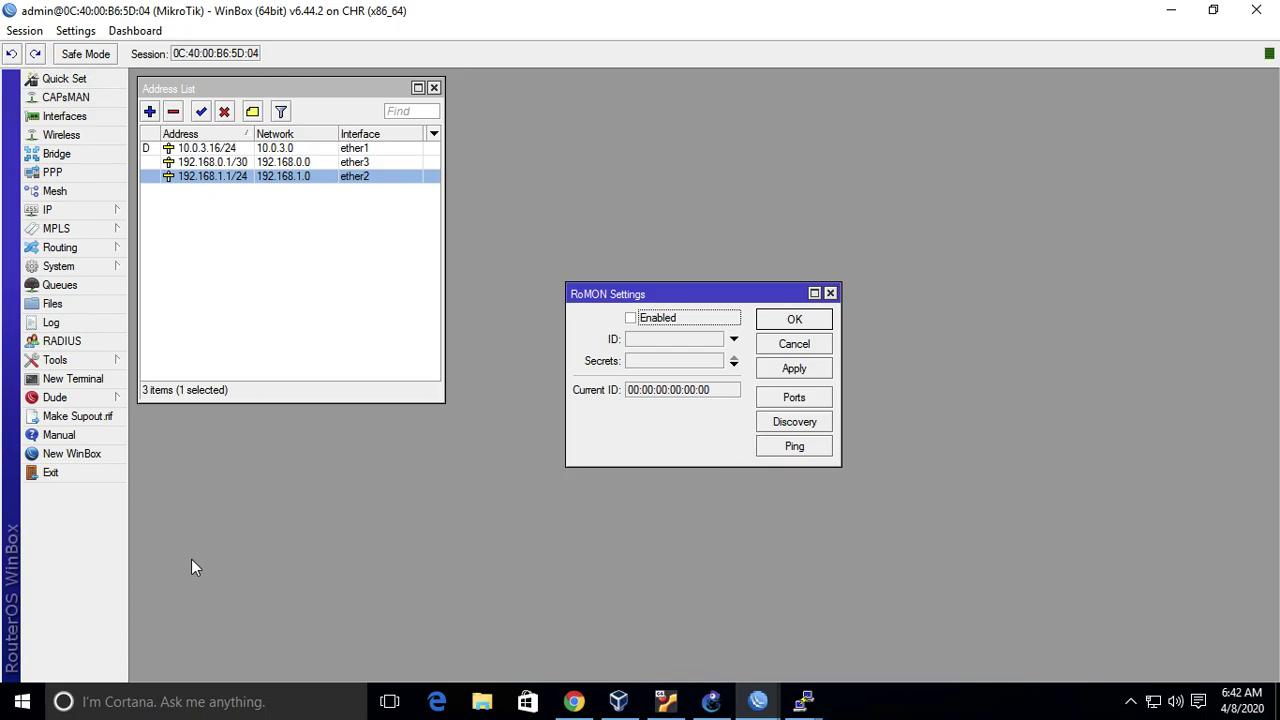
pyautogui.click(636, 317)
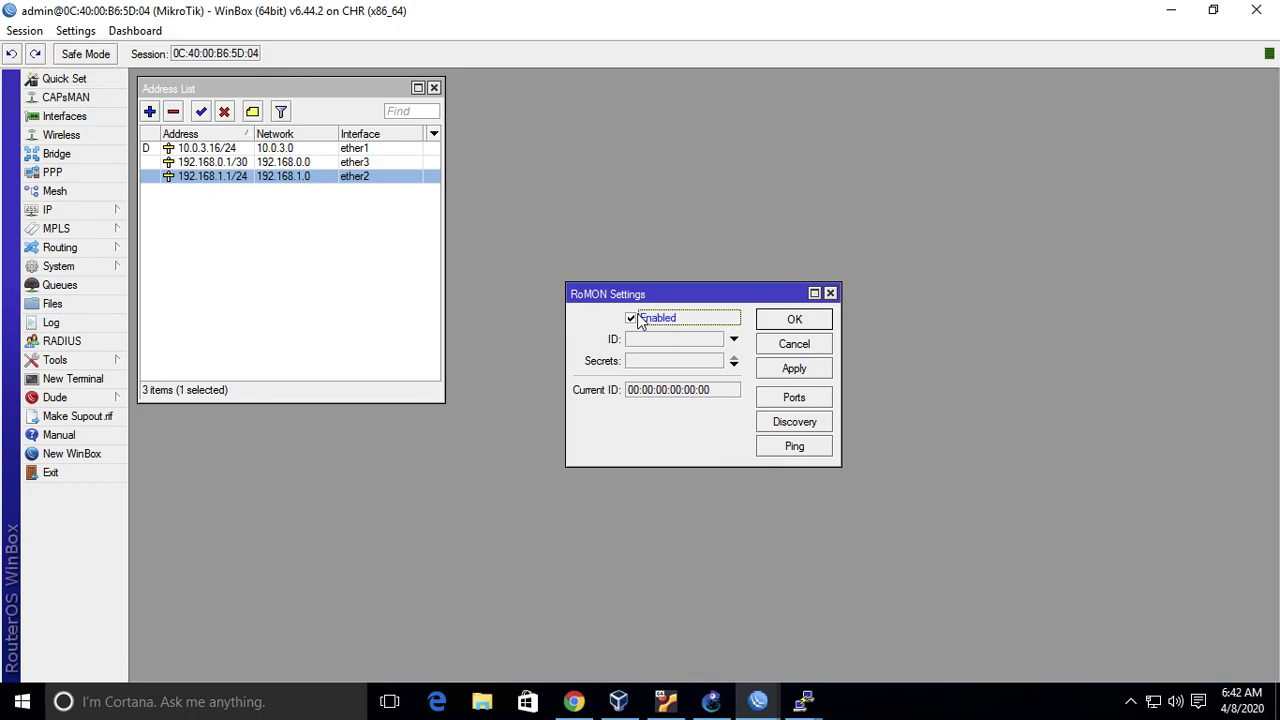
pyautogui.click(733, 366)
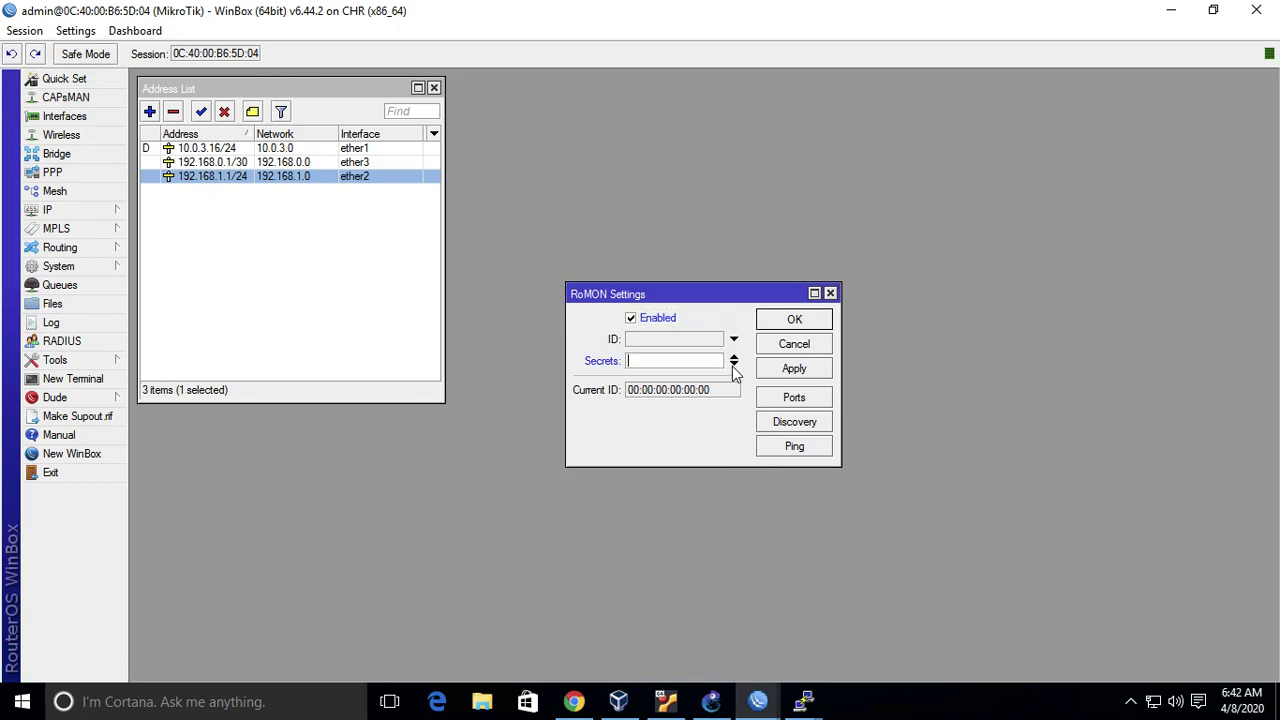
pyautogui.write('test')
pyautogui.click(794, 320)
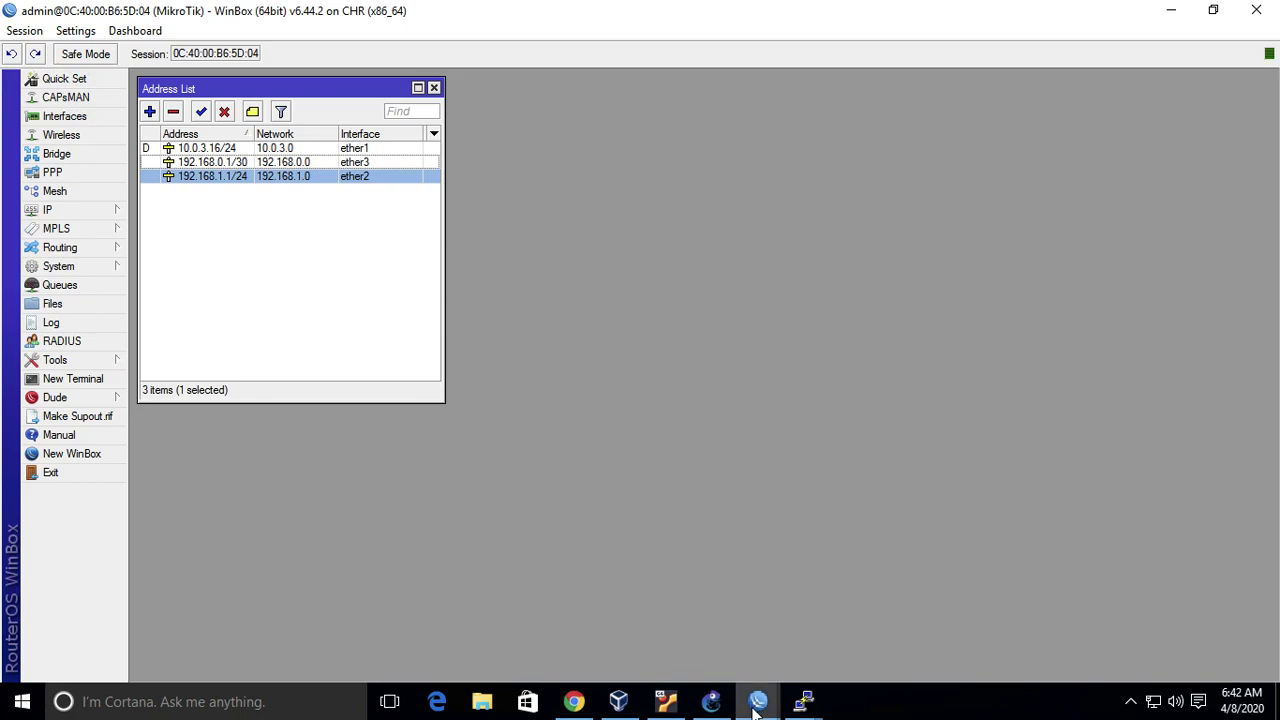
pyautogui.moveTo(758, 701)
pyautogui.click(805, 565)
pyautogui.click(716, 706)
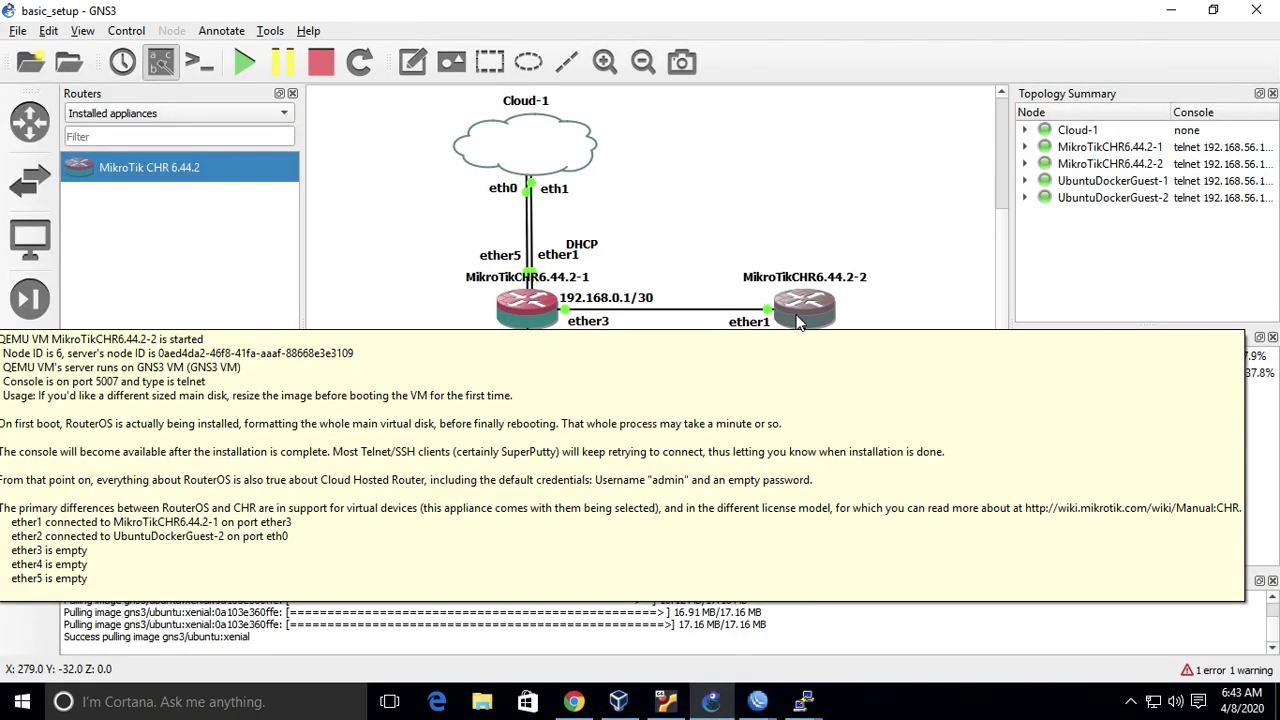
# - Open MikroTikCHR6.44.2-2's console, log in as admin, and enter the RoMON command
pyautogui.rightClick(800, 322)
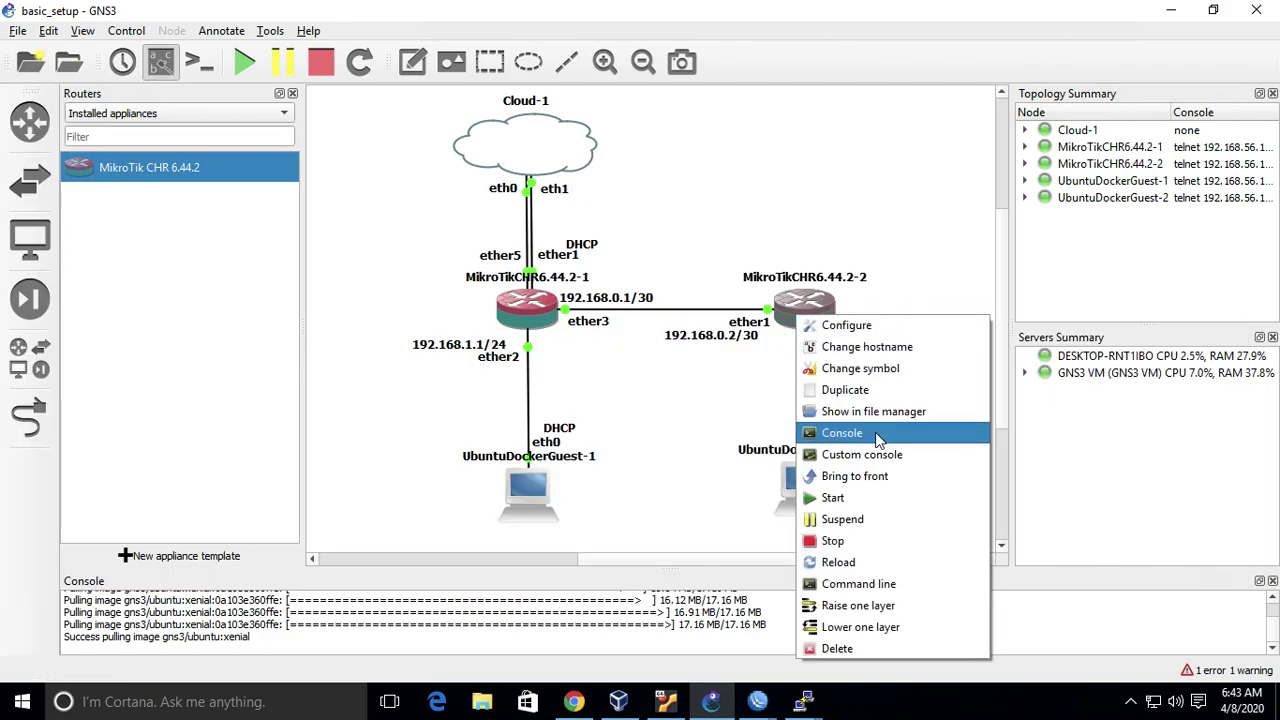
pyautogui.click(830, 432)
pyautogui.write('admin')
pyautogui.press('Return')
pyautogui.press('Return')
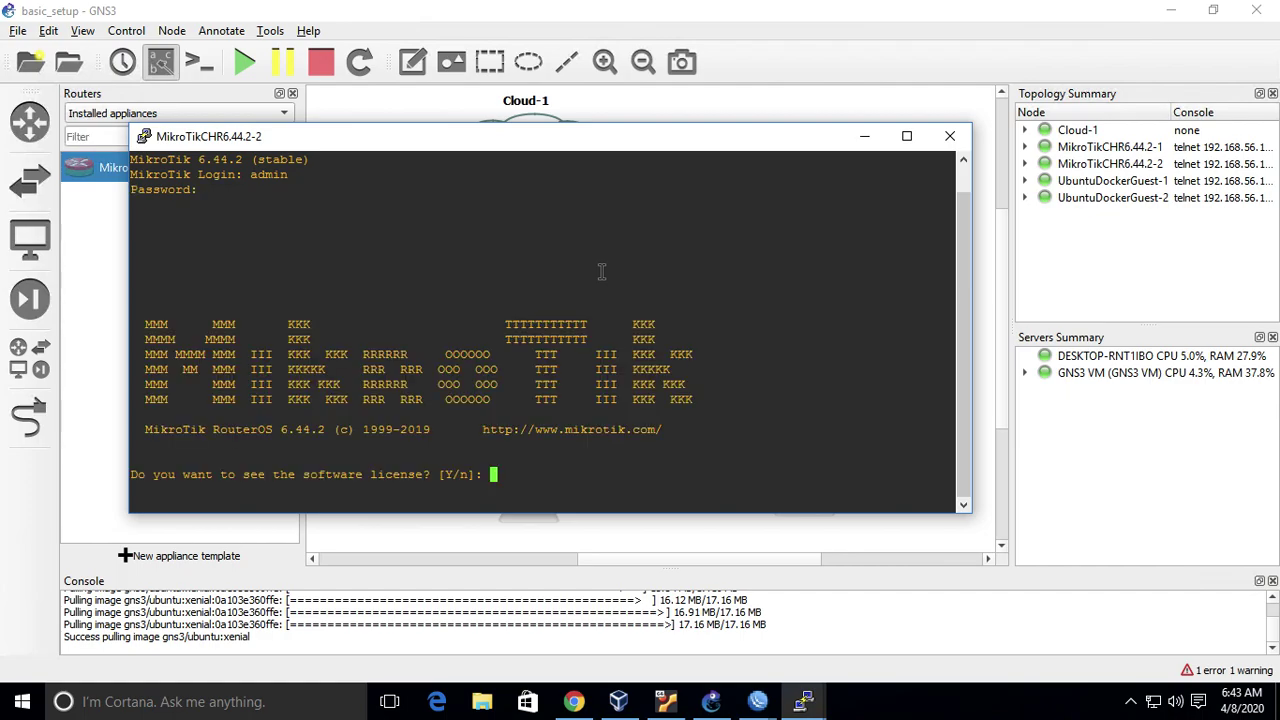
pyautogui.write('n@MikroTik] > ')
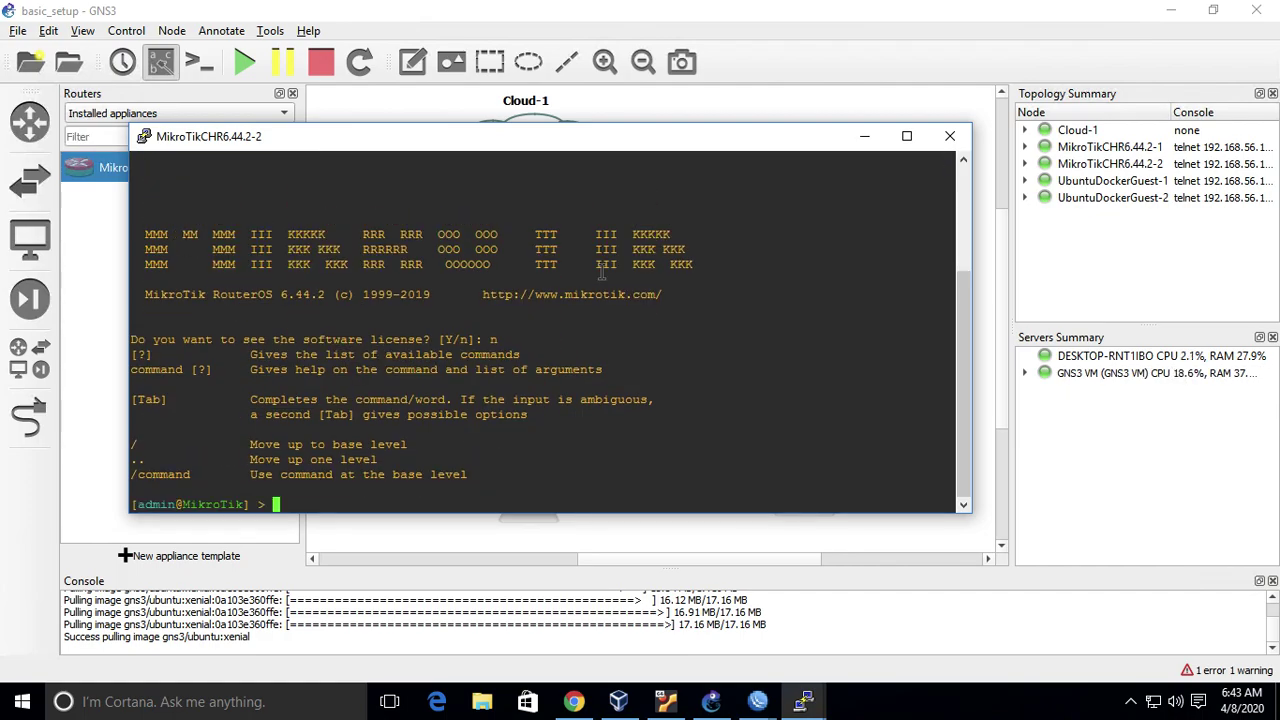
pyautogui.write('/tool romon ')
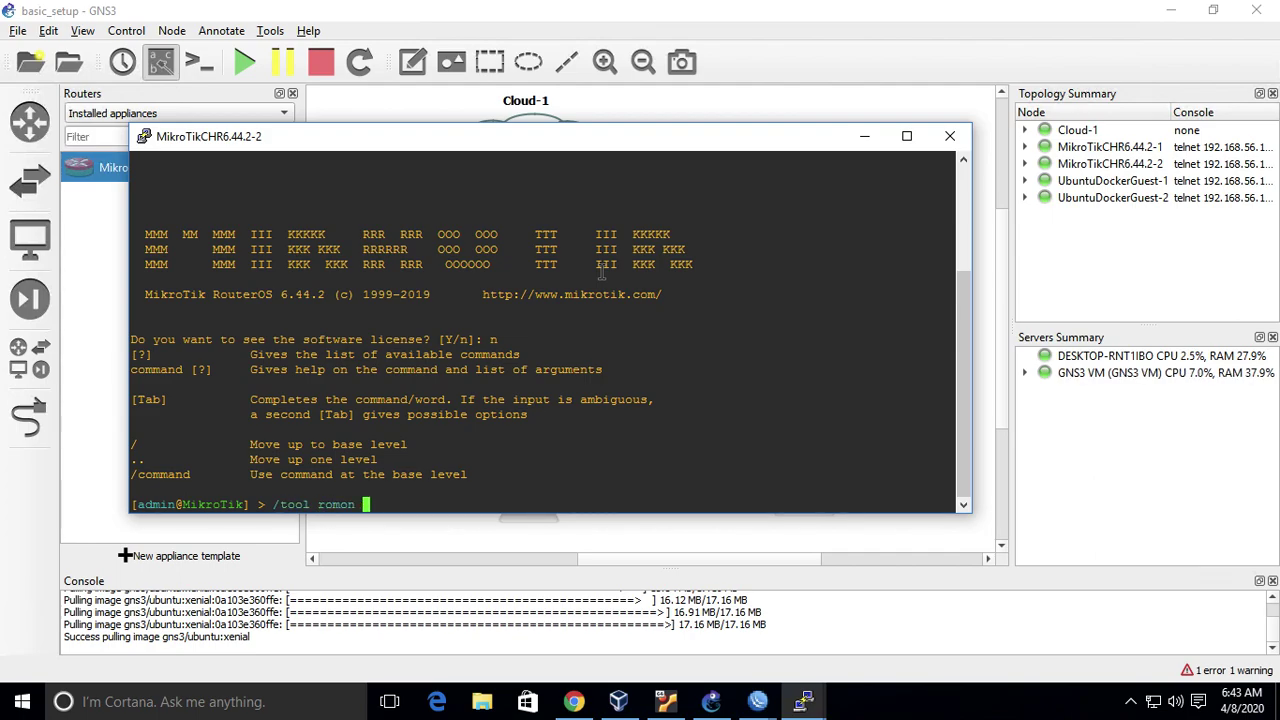
pyautogui.write('set enabled=yes secrets=12345')
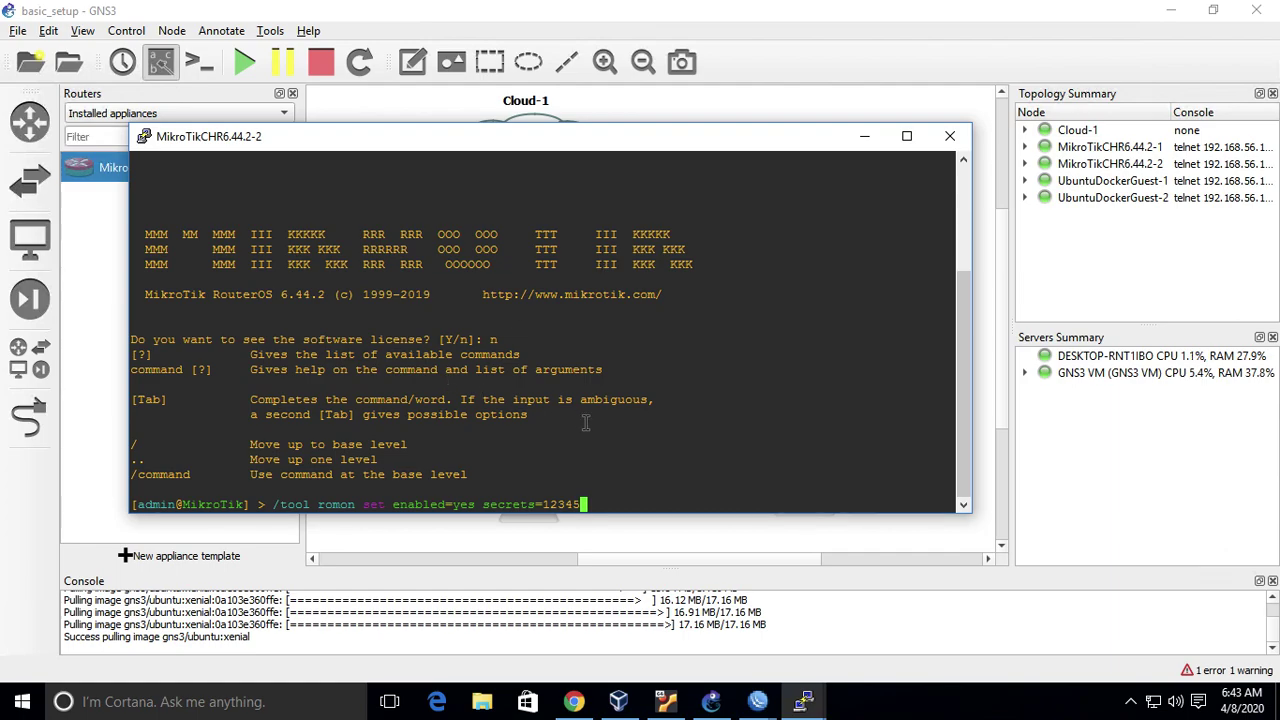
# - Check the first router's RoMON settings in WinBox
pyautogui.moveTo(760, 702)
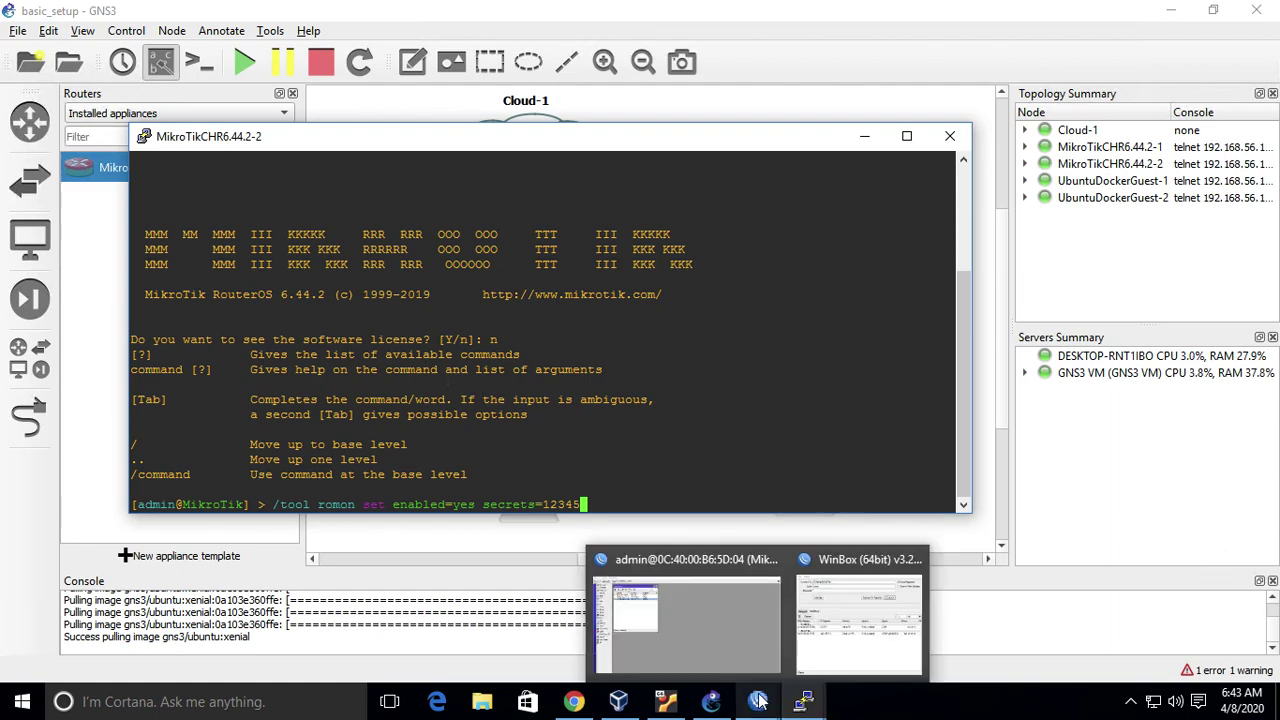
pyautogui.click(696, 629)
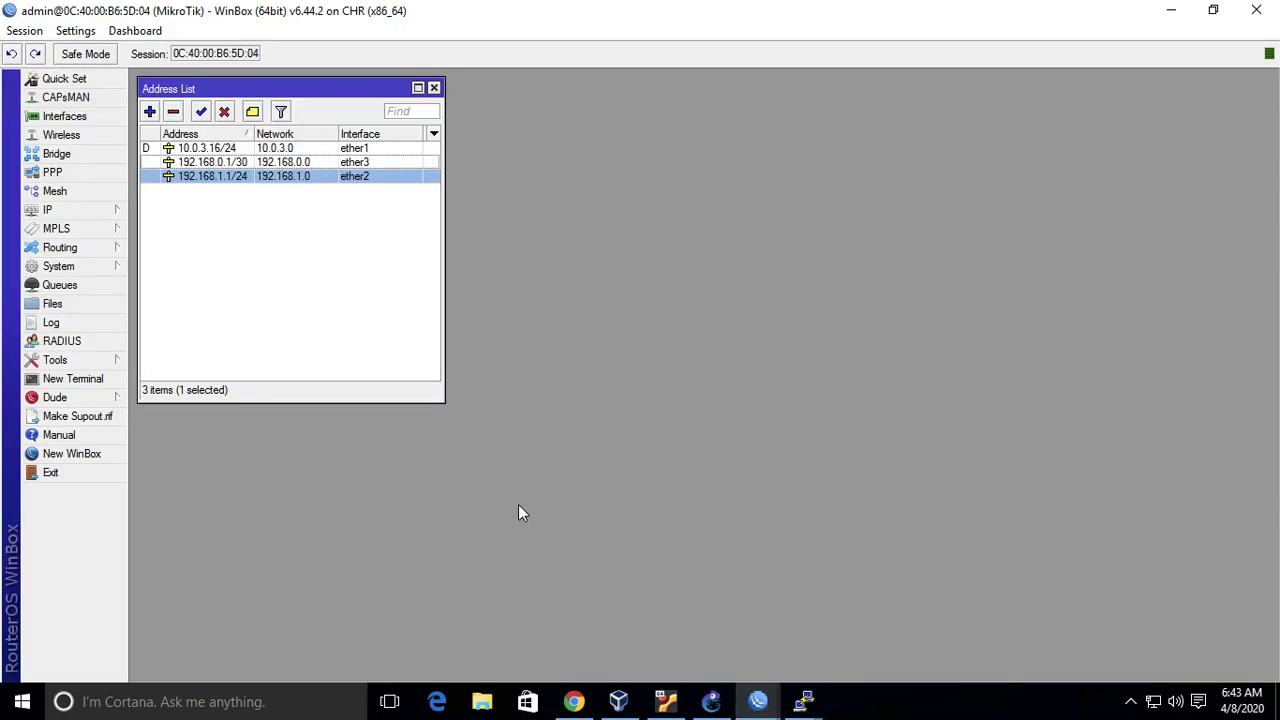
pyautogui.click(100, 363)
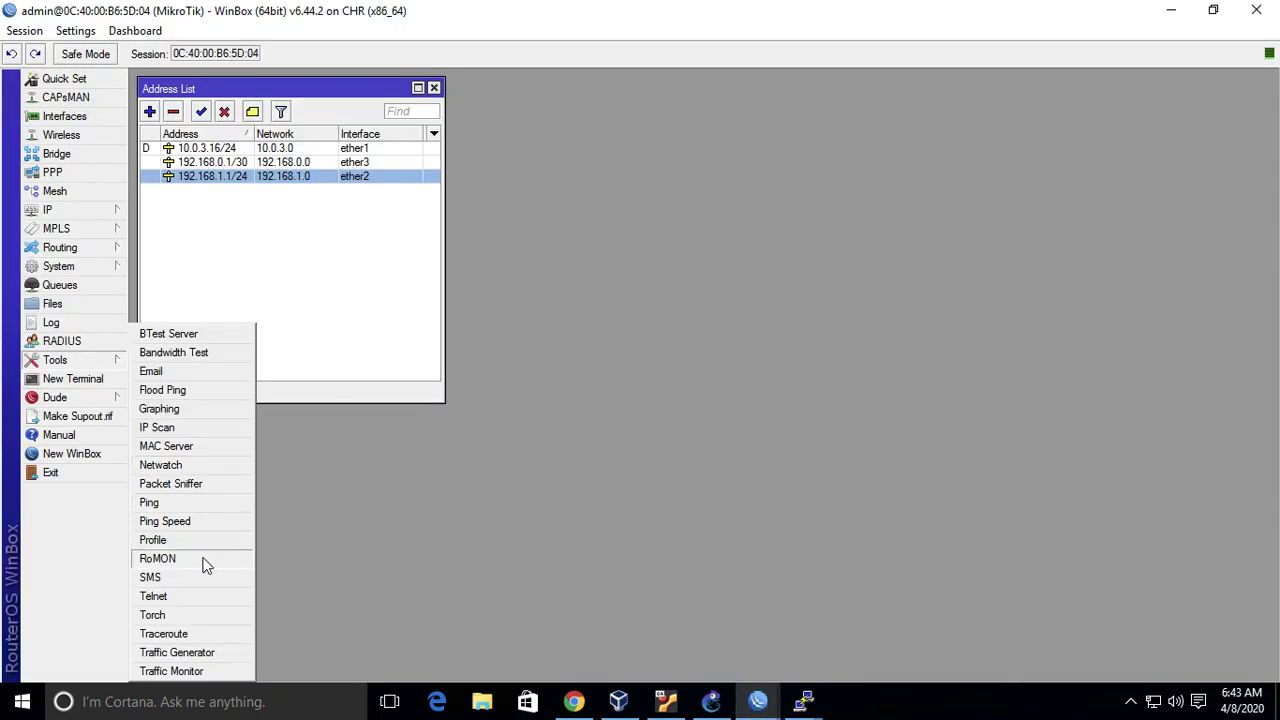
pyautogui.click(203, 560)
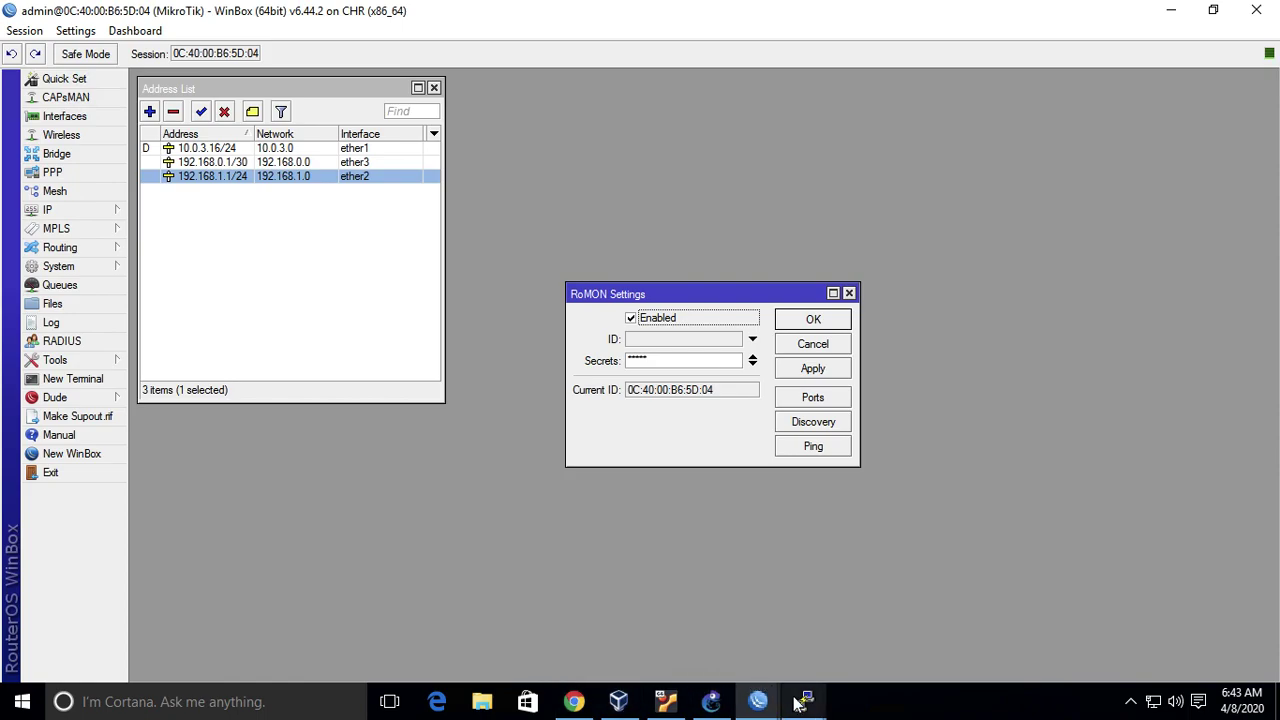
# - Run /tool romon set enabled=yes with the shared secret on the second router
pyautogui.moveTo(804, 702)
pyautogui.click(958, 632)
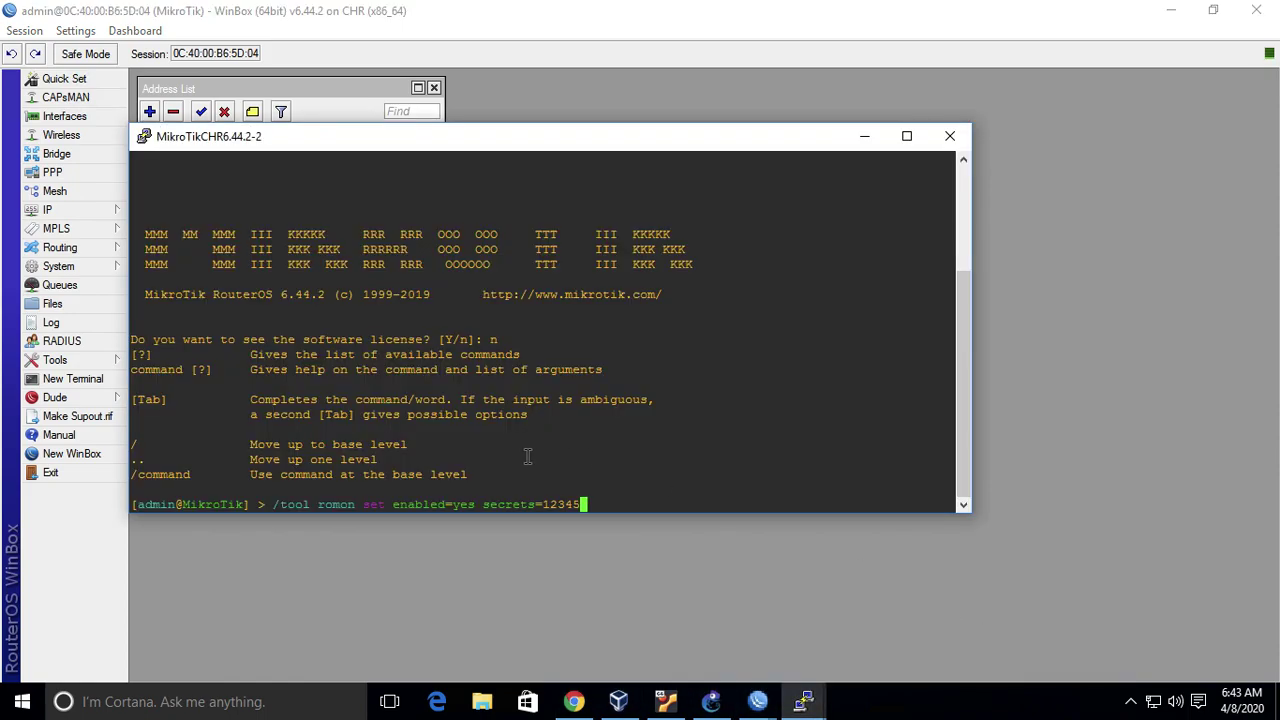
pyautogui.press('Return')
pyautogui.write('/t')
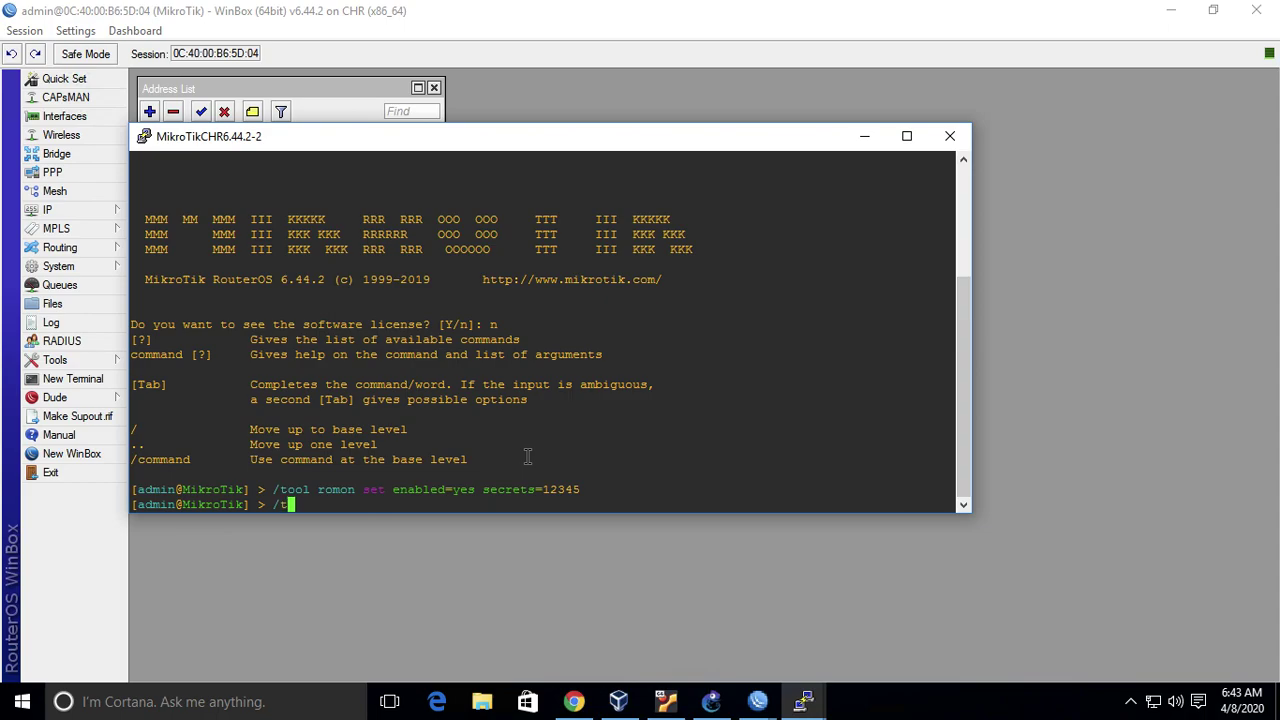
pyautogui.write('ool romon set enabled=yes secrets=12345')
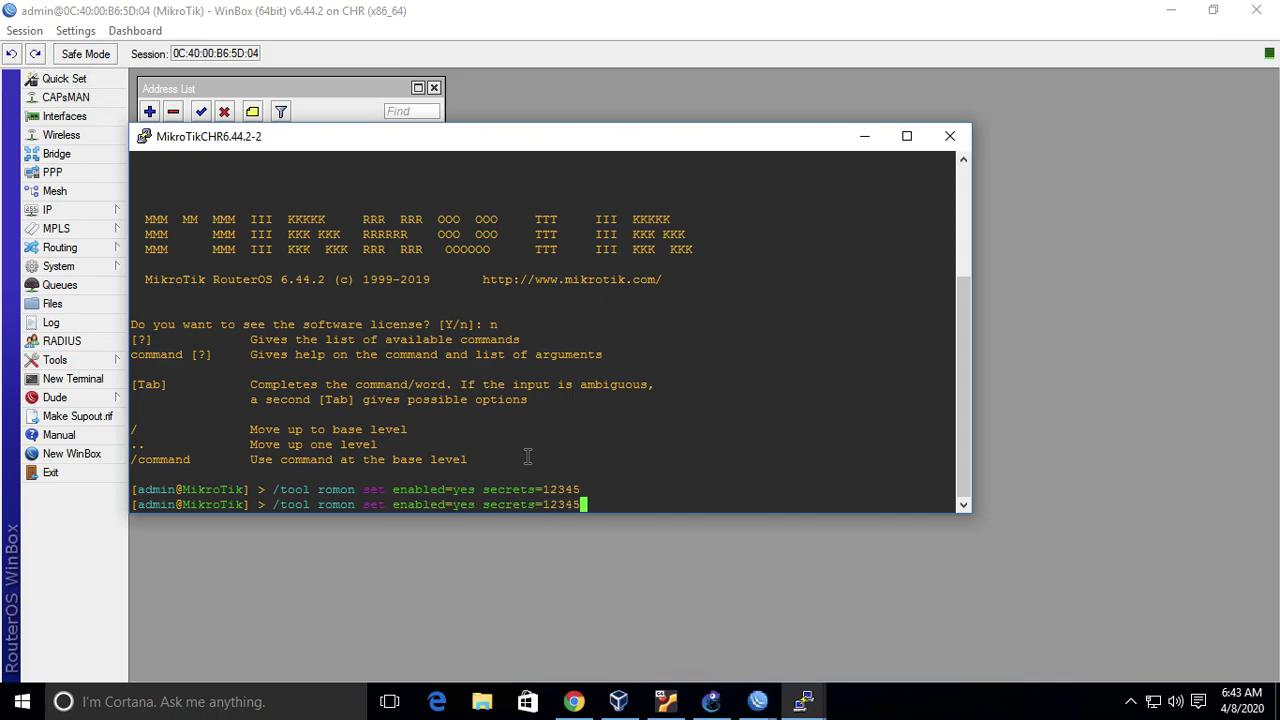
pyautogui.press('Return')
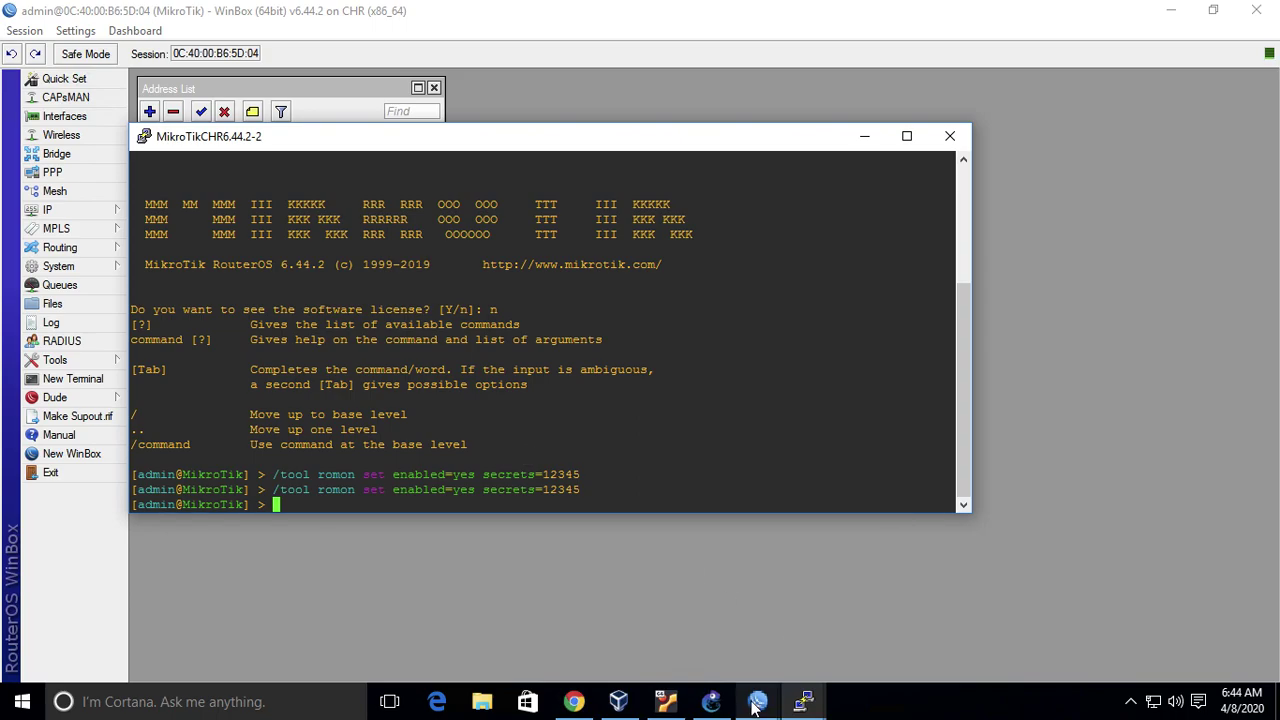
# - Refresh WinBox's neighbour list and select the CHR router as the target
pyautogui.moveTo(757, 701)
pyautogui.click(843, 638)
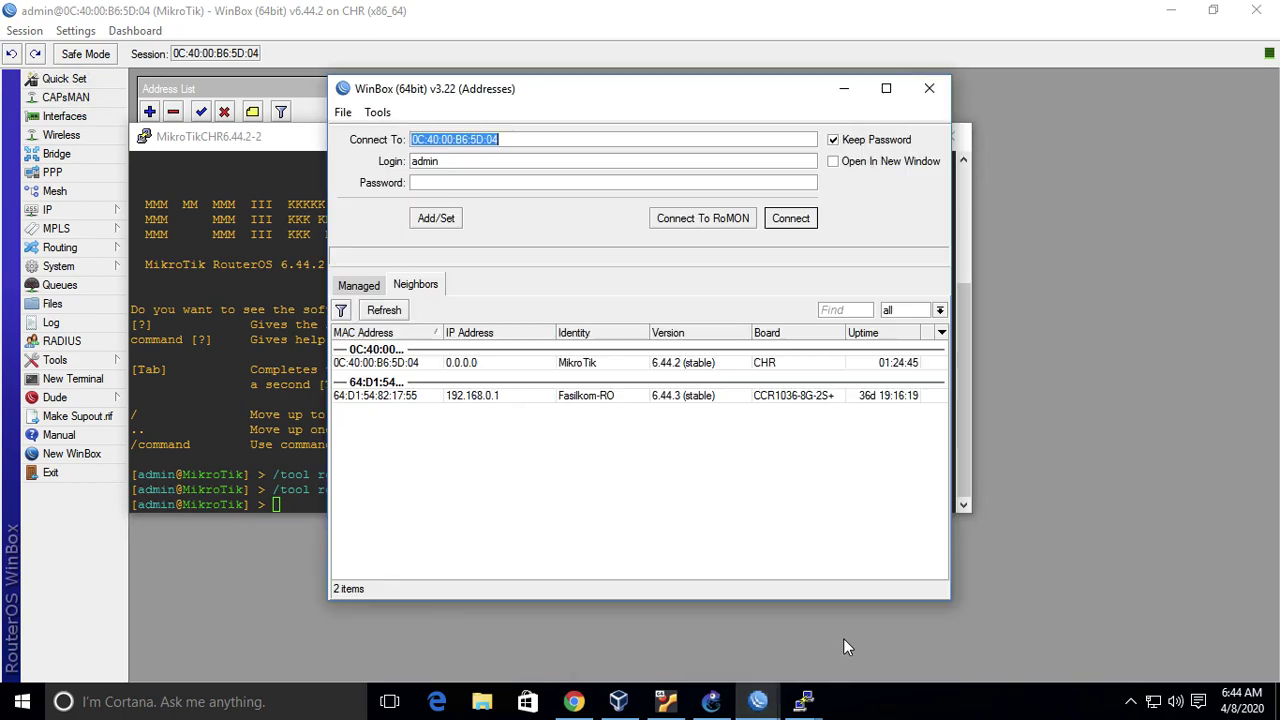
pyautogui.click(393, 311)
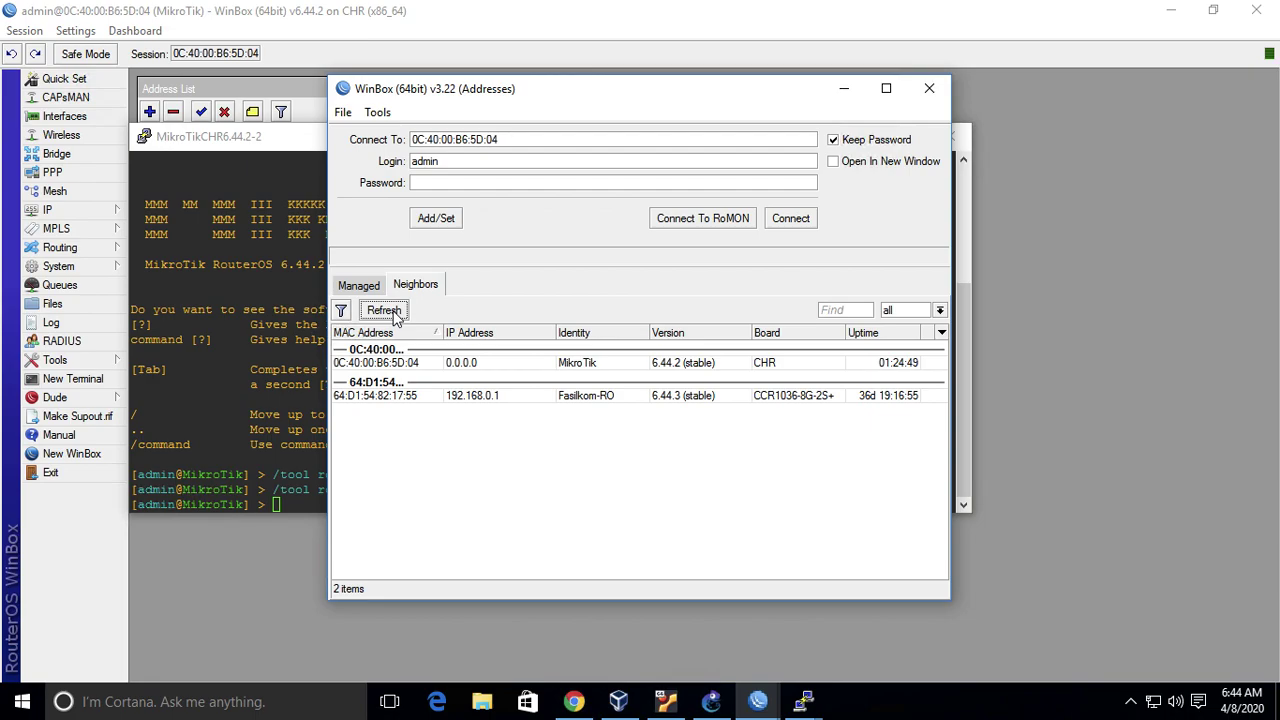
pyautogui.click(384, 311)
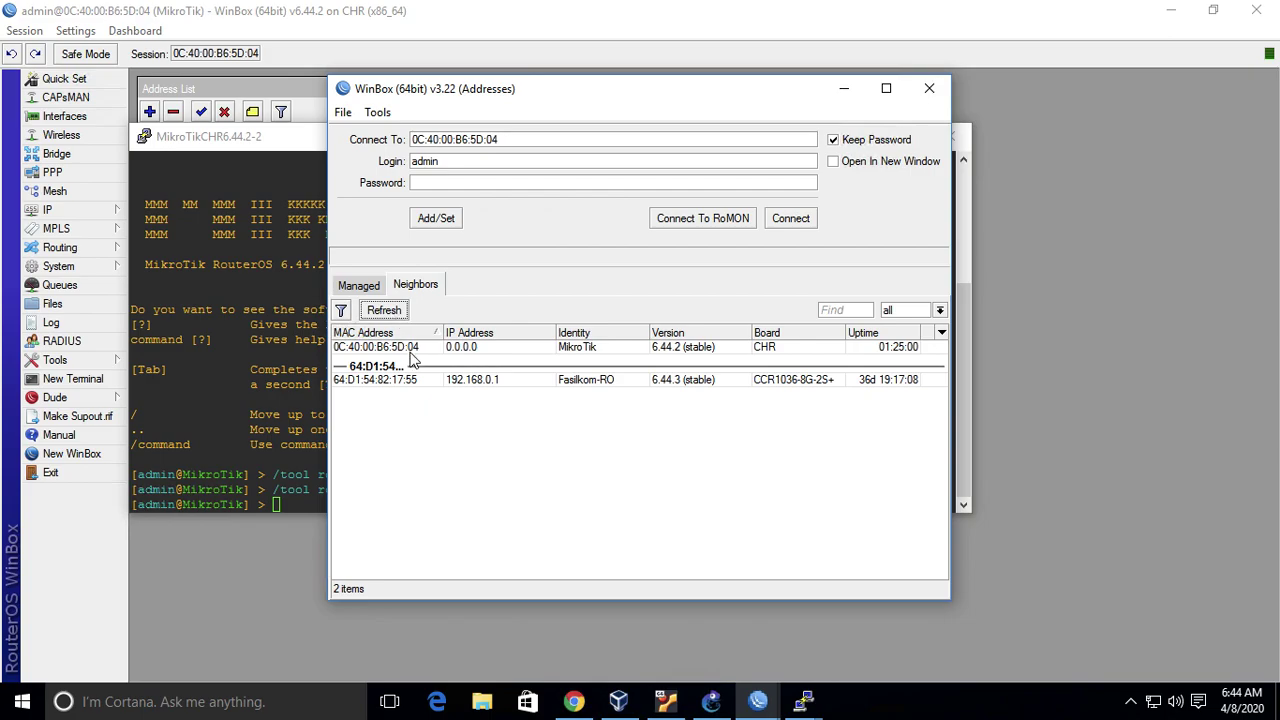
pyautogui.click(410, 348)
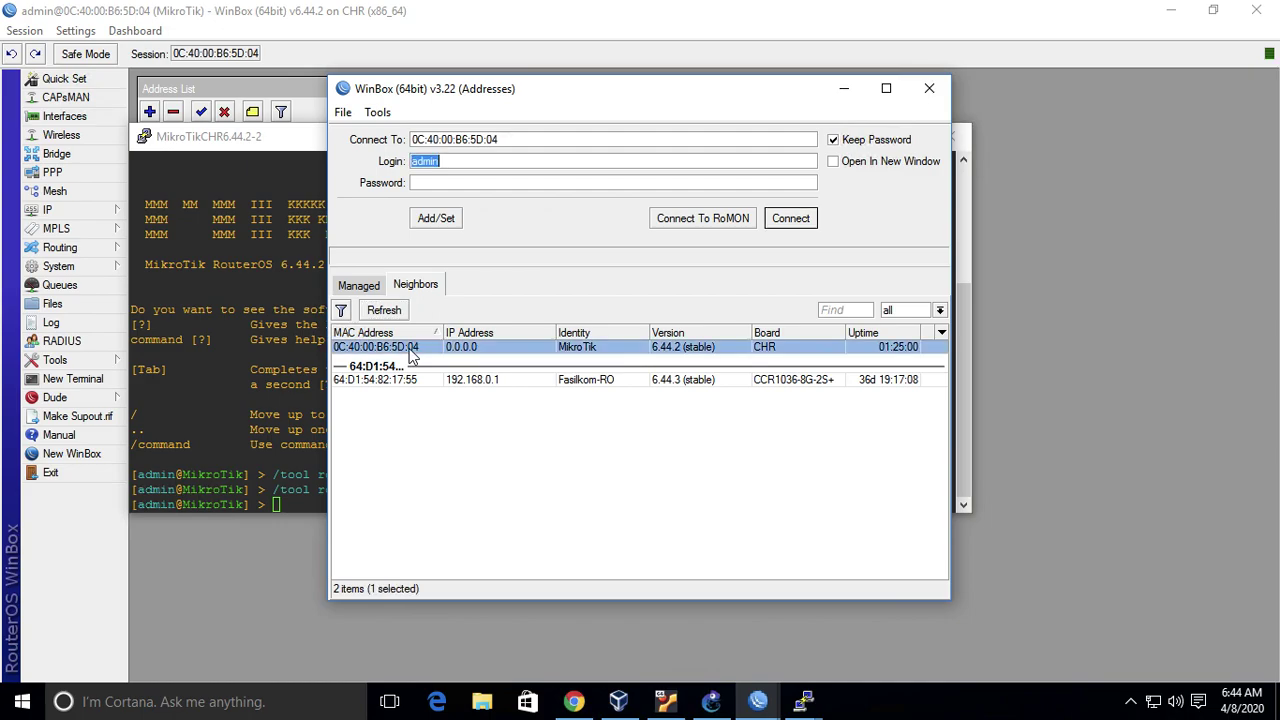
pyautogui.click(712, 704)
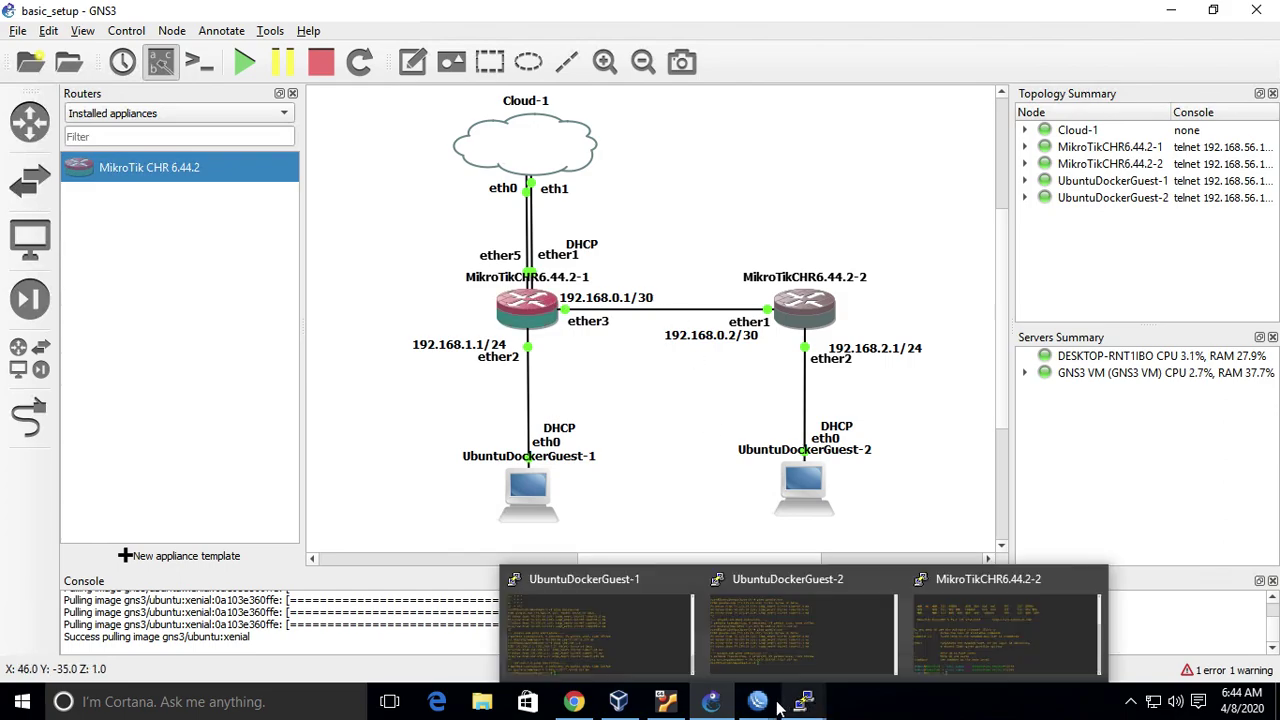
# - Connect through RoMON to neighbour 0C:40:00:31:09:01 and maximize the session
pyautogui.moveTo(758, 706)
pyautogui.click(823, 634)
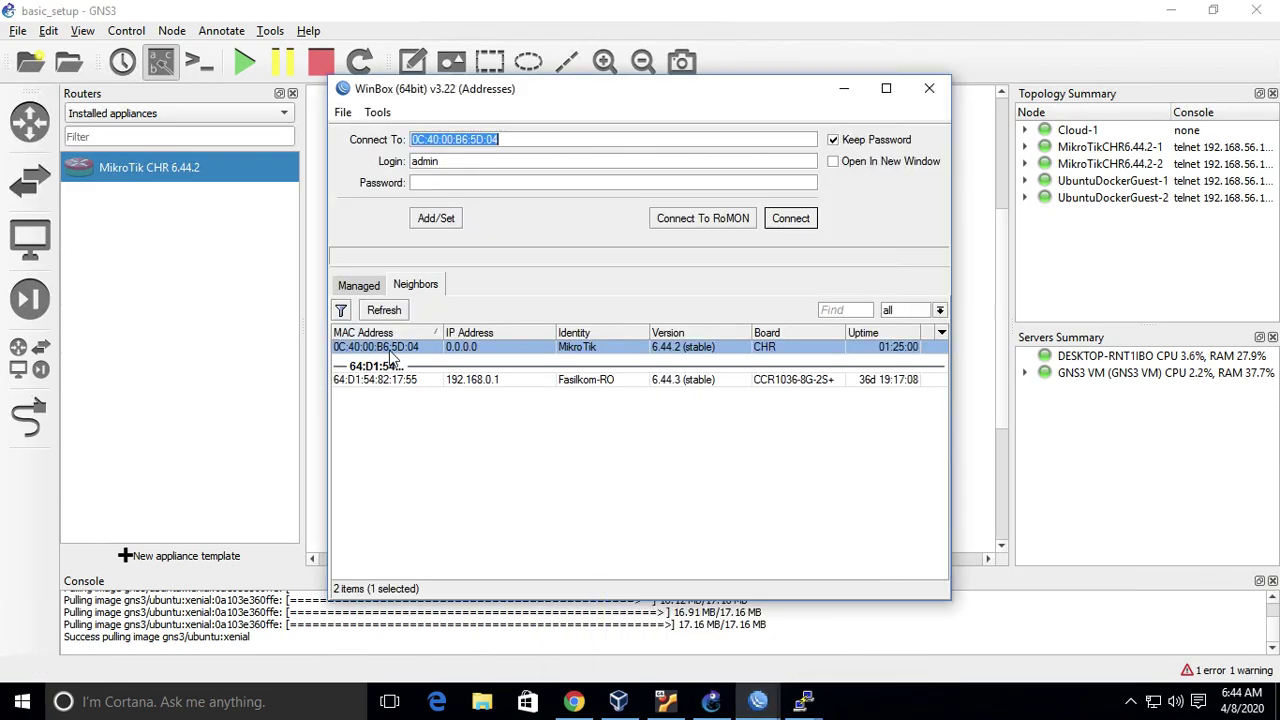
pyautogui.click(735, 220)
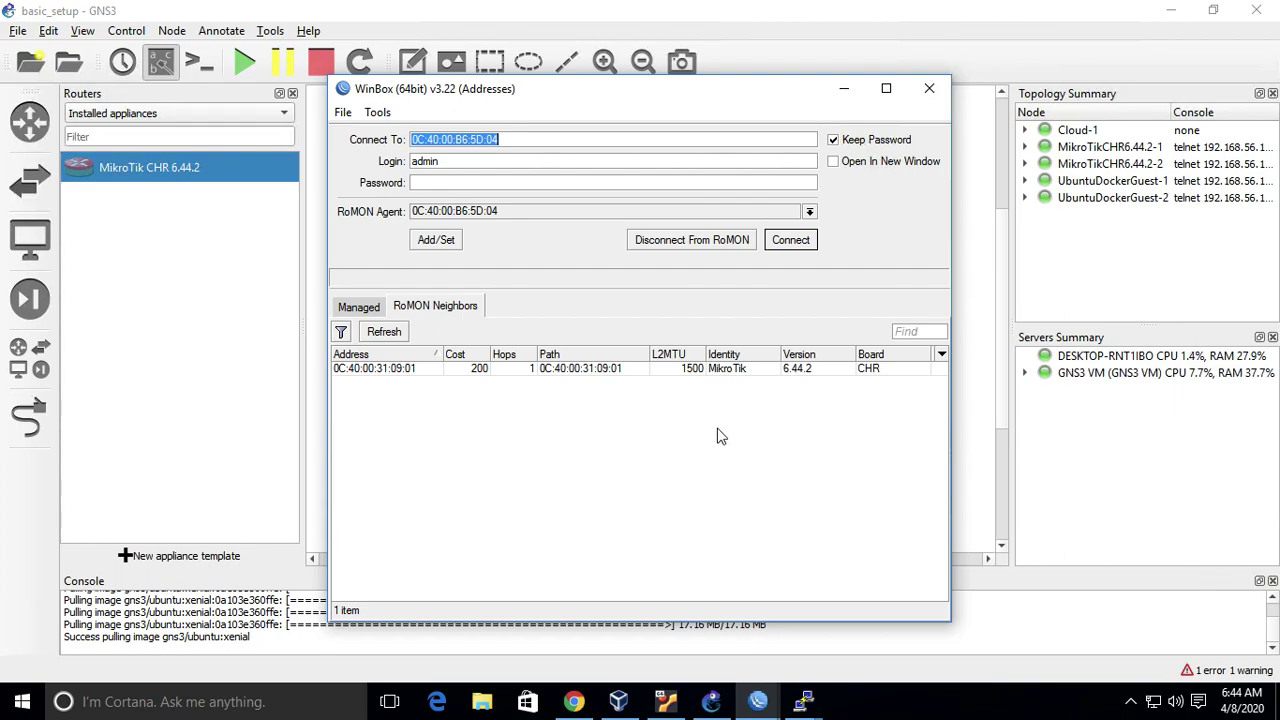
pyautogui.click(398, 370)
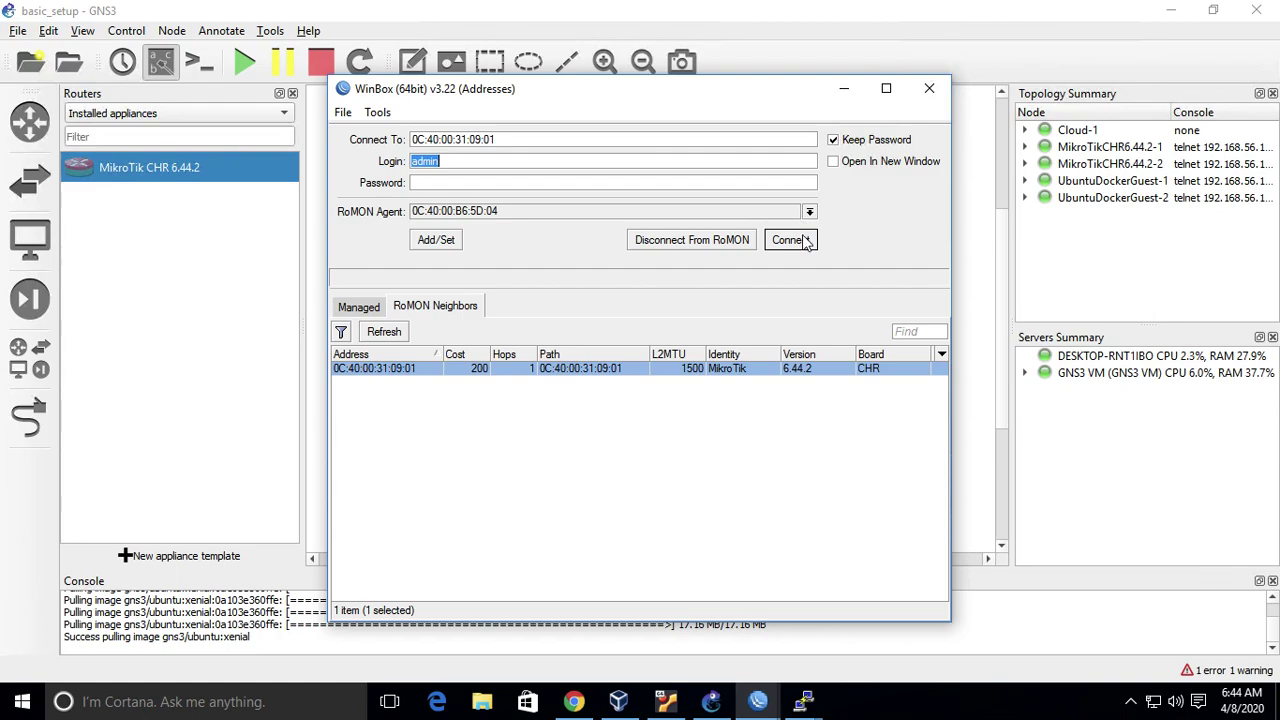
pyautogui.click(806, 243)
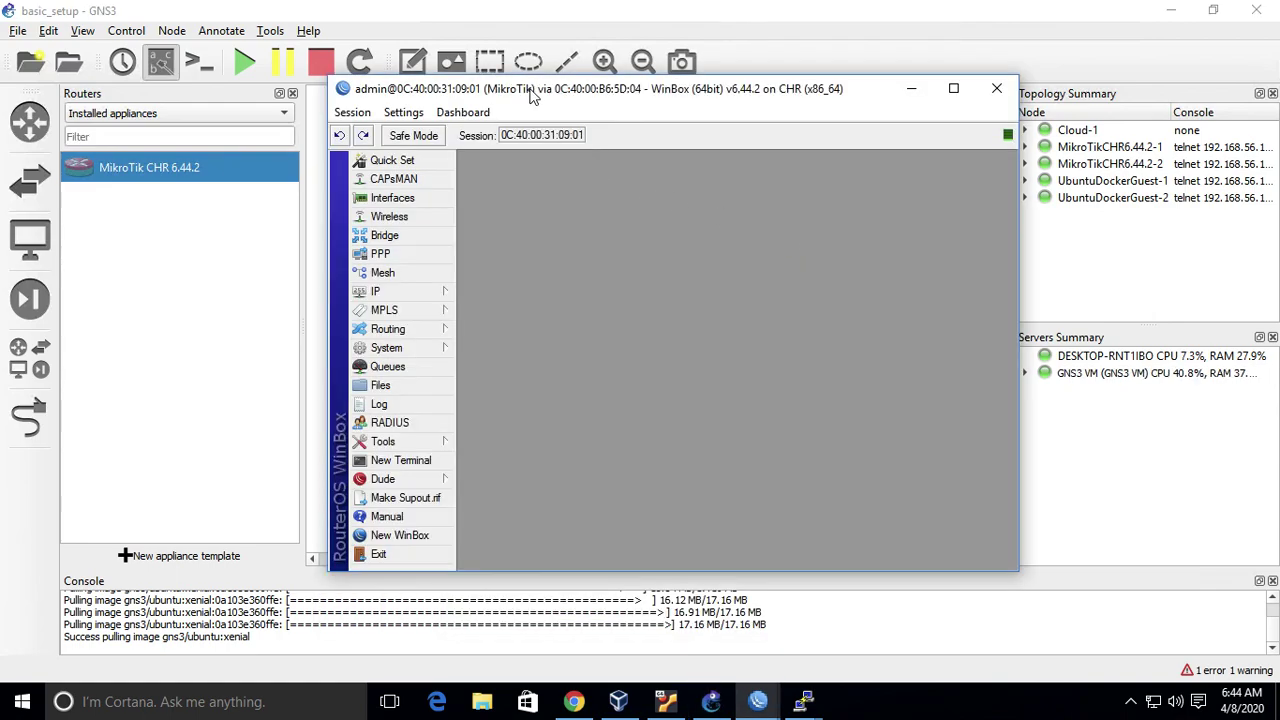
pyautogui.doubleClick(531, 90)
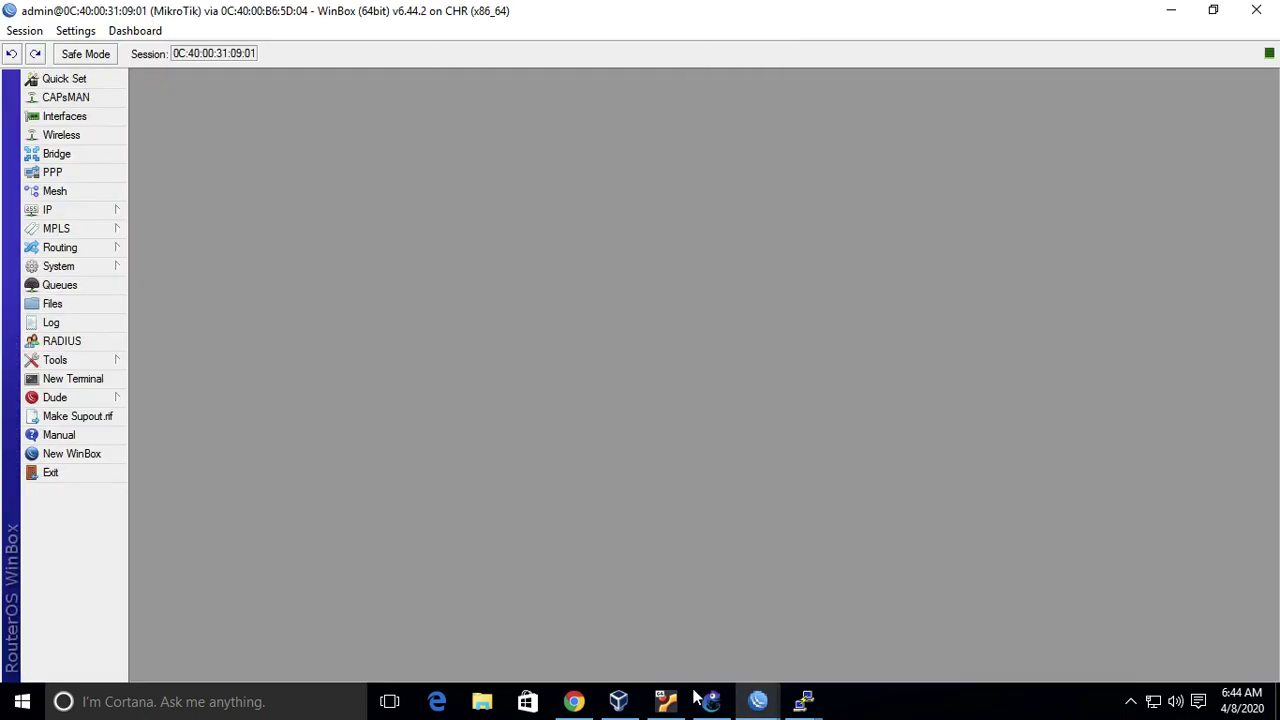
# - Check the second router's IP address list, which is empty
pyautogui.moveTo(710, 701)
pyautogui.moveTo(100, 214)
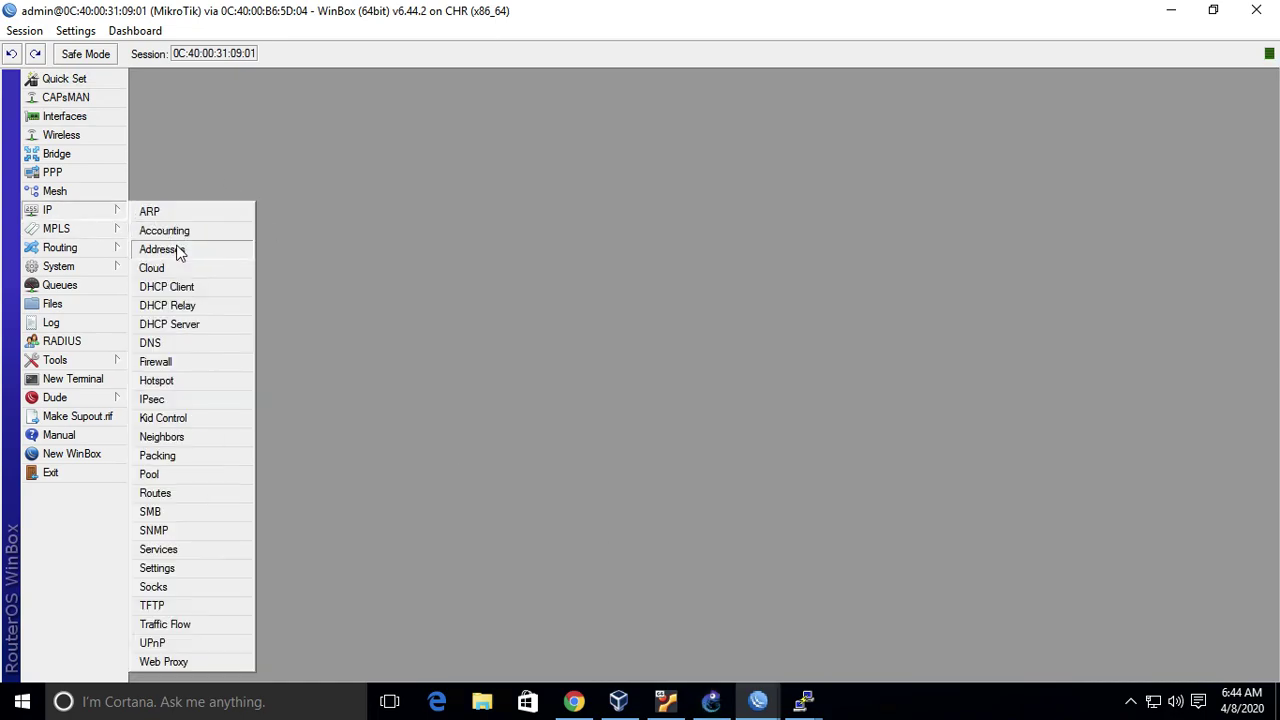
pyautogui.click(178, 250)
pyautogui.click(846, 224)
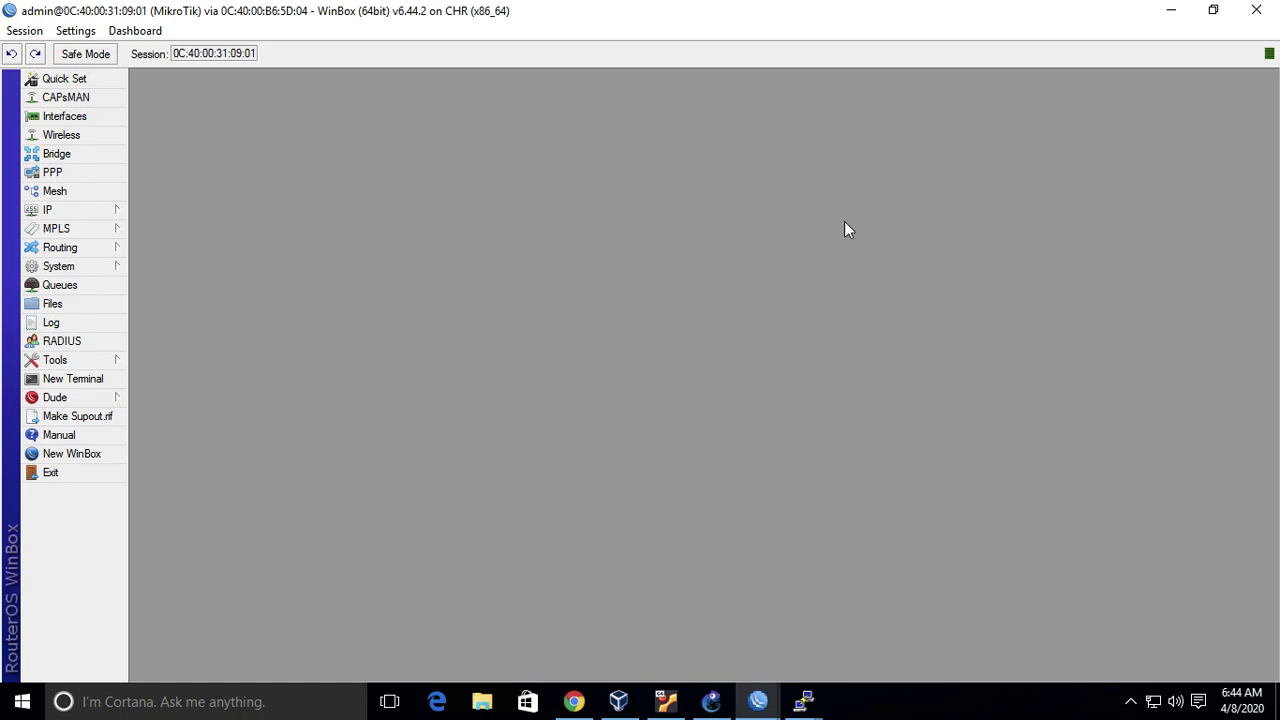
pyautogui.click(711, 701)
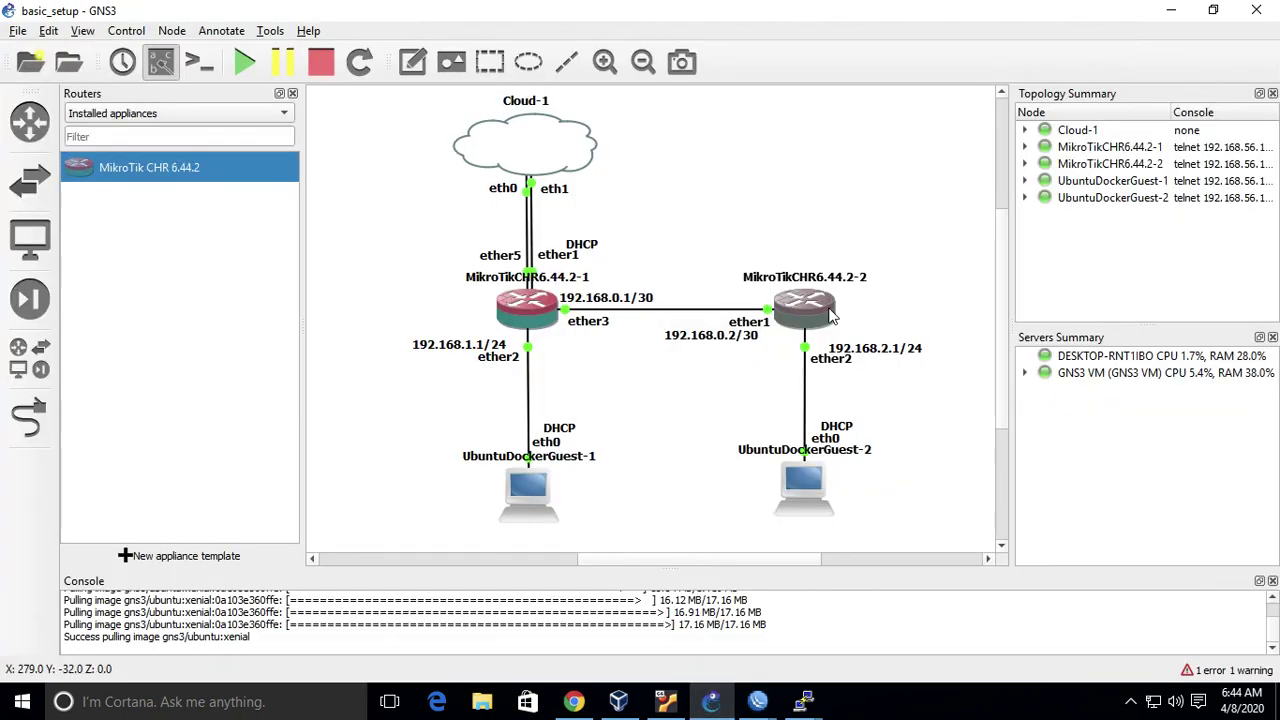
# - Close the second router's PuTTY console
pyautogui.moveTo(806, 701)
pyautogui.click(1019, 610)
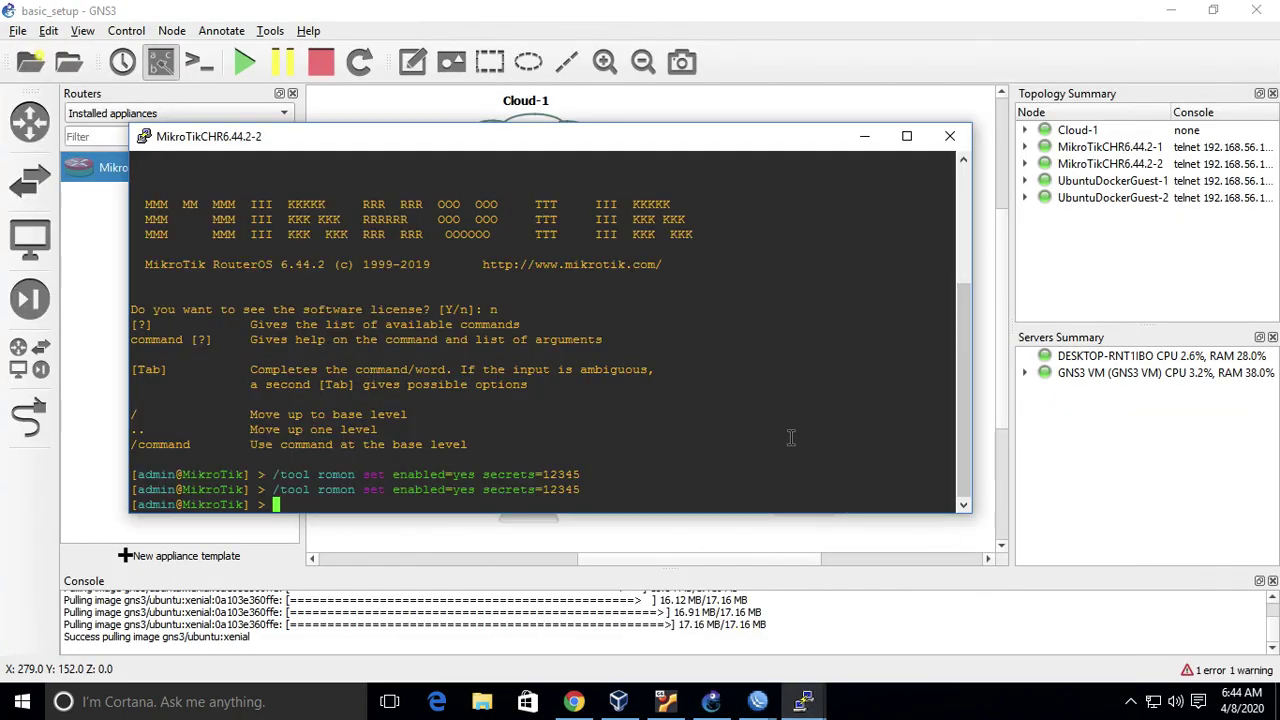
pyautogui.write('/to')
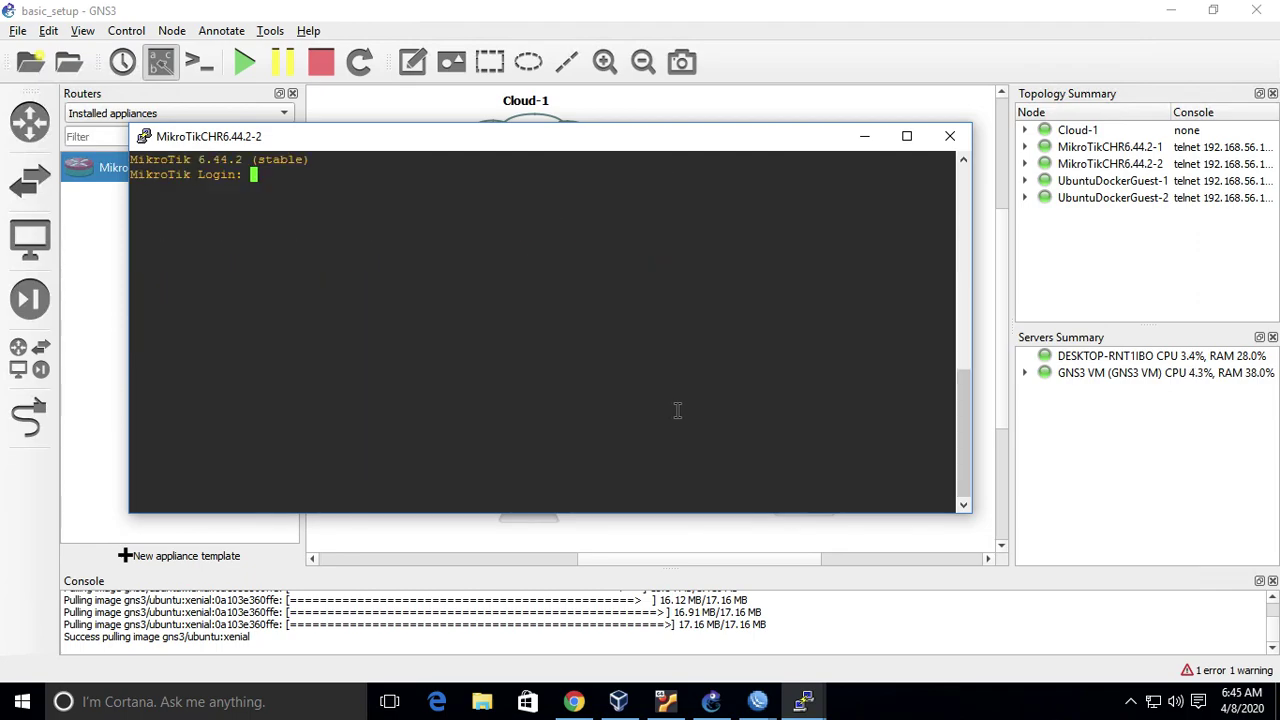
pyautogui.click(949, 137)
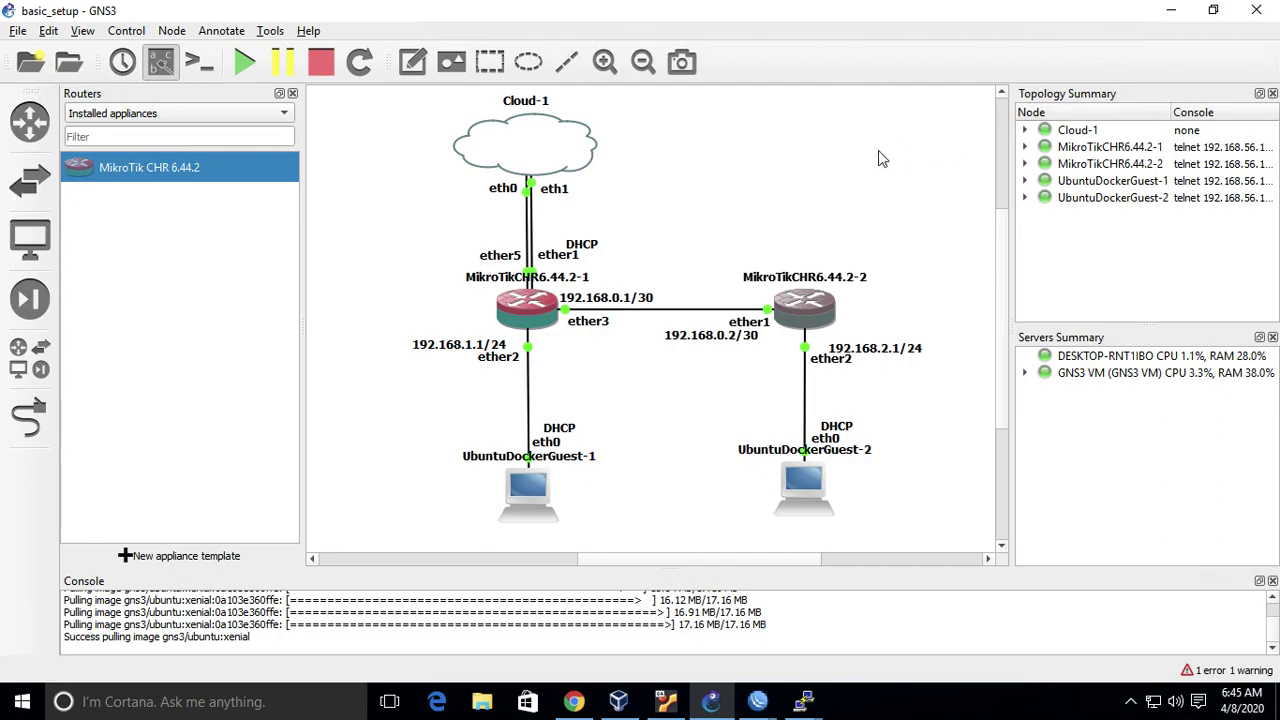
# - Switch between the two routers' WinBox sessions using the taskbar previews
pyautogui.click(758, 701)
pyautogui.click(852, 640)
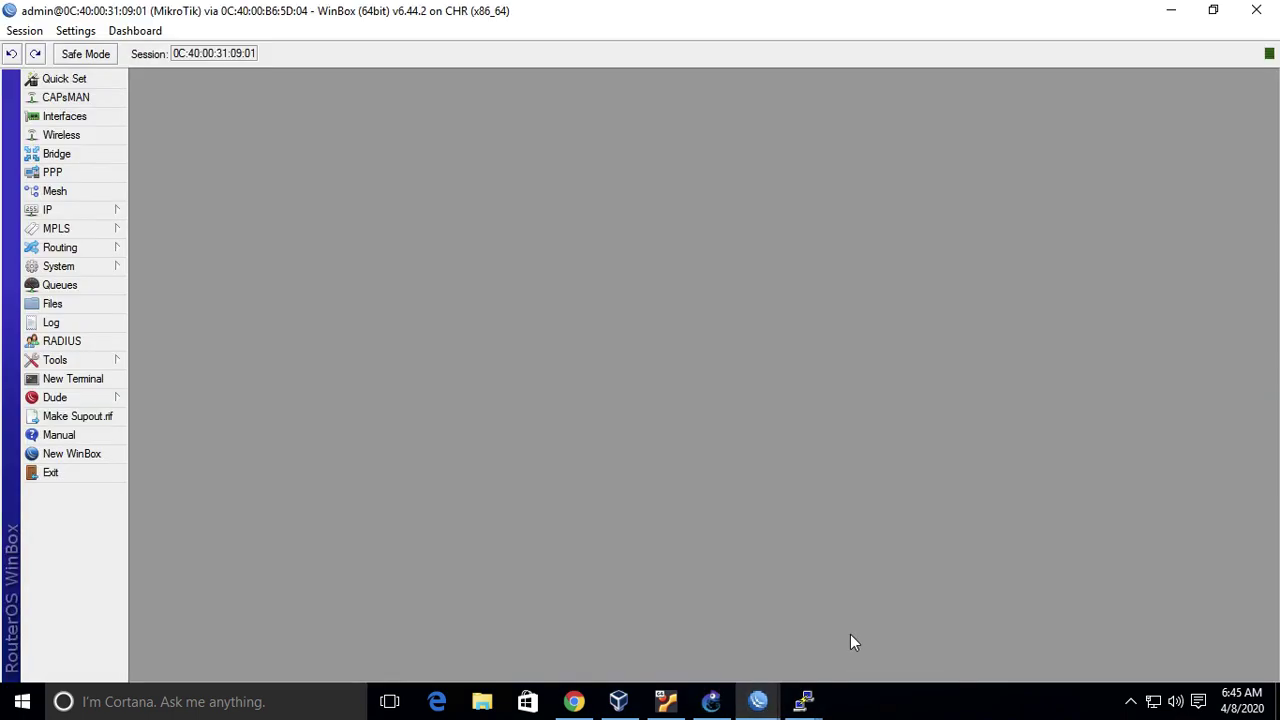
pyautogui.click(760, 701)
pyautogui.click(704, 637)
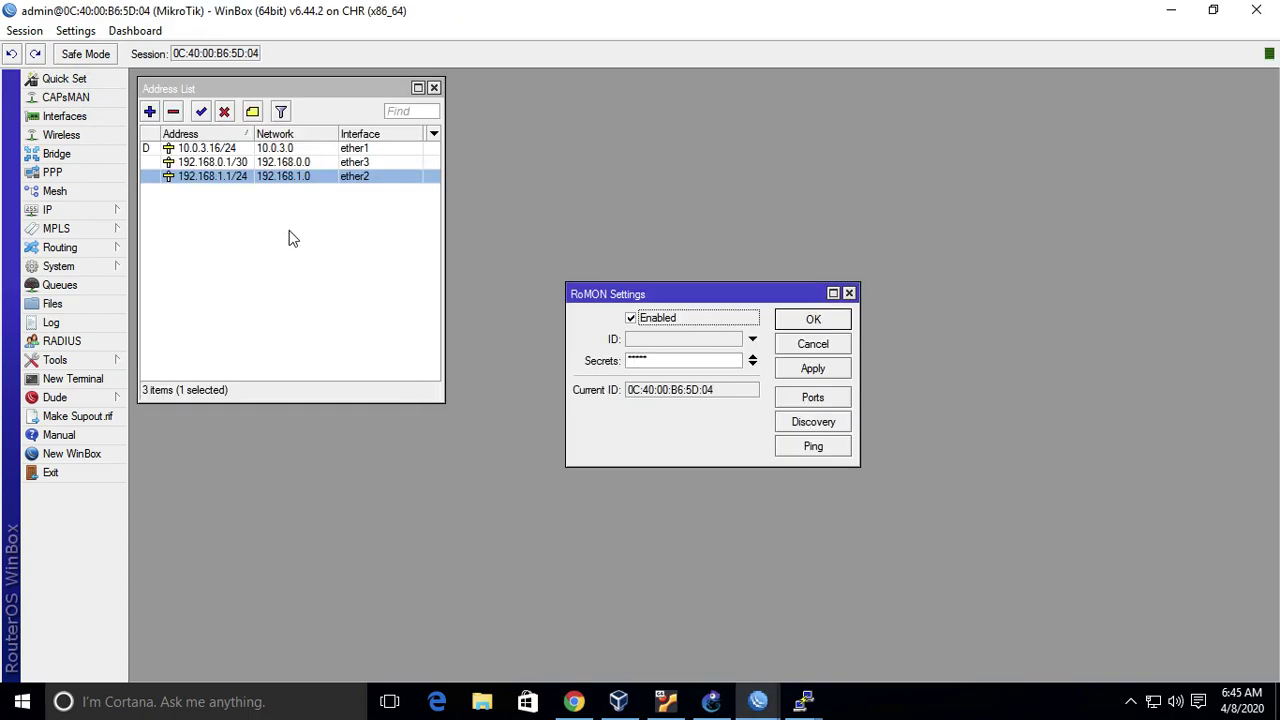
pyautogui.moveTo(760, 701)
pyautogui.click(809, 664)
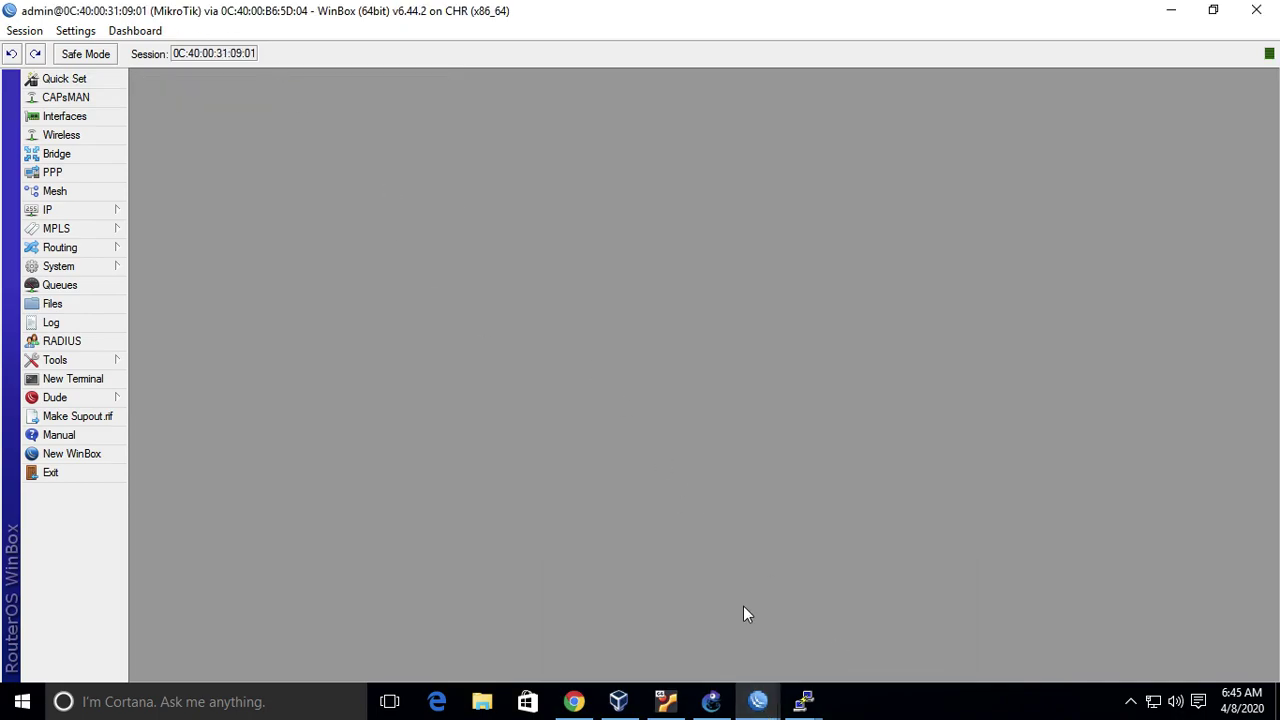
pyautogui.moveTo(757, 706)
pyautogui.click(646, 614)
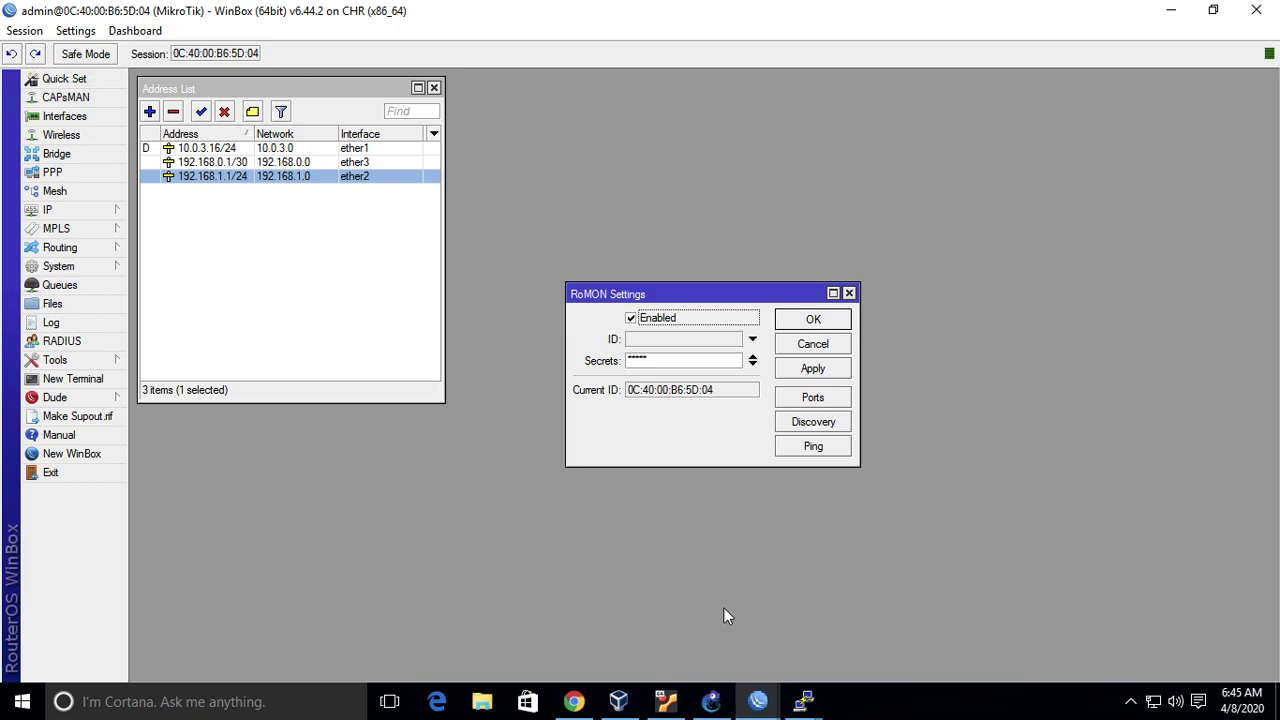
# - Clear the GNS3 canvas selection and bring the first router's WinBox session forward
pyautogui.click(711, 701)
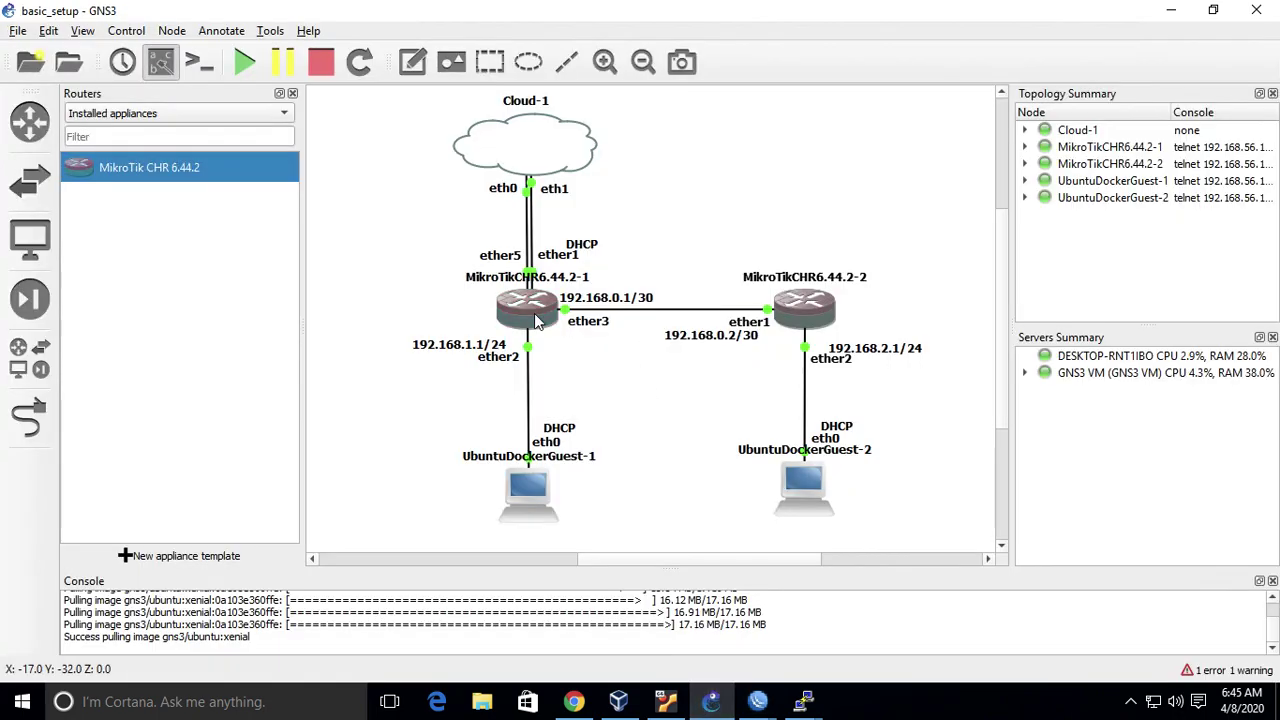
pyautogui.click(733, 225)
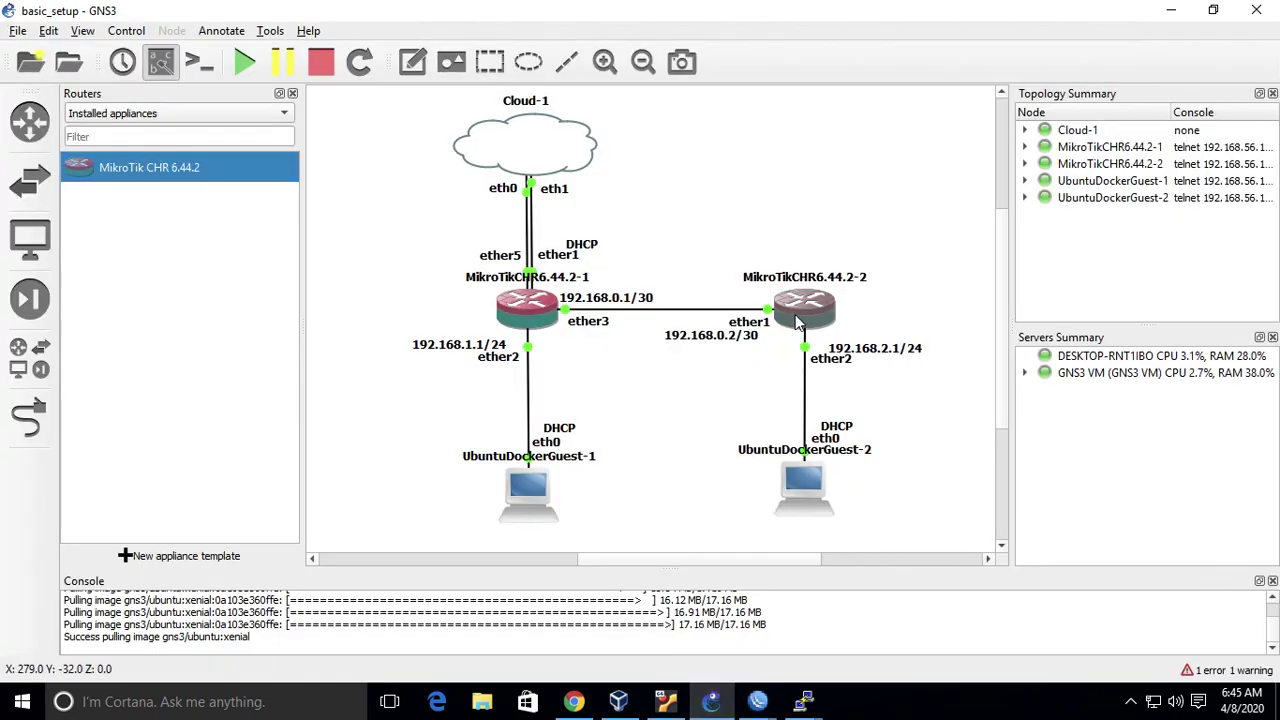
pyautogui.moveTo(757, 701)
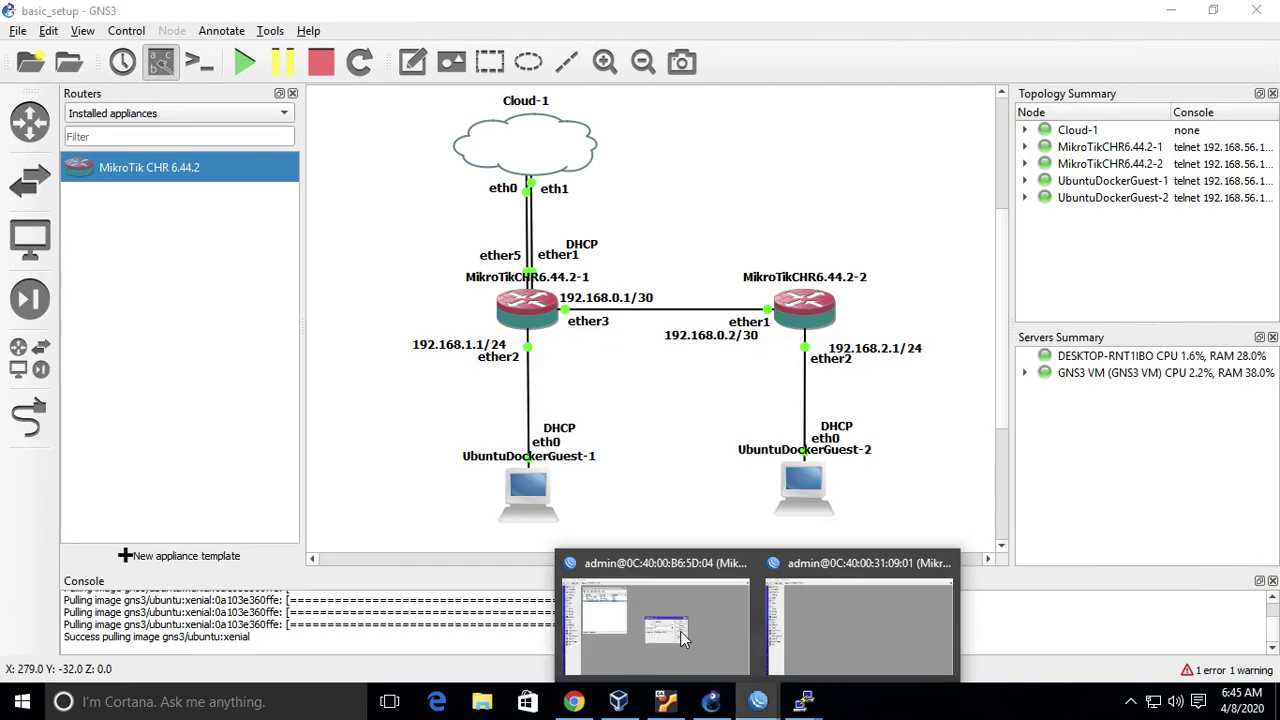
pyautogui.click(658, 628)
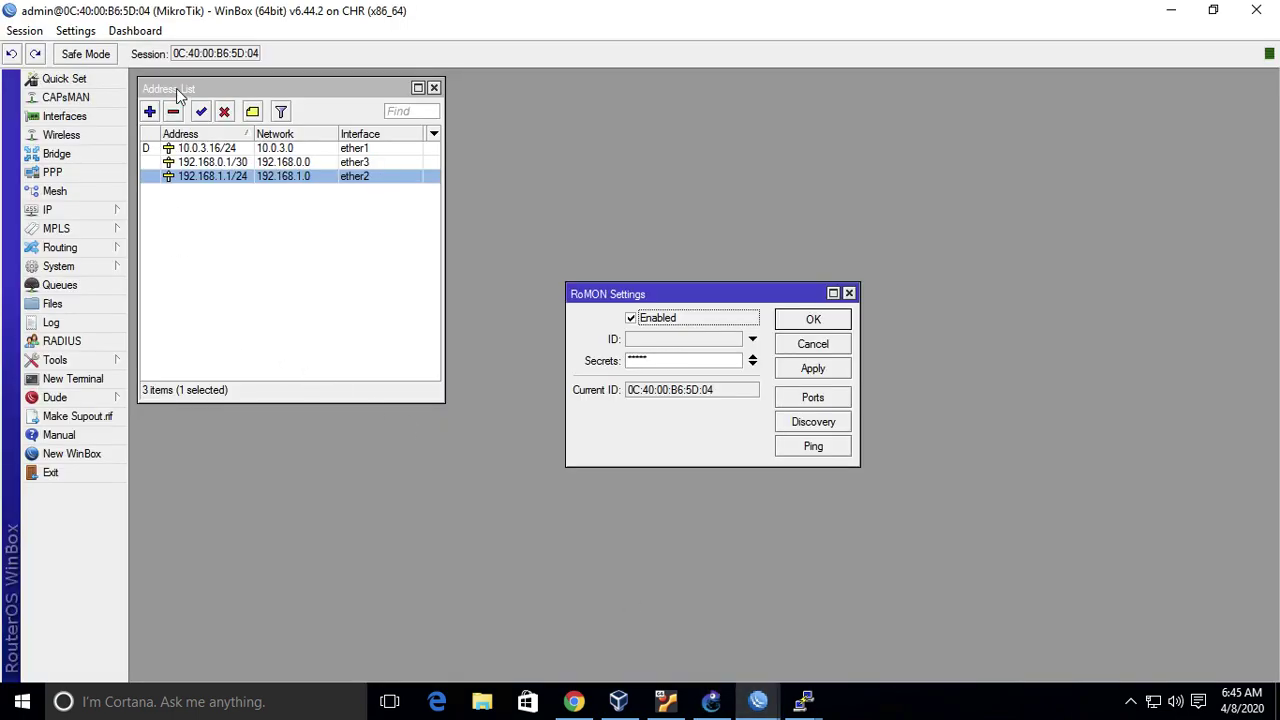
# - Set the first router's System Identity to chr01 and close RoMON Settings
pyautogui.click(100, 271)
pyautogui.click(171, 334)
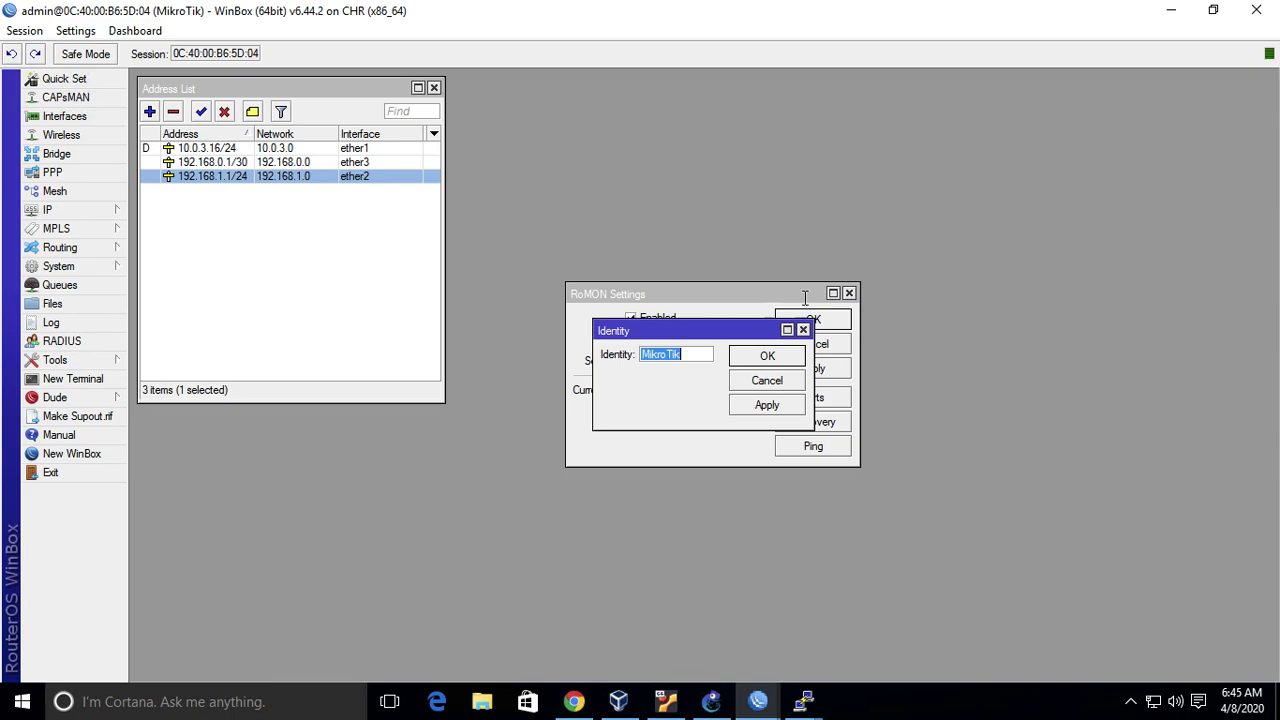
pyautogui.click(850, 294)
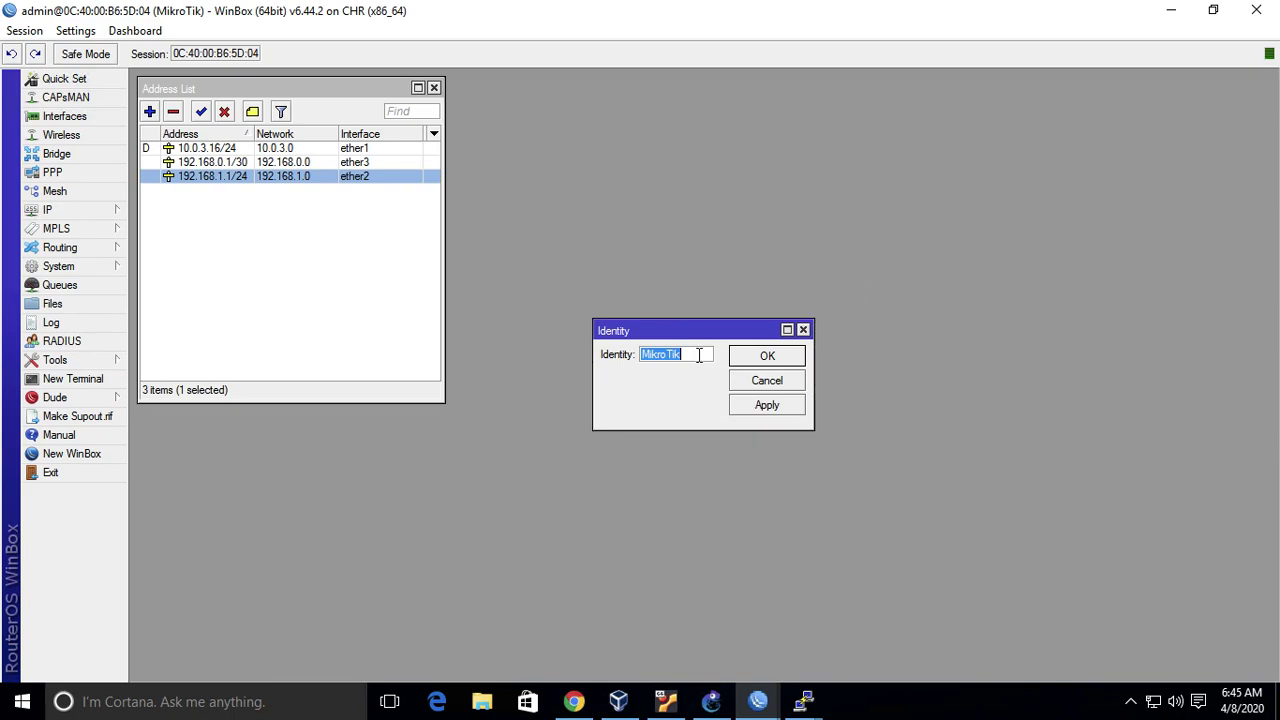
pyautogui.write('chr01')
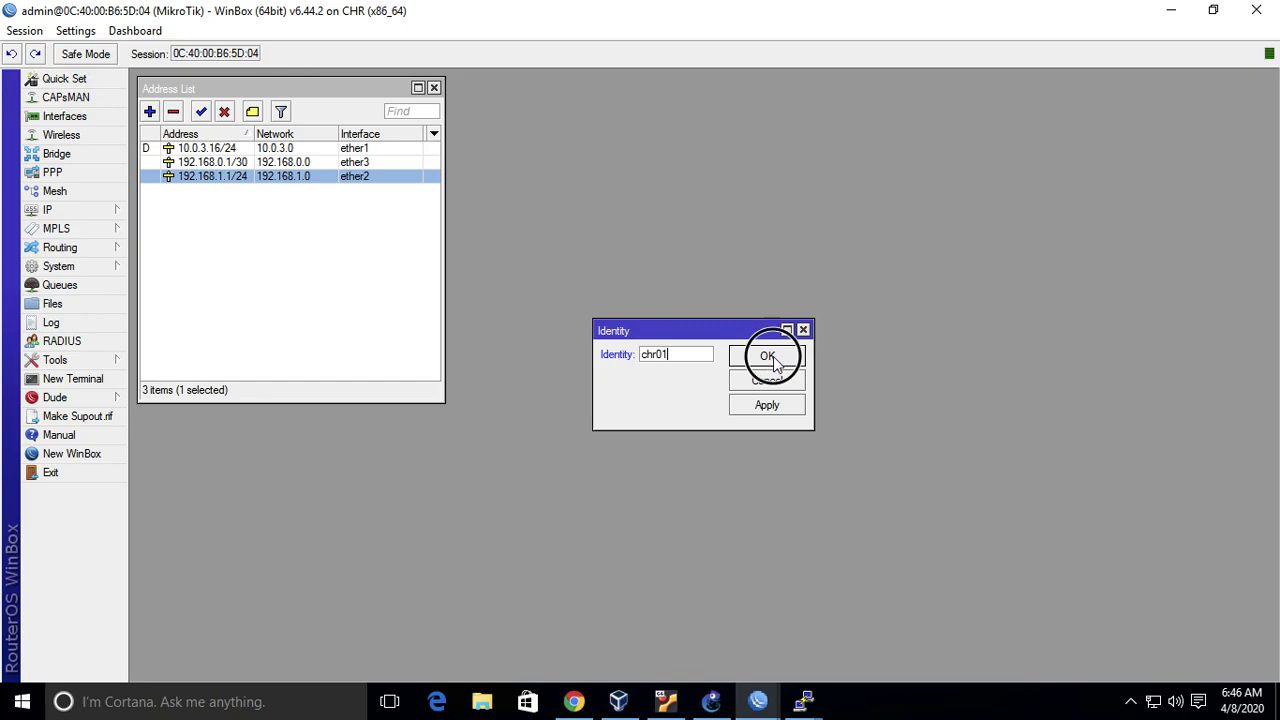
pyautogui.click(762, 357)
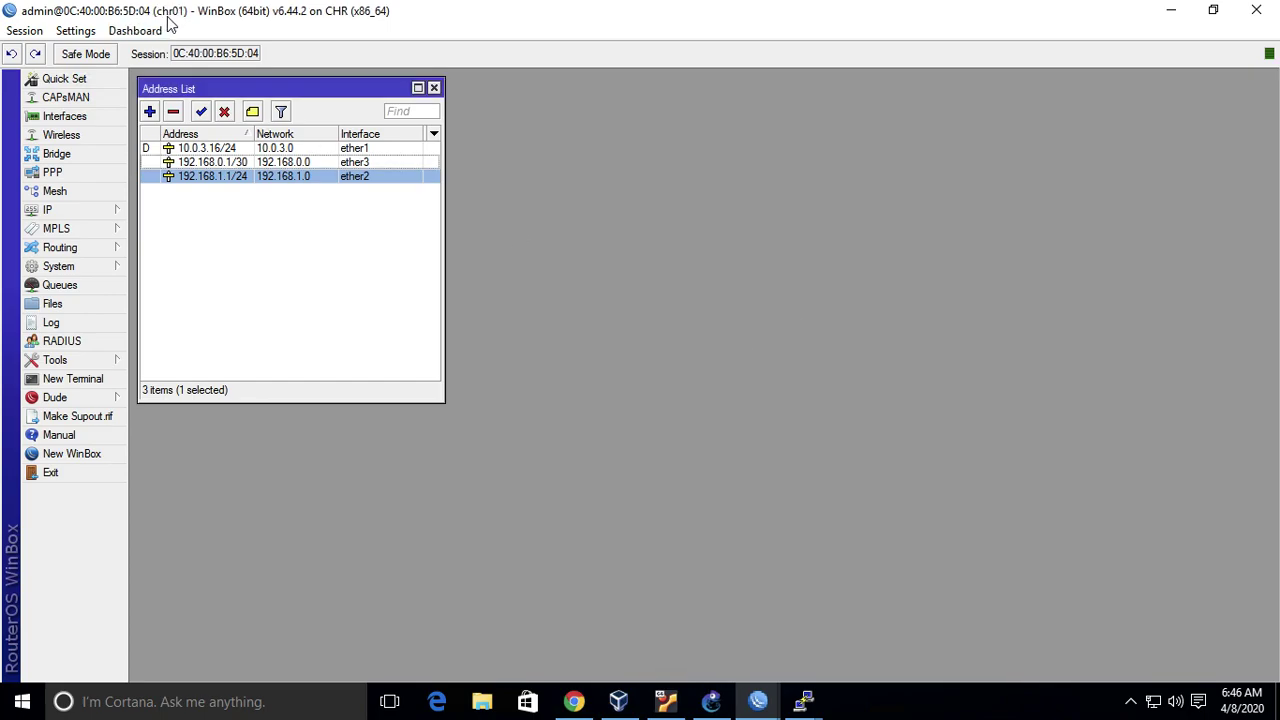
# - Set the second router's System Identity to chr02
pyautogui.moveTo(776, 712)
pyautogui.click(873, 628)
pyautogui.click(92, 268)
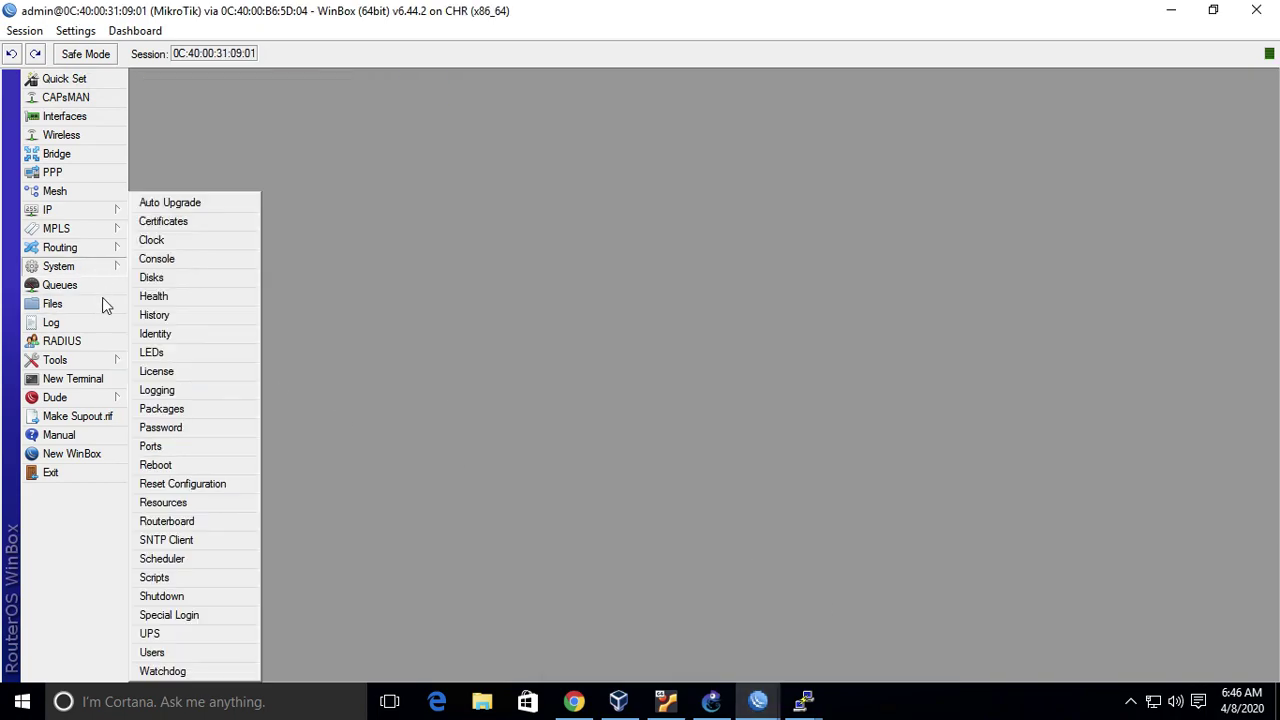
pyautogui.click(198, 338)
pyautogui.write('chr02')
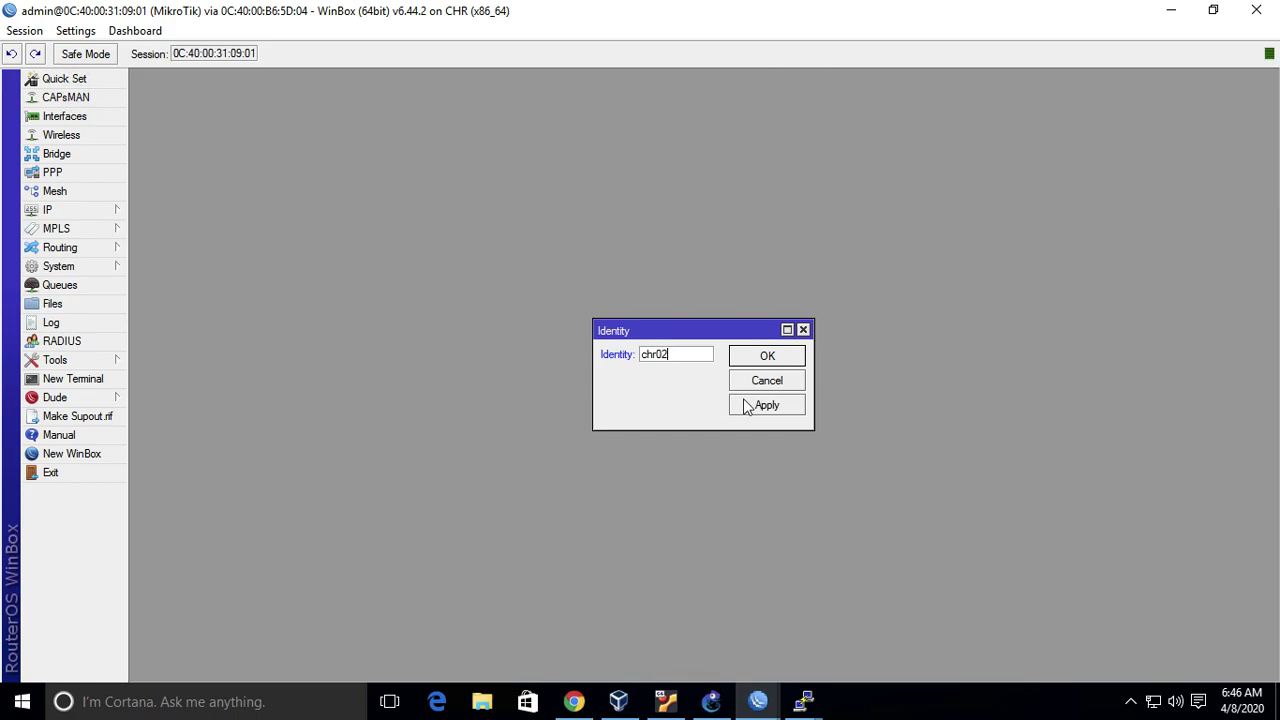
pyautogui.click(789, 360)
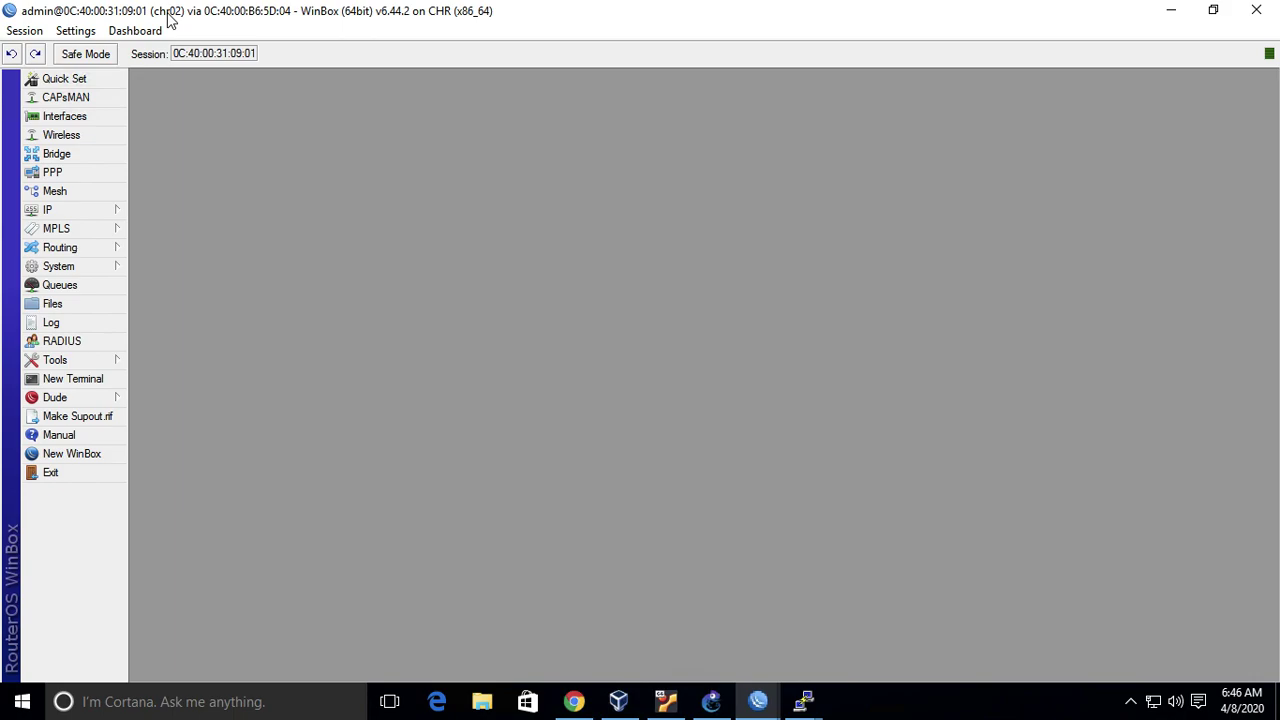
pyautogui.moveTo(760, 700)
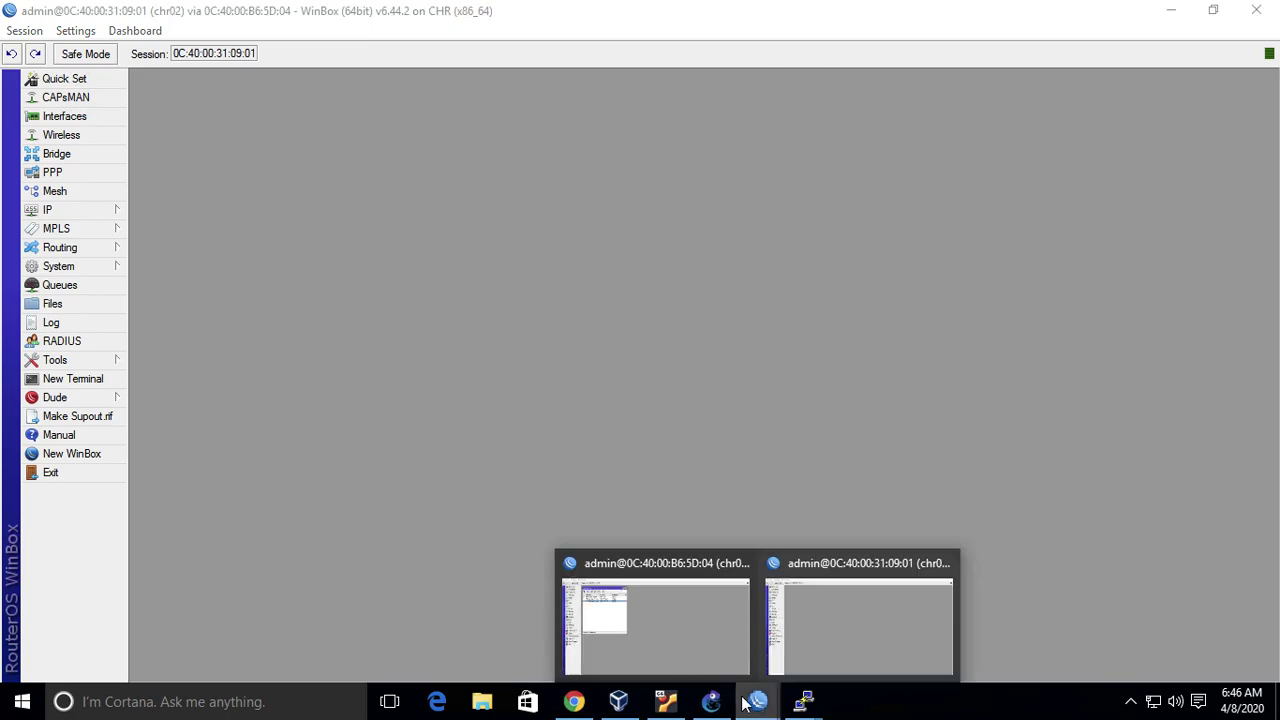
pyautogui.click(648, 632)
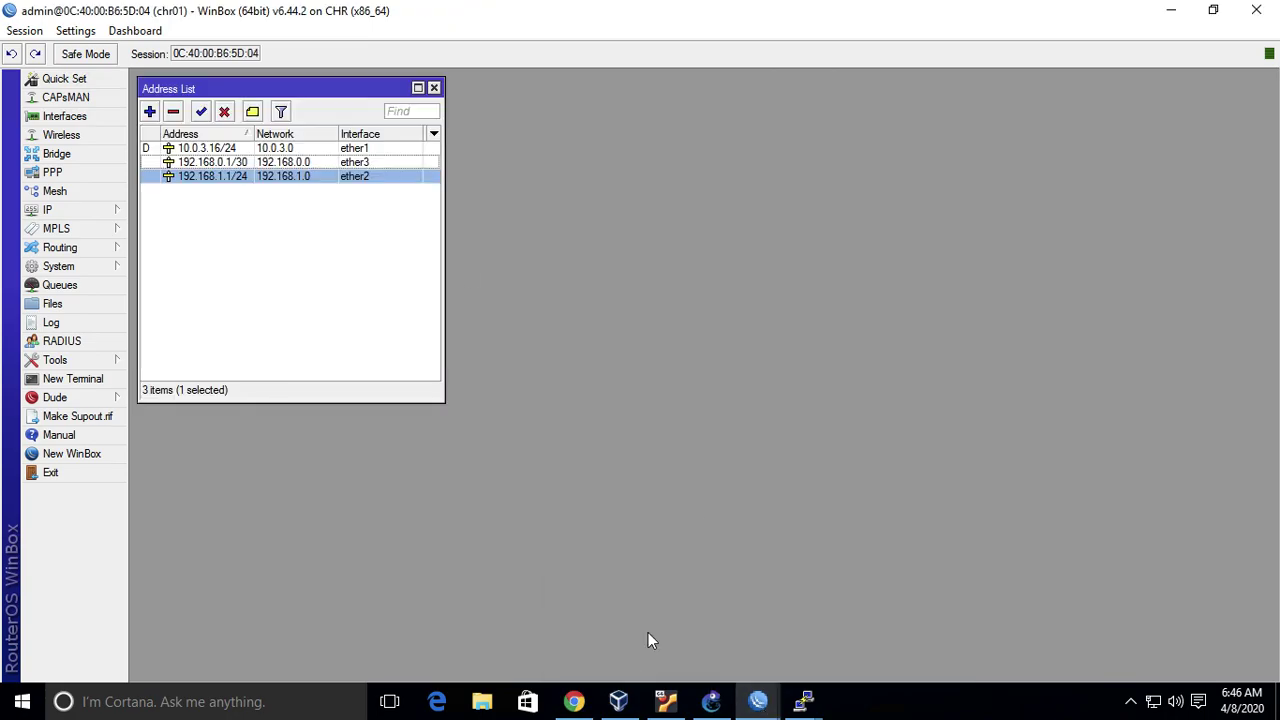
# - Bring the basic_setup GNS3 topology window in front of WinBox
pyautogui.click(714, 700)
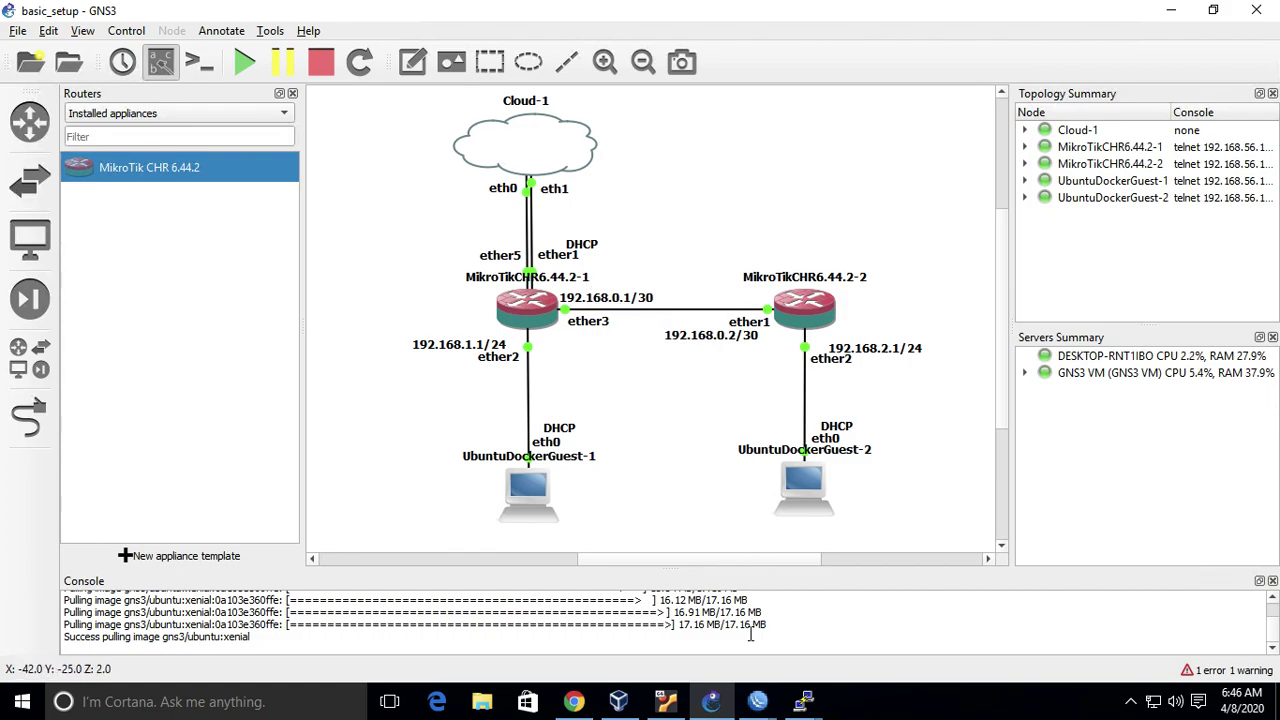
# - In chr02's IP address list, add 192.168.0.2/30 on interface ether1
pyautogui.moveTo(758, 701)
pyautogui.click(878, 635)
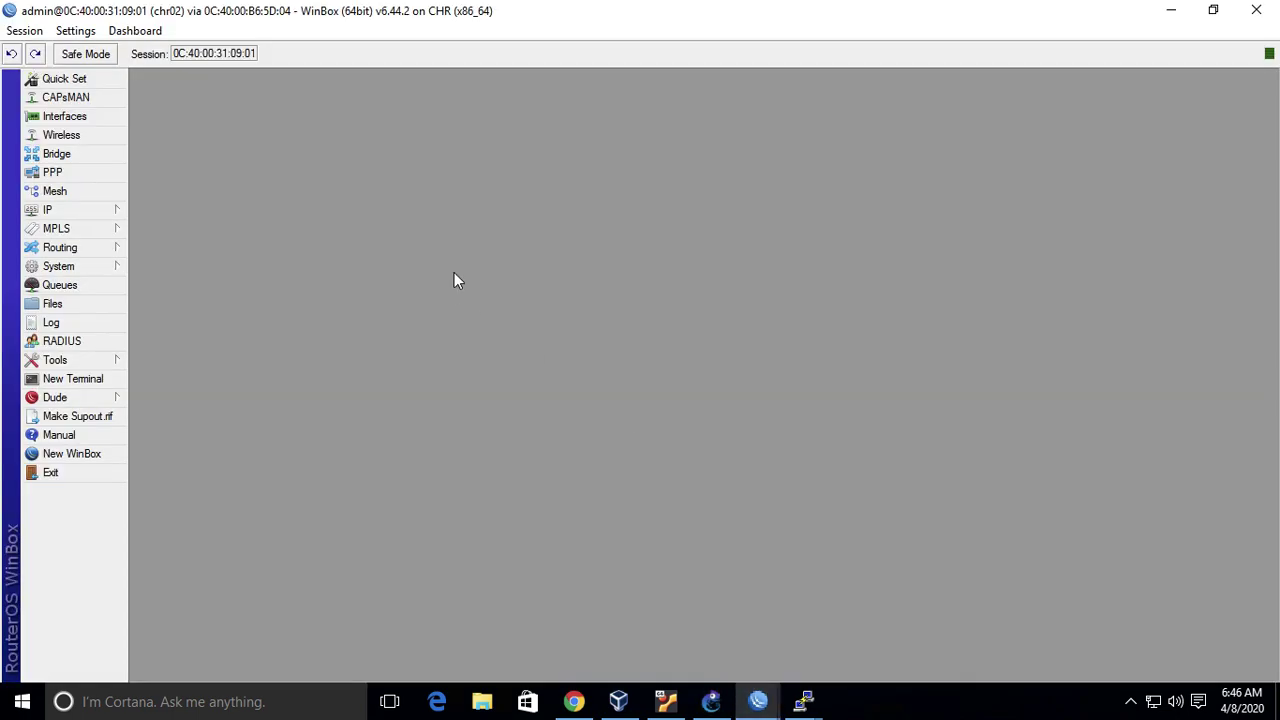
pyautogui.click(89, 208)
pyautogui.click(183, 247)
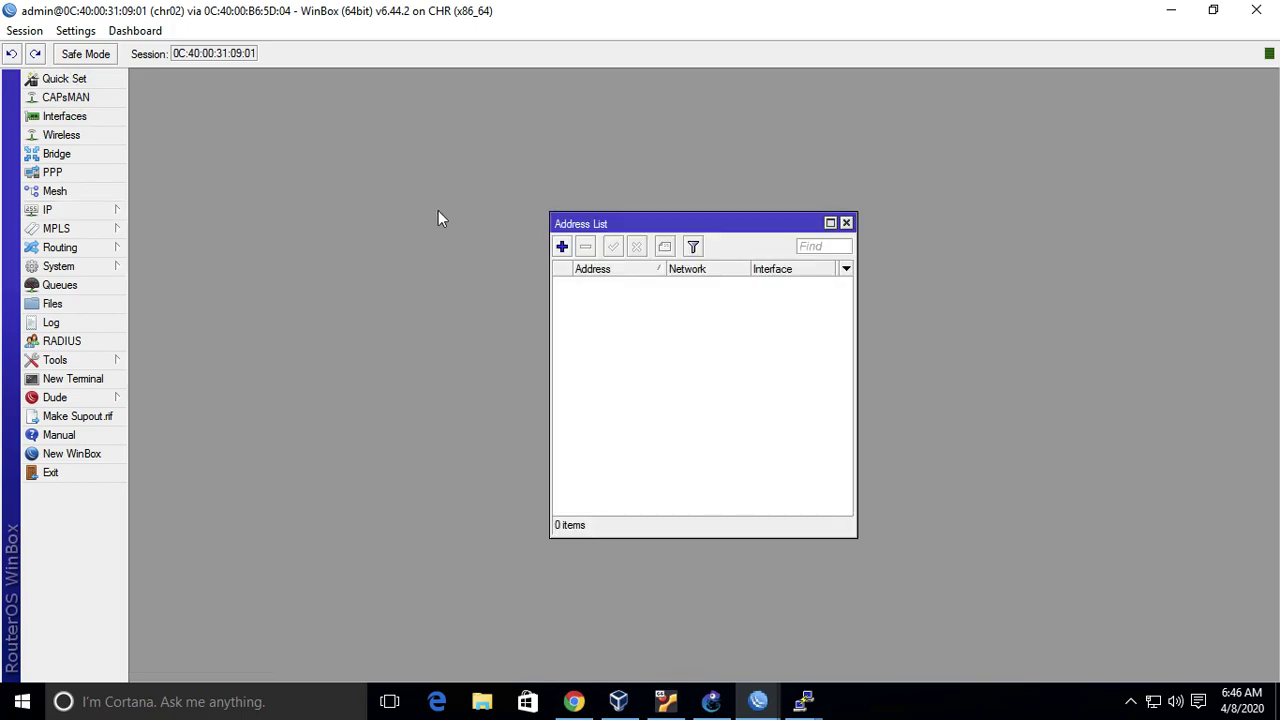
pyautogui.click(562, 247)
pyautogui.write('192.168.0.2/30')
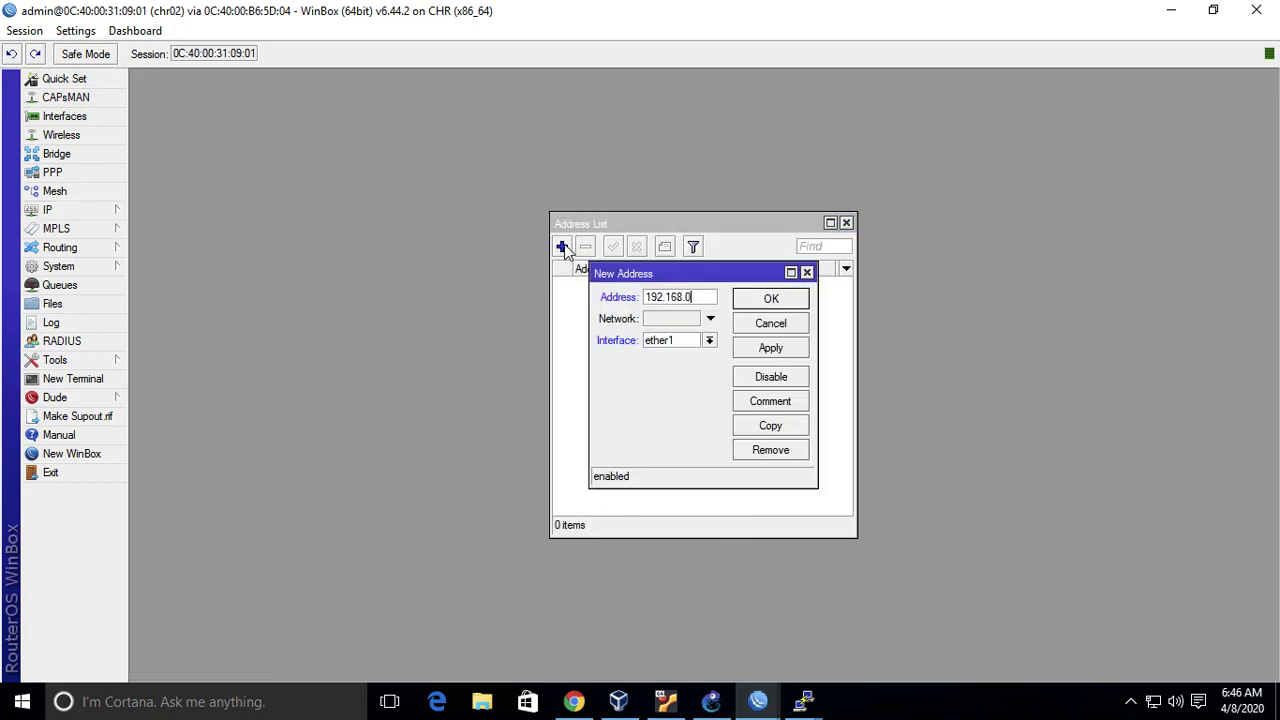
pyautogui.click(775, 302)
# - From a new chr02 terminal, ping 192.168.0.1 and stop after three replies
pyautogui.click(712, 701)
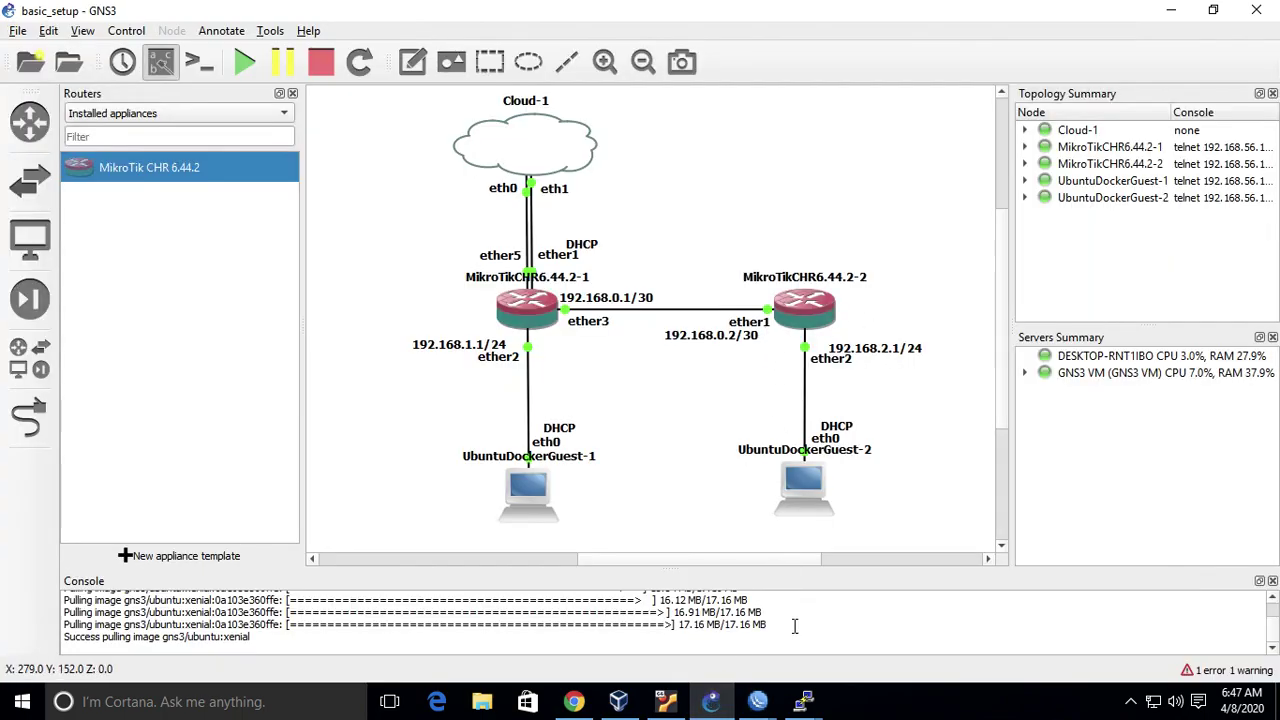
pyautogui.moveTo(758, 705)
pyautogui.click(840, 651)
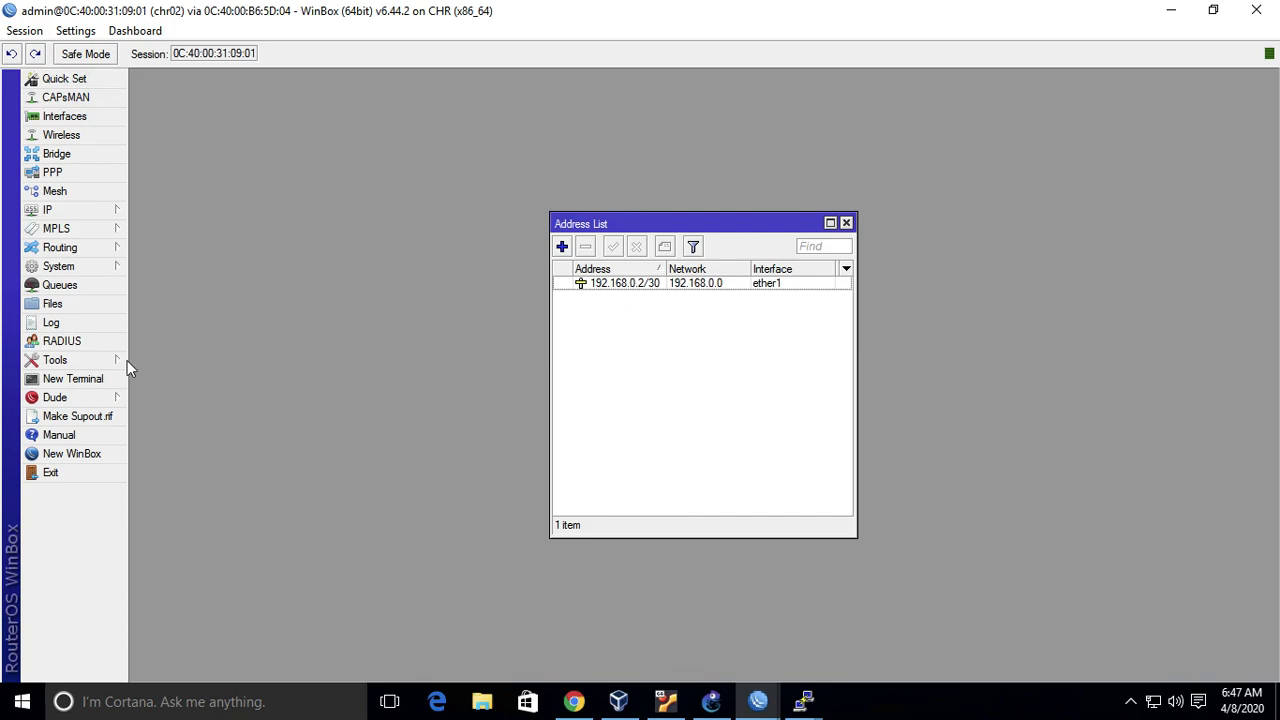
pyautogui.click(74, 386)
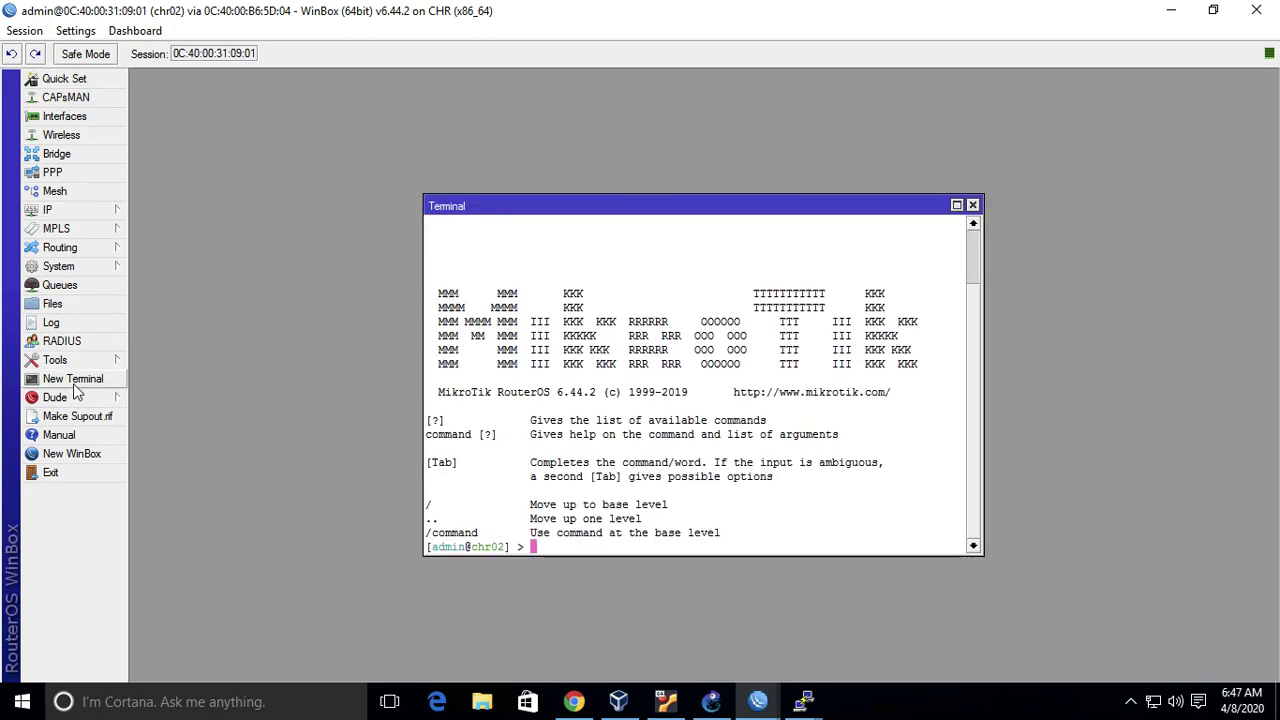
pyautogui.write('pi')
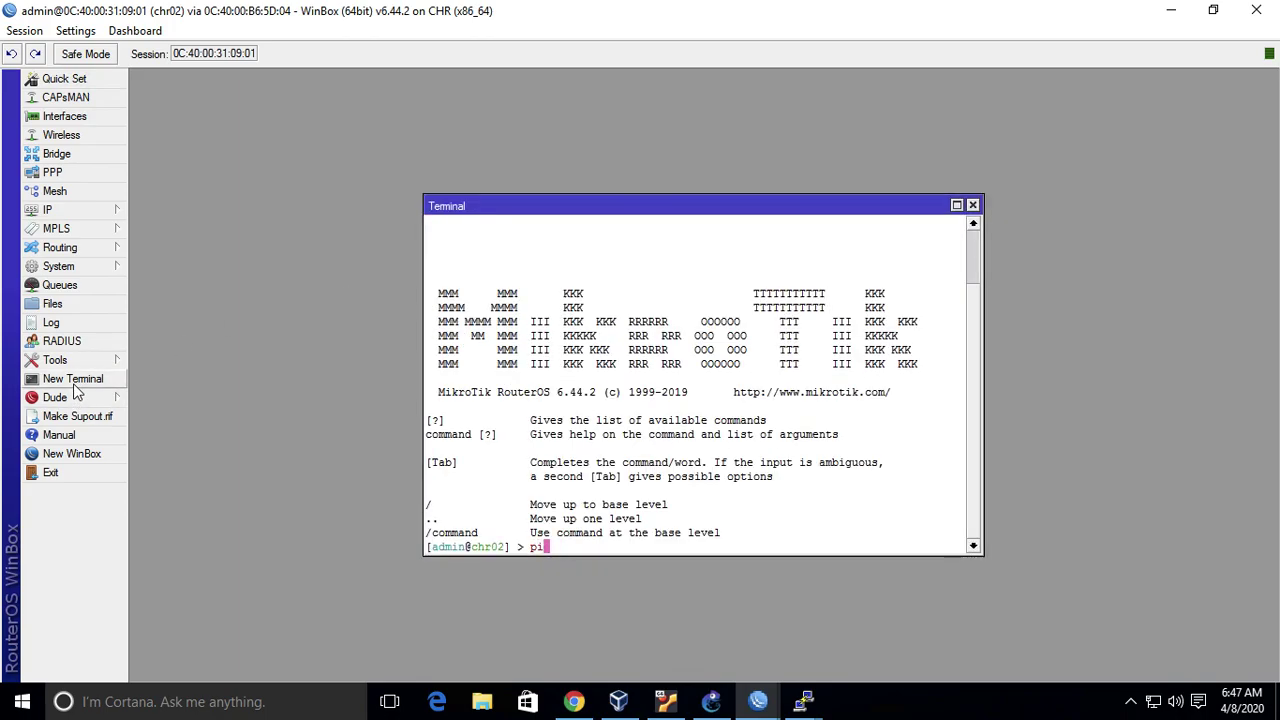
pyautogui.write('ng 192.168.0.1')
pyautogui.press('Return')
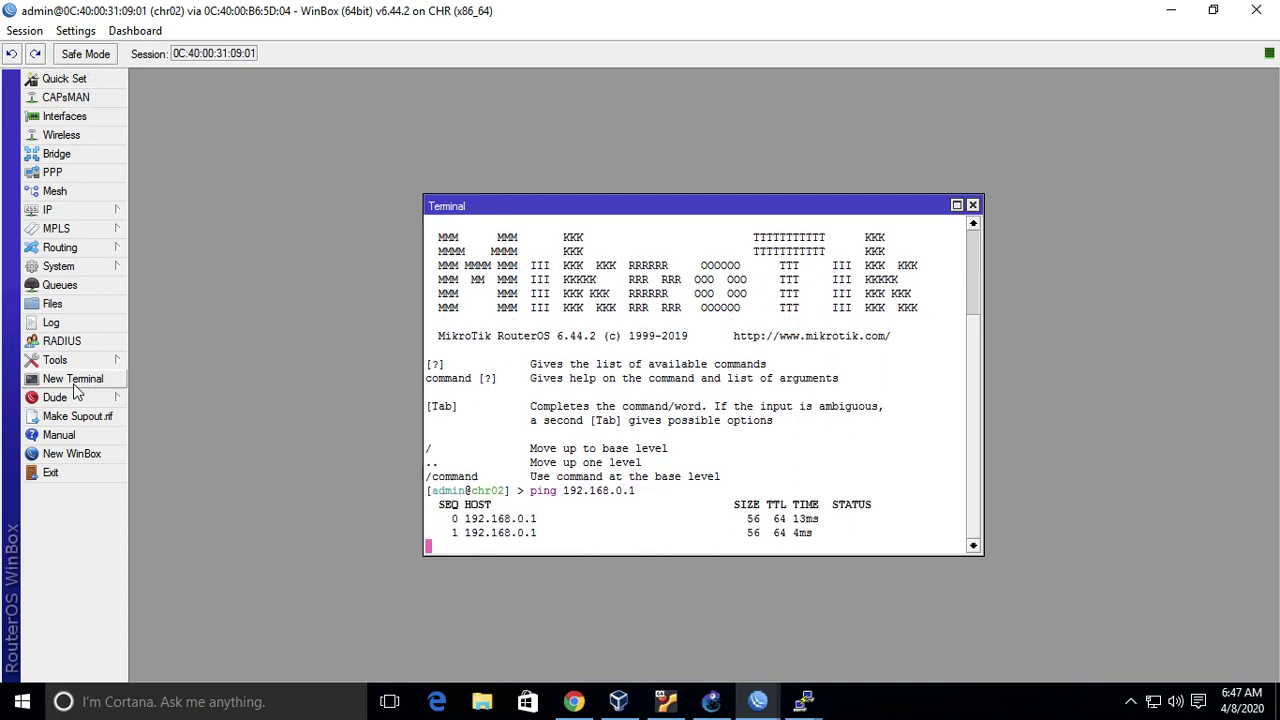
pyautogui.hotkey('ctrl', 'c')
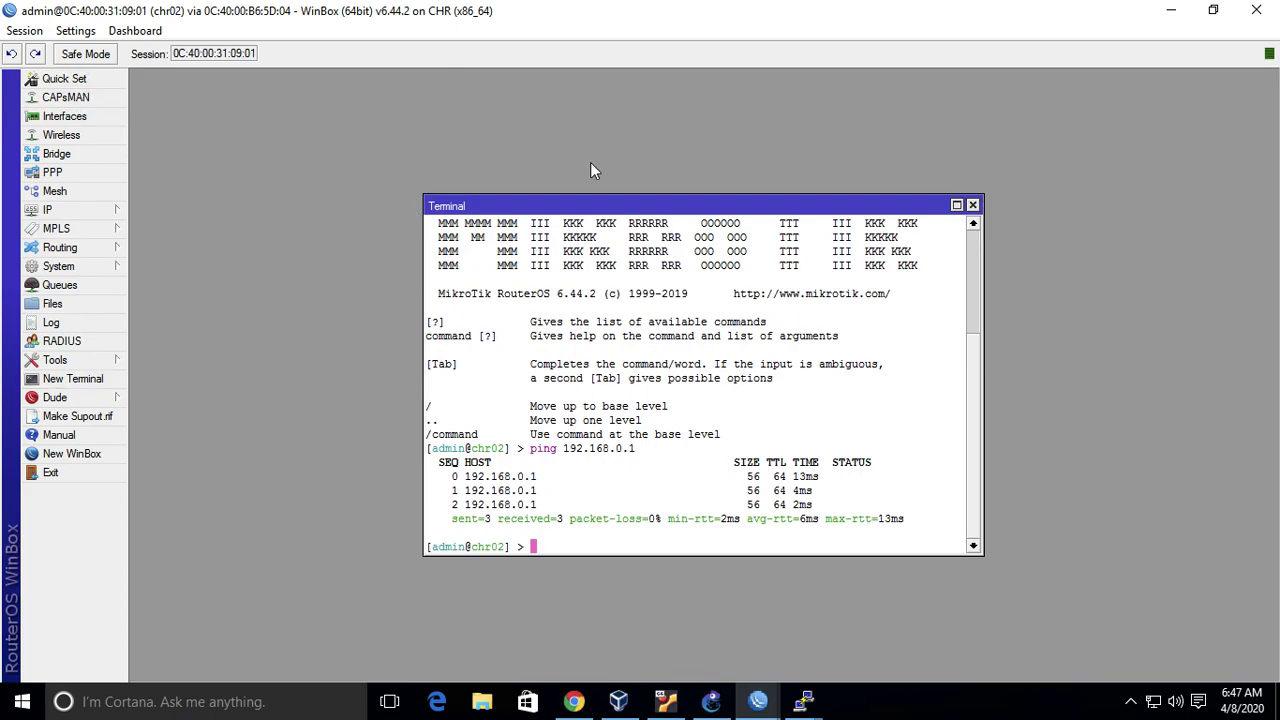
# - Move the terminal and address list aside, then return to the GNS3 topology
pyautogui.moveTo(620, 212); pyautogui.dragTo(870, 300)
pyautogui.moveTo(751, 224); pyautogui.dragTo(341, 89)
pyautogui.click(711, 701)
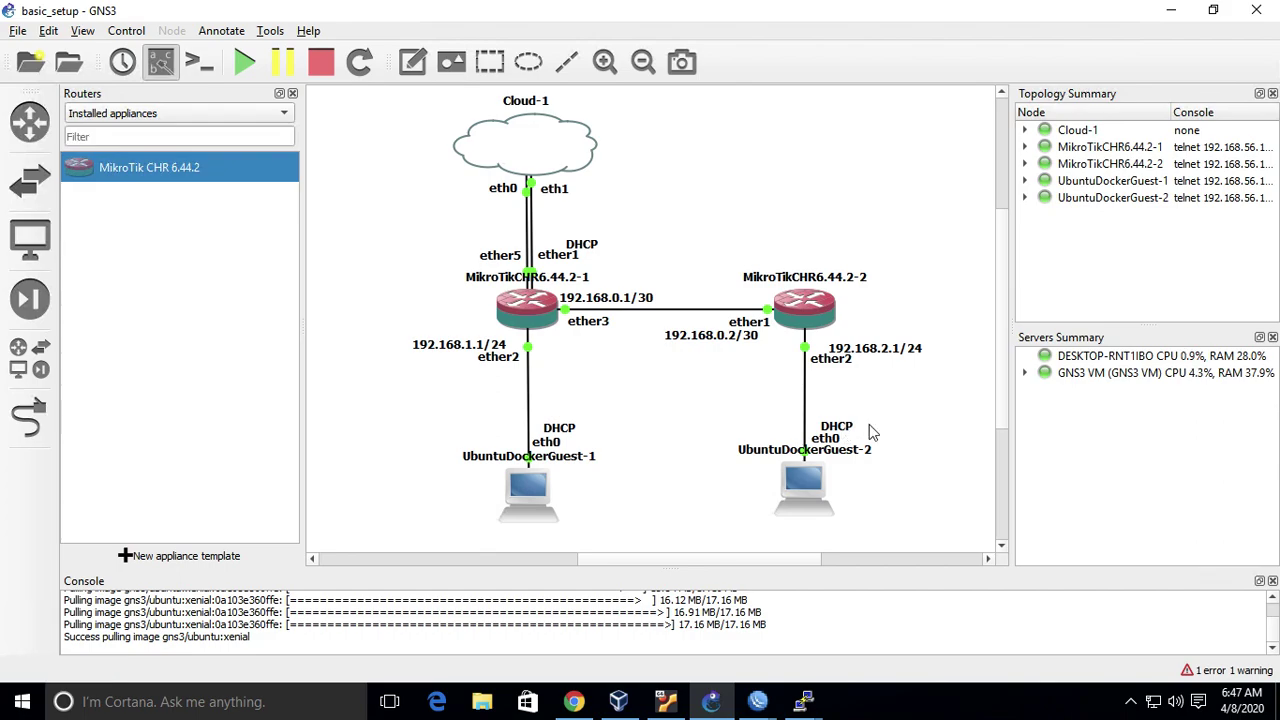
# - Add 192.168.1.1/24 on interface ether2 to chr02's address list
pyautogui.moveTo(766, 700)
pyautogui.click(842, 643)
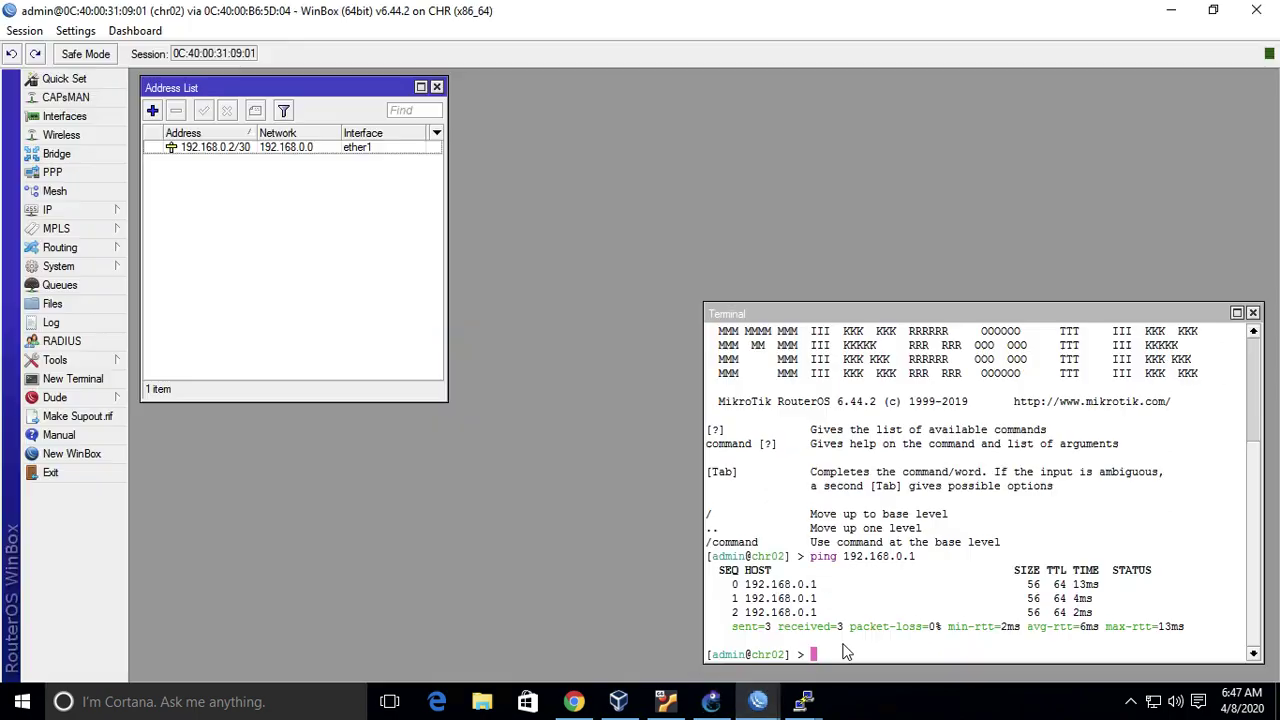
pyautogui.click(150, 112)
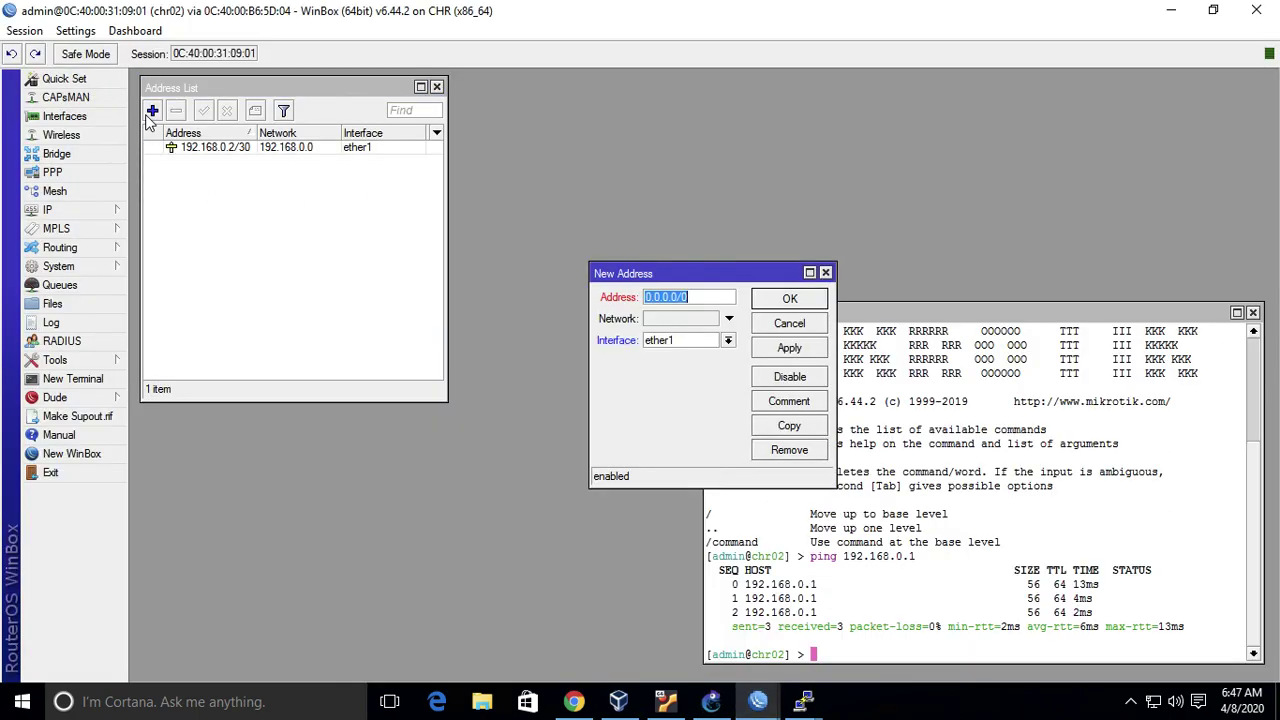
pyautogui.write('192.168.1.1/24')
pyautogui.click(729, 341)
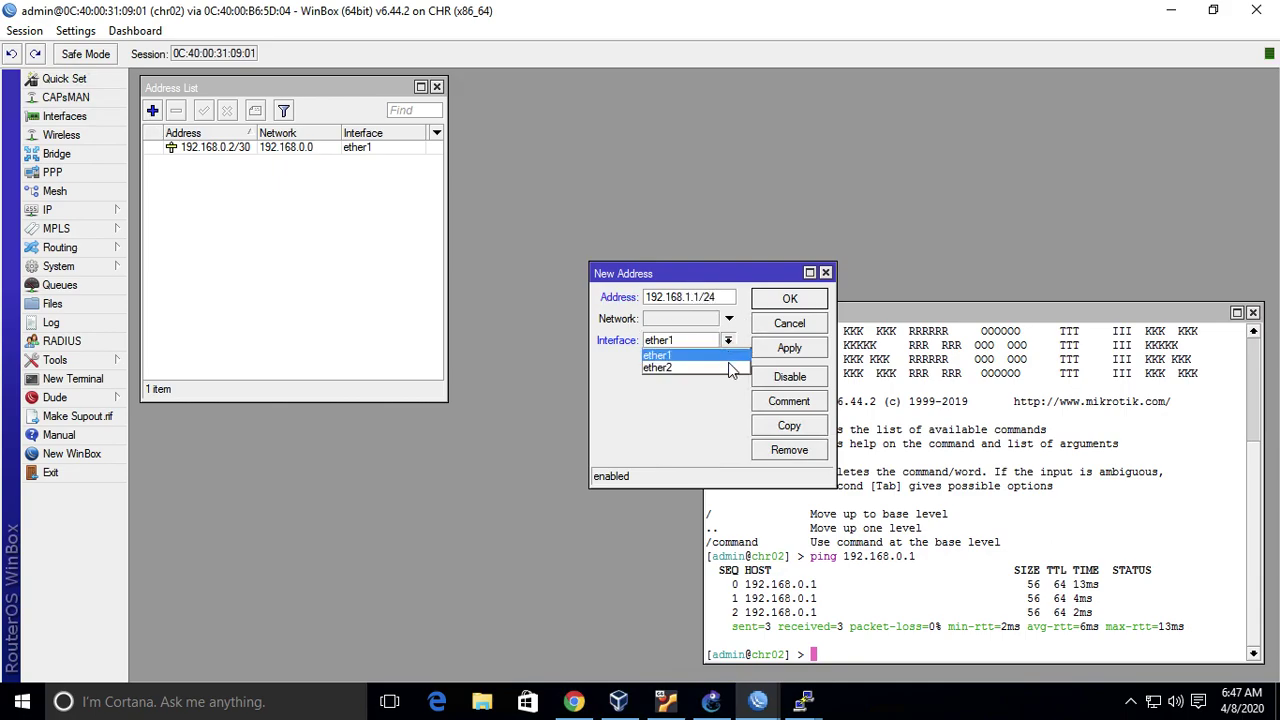
pyautogui.click(731, 368)
pyautogui.click(790, 298)
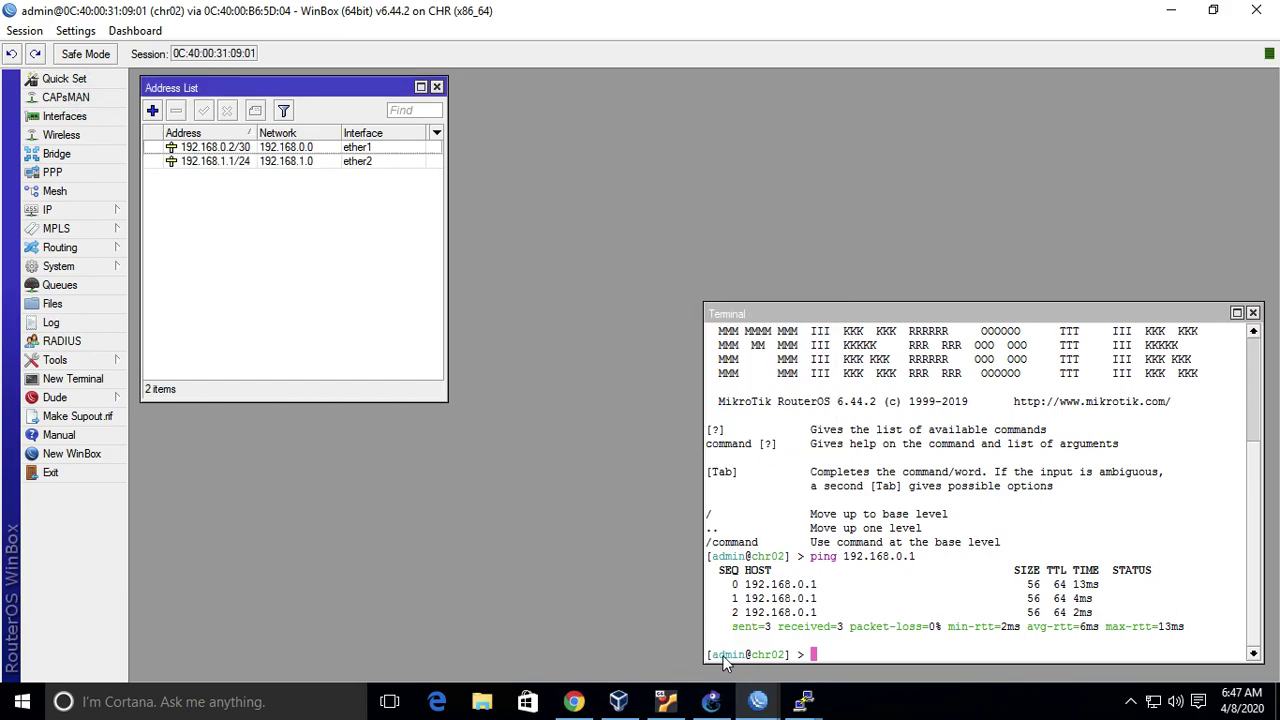
pyautogui.click(711, 701)
# - Check the network adapter settings in MikroTikCHR6.44.2-2's configuration
pyautogui.rightClick(832, 304)
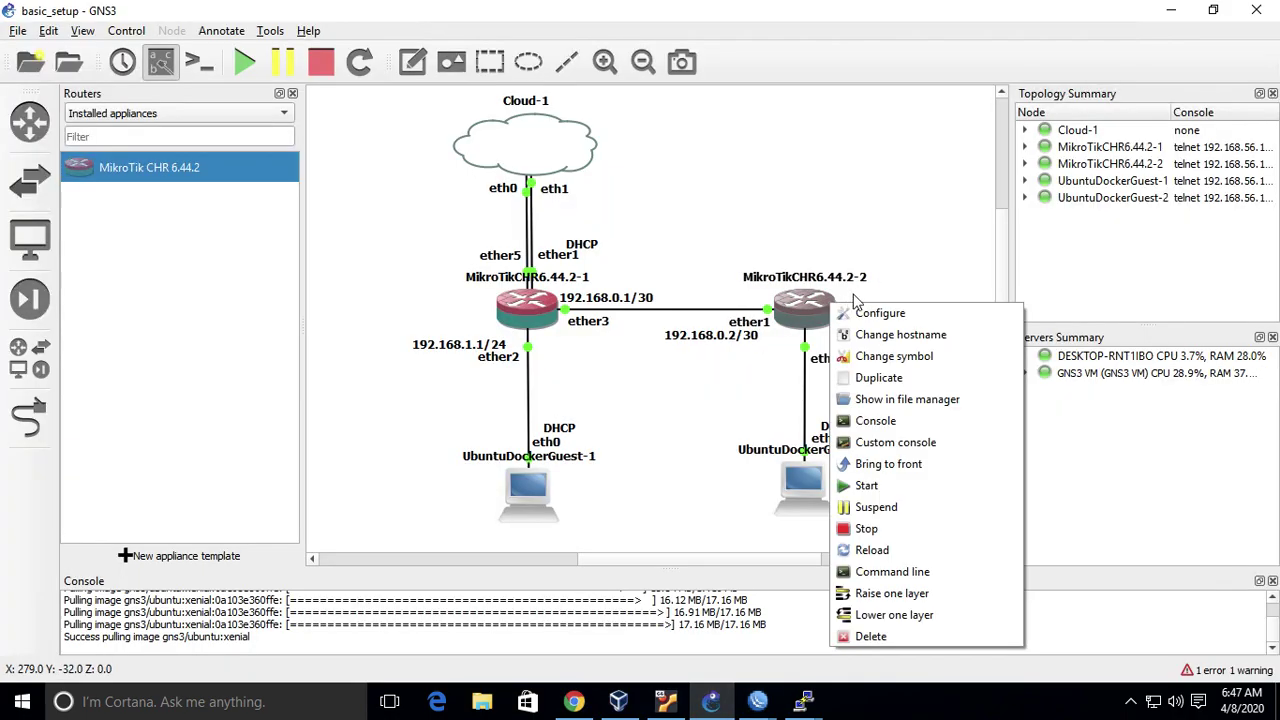
pyautogui.click(872, 313)
pyautogui.click(572, 203)
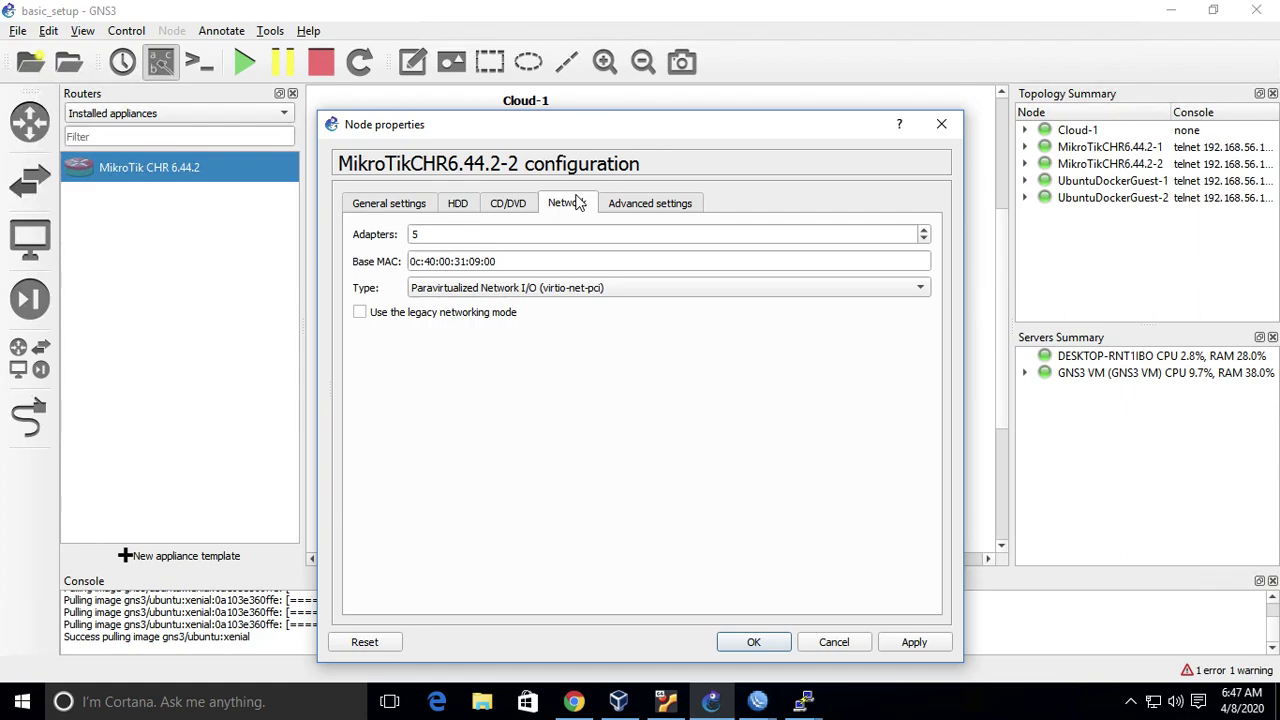
pyautogui.click(765, 642)
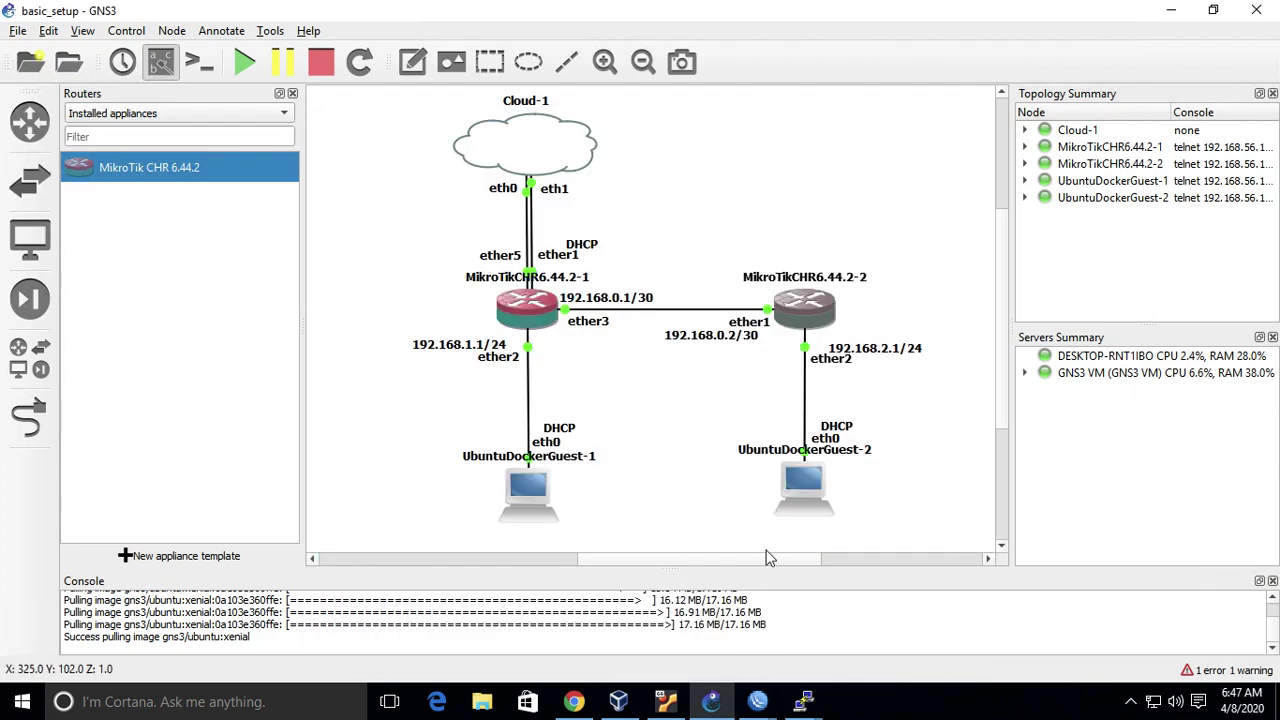
# - Exit the chr02 WinBox session
pyautogui.moveTo(757, 701)
pyautogui.click(822, 659)
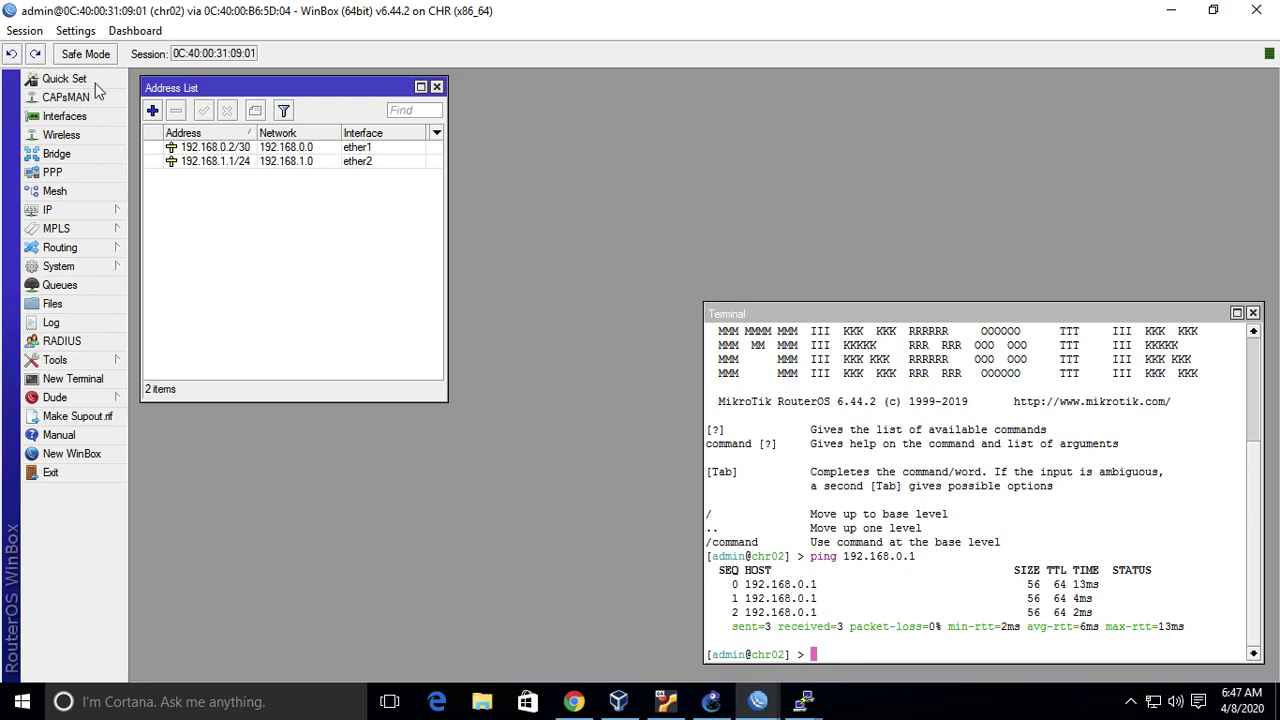
pyautogui.click(24, 31)
pyautogui.click(84, 218)
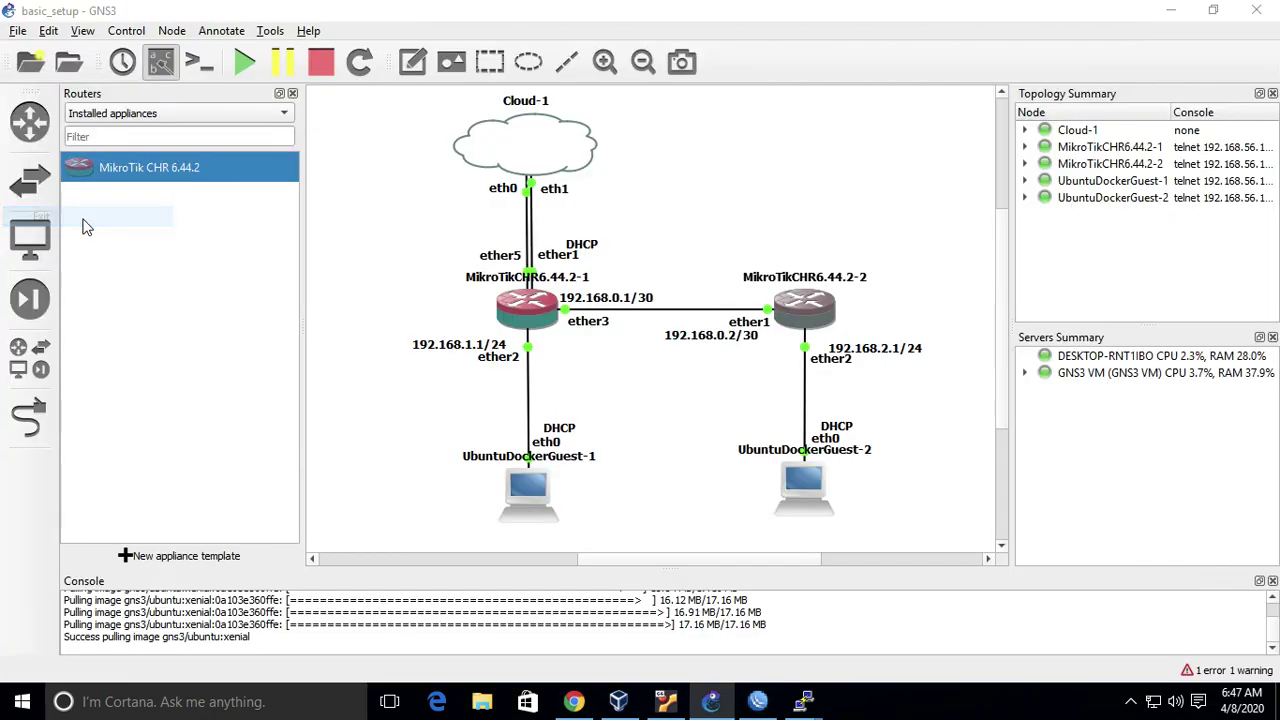
# - Stop router MikroTikCHR6.44.2-2 in GNS3 and start it again
pyautogui.rightClick(808, 328)
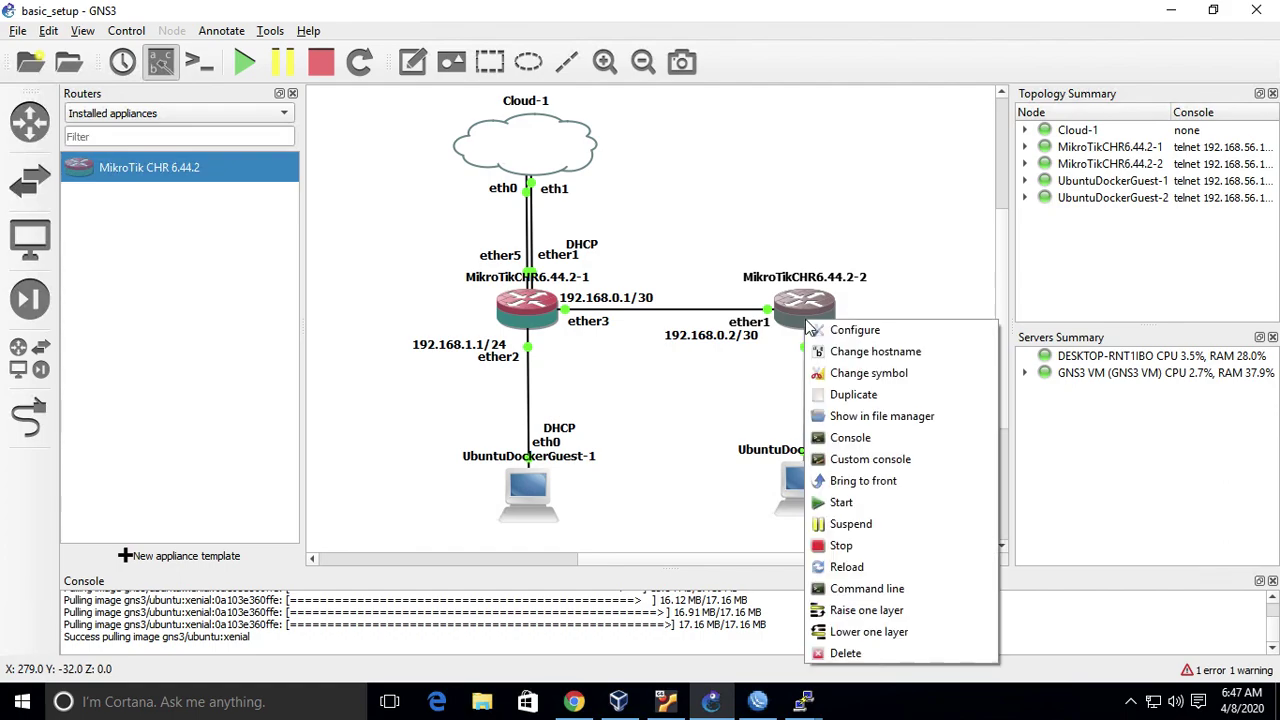
pyautogui.click(886, 546)
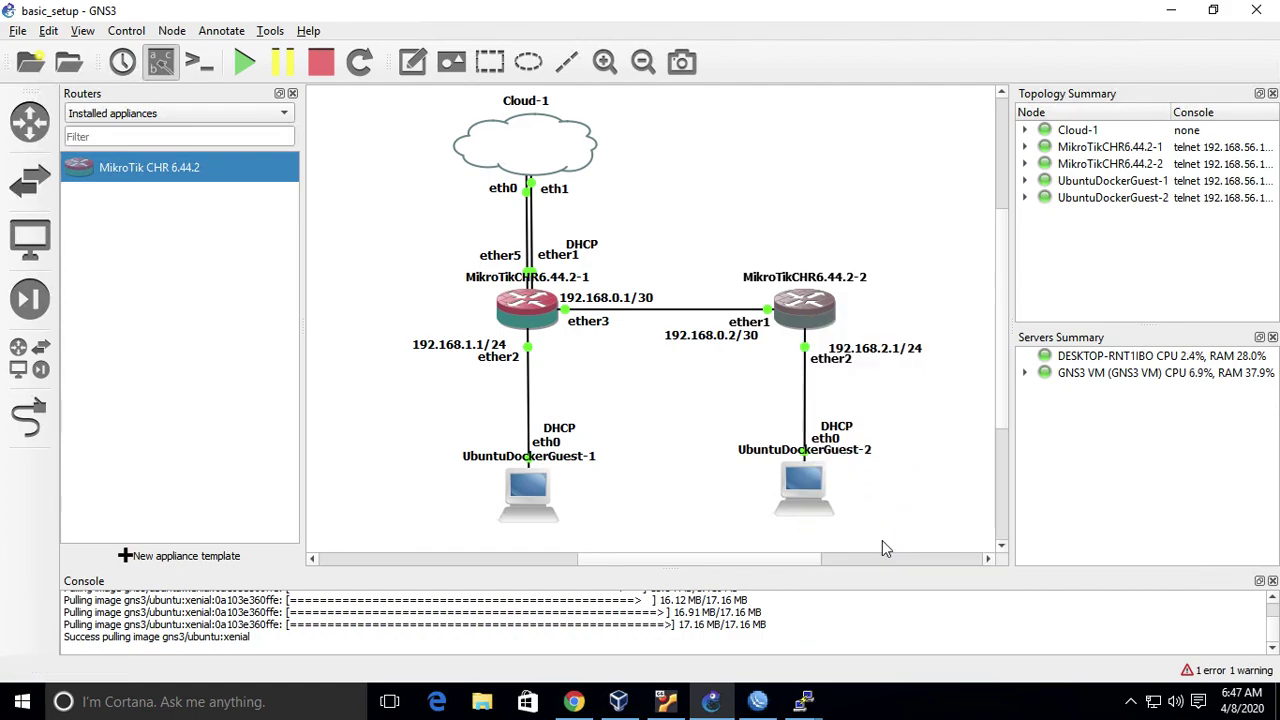
pyautogui.rightClick(806, 318)
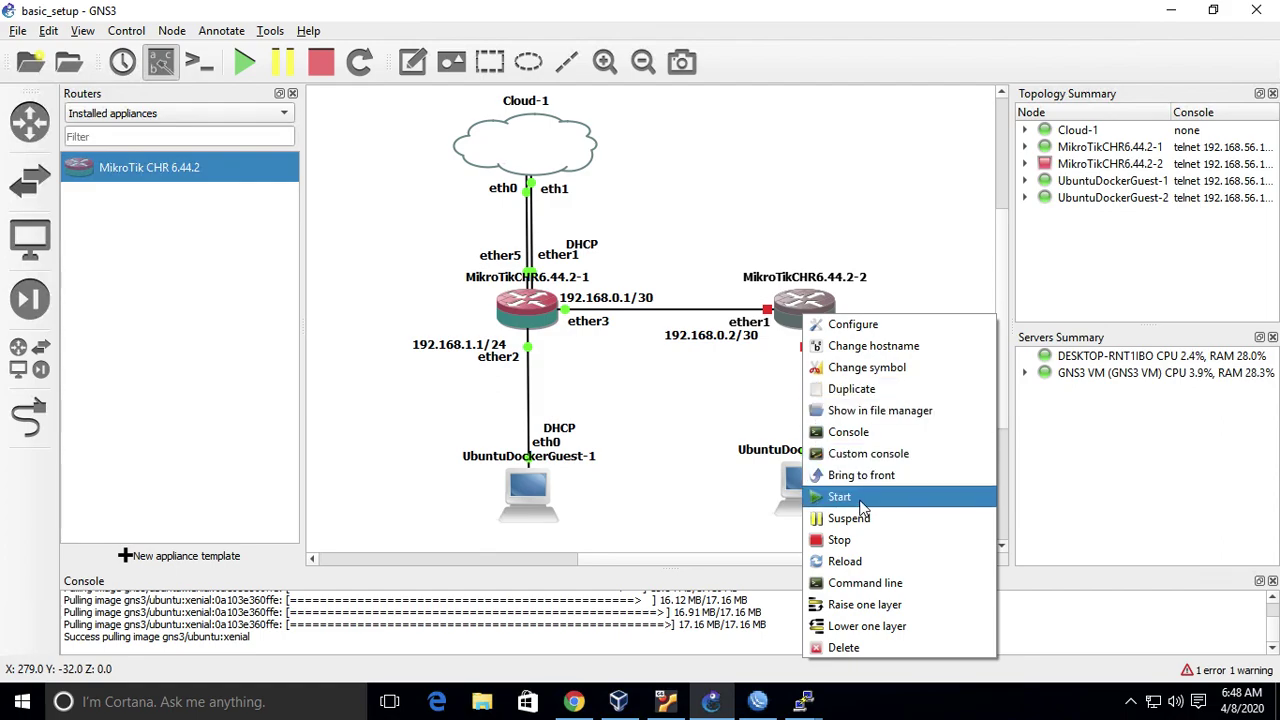
pyautogui.click(840, 497)
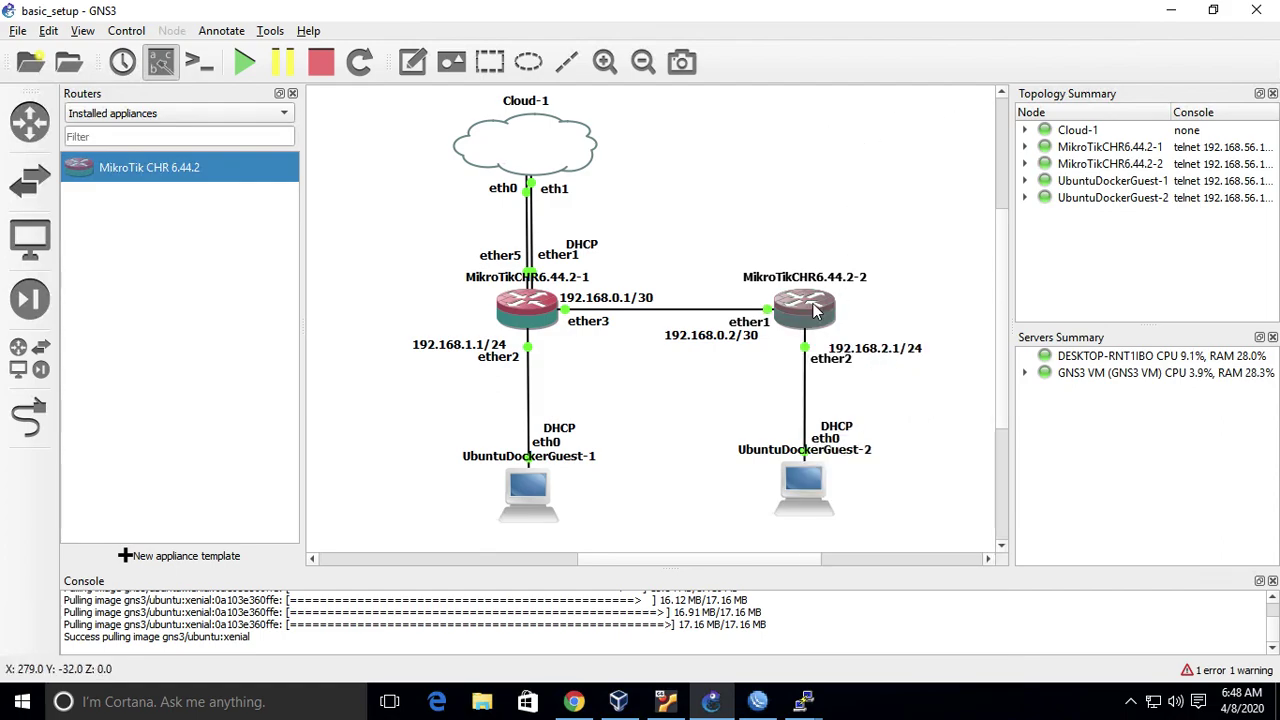
pyautogui.moveTo(815, 311)
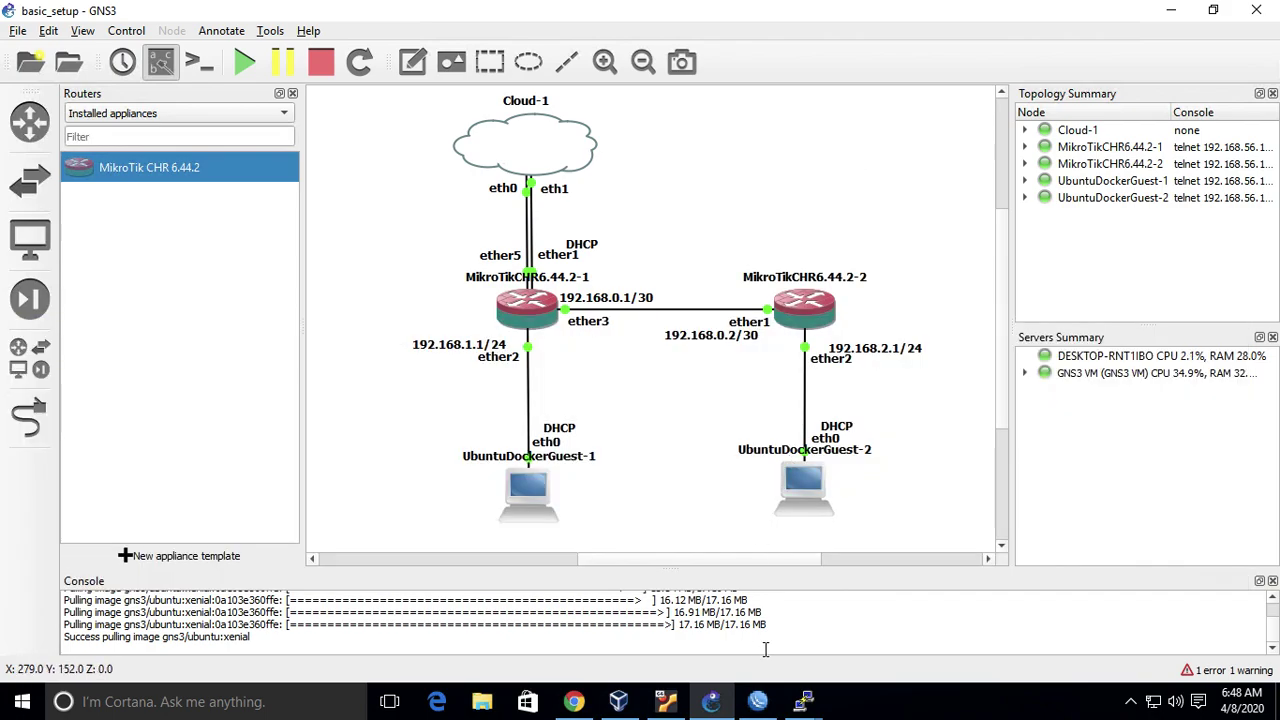
pyautogui.click(757, 701)
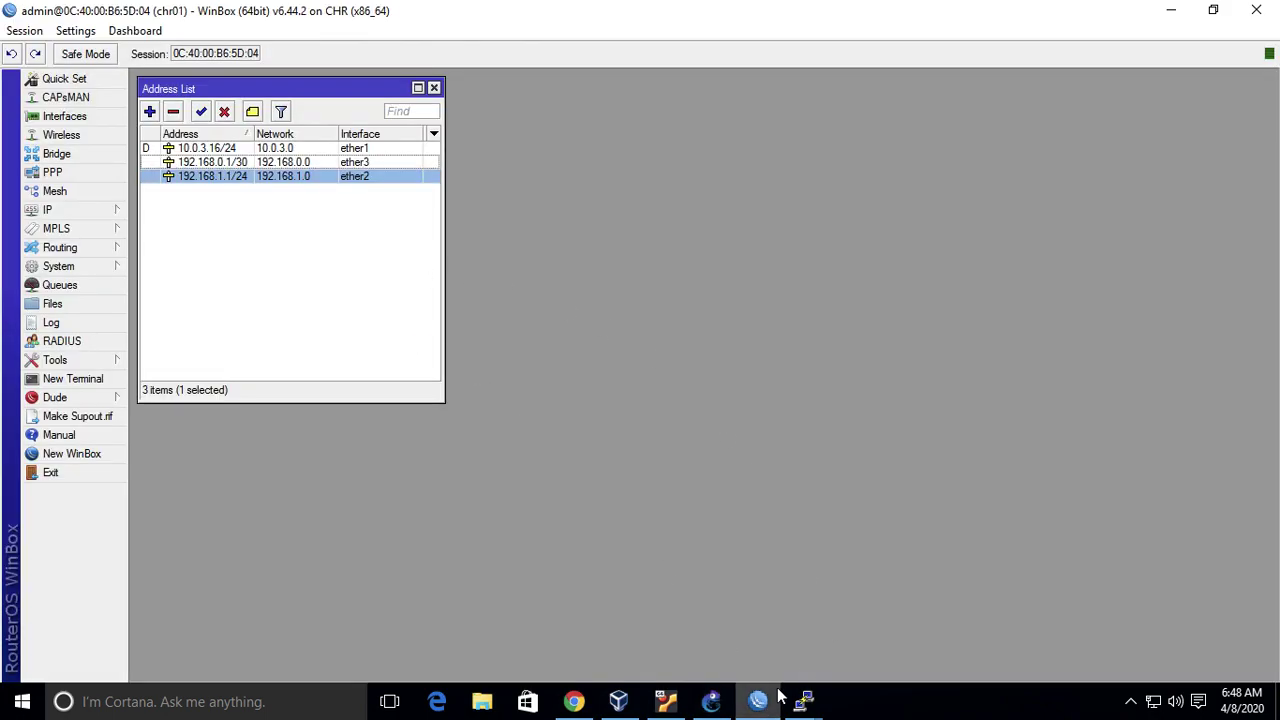
# - In a new WinBox login, connect to chr01 as RoMON agent and refresh neighbours
pyautogui.click(86, 455)
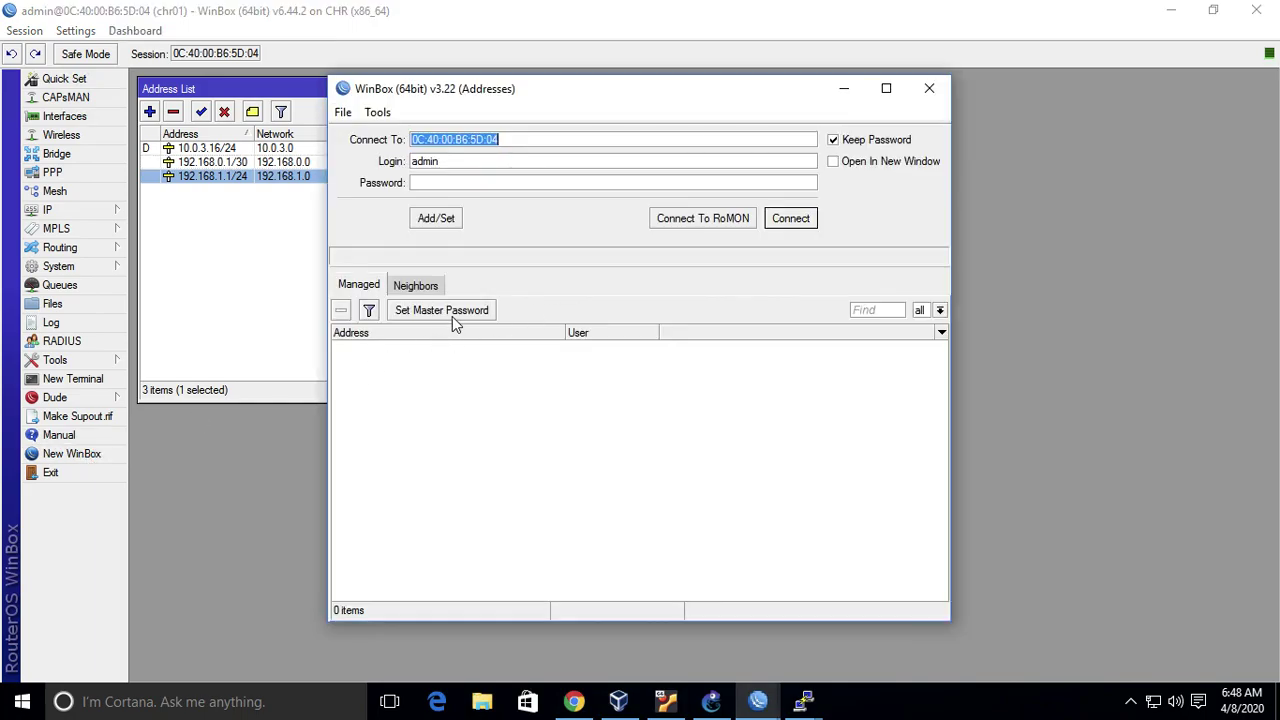
pyautogui.click(410, 287)
pyautogui.click(415, 365)
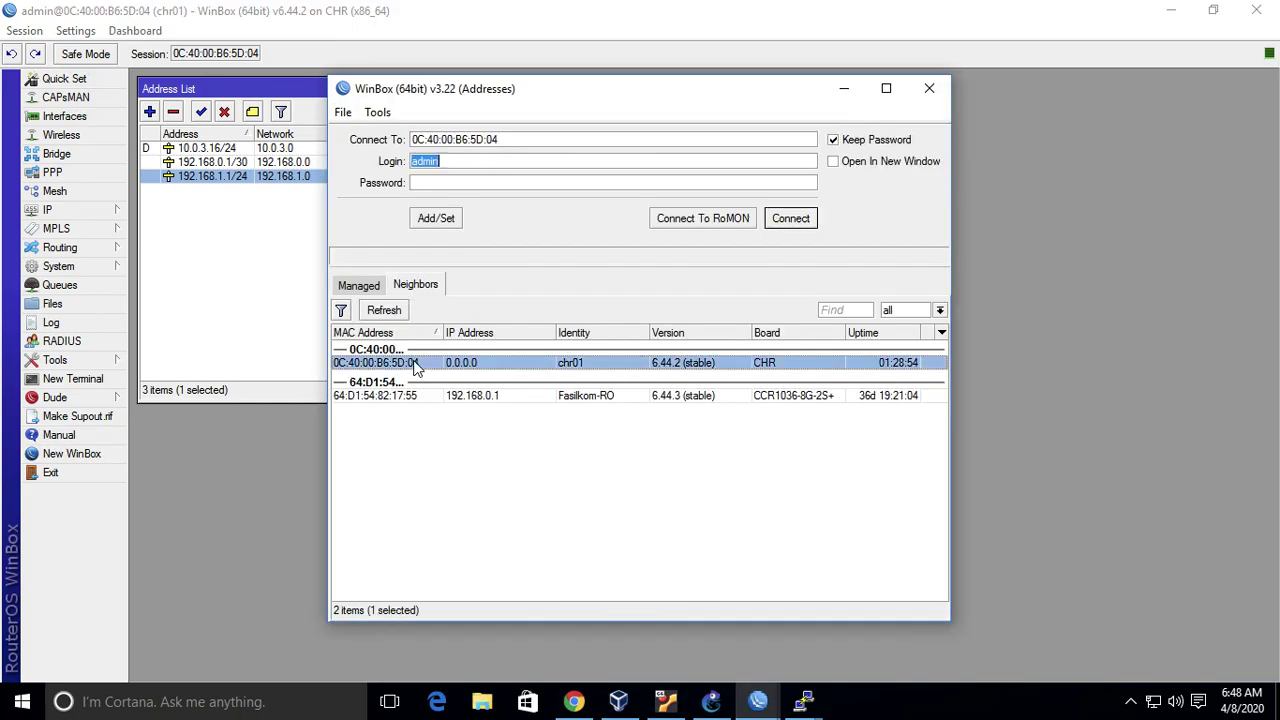
pyautogui.click(740, 220)
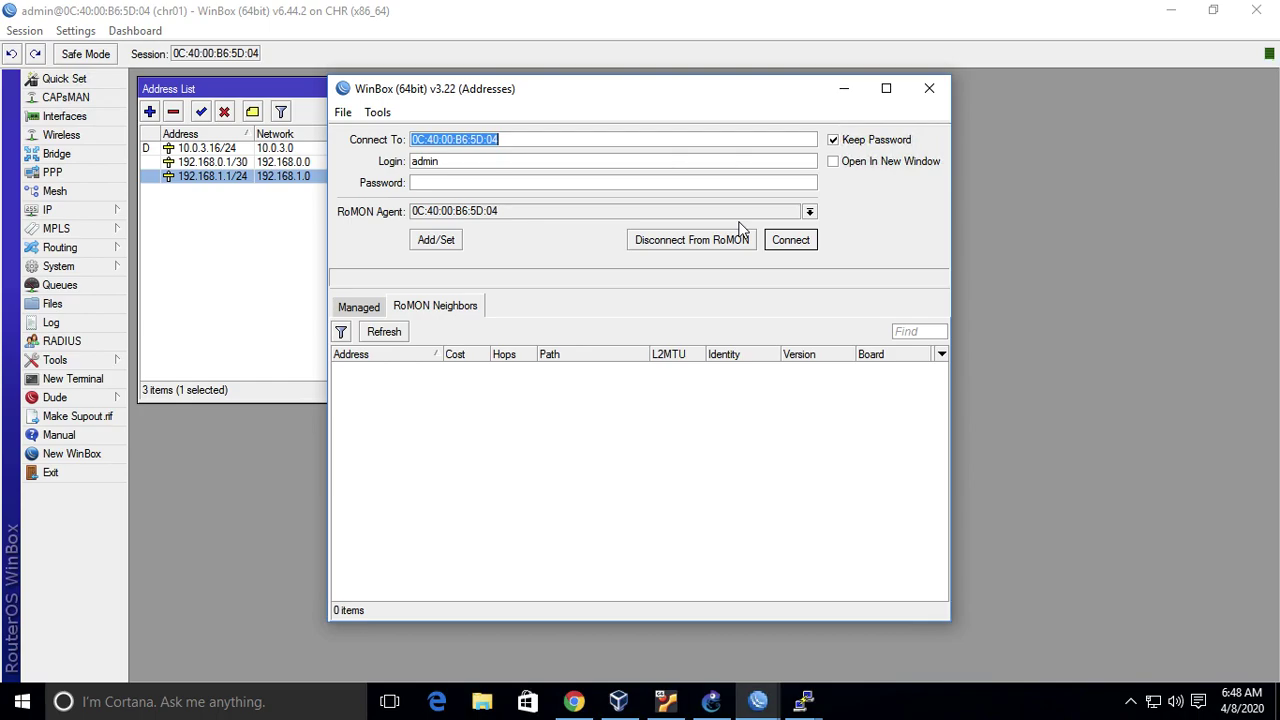
pyautogui.click(382, 331)
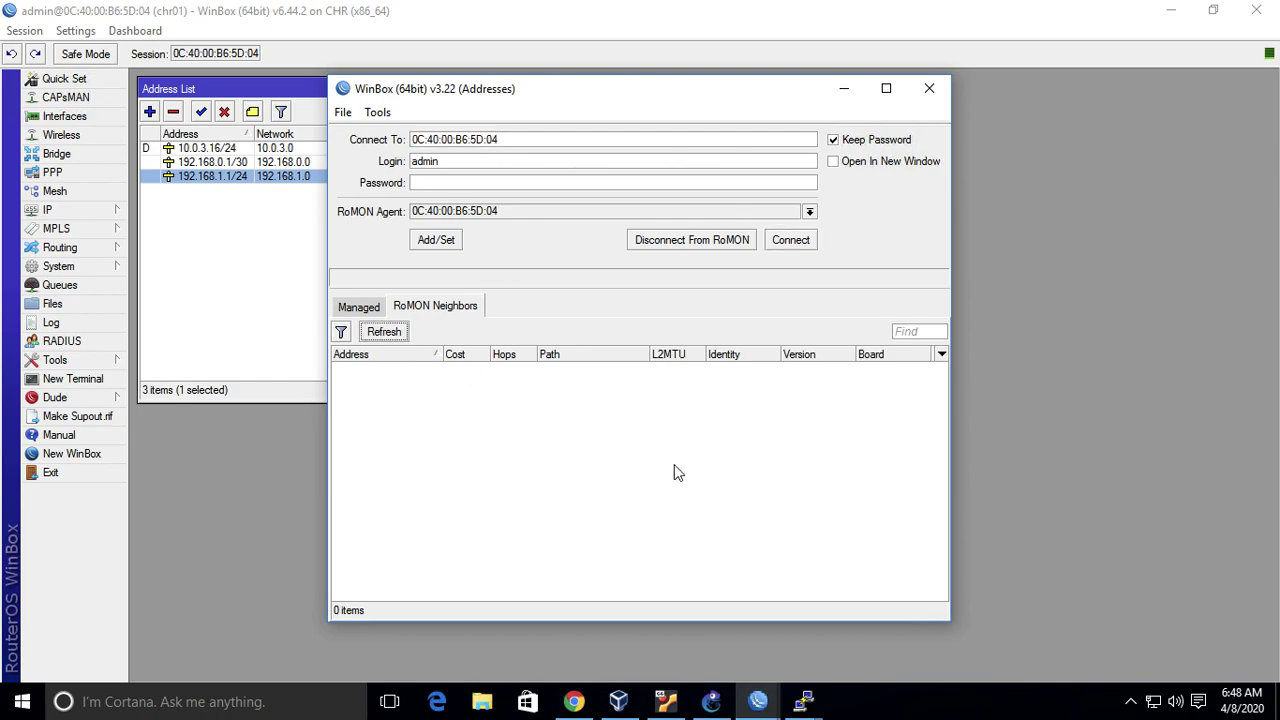
# - Open a console on router MikroTikCHR6.44.2-2 in GNS3
pyautogui.click(709, 703)
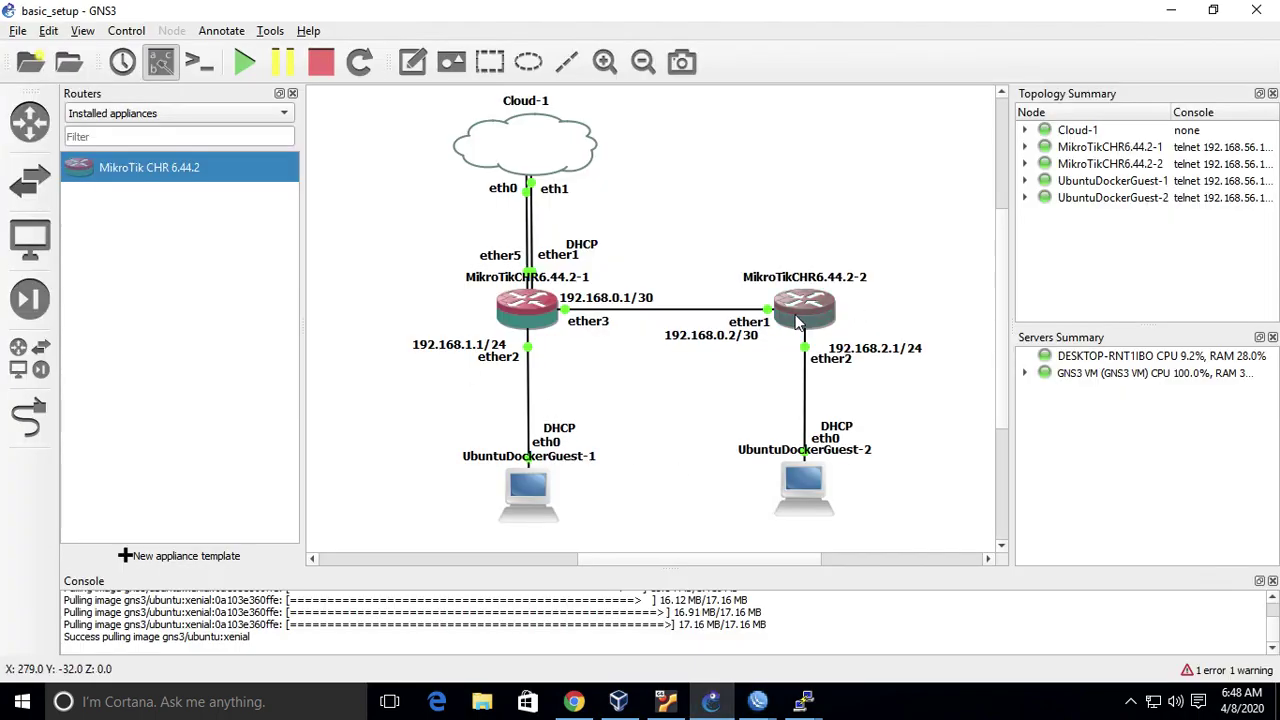
pyautogui.rightClick(799, 316)
pyautogui.click(841, 433)
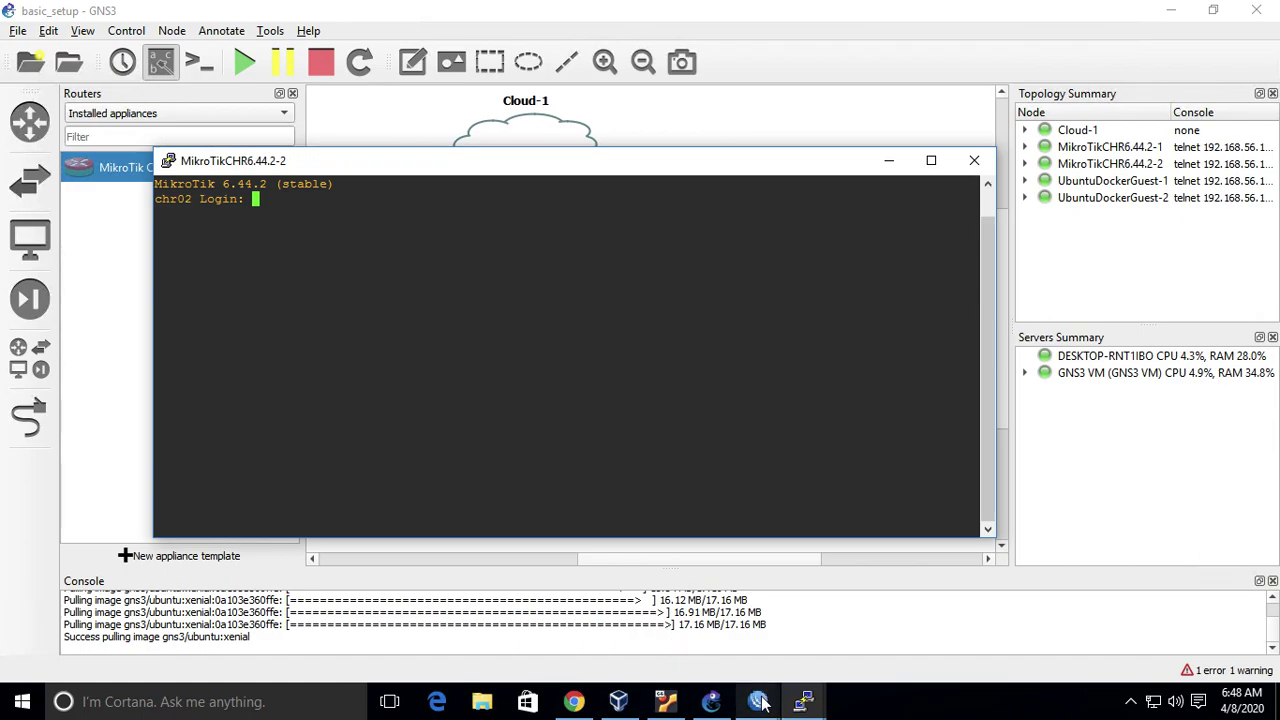
# - Reconnect via chr01's RoMON agent, log in to chr02, and maximize its window
pyautogui.moveTo(757, 701)
pyautogui.click(837, 645)
pyautogui.click(375, 333)
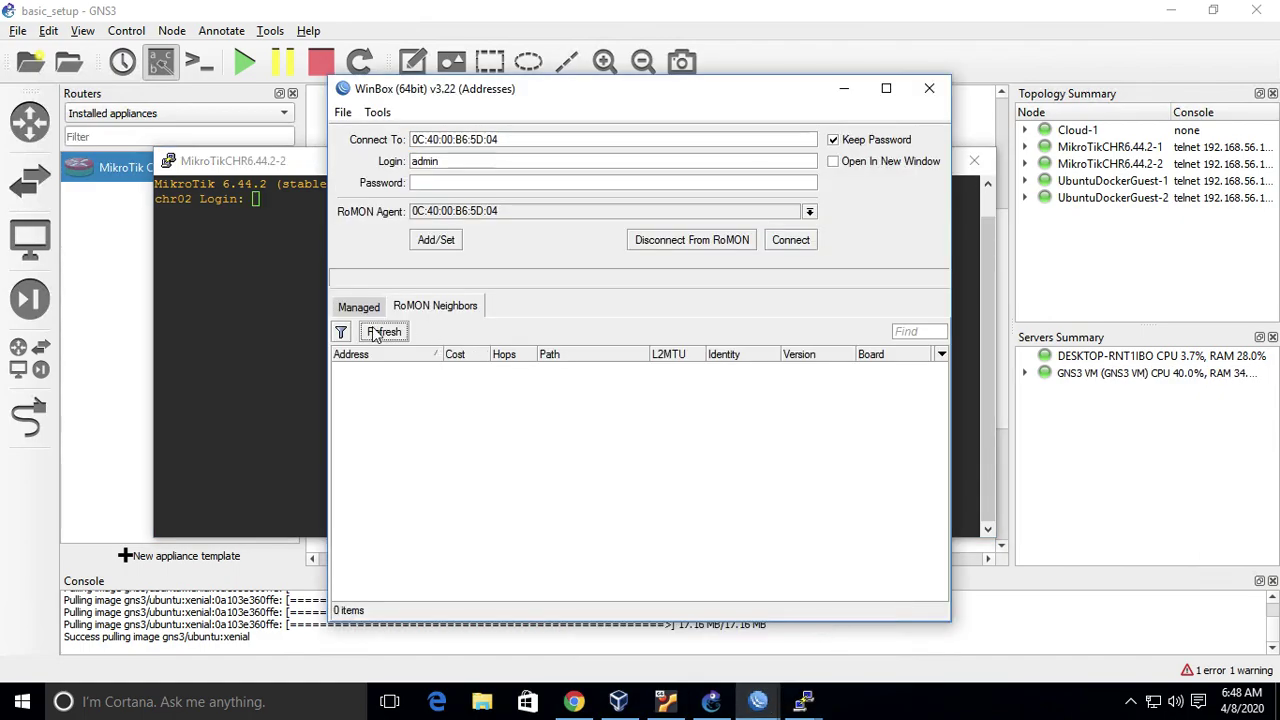
pyautogui.click(692, 240)
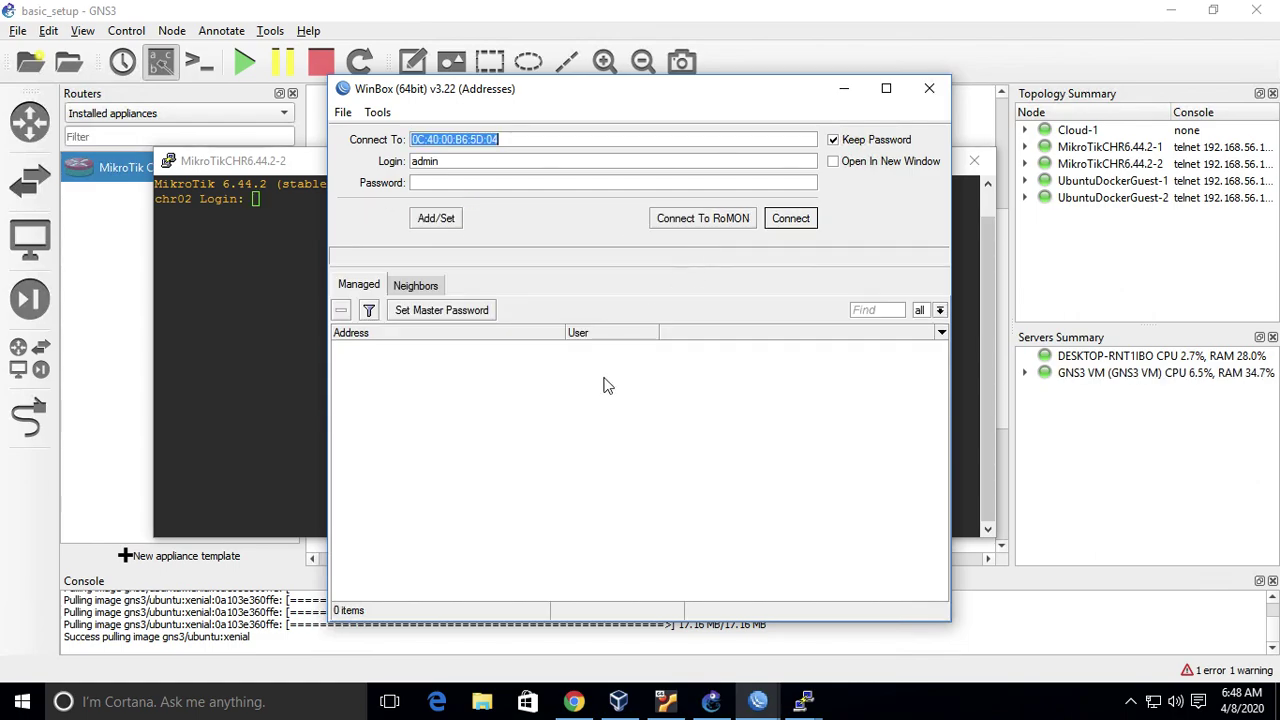
pyautogui.click(413, 287)
pyautogui.doubleClick(404, 363)
pyautogui.click(708, 223)
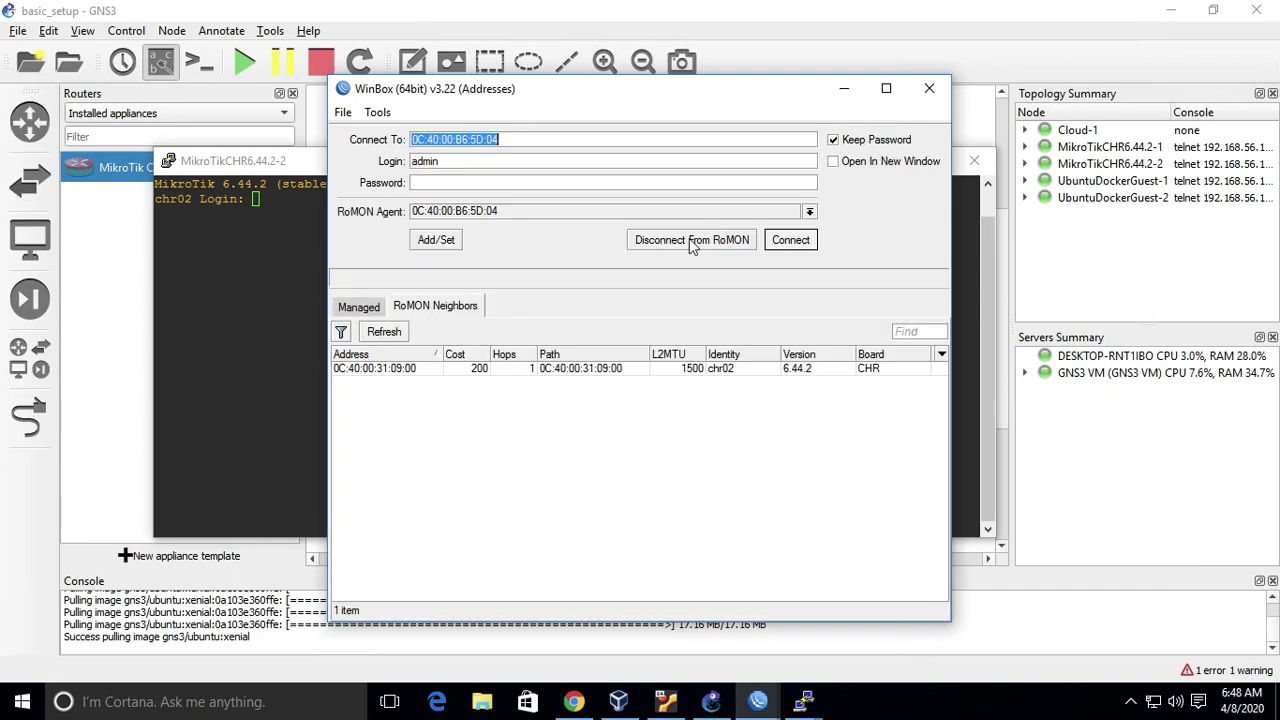
pyautogui.doubleClick(372, 369)
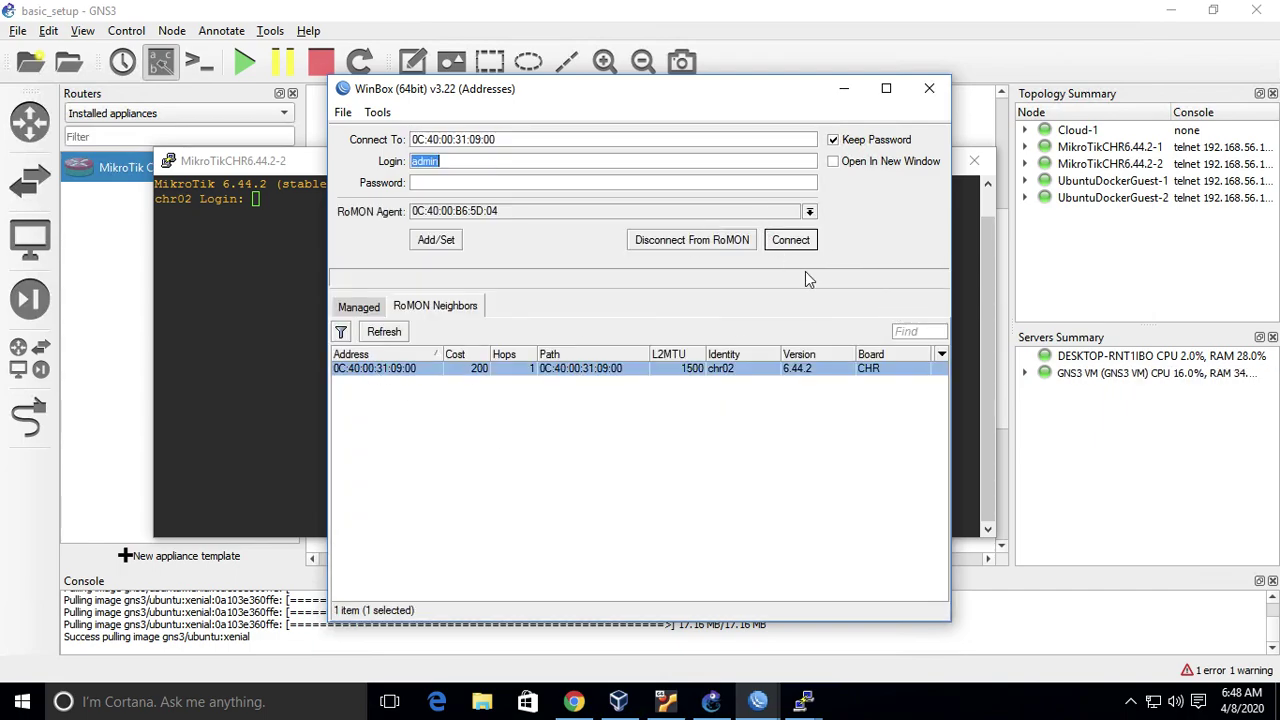
pyautogui.click(795, 242)
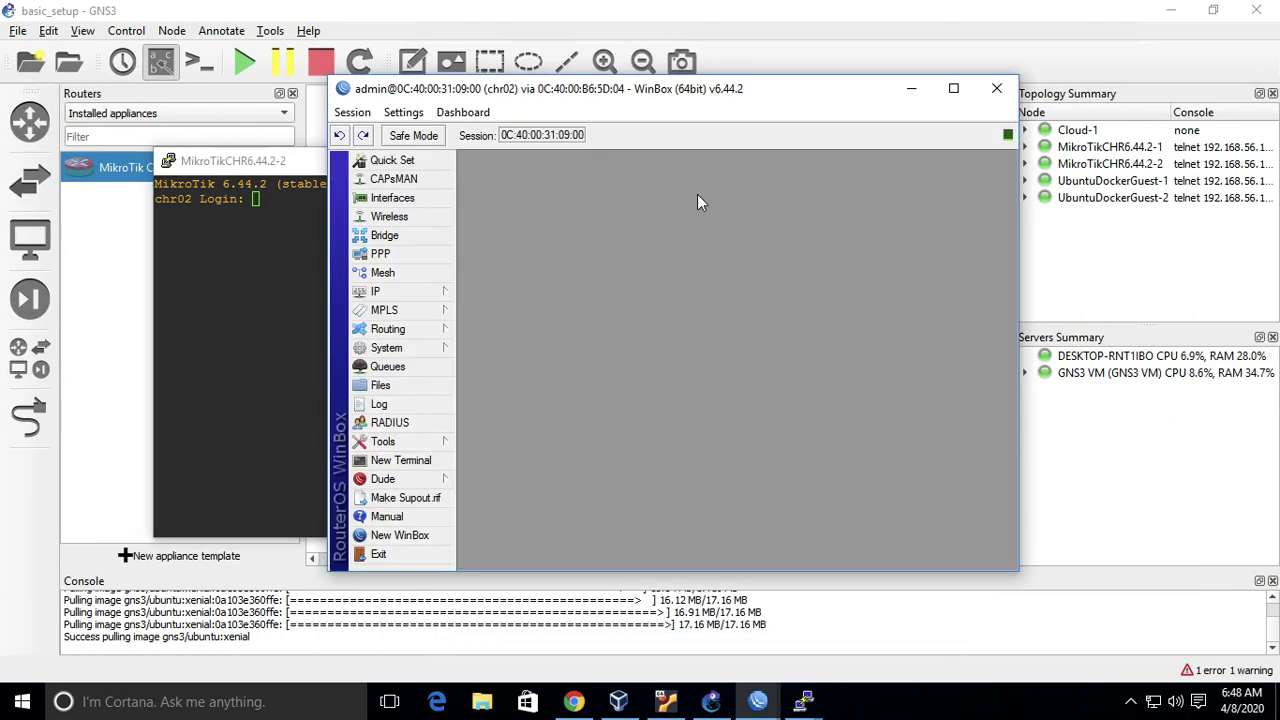
pyautogui.doubleClick(557, 90)
# - Close chr02's text console and open its IP address list in WinBox
pyautogui.moveTo(806, 695)
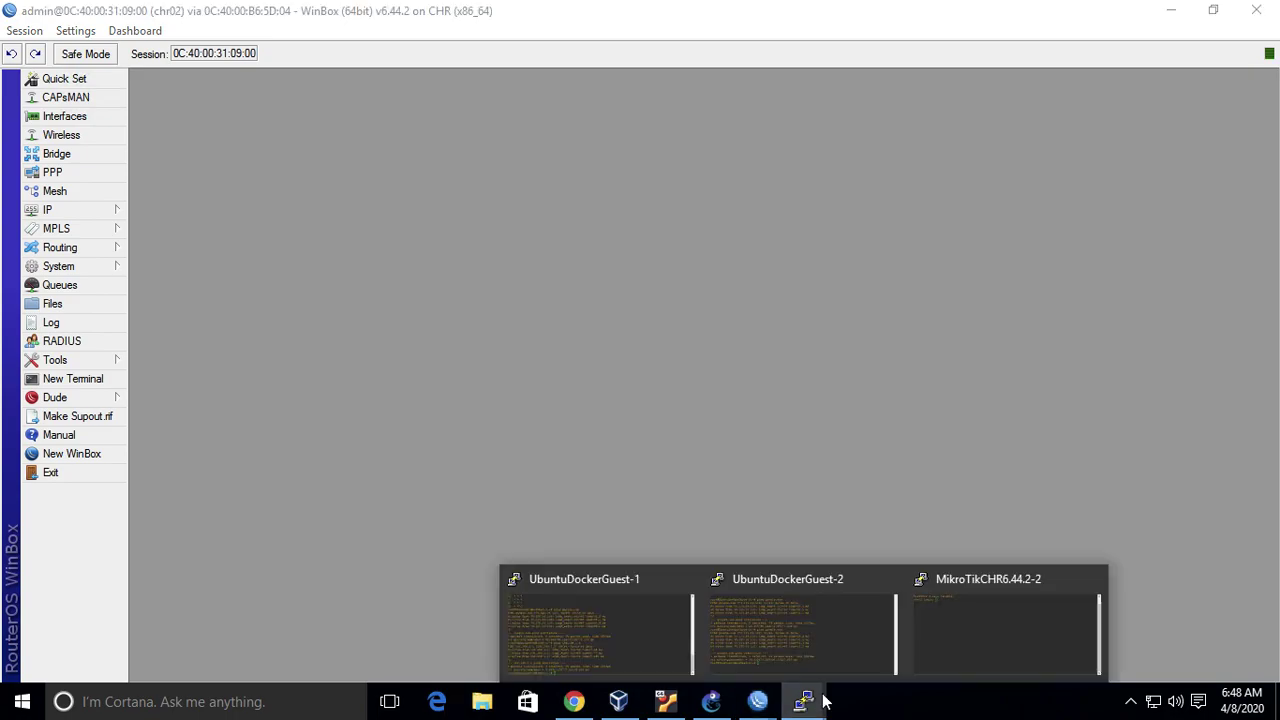
pyautogui.click(1089, 581)
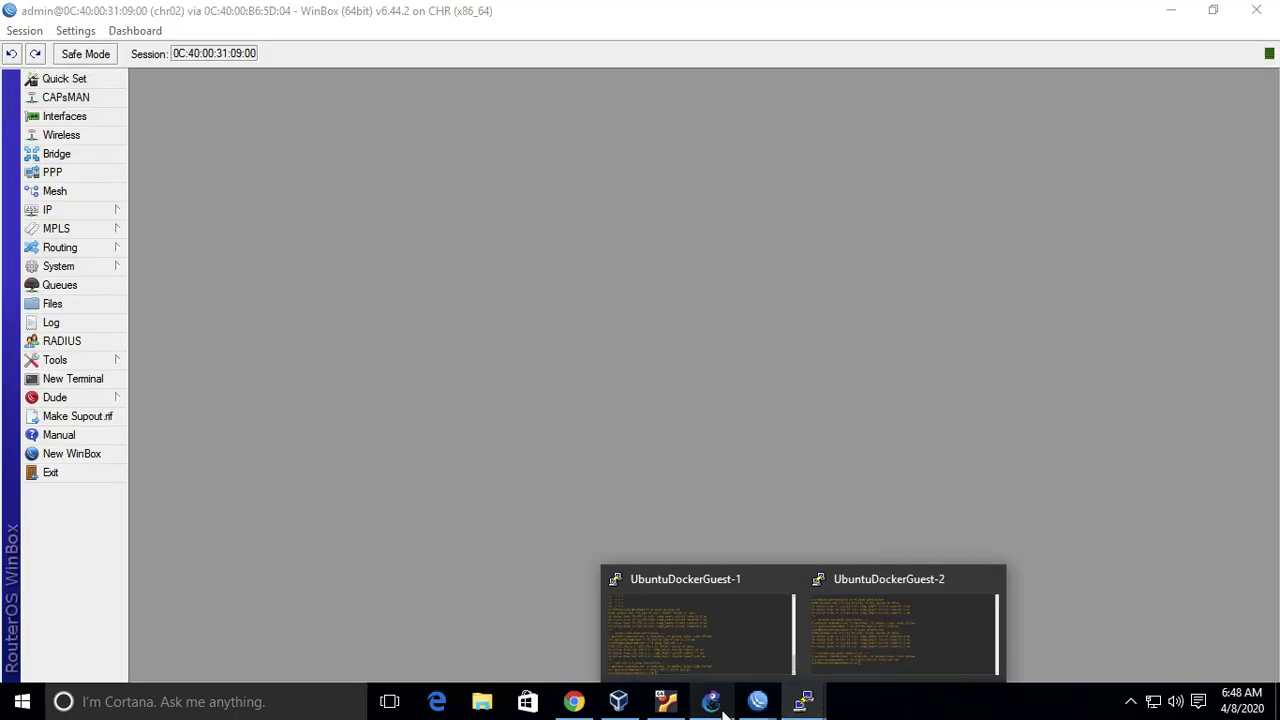
pyautogui.click(711, 701)
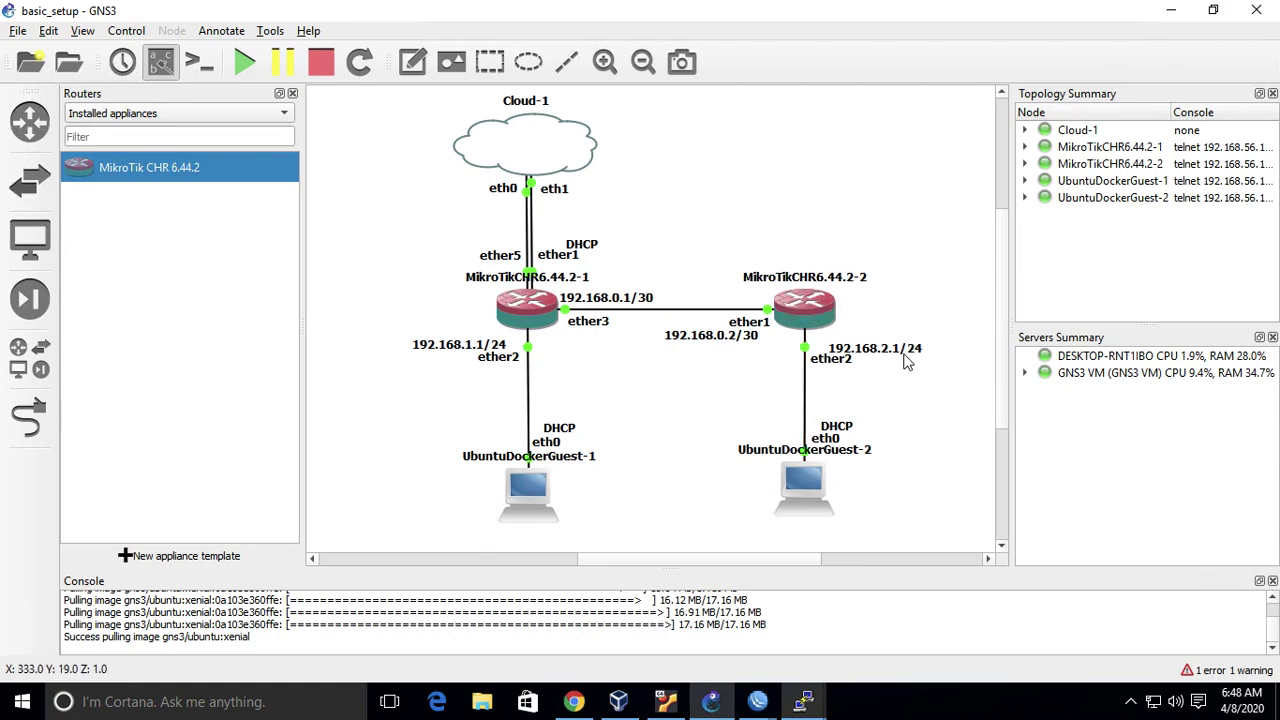
pyautogui.moveTo(758, 701)
pyautogui.click(864, 637)
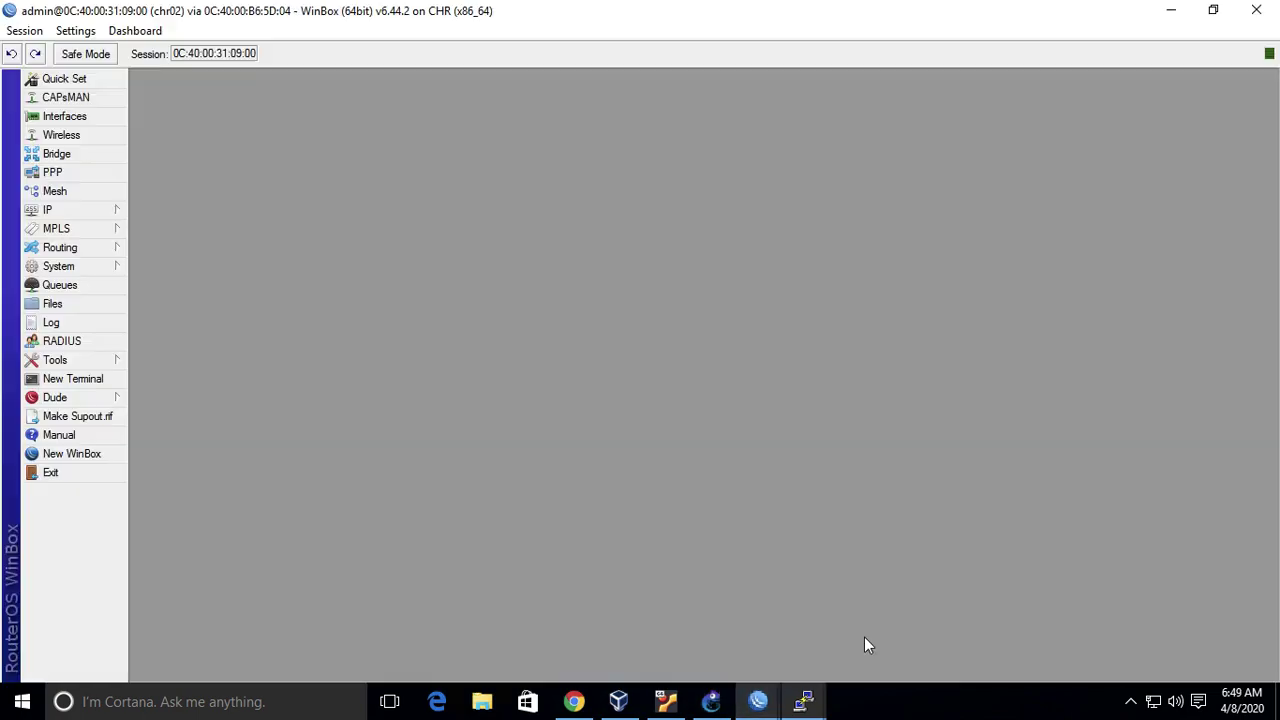
pyautogui.click(95, 211)
pyautogui.click(188, 249)
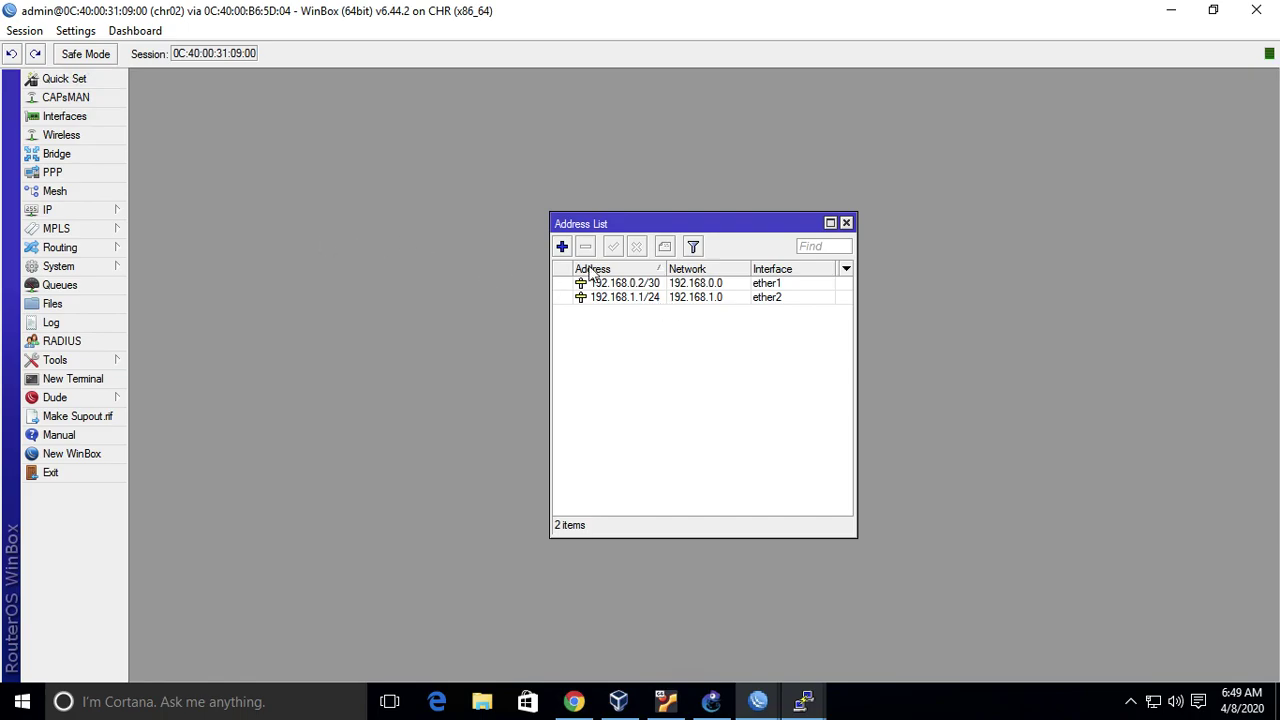
# - Change 192.168.1.1/24 to 192.168.2.1/24 and compare against the GNS3 topology
pyautogui.doubleClick(636, 300)
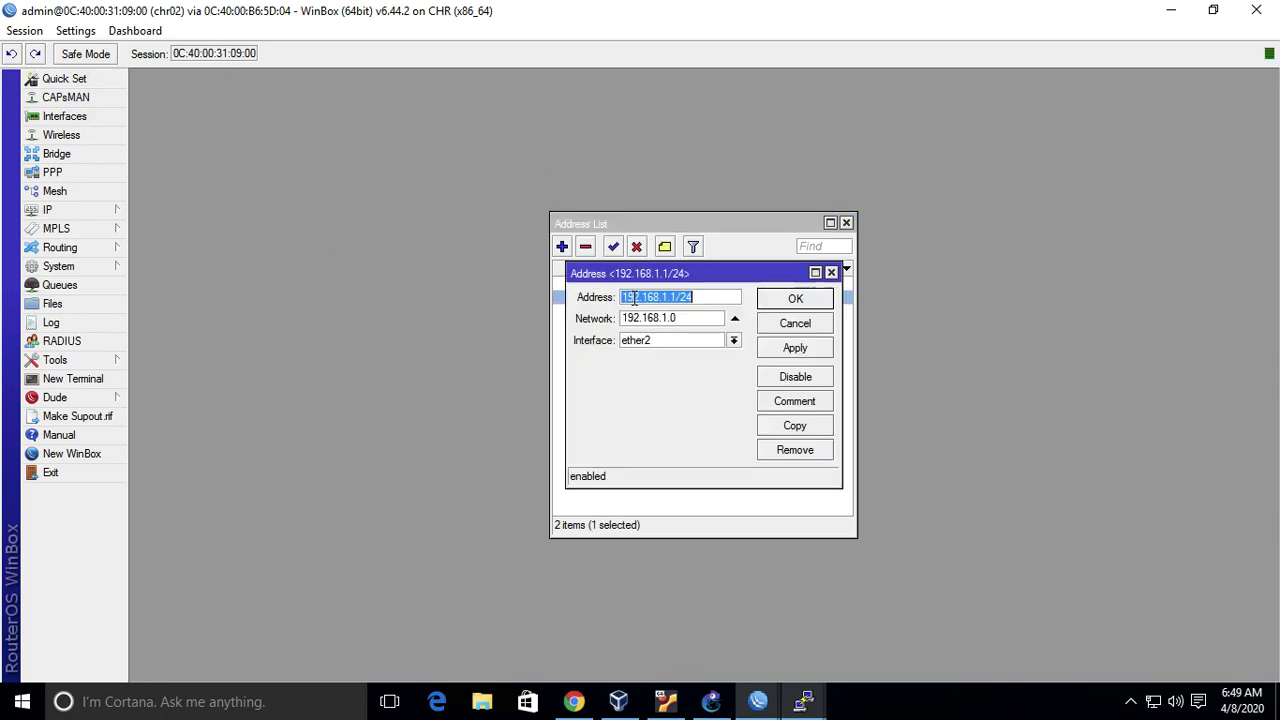
pyautogui.click(668, 300)
pyautogui.press('Delete')
pyautogui.write('2')
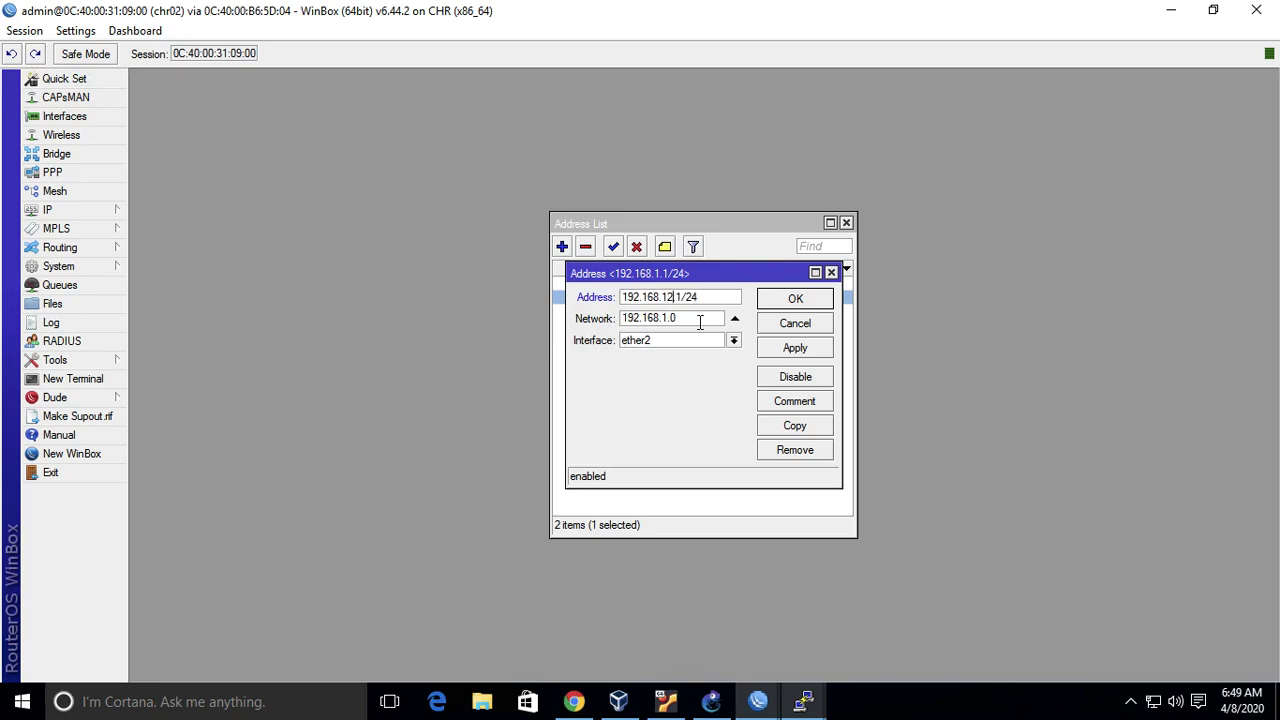
pyautogui.click(802, 302)
pyautogui.click(677, 397)
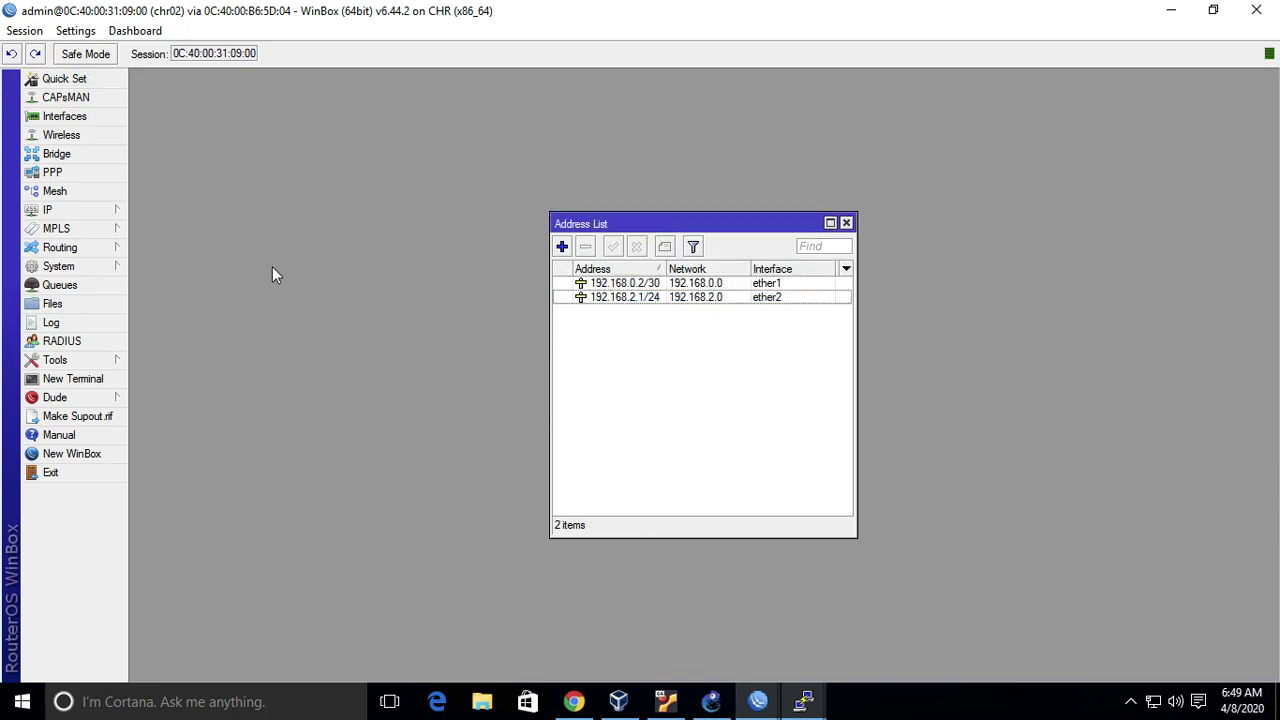
pyautogui.moveTo(711, 222); pyautogui.dragTo(318, 105)
pyautogui.click(711, 701)
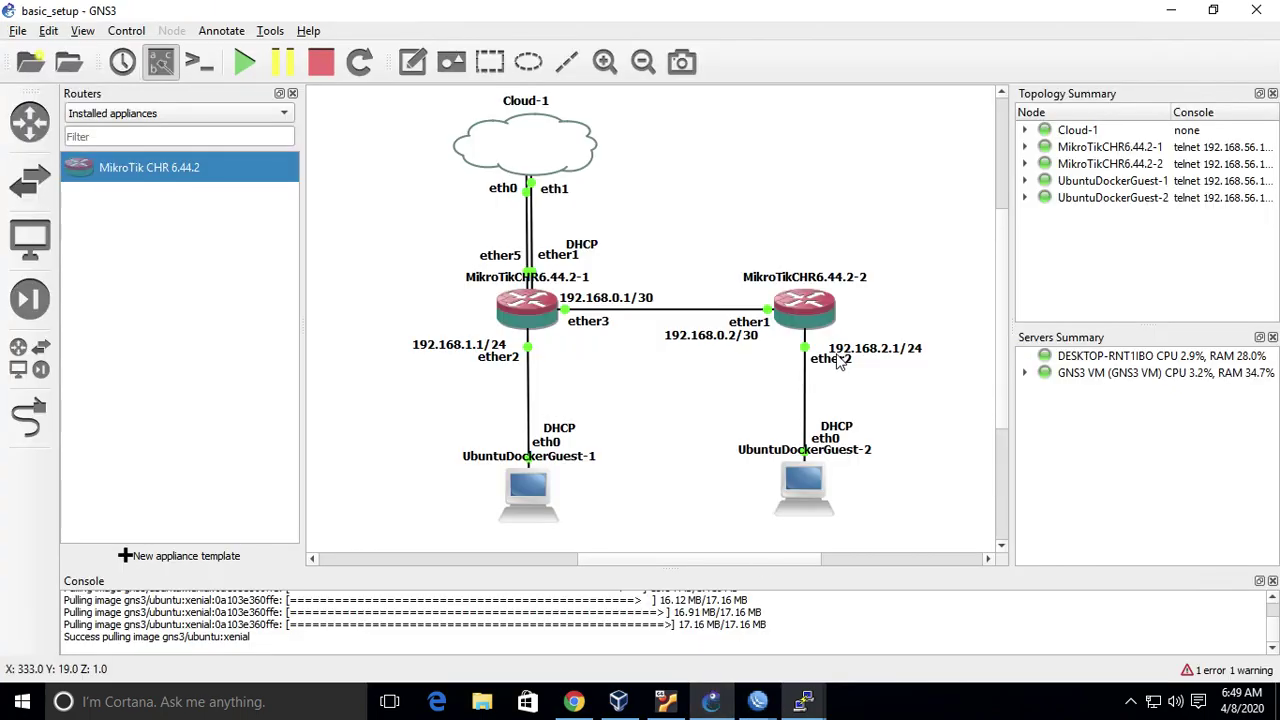
# - Start the DHCP Setup wizard on chr02 with ether2 as the interface
pyautogui.moveTo(758, 701)
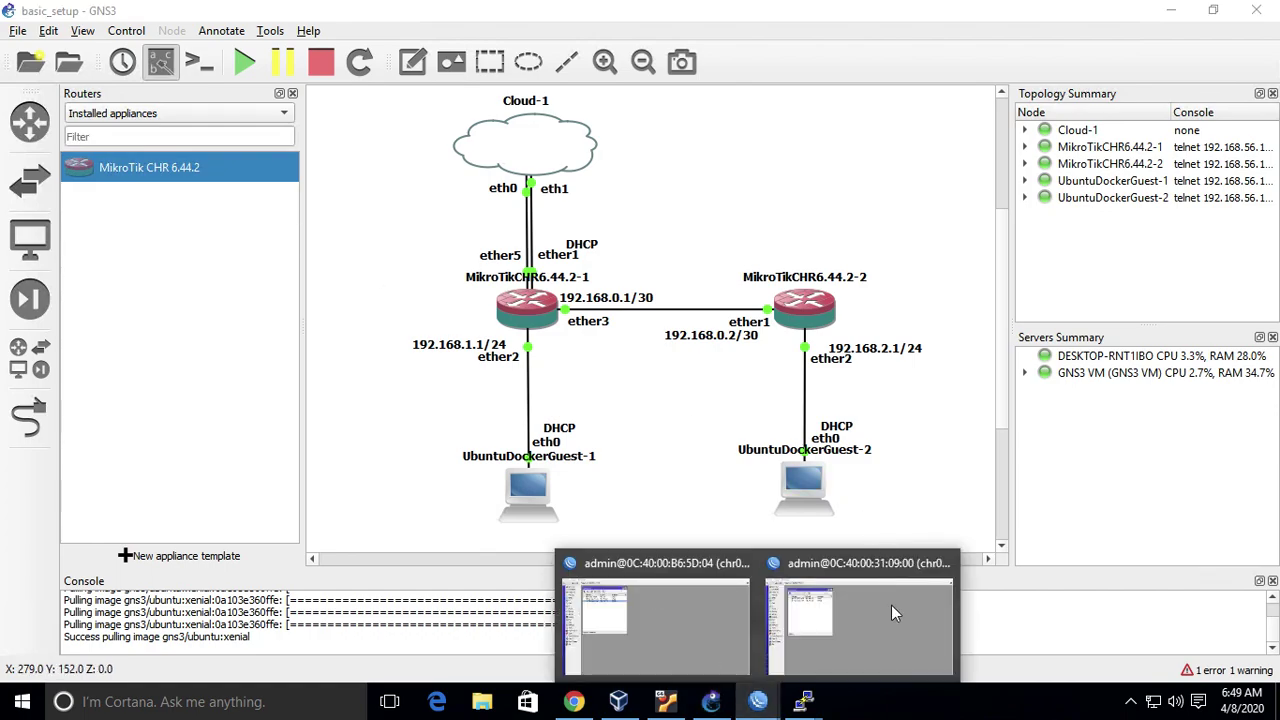
pyautogui.click(890, 590)
pyautogui.click(95, 214)
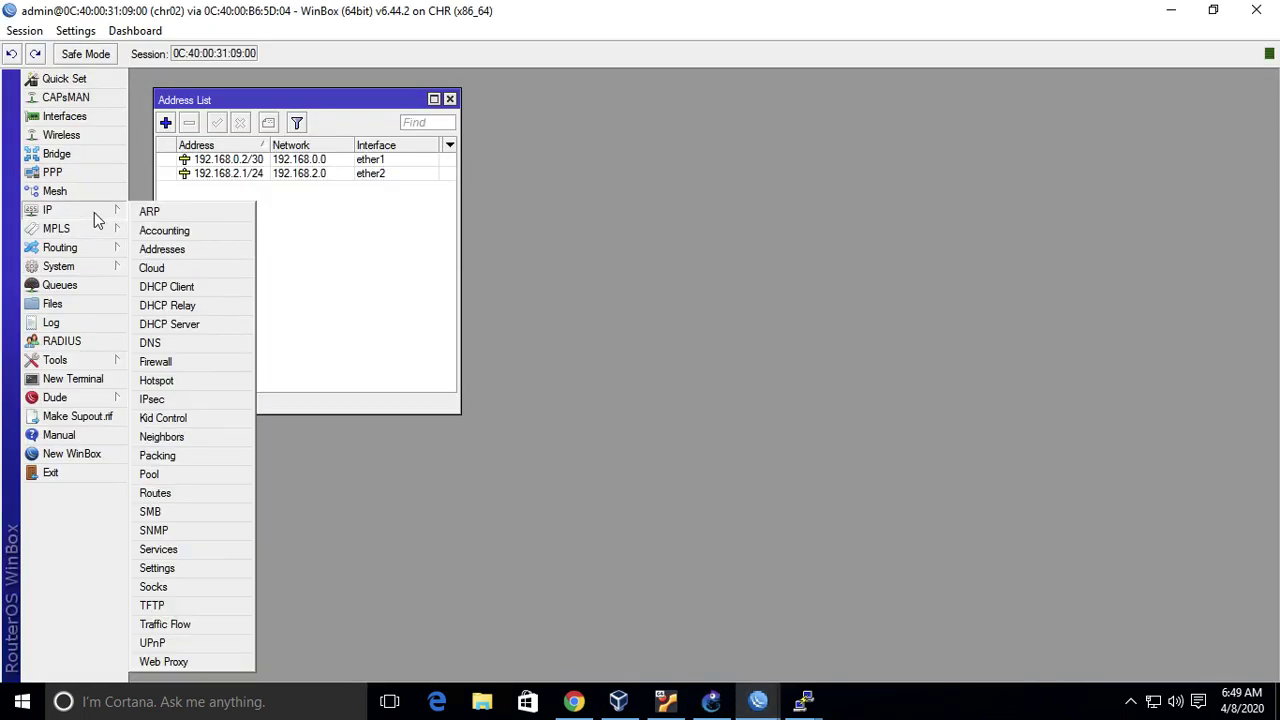
pyautogui.click(170, 325)
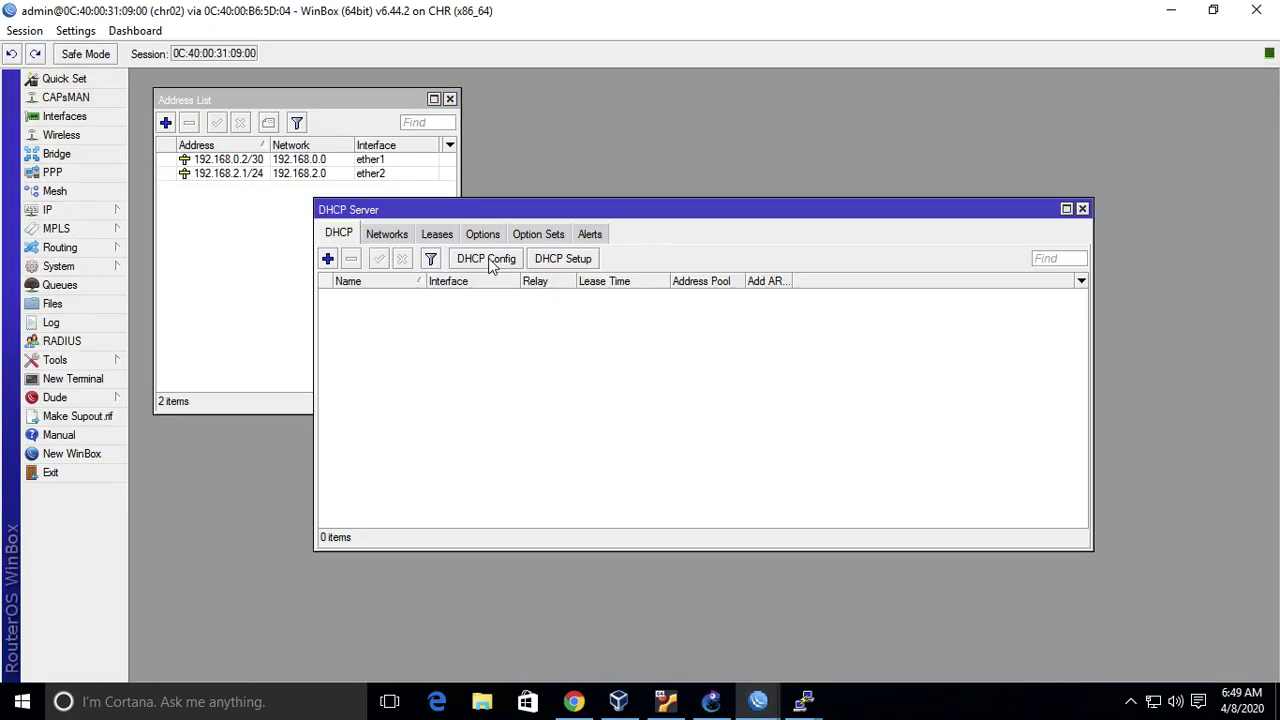
pyautogui.click(557, 264)
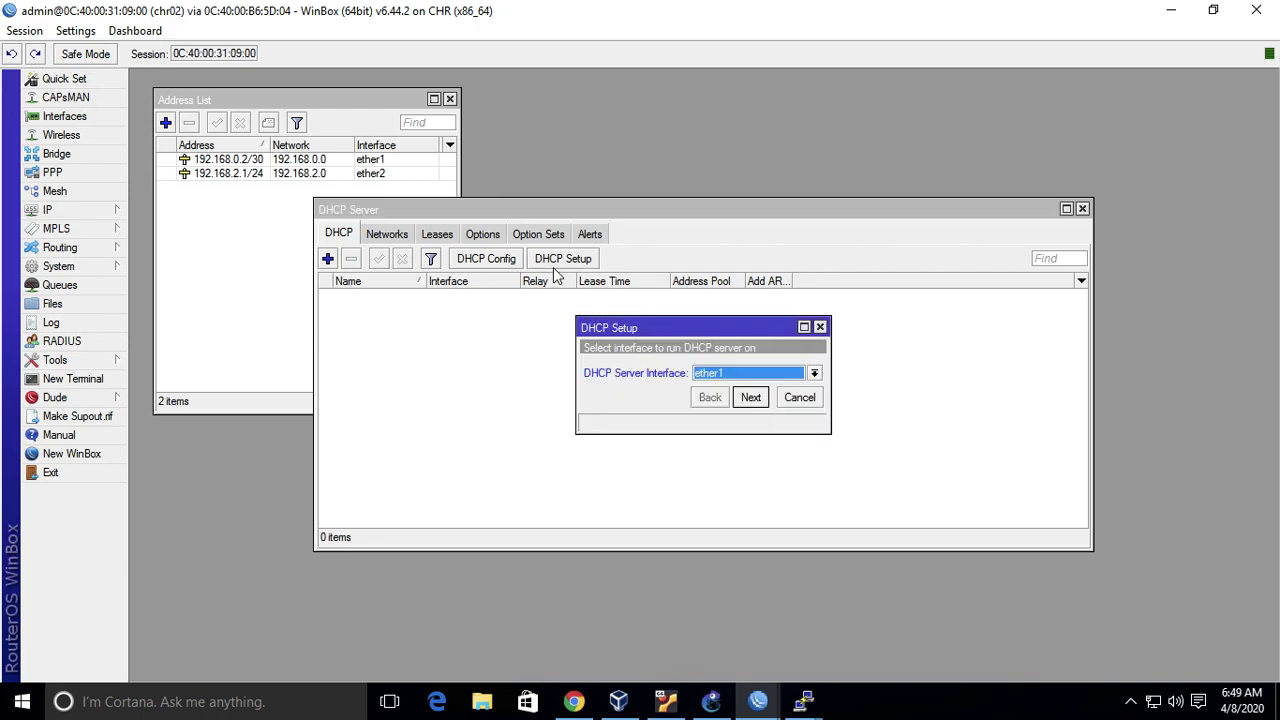
pyautogui.click(761, 378)
pyautogui.click(760, 401)
# - Accept 192.168.2.0/24, gateway 192.168.2.1, the address range, DNS and 00:10:00 lease
pyautogui.click(751, 397)
pyautogui.click(751, 397)
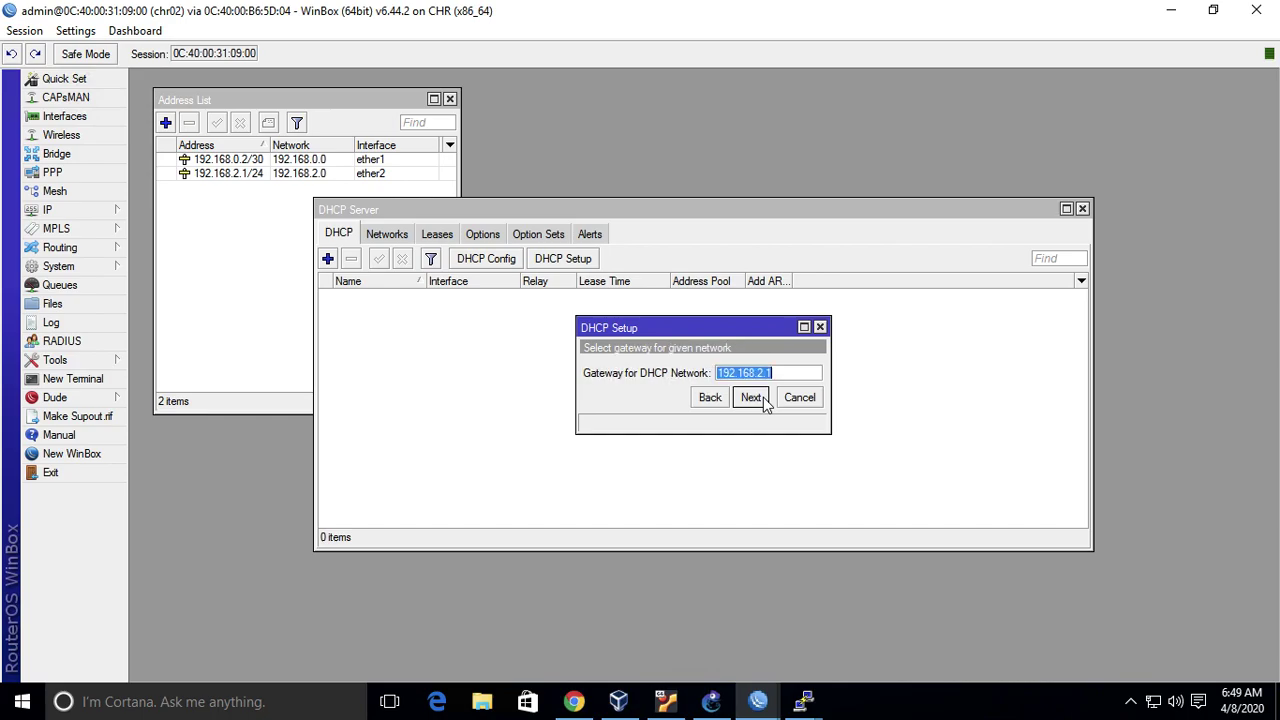
pyautogui.click(751, 397)
pyautogui.click(763, 397)
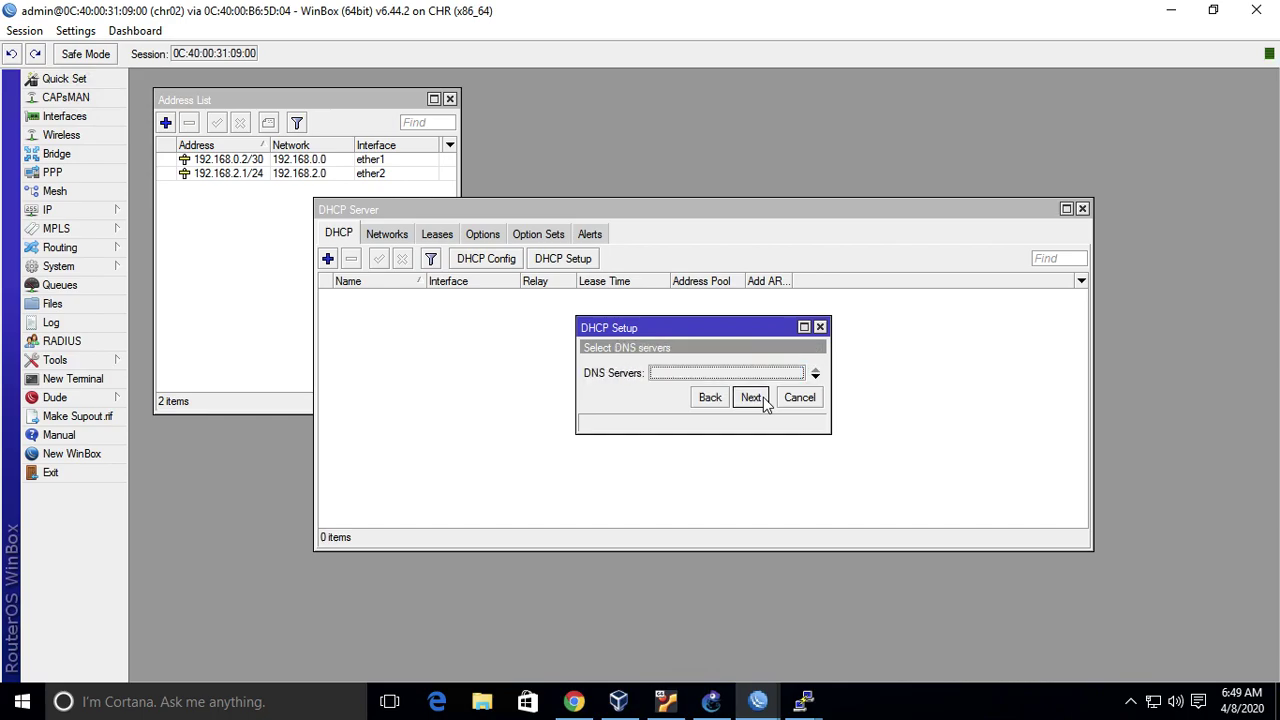
pyautogui.click(816, 377)
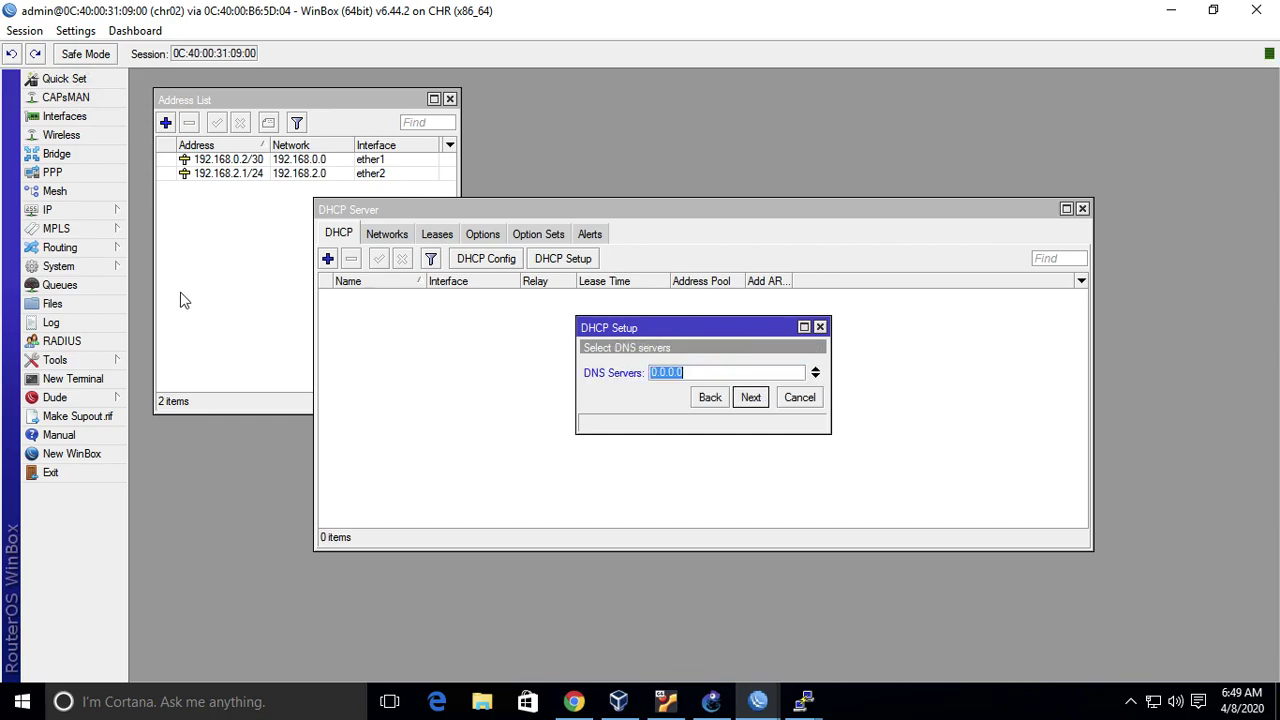
pyautogui.write('192.168.2.1')
pyautogui.click(759, 403)
pyautogui.click(759, 403)
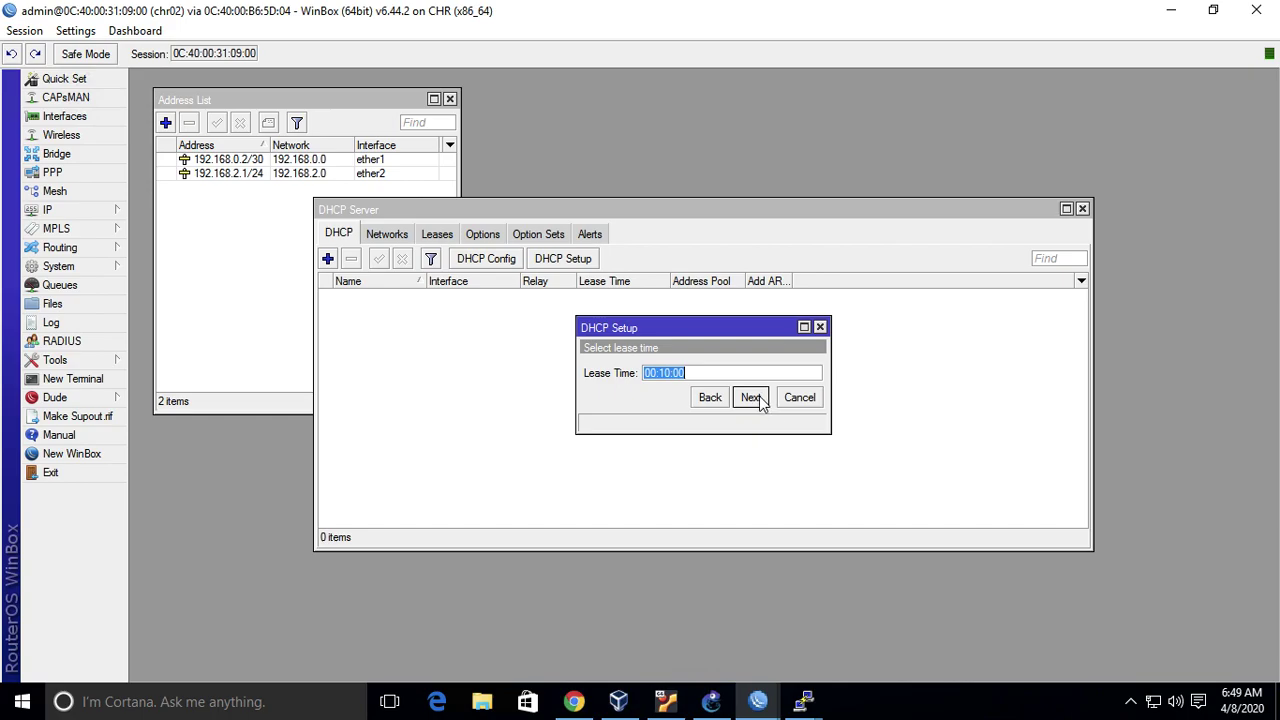
pyautogui.click(708, 370)
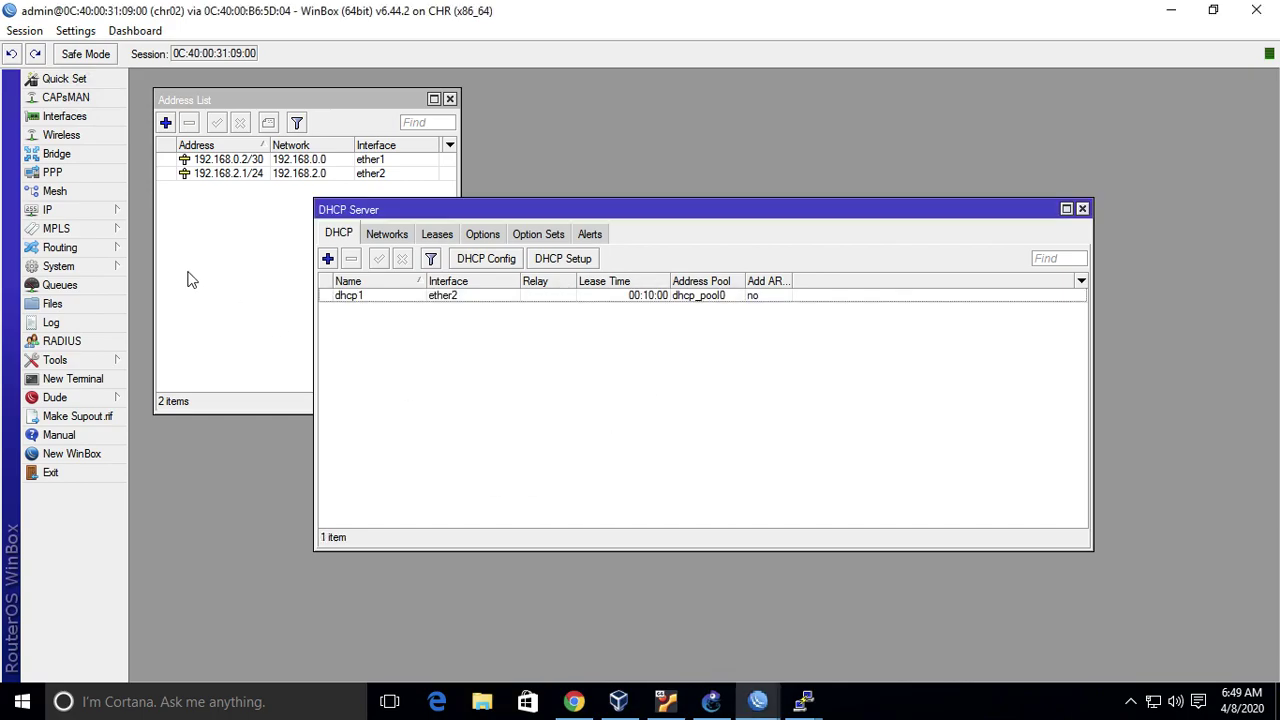
# - Enable Allow Remote Requests in chr02's DNS settings and close the DHCP window
pyautogui.click(88, 212)
pyautogui.click(155, 342)
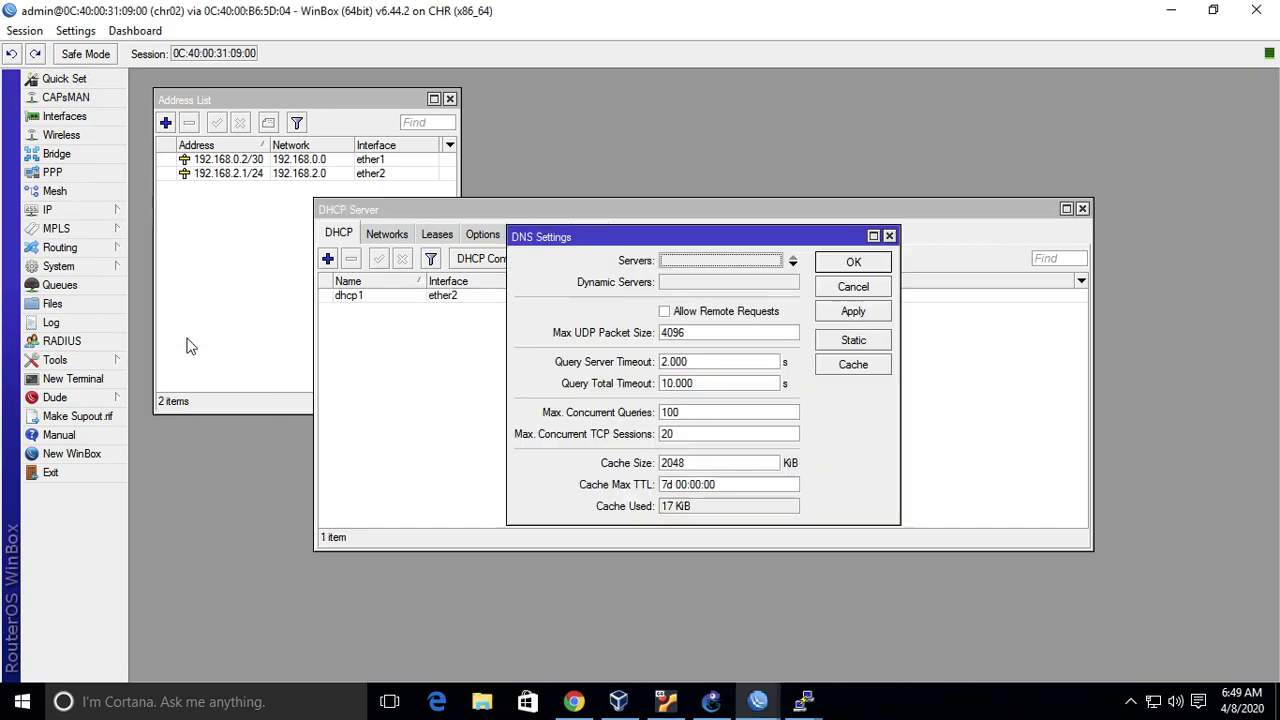
pyautogui.click(772, 312)
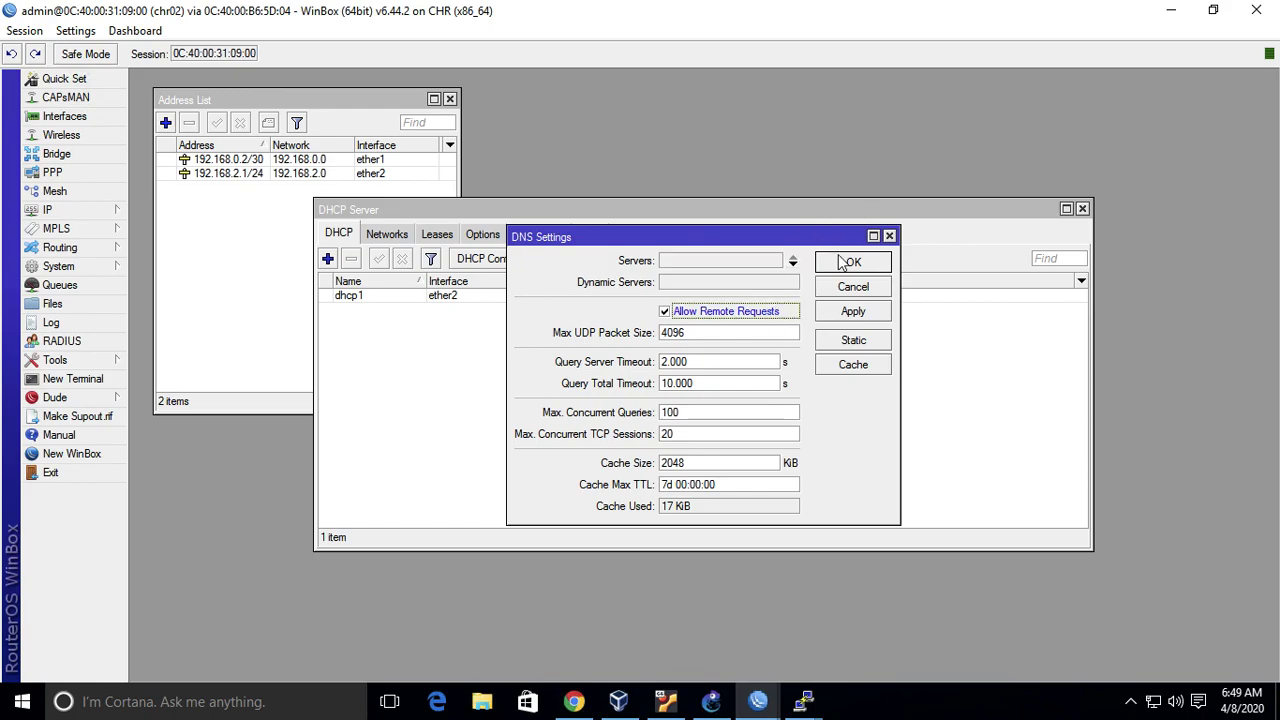
pyautogui.click(846, 262)
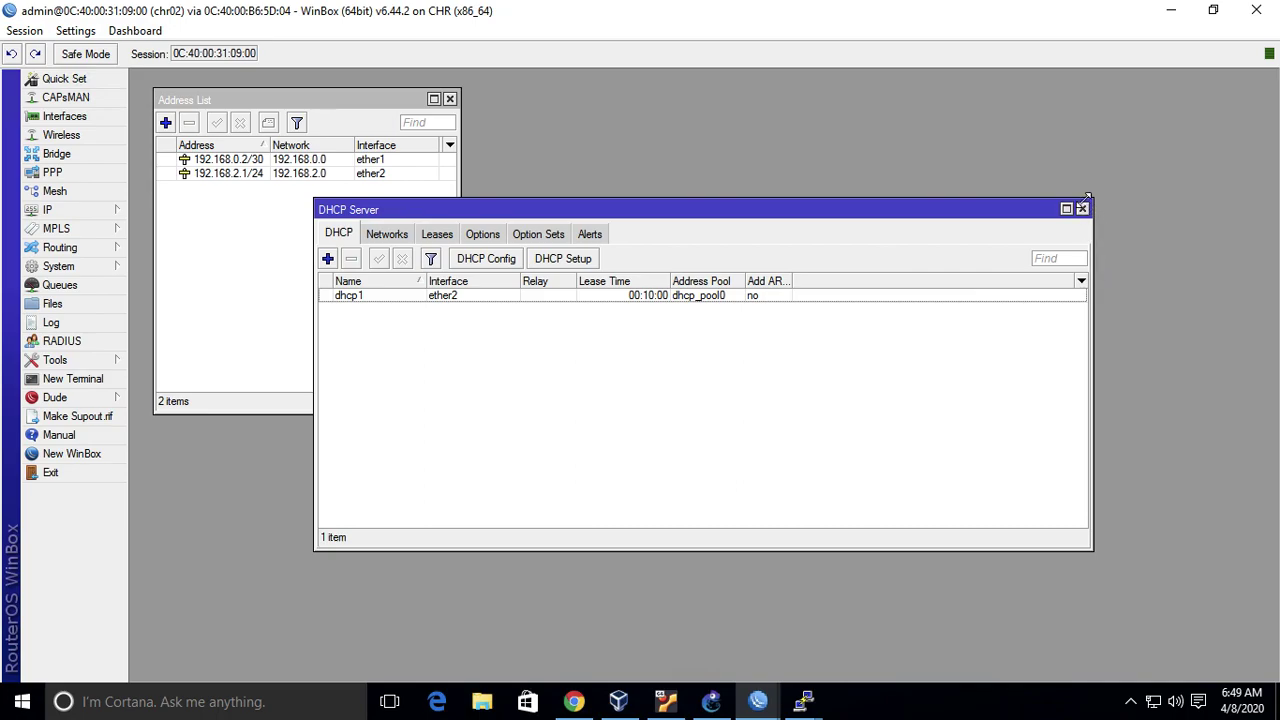
pyautogui.click(1082, 209)
# - From the UbuntuDockerGuest-2 console, ping 192.168.2.1
pyautogui.click(716, 703)
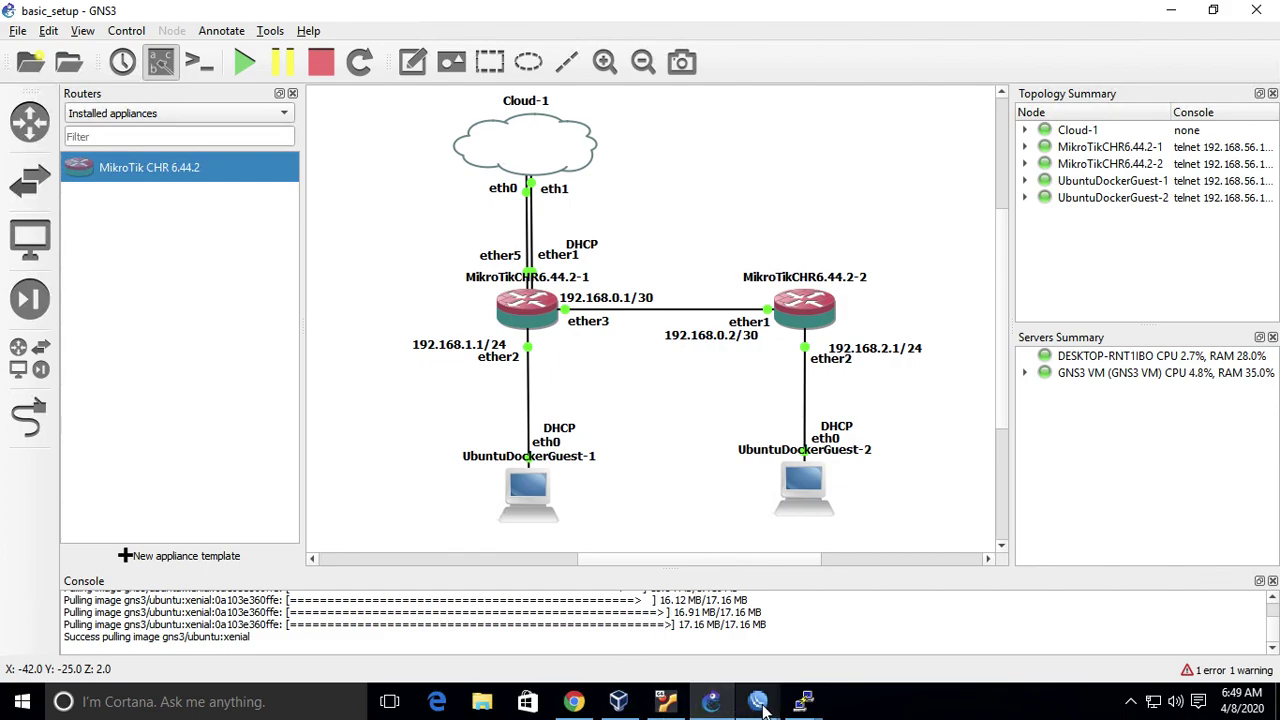
pyautogui.moveTo(805, 703)
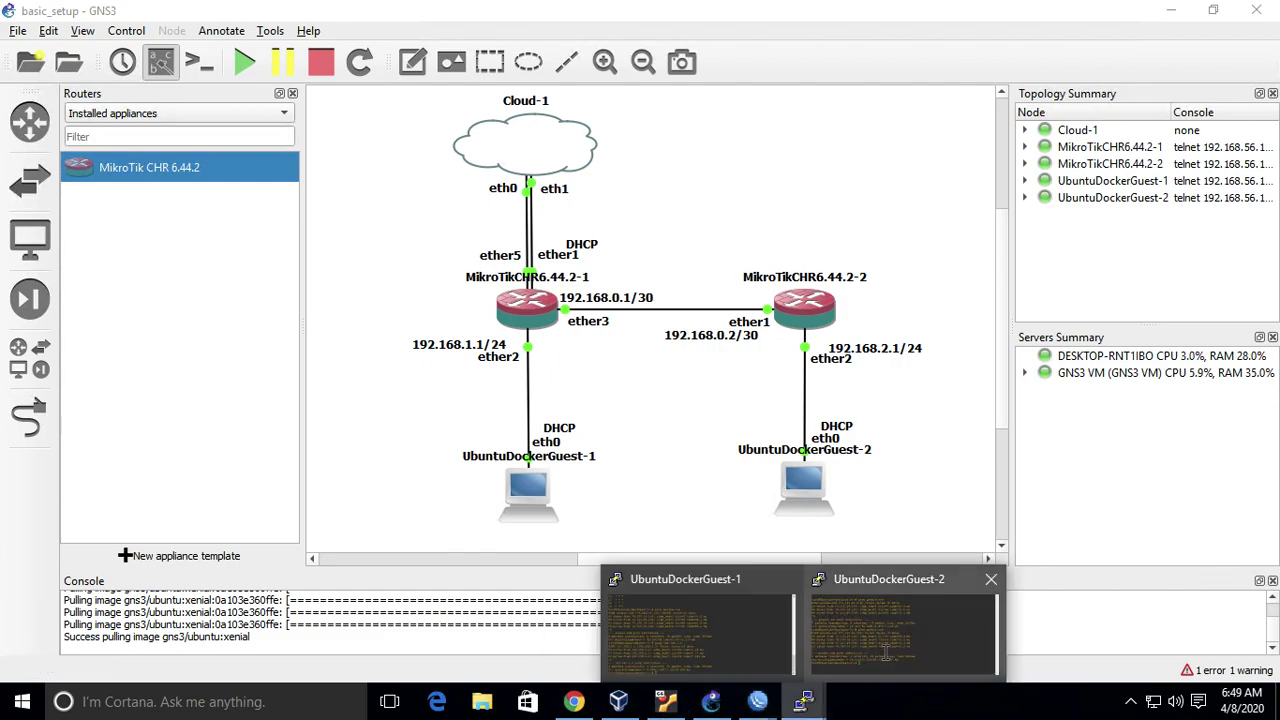
pyautogui.click(847, 674)
pyautogui.write('ping 192.168.2.1')
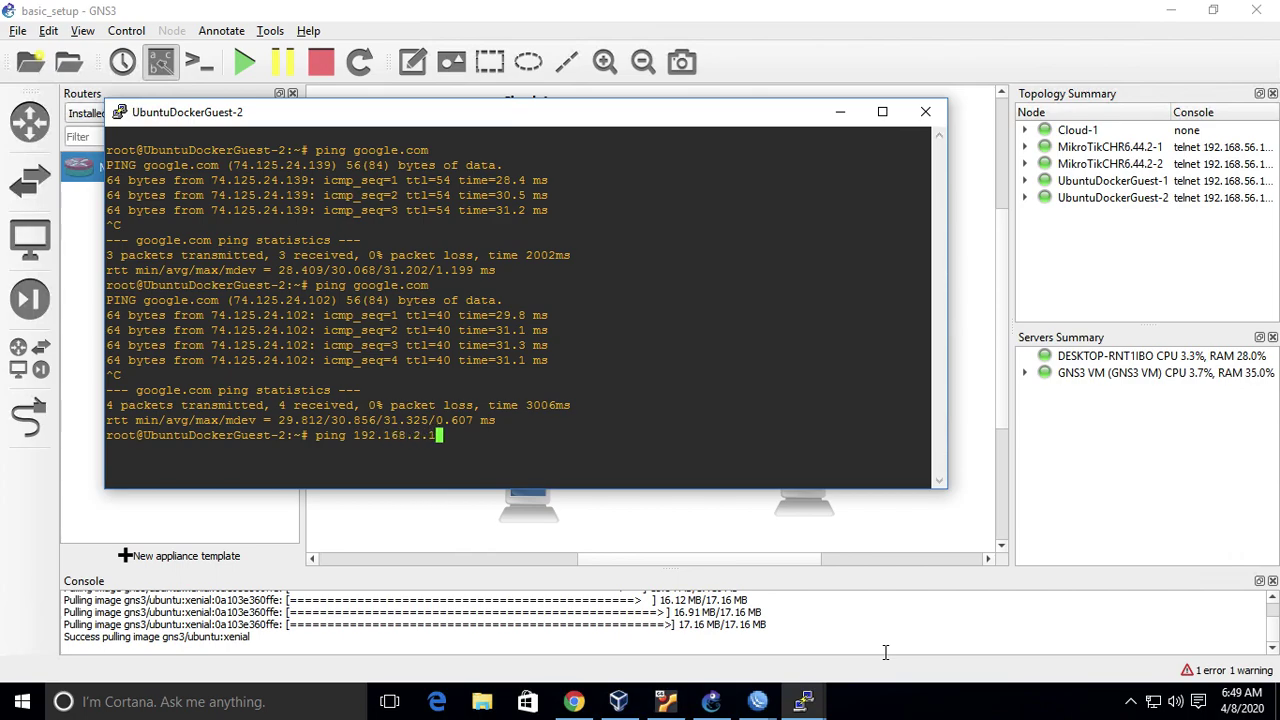
pyautogui.press('Return')
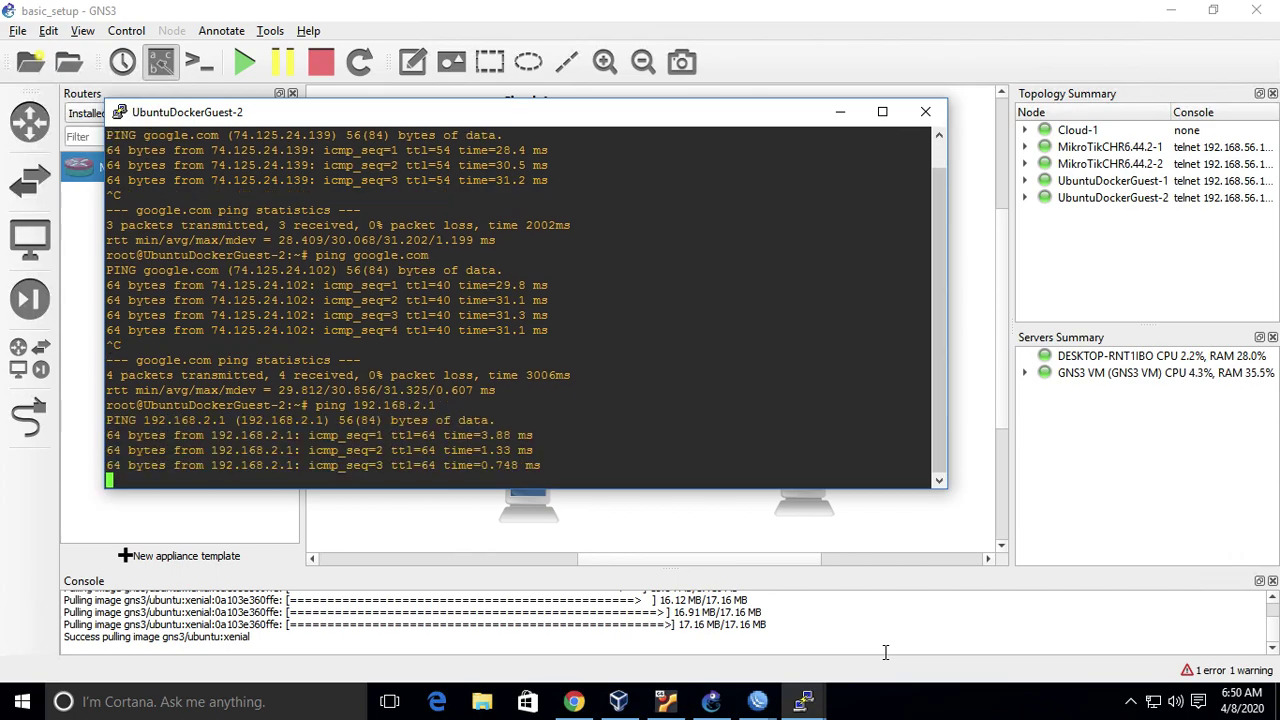
pyautogui.hotkey('ctrl', 'c')
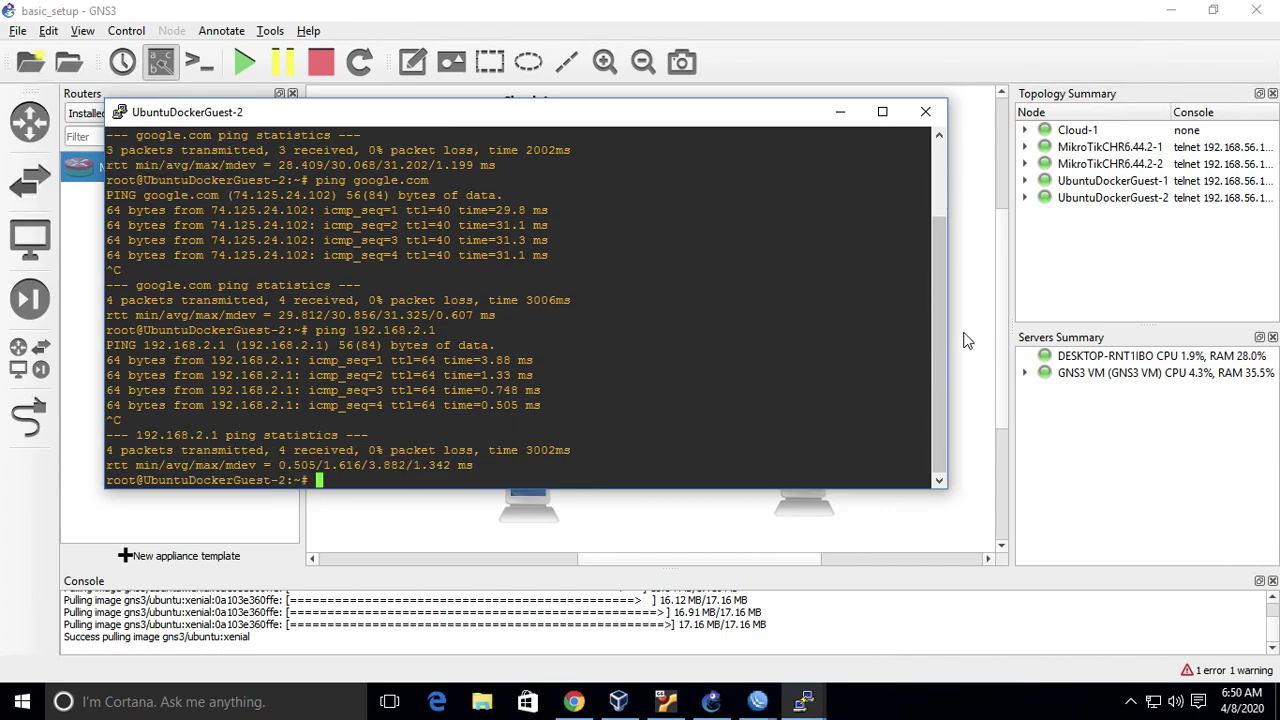
pyautogui.hotkey('alt', 'Tab')
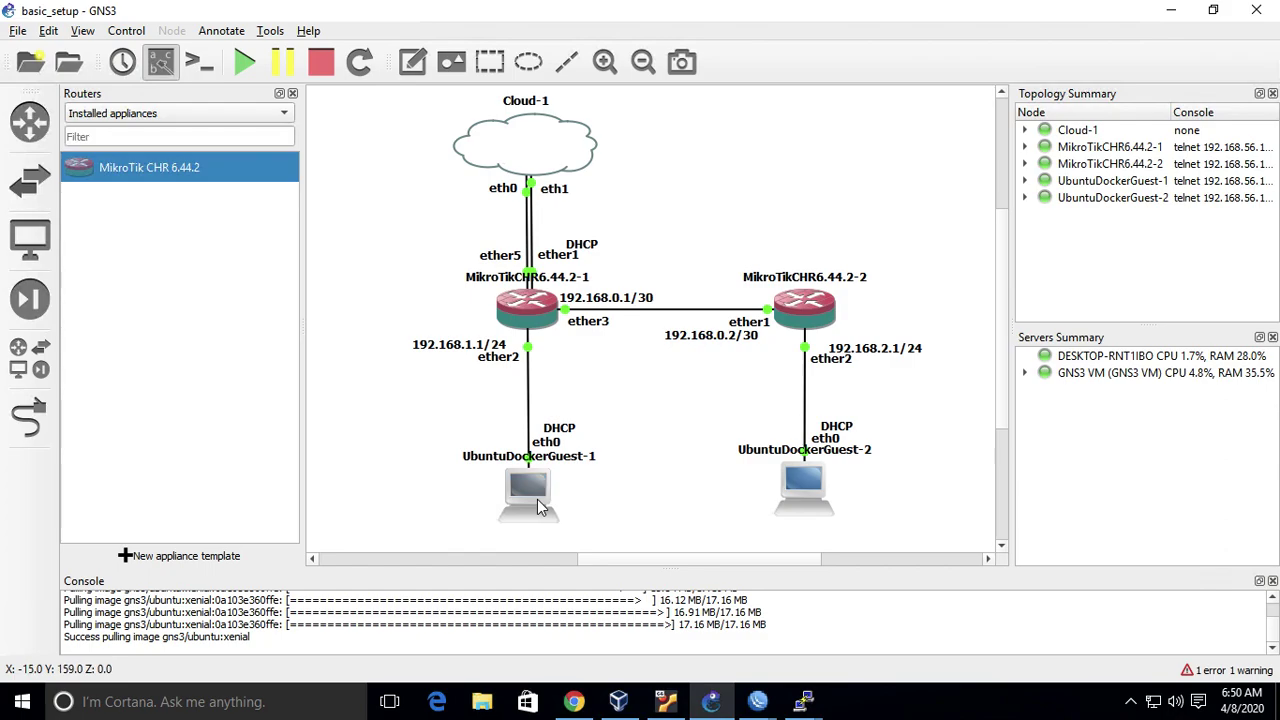
# - From the UbuntuDockerGuest-1 console, ping google.com and review the statistics
pyautogui.moveTo(538, 507)
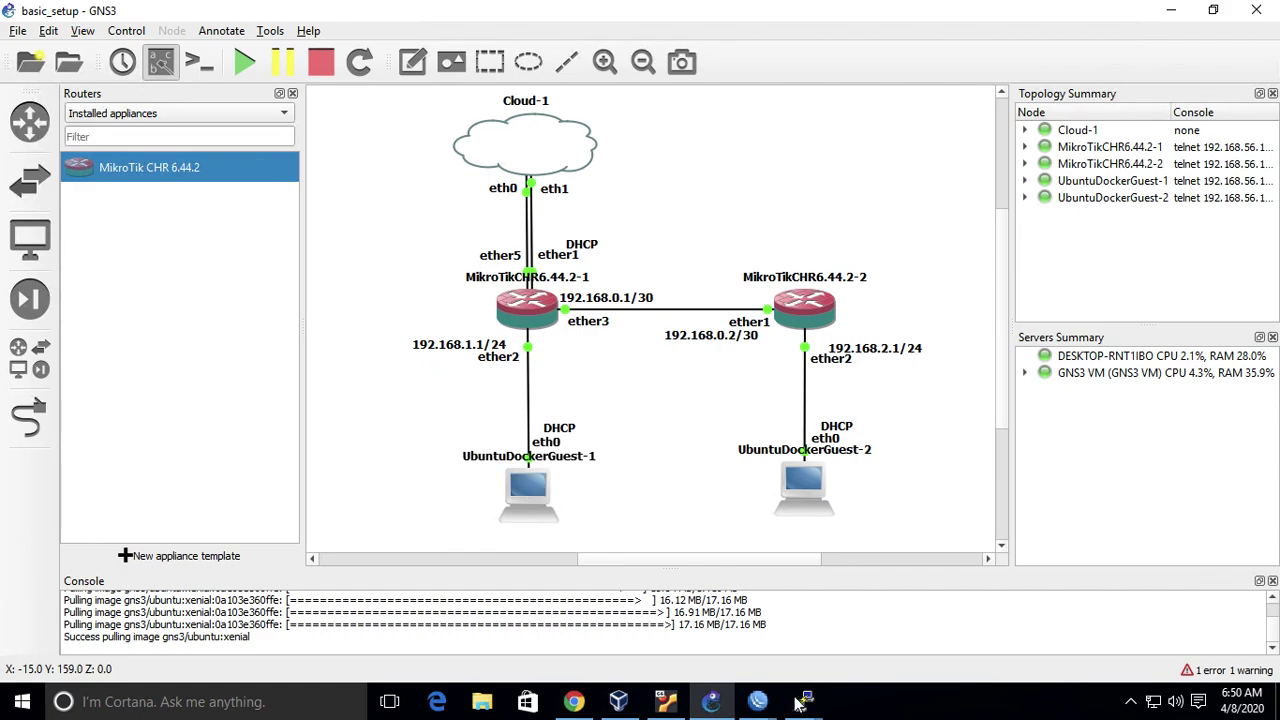
pyautogui.moveTo(805, 703)
pyautogui.click(727, 632)
pyautogui.write('ping google.com')
pyautogui.press('Return')
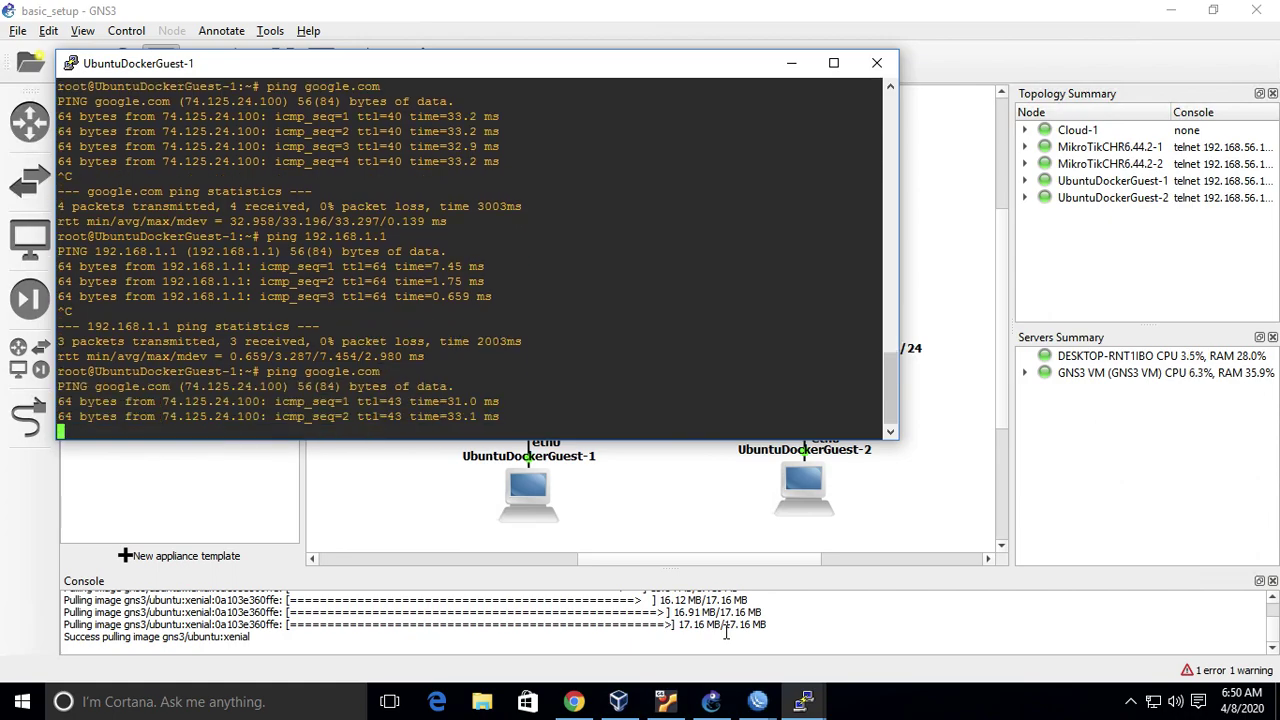
pyautogui.hotkey('ctrl', 'c')
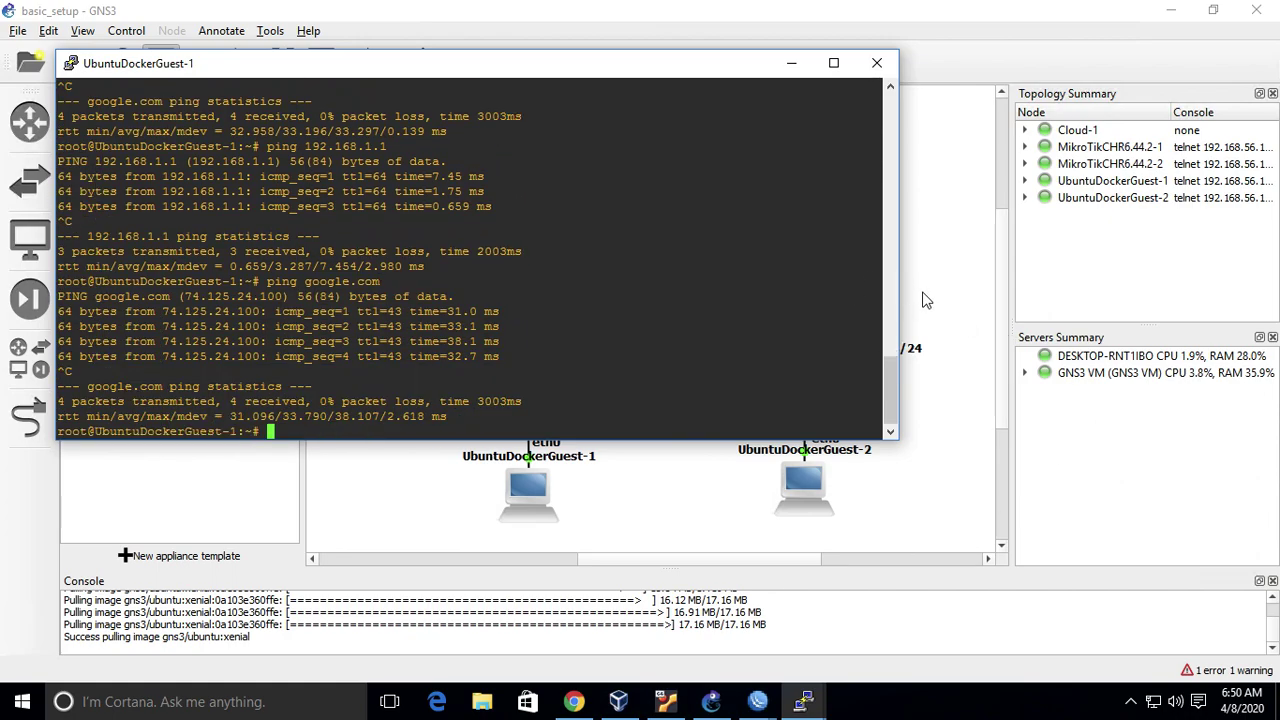
pyautogui.scroll(4, 885, 245)
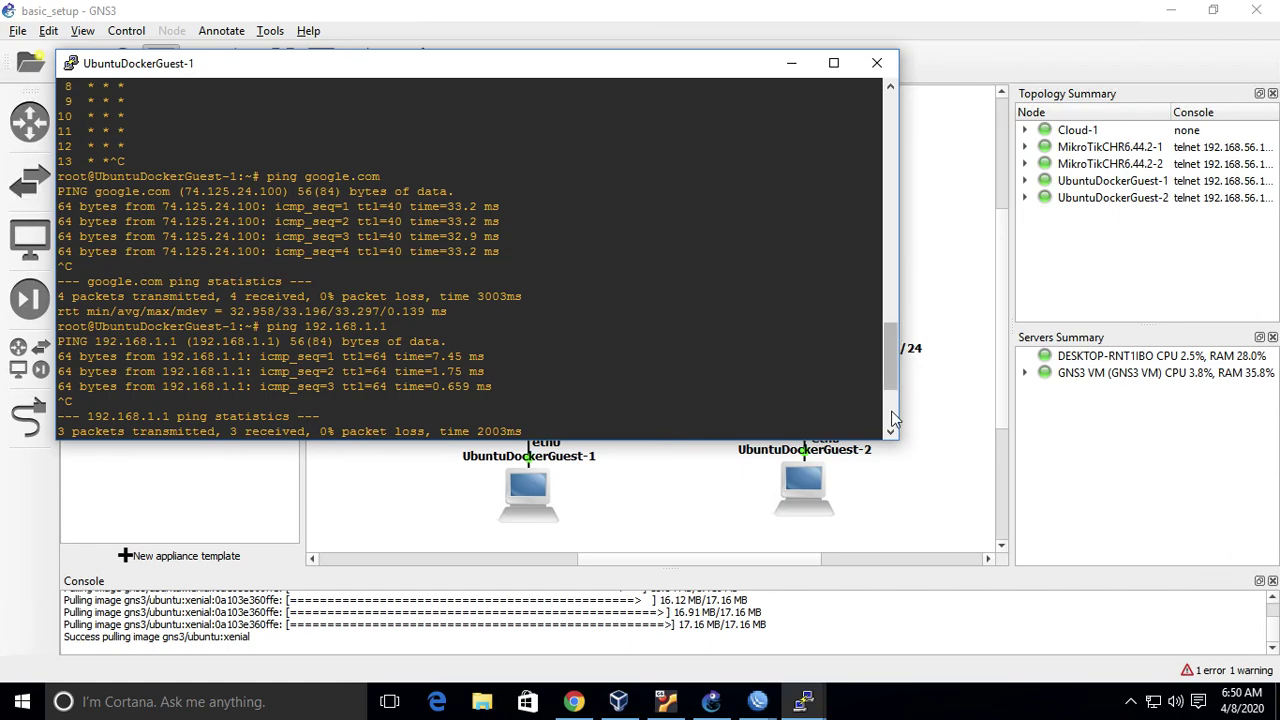
pyautogui.scroll(-4, 857, 395)
pyautogui.click(924, 278)
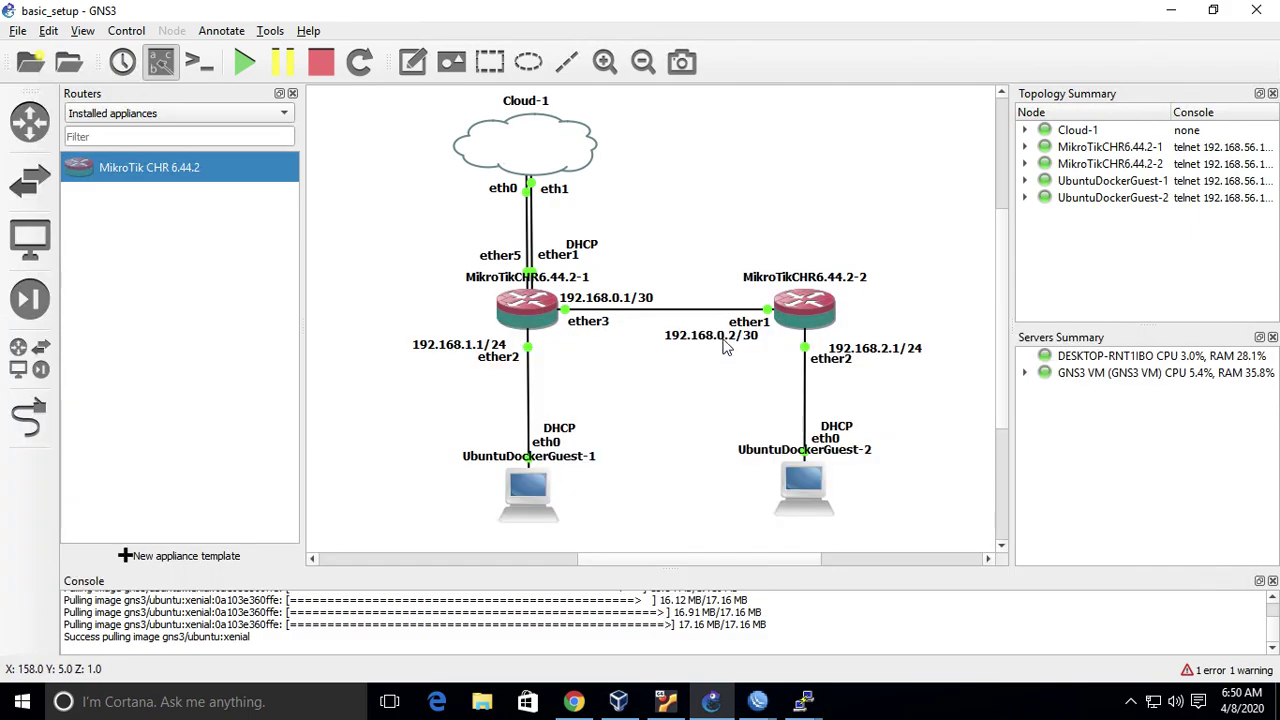
# - Ping 192.168.0.2 from UbuntuDockerGuest-1, getting no replies
pyautogui.moveTo(803, 701)
pyautogui.click(675, 620)
pyautogui.write('ping 192.168.0')
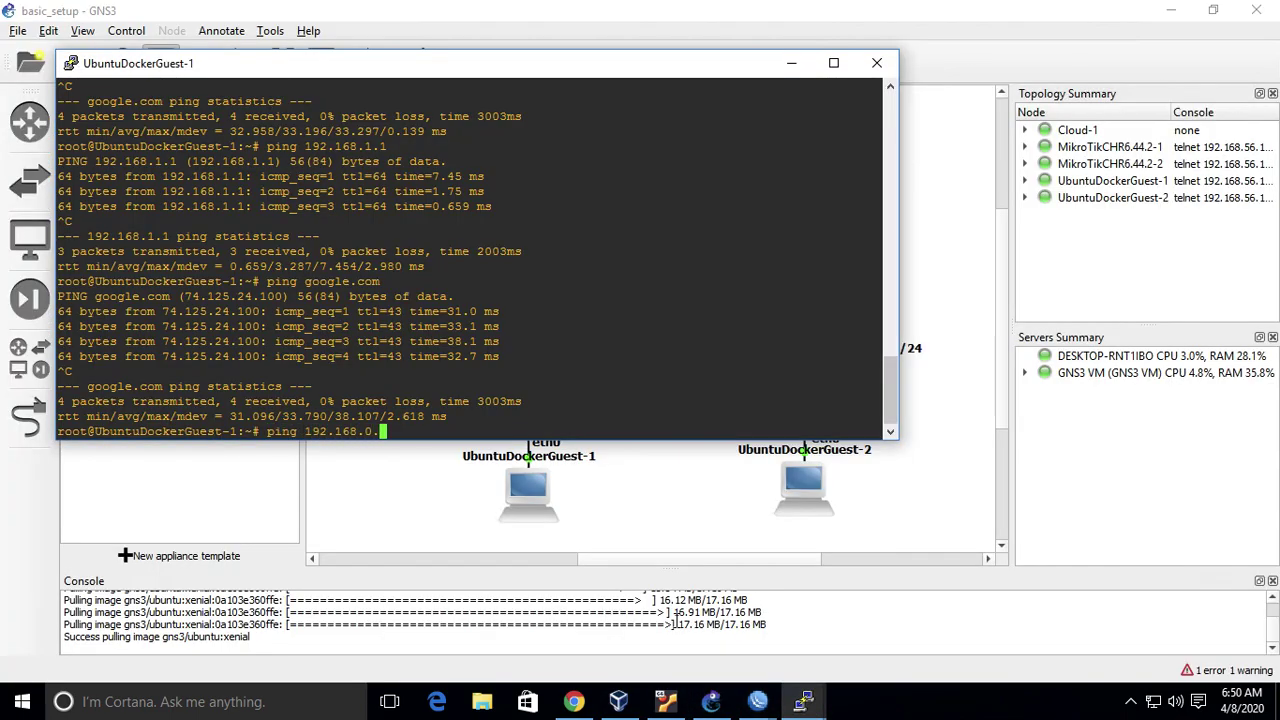
pyautogui.write('.2')
pyautogui.press('Return')
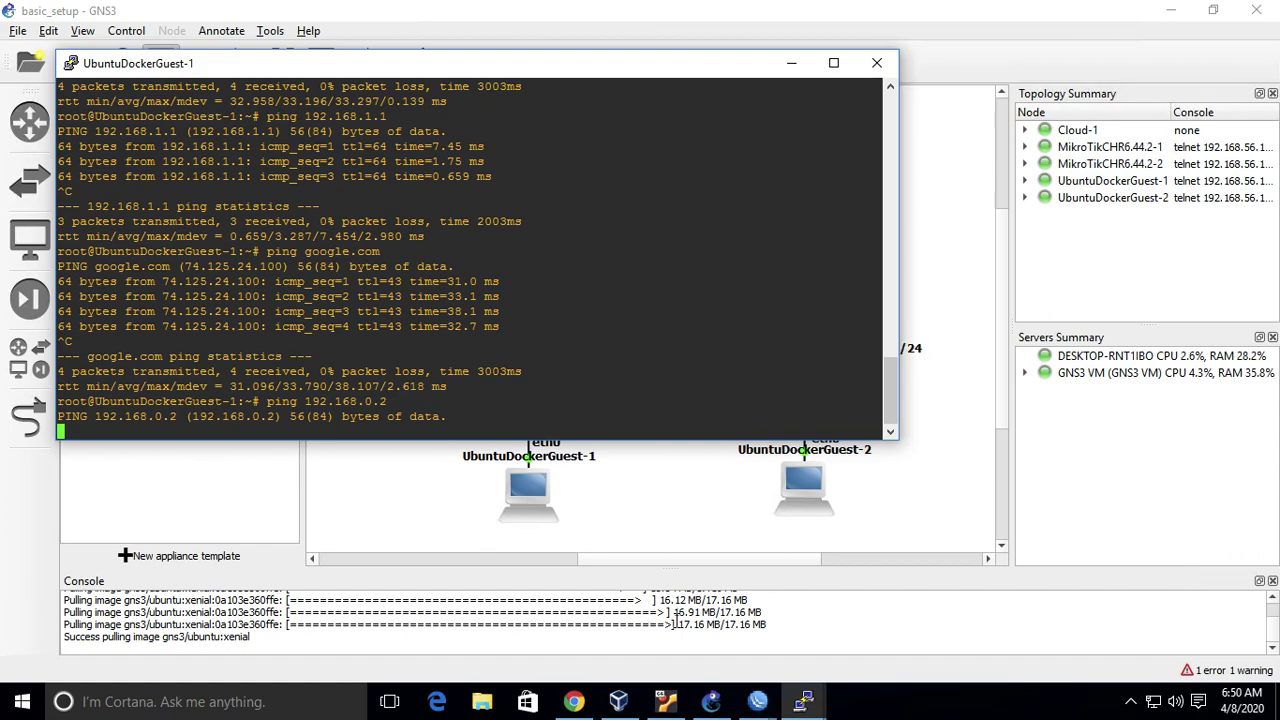
pyautogui.hotkey('ctrl', 'c')
# - Ping 192.168.0.1 successfully, then retry 192.168.0.2
pyautogui.press('Up')
pyautogui.press('BackSpace')
pyautogui.write('1')
pyautogui.press('Return')
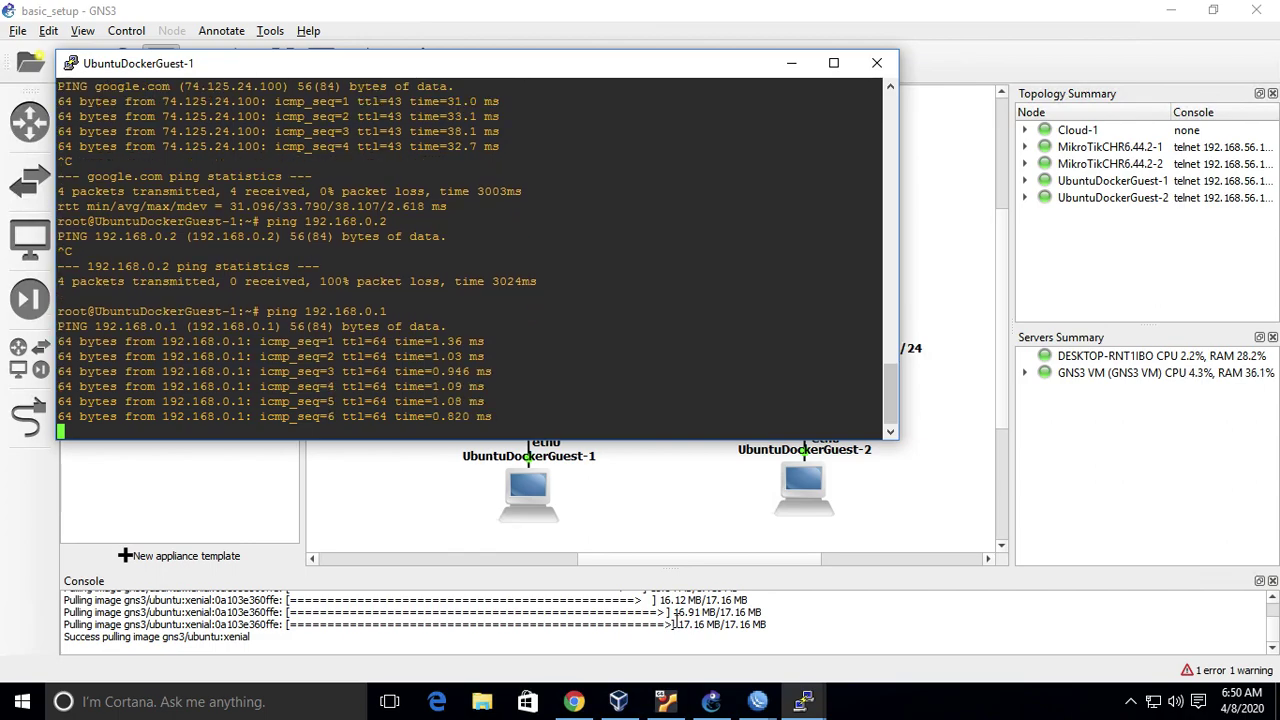
pyautogui.hotkey('ctrl', 'c')
pyautogui.press('Up')
pyautogui.write('2')
pyautogui.press('Return')
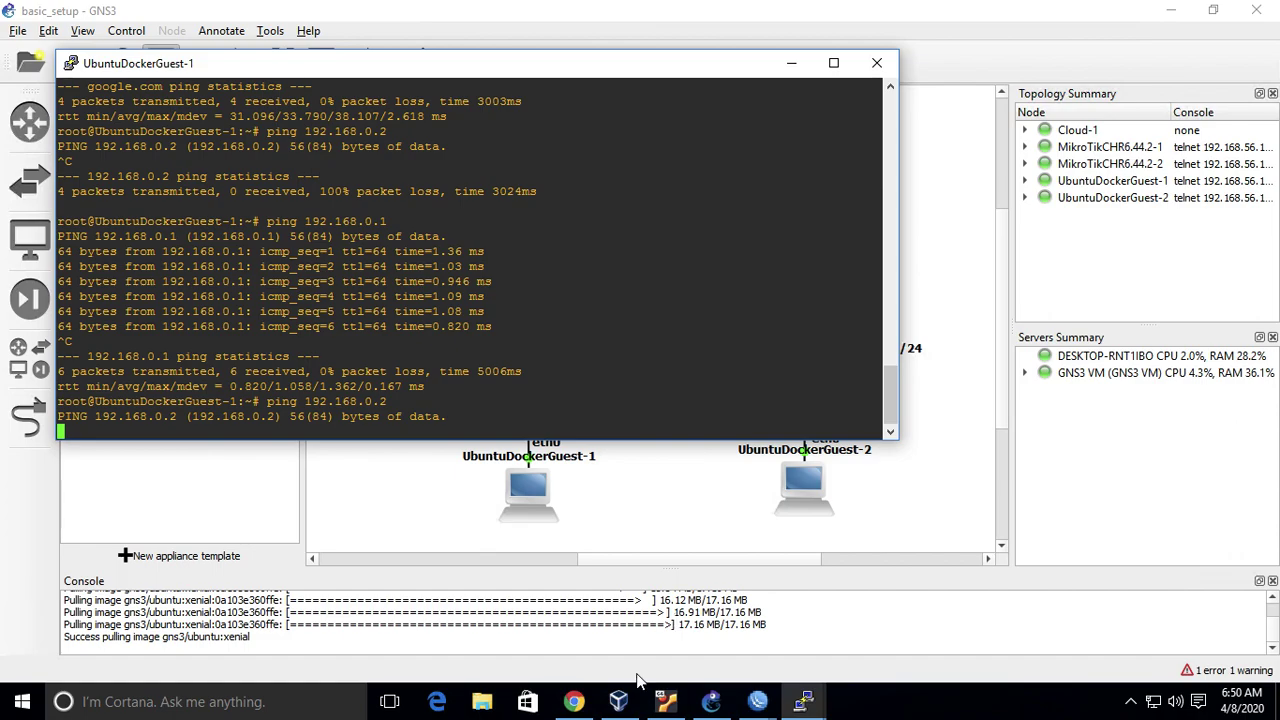
# - Ping 192.168.0.2 from a chr01 terminal, then close the terminal
pyautogui.moveTo(757, 701)
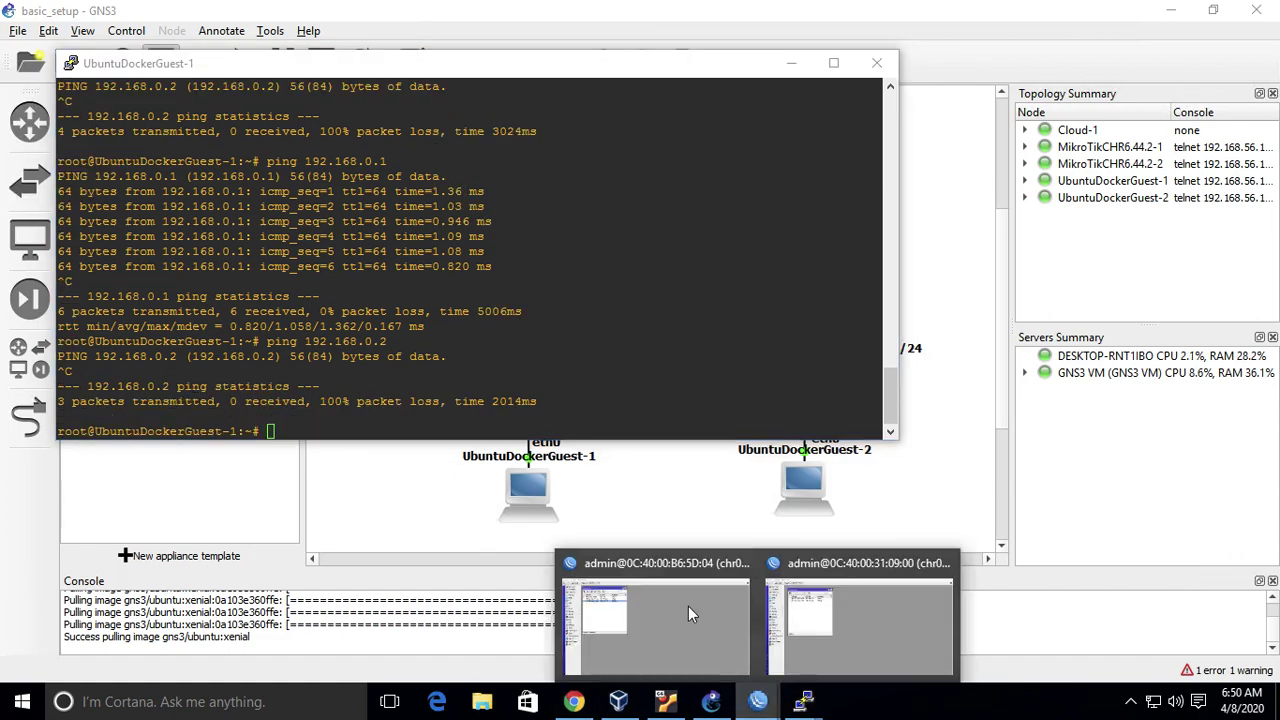
pyautogui.click(649, 581)
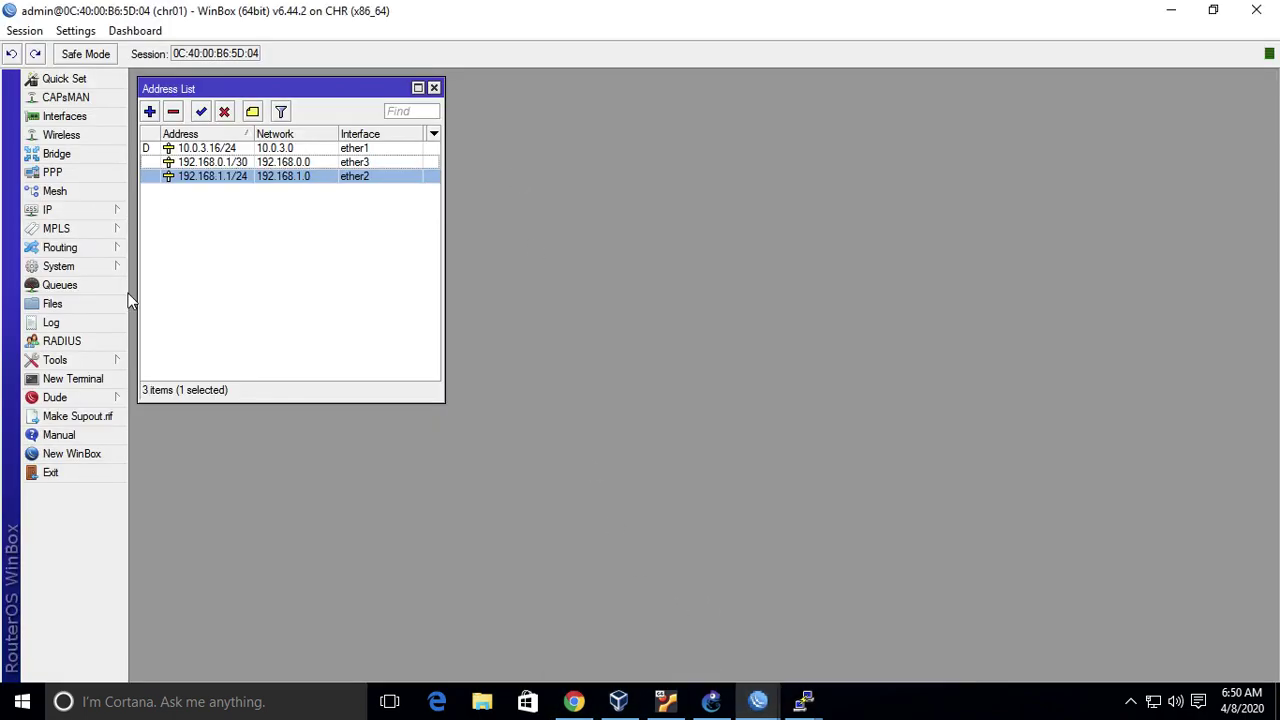
pyautogui.click(71, 213)
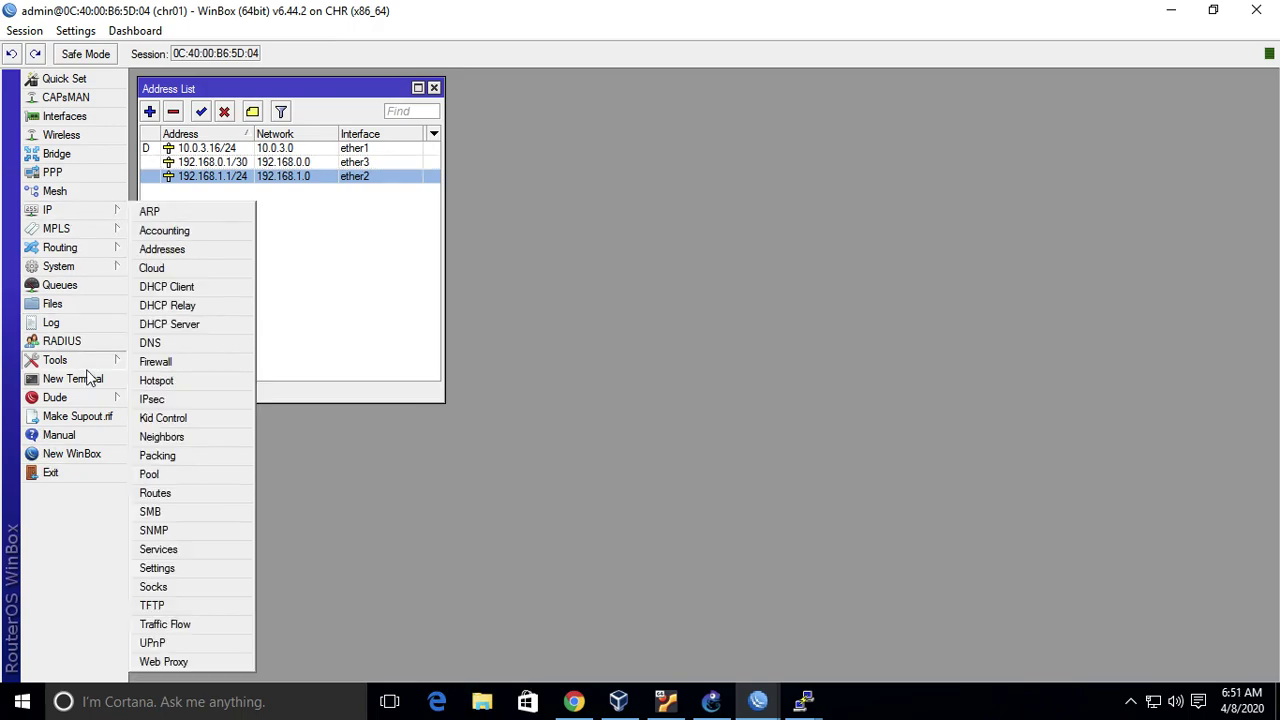
pyautogui.click(87, 381)
pyautogui.write('ping ')
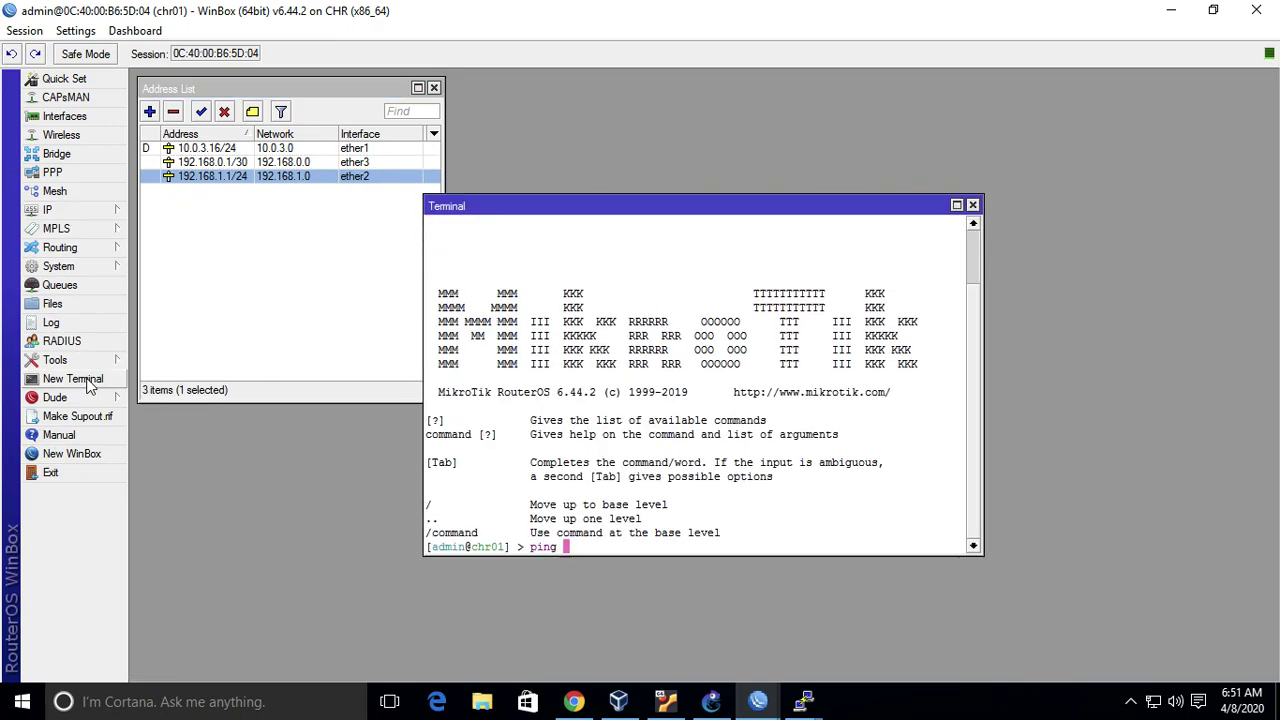
pyautogui.write('192.168.0.2')
pyautogui.press('Return')
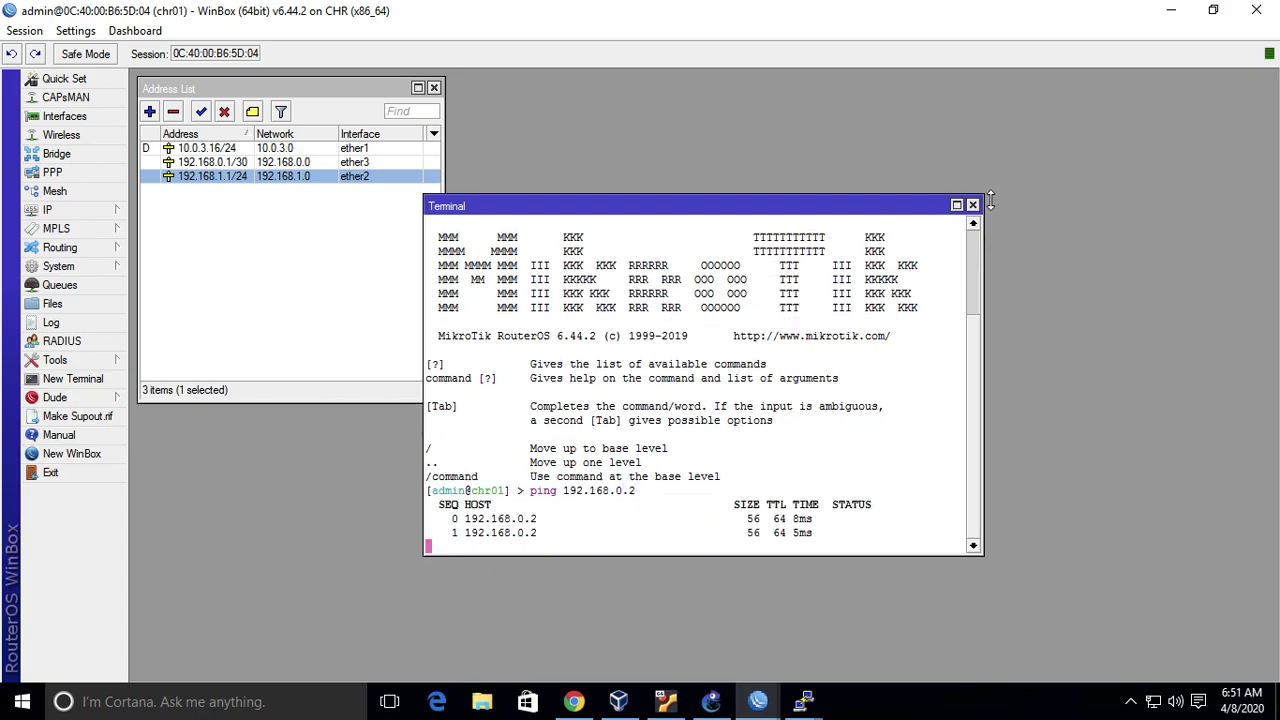
pyautogui.hotkey('ctrl', 'c')
pyautogui.click(972, 204)
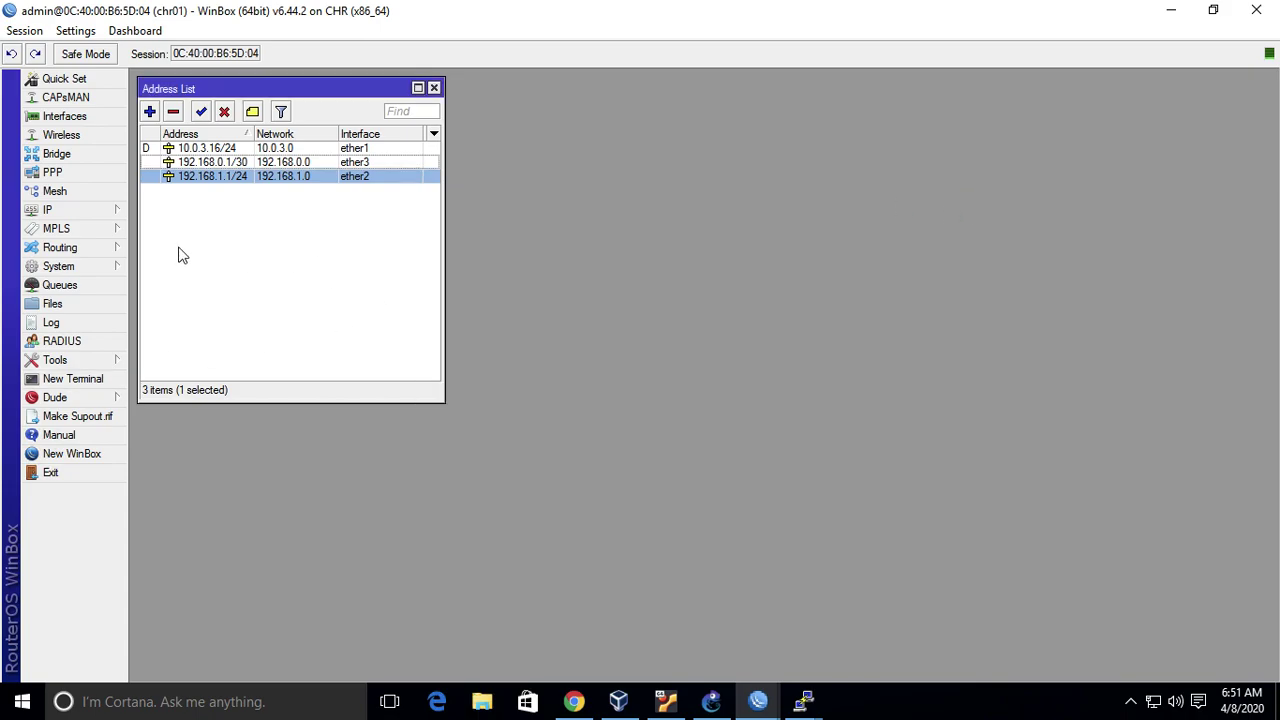
# - Review chr01's route list, including the default route via 10.0.3.2
pyautogui.click(97, 220)
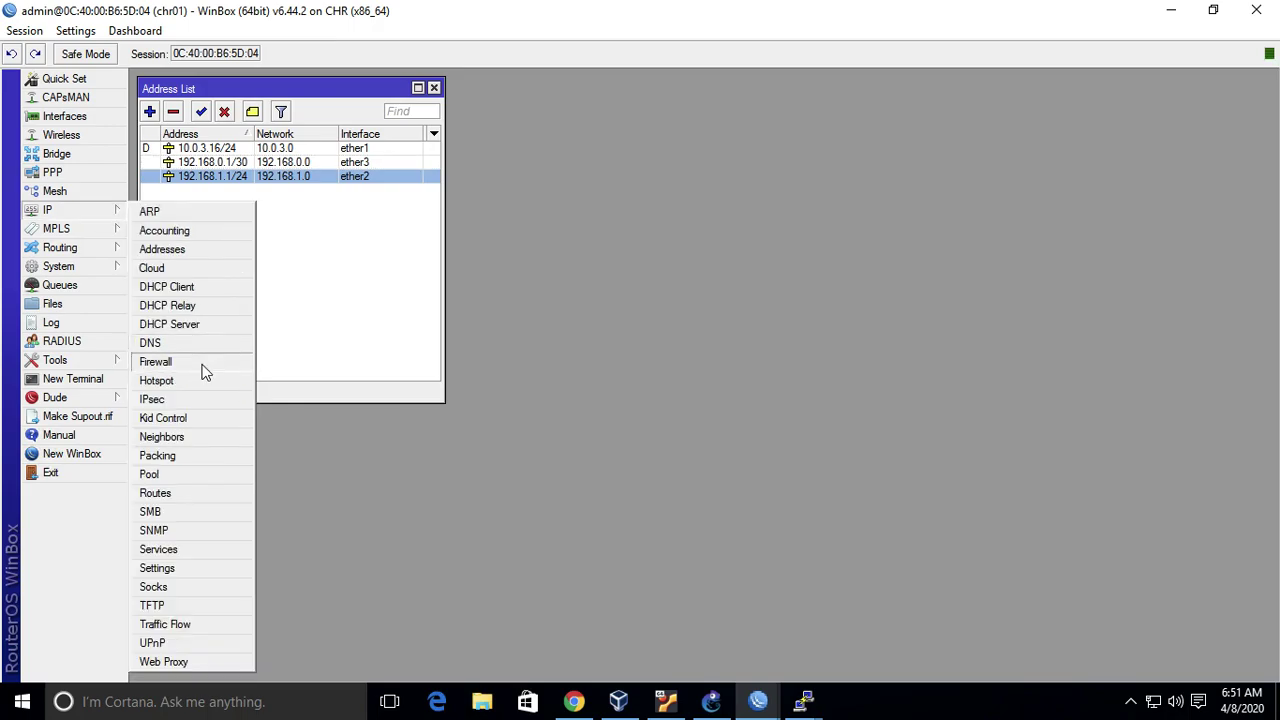
pyautogui.click(174, 493)
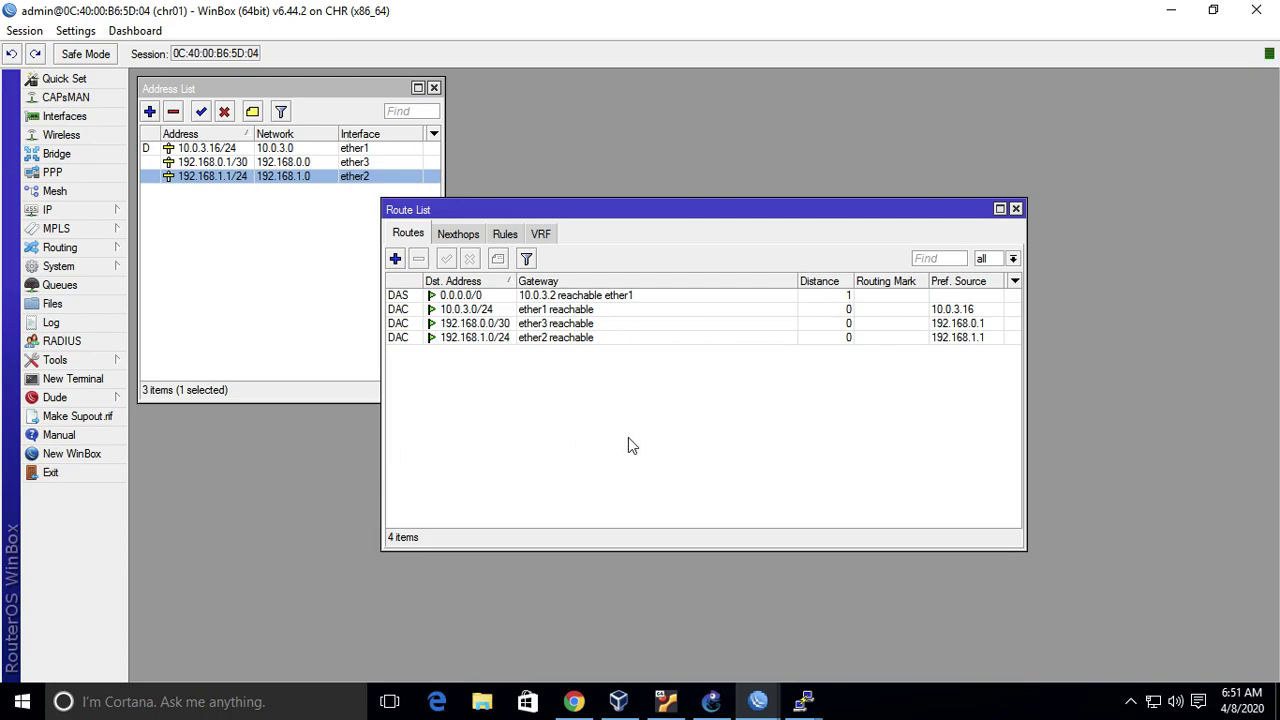
pyautogui.click(1016, 209)
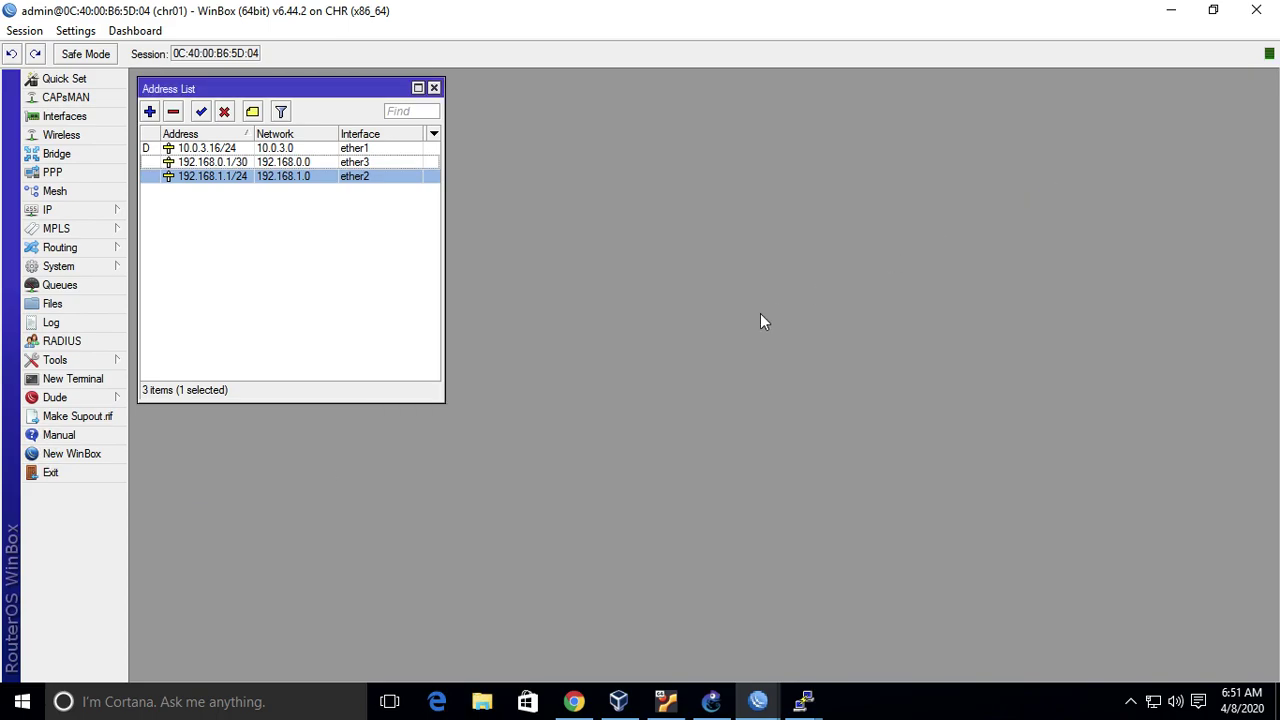
# - Cycle through the Guest-1 console and both routers' WinBox sessions, ending on the GNS3 basic_setup topology
pyautogui.moveTo(804, 700)
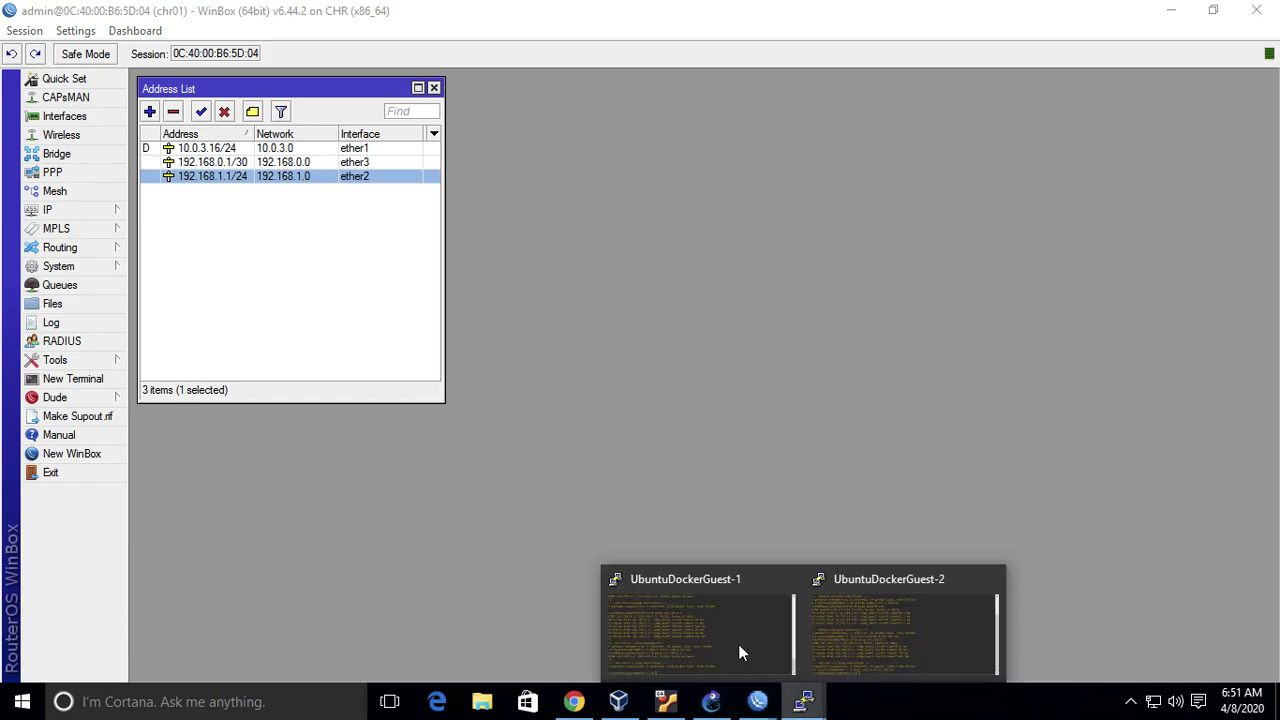
pyautogui.click(740, 645)
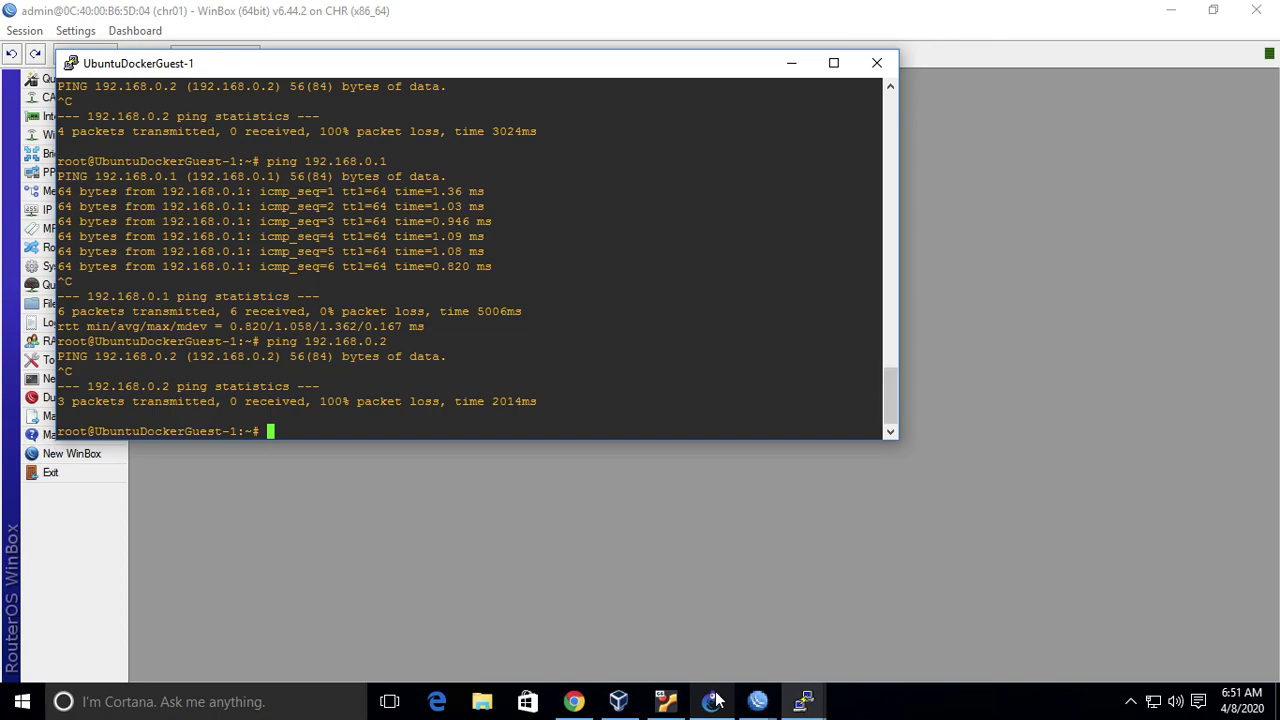
pyautogui.moveTo(620, 705)
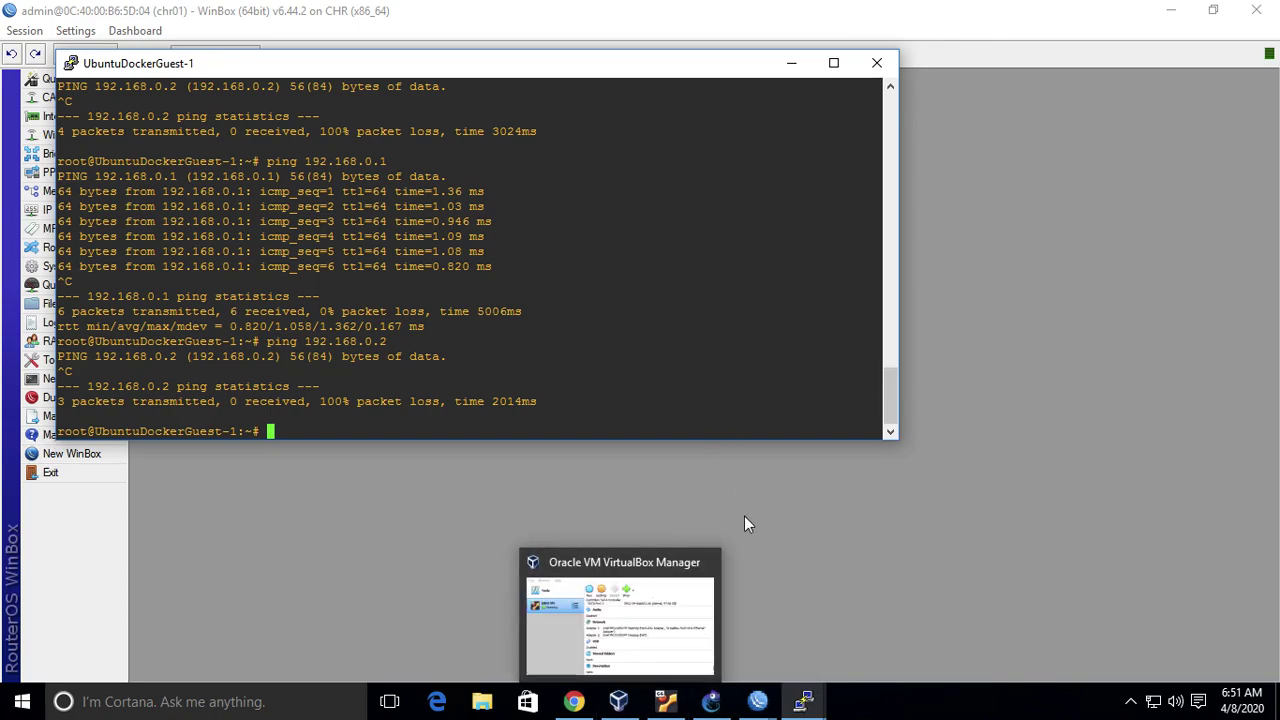
pyautogui.click(744, 516)
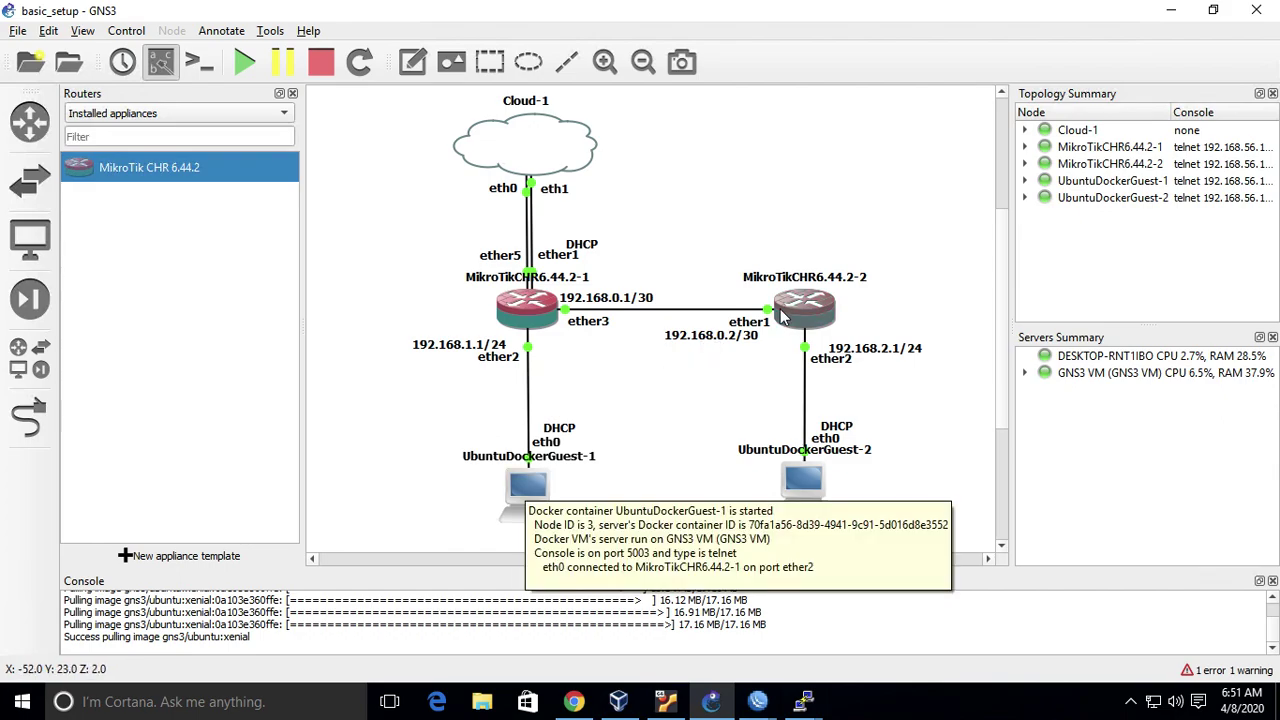
pyautogui.moveTo(546, 502)
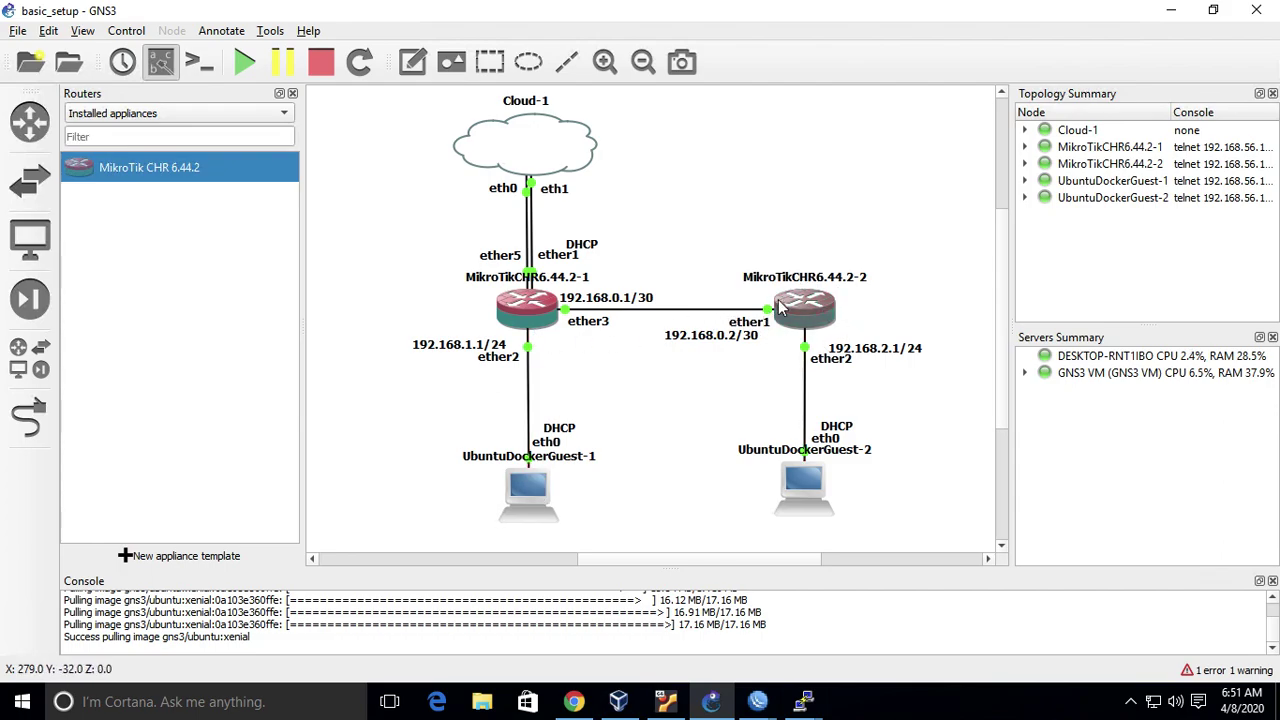
pyautogui.moveTo(778, 307)
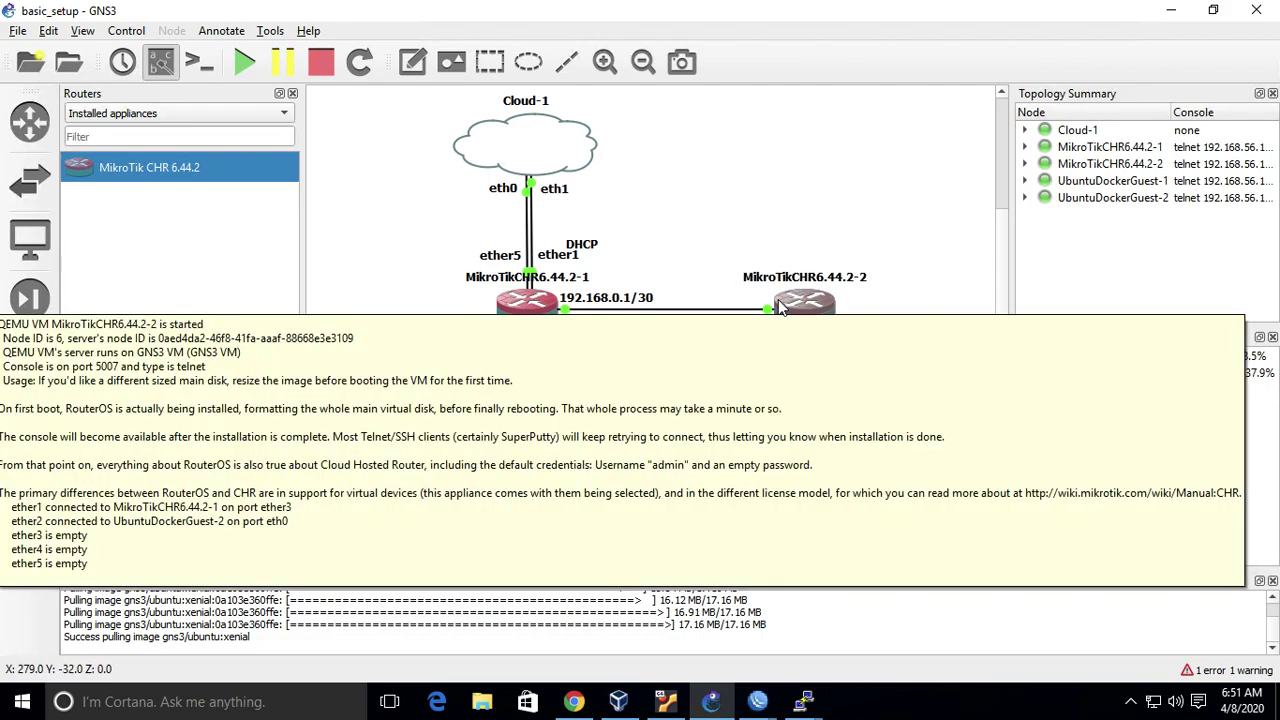
pyautogui.moveTo(758, 701)
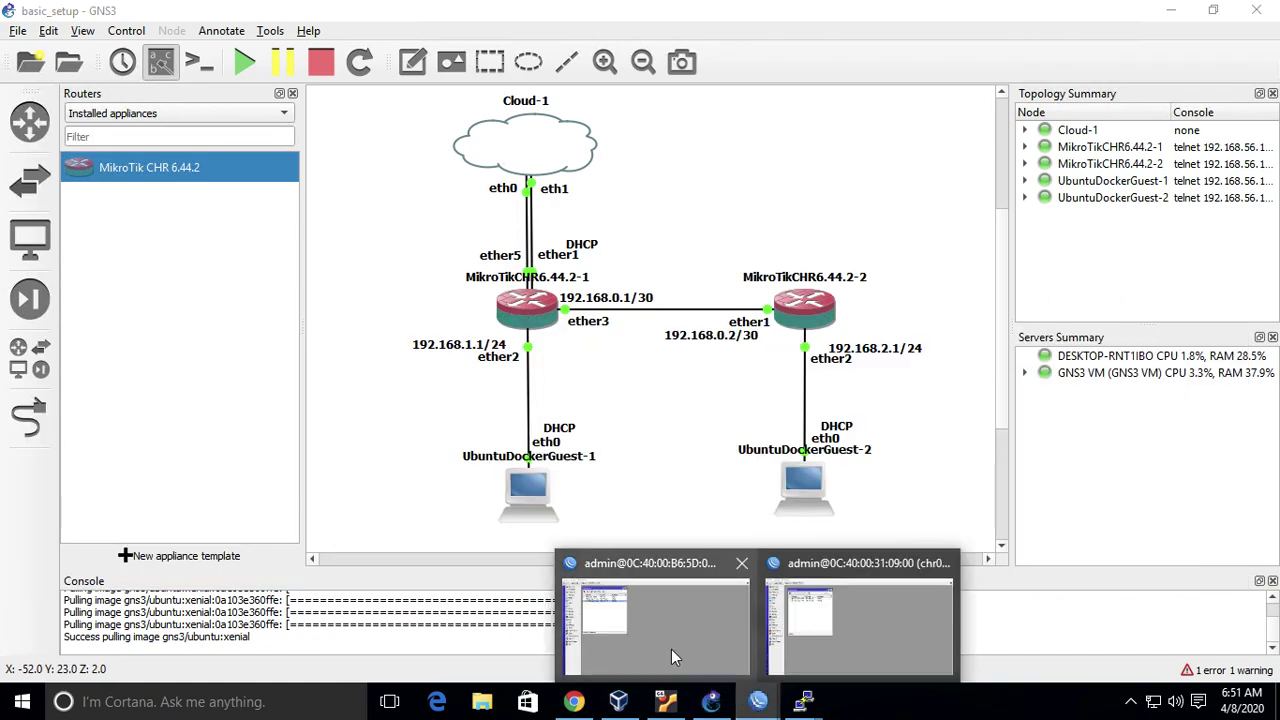
pyautogui.click(671, 655)
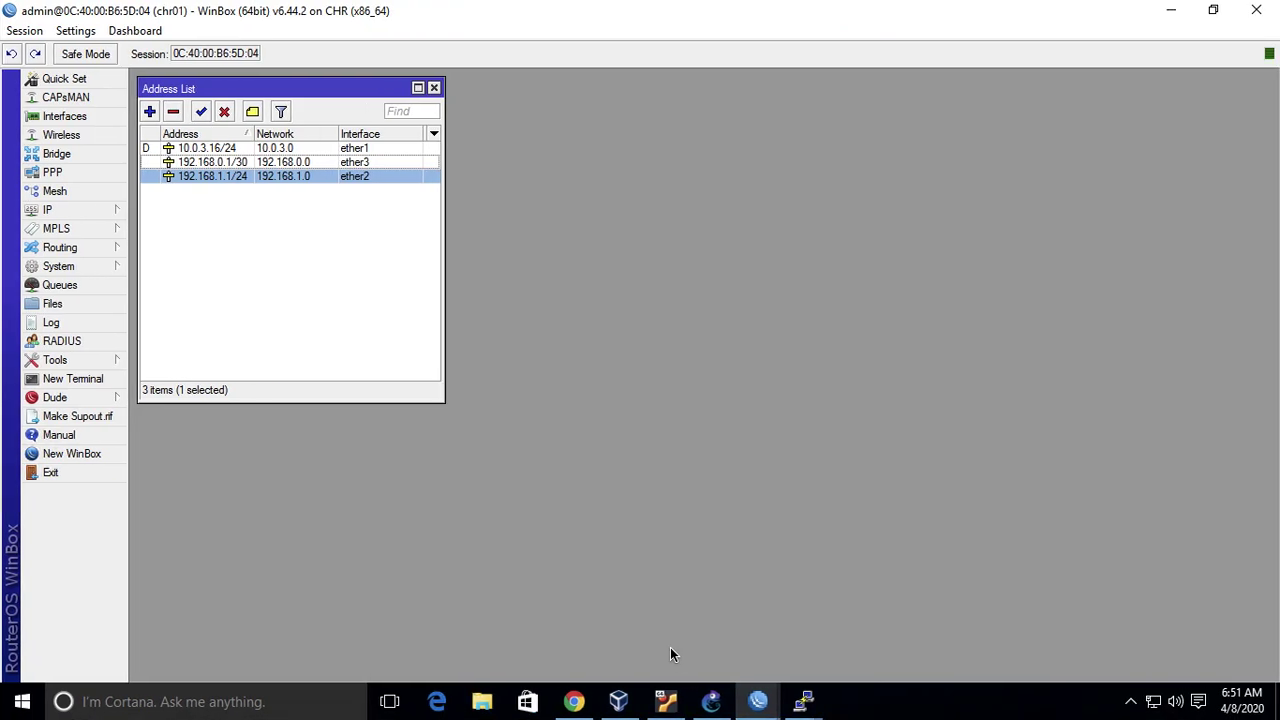
pyautogui.click(725, 704)
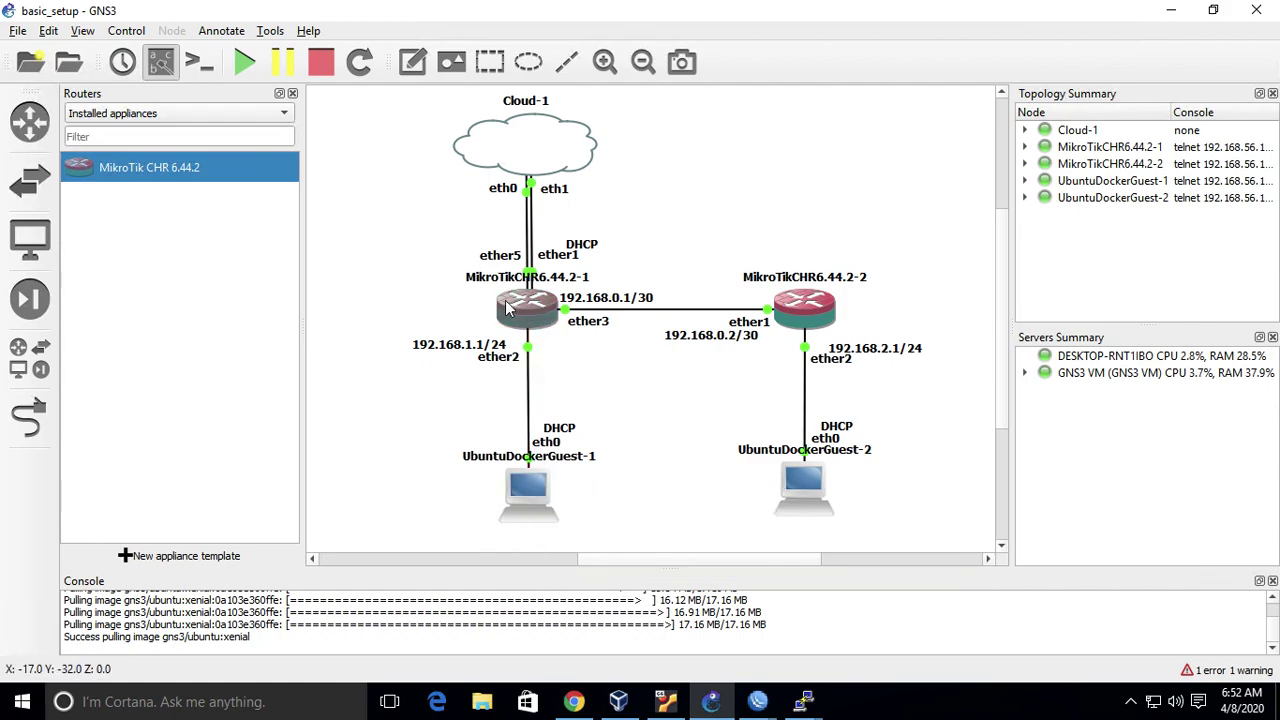
pyautogui.moveTo(514, 300)
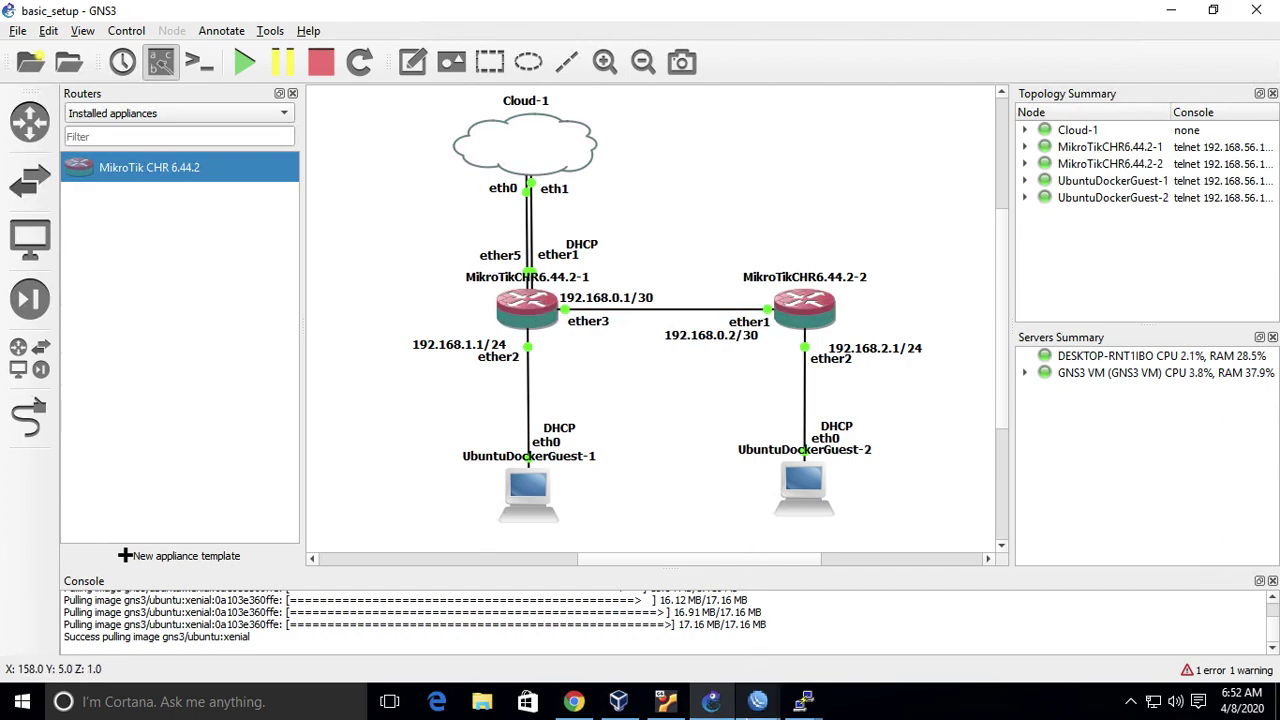
# - Open chr02's IP route list in WinBox and start a new route
pyautogui.moveTo(757, 701)
pyautogui.click(862, 581)
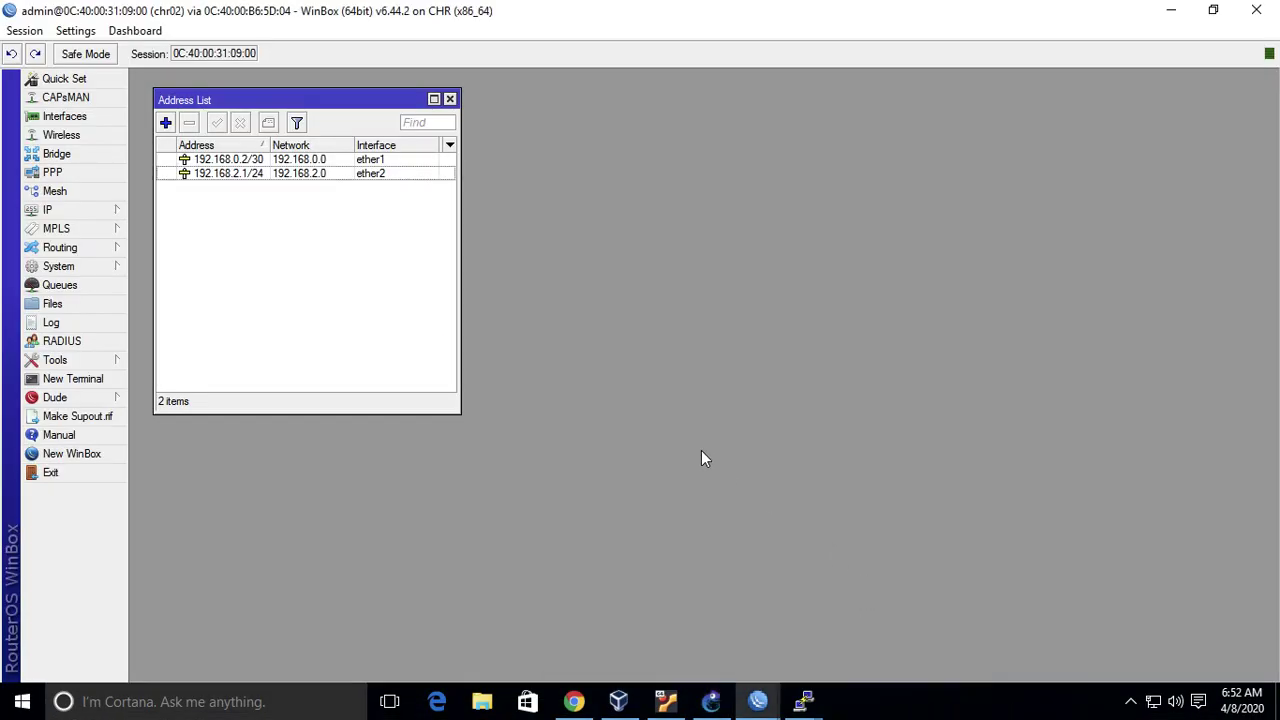
pyautogui.click(50, 212)
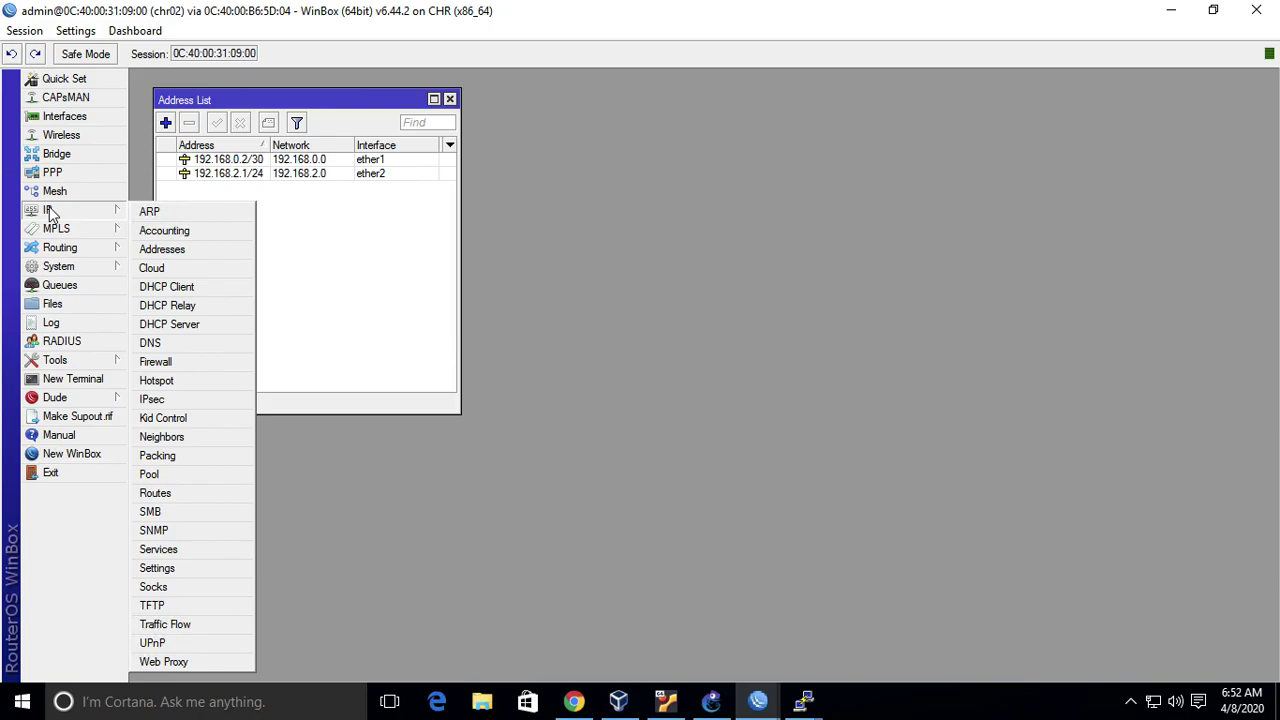
pyautogui.click(207, 494)
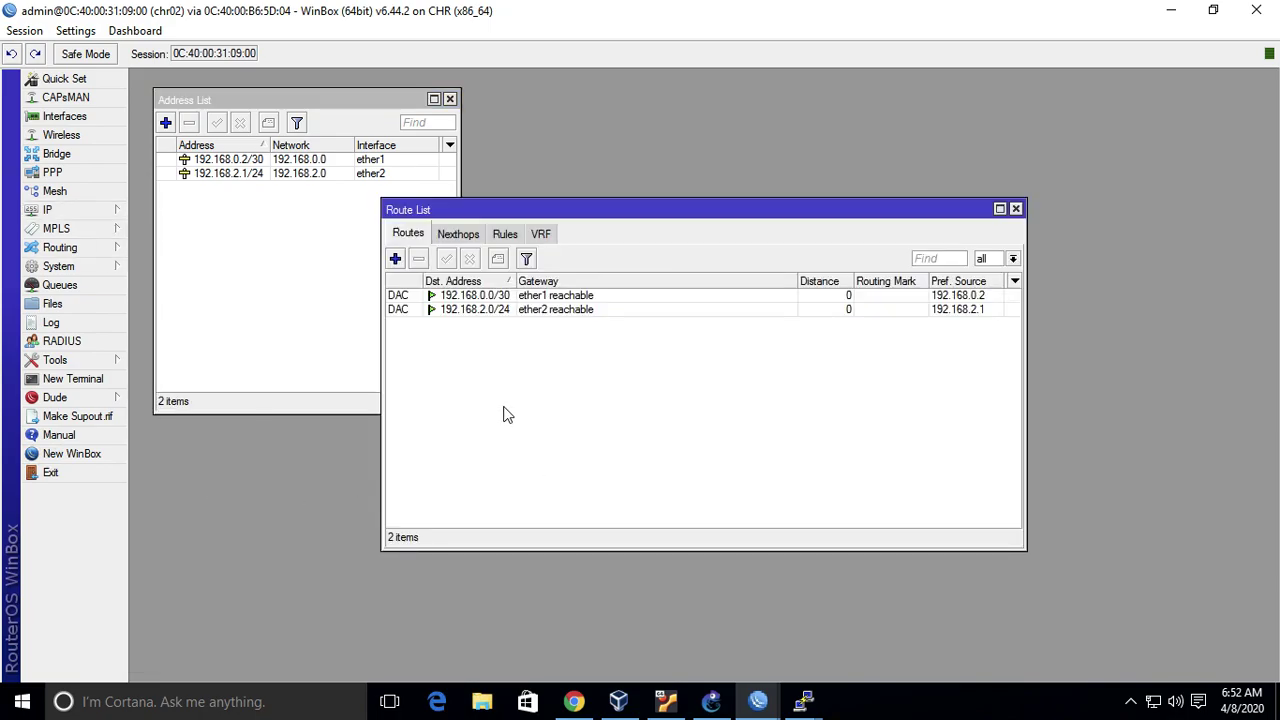
pyautogui.click(401, 263)
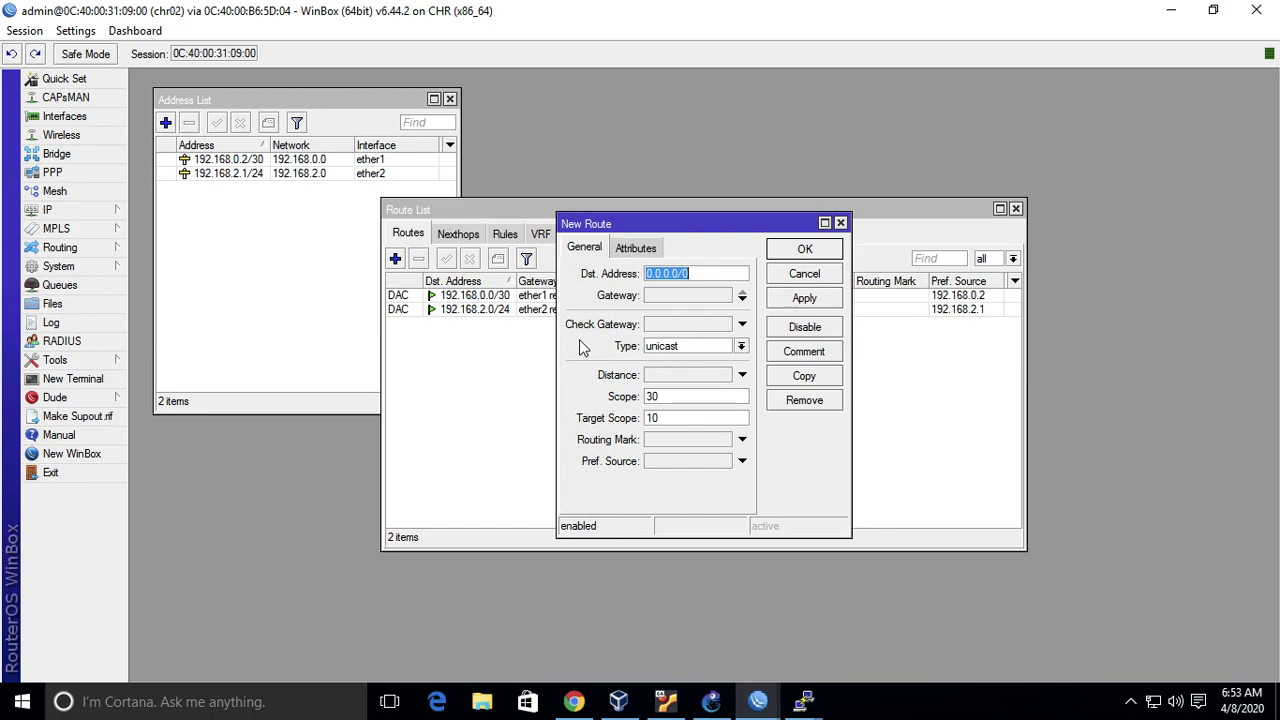
# - Give the 0.0.0.0/0 route gateway 192.168.0.1 and save it
pyautogui.click(742, 299)
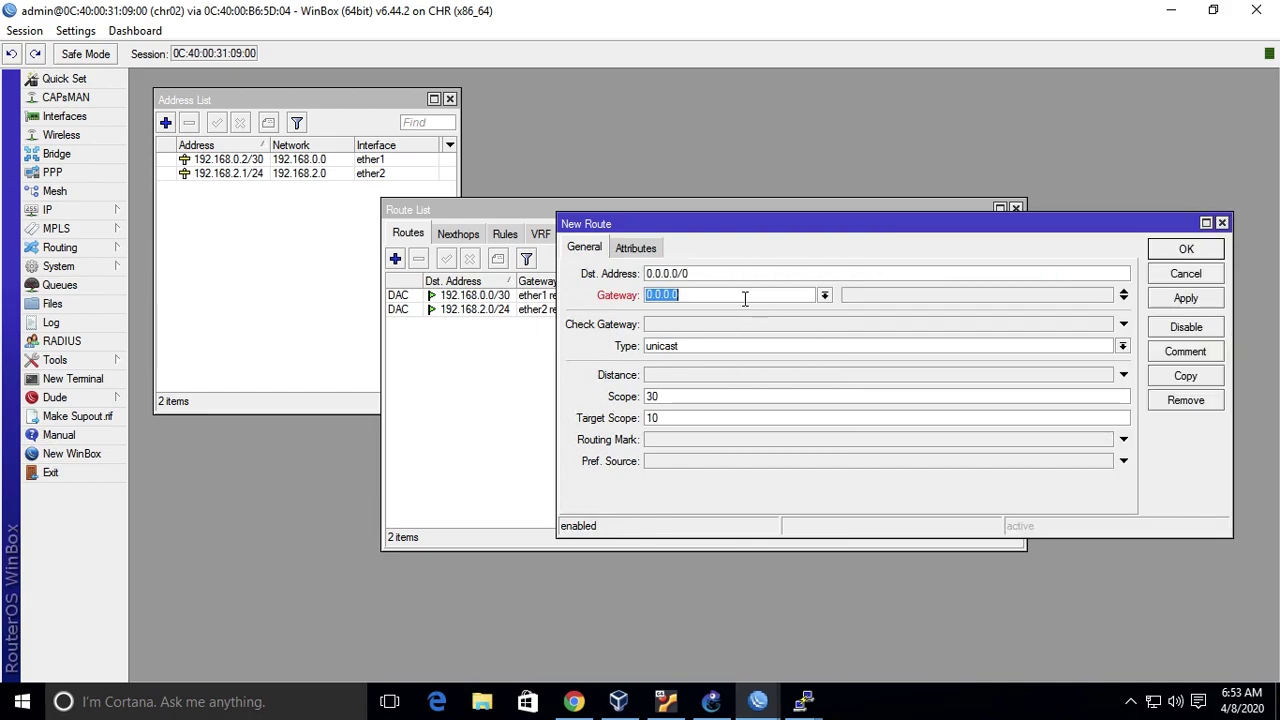
pyautogui.hotkey('ctrl', 'Left')
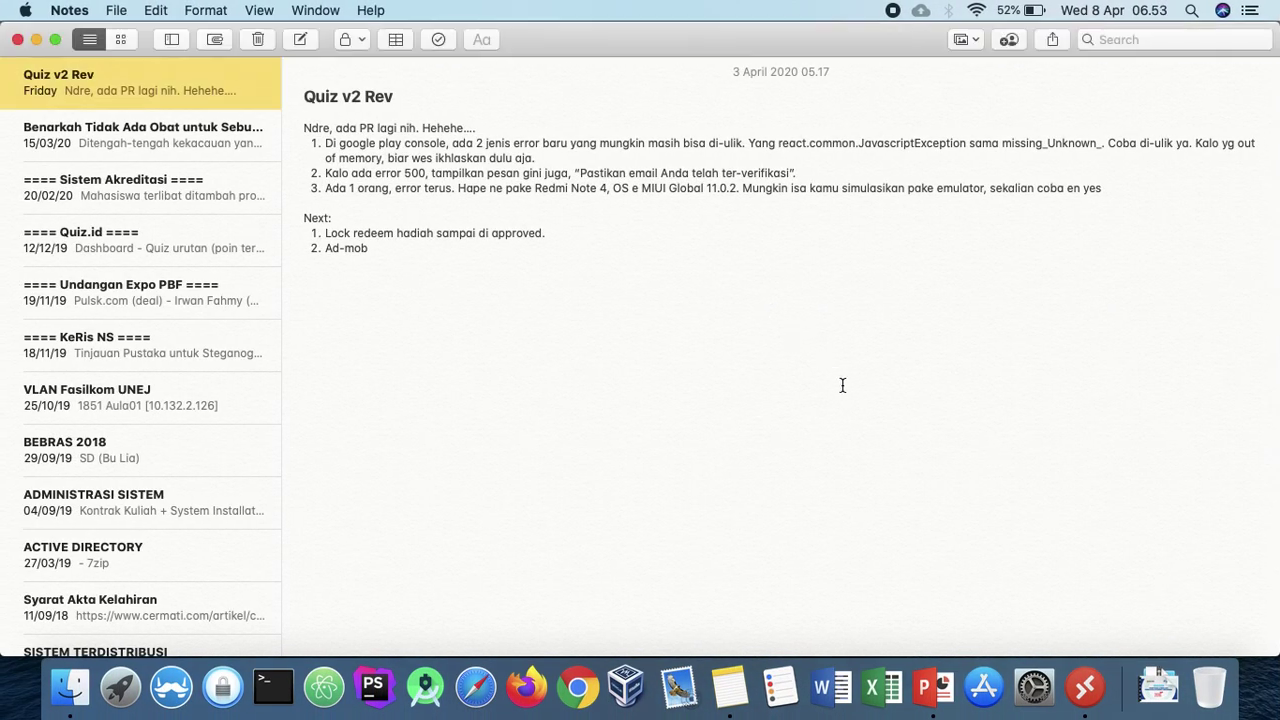
pyautogui.press('super+Tab')
pyautogui.hotkey('ctrl', 'Right')
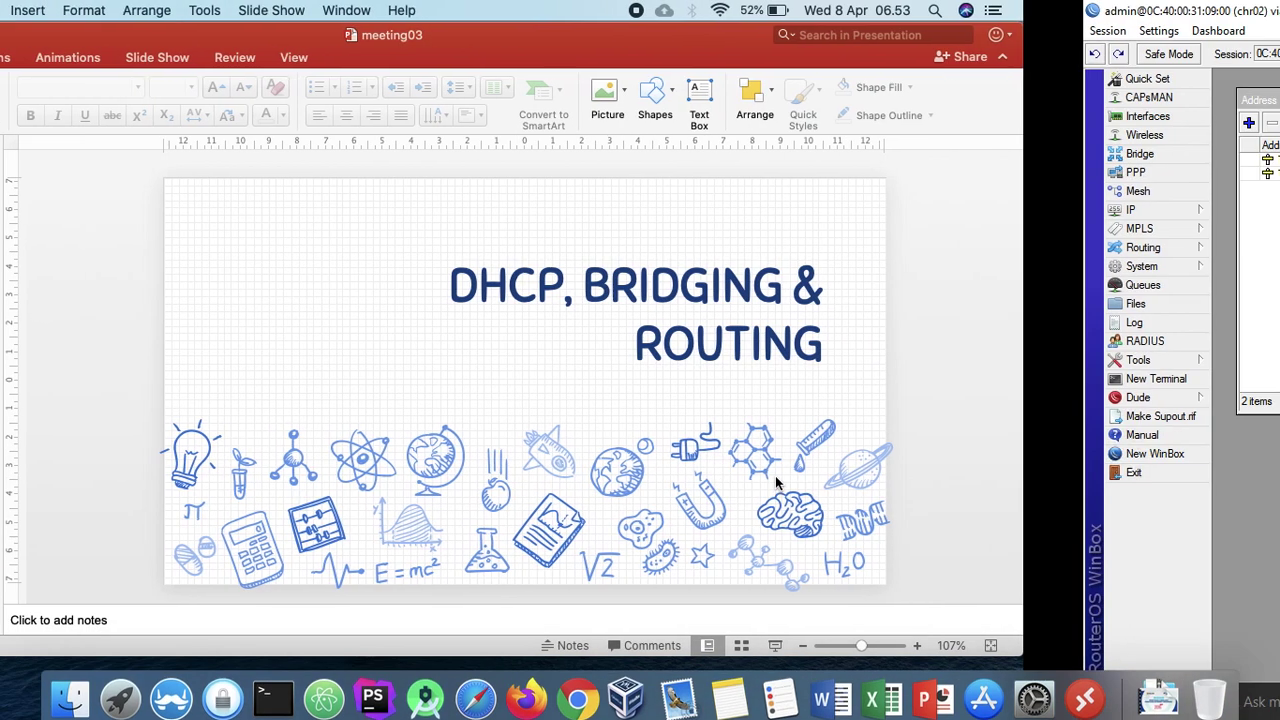
pyautogui.click(712, 701)
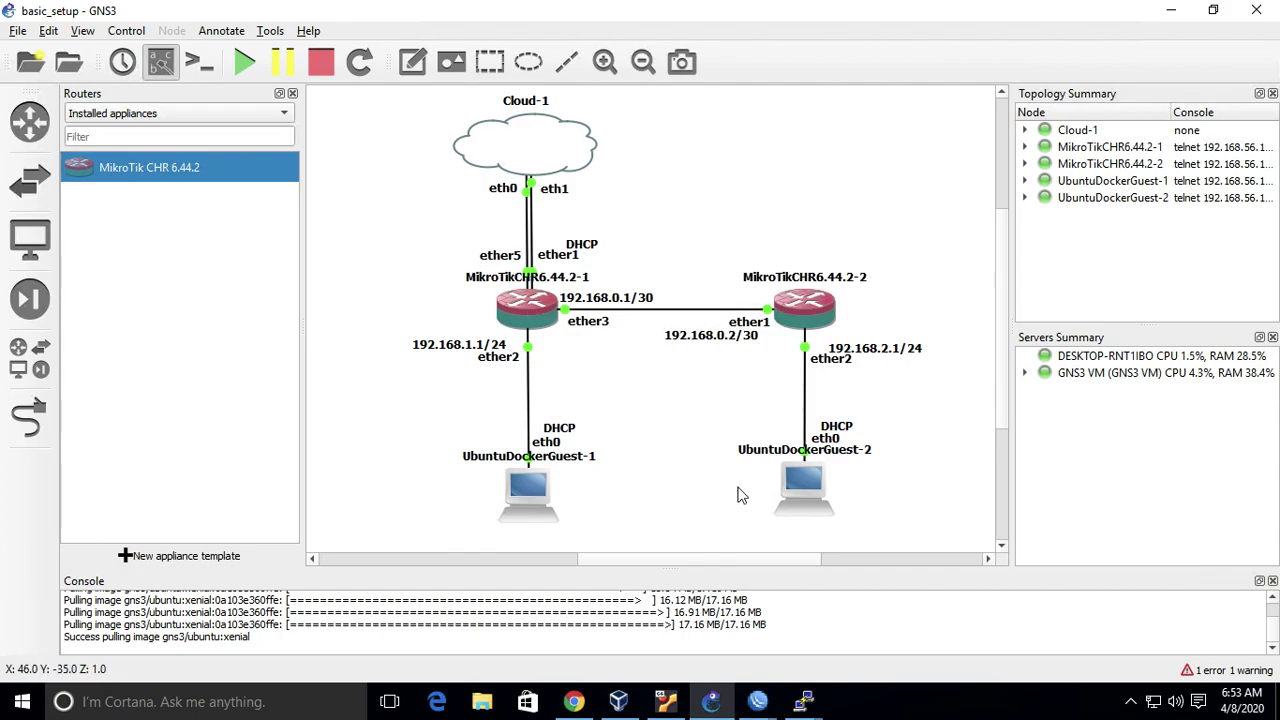
pyautogui.moveTo(757, 700)
pyautogui.click(660, 645)
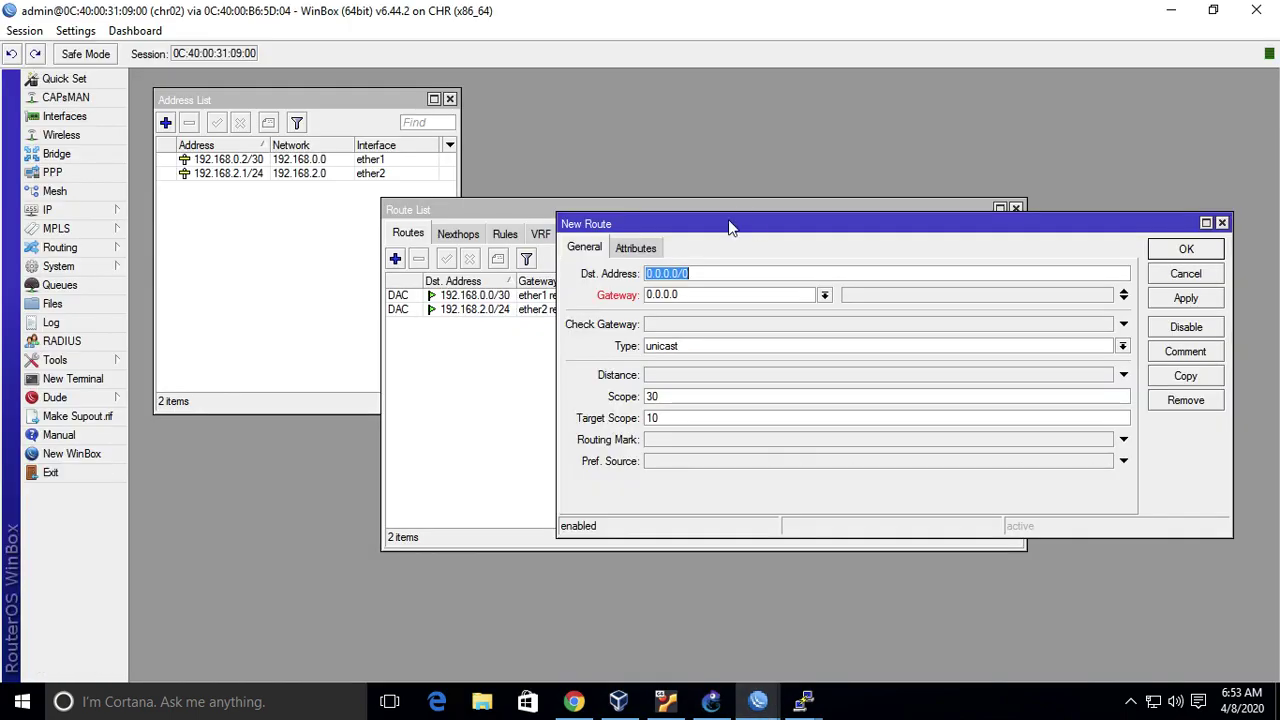
pyautogui.press('Tab')
pyautogui.write('192.168.')
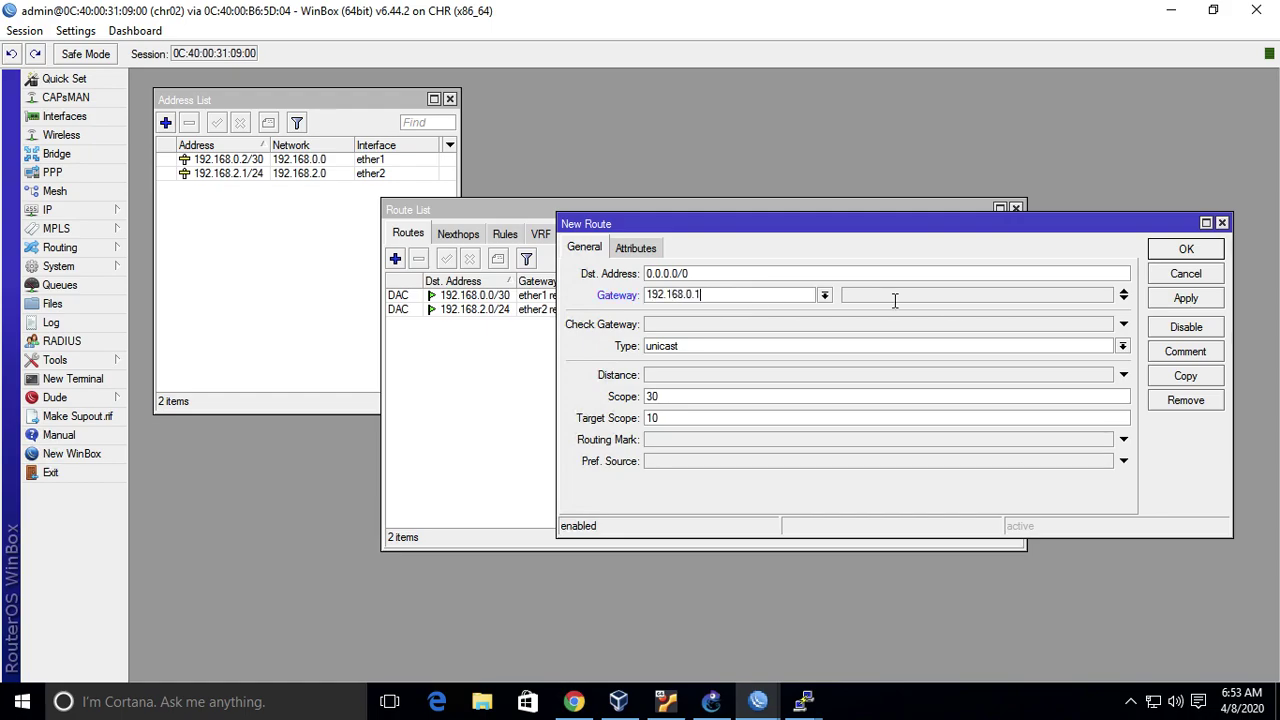
pyautogui.click(1180, 254)
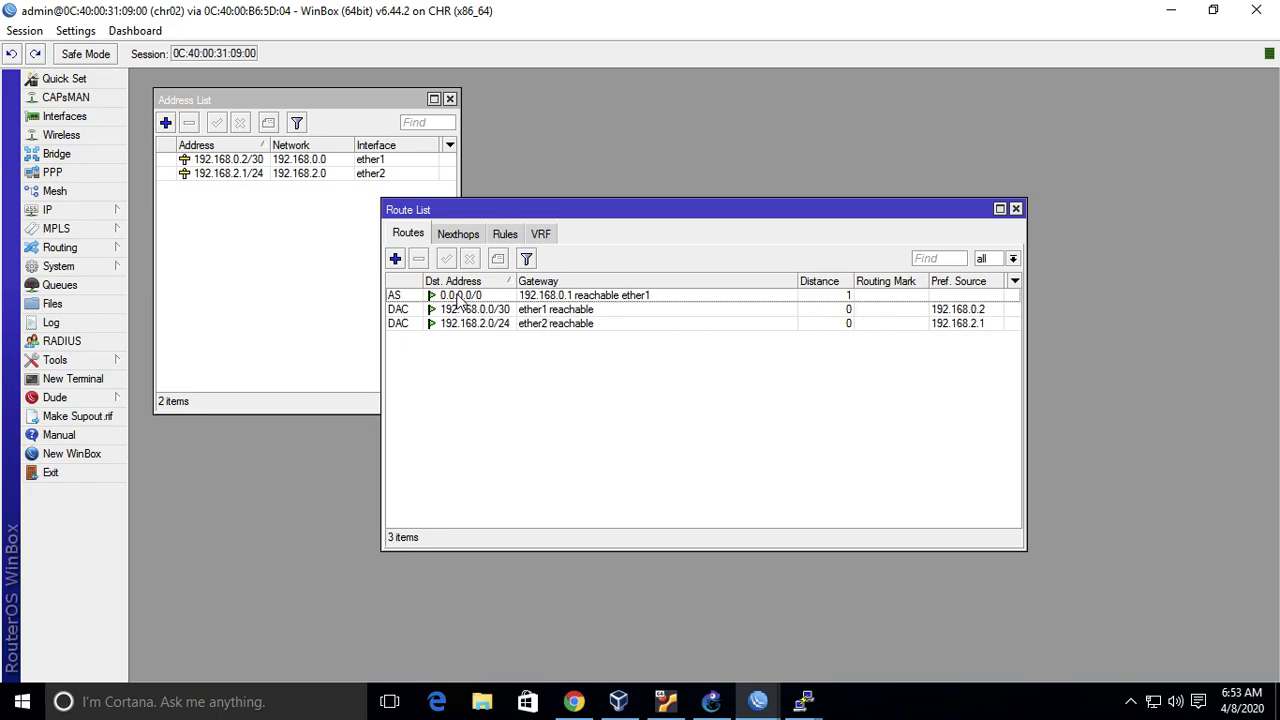
# - Re-ping 192.168.0.2 from UbuntuDockerGuest-1, now getting 0% packet loss
pyautogui.click(803, 701)
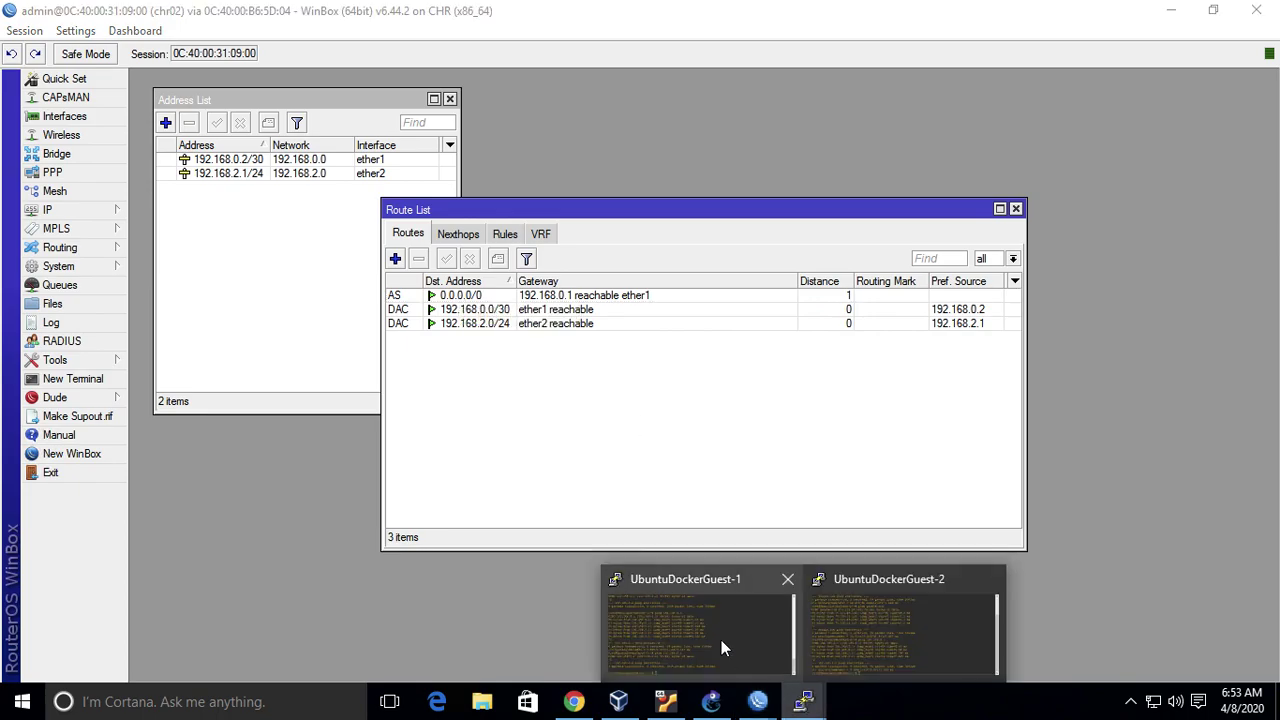
pyautogui.click(724, 648)
pyautogui.press('Up')
pyautogui.press('Return')
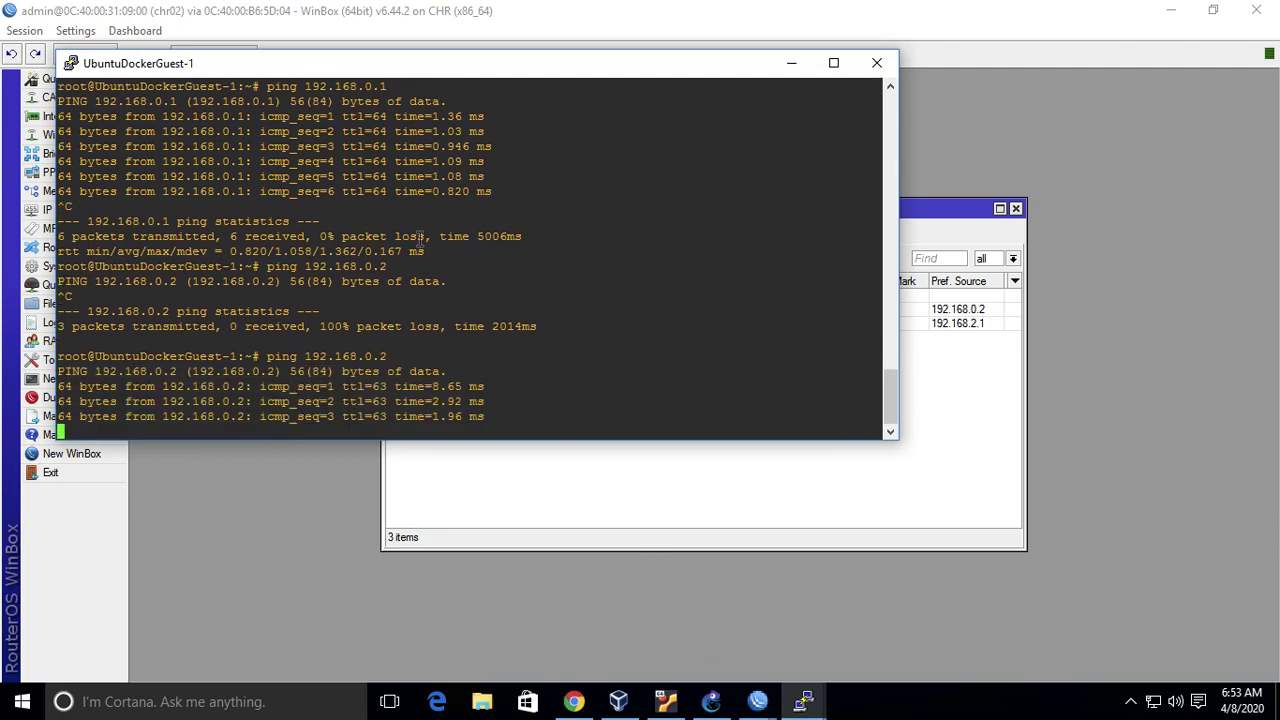
pyautogui.hotkey('ctrl', 'c')
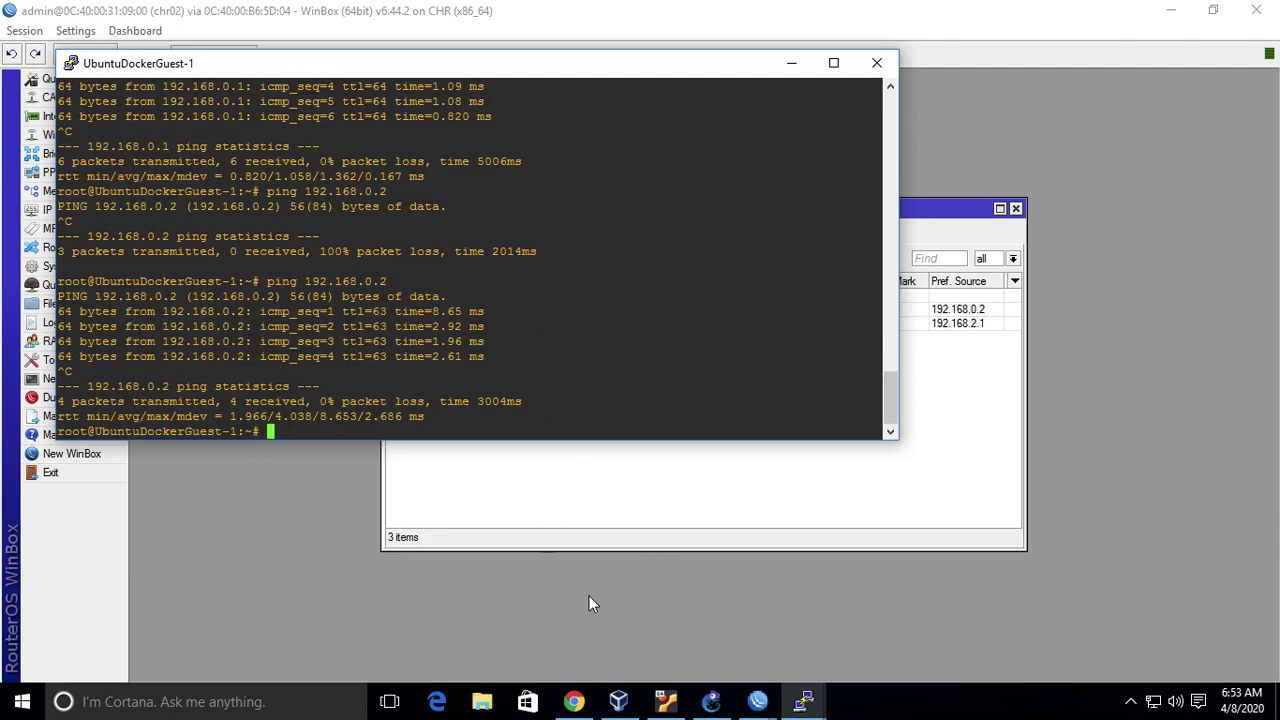
pyautogui.click(714, 701)
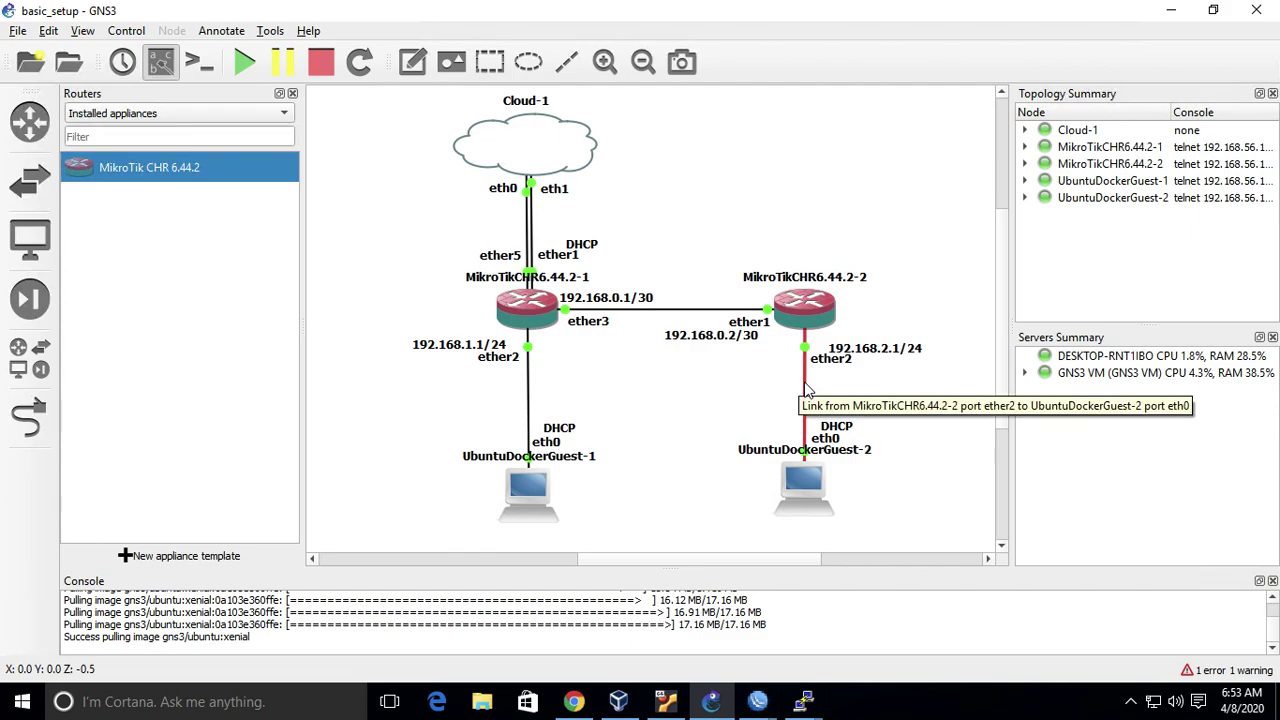
# - Run ifconfig on UbuntuDockerGuest-2 to read its address 192.168.2.254
pyautogui.moveTo(800, 706)
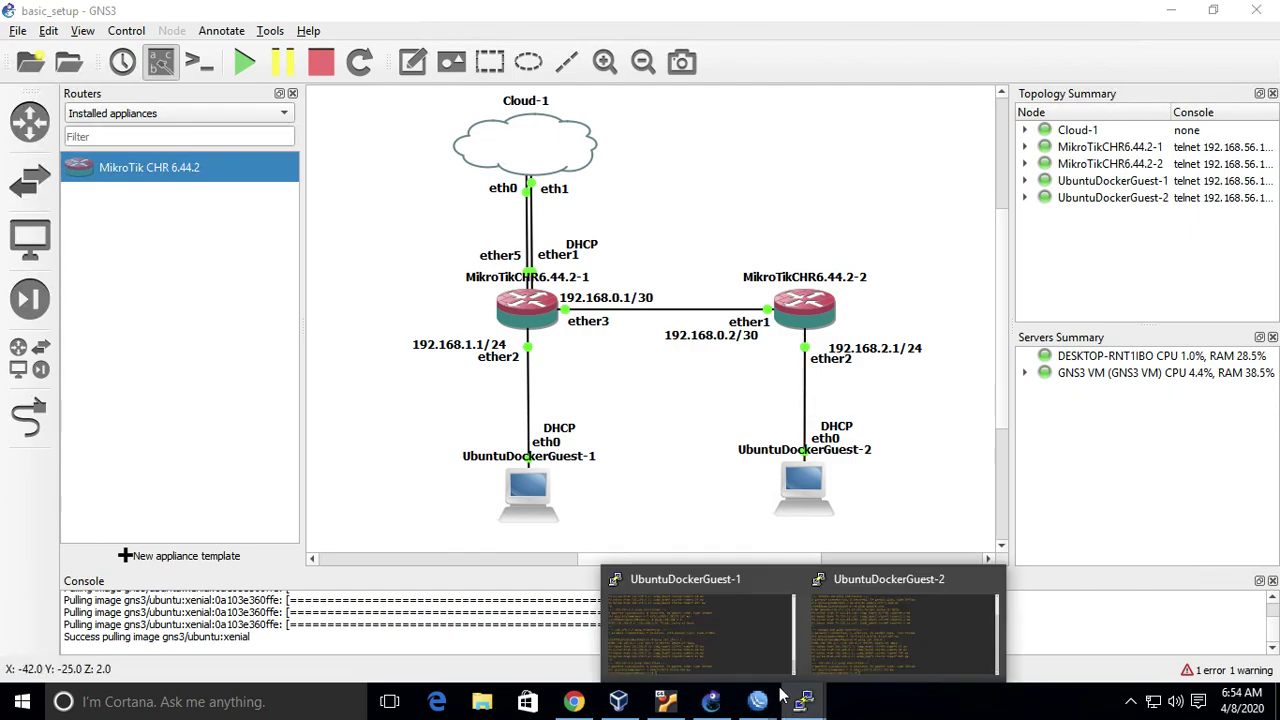
pyautogui.click(698, 630)
pyautogui.write('ping 192.168.')
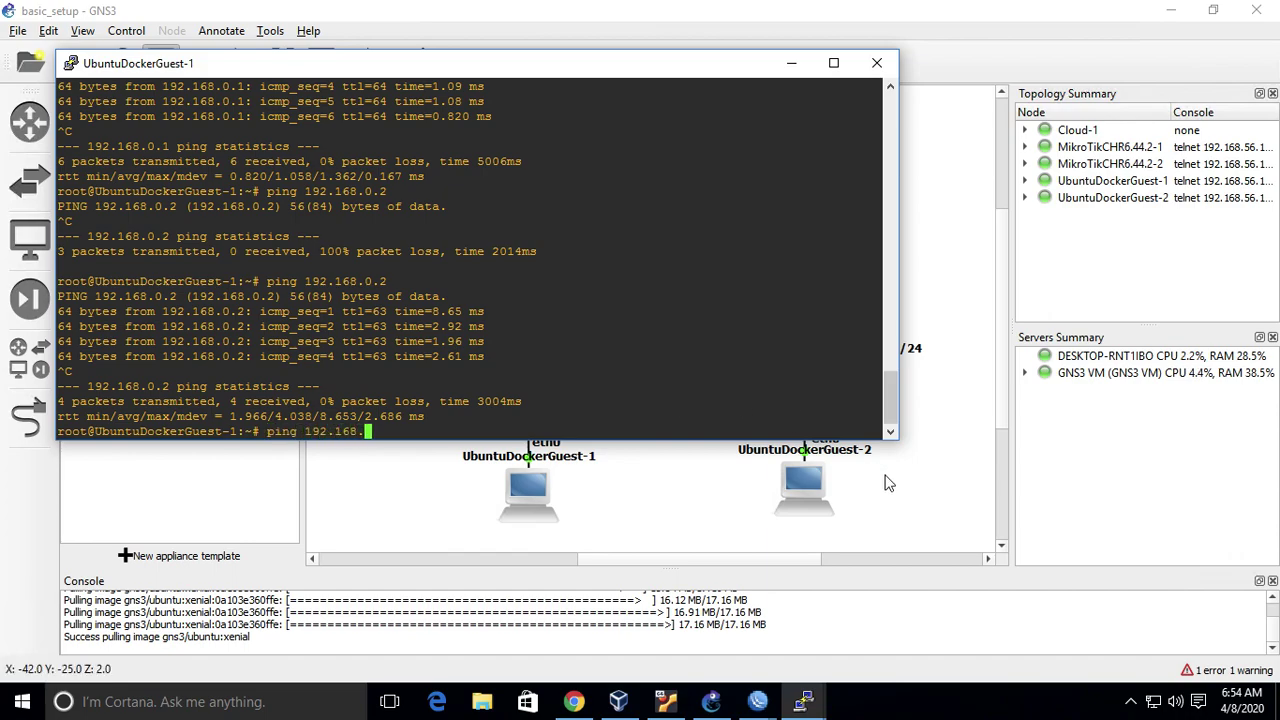
pyautogui.click(885, 483)
pyautogui.moveTo(800, 703)
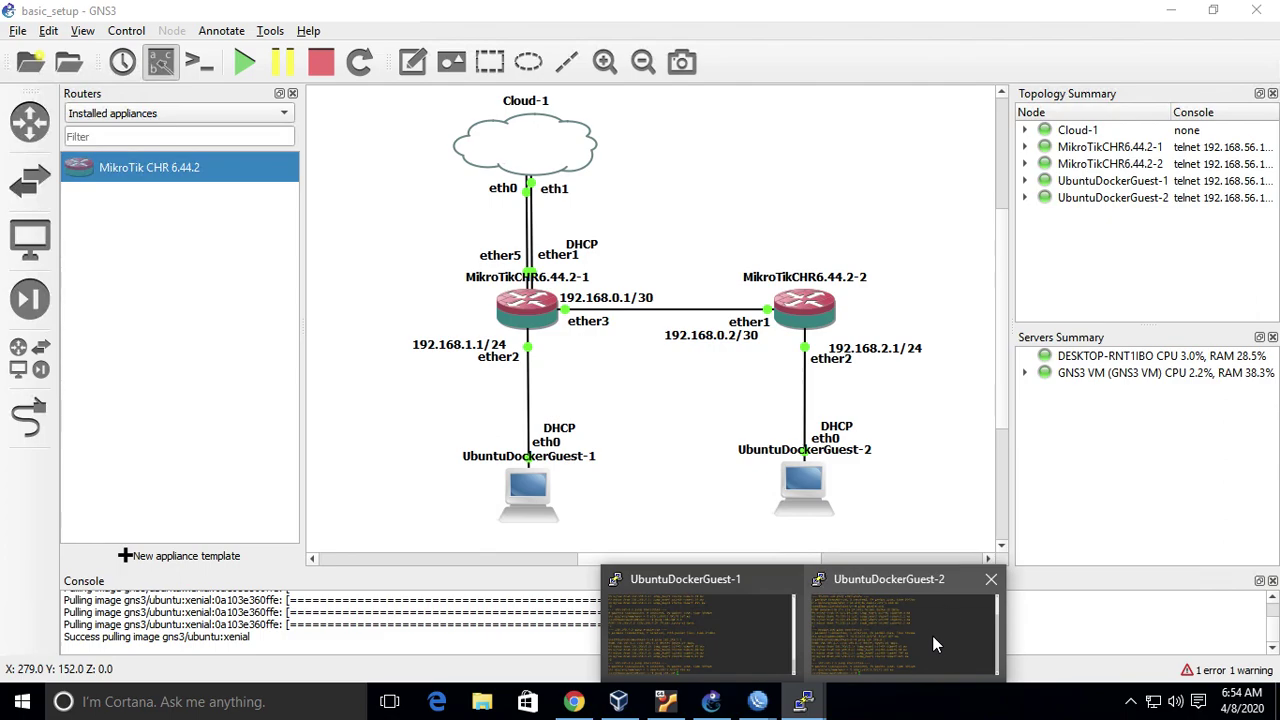
pyautogui.click(932, 635)
pyautogui.write('ifconfig')
pyautogui.press('Return')
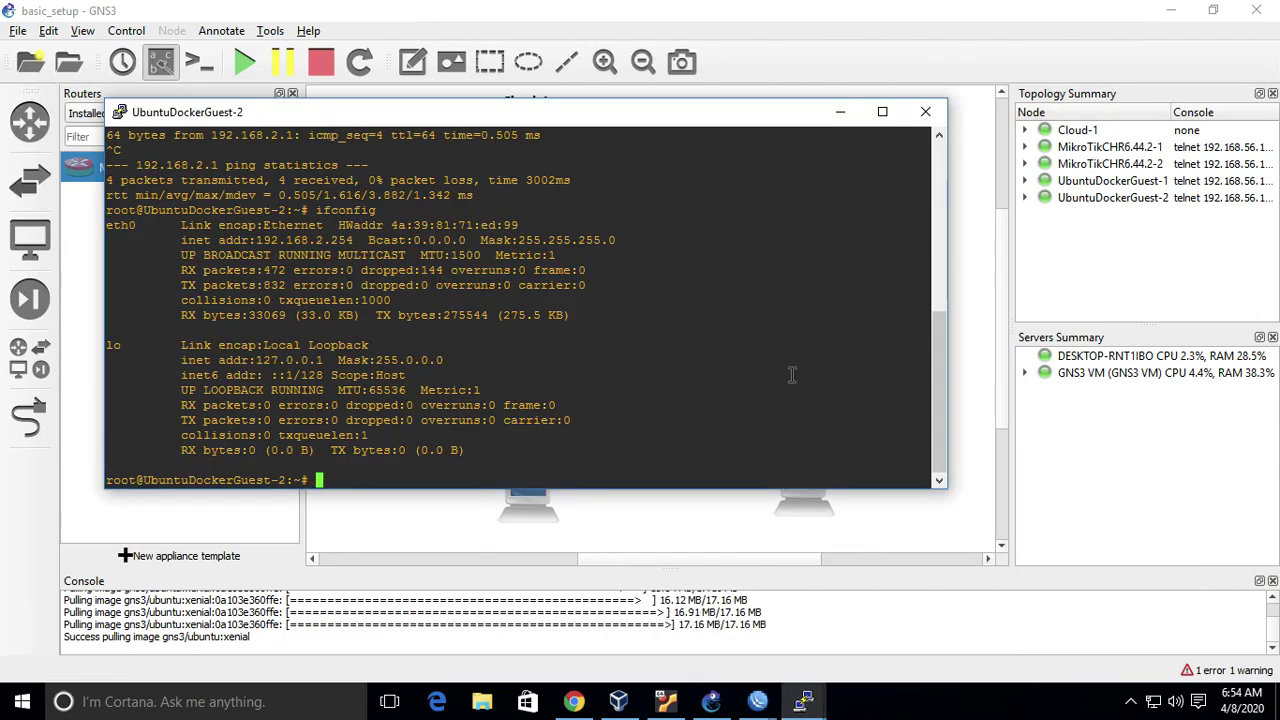
pyautogui.moveTo(626, 116); pyautogui.dragTo(955, 302)
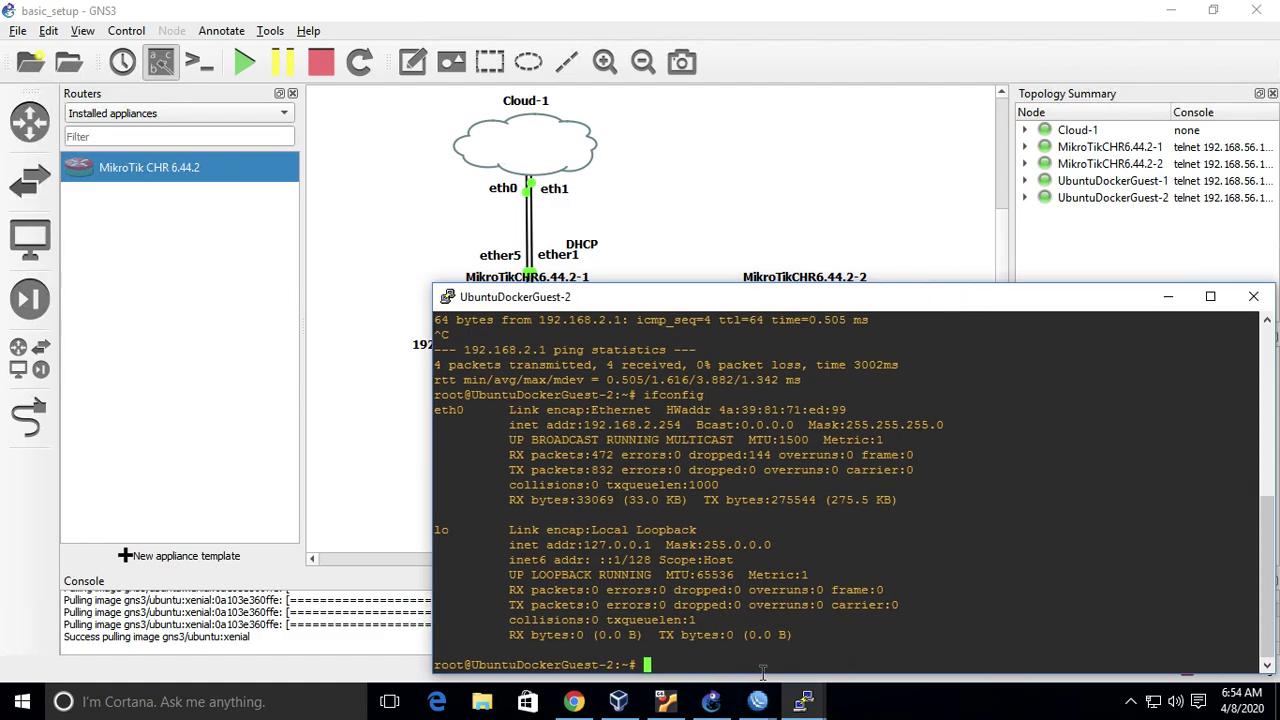
# - Ping 192.168.2.254 from UbuntuDockerGuest-1, which gets no replies
pyautogui.moveTo(800, 701)
pyautogui.click(700, 640)
pyautogui.write('ping 192.168.2.254')
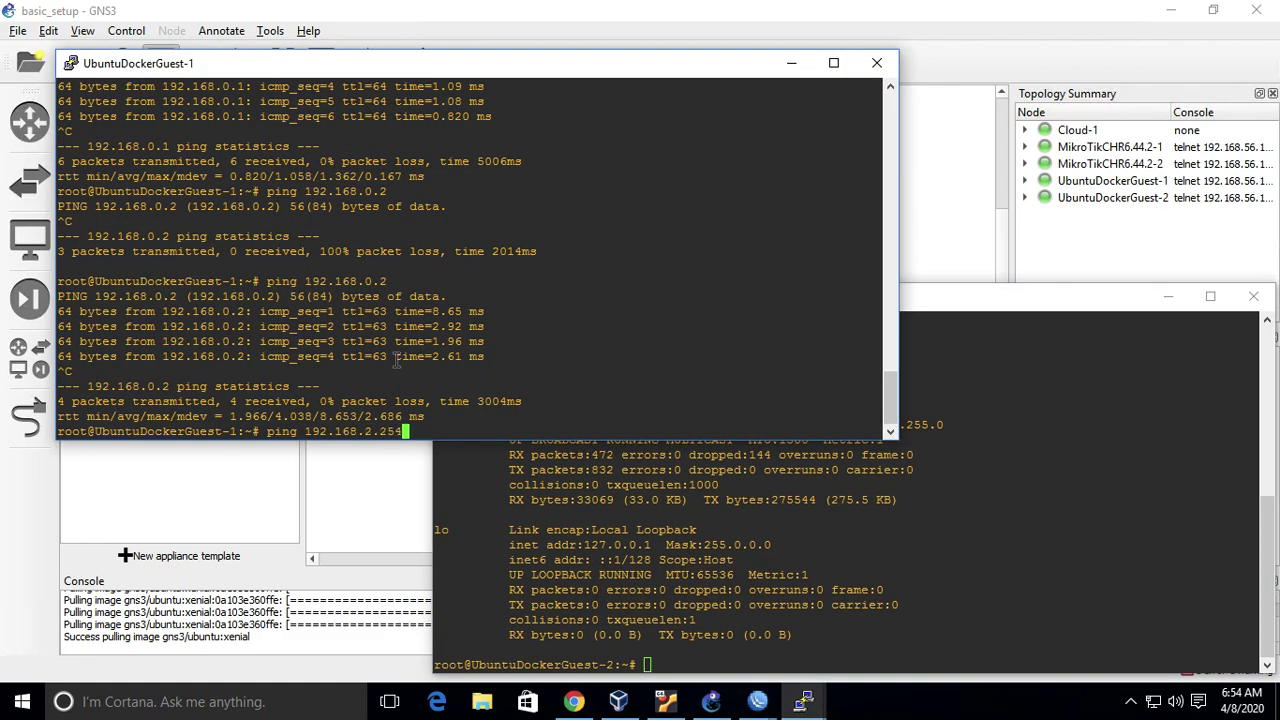
pyautogui.press('Return')
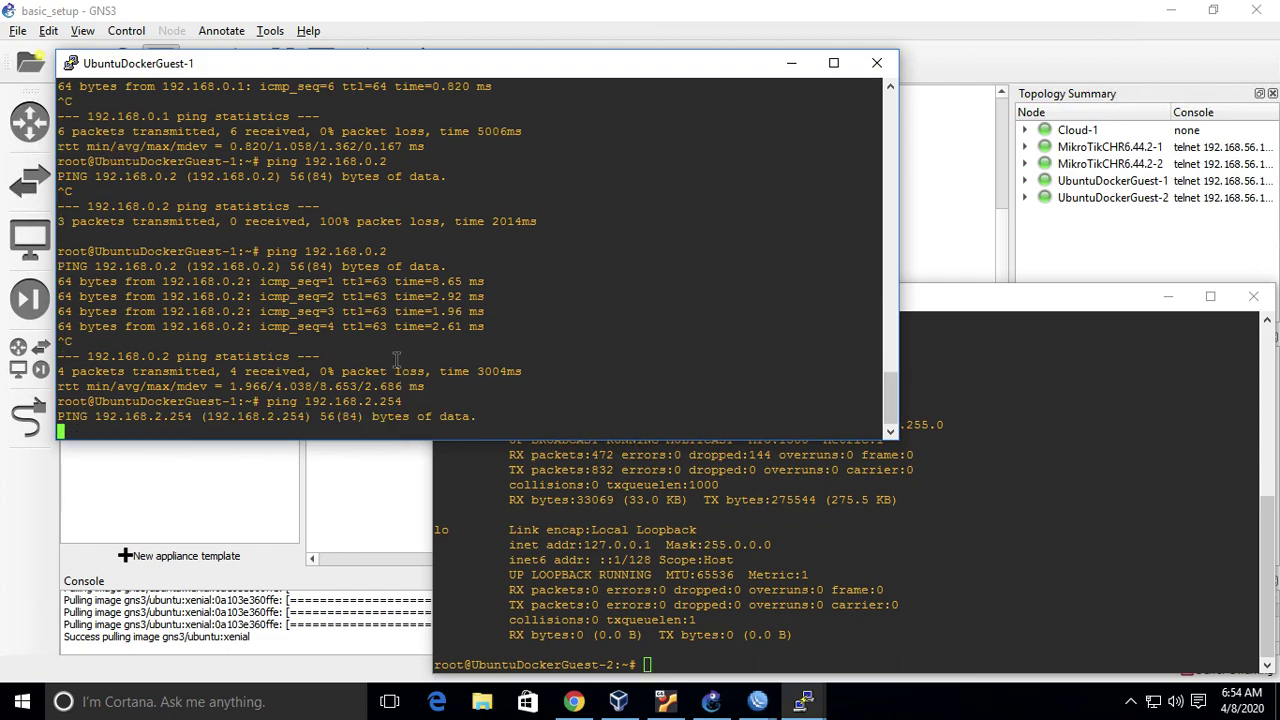
pyautogui.hotkey('ctrl', 'c')
# - Traceroute 192.168.2.254 from Guest-1 and stop it once it stalls after 10.0.3.2
pyautogui.write('traceroute')
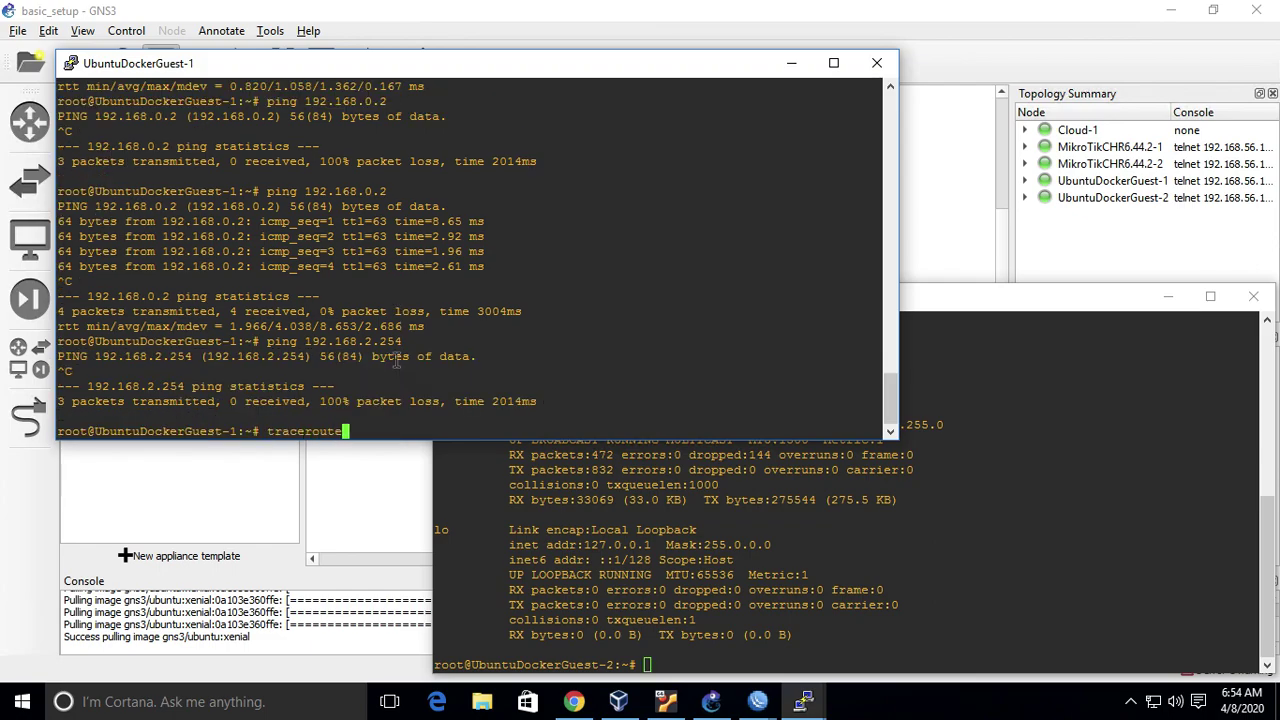
pyautogui.write(' 192.168.2.254')
pyautogui.press('Return')
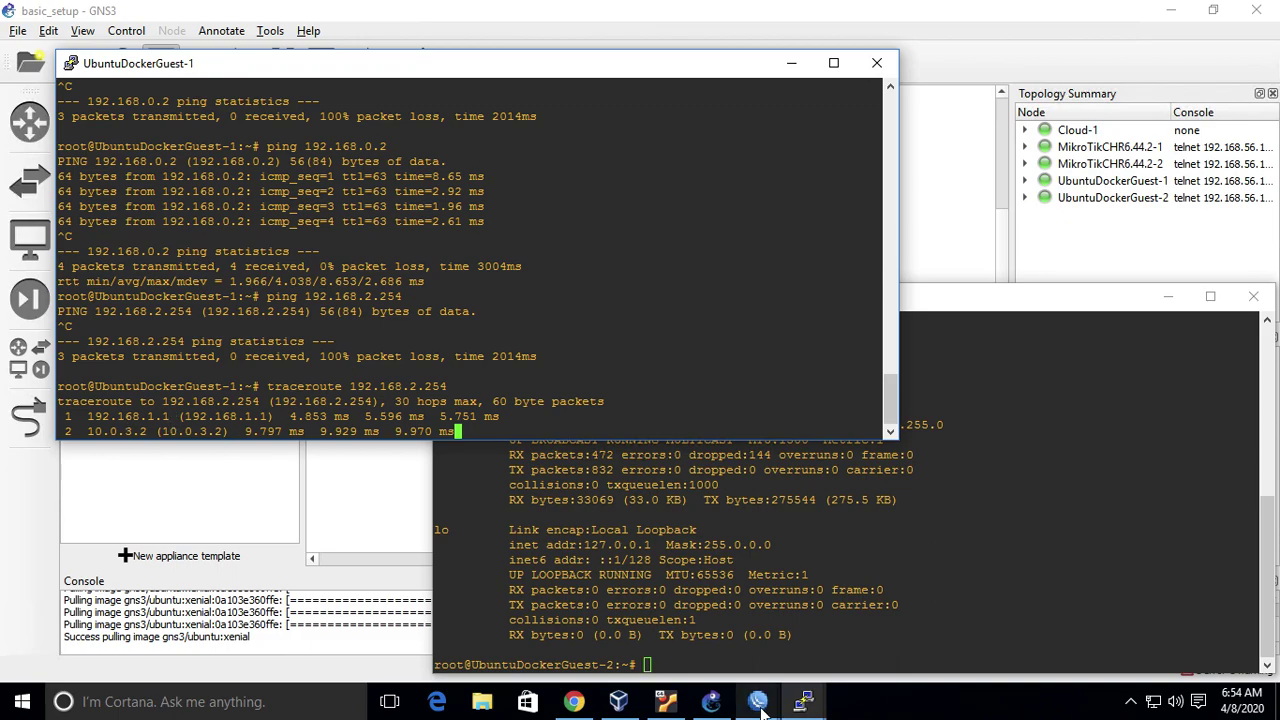
pyautogui.click(719, 707)
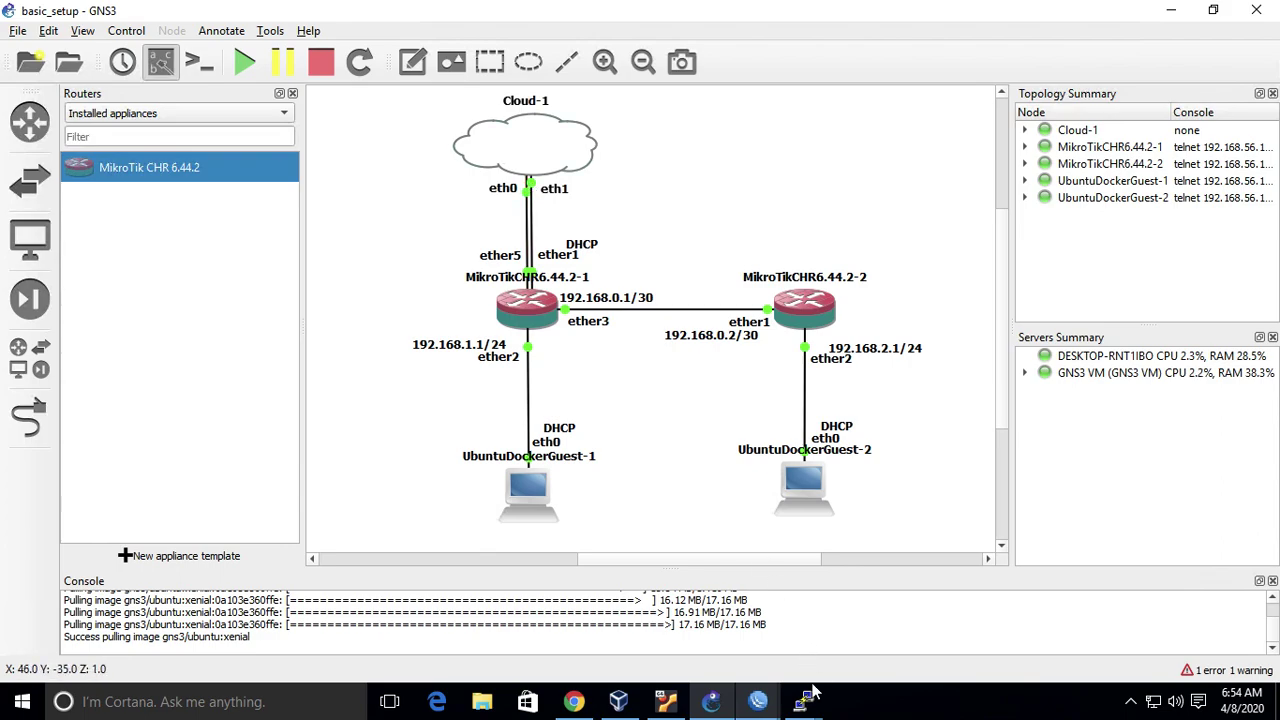
pyautogui.moveTo(804, 701)
pyautogui.click(733, 604)
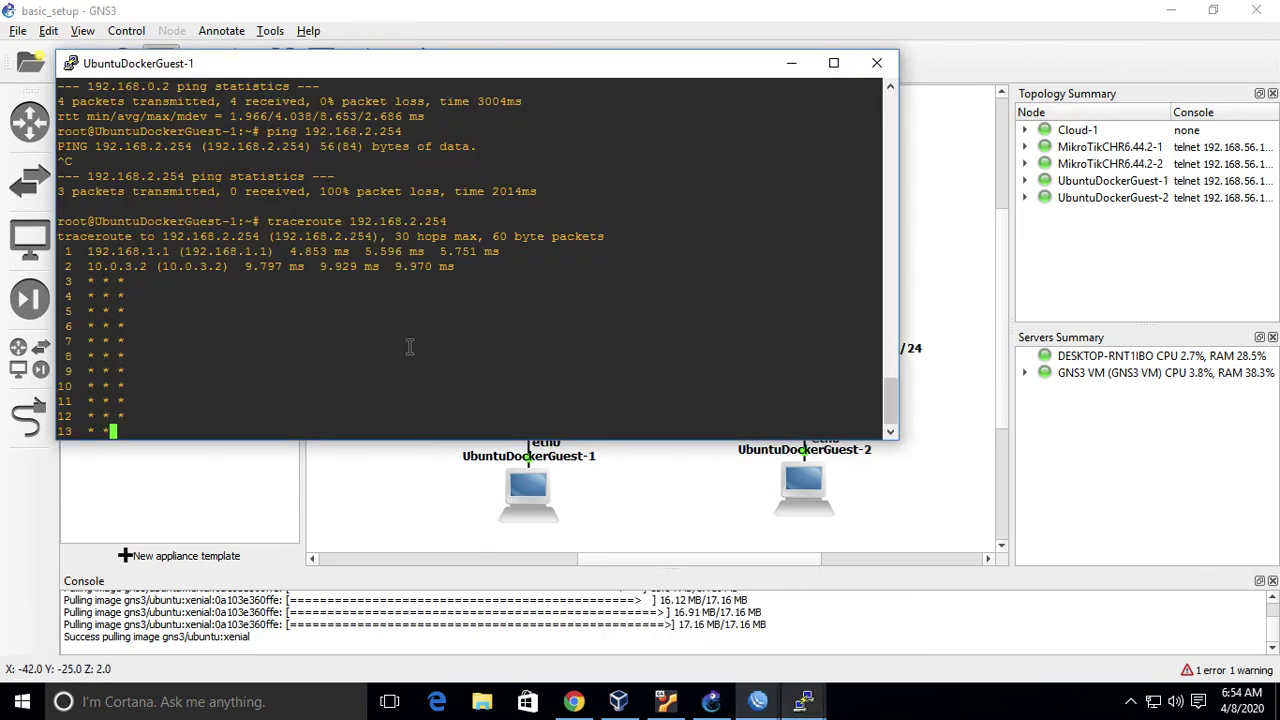
pyautogui.hotkey('ctrl', 'c')
pyautogui.click(975, 258)
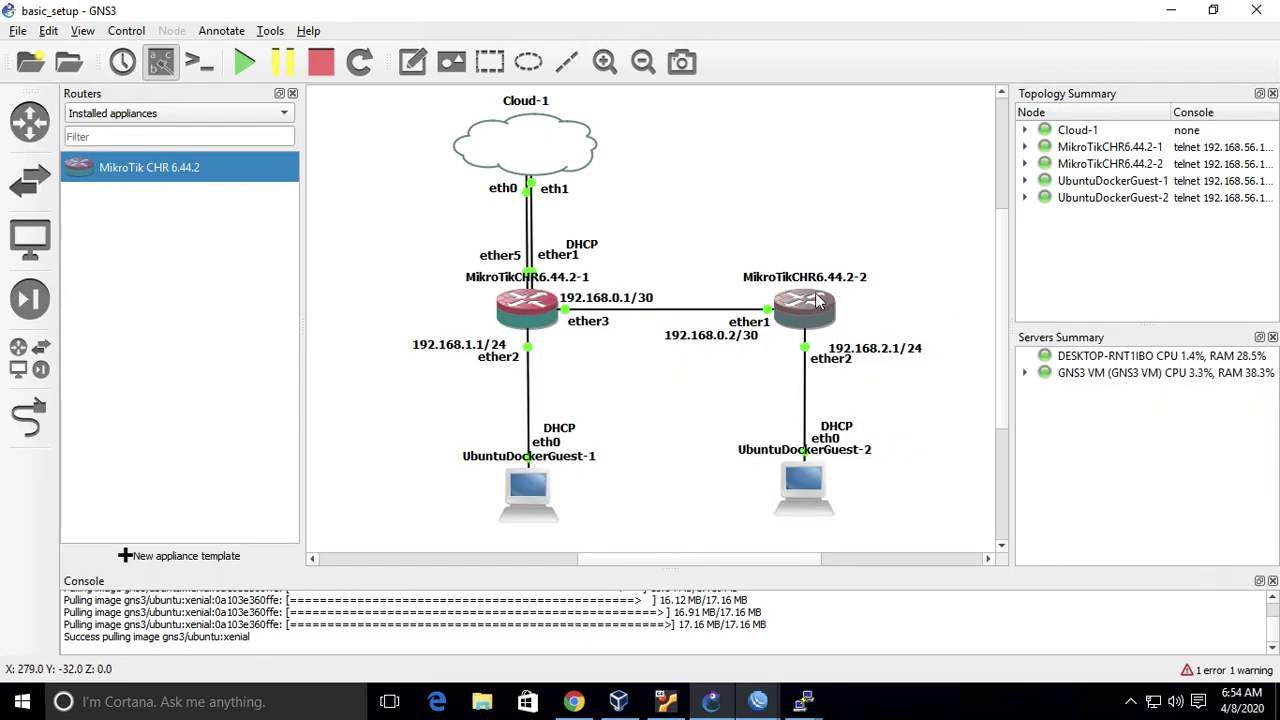
pyautogui.moveTo(818, 302)
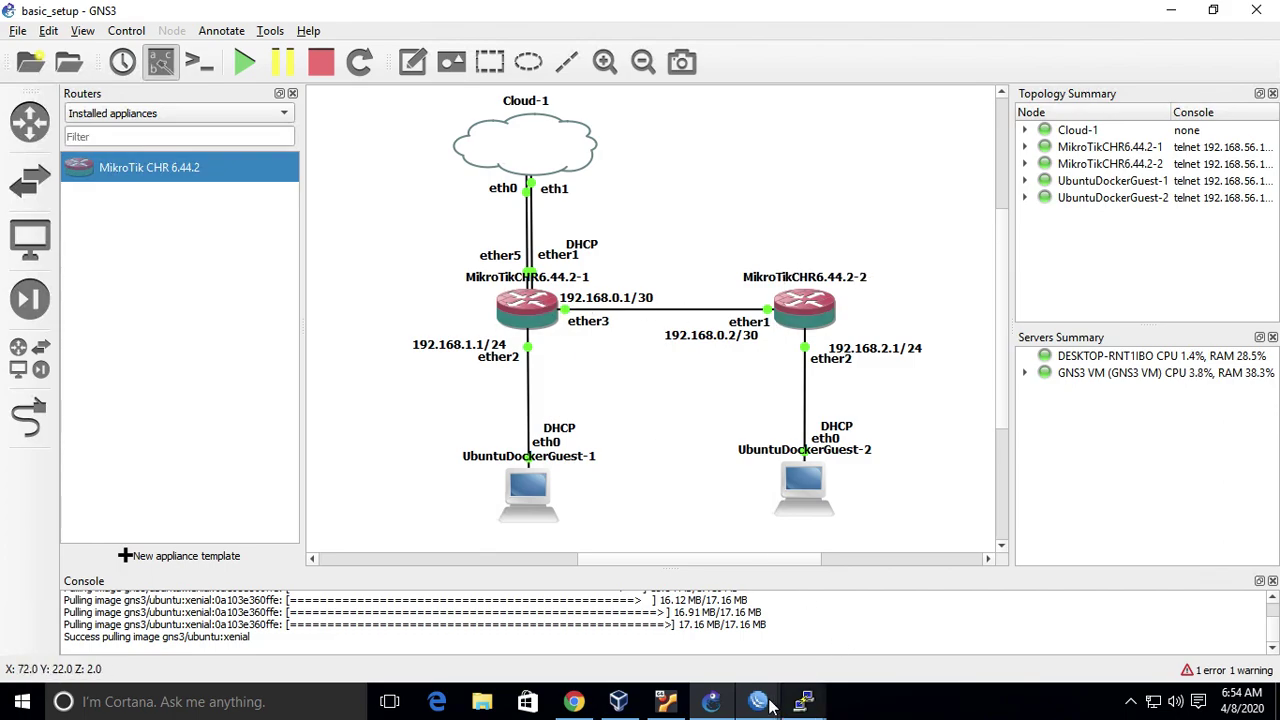
pyautogui.moveTo(757, 701)
pyautogui.click(858, 618)
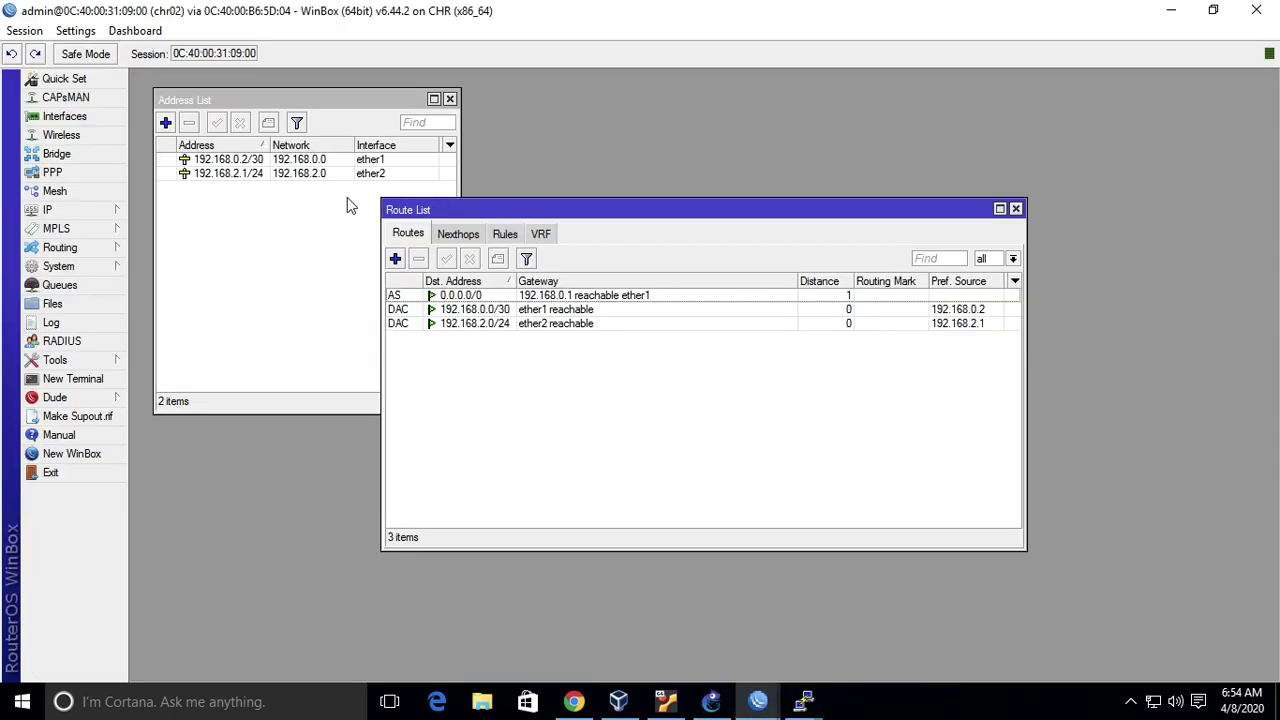
pyautogui.click(510, 297)
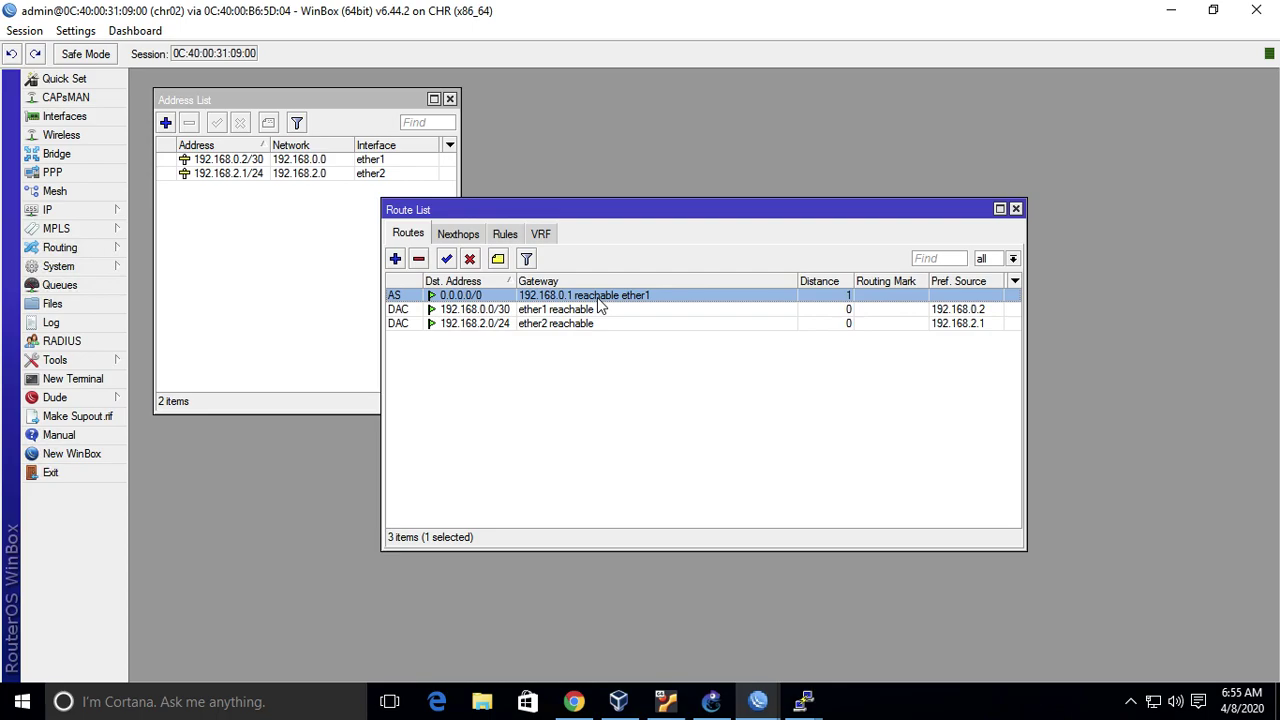
pyautogui.moveTo(757, 701)
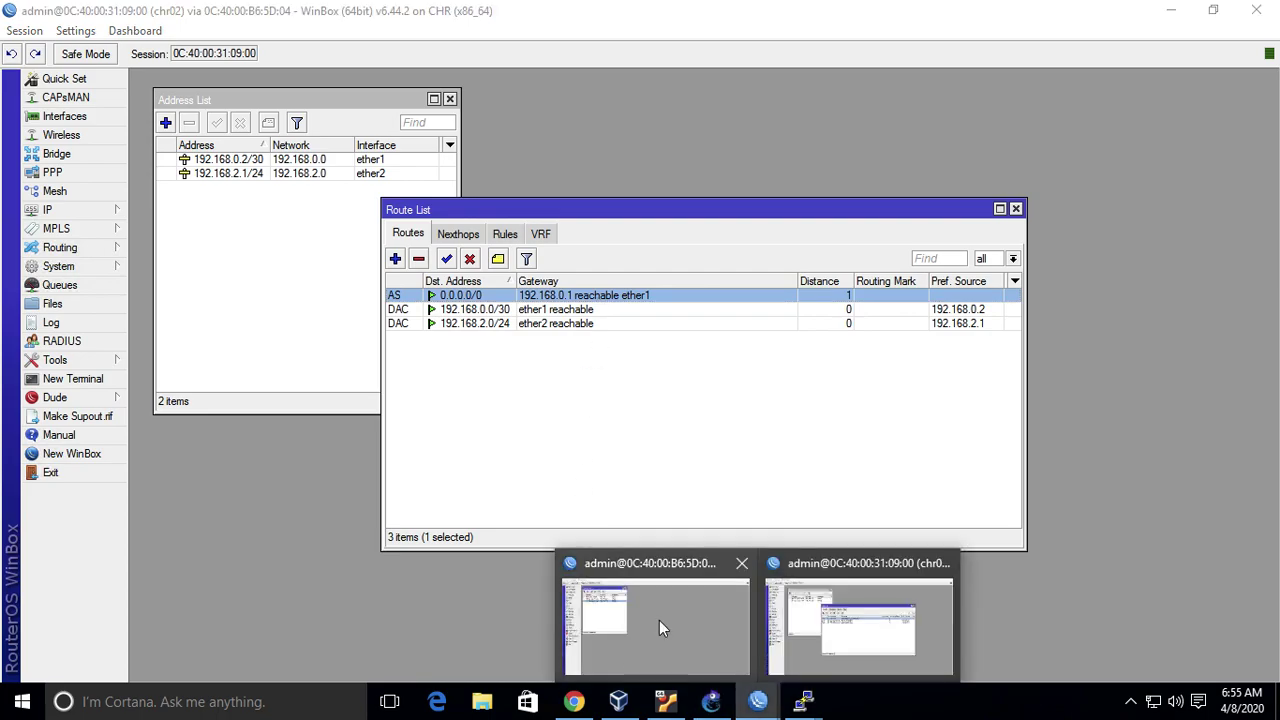
pyautogui.click(659, 620)
pyautogui.click(711, 701)
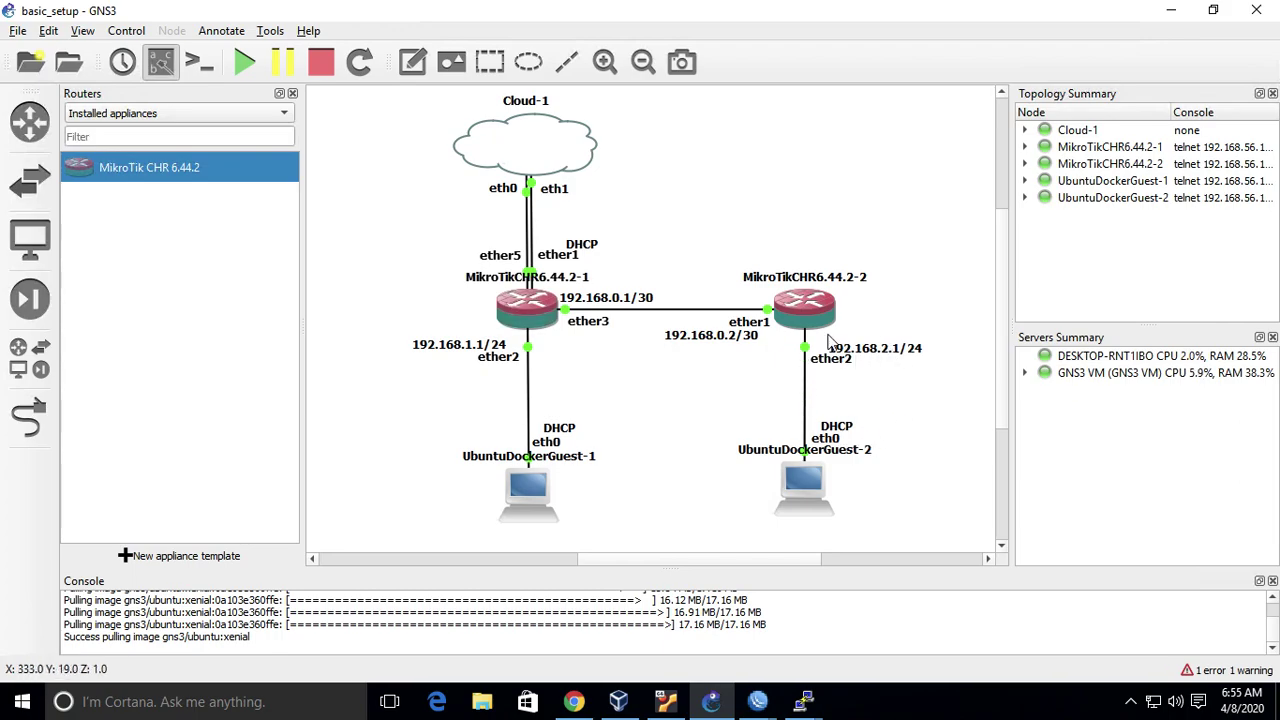
# - Open chr01's IP route list in WinBox
pyautogui.moveTo(759, 703)
pyautogui.click(652, 615)
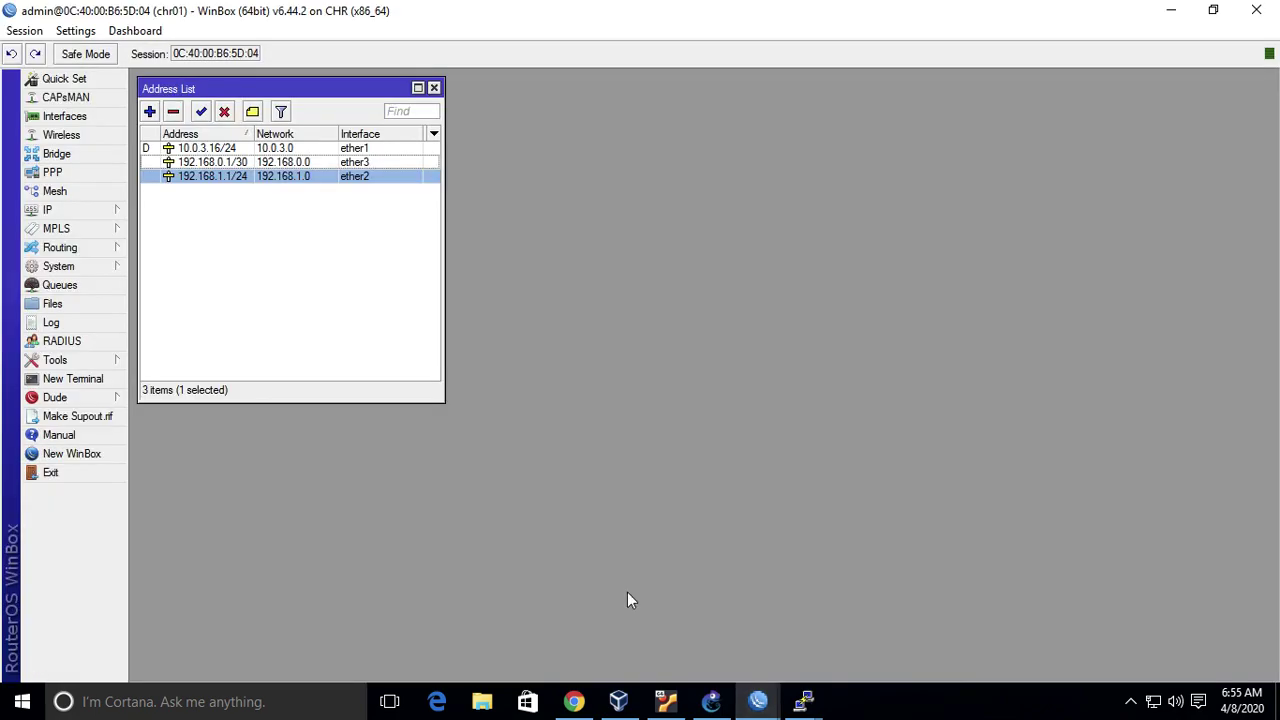
pyautogui.click(90, 209)
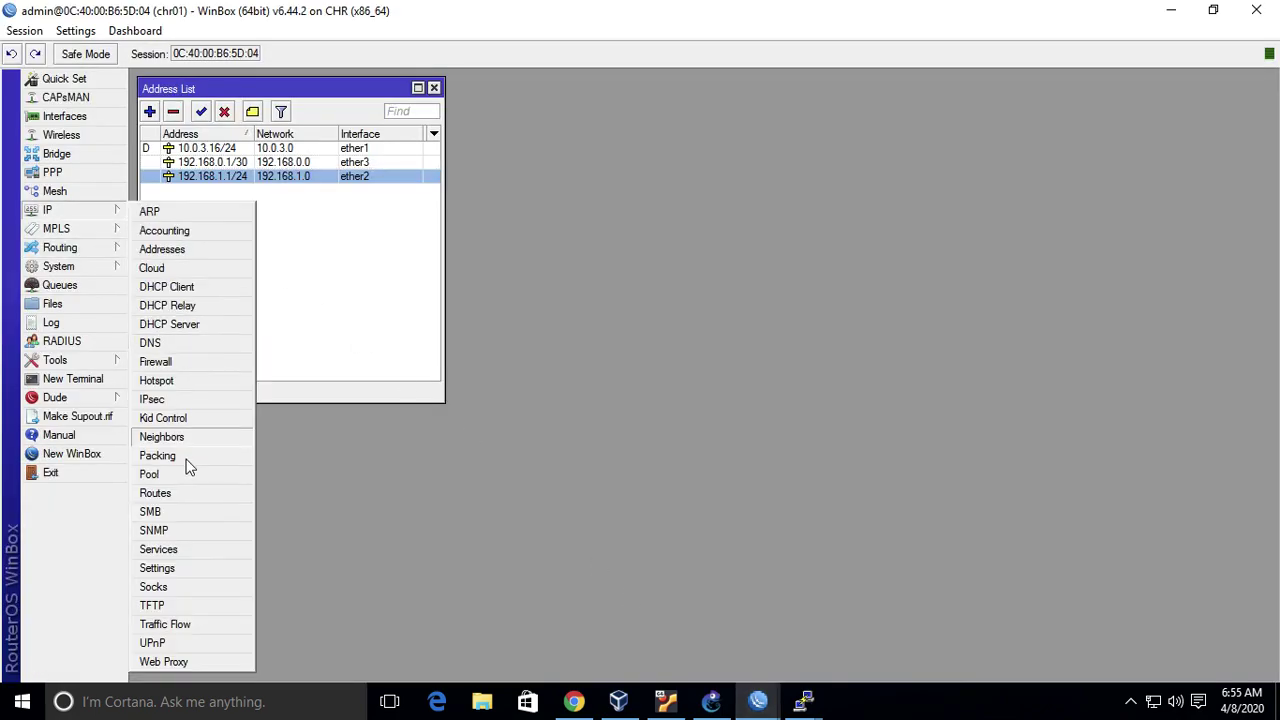
pyautogui.click(191, 496)
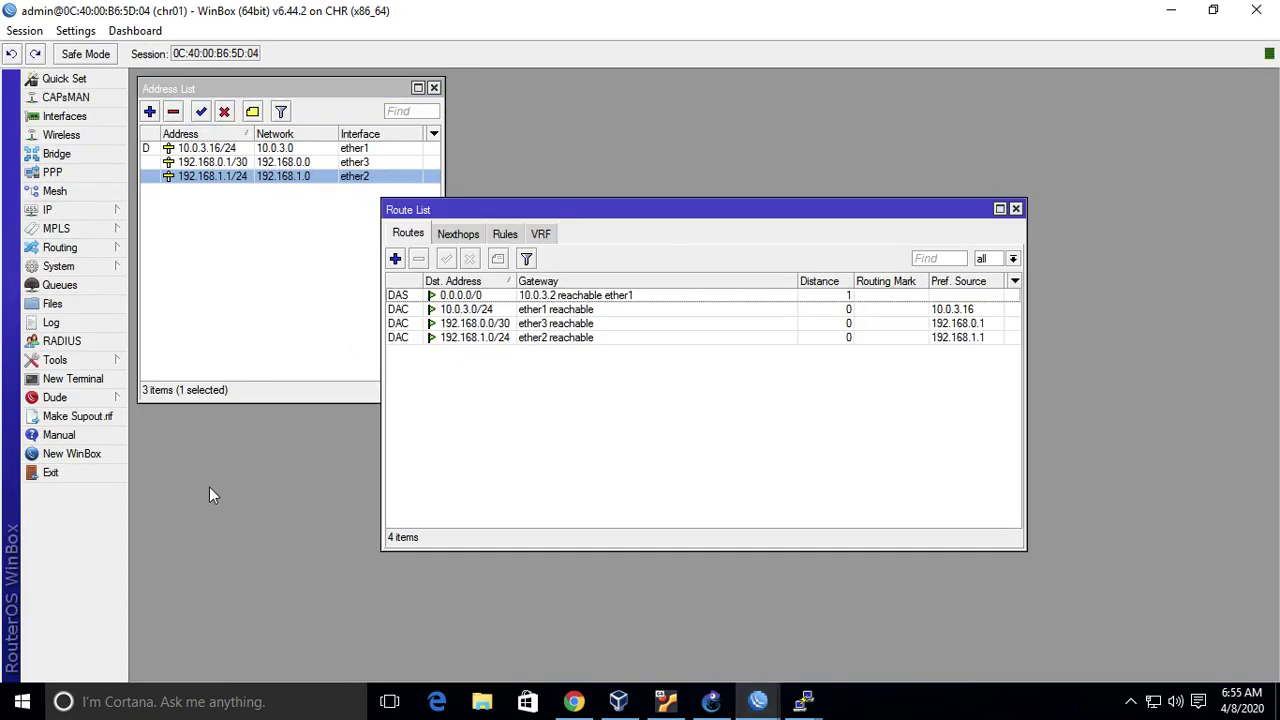
pyautogui.click(474, 296)
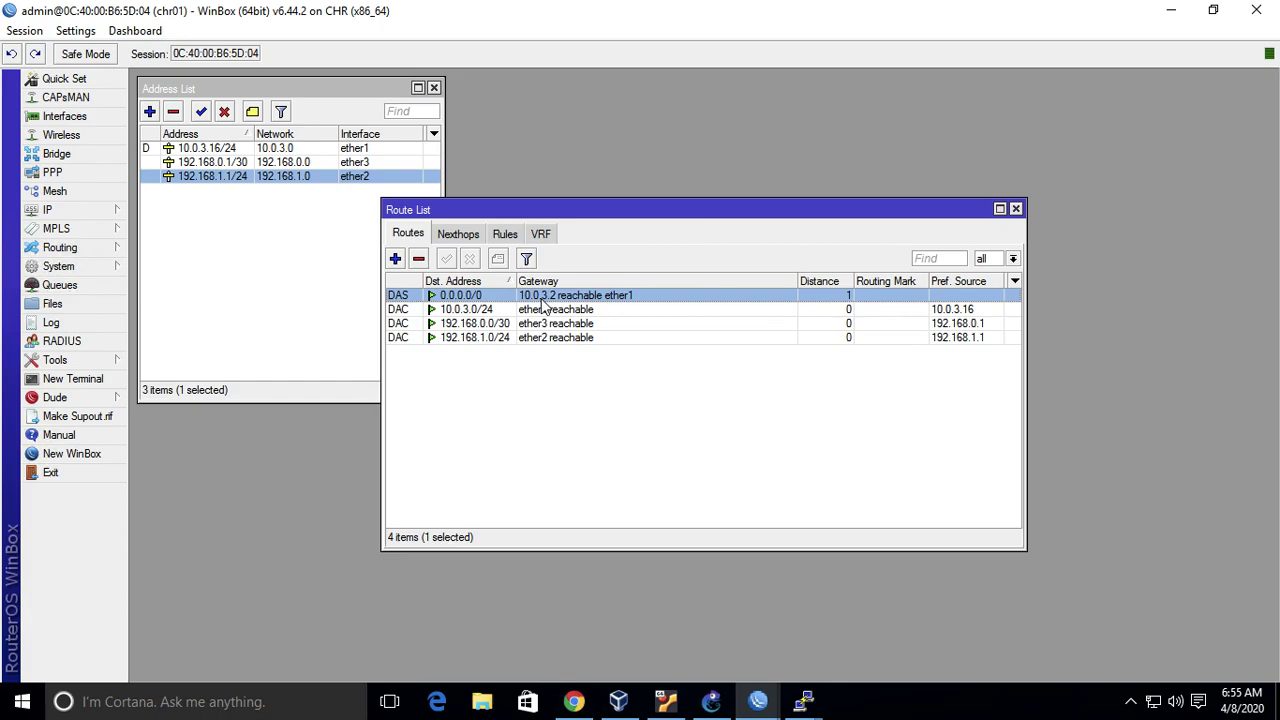
# - Add a static route to 192.168.2.0/24 via gateway 192.168.0.2
pyautogui.click(395, 259)
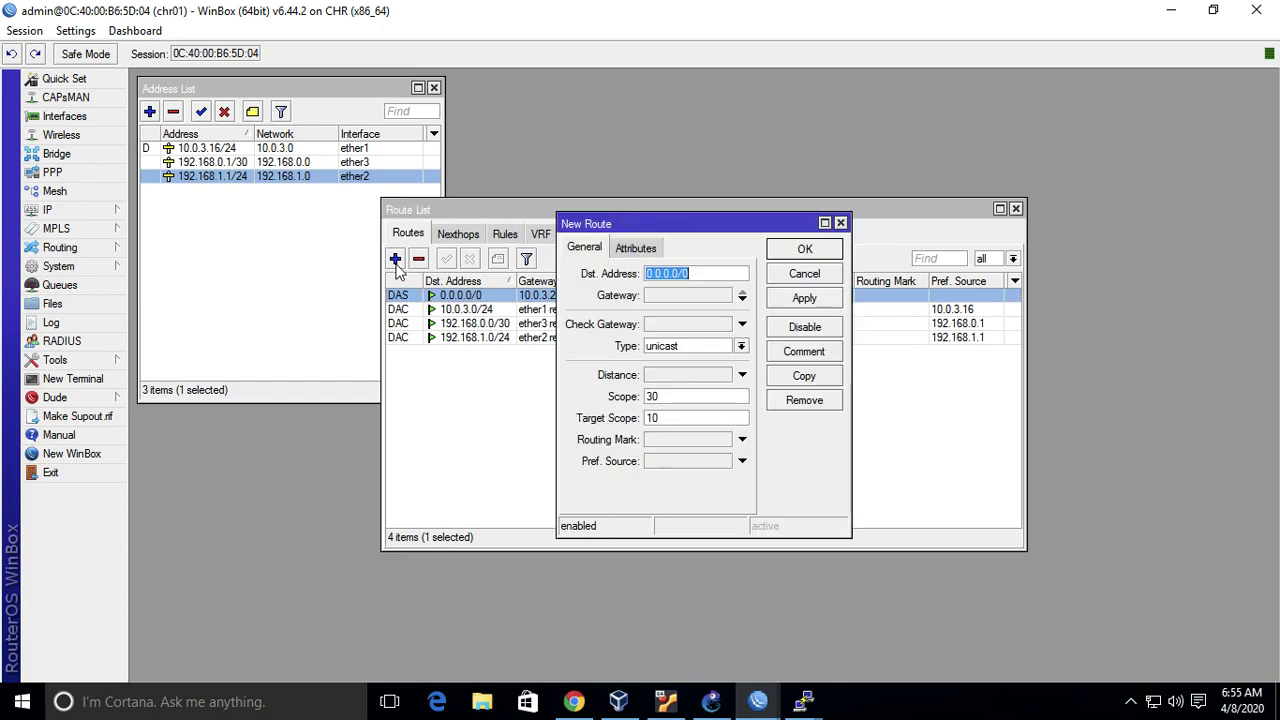
pyautogui.write('192.168.2.0/24')
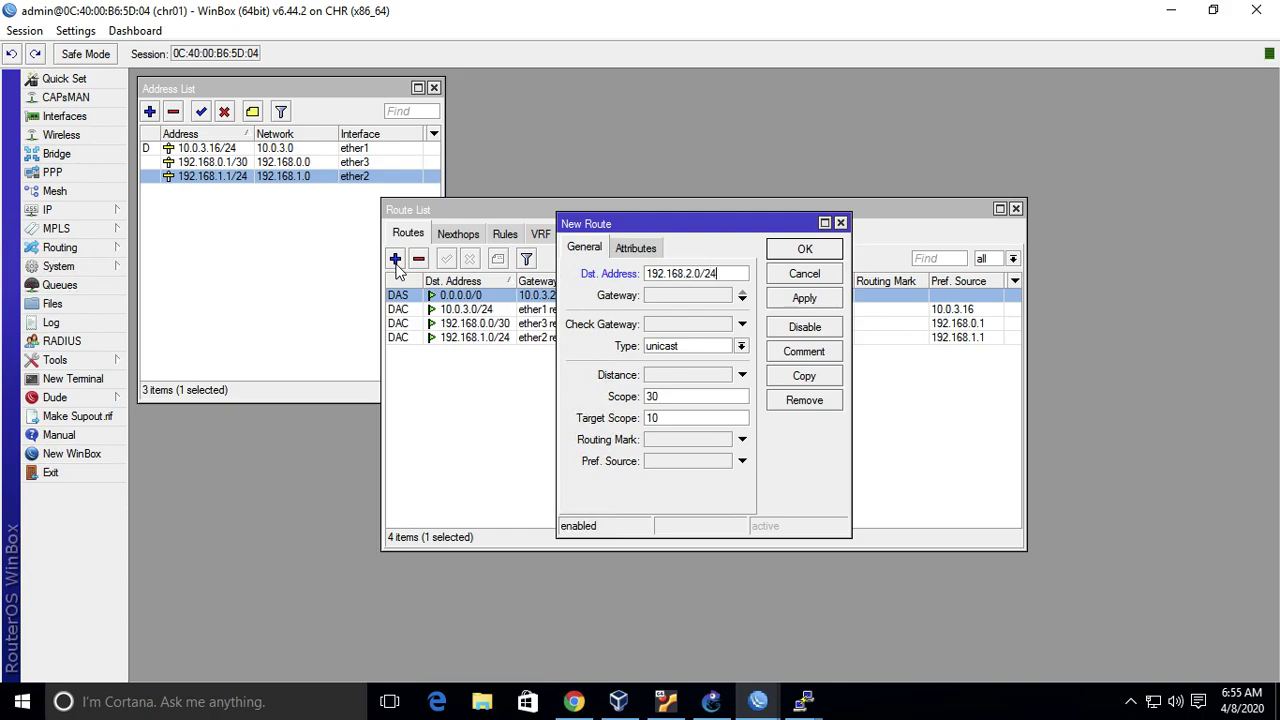
pyautogui.click(745, 298)
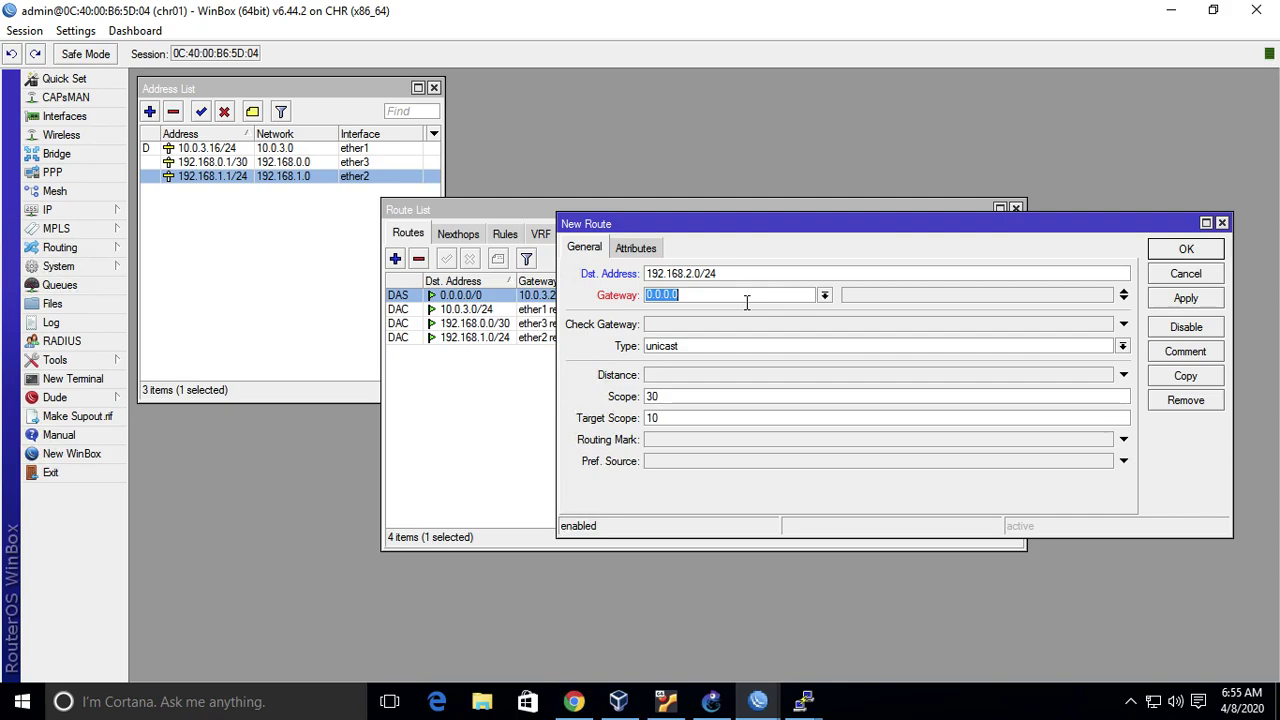
pyautogui.write('192.168.0.2')
pyautogui.click(1177, 254)
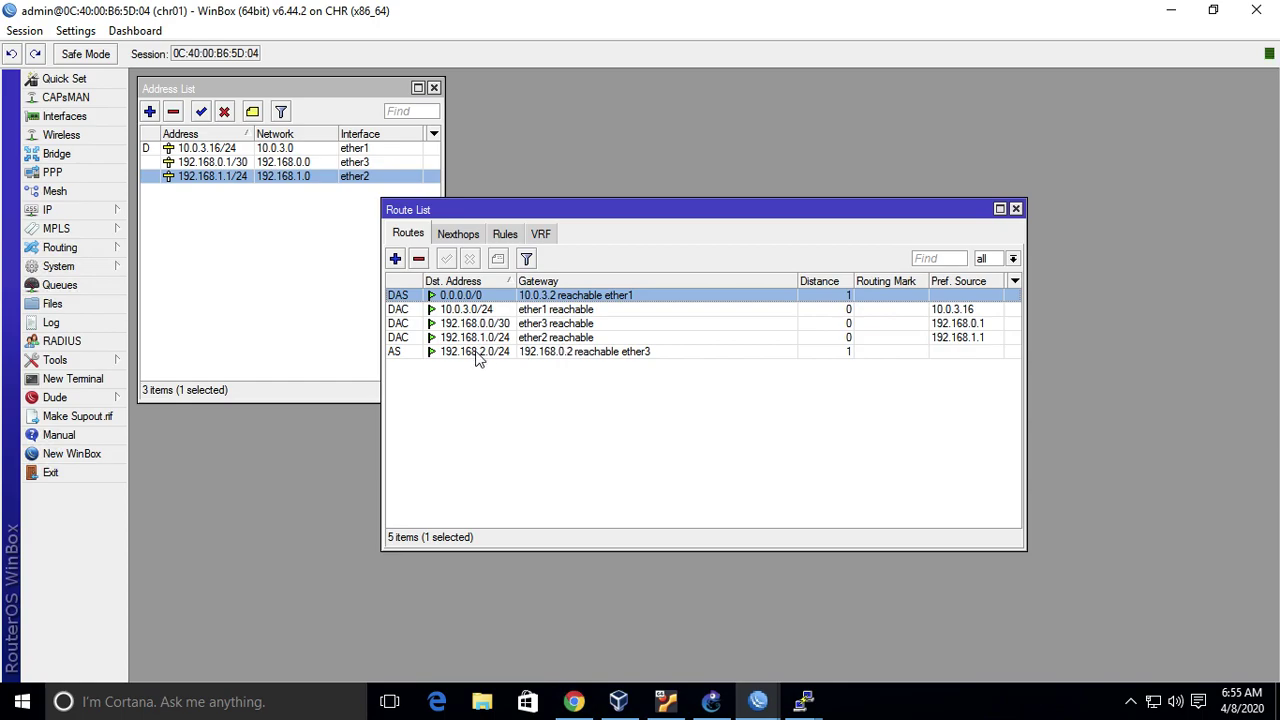
pyautogui.click(722, 700)
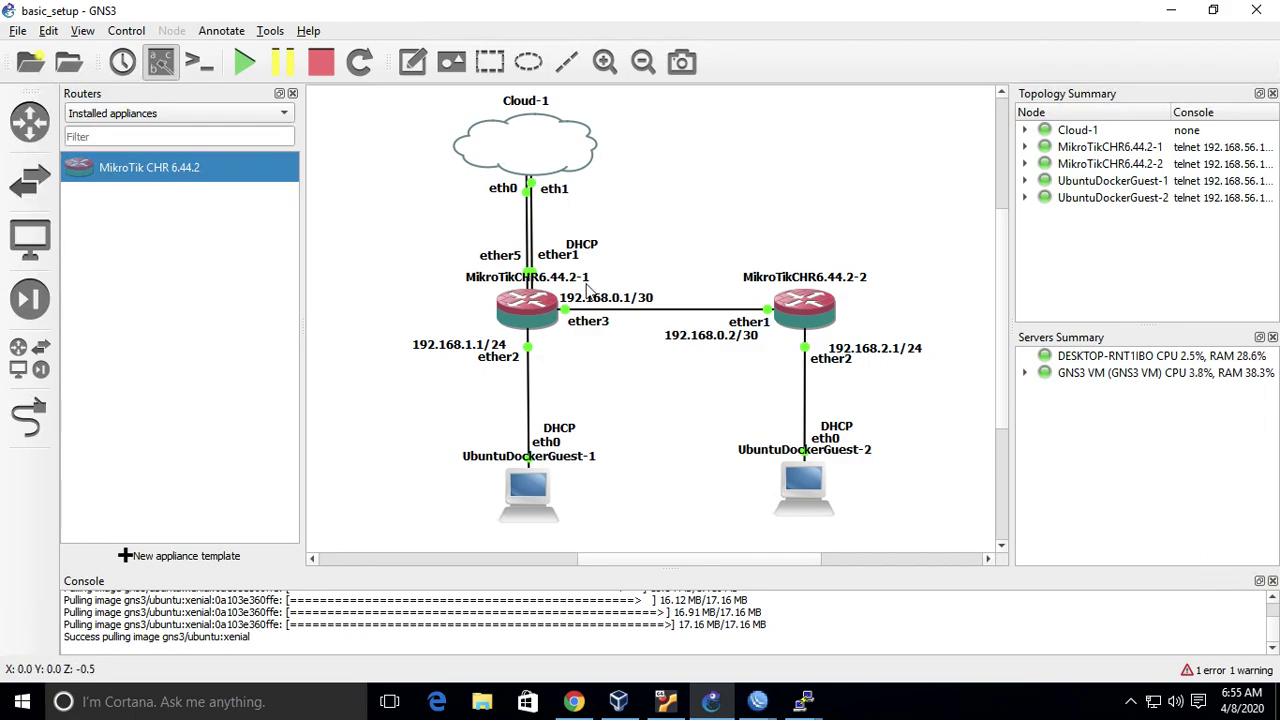
# - Re-run ping 192.168.2.254 from UbuntuDockerGuest-1, now with 0% loss
pyautogui.moveTo(797, 316)
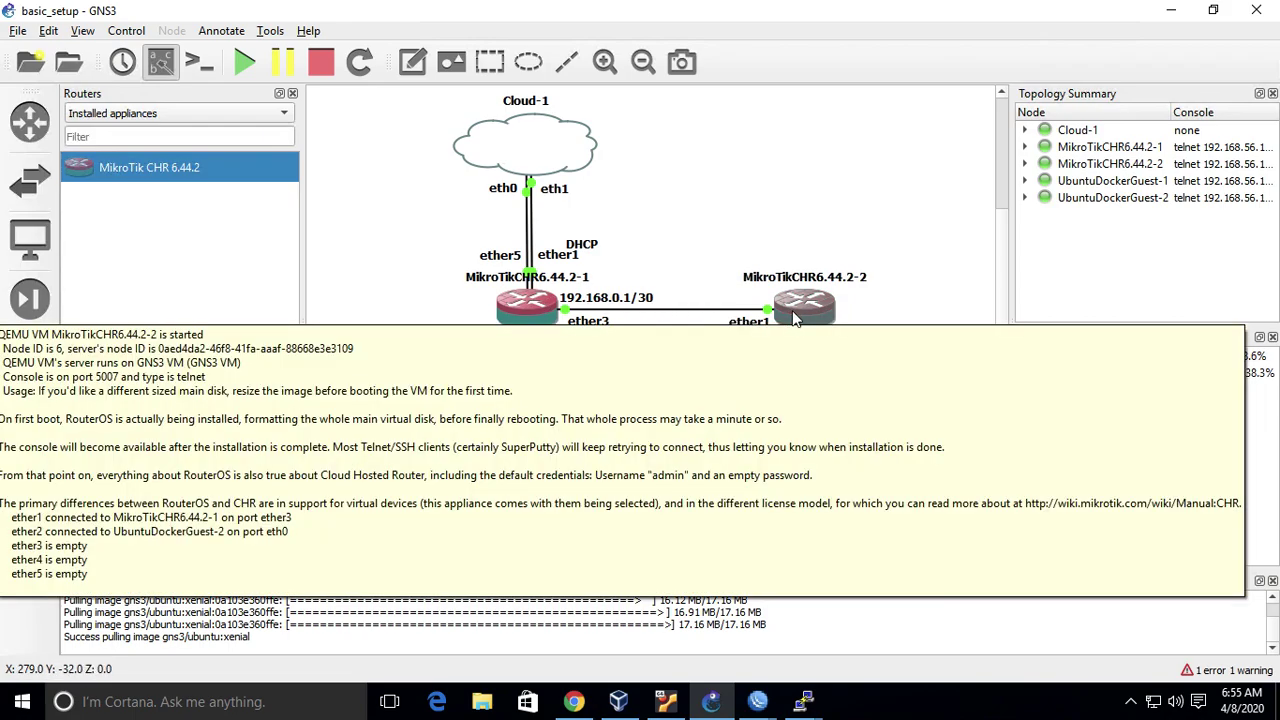
pyautogui.moveTo(804, 701)
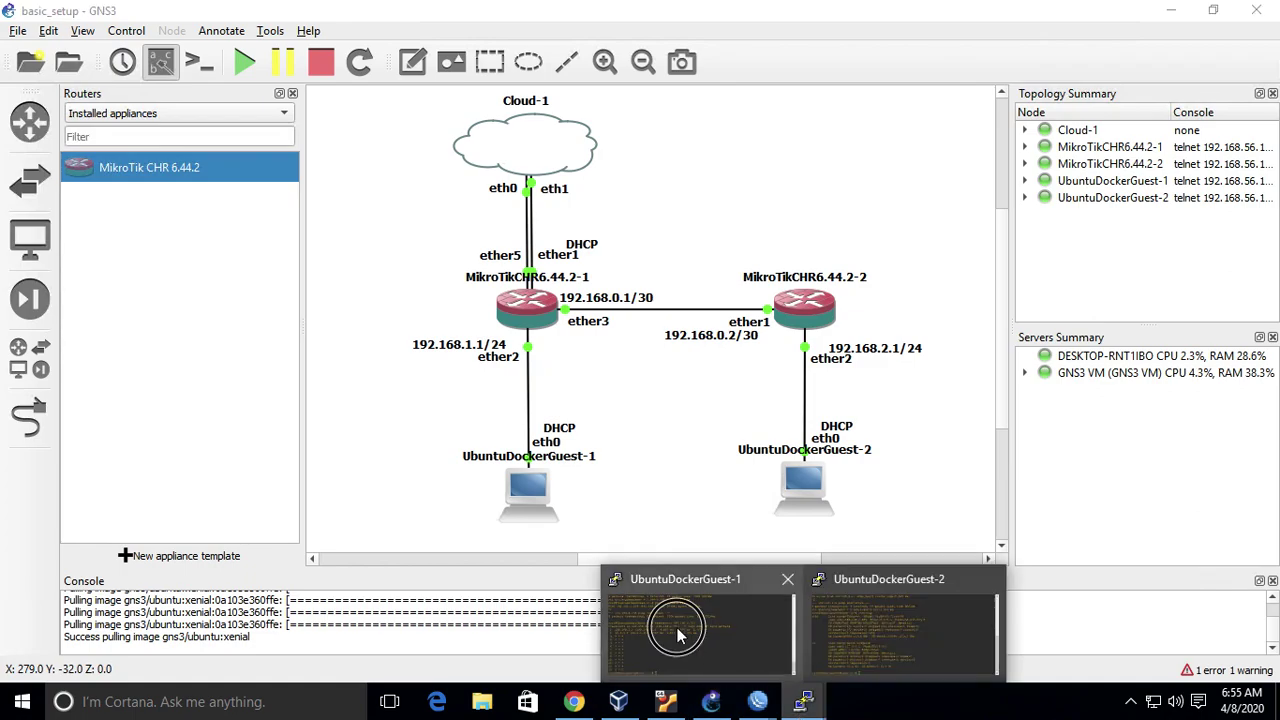
pyautogui.click(689, 640)
pyautogui.write('ping')
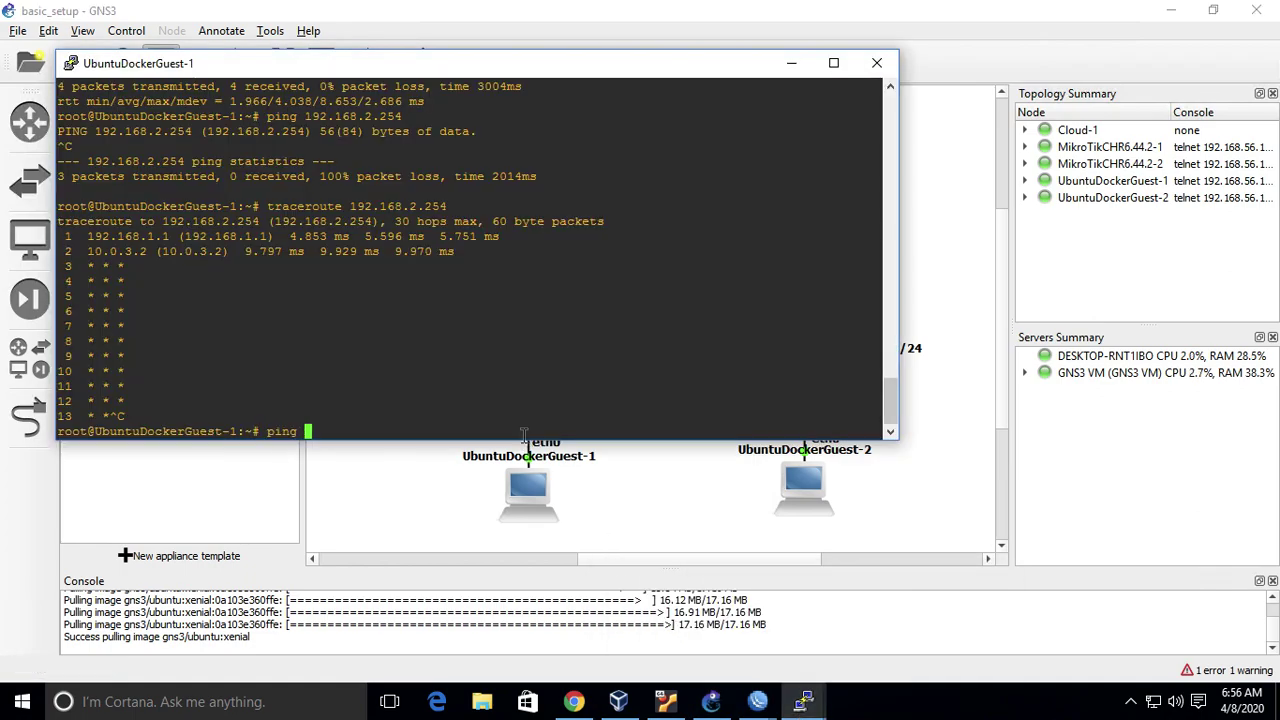
pyautogui.press('Up')
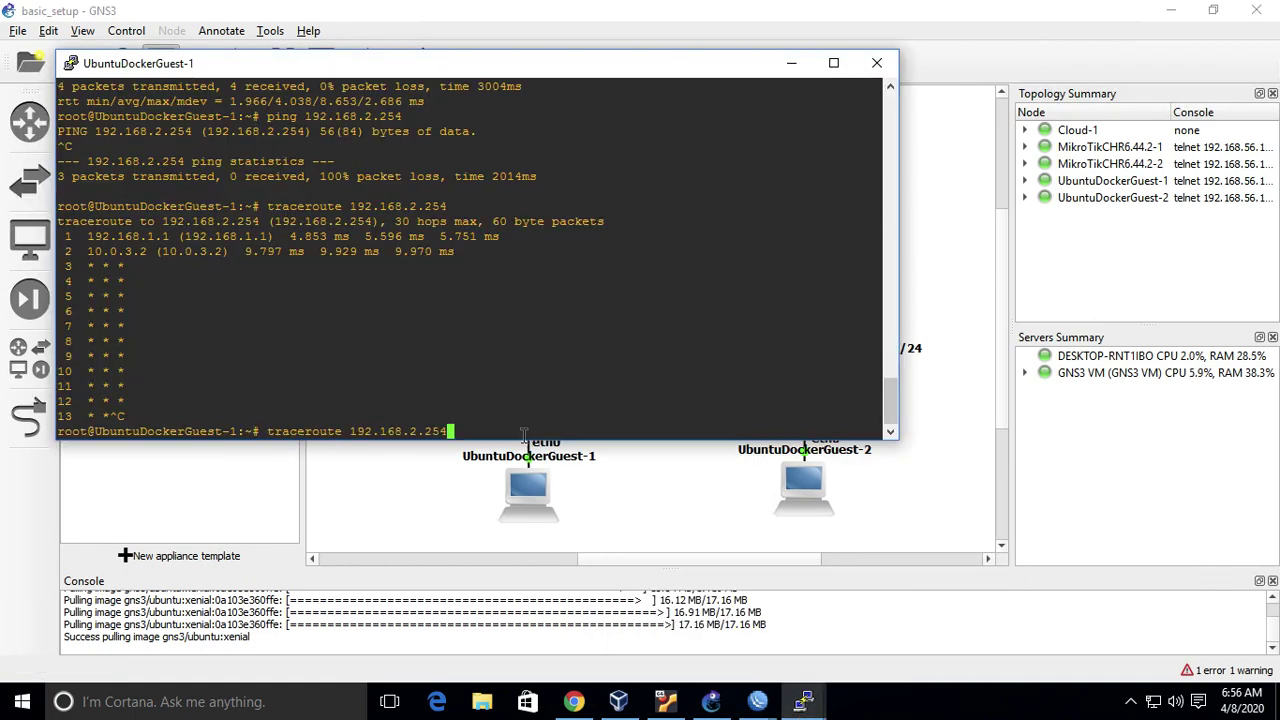
pyautogui.press('Up')
pyautogui.press('Return')
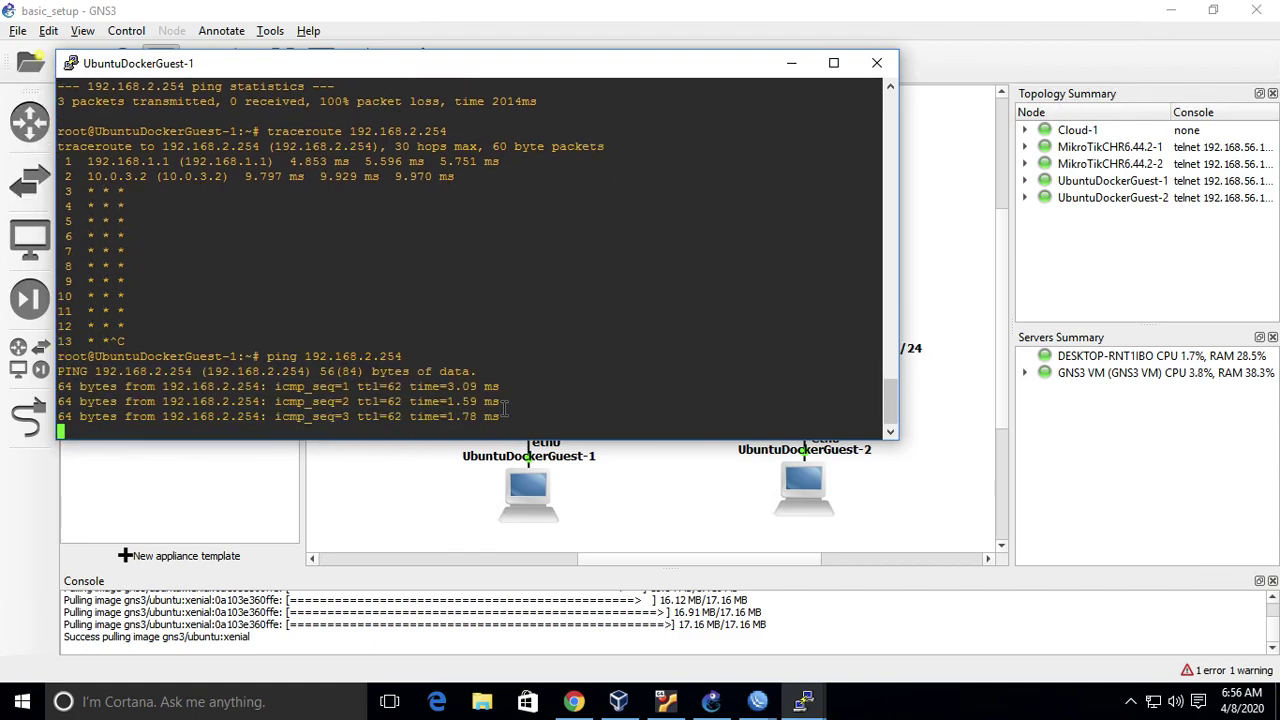
pyautogui.hotkey('ctrl', 'c')
# - Re-run the traceroute to 192.168.2.254, reaching it in three hops via 192.168.0.2
pyautogui.press('Up')
pyautogui.press('Up')
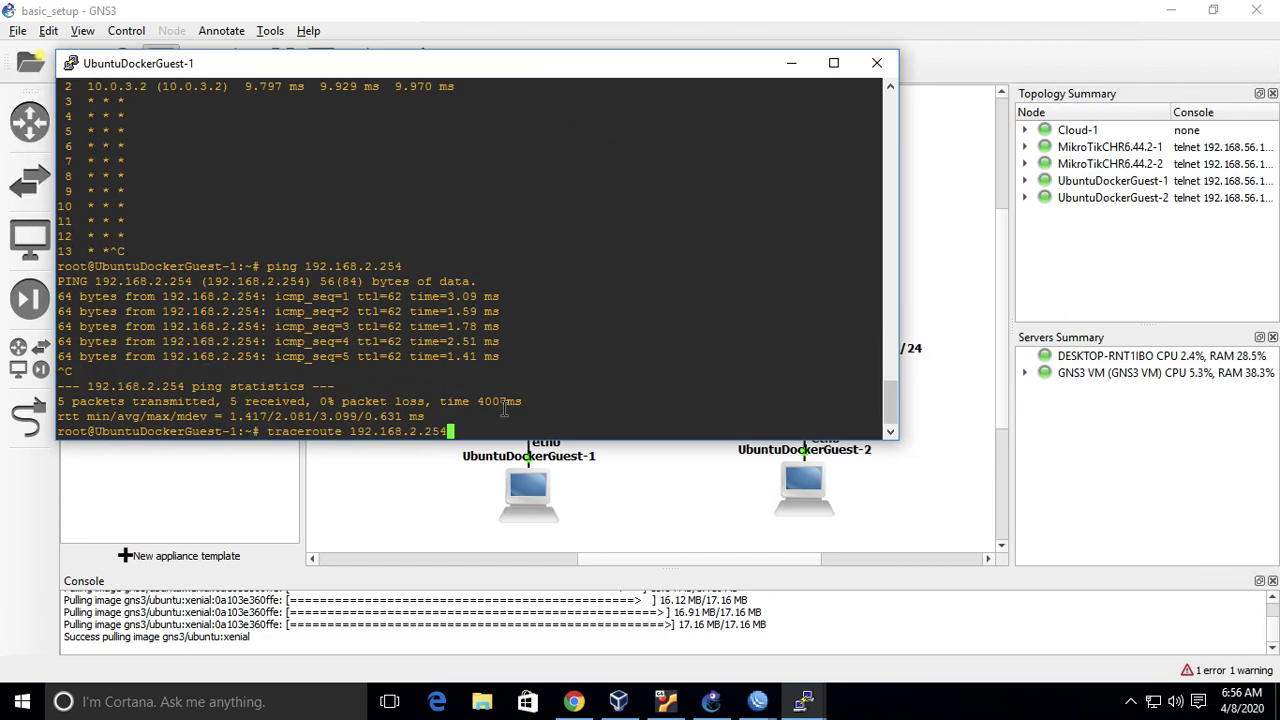
pyautogui.press('Return')
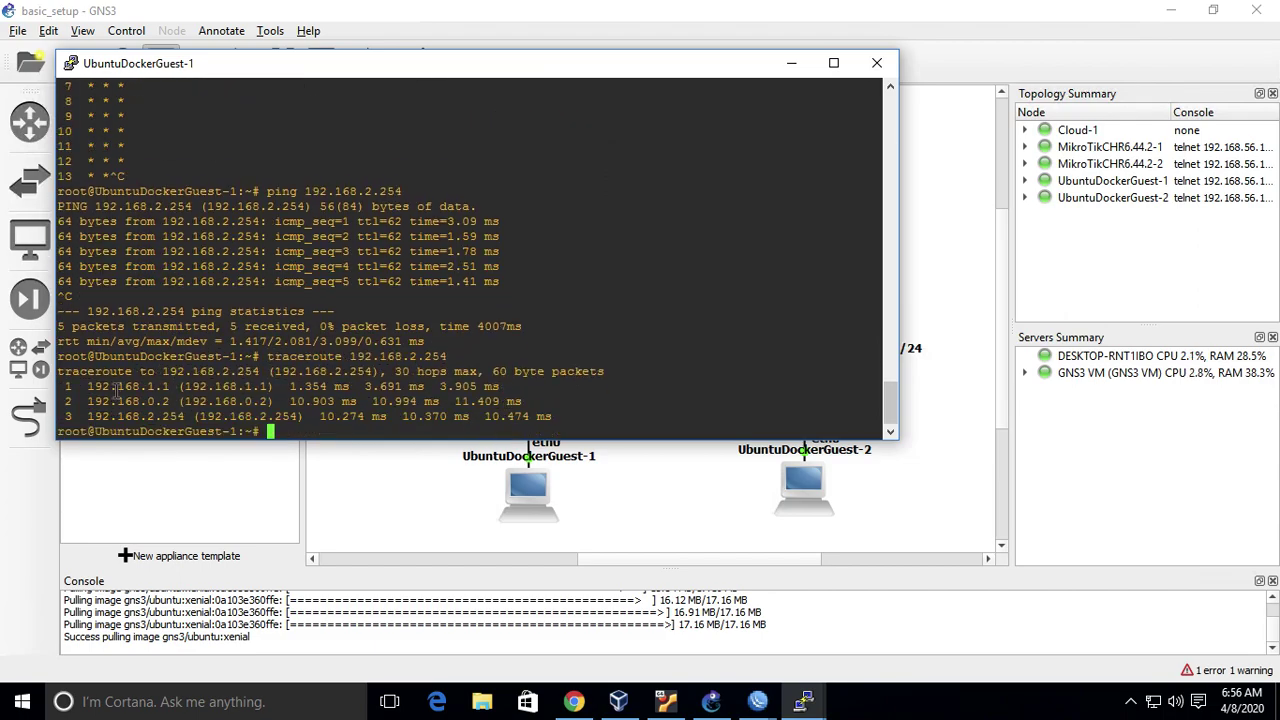
pyautogui.click(390, 484)
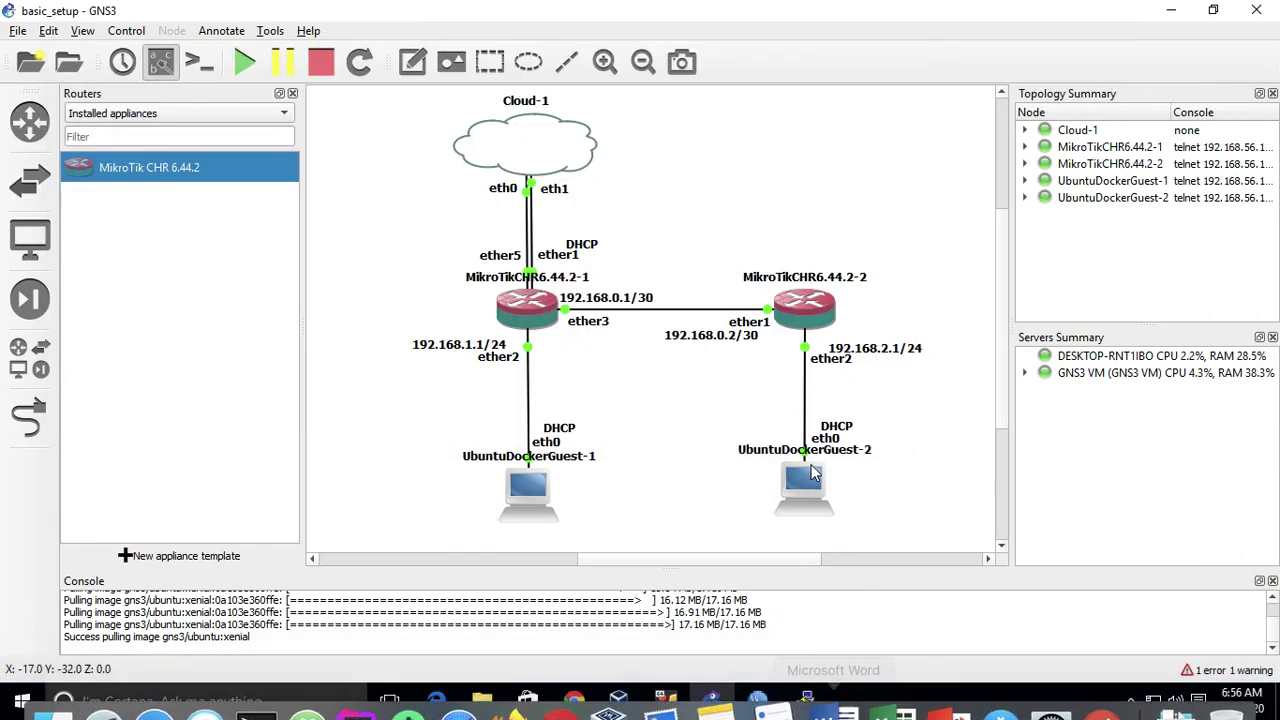
pyautogui.moveTo(804, 701)
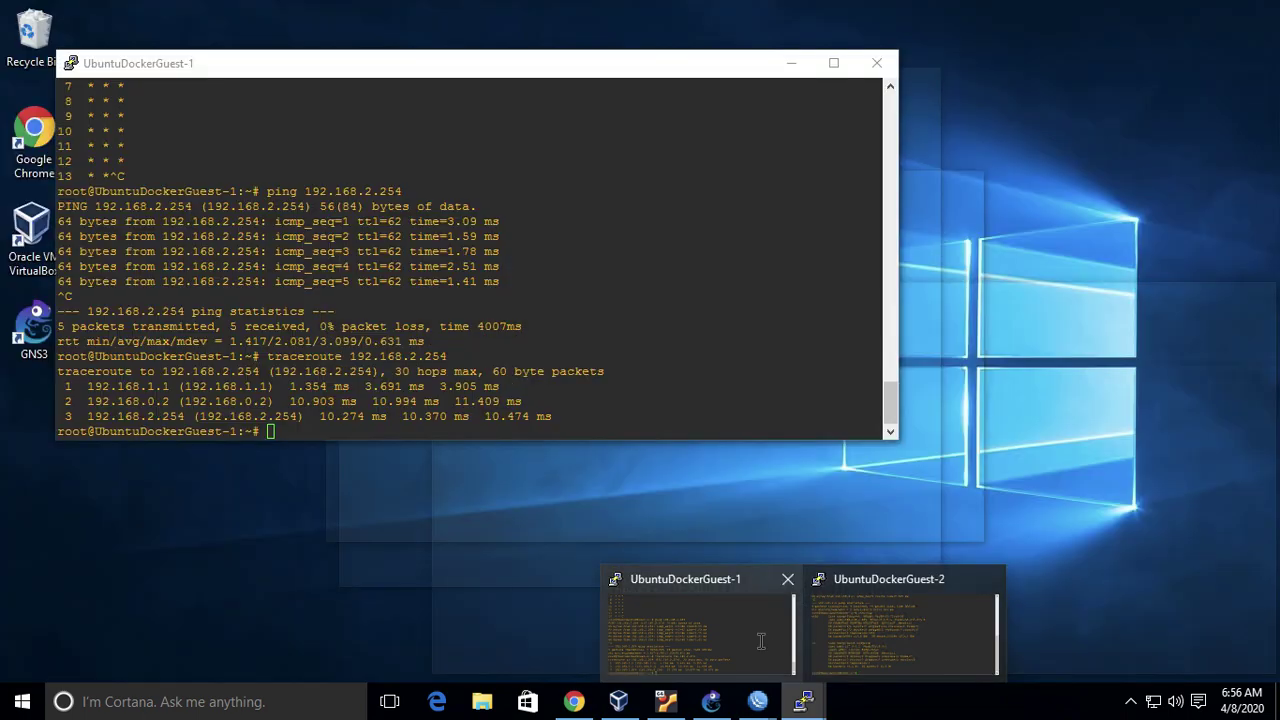
pyautogui.click(700, 630)
pyautogui.click(392, 503)
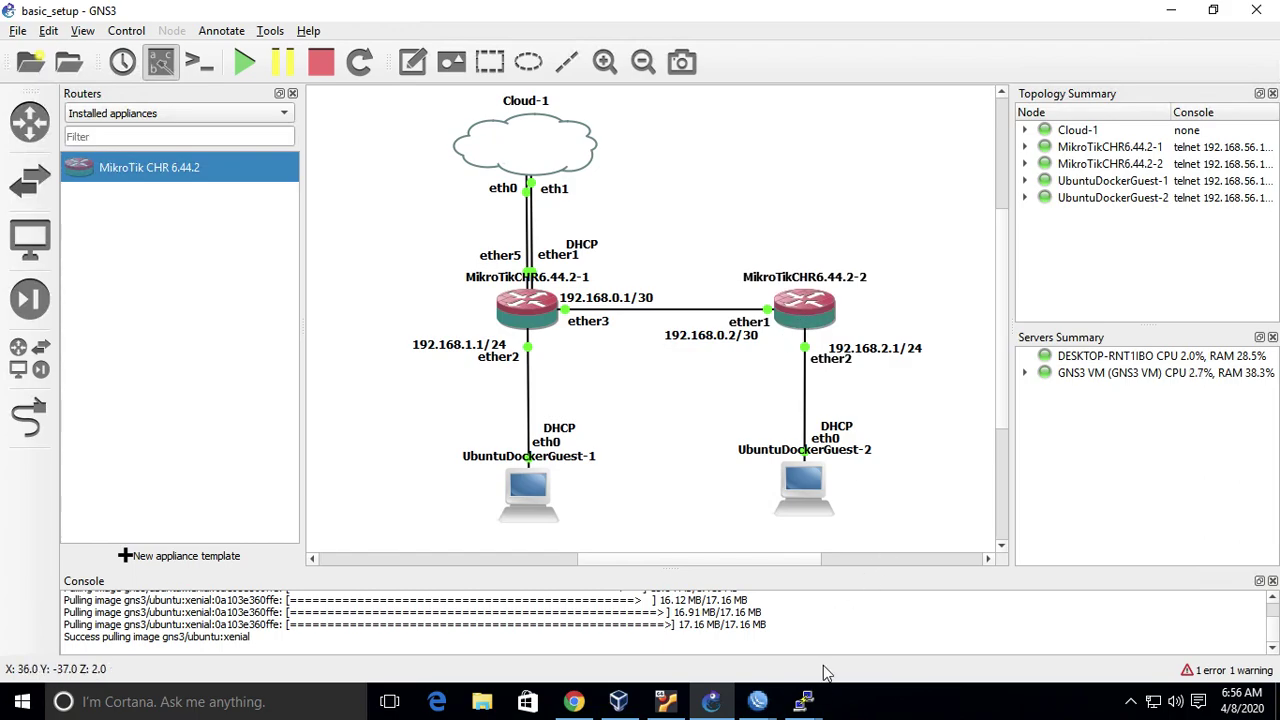
# - Traceroute 192.168.1.254 from UbuntuDockerGuest-2, reaching it in three hops
pyautogui.moveTo(806, 701)
pyautogui.click(732, 642)
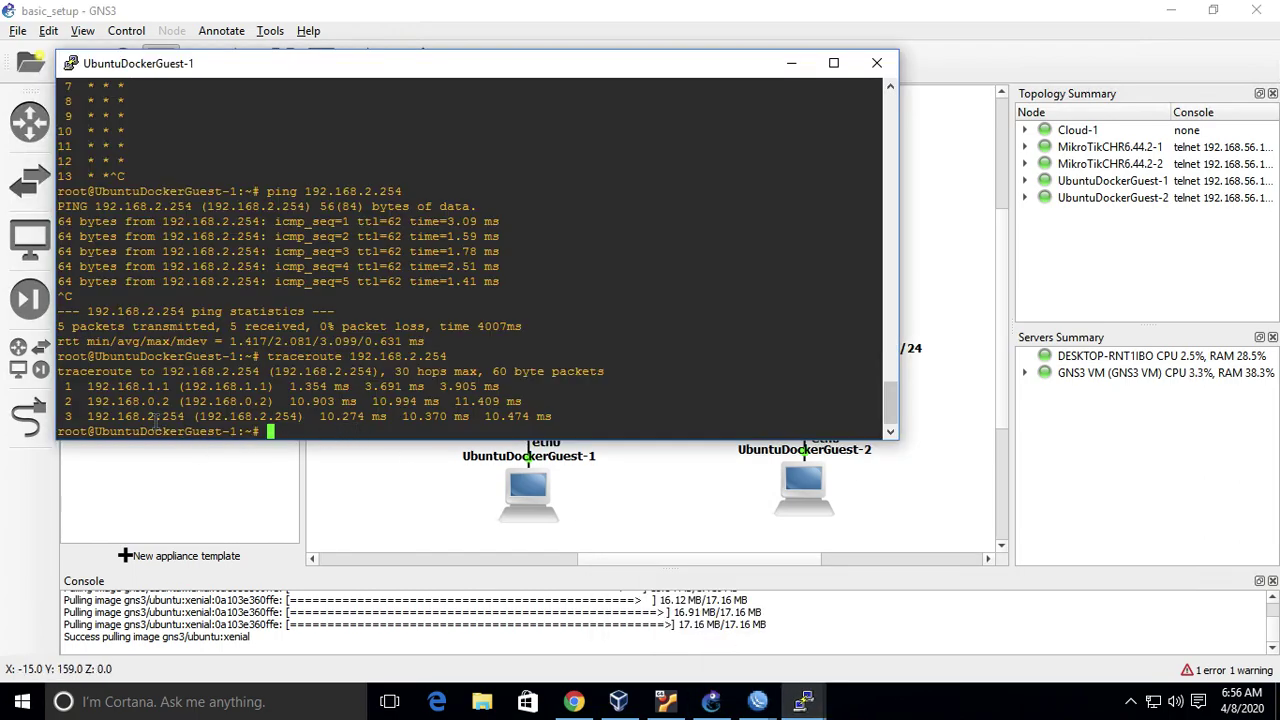
pyautogui.click(694, 517)
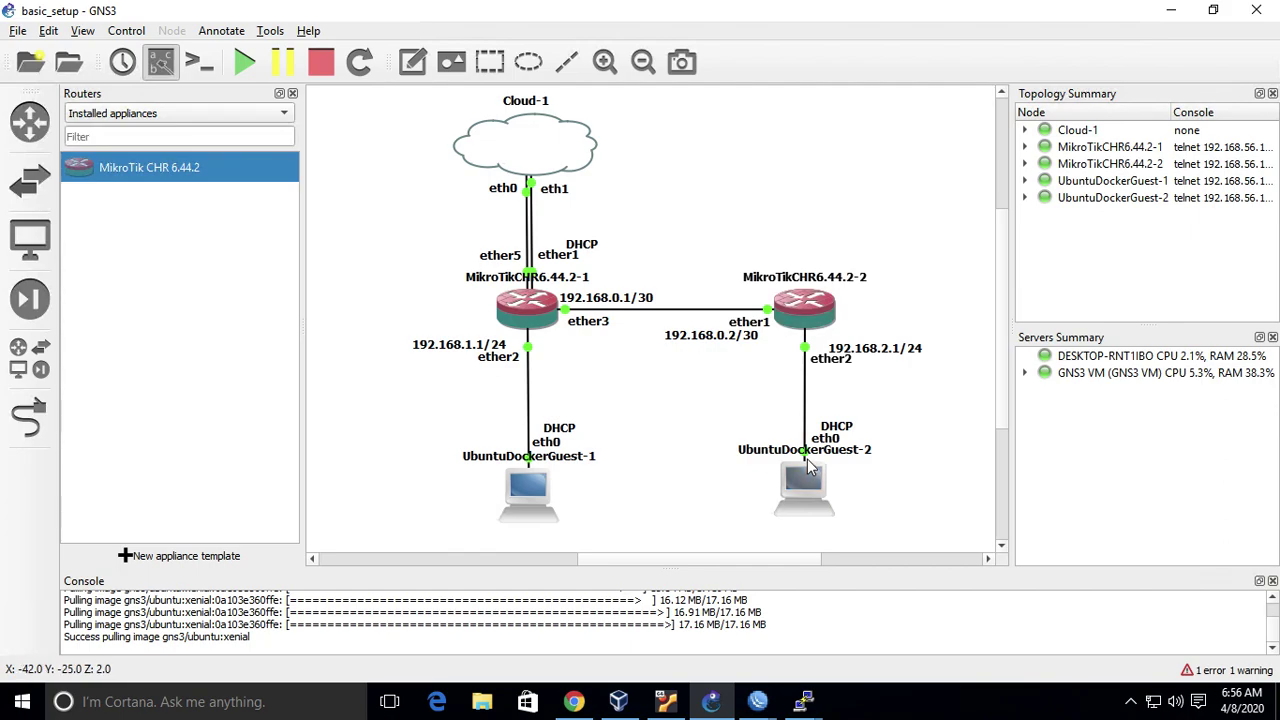
pyautogui.moveTo(804, 703)
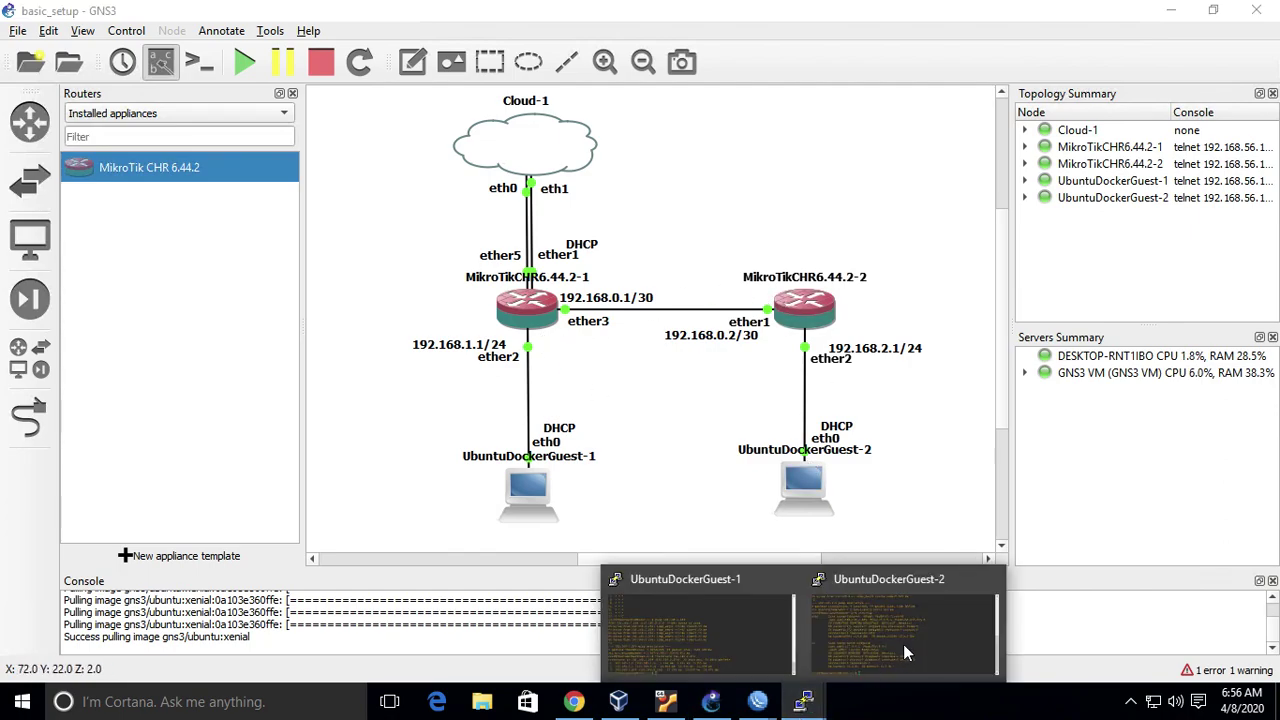
pyautogui.click(903, 644)
pyautogui.write('trac')
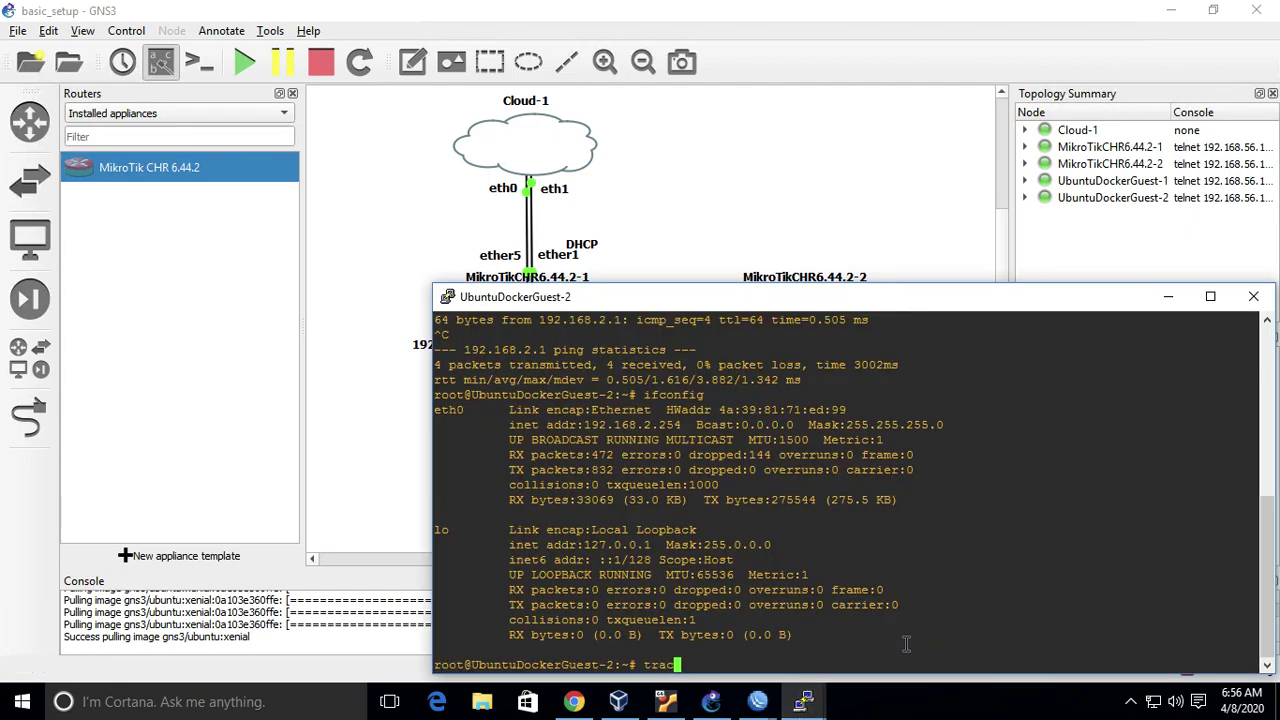
pyautogui.write('eroute 192.168.1.254')
pyautogui.press('Return')
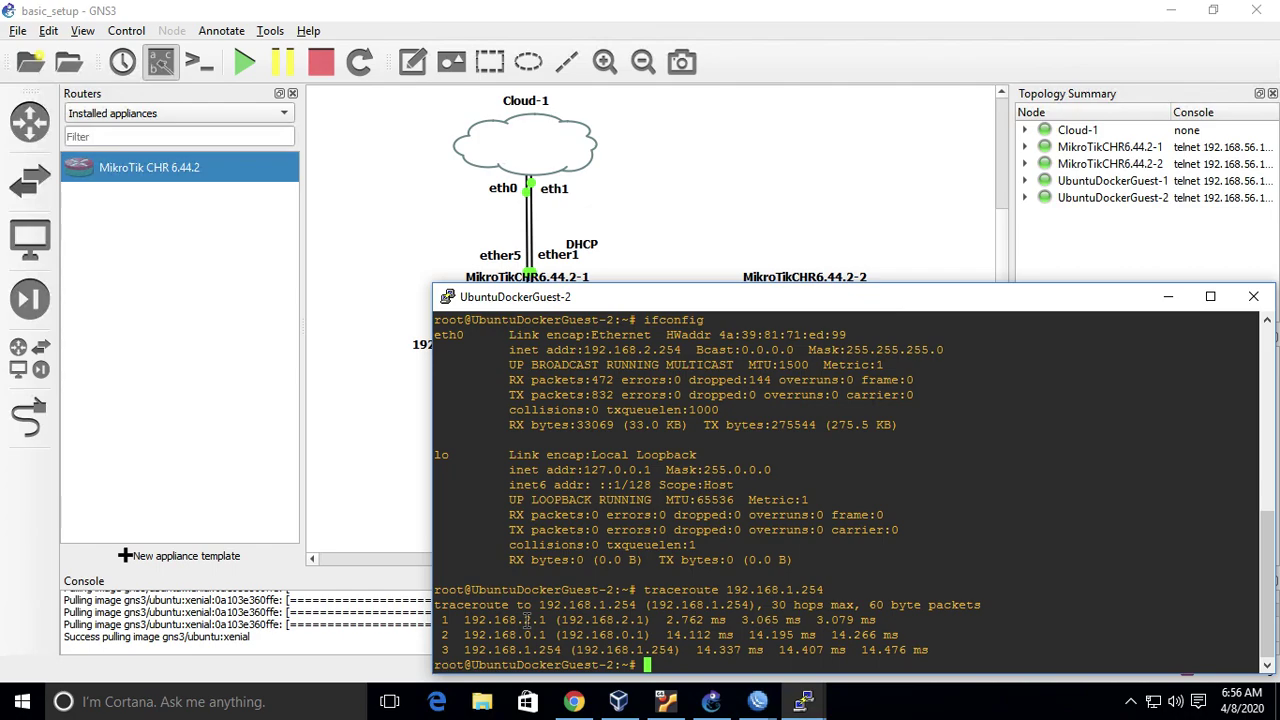
pyautogui.click(750, 247)
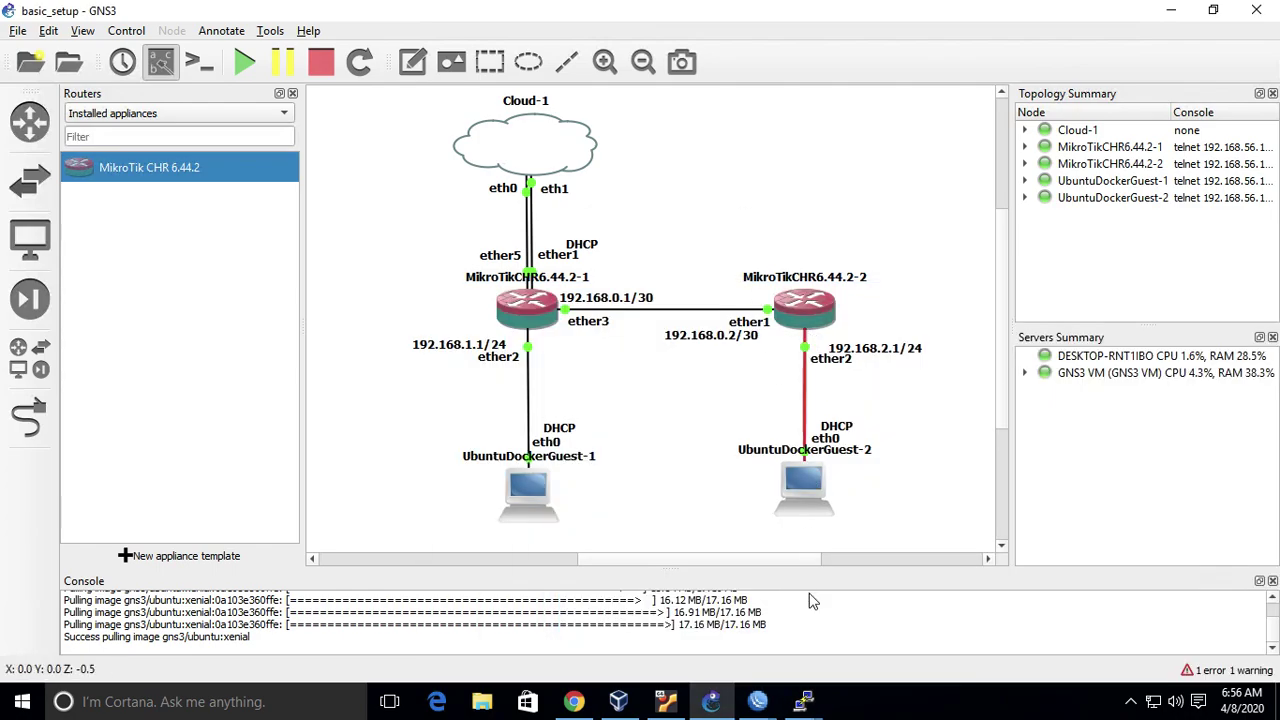
# - Ping google.com from UbuntuDockerGuest-2, which fails as an unknown host
pyautogui.moveTo(805, 700)
pyautogui.click(940, 665)
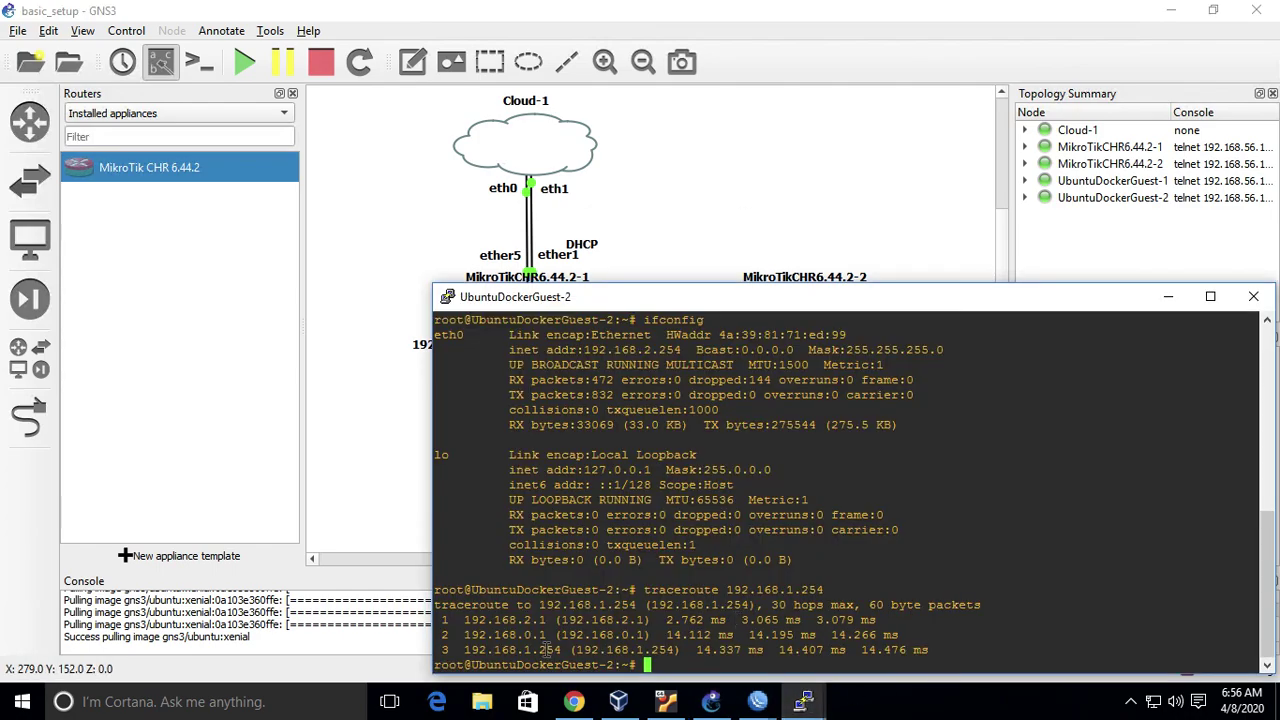
pyautogui.click(701, 246)
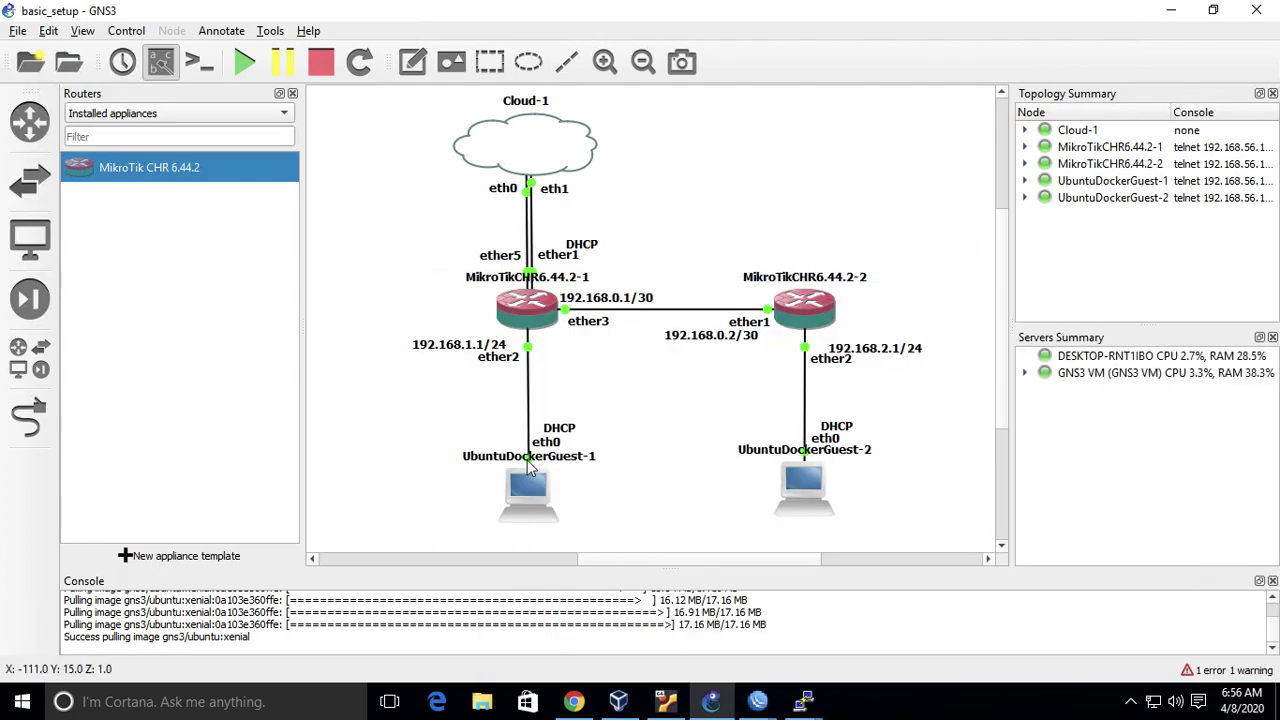
pyautogui.moveTo(533, 487)
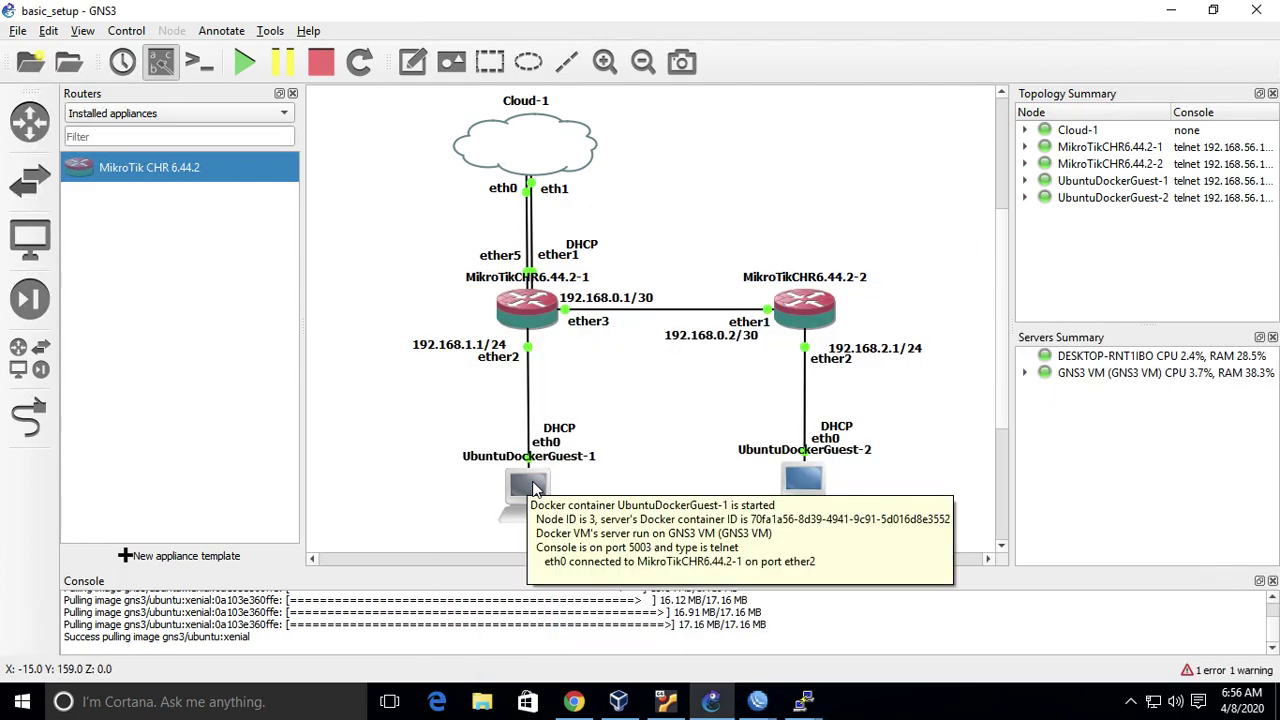
pyautogui.moveTo(804, 700)
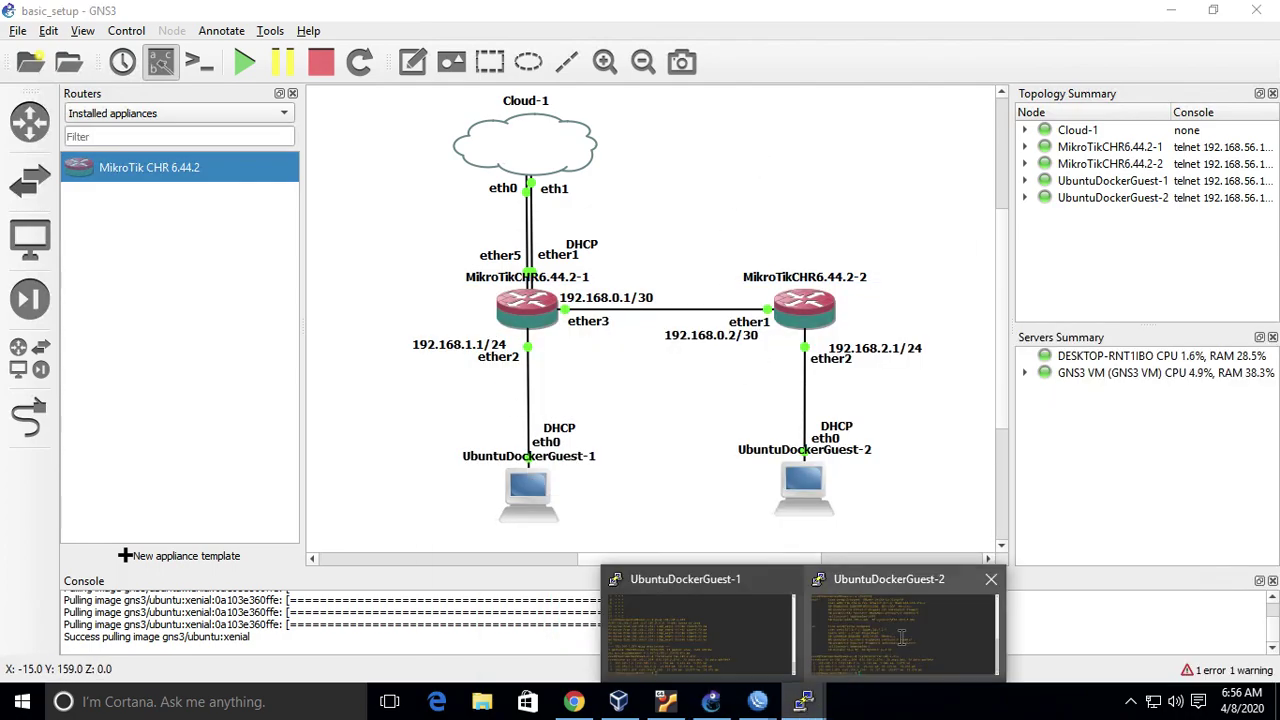
pyautogui.click(901, 638)
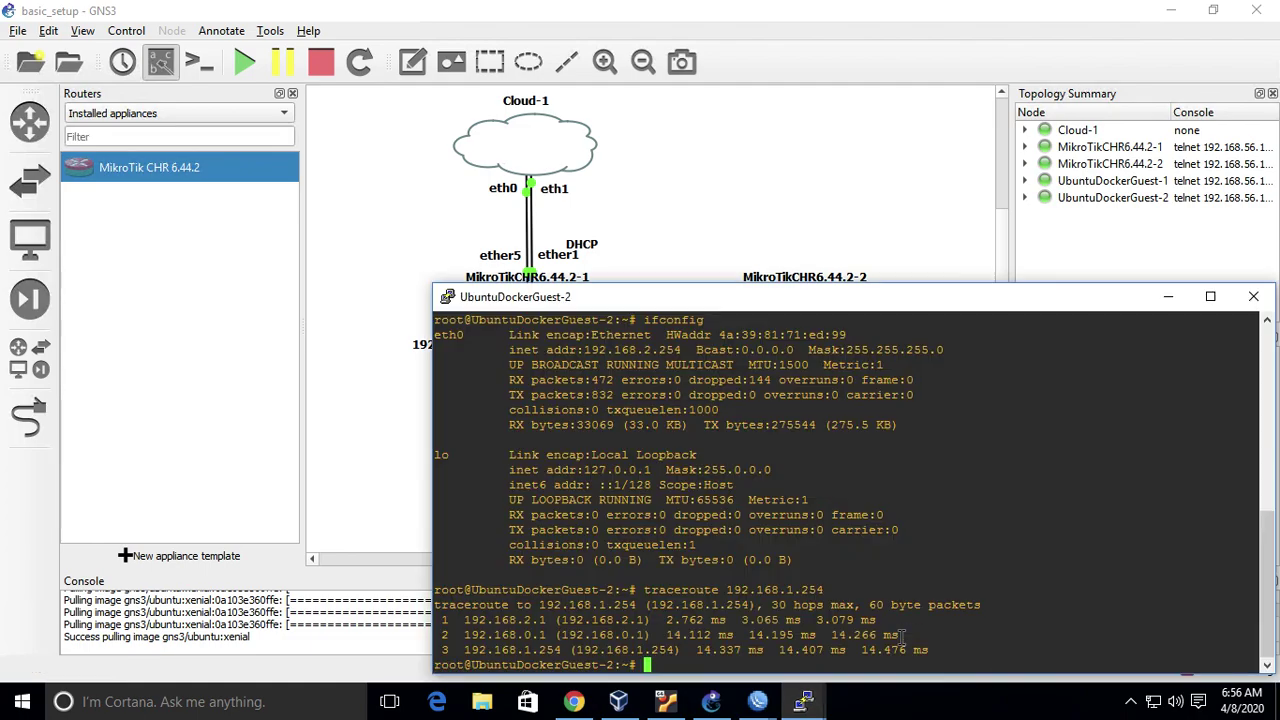
pyautogui.write('ping google.com')
pyautogui.press('Return')
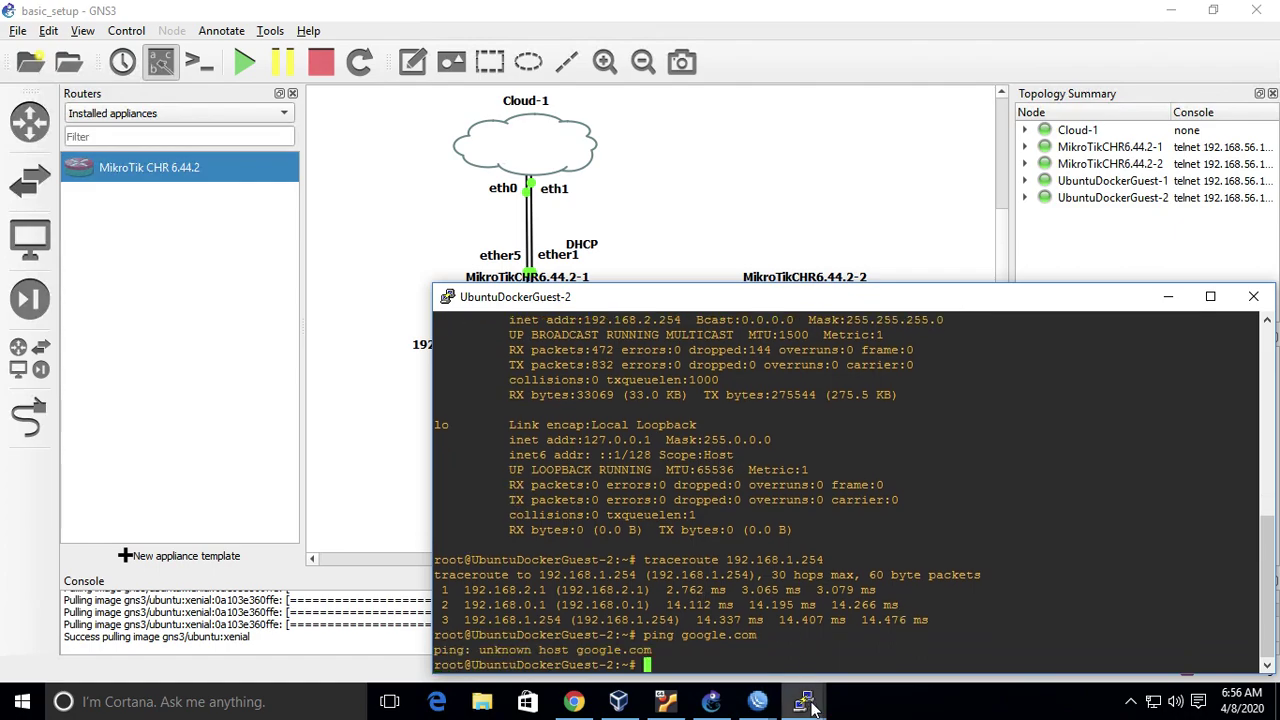
pyautogui.click(760, 240)
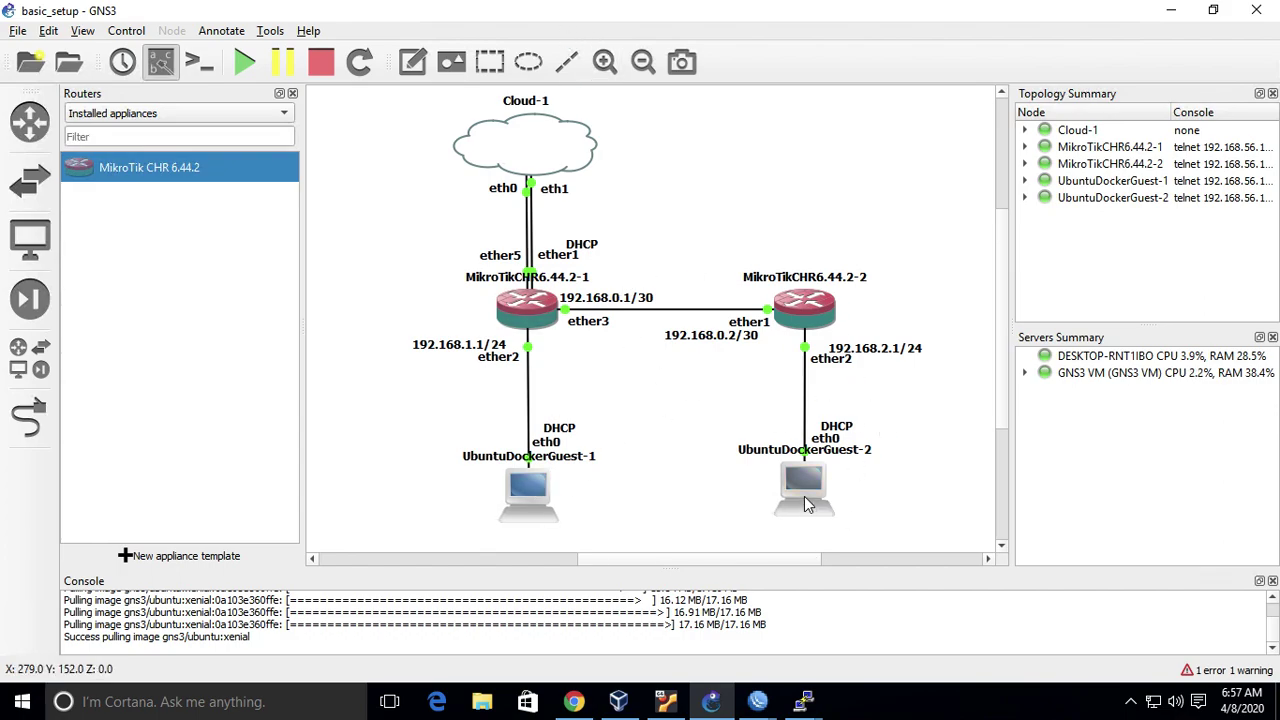
pyautogui.moveTo(539, 159)
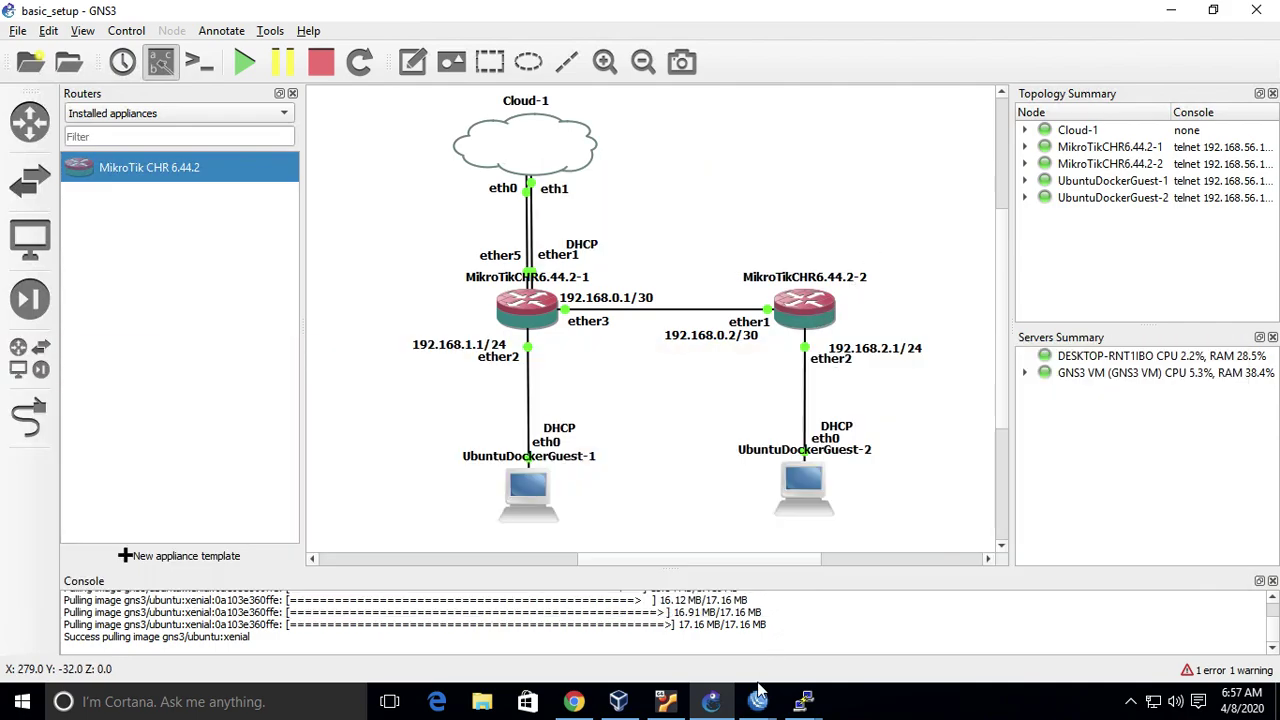
# - From a chr02 terminal, ping google.com (fails) and 8.8.8.8 (4 of 4 replies)
pyautogui.moveTo(762, 706)
pyautogui.click(867, 631)
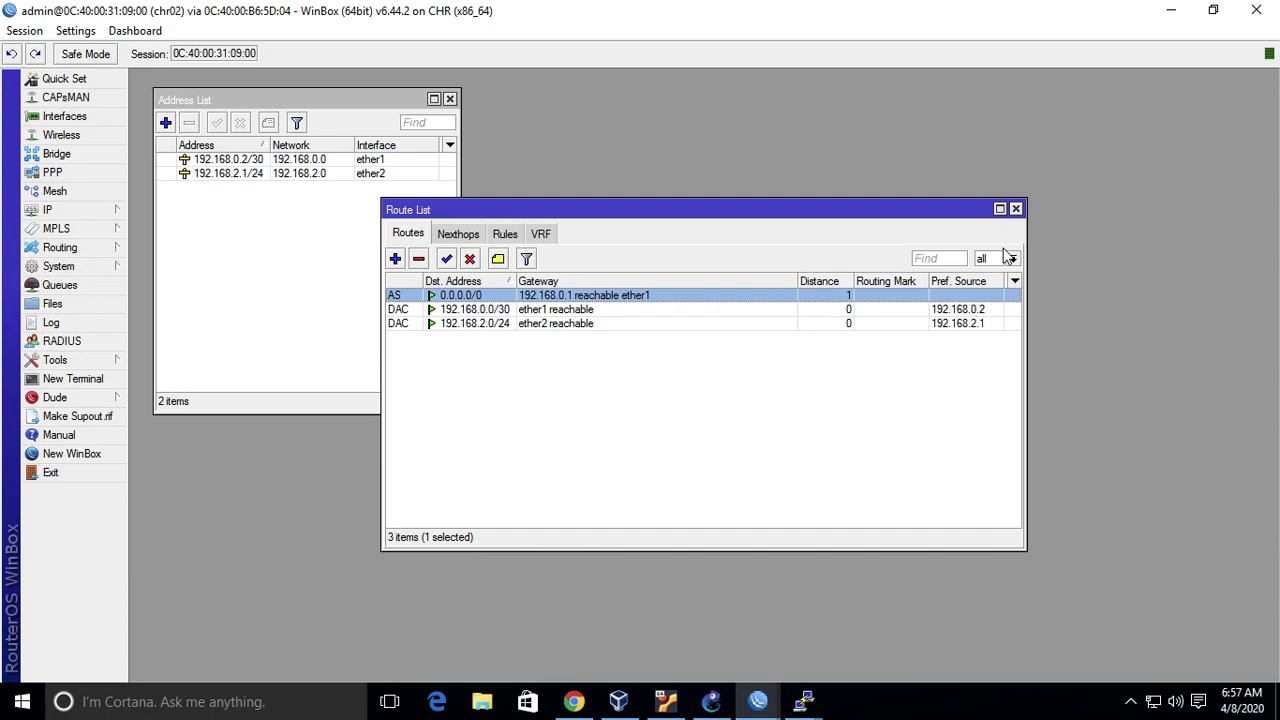
pyautogui.click(76, 384)
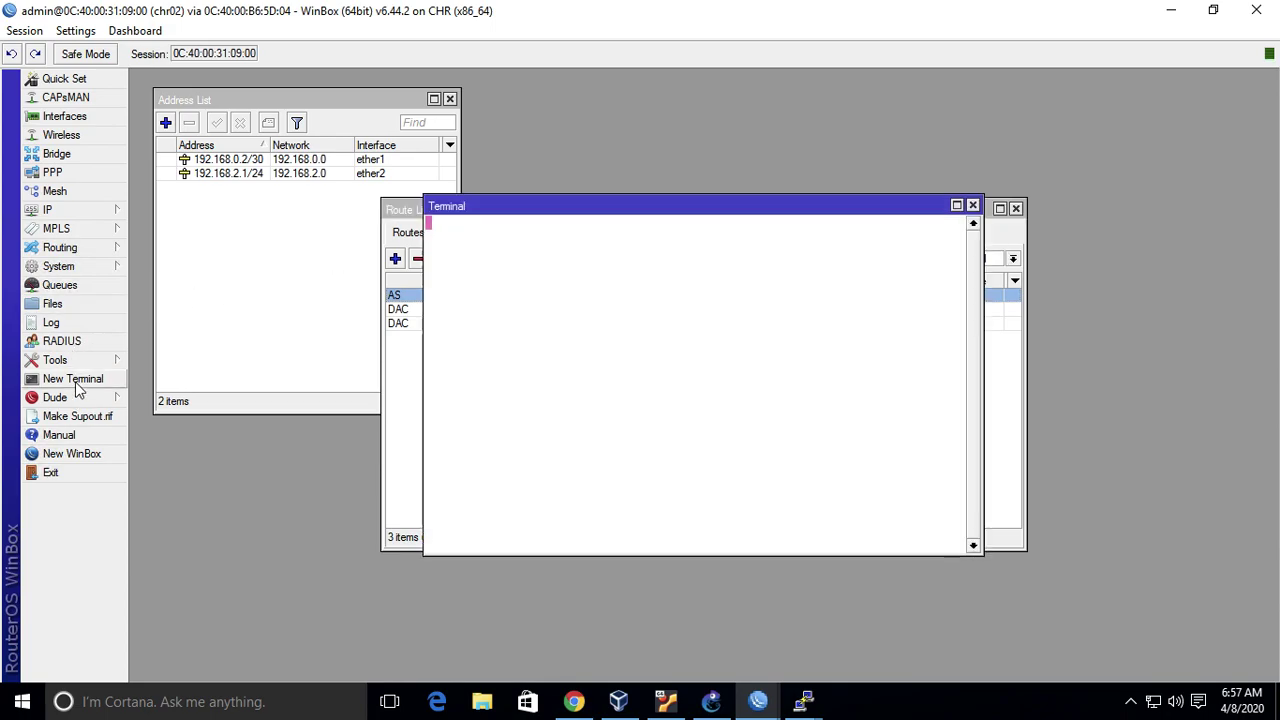
pyautogui.write('ping google.com')
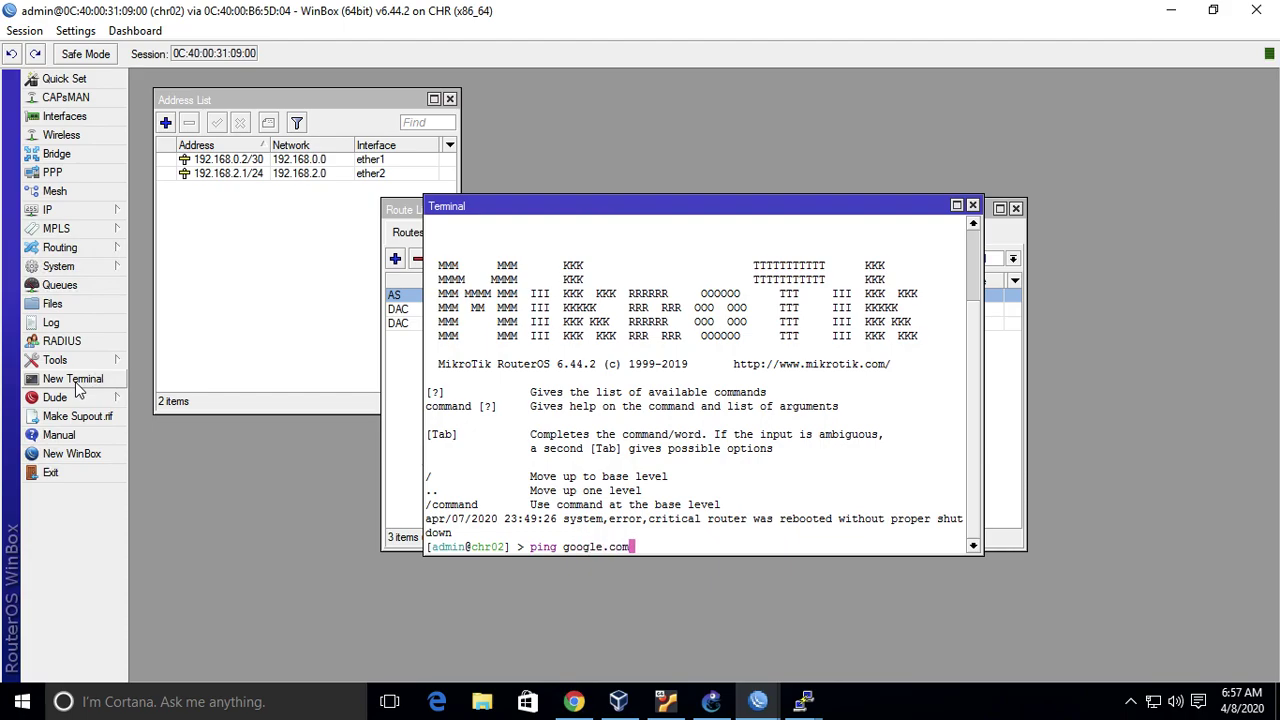
pyautogui.press('Return')
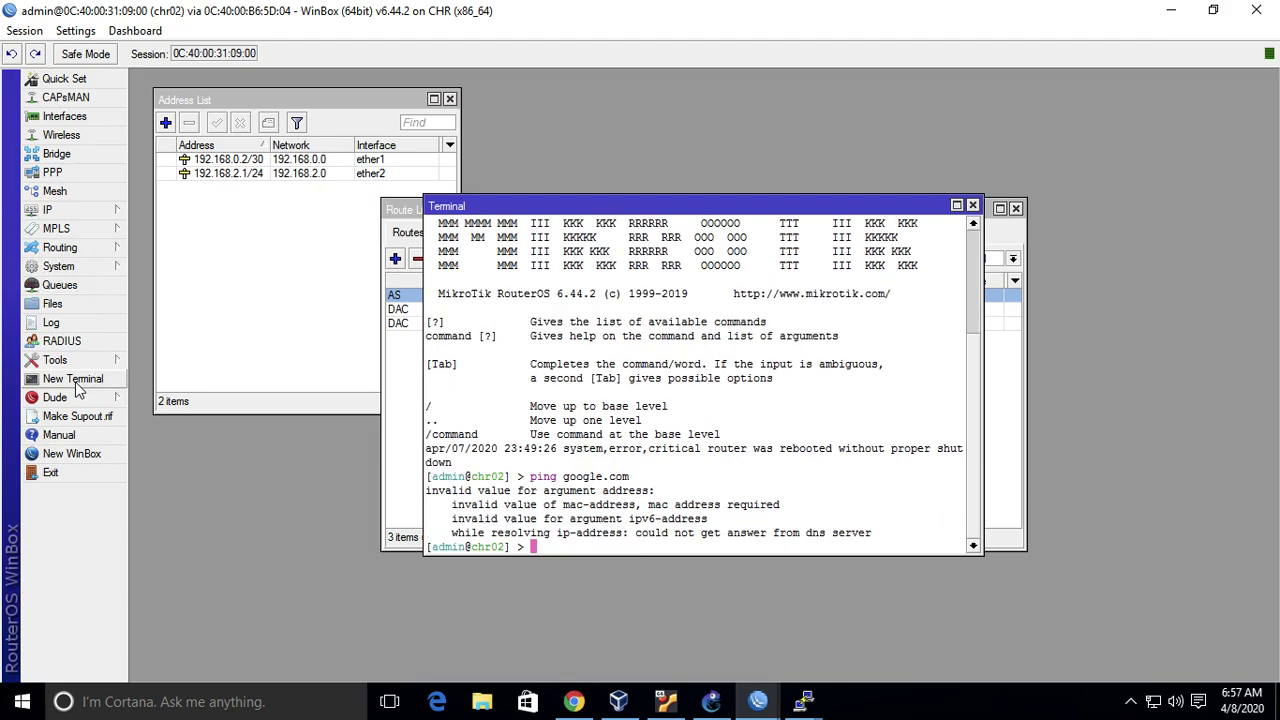
pyautogui.write('ping 8.8.8.8')
pyautogui.press('Return')
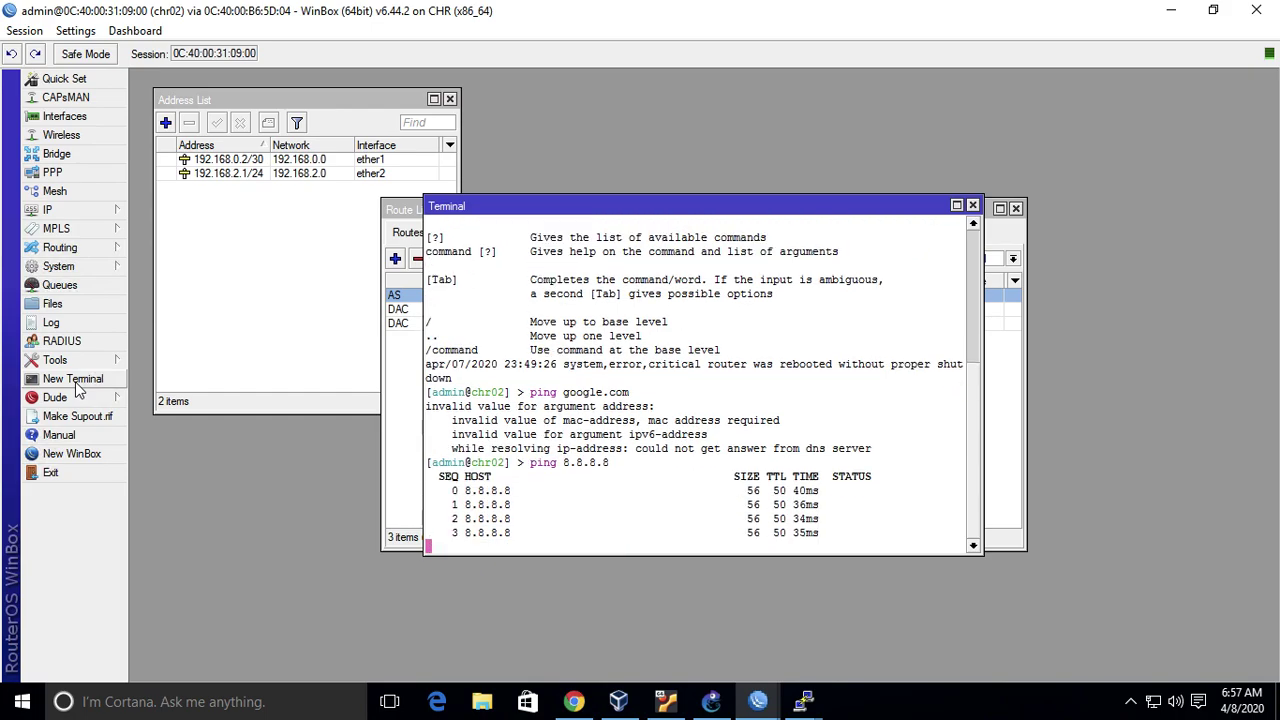
pyautogui.hotkey('ctrl', 'c')
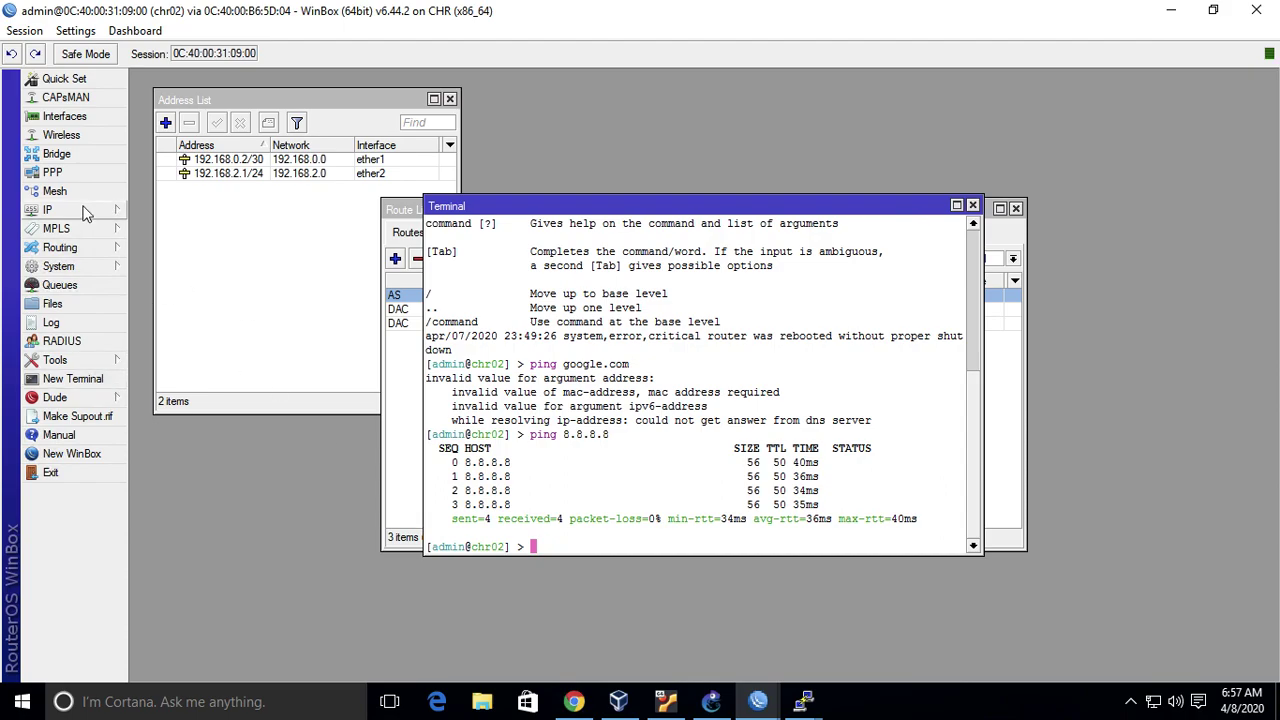
# - Move chr02's terminal aside to uncover the route list with its 0.0.0.0/0 route
pyautogui.click(82, 210)
pyautogui.click(711, 701)
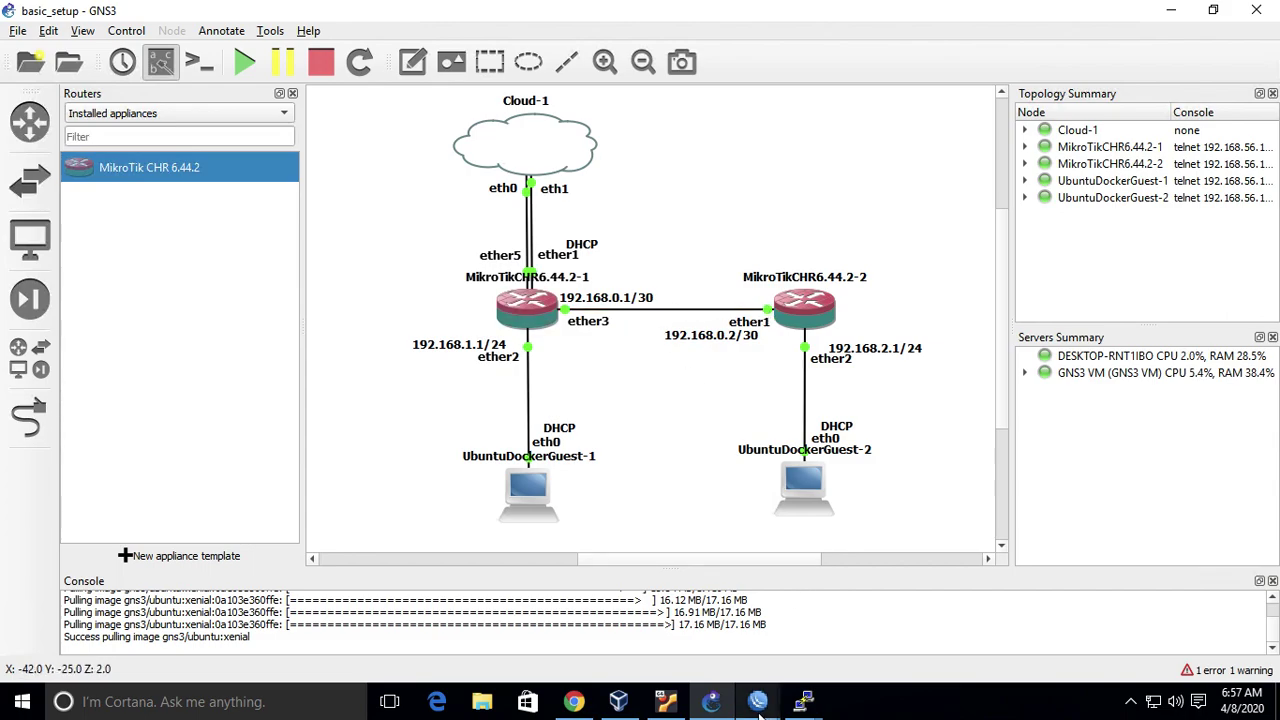
pyautogui.moveTo(758, 701)
pyautogui.click(831, 614)
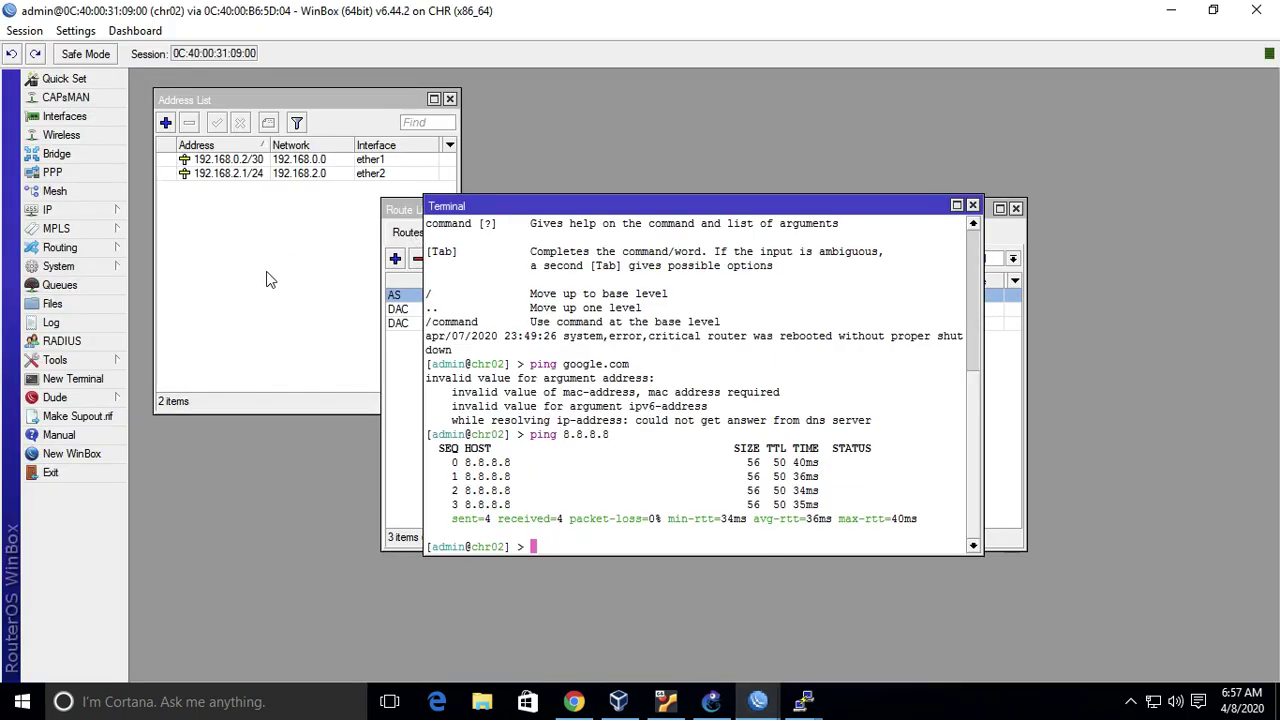
pyautogui.moveTo(787, 213); pyautogui.dragTo(1067, 336)
pyautogui.click(70, 210)
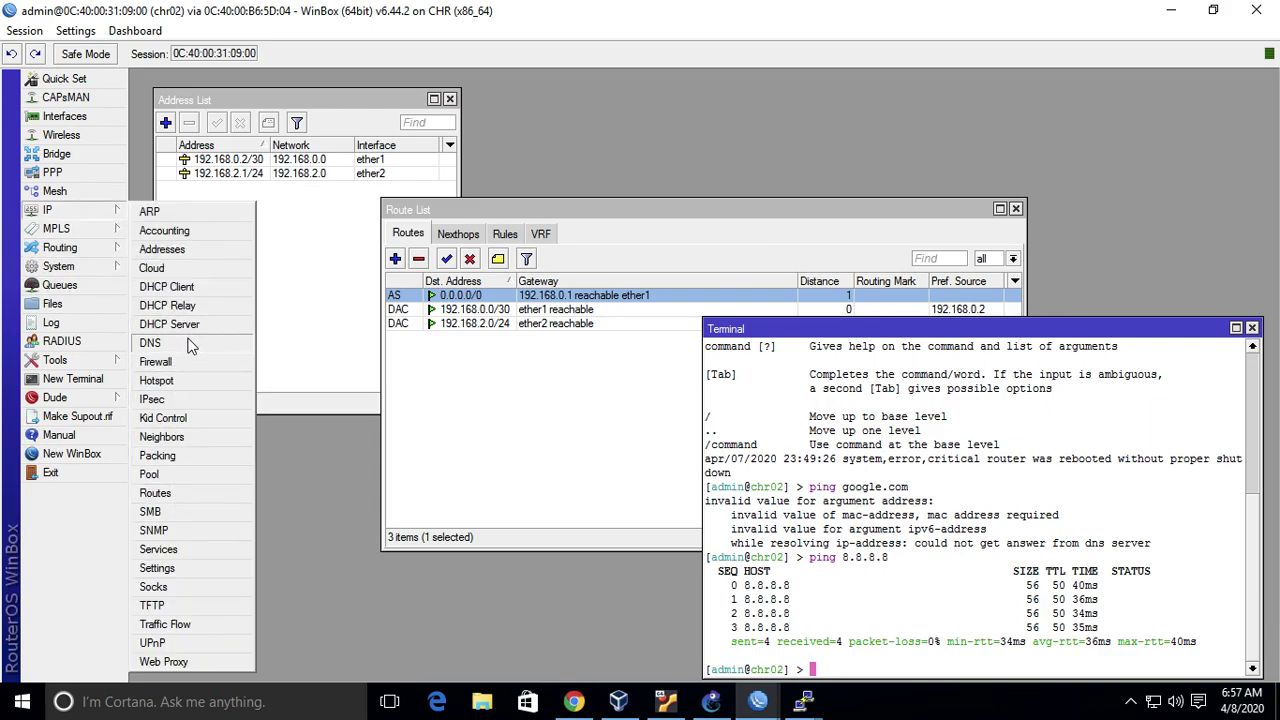
# - Set chr02's DNS server to 192.168.0.1
pyautogui.click(190, 345)
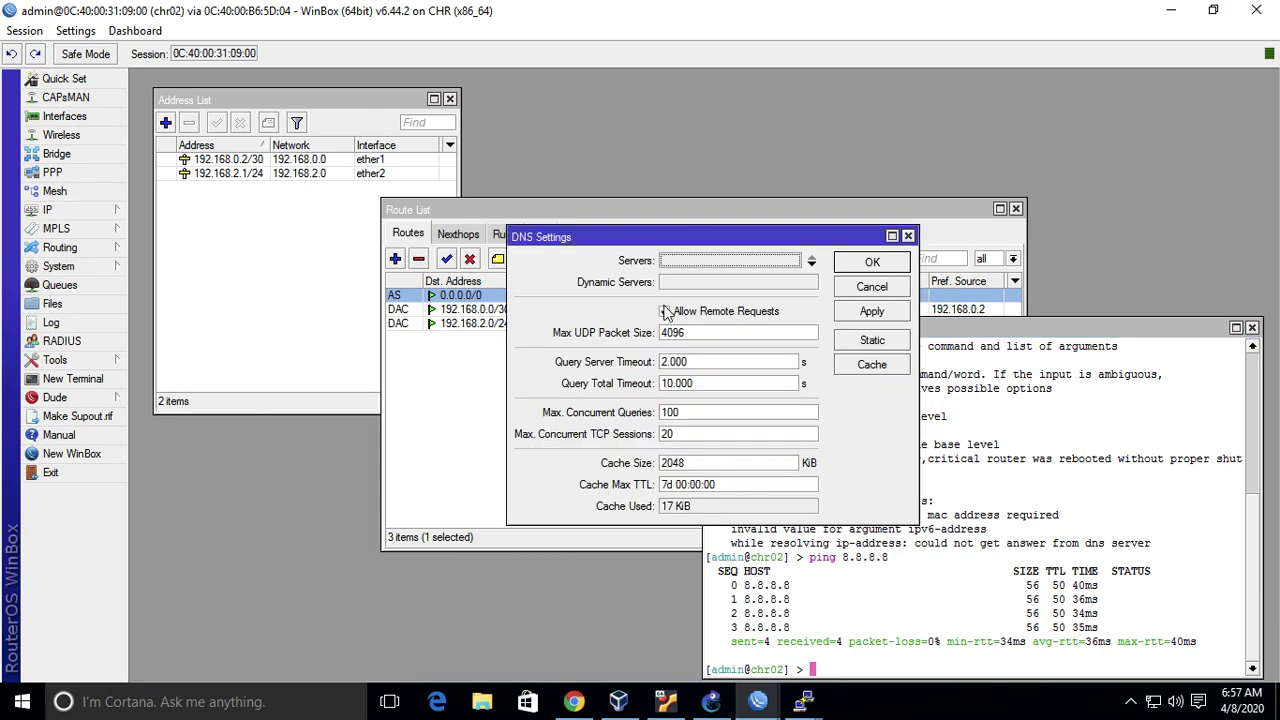
pyautogui.click(812, 264)
pyautogui.write('192.168.0.1')
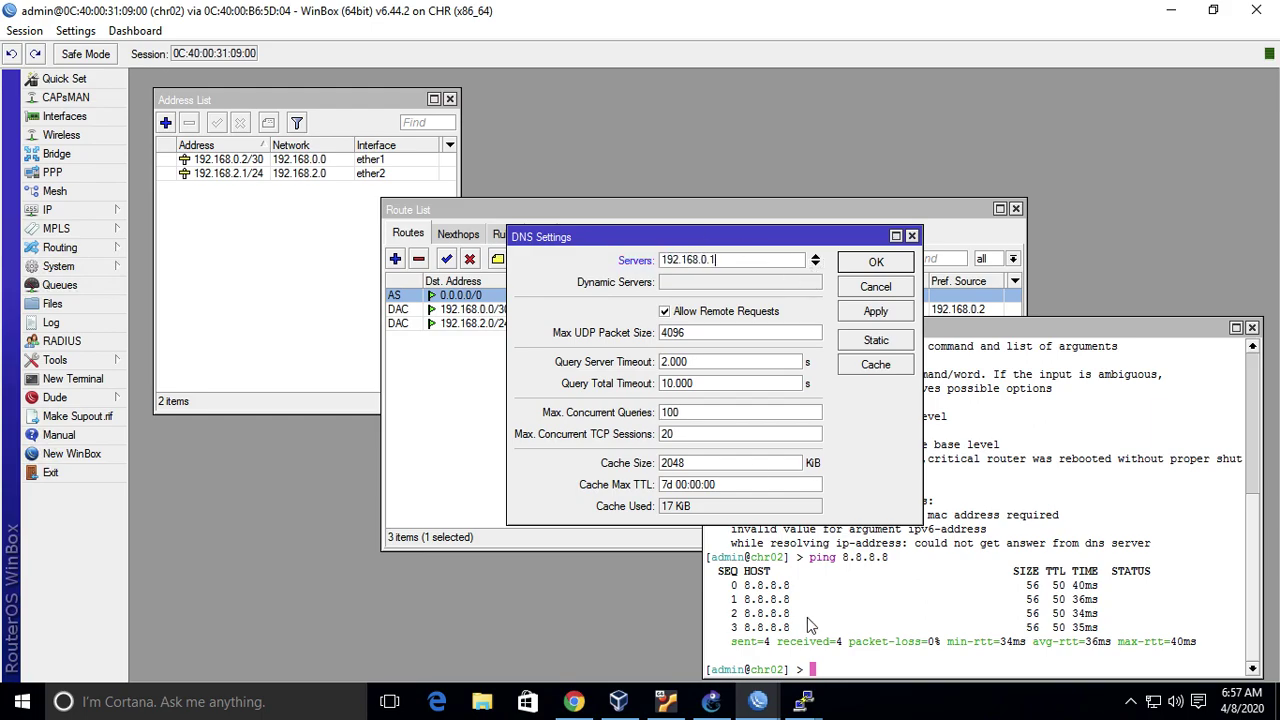
pyautogui.click(729, 704)
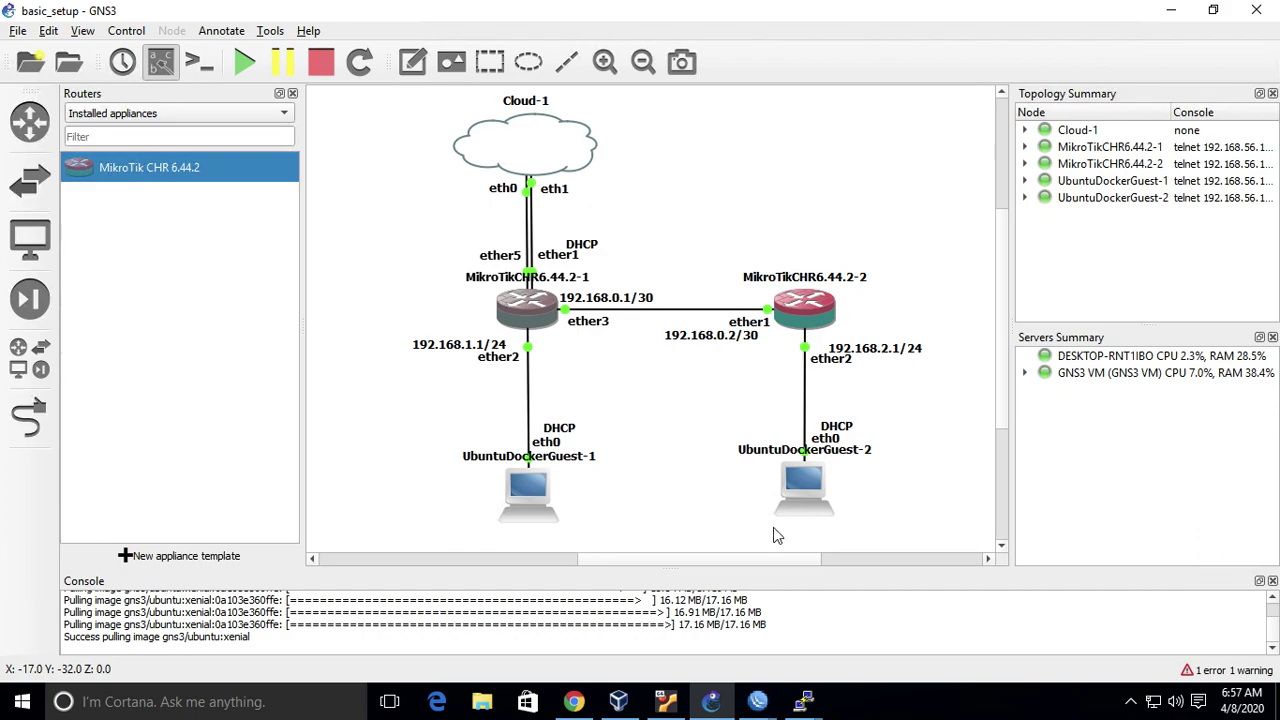
pyautogui.moveTo(803, 704)
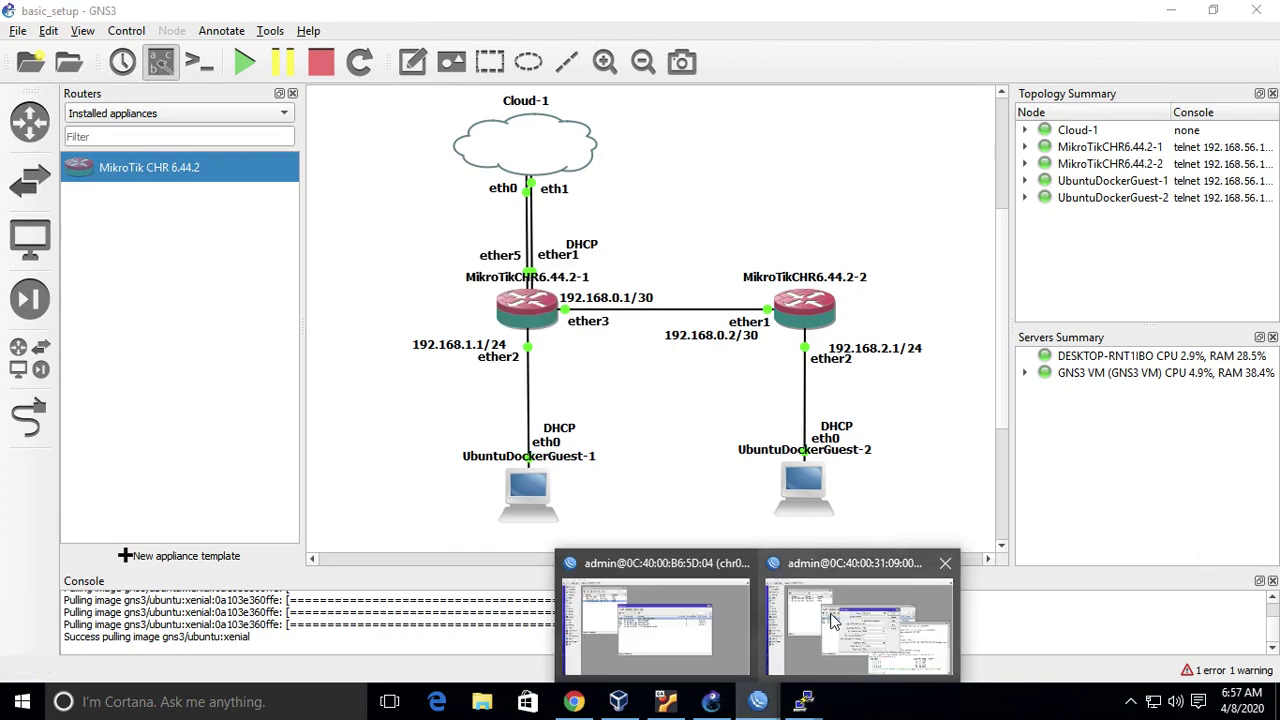
pyautogui.click(835, 622)
pyautogui.click(876, 262)
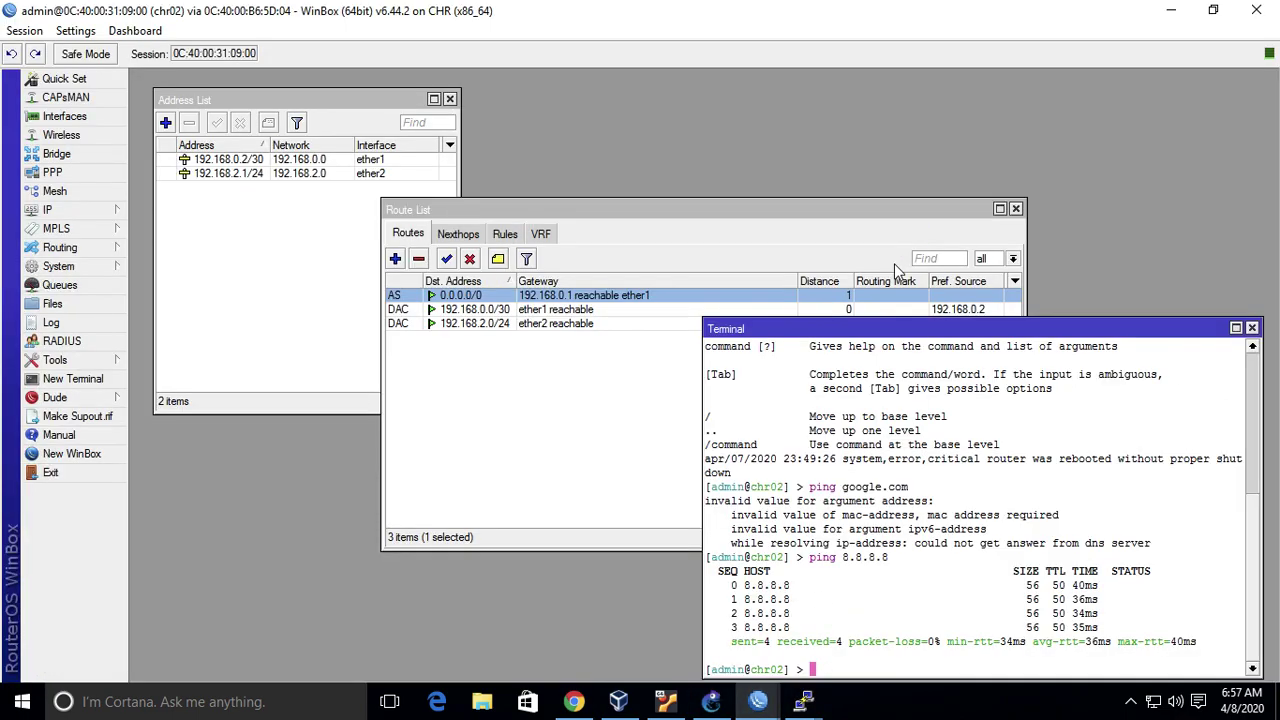
# - Ping google.com from chr02, getting 5 of 5 replies, and recheck the DNS setting
pyautogui.press('Up')
pyautogui.press('Up')
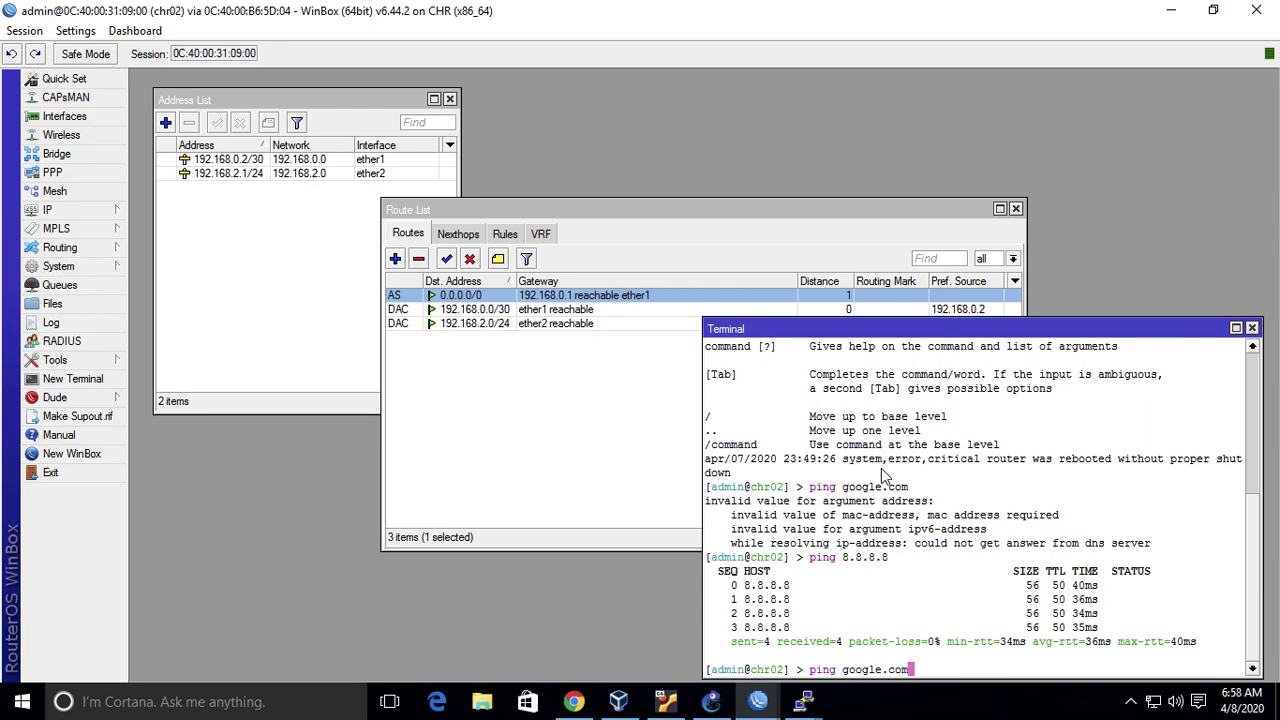
pyautogui.press('Return')
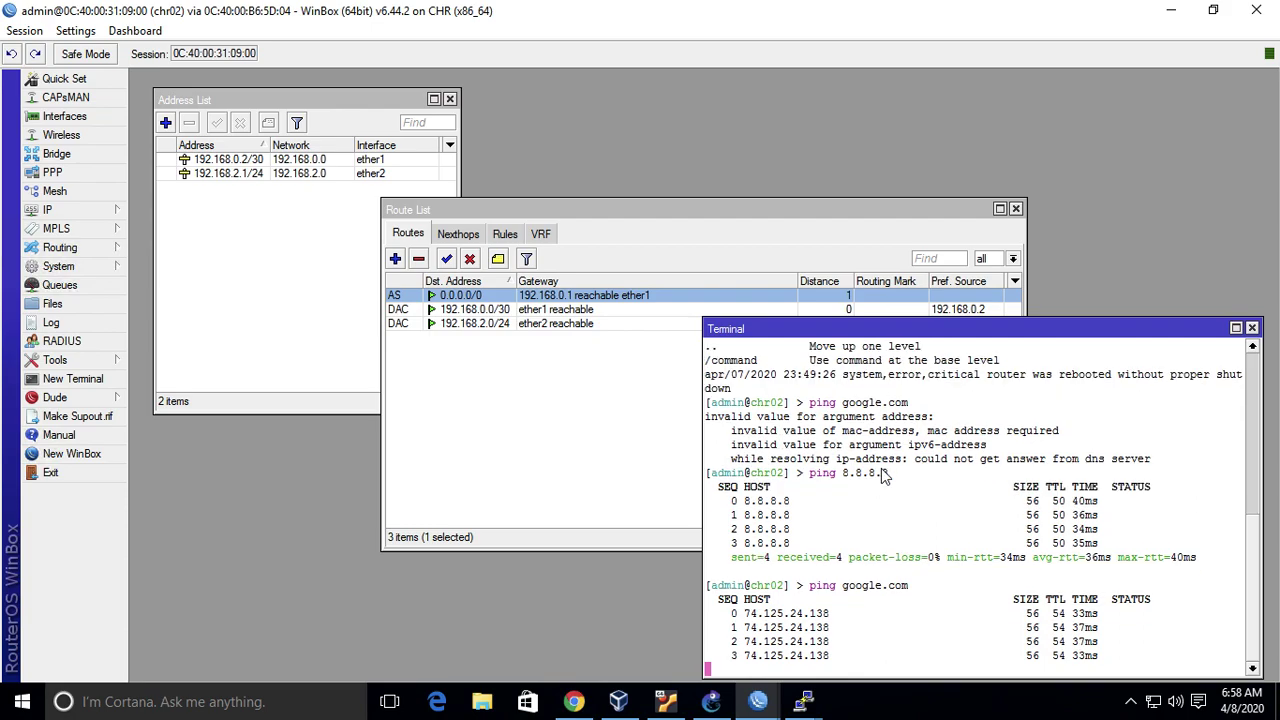
pyautogui.hotkey('ctrl', 'c')
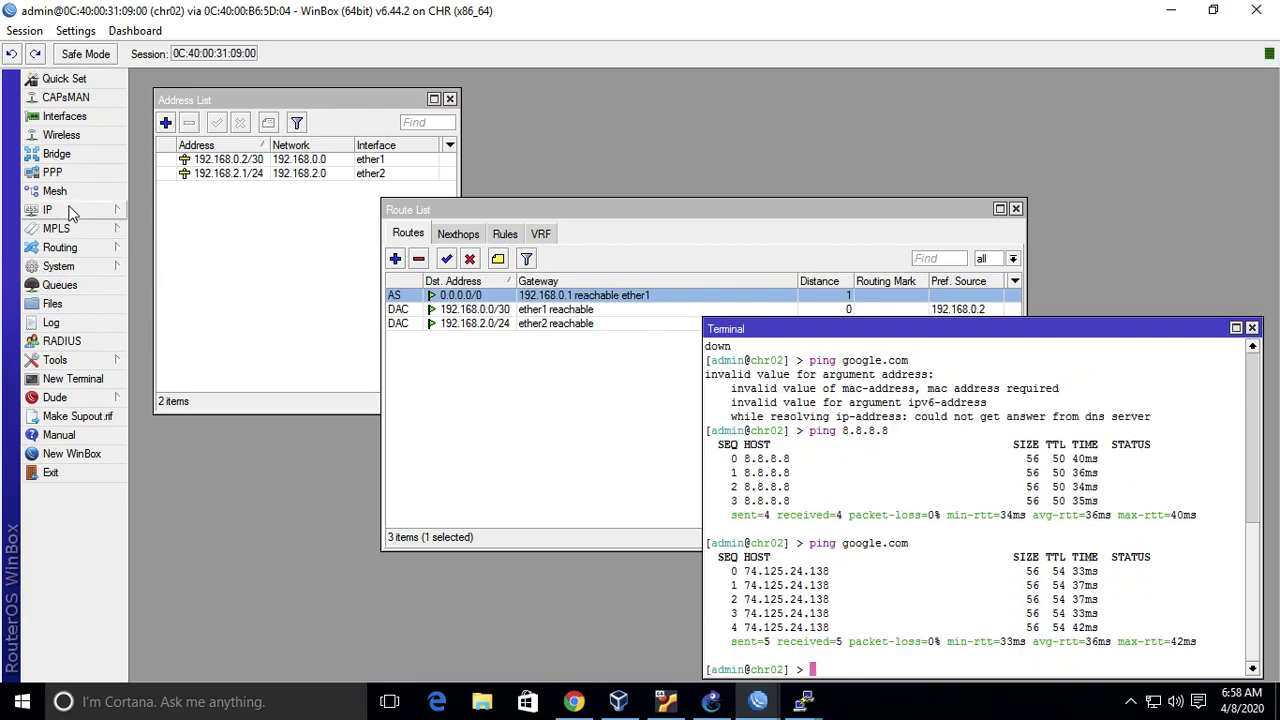
pyautogui.click(70, 210)
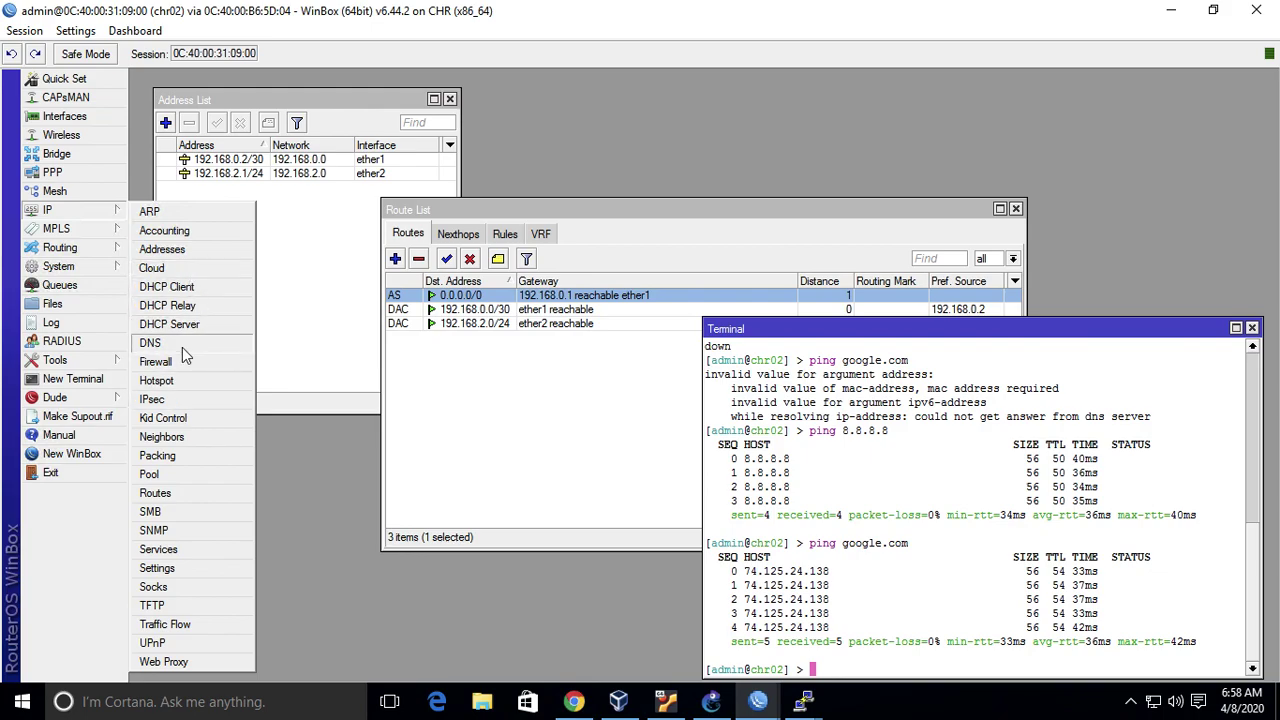
pyautogui.click(182, 347)
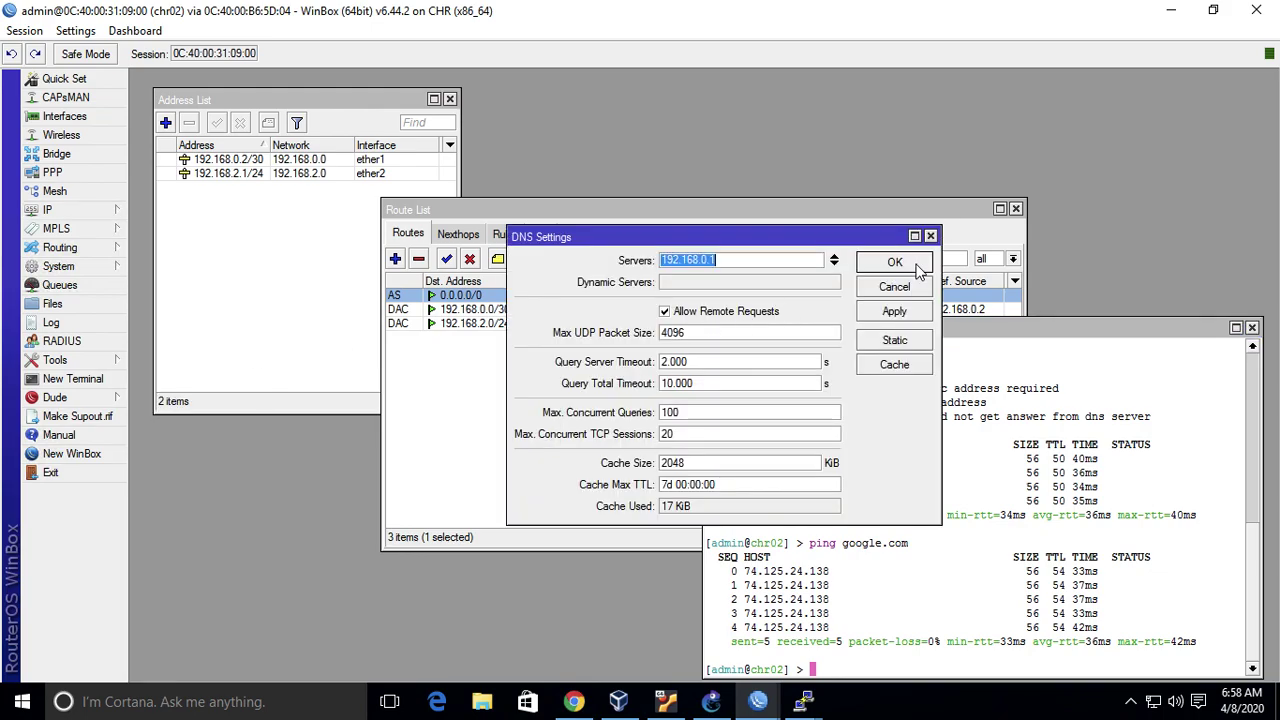
pyautogui.click(913, 264)
# - Ping google.com and traceroute google.com from UbuntuDockerGuest-2
pyautogui.moveTo(812, 697)
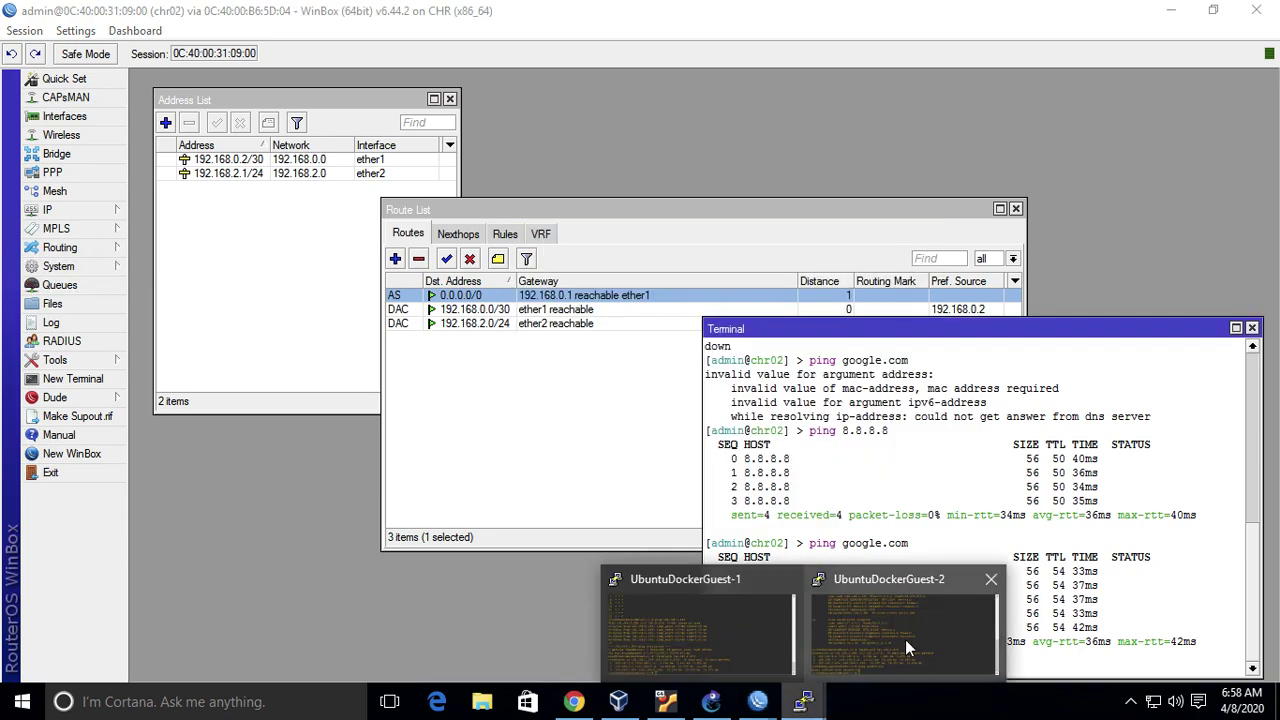
pyautogui.click(905, 639)
pyautogui.press('Up')
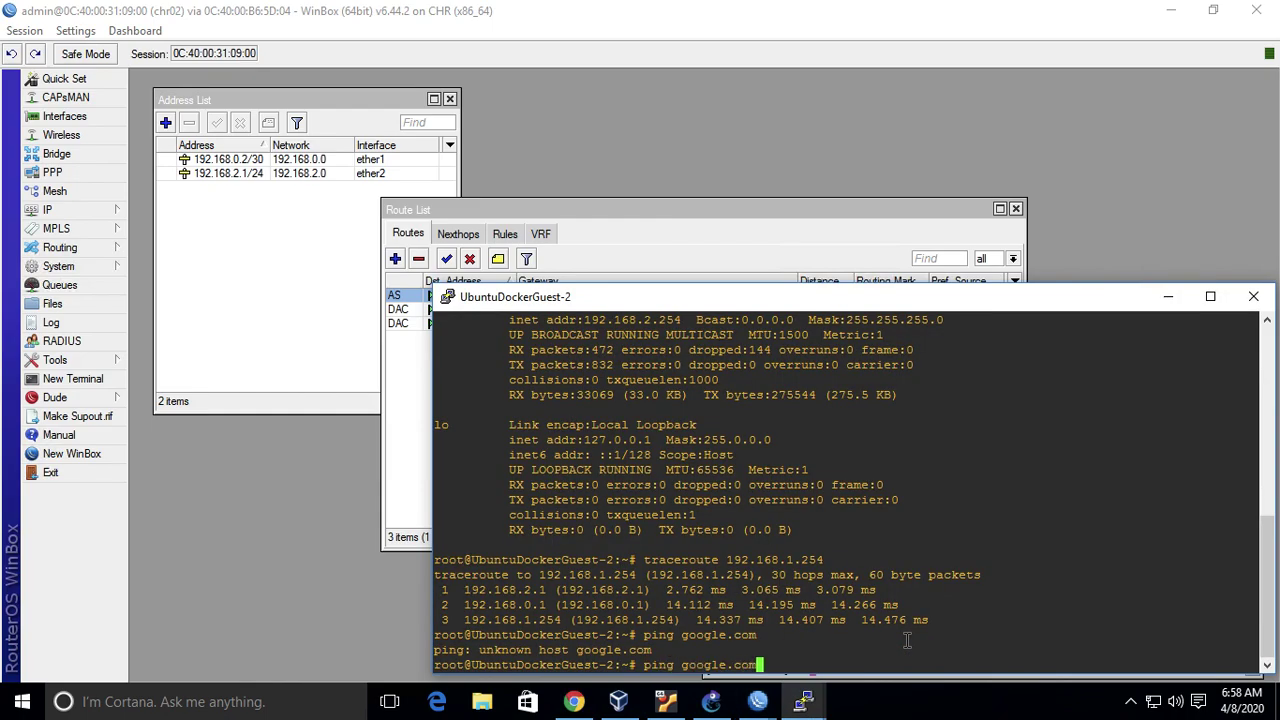
pyautogui.press('Return')
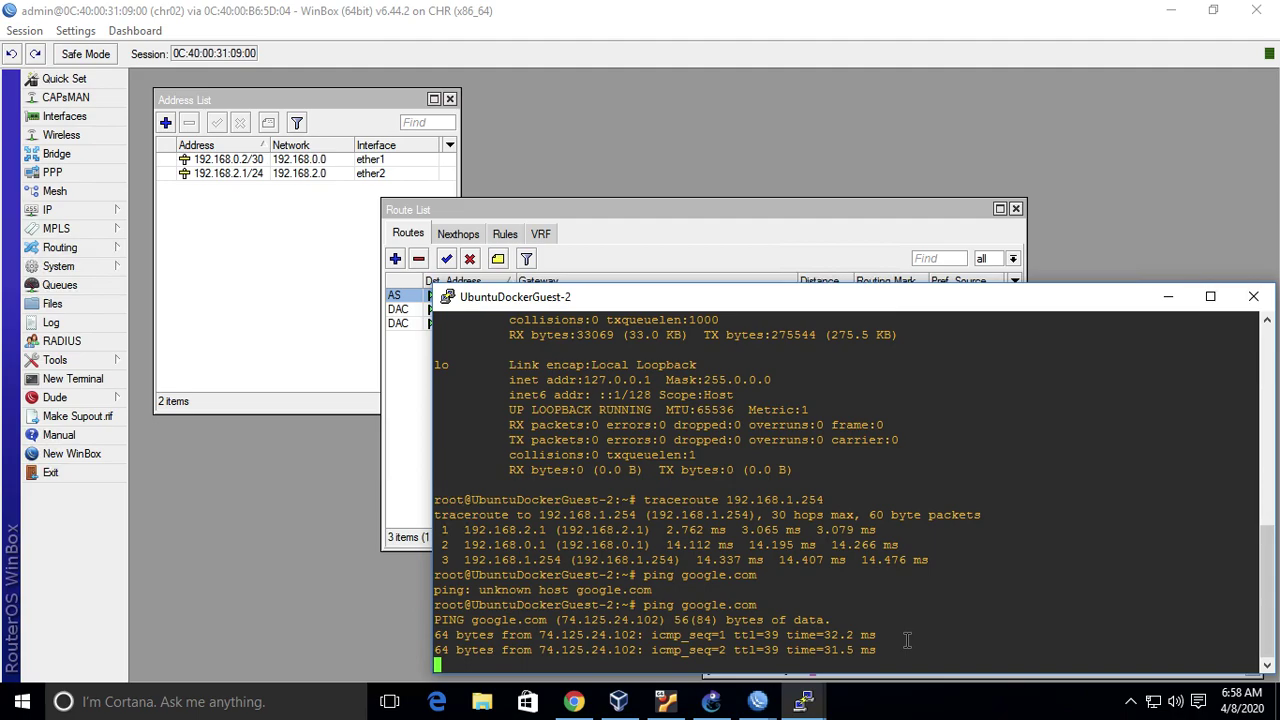
pyautogui.hotkey('ctrl', 'c')
pyautogui.write('trace')
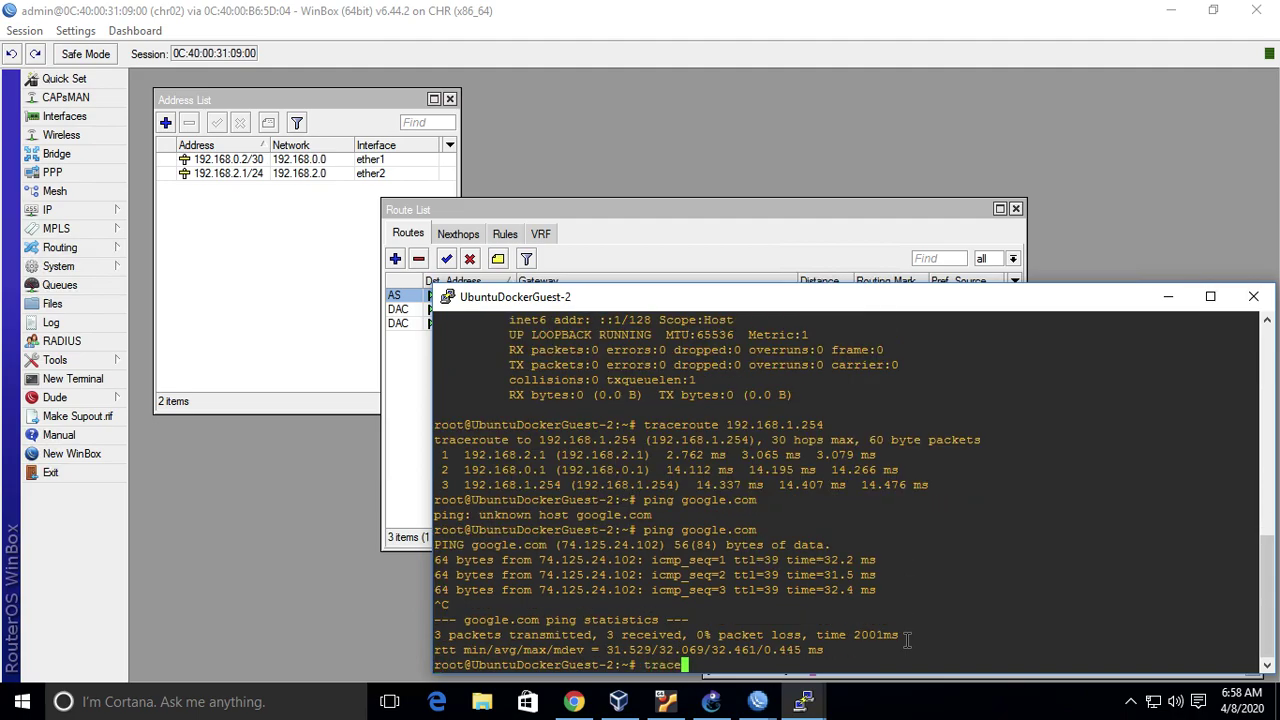
pyautogui.write('route google.com')
pyautogui.press('Return')
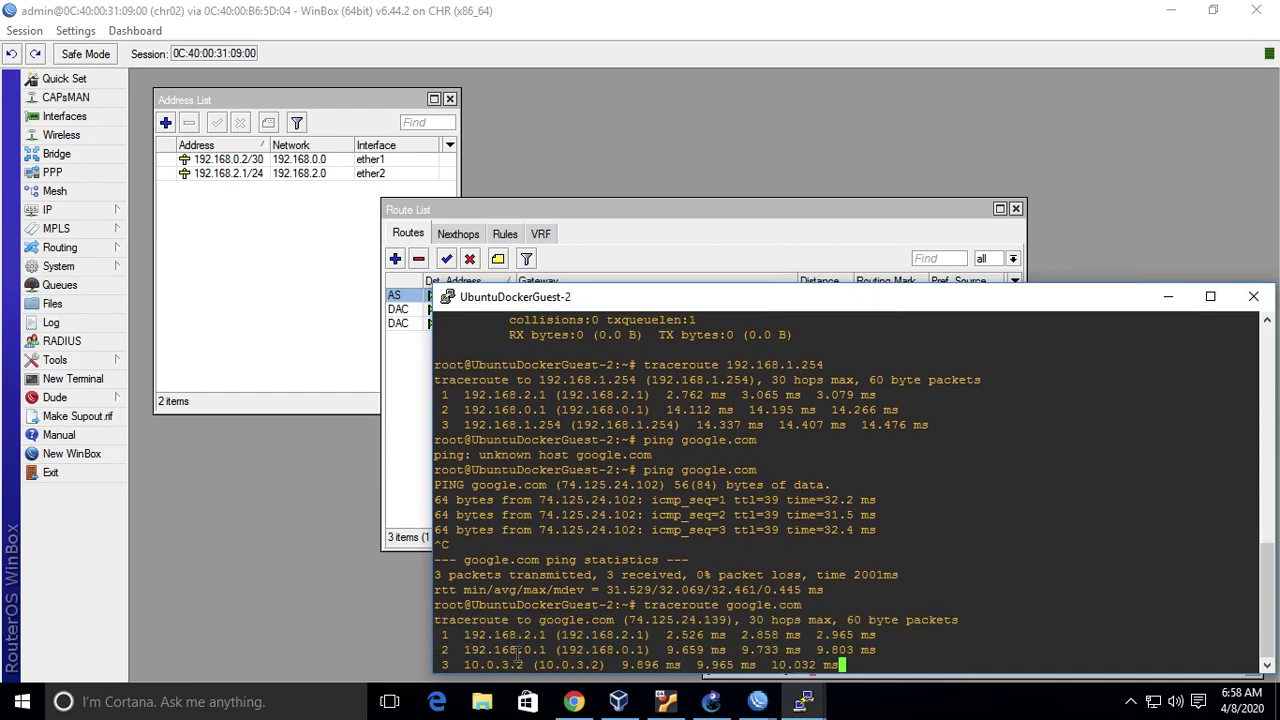
# - Compare the traceroute hops 192.168.2.1 and 192.168.0.1 with the GNS3 topology, then go to the meeting03 slides
pyautogui.click(755, 703)
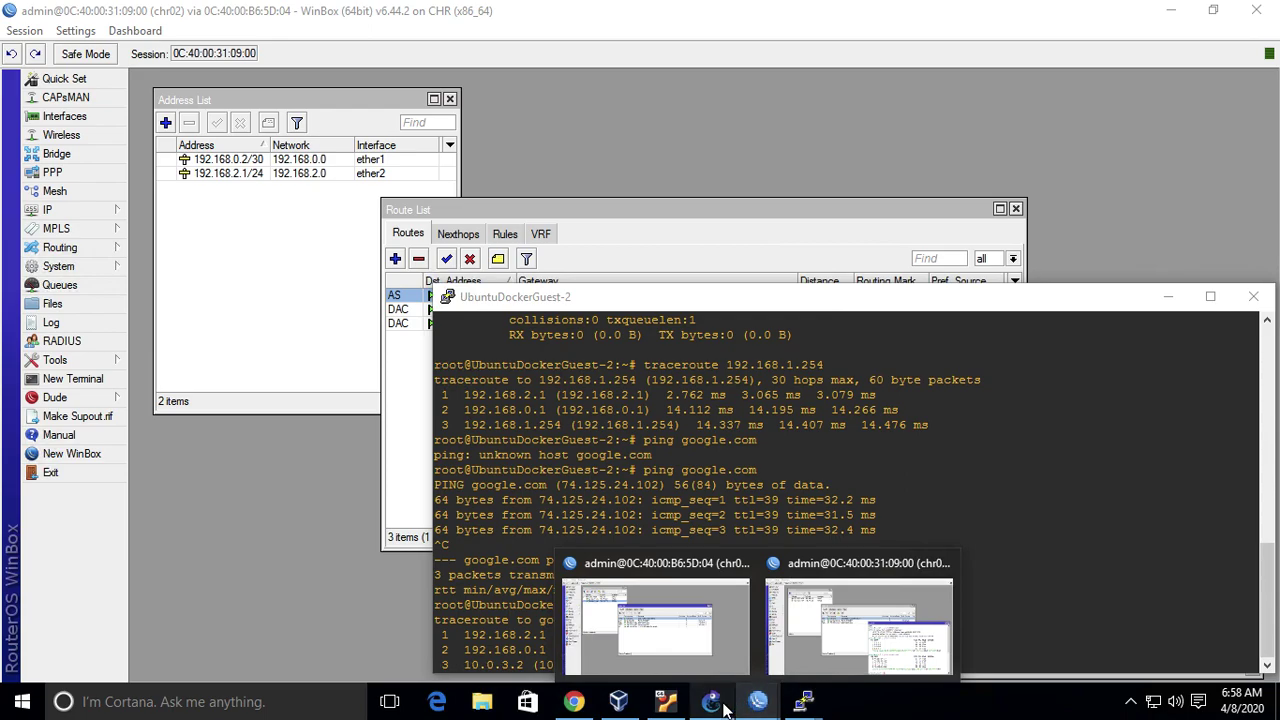
pyautogui.click(711, 701)
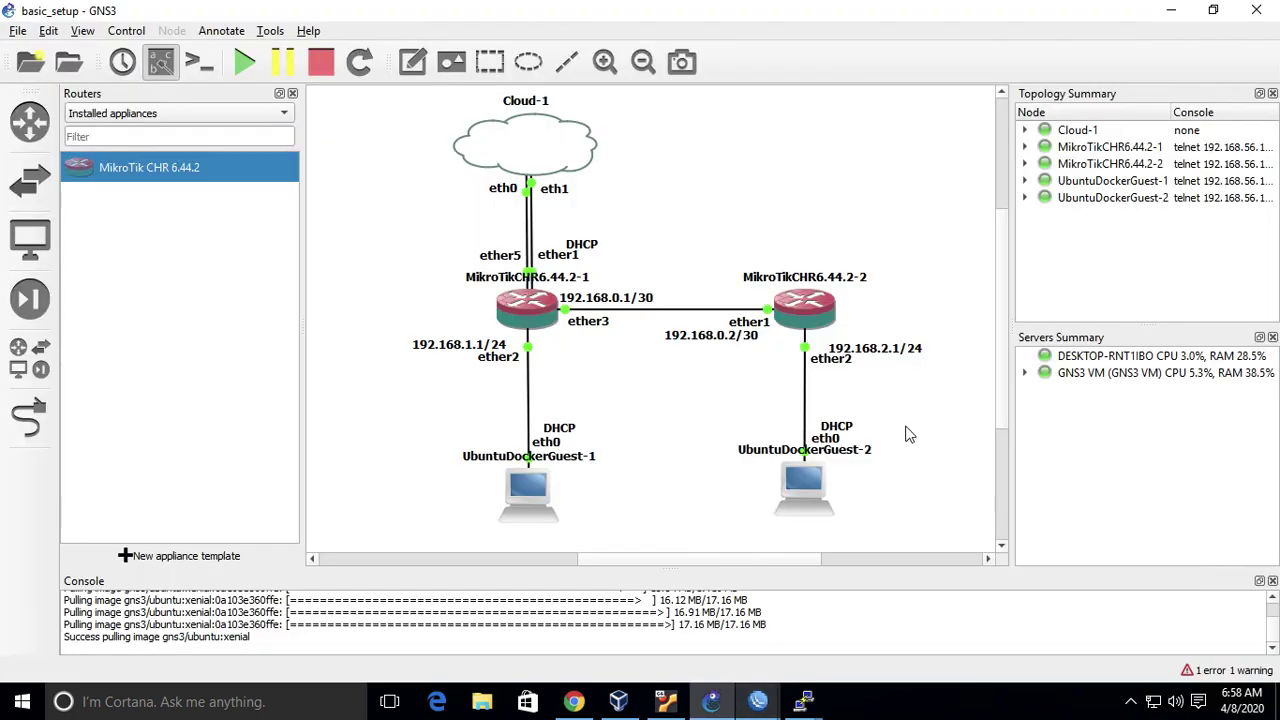
pyautogui.click(803, 701)
pyautogui.click(886, 634)
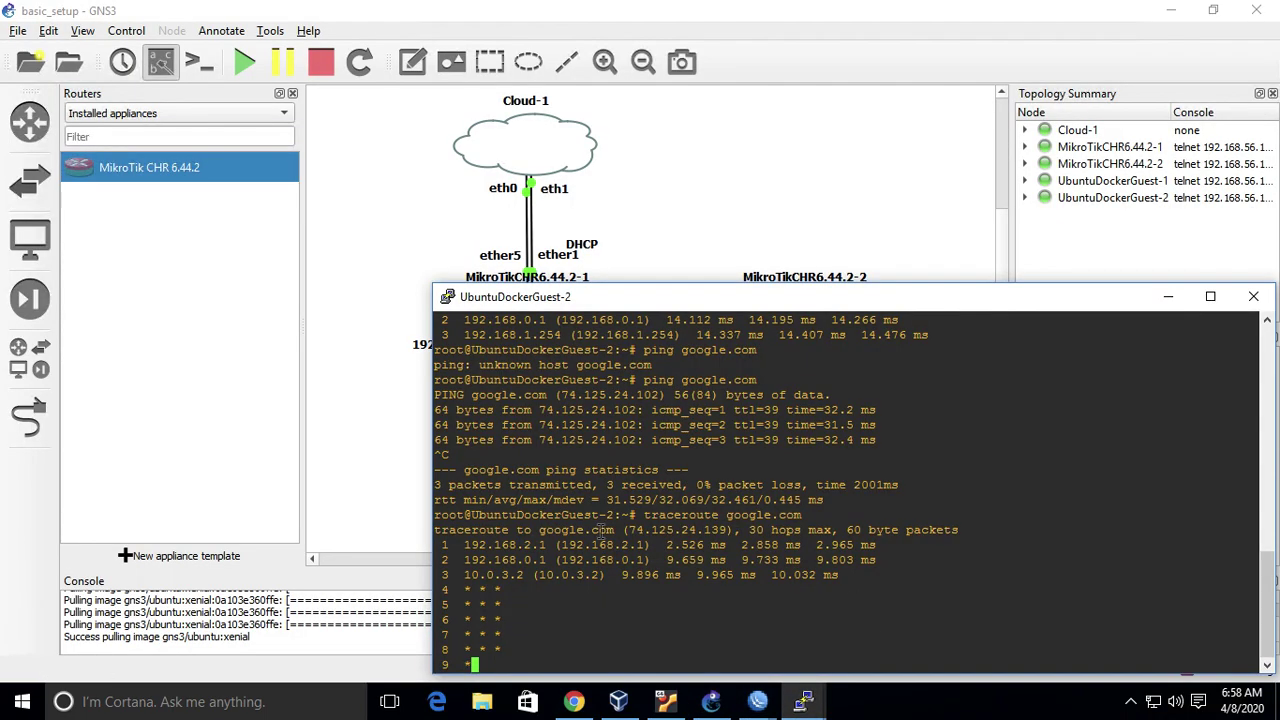
pyautogui.click(686, 255)
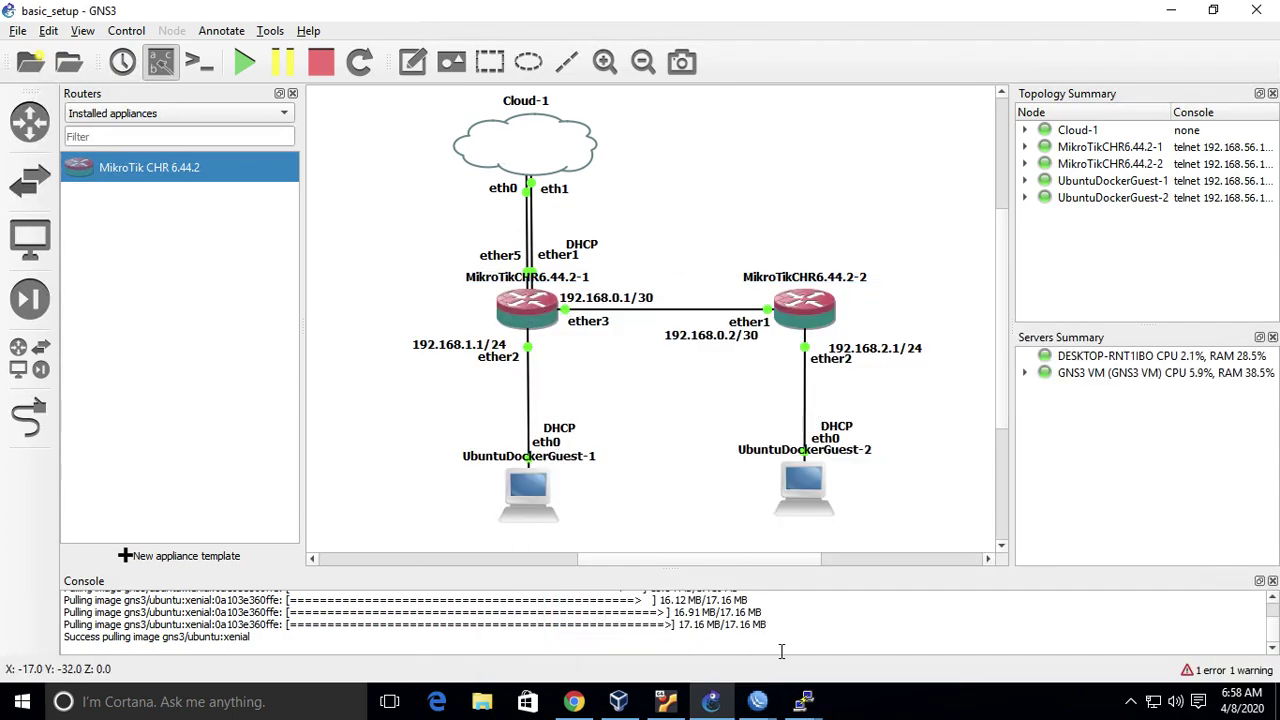
pyautogui.click(803, 701)
pyautogui.click(890, 654)
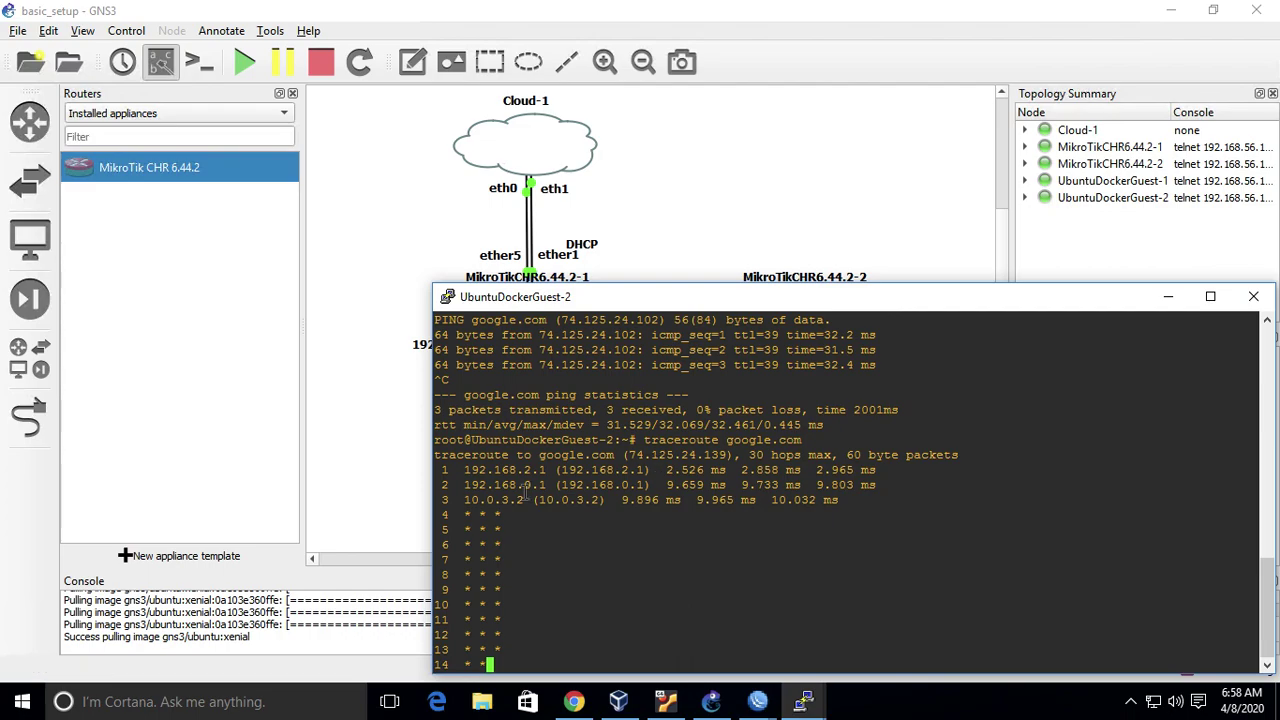
pyautogui.click(535, 245)
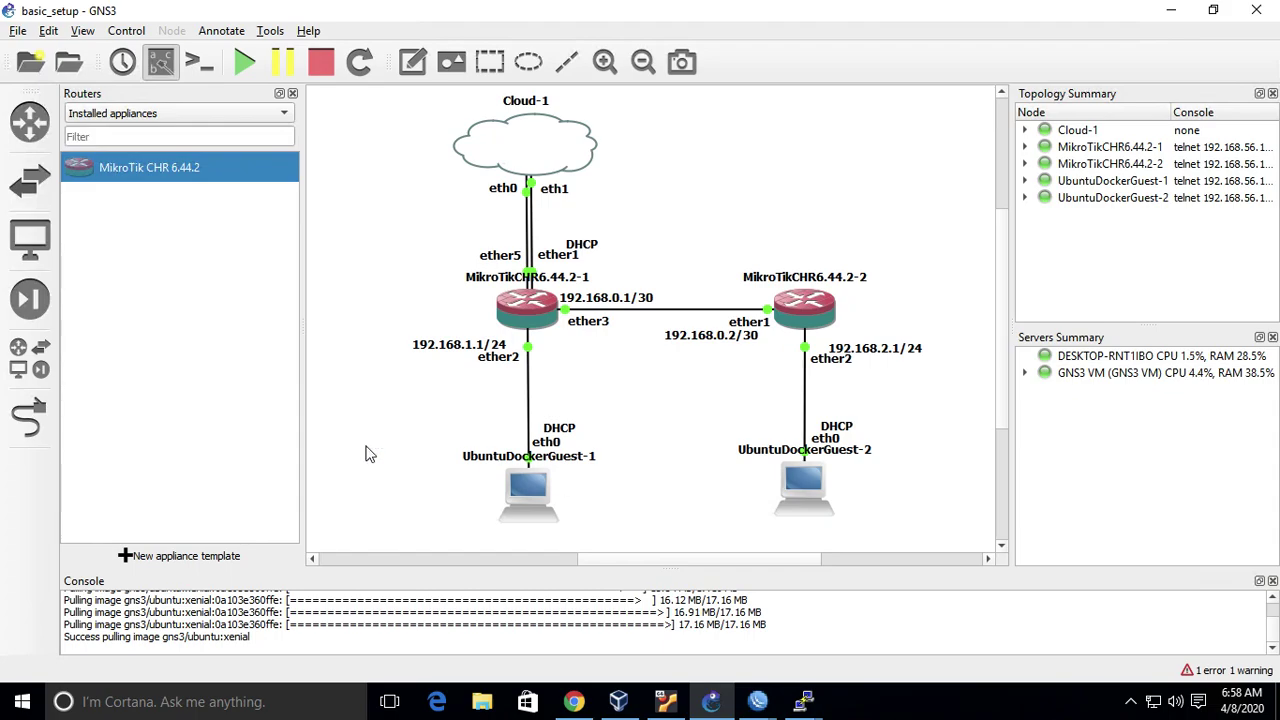
pyautogui.hotkey('ctrl', 'Left')
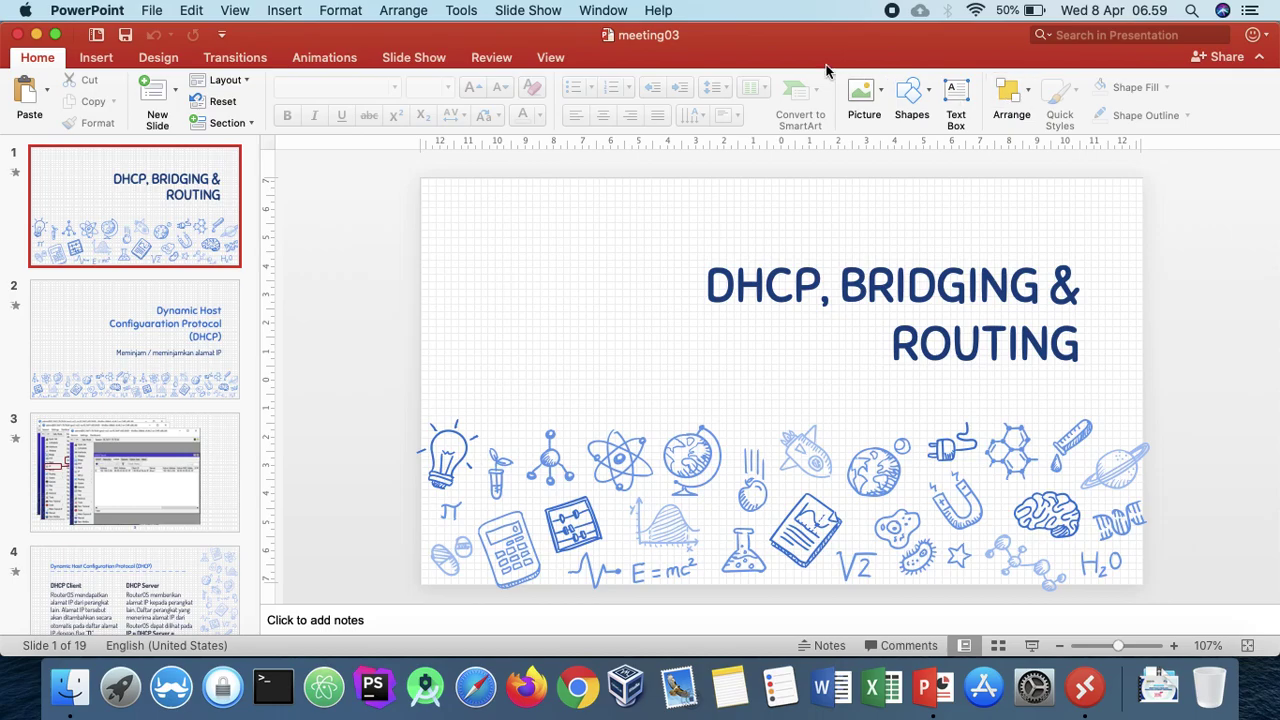